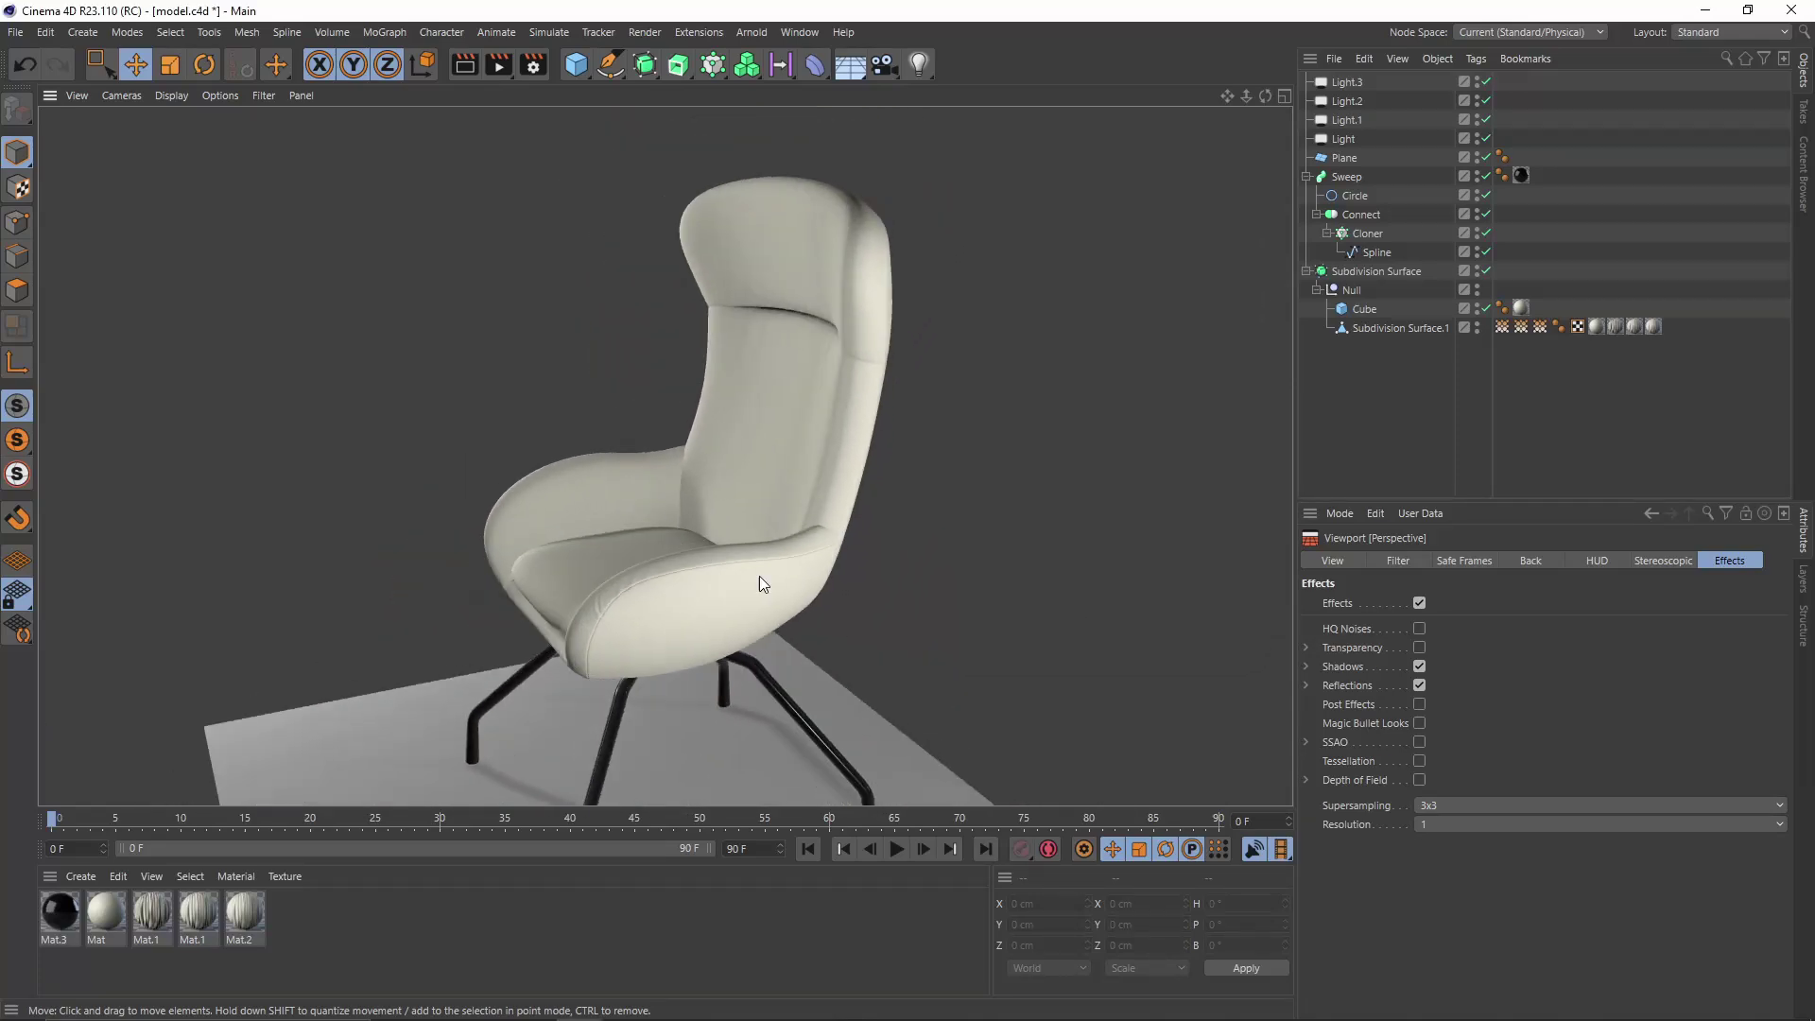
Examine the finished chair model from several sides, with and without its mesh lines displayed
right_click_drag(759, 577, 822, 554, "alt")
mouse_move(660, 611)
left_mouse_down("alt")
mouse_move(874, 542)
mouse_move(807, 593)
mouse_move(774, 586)
mouse_move(801, 572)
mouse_move(781, 622)
mouse_move(713, 569)
mouse_move(737, 602)
mouse_move(802, 575)
mouse_move(769, 622)
mouse_move(662, 594)
mouse_move(636, 609)
left_mouse_up("alt")
scroll(791, 576, "up", 1)
key("n")
key("b")
scroll(760, 596, "up", 1)
scroll(616, 584, "down", 3)
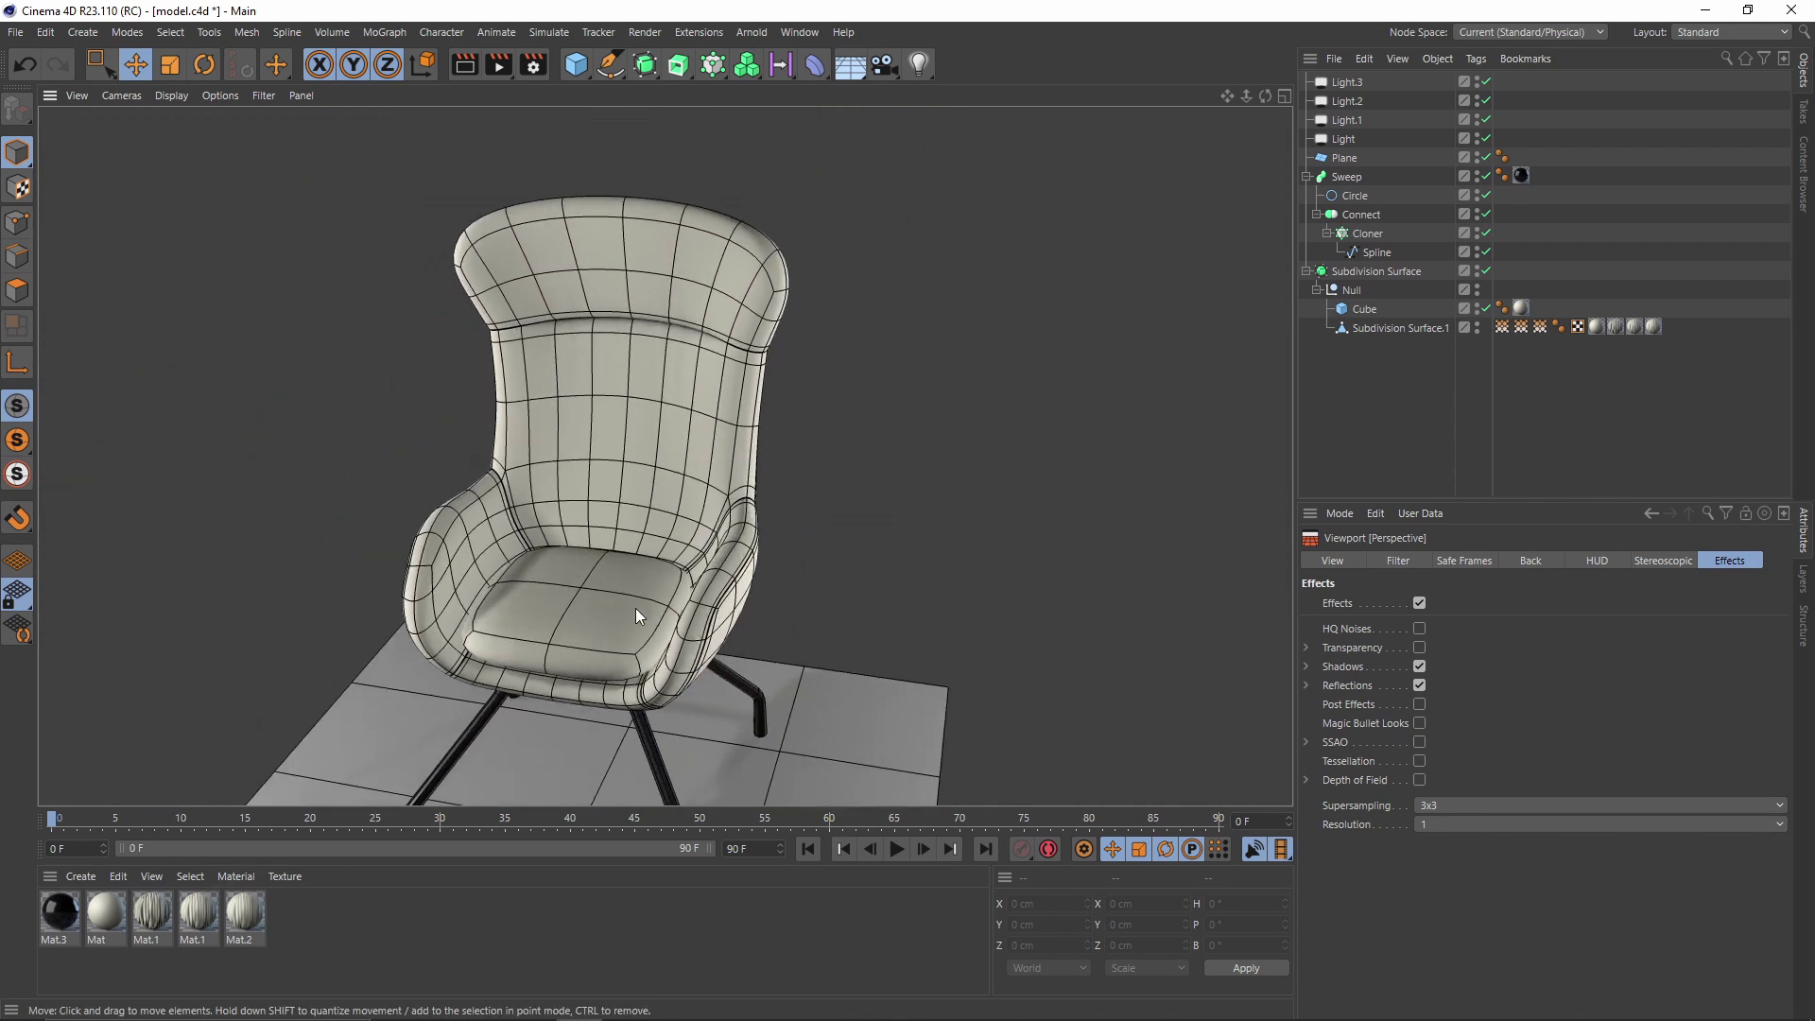
scroll(635, 609, "up", 2)
middle_click_drag(728, 603, 752, 542, "alt")
key("n")
key("a")
left_click_drag(752, 571, 816, 575, "alt")
scroll(696, 558, "down", 2)
scroll(662, 509, "down", 2)
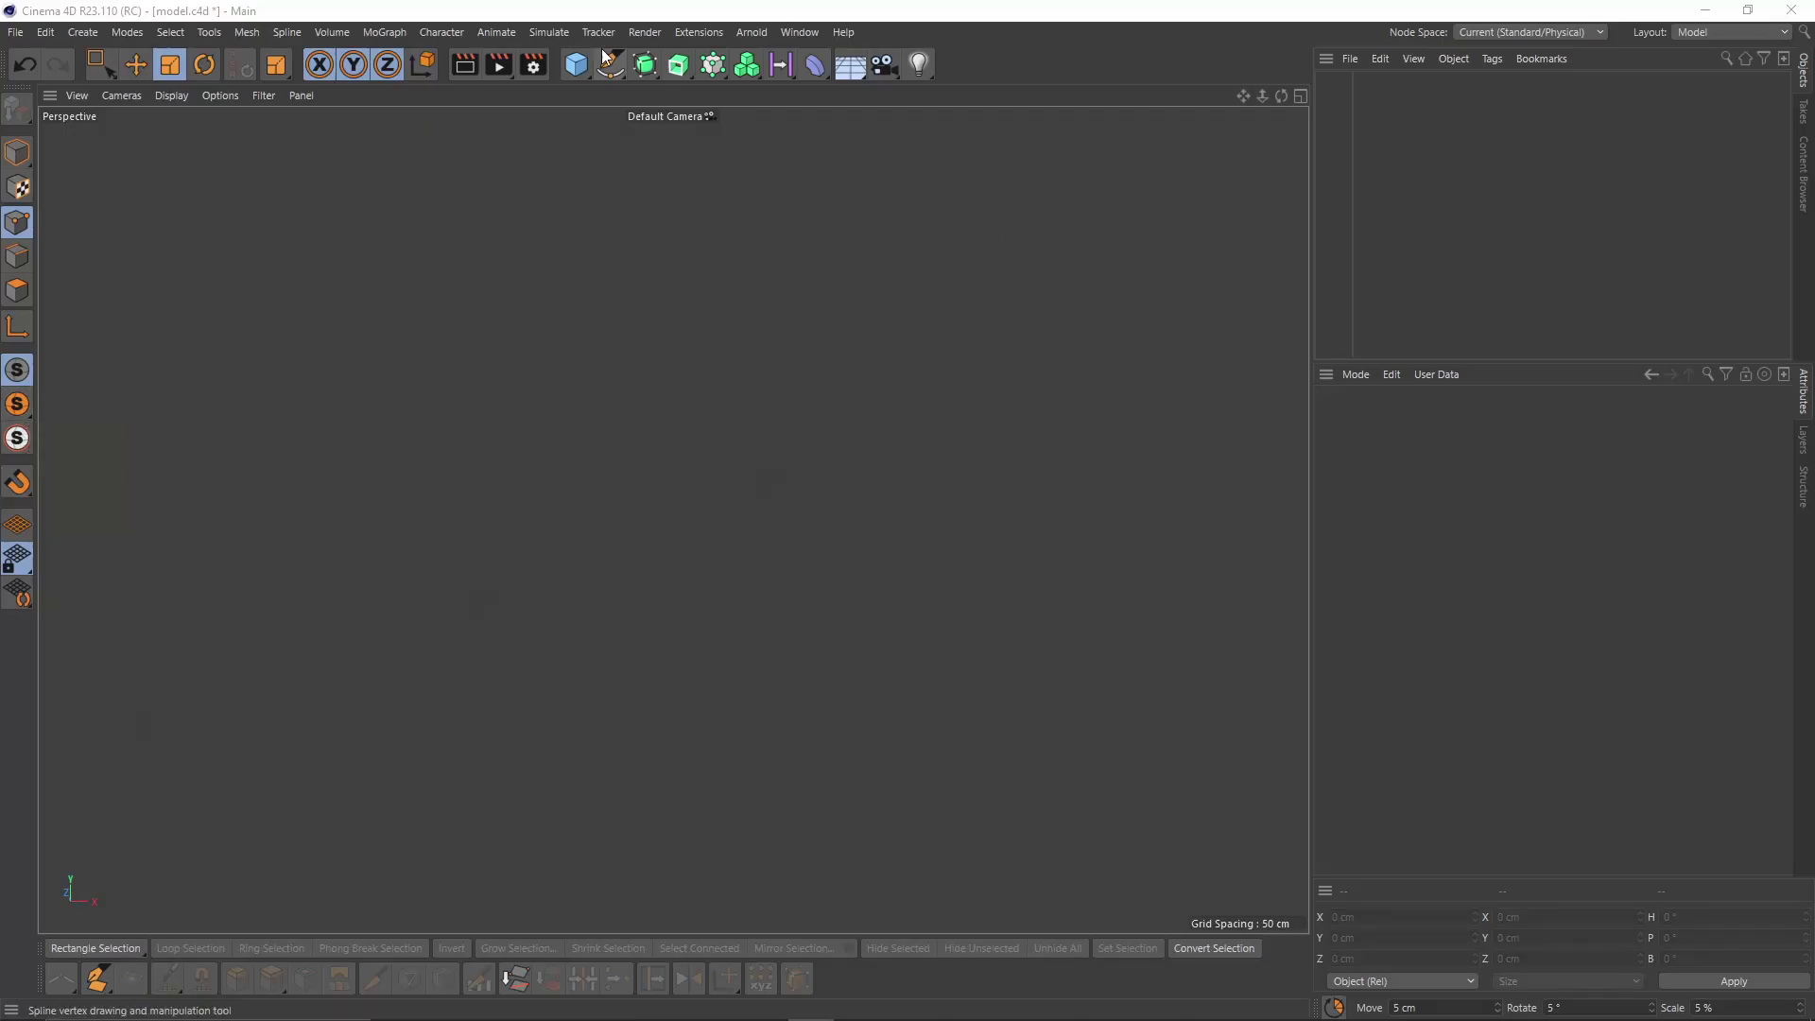
Add a cube to the empty scene and make it editable
left_click_drag(579, 66, 700, 108)
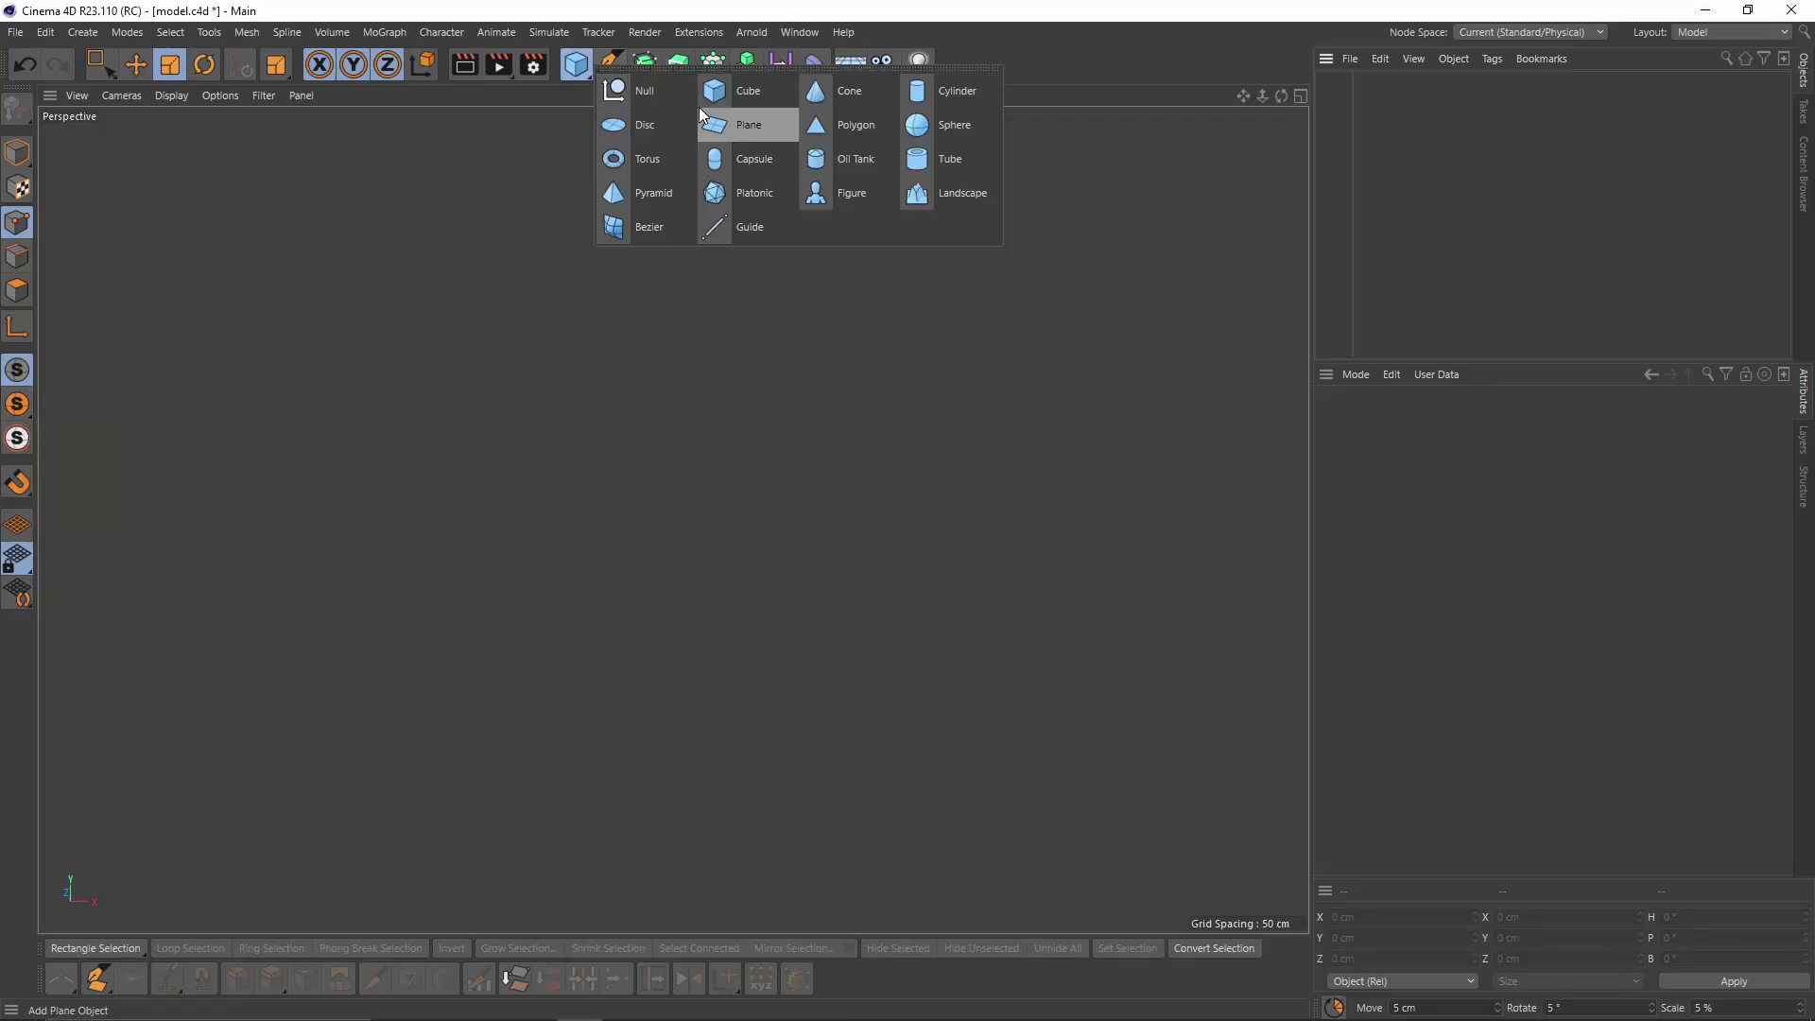
left_click(741, 96)
left_click_drag(651, 412, 576, 429, "alt")
key("c")
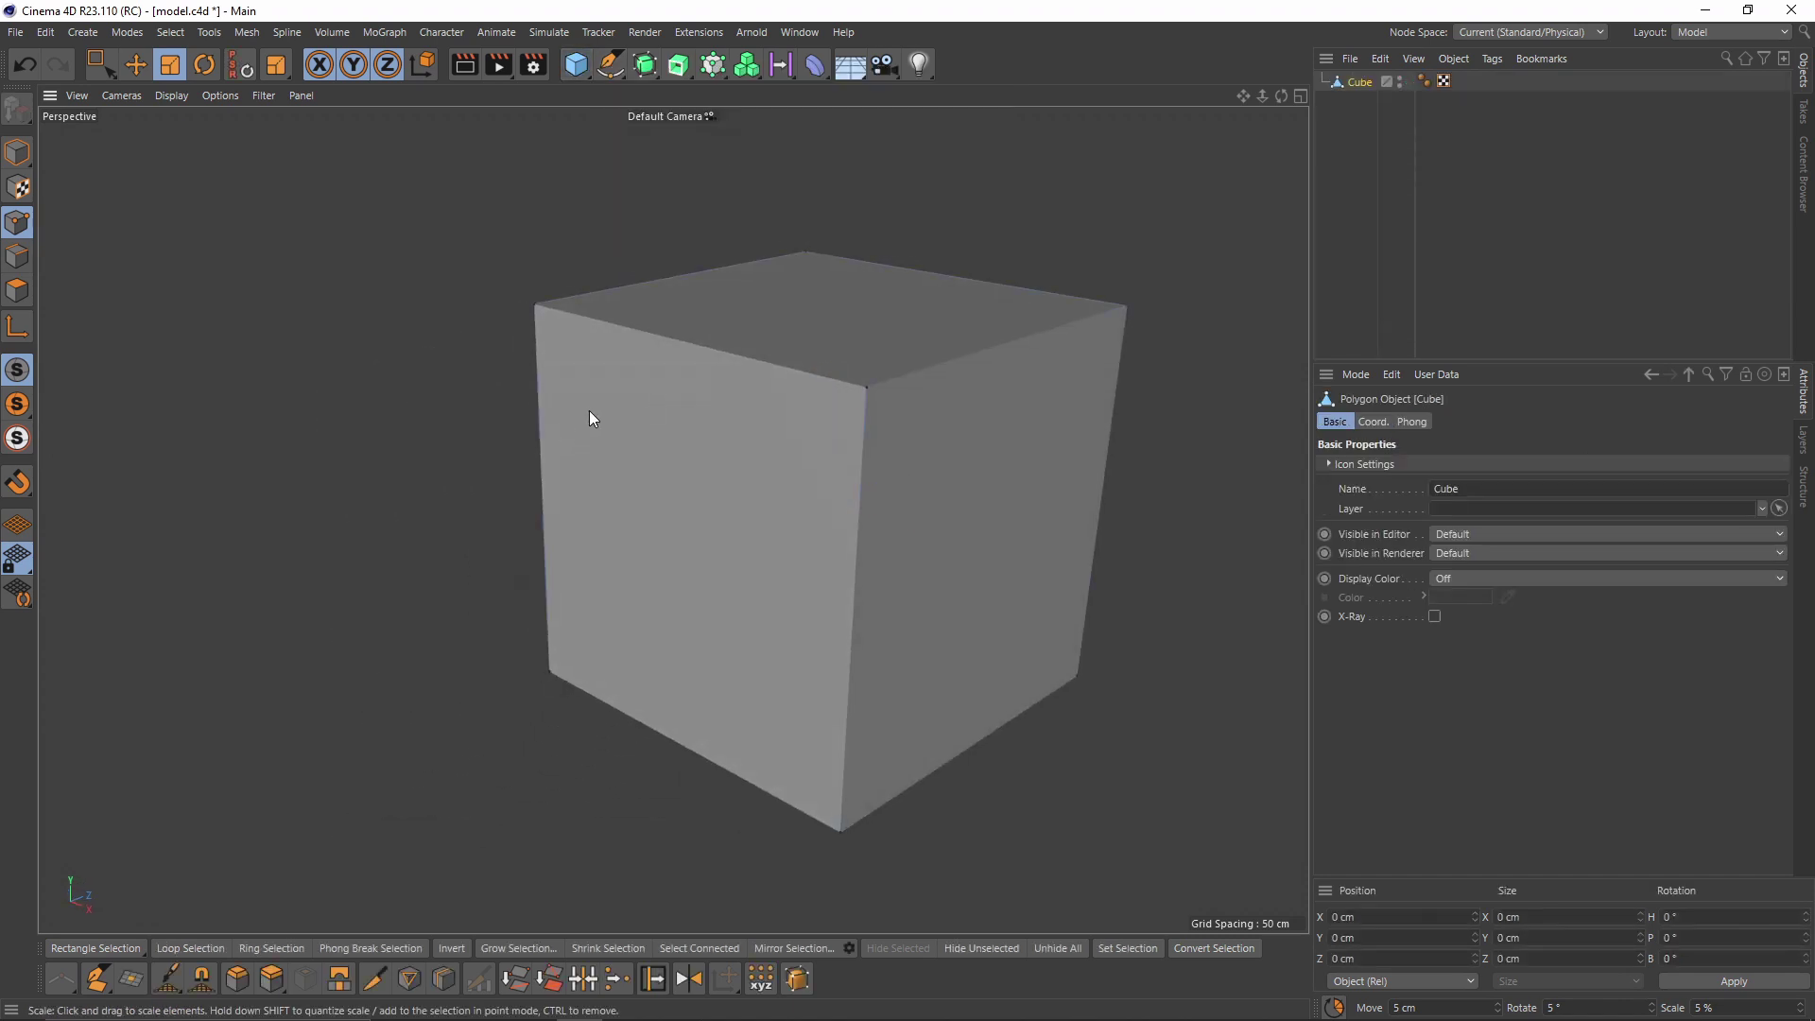
Delete the cube's front and top polygons to open up the chair shape
left_click(701, 503)
key("Delete")
left_click(808, 338)
key("Delete")
scroll(734, 386, "down", 3)
Cut a horizontal loop around the open cube's walls at 50% of their height
right_click(1058, 474)
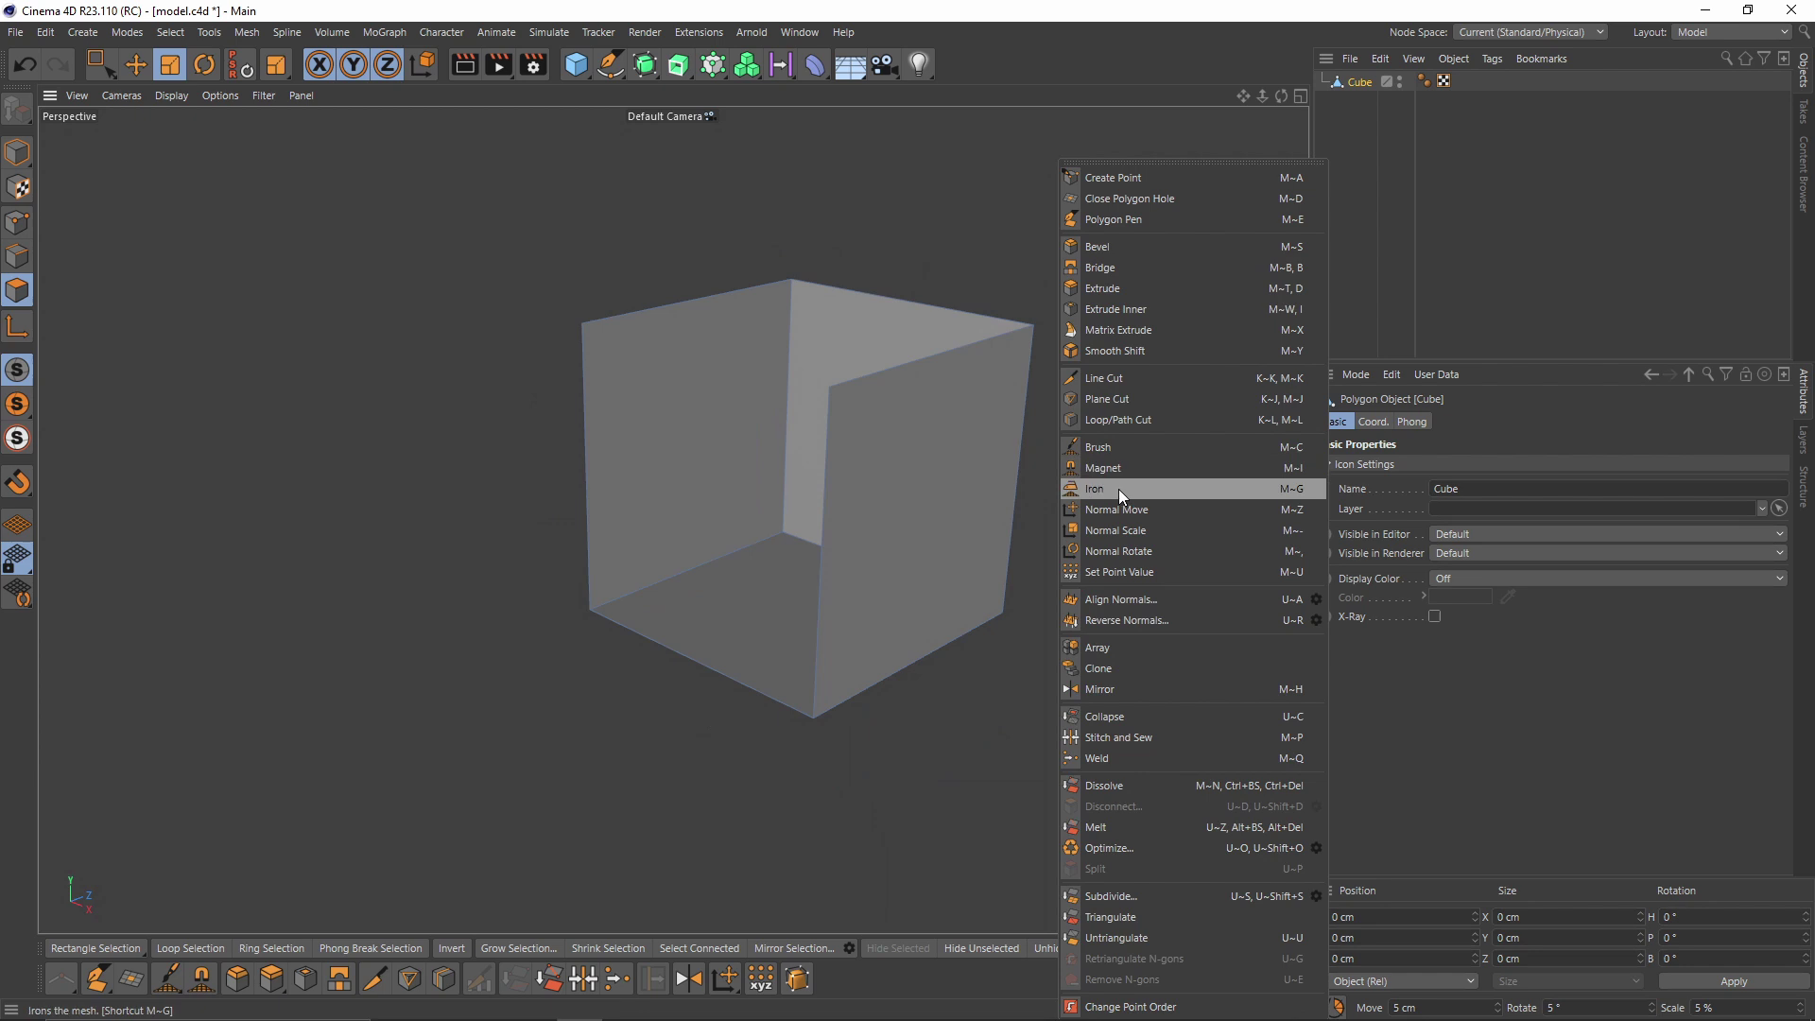
left_click(1142, 417)
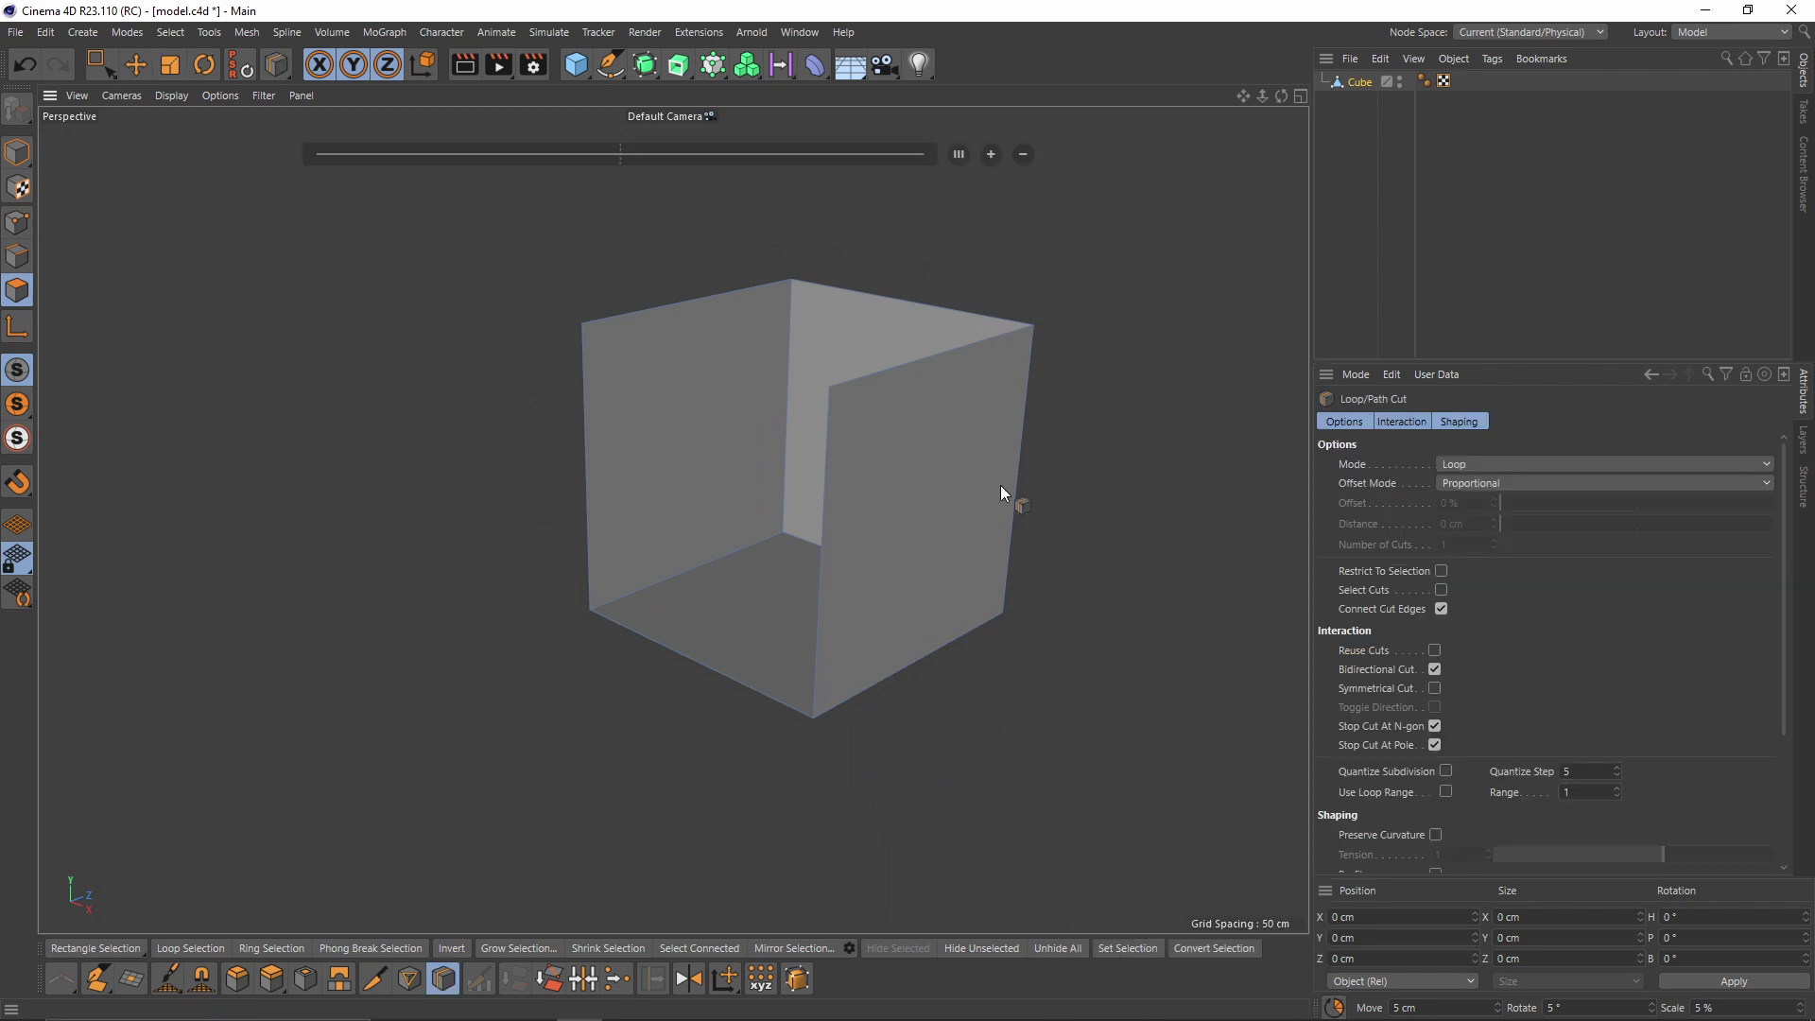
left_click(1011, 479)
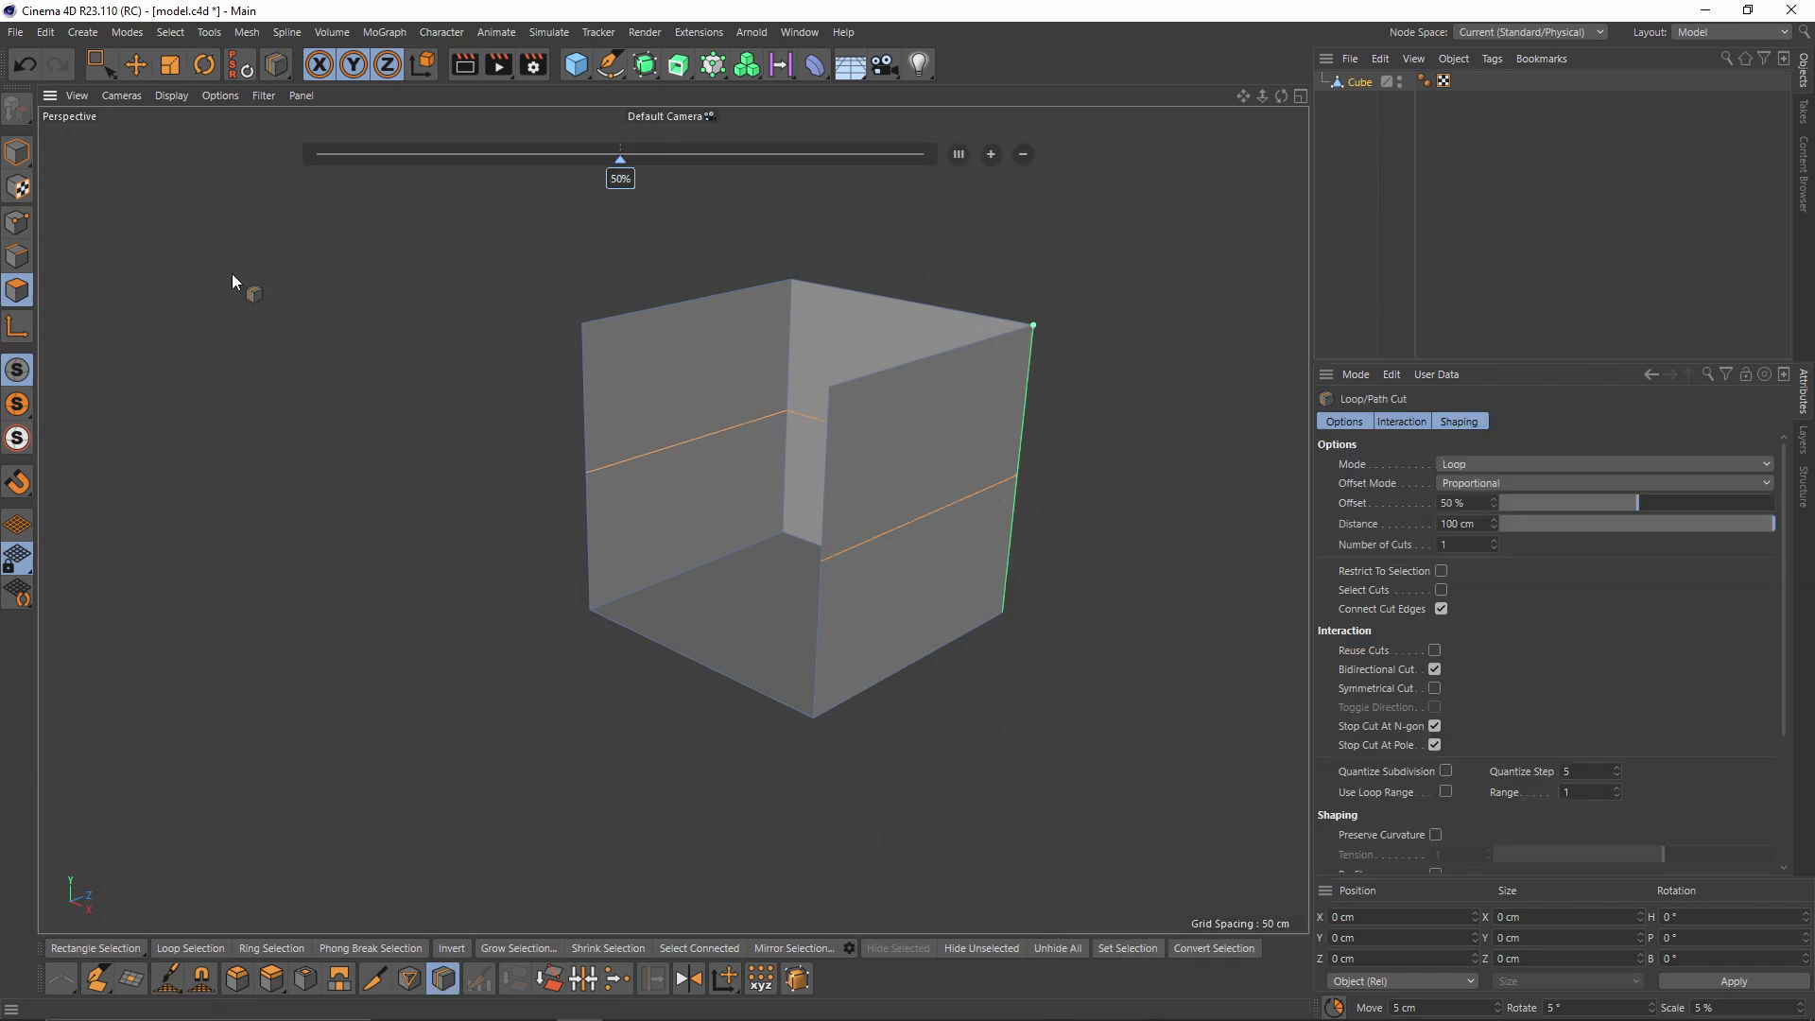
Delete the upper polygons of both side walls, leaving low armrests and a tall backrest
left_click(15, 288)
key("e")
left_click(679, 401)
key("Delete")
left_click(843, 471)
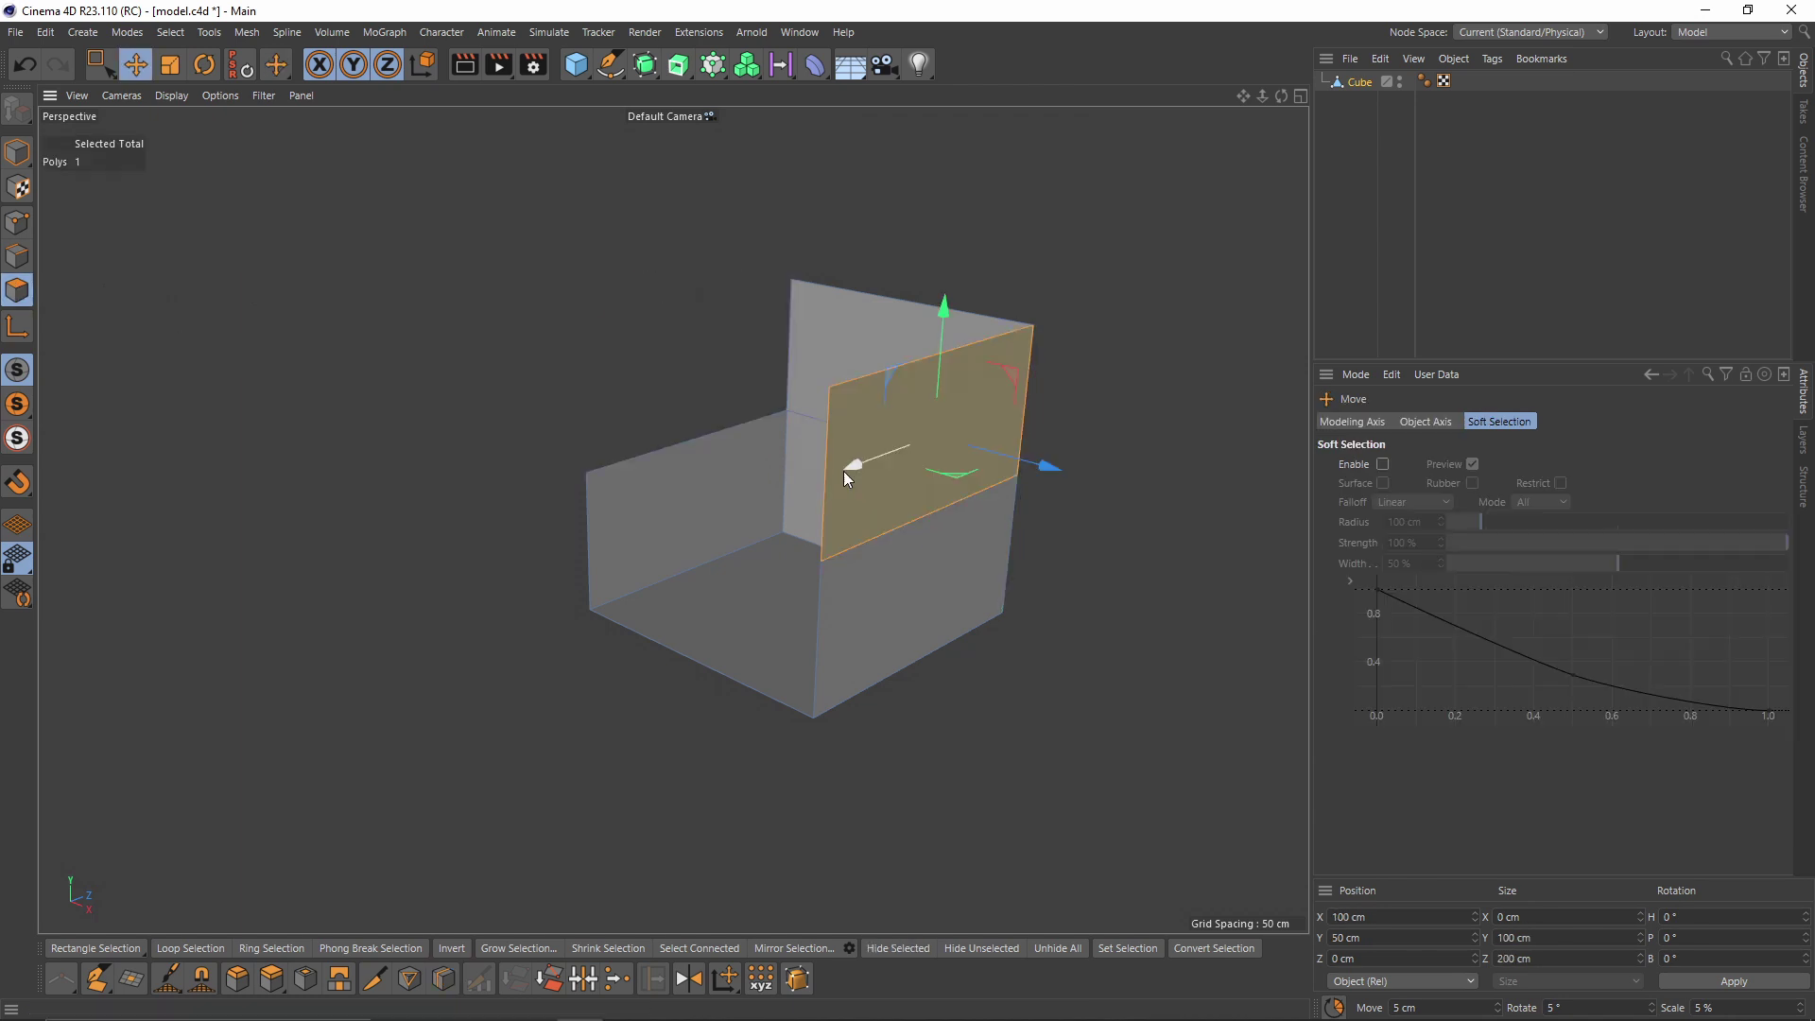
key("Delete")
Select the four points at armrest height and lower them
scroll(808, 433, "down", 2)
left_click_drag(807, 433, 692, 455, "alt")
left_click(17, 223)
key("0")
left_click_drag(579, 458, 915, 532, "alt")
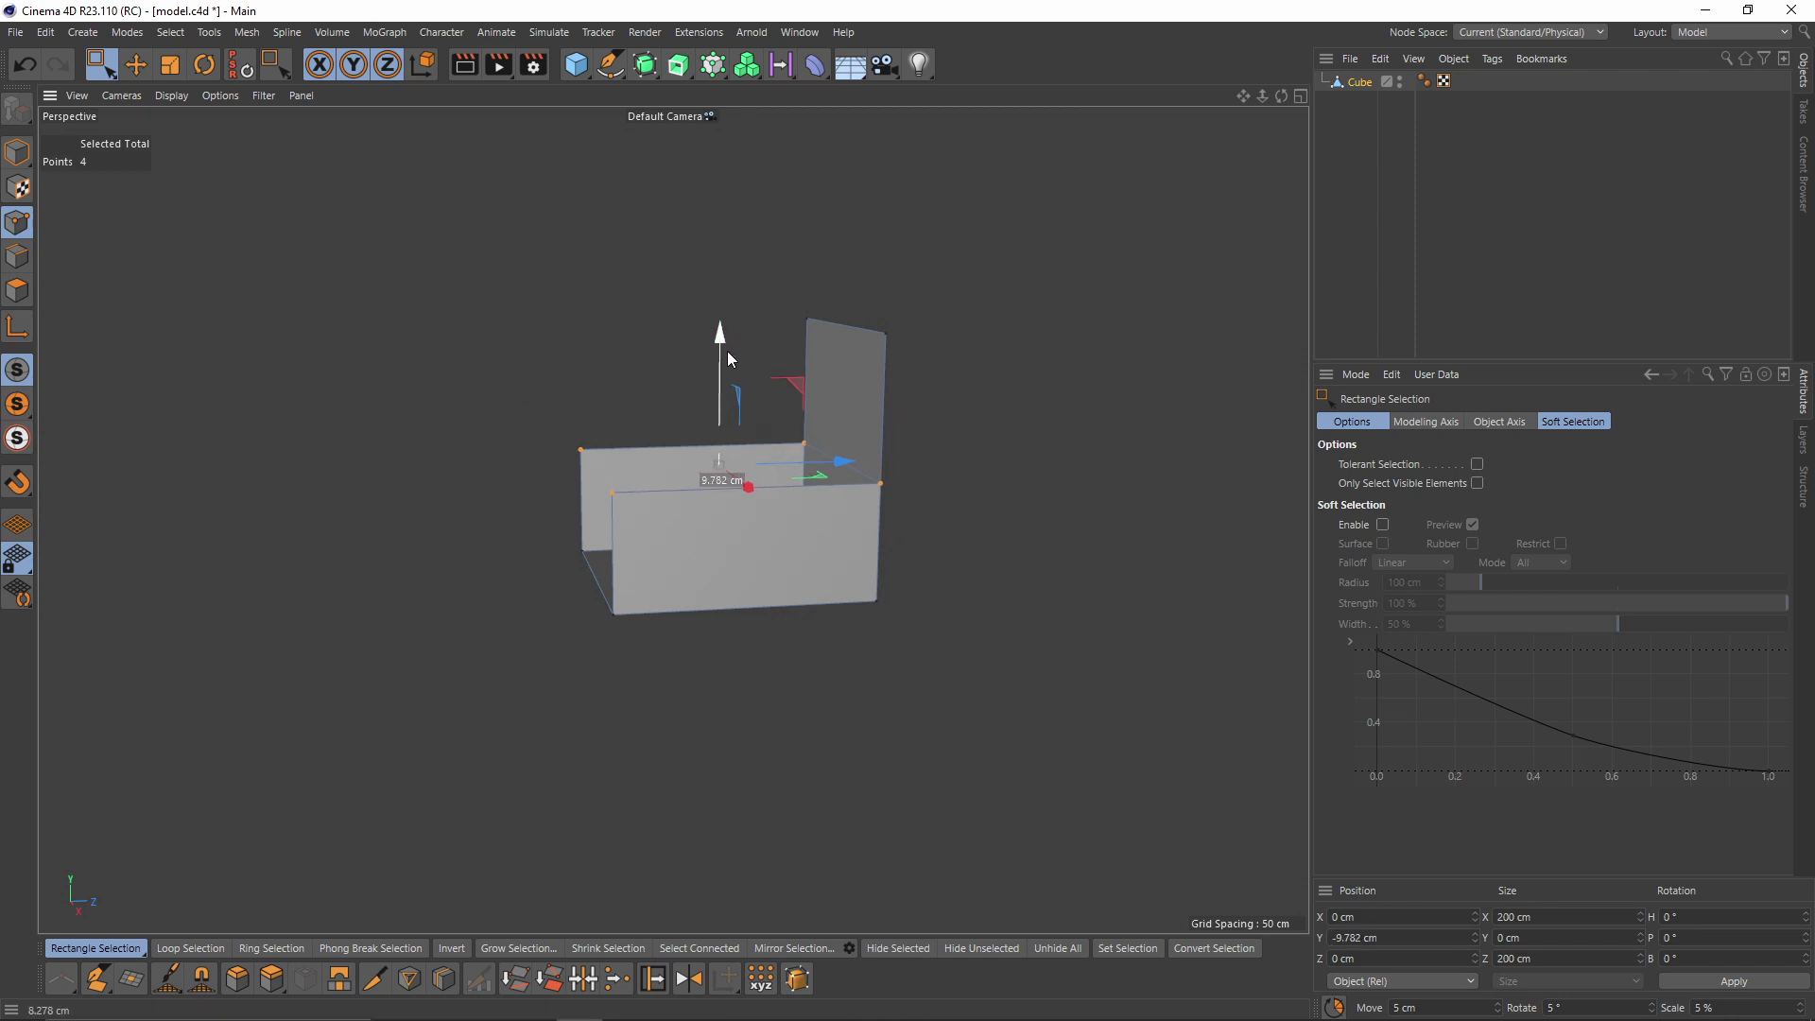
Move the front points back to a seat depth of about 125 cm and raise the backrest to about 250 cm total height
left_click_drag(511, 390, 637, 676)
left_click_drag(691, 531, 932, 473)
left_click_drag(619, 330, 979, 444)
left_click_drag(811, 254, 814, 197)
Select all points and scale the chair's width down to about 174 cm
key("ctrl+a")
key("t")
left_click_drag(931, 508, 913, 508)
left_click_drag(899, 516, 639, 541, "alt")
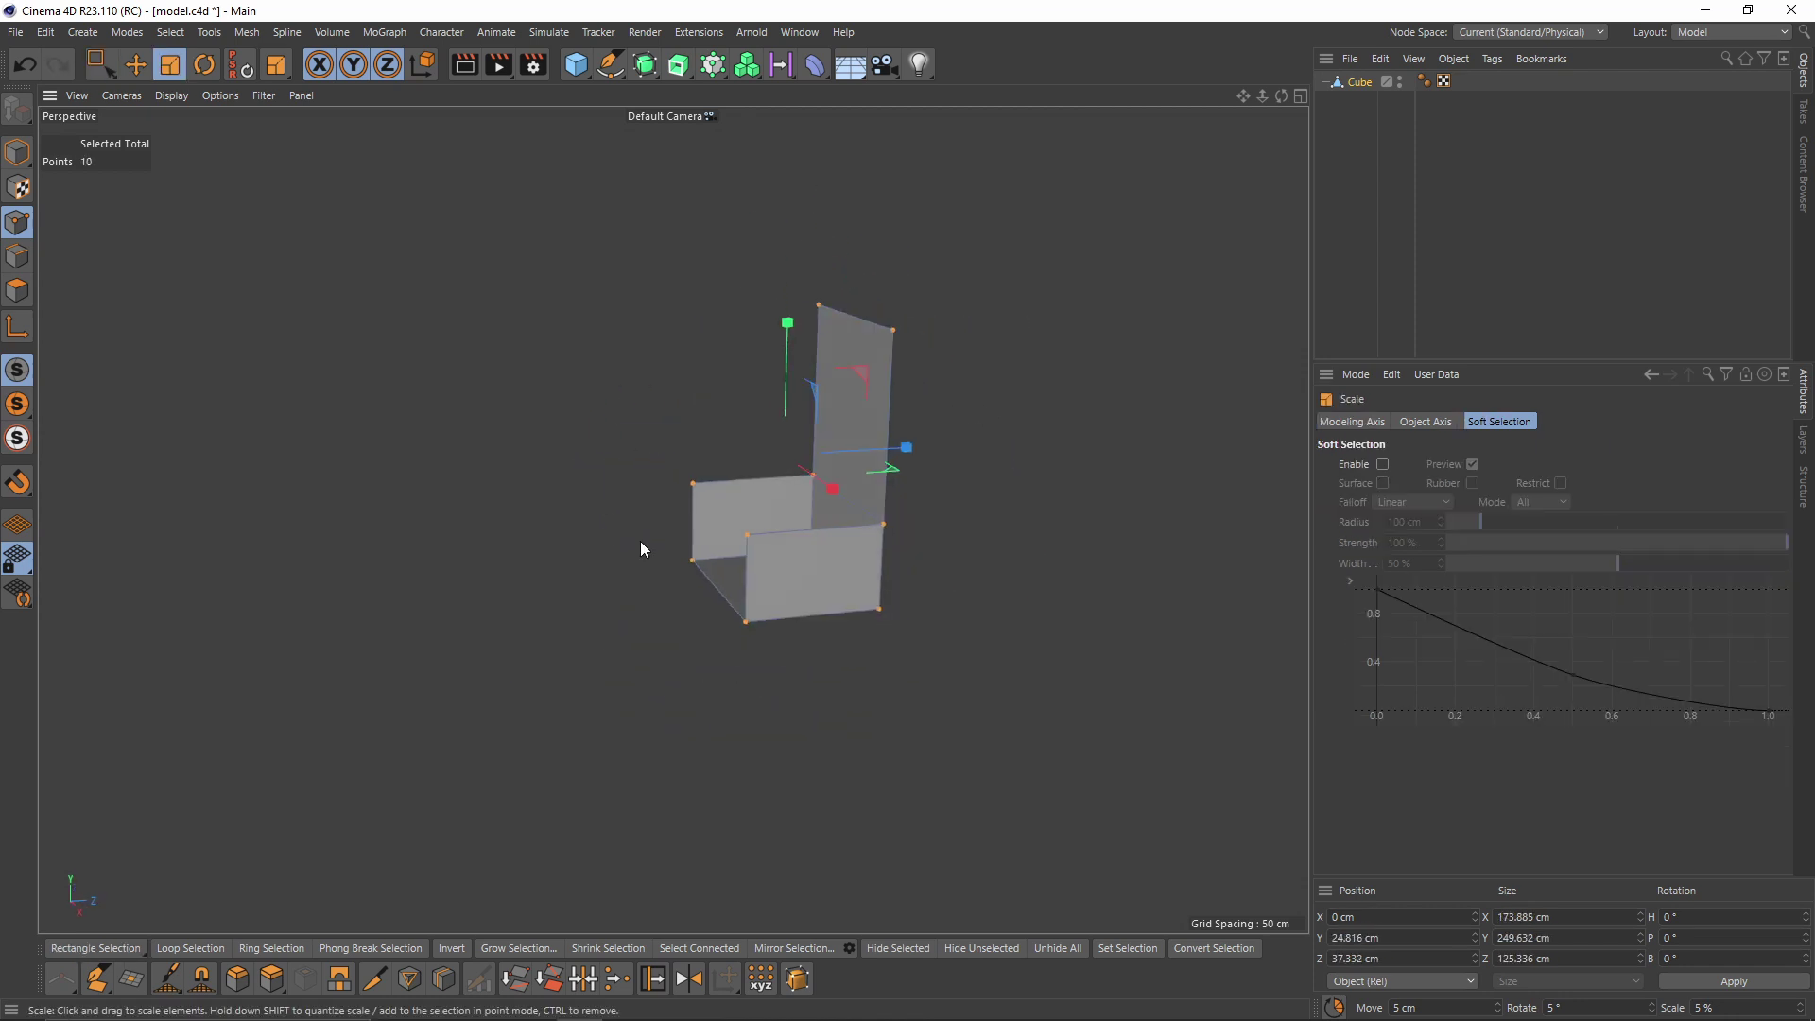
Extend the seat depth to about 135 cm and adjust the heights of the backrest top and armrest points
key("0")
left_click_drag(661, 459, 789, 657)
left_click_drag(853, 544, 865, 543)
left_click_drag(605, 473, 832, 454, "alt")
left_click_drag(676, 350, 946, 454)
left_click_drag(810, 298, 810, 287)
left_click_drag(846, 444, 723, 448, "alt")
left_click_drag(832, 466, 972, 438, "alt")
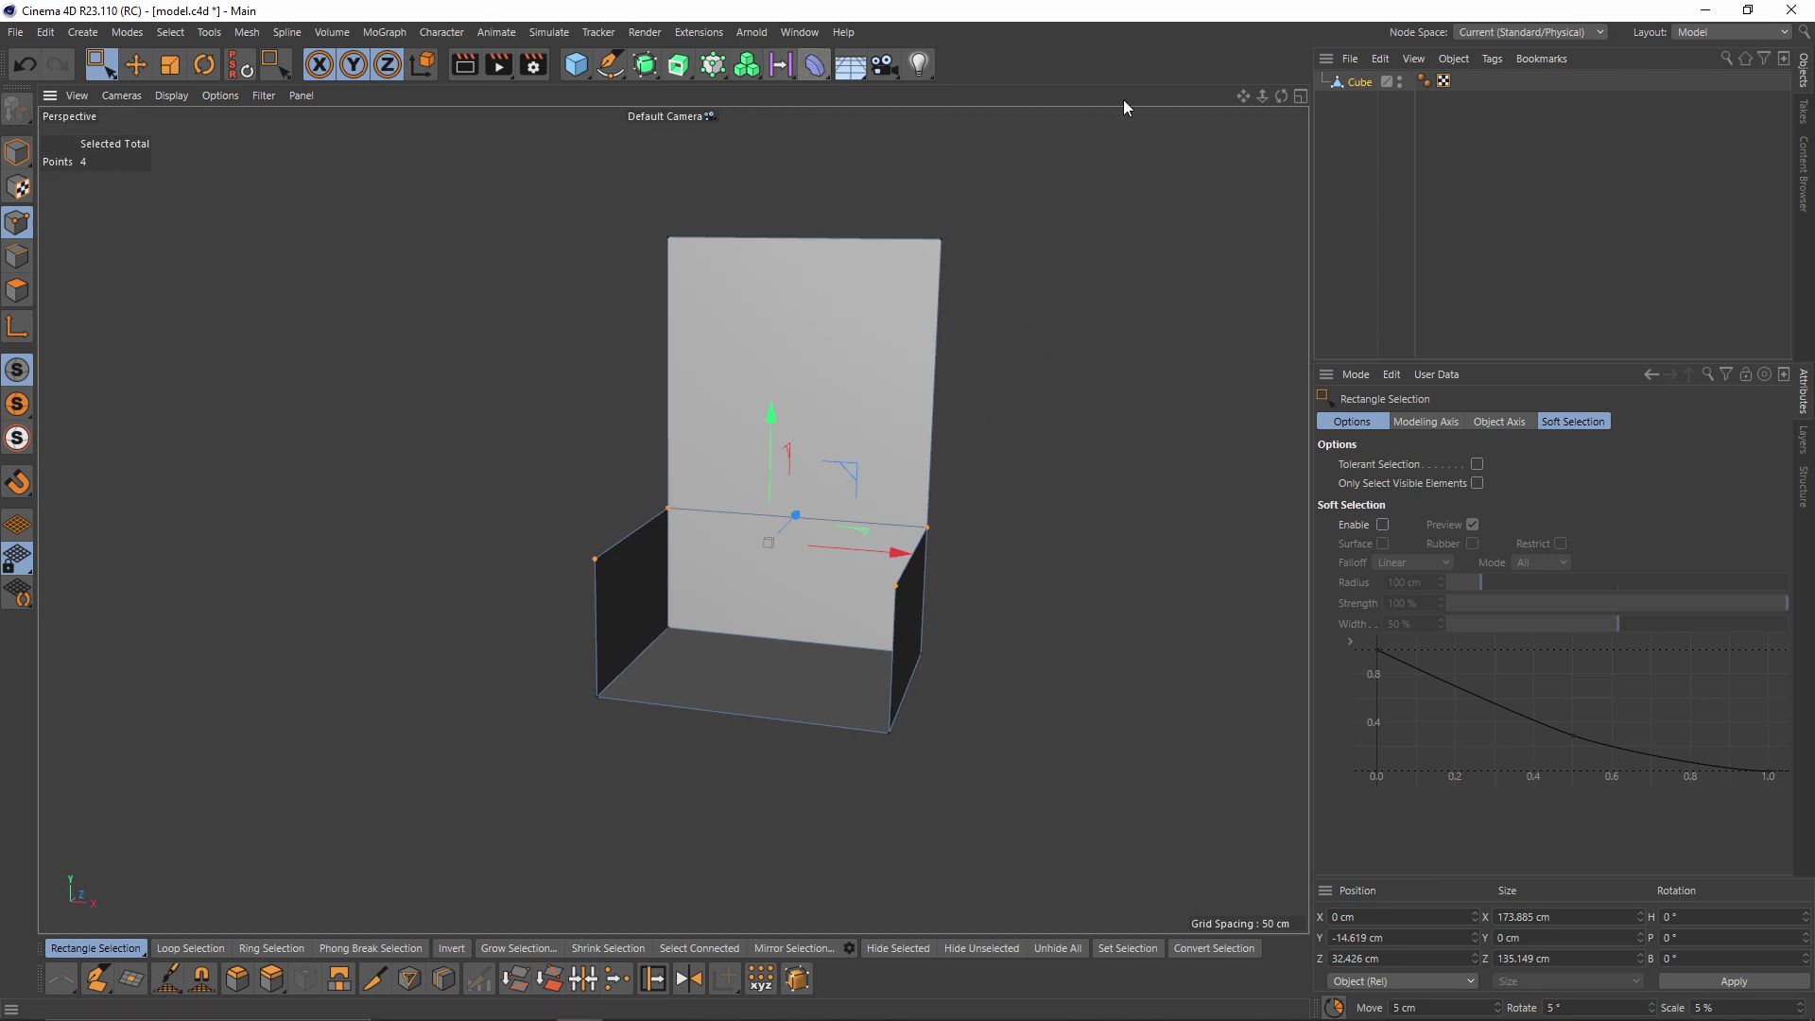
Add a Taper deformer fitted to the chair mesh, with curvature 0% and strength -34%
left_click_drag(815, 76, 1289, 98)
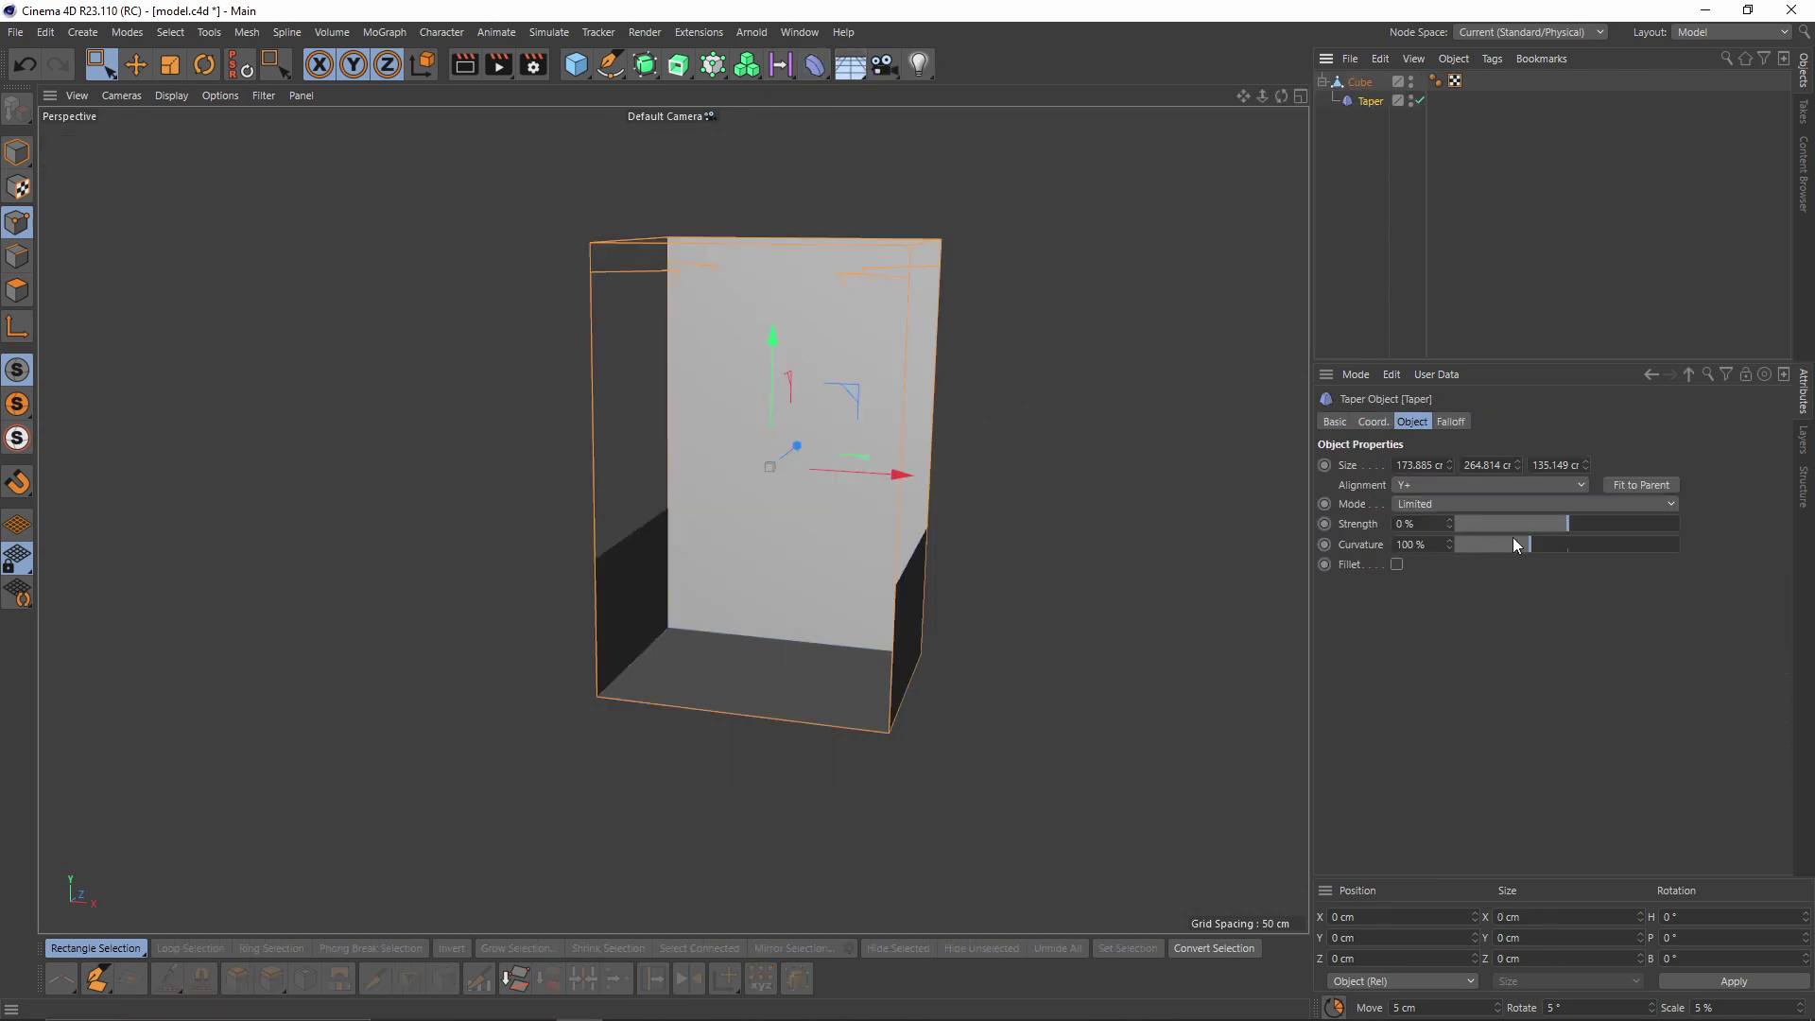
mouse_move(1518, 547)
left_mouse_down()
mouse_move(1456, 547)
mouse_move(1593, 525)
mouse_move(1530, 524)
left_mouse_up()
left_click_drag(1078, 463, 800, 499, "alt")
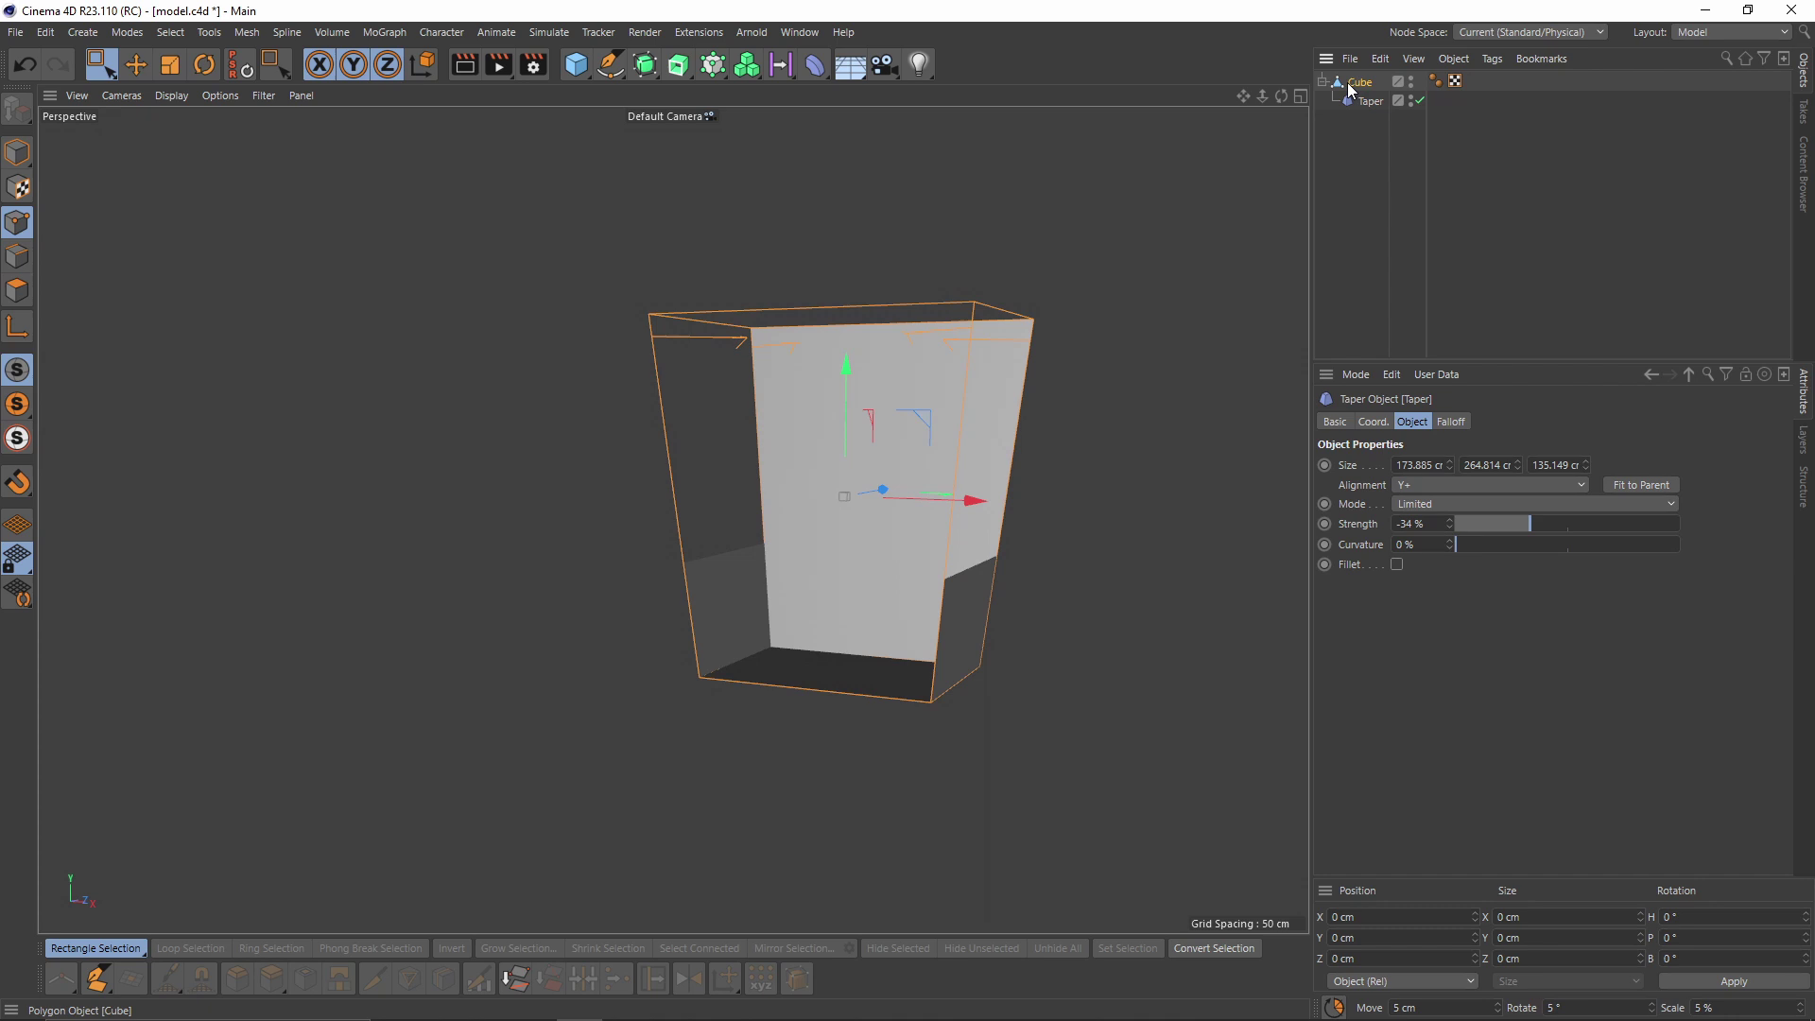
Adjust the taper's effect by repositioning and scaling the objects relative to each other in object mode
left_click(1349, 91)
left_click(19, 153)
key("e")
left_click_drag(883, 457, 927, 472, "alt")
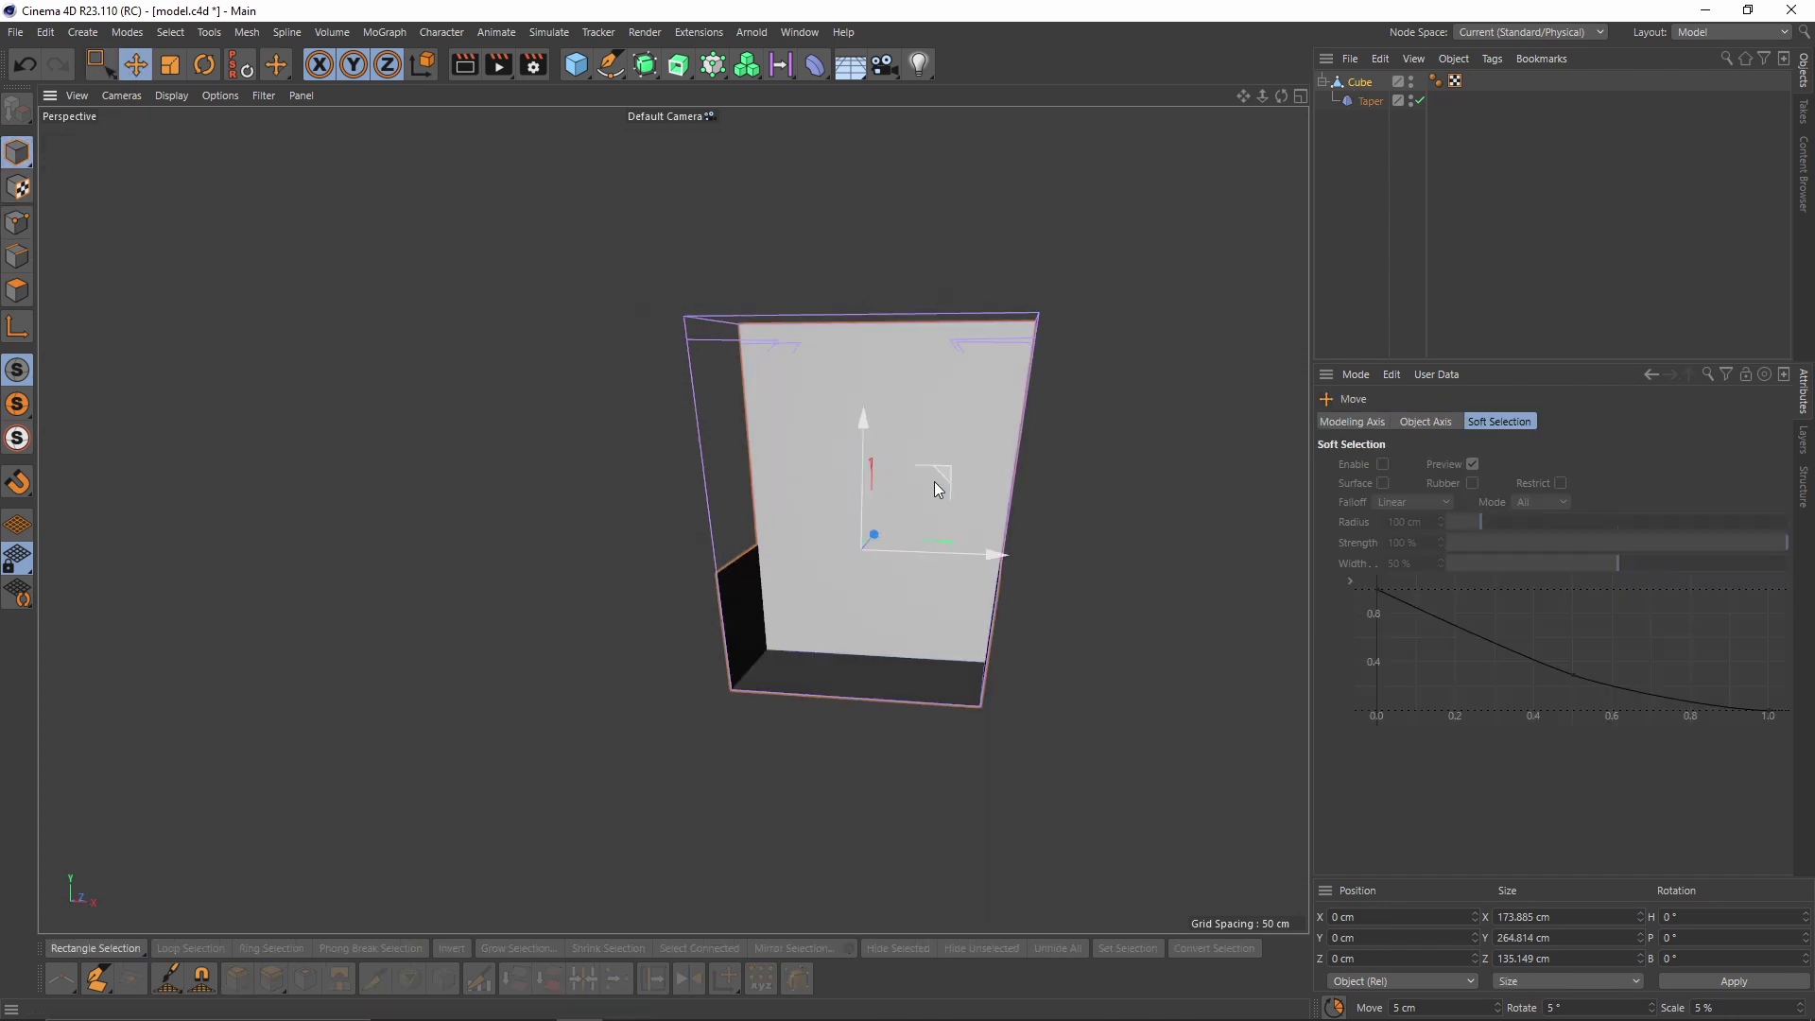
left_click(1370, 86)
left_click_drag(1000, 558, 964, 544)
left_click_drag(964, 544, 993, 545, "alt")
left_click_drag(1012, 549, 856, 503)
Bake the taper with Current State to Object and keep only the resulting mesh
right_click(1356, 83)
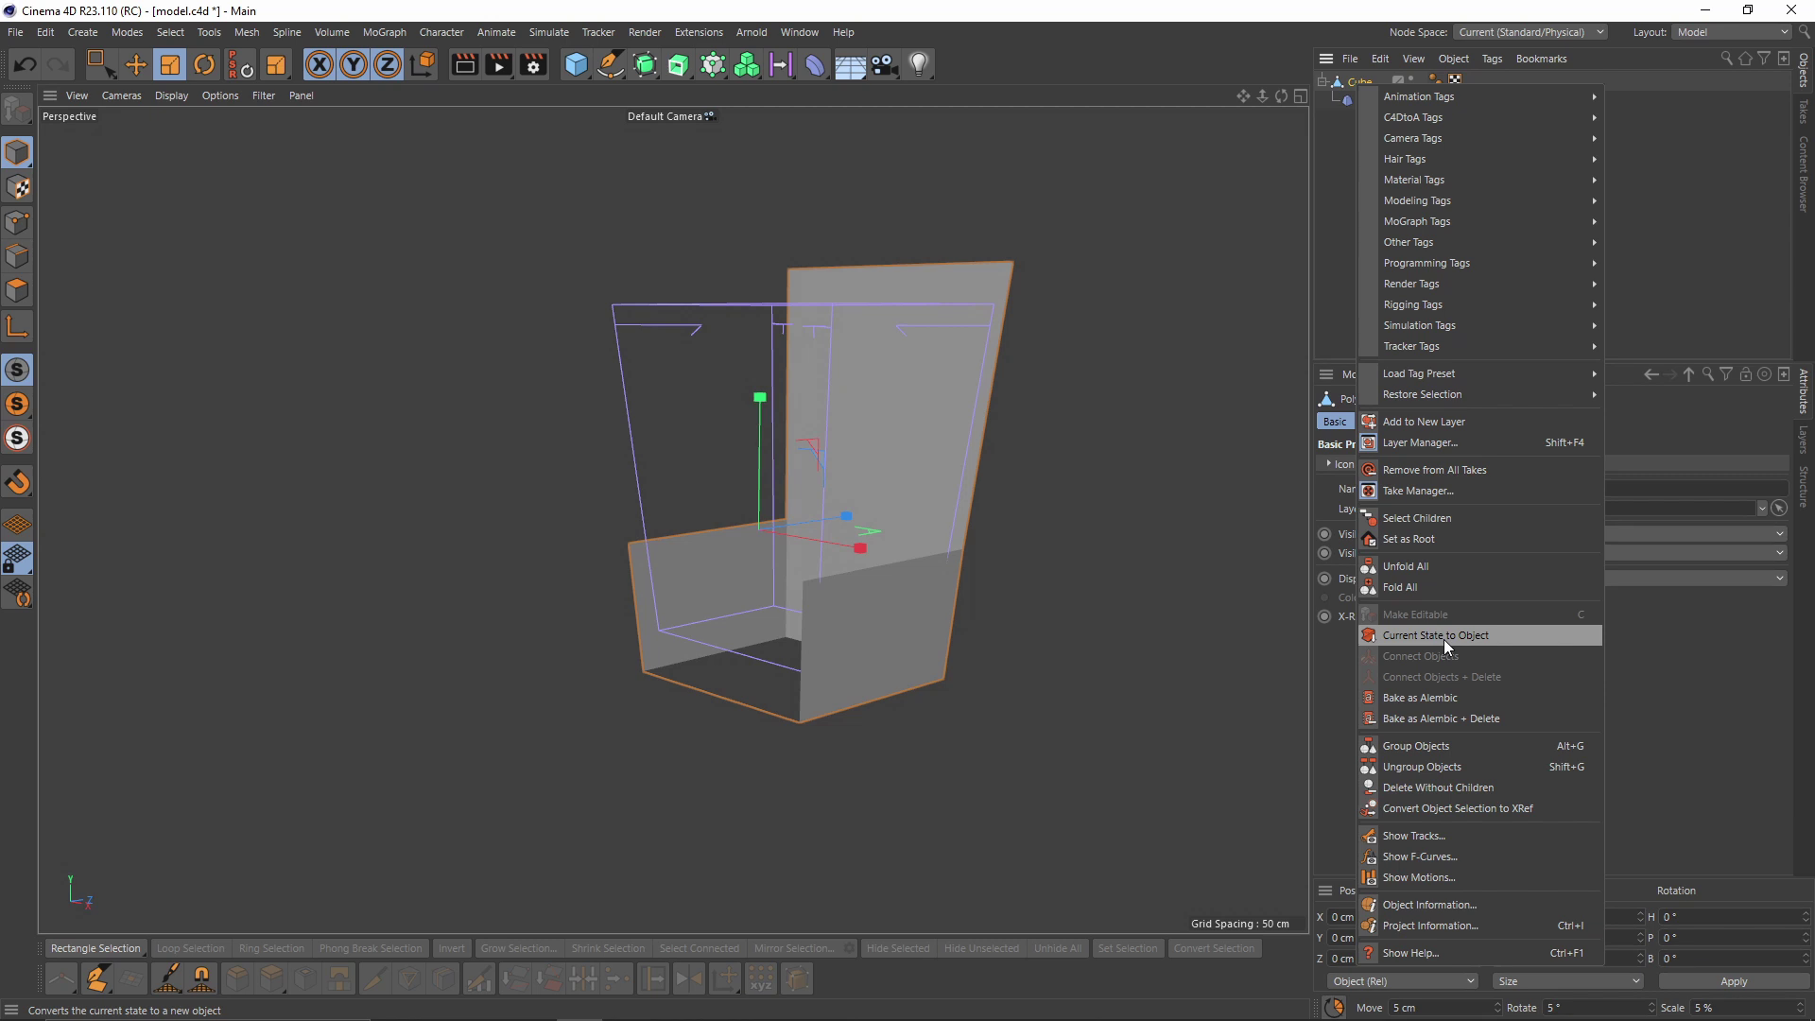
left_click(1444, 639)
left_click(1356, 85)
left_click_drag(879, 501, 945, 491, "alt")
Select the four armrest-height points of the tapered mesh and raise them to about Y -9.4 cm
left_click(17, 223)
left_click(101, 65)
left_click_drag(624, 170, 993, 275)
left_click_drag(756, 378, 832, 397, "alt")
left_click_drag(812, 304, 526, 312, "alt")
left_click_drag(529, 413, 923, 563)
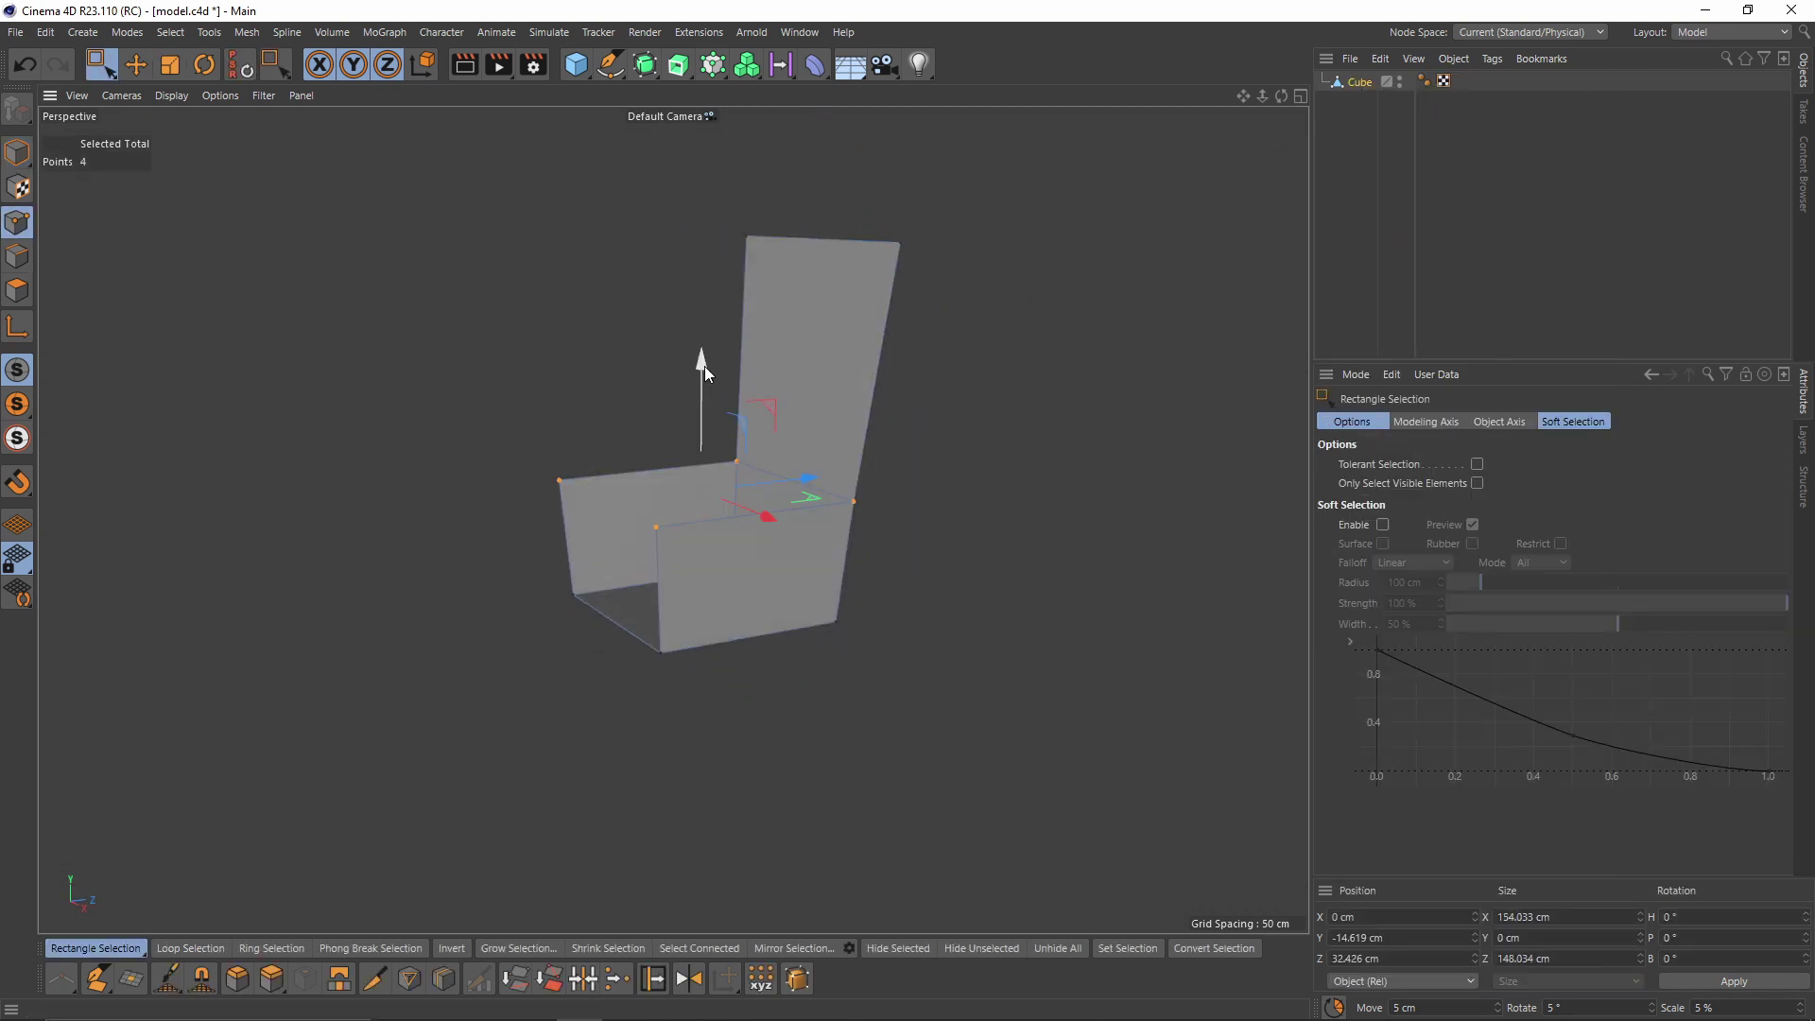
left_click_drag(705, 366, 1194, 399, "alt")
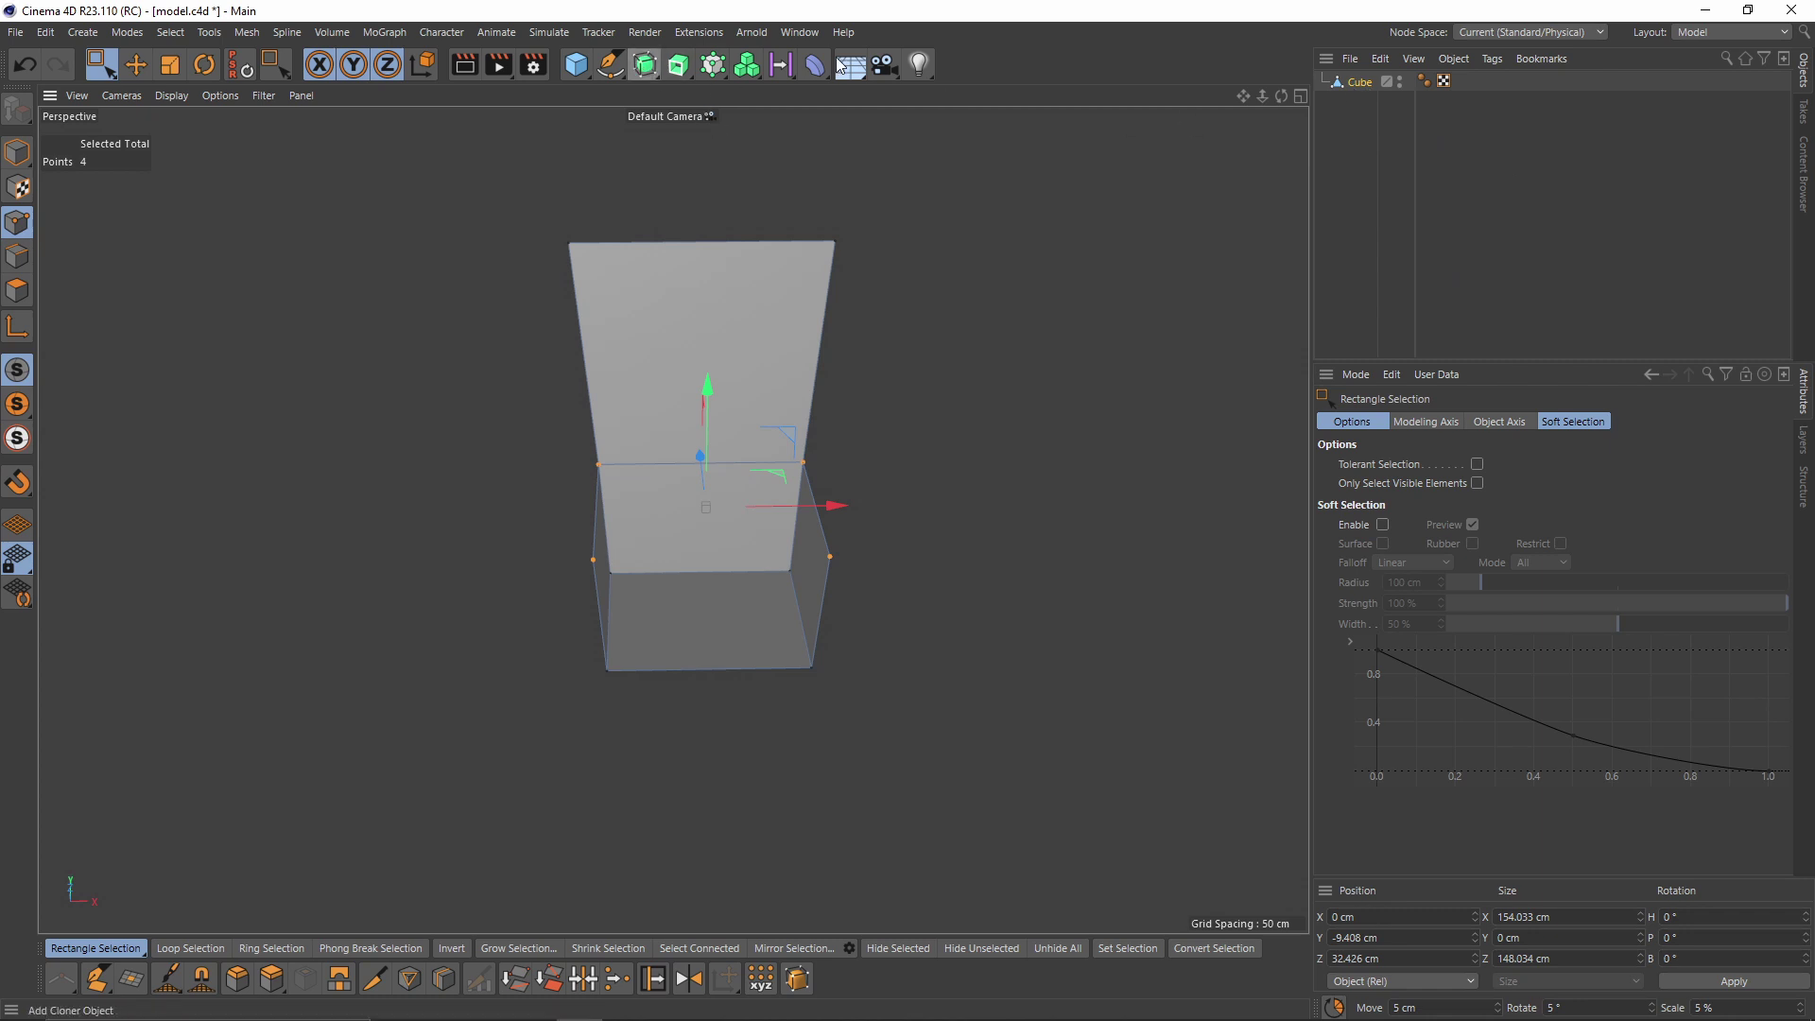
Put the chair mesh inside a Subdivision Surface and display the shading with mesh lines
left_click_drag(644, 64, 692, 93, "alt")
left_click_drag(791, 323, 681, 342, "alt")
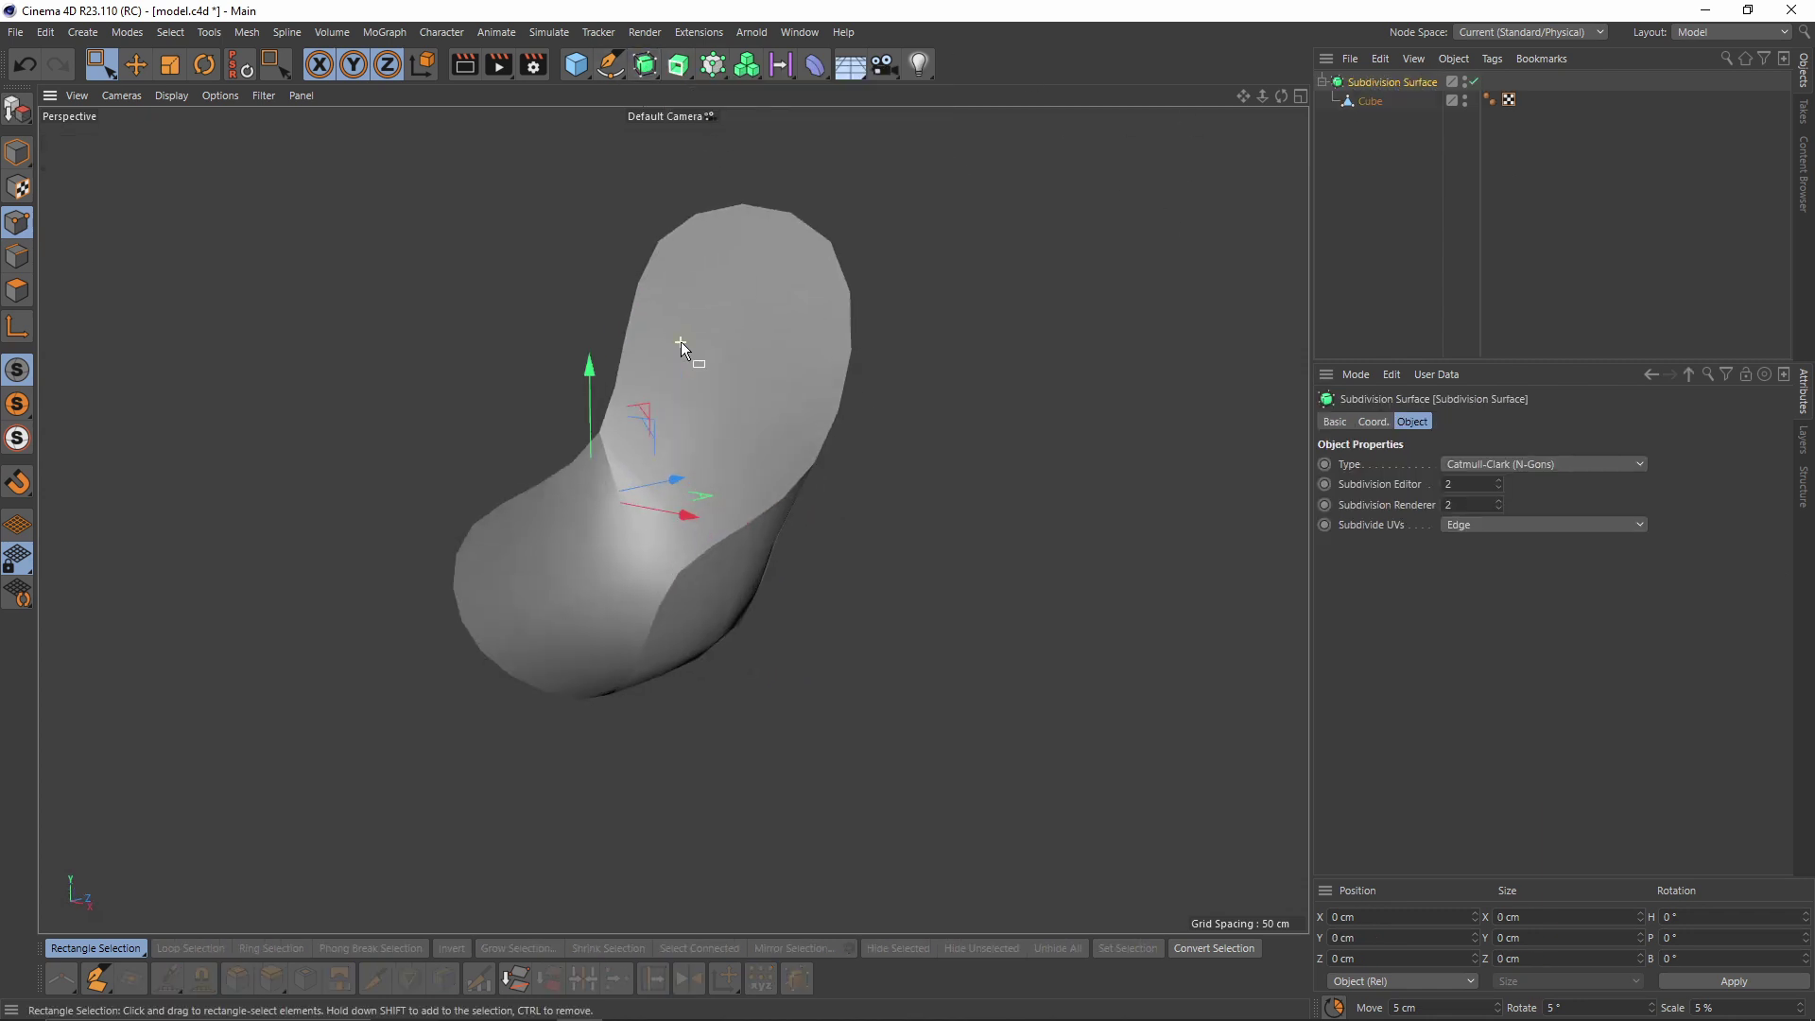
left_click(172, 95)
left_click(221, 150)
Set the editor and renderer subdivision levels to 1 and make the Subdivision Surface editable
mouse_move(586, 530)
left_mouse_down("alt")
mouse_move(656, 543)
mouse_move(785, 423)
mouse_move(678, 465)
mouse_move(601, 378)
mouse_move(879, 486)
mouse_move(1168, 554)
left_mouse_up("alt")
mouse_move(1499, 490)
left_mouse_down()
mouse_move(1501, 504)
mouse_move(1502, 477)
left_mouse_up()
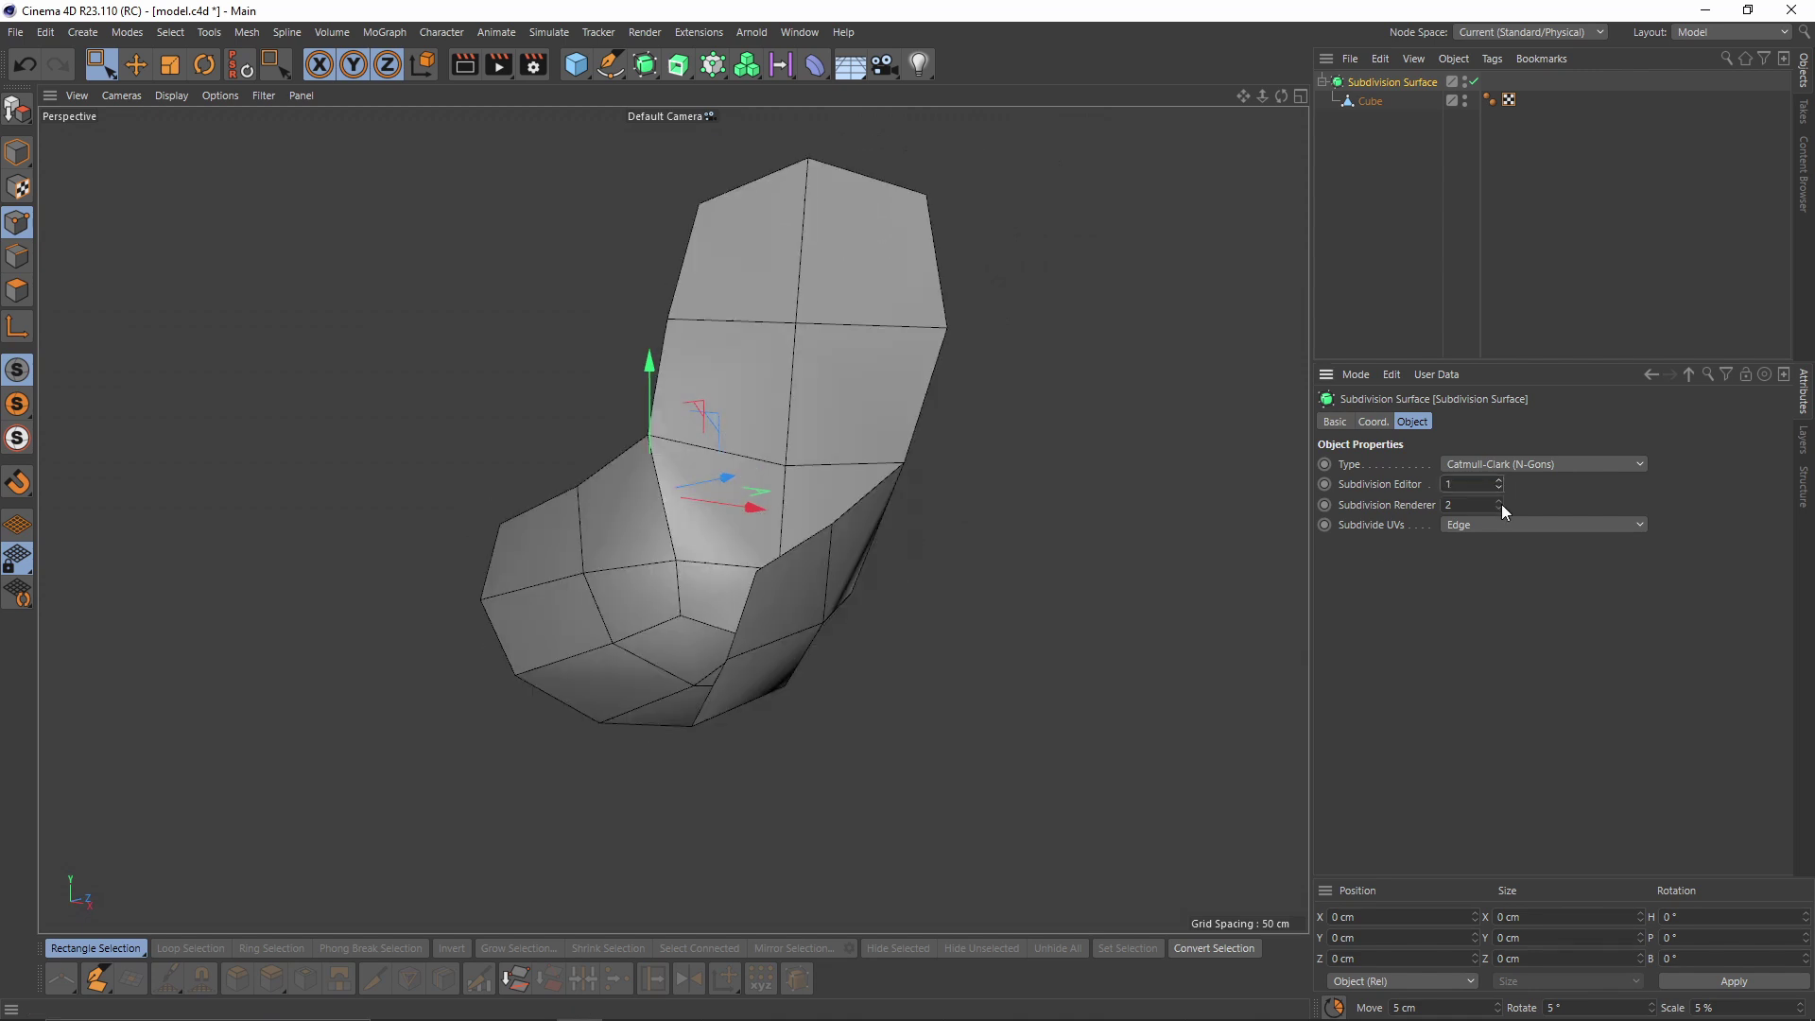
left_click_drag(718, 427, 883, 448, "alt")
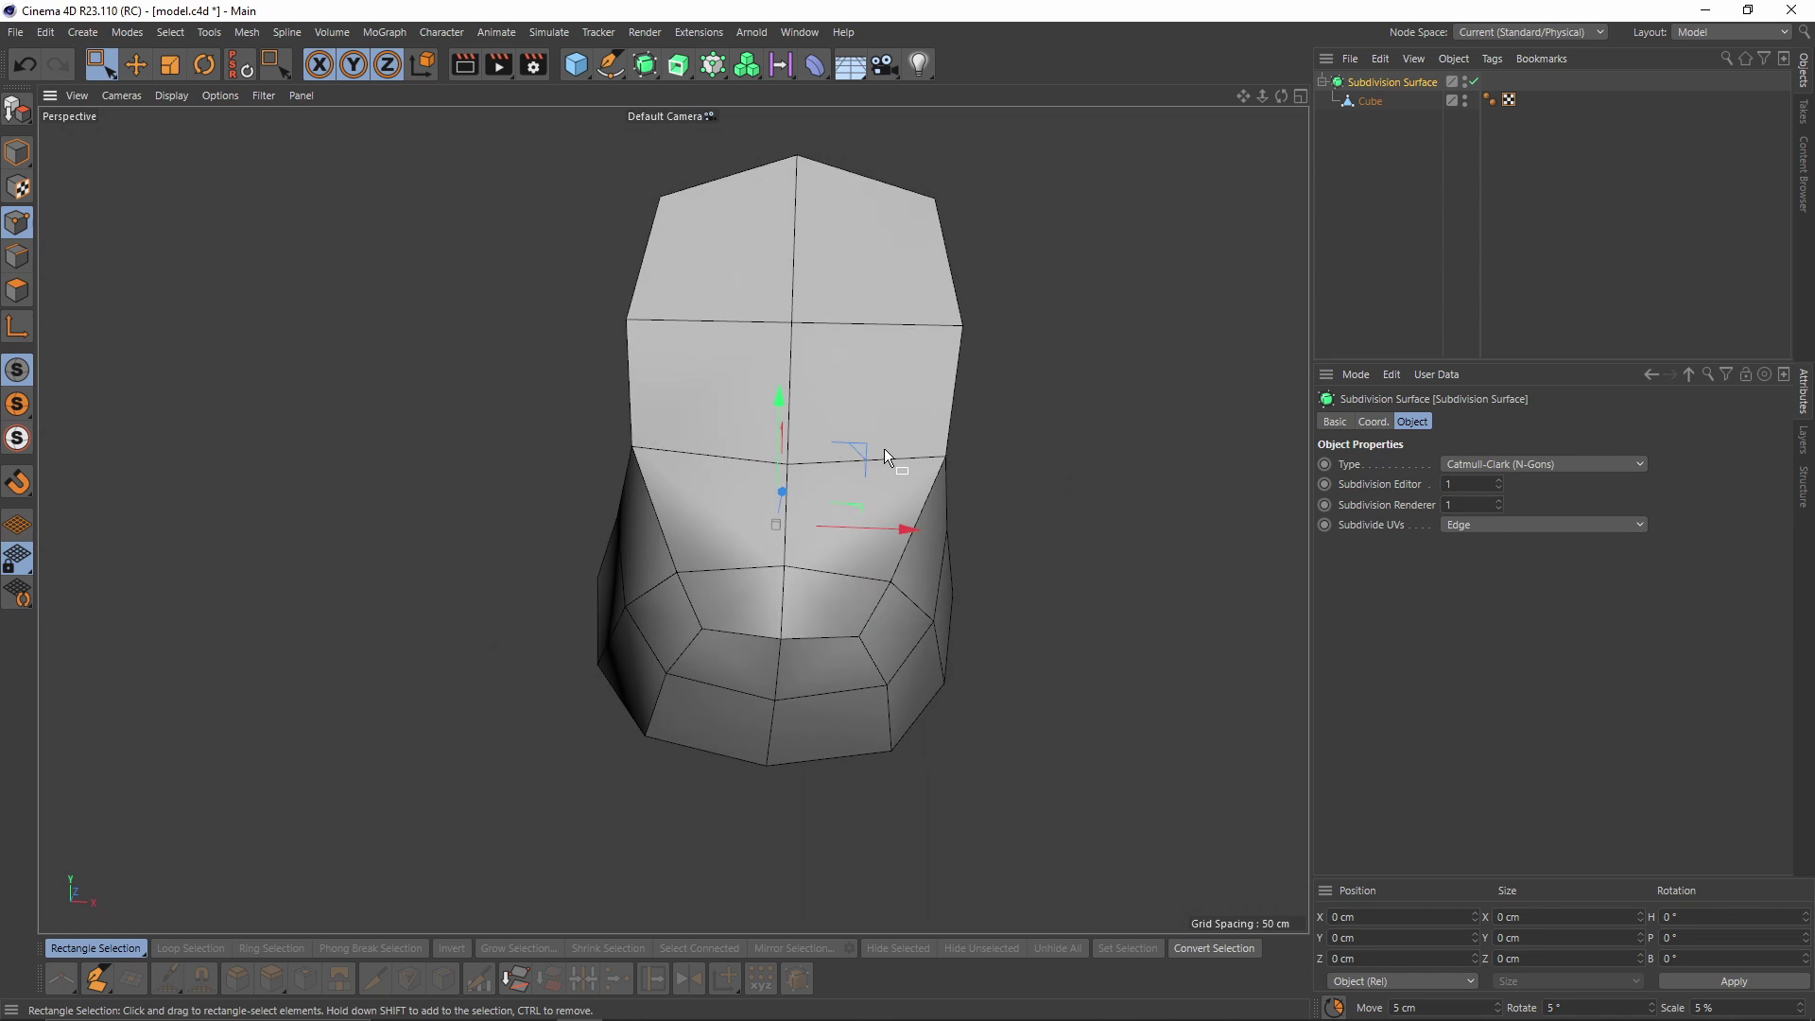
middle_click_drag(883, 448, 815, 475, "alt")
key("c")
Select the centre points of the backrest and move them backward to curve it, checking the side view
left_click_drag(1170, 169, 695, 467, "alt")
left_click_drag(607, 172, 711, 534)
left_click_drag(684, 425, 582, 422, "alt")
left_click_drag(748, 379, 659, 385, "alt")
key("F3")
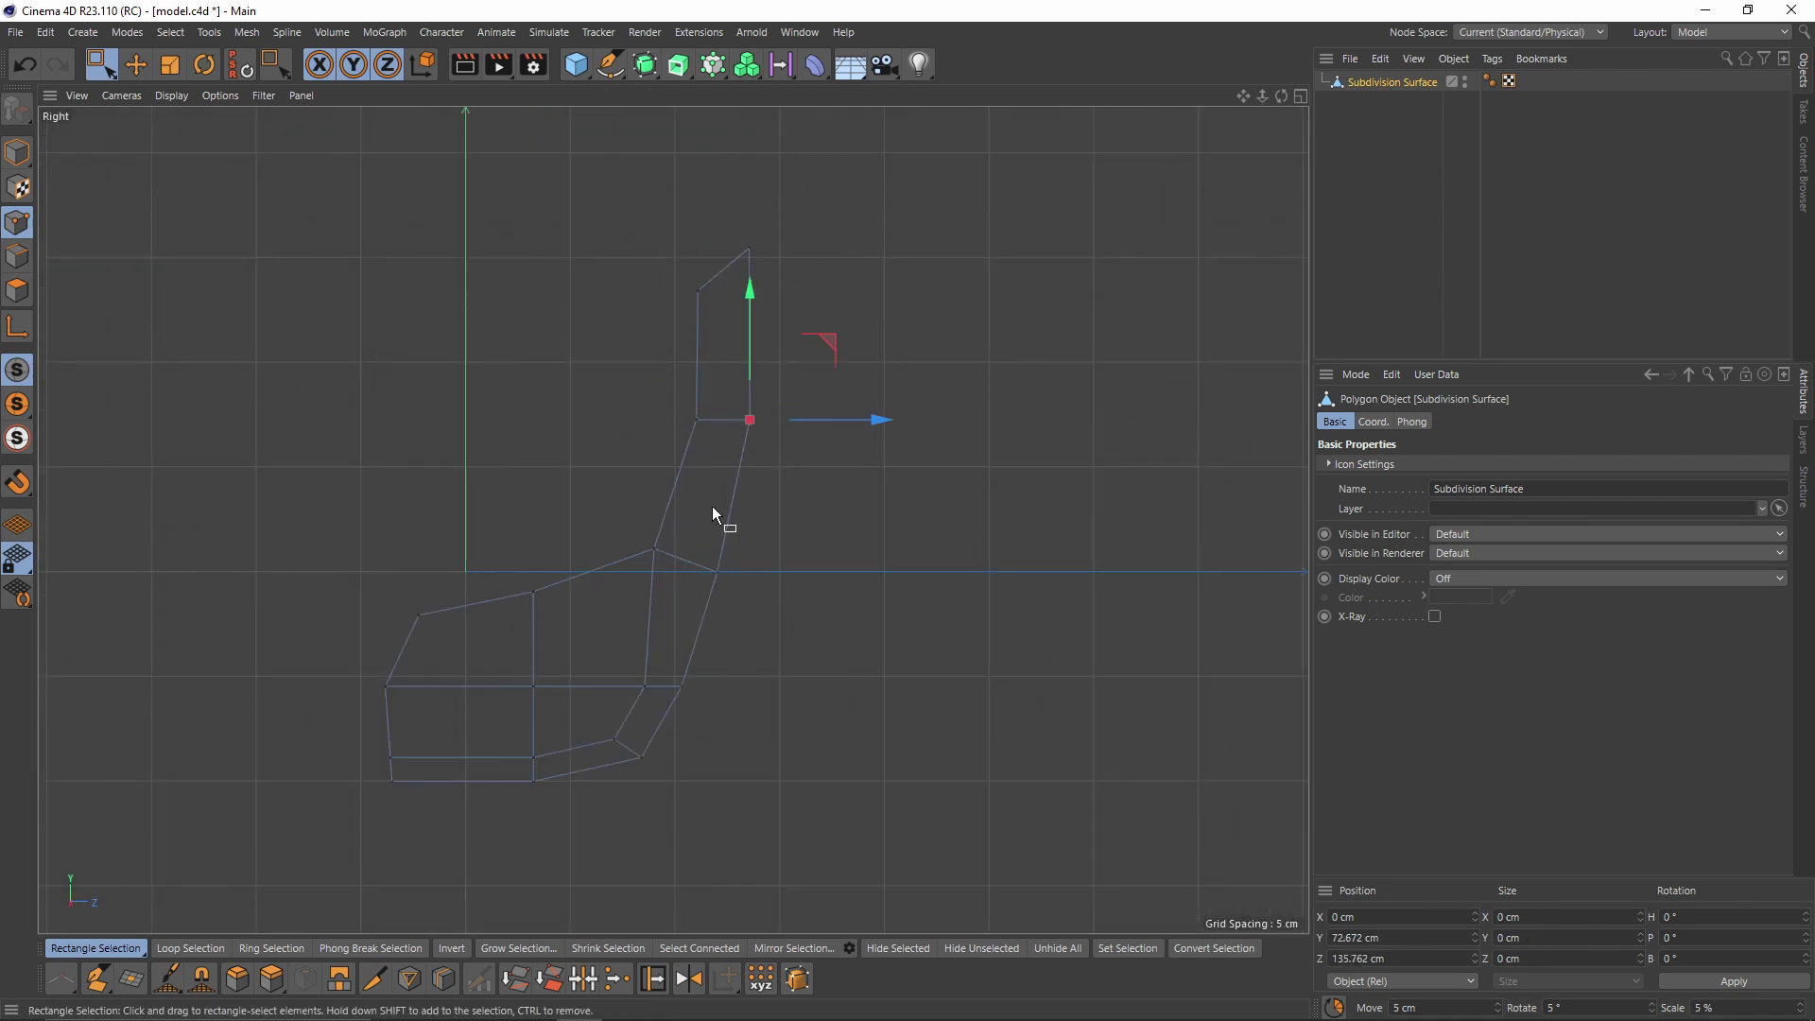
key("F5")
scroll(1017, 314, "up", 3)
left_click_drag(884, 323, 1022, 309)
Select the symmetrical pair of points where the backrest meets the armrests and reposition them
key("t")
key("F1")
left_click_drag(652, 482, 695, 582, "alt")
left_click(661, 606)
left_click(851, 605, "shift")
left_click_drag(717, 358, 726, 355)
middle_click(726, 355)
middle_click(352, 201)
left_click_drag(352, 201, 492, 312, "alt")
Fine-tune the paired points at the backrest-to-armrest bend, placing the upper pair about 150 cm apart at Y -29.5 cm
mouse_move(721, 608)
left_mouse_down()
mouse_move(702, 609)
mouse_move(733, 593)
left_mouse_up()
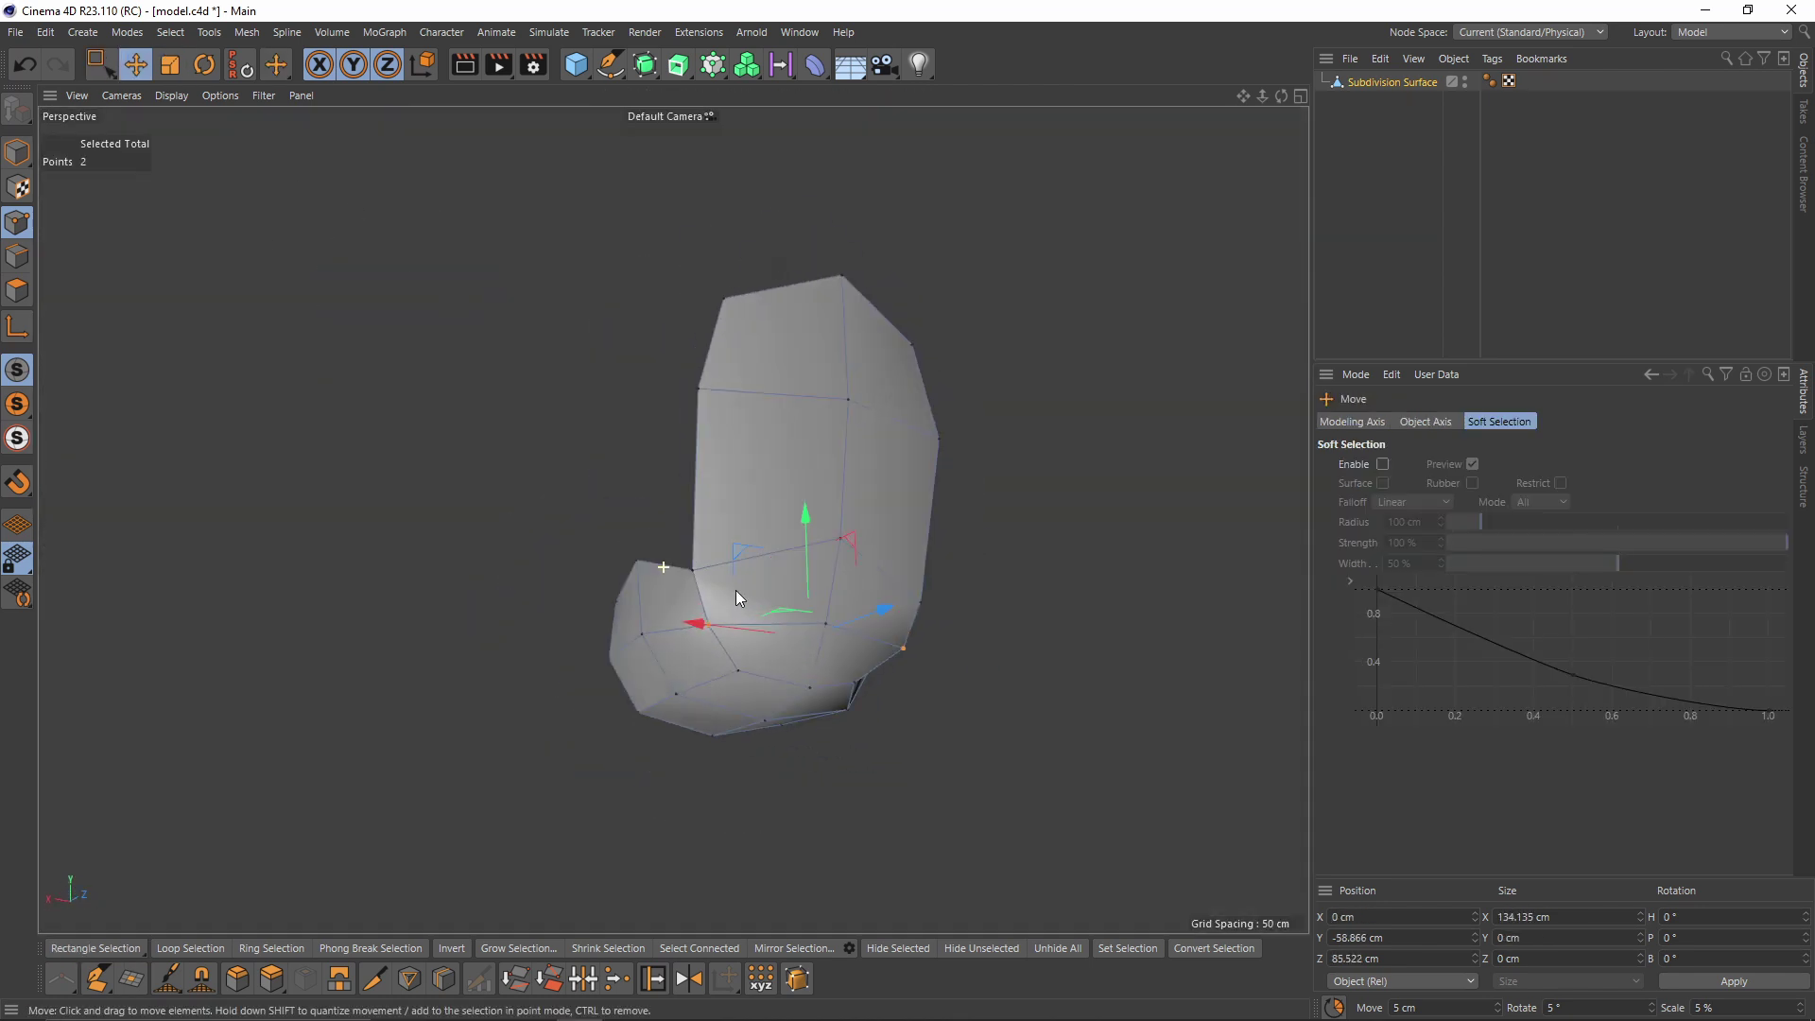
key("e")
left_click_drag(909, 580, 902, 582)
left_click_drag(737, 587, 950, 603, "alt")
middle_click(950, 603)
middle_click(339, 656)
key("space")
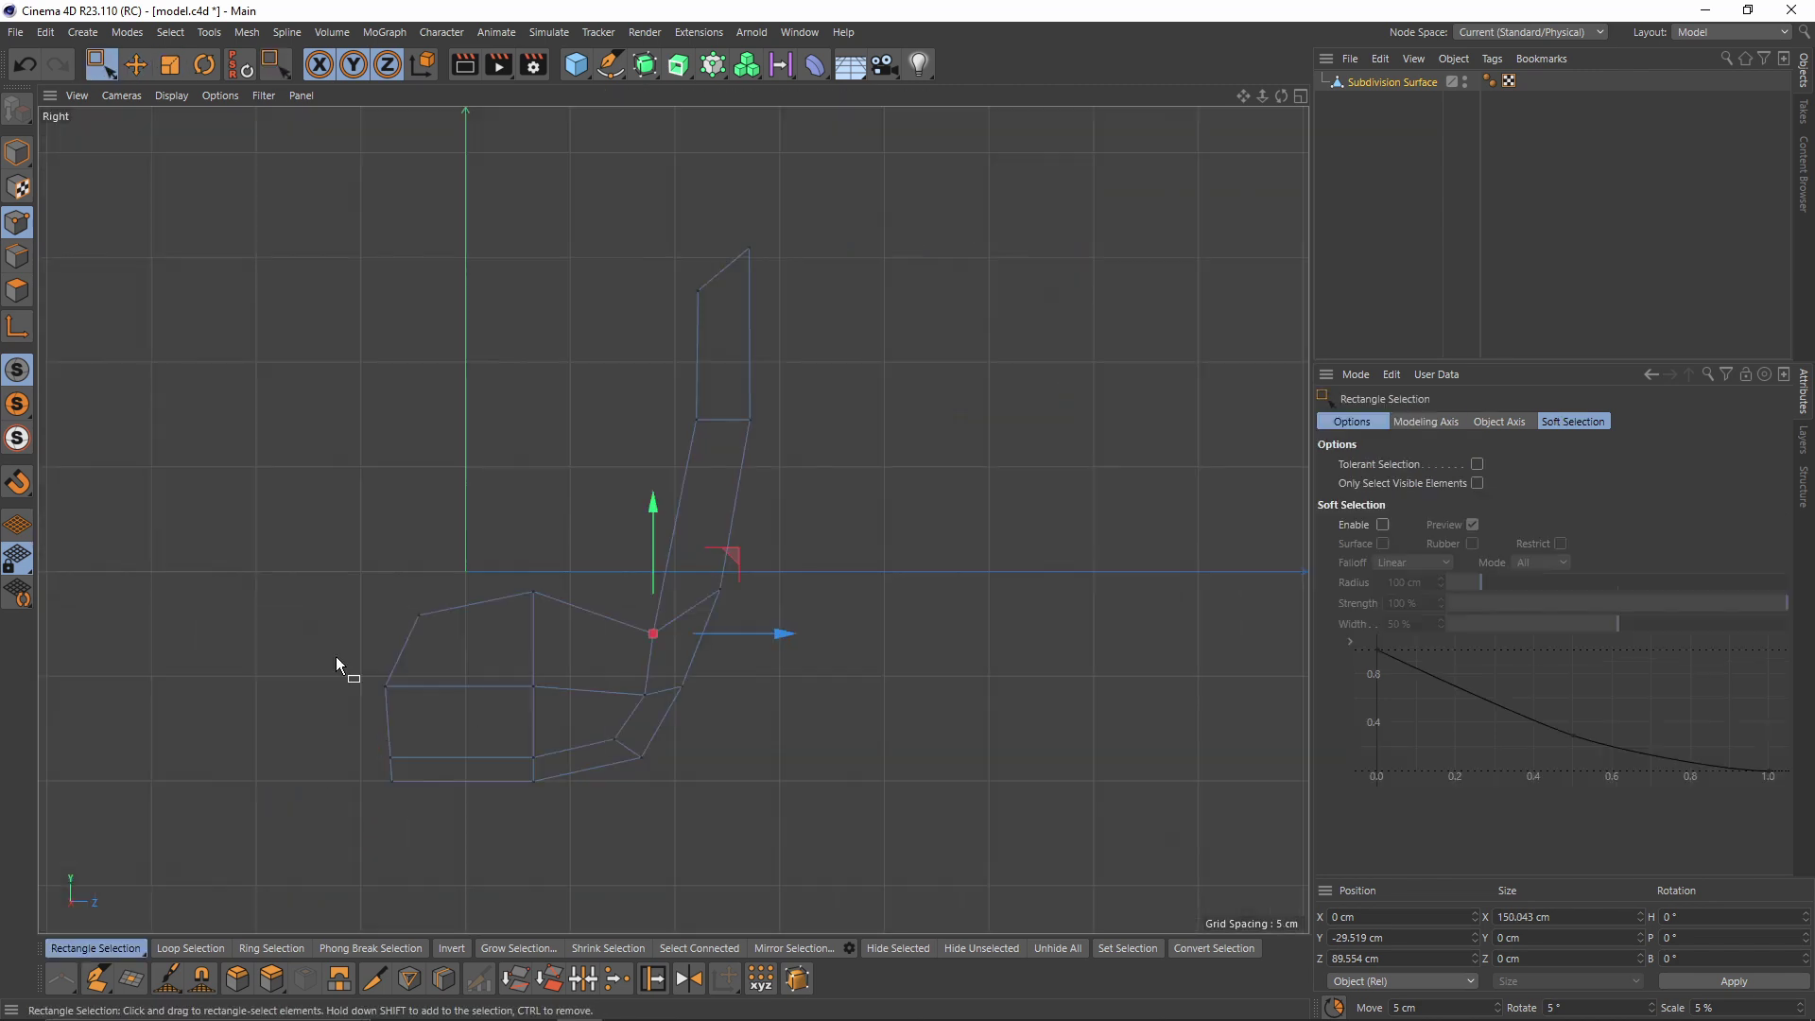
Slide mesh points along their edges with a 27.1% offset to refine the chair's outline
key("F1")
left_click_drag(794, 454, 727, 555, "alt")
key("m")
key("o")
left_click_drag(697, 555, 781, 562, "alt")
middle_click_drag(781, 562, 795, 538, "alt")
right_click_drag(968, 236, 679, 316, "alt")
middle_click_drag(679, 316, 651, 346, "alt")
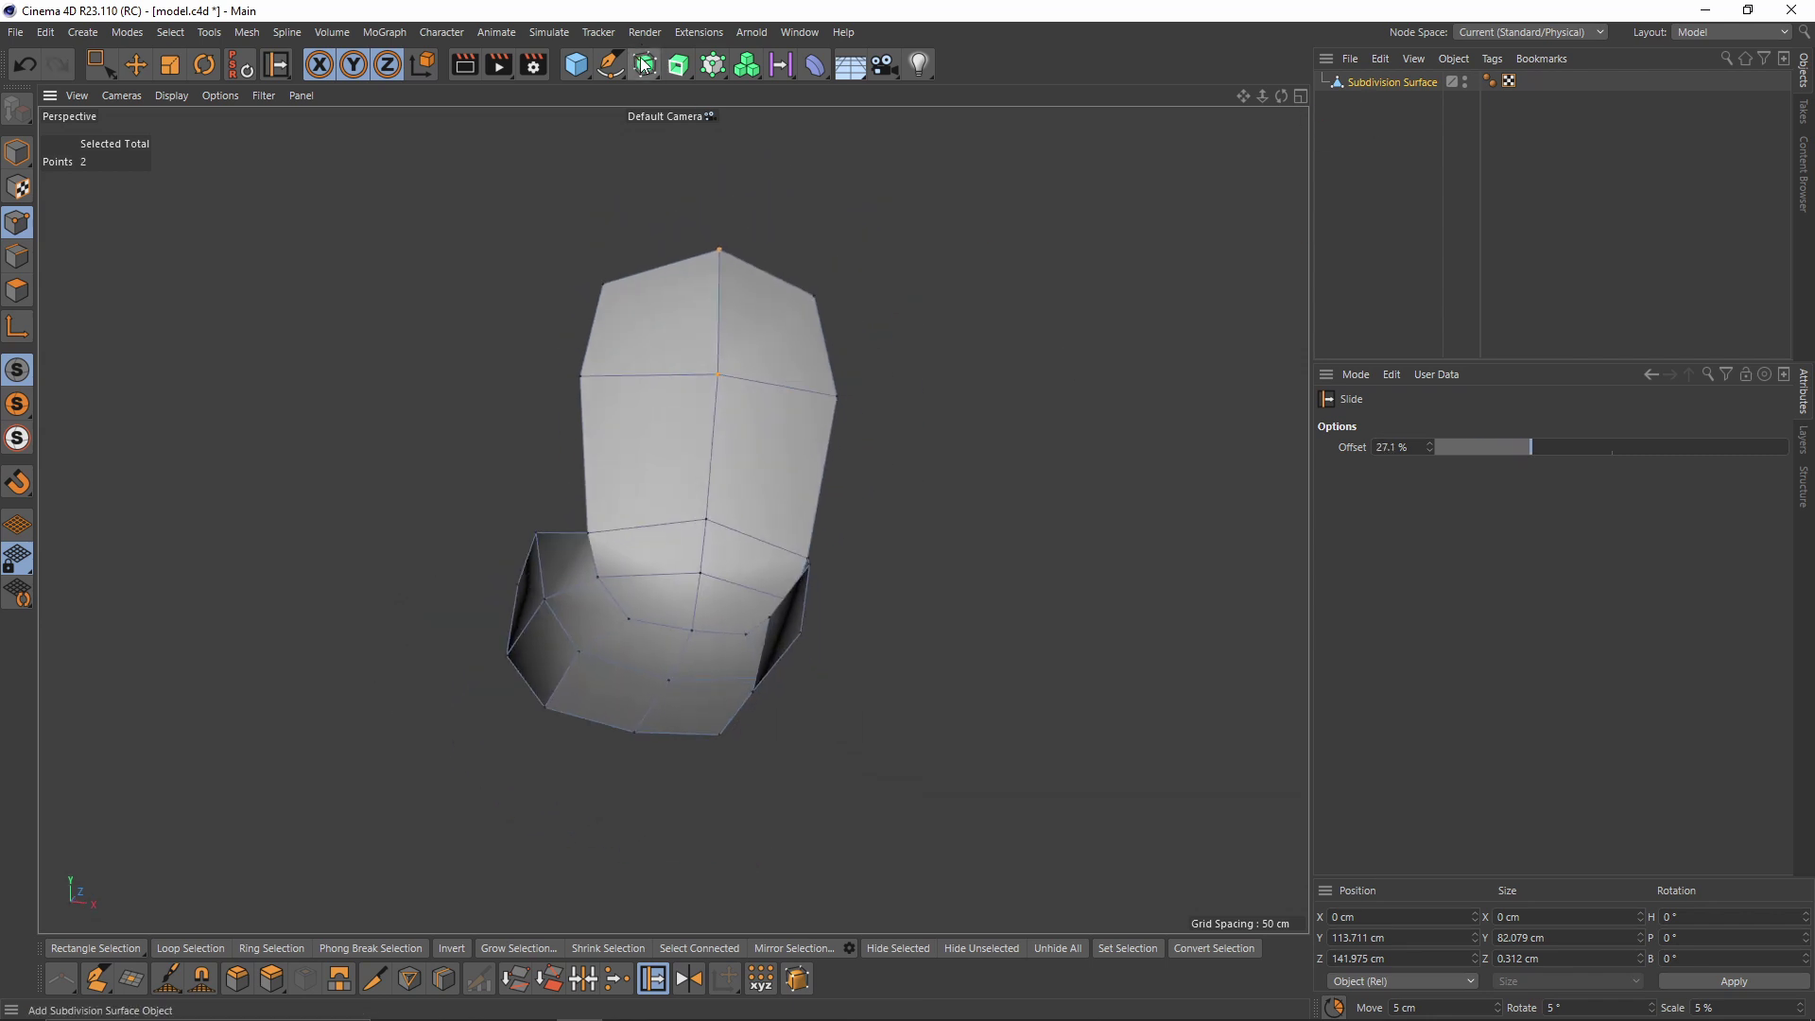
Put the edited mesh inside a new Subdivision Surface and select the inner mesh for point editing
left_click_drag(644, 64, 754, 87, "alt")
left_click_drag(834, 333, 605, 468, "alt")
left_click(1382, 102)
key("q")
Adjust the paired side points of the backrest and undo the last change, comparing the smoothed and unsmoothed shapes
left_click(649, 344, "shift")
key("e")
mouse_move(730, 484)
left_mouse_down("alt")
mouse_move(791, 388)
mouse_move(847, 416)
mouse_move(1001, 418)
mouse_move(747, 501)
left_mouse_up("alt")
left_click(849, 440)
left_click(661, 370, "shift")
key("q")
key("ctrl+z")
key("t")
key("q")
Scale the pair of side points at the lower backrest inward to narrow its waist
left_click(767, 495)
left_click(915, 505, "shift")
left_click_drag(904, 501, 877, 501)
left_click_drag(813, 493, 1026, 472, "alt")
key("q")
Select points along the backrest's centre line and shift them slightly in the side view
key("space")
left_click(790, 346)
left_click(791, 513, "shift")
key("q")
left_click_drag(903, 421, 845, 270, "alt")
middle_click(786, 467)
middle_click(530, 614)
left_click(716, 601)
left_click_drag(808, 601, 797, 601)
middle_click(797, 602)
Select all polygons of the inner mesh and try extruding them by an offset of -24 cm with caps
left_click(1390, 102)
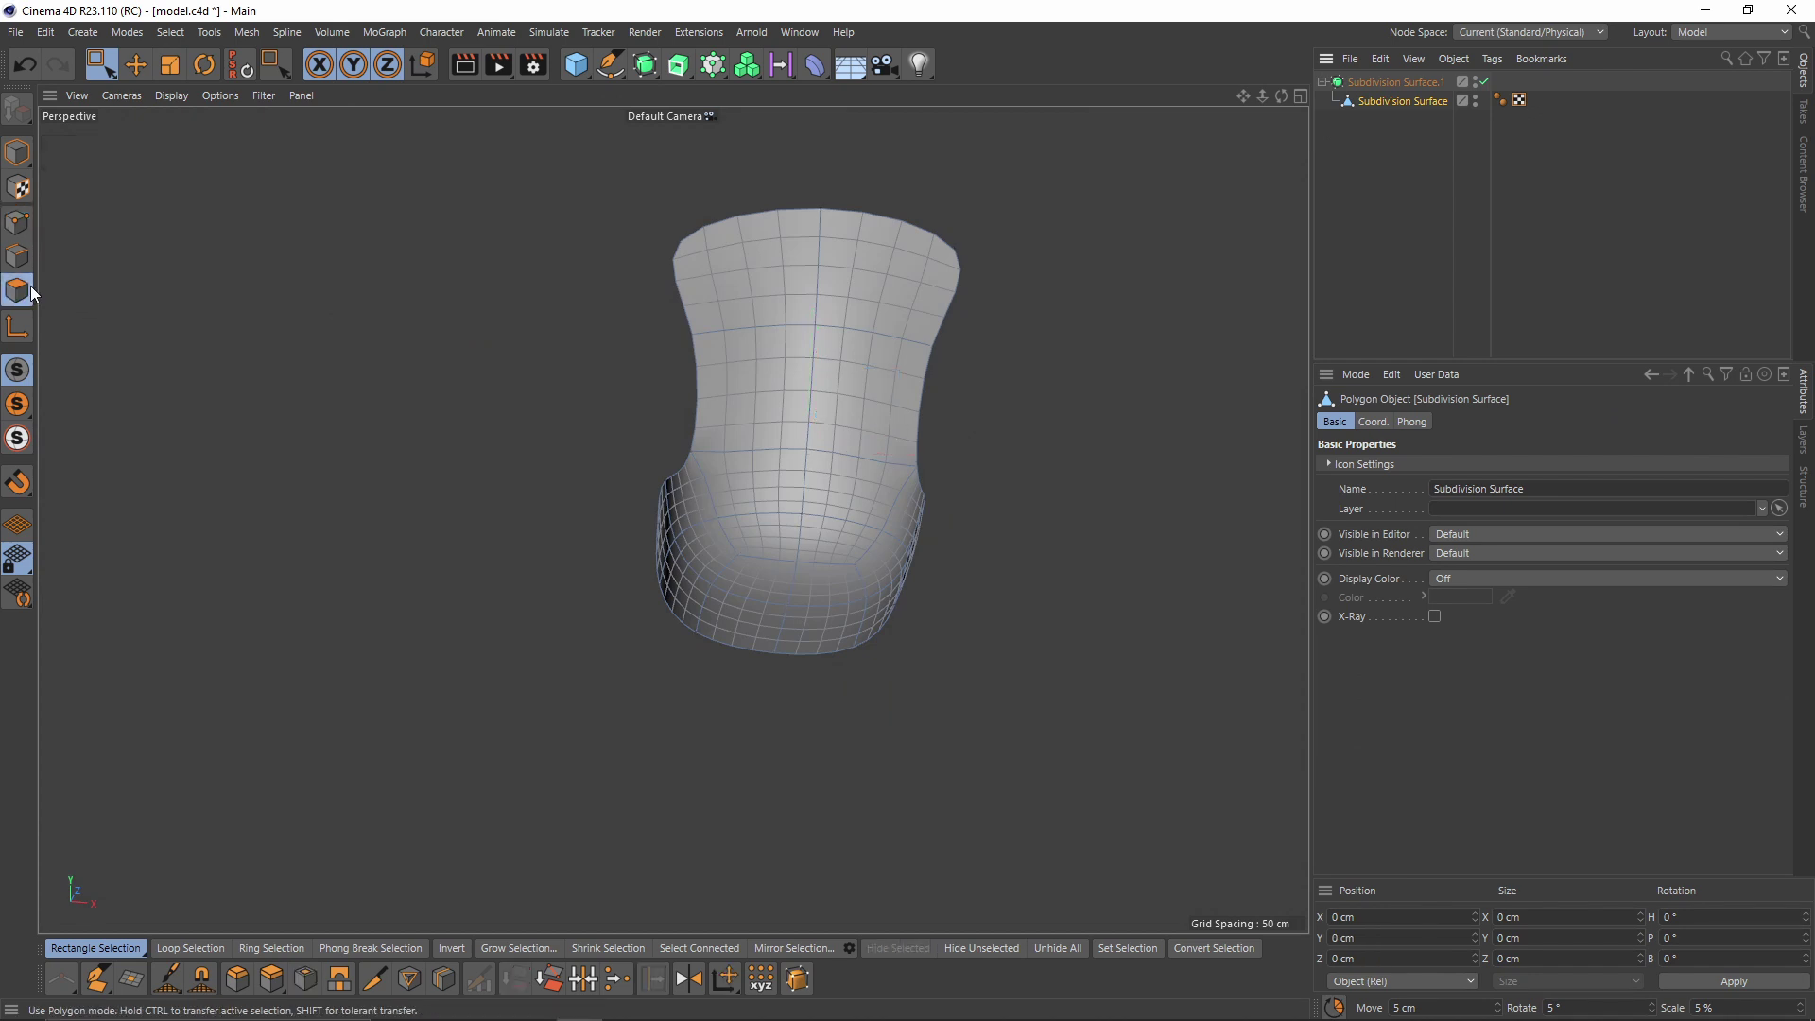
left_click_drag(764, 418, 913, 418, "alt")
key("ctrl+a")
key("q")
right_click_drag(955, 409, 1083, 388, "alt")
right_click(1084, 388)
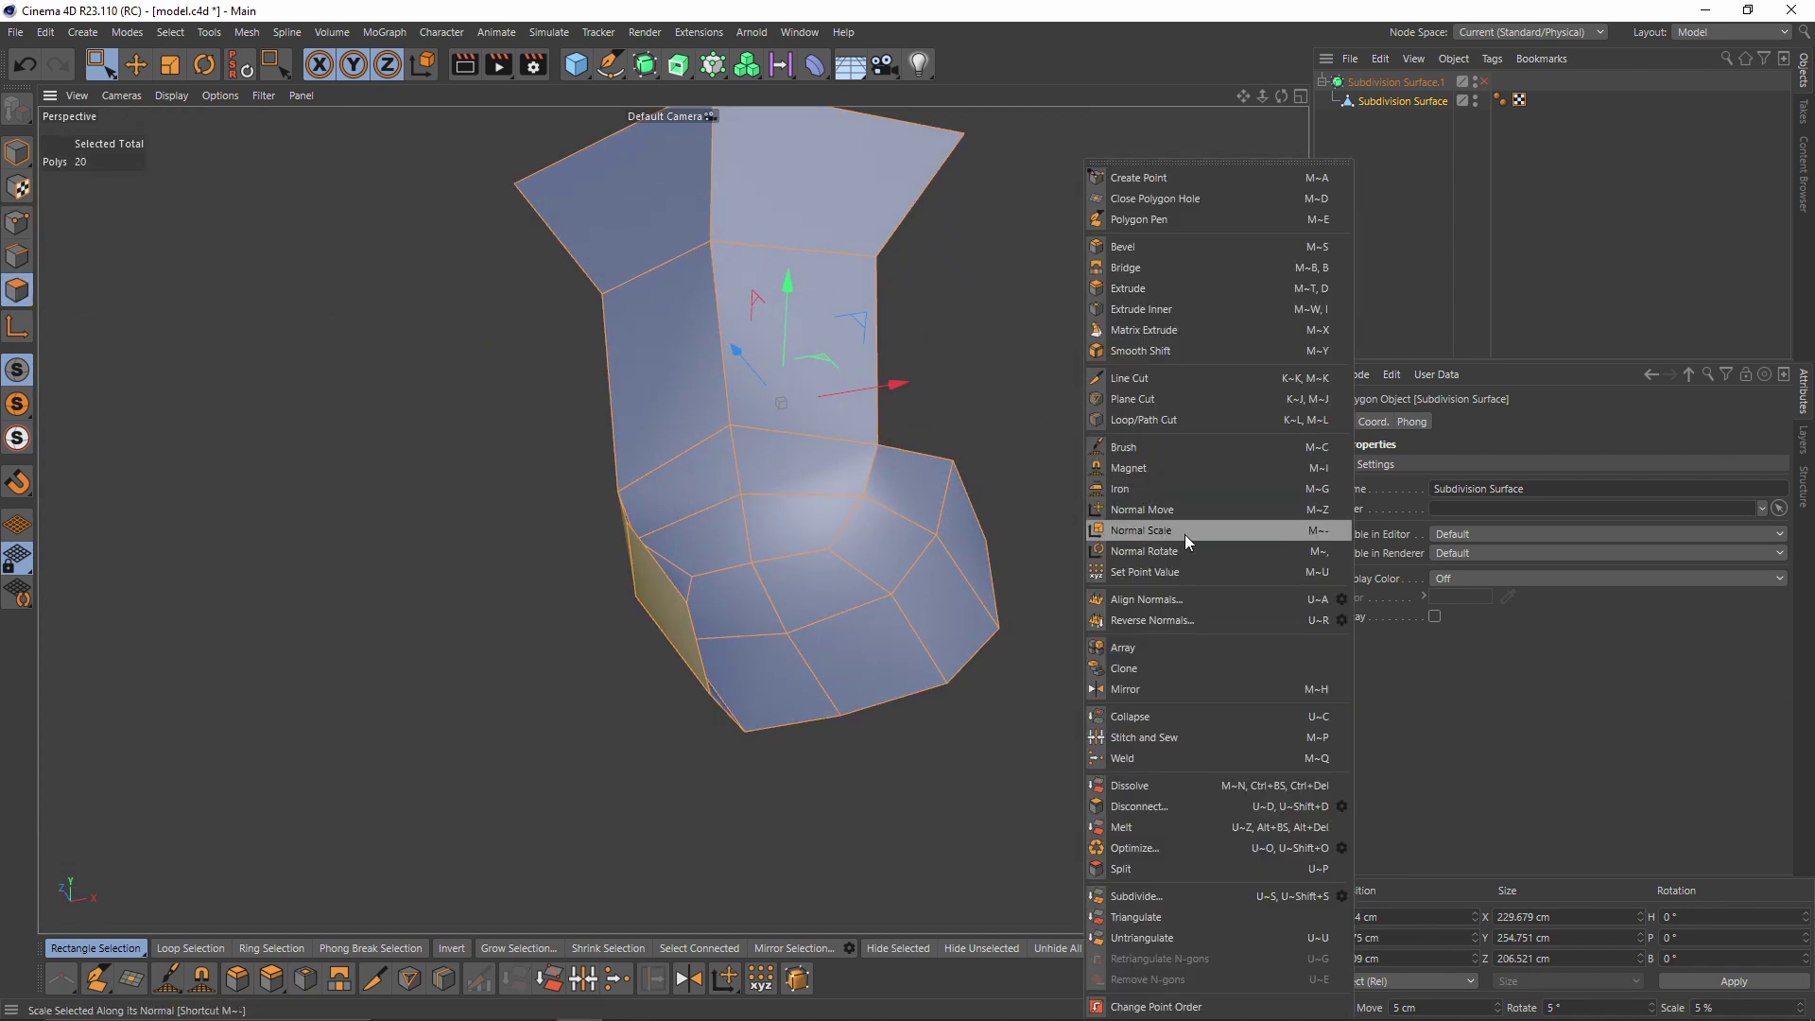
left_click(1146, 289)
left_click_drag(1062, 393, 1049, 505)
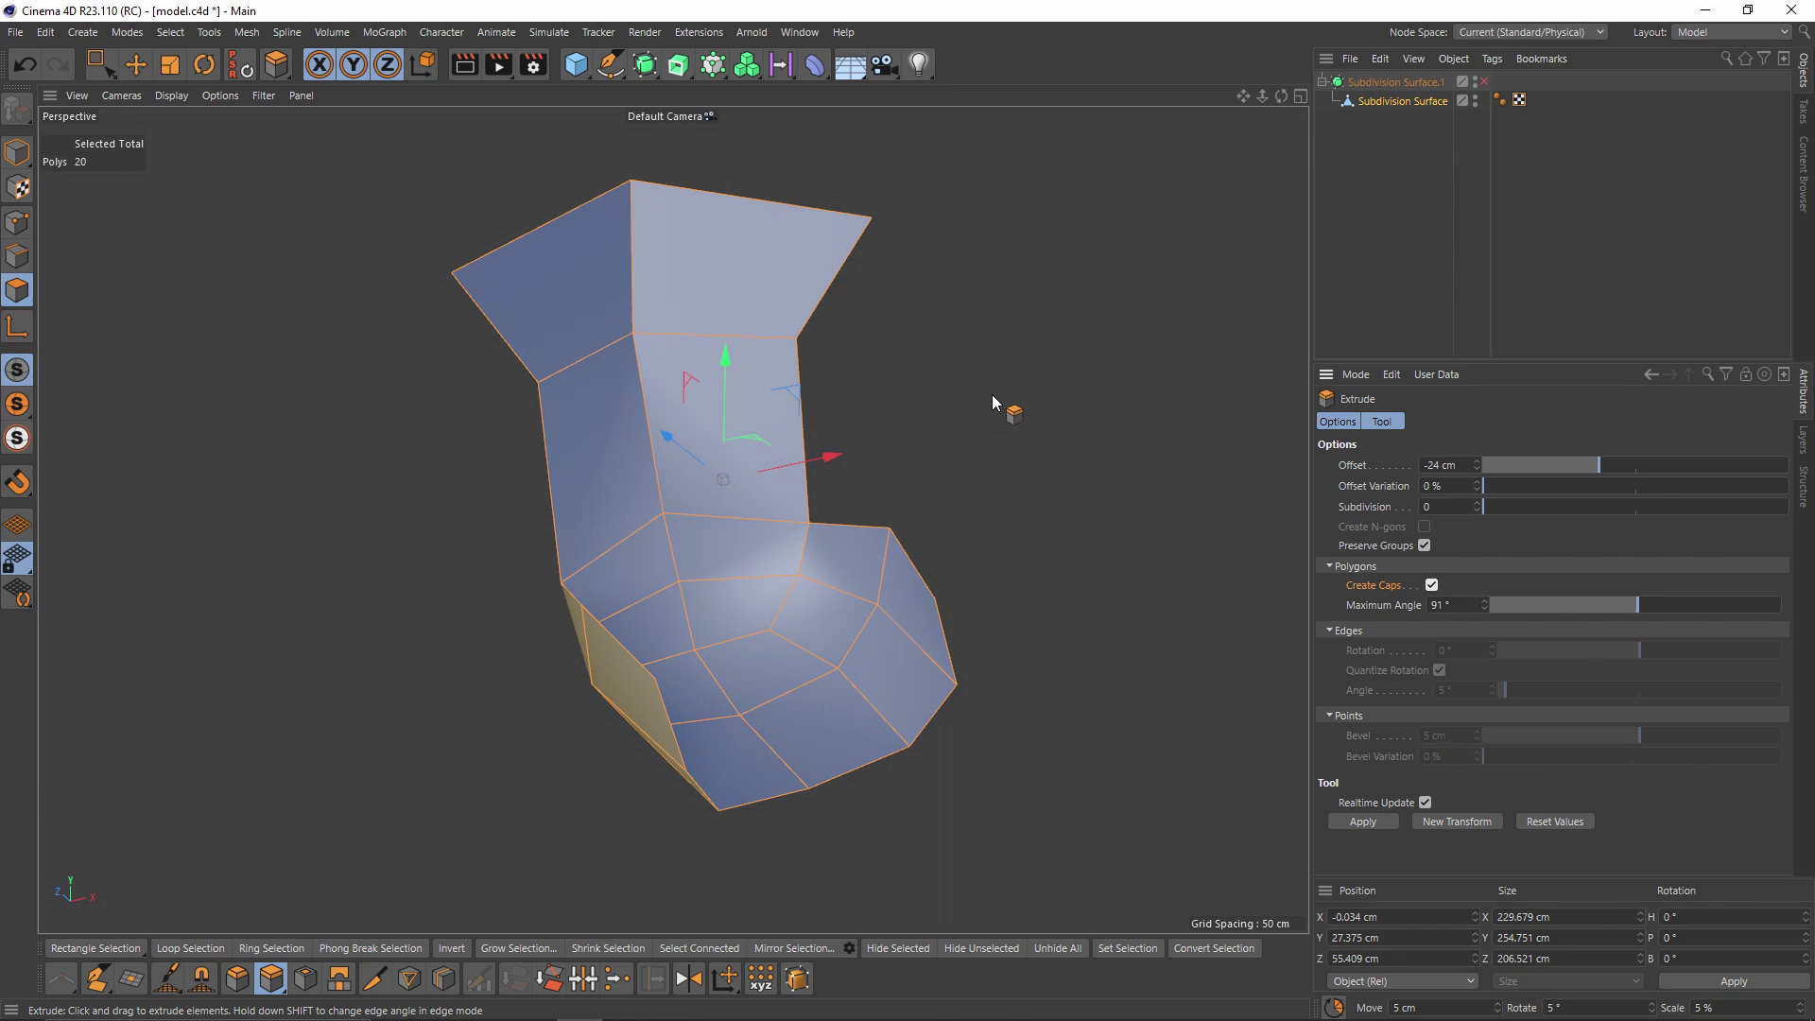
Extrude the selected polygons with caps by about -22.3 cm to give the chair shell thickness, then deselect the mesh
key("q")
scroll(1052, 595, "up", 2)
left_click_drag(1079, 668, 973, 676)
left_click_drag(973, 661, 1073, 534, "alt")
left_click(1563, 240)
left_click_drag(880, 406, 966, 501, "alt")
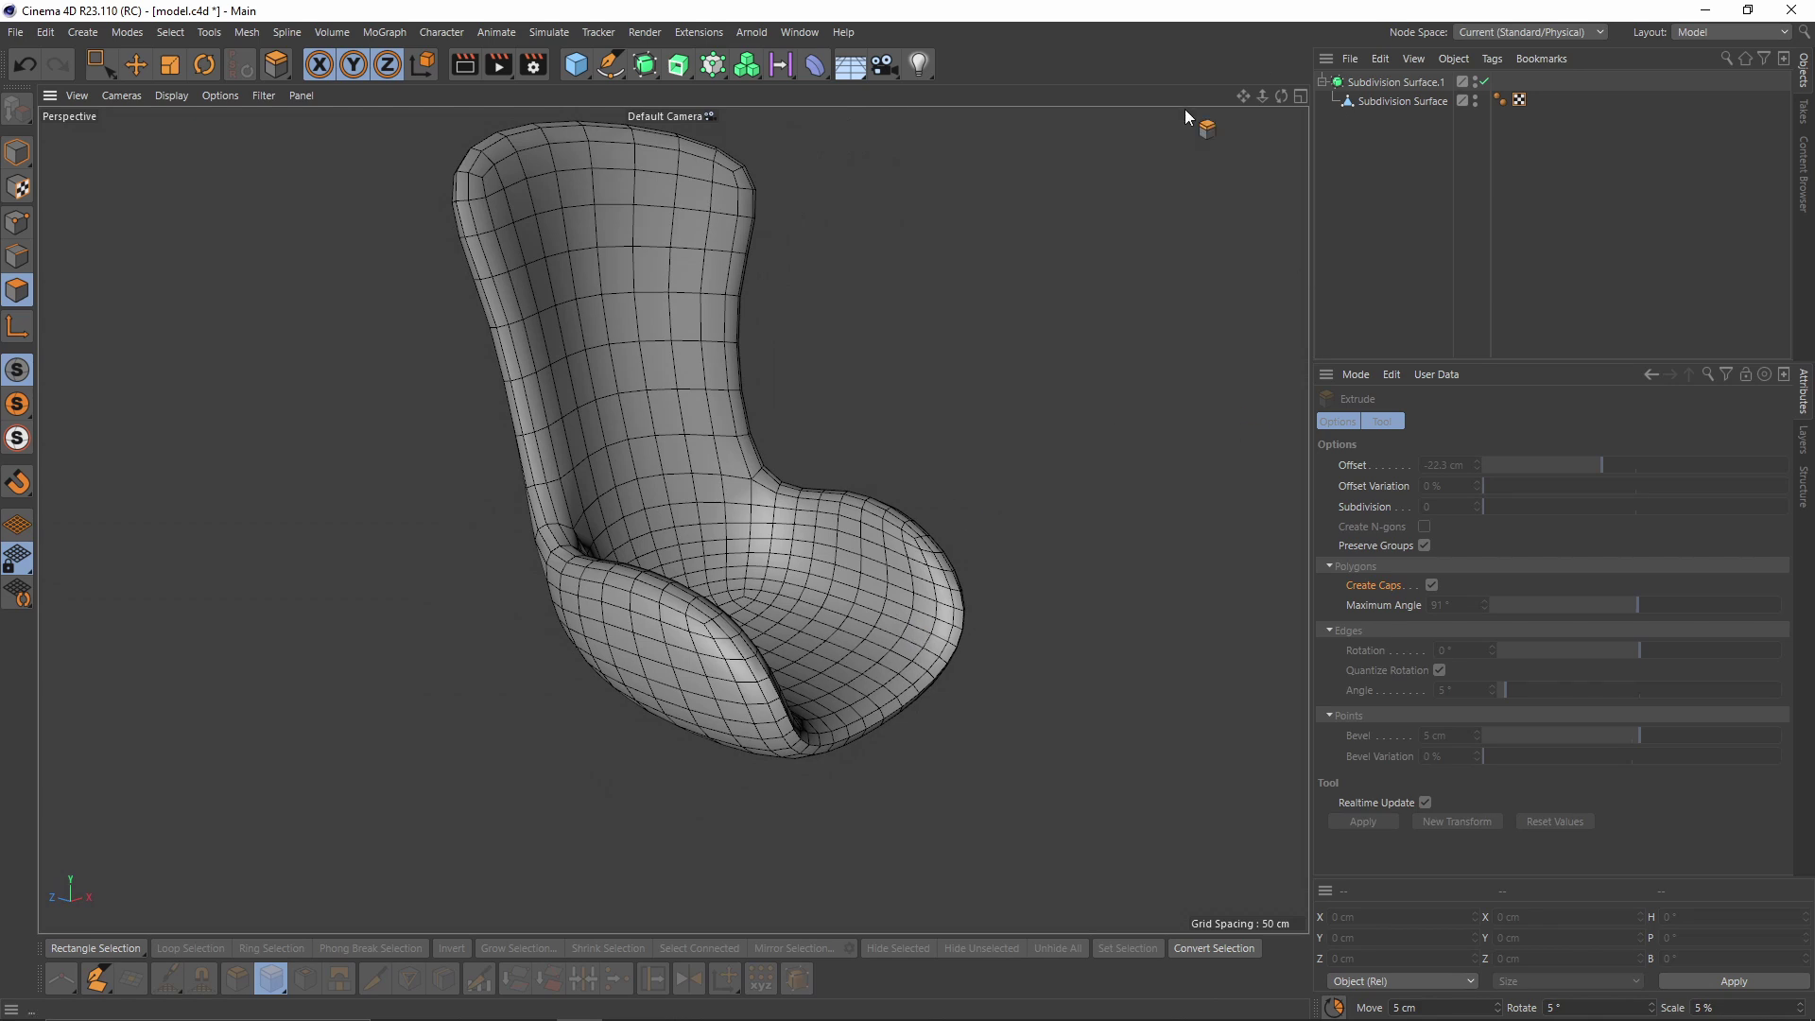
Restore the inner shell's polygon selection and shift it along its normals with Normal Move, ending with a move of -3.9 cm
key("ctrl+z")
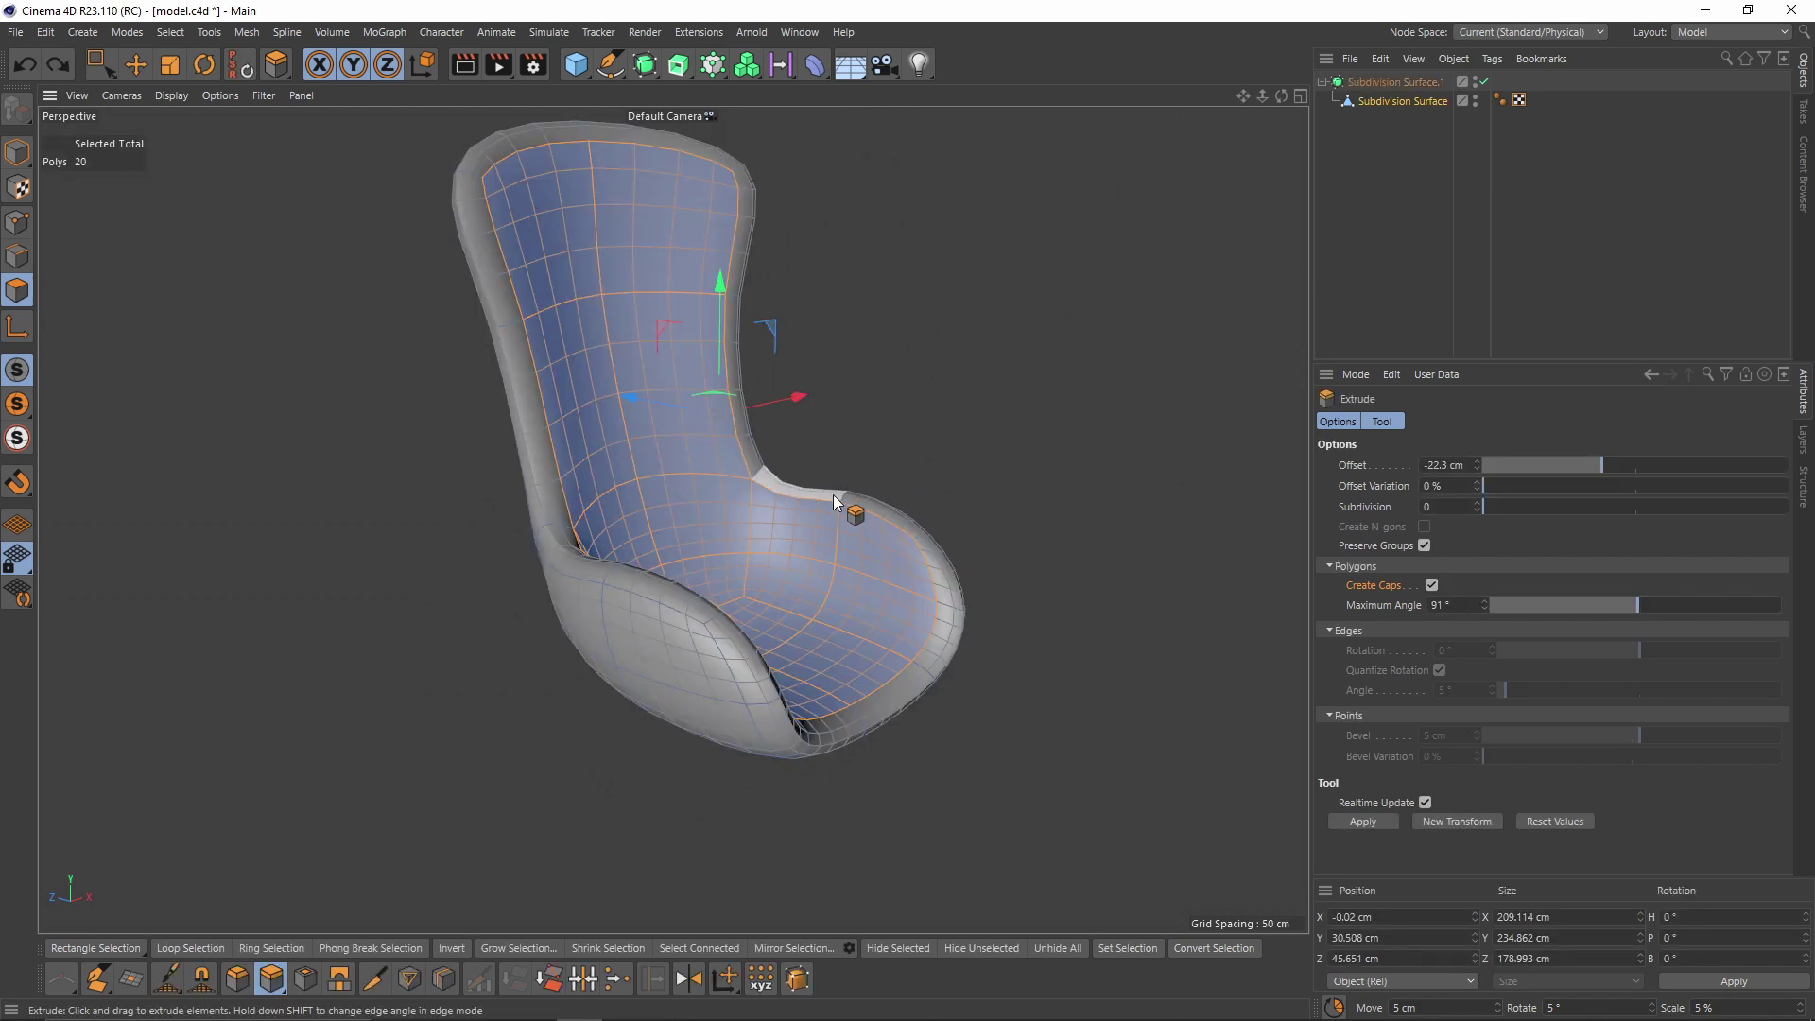
right_click(1004, 382)
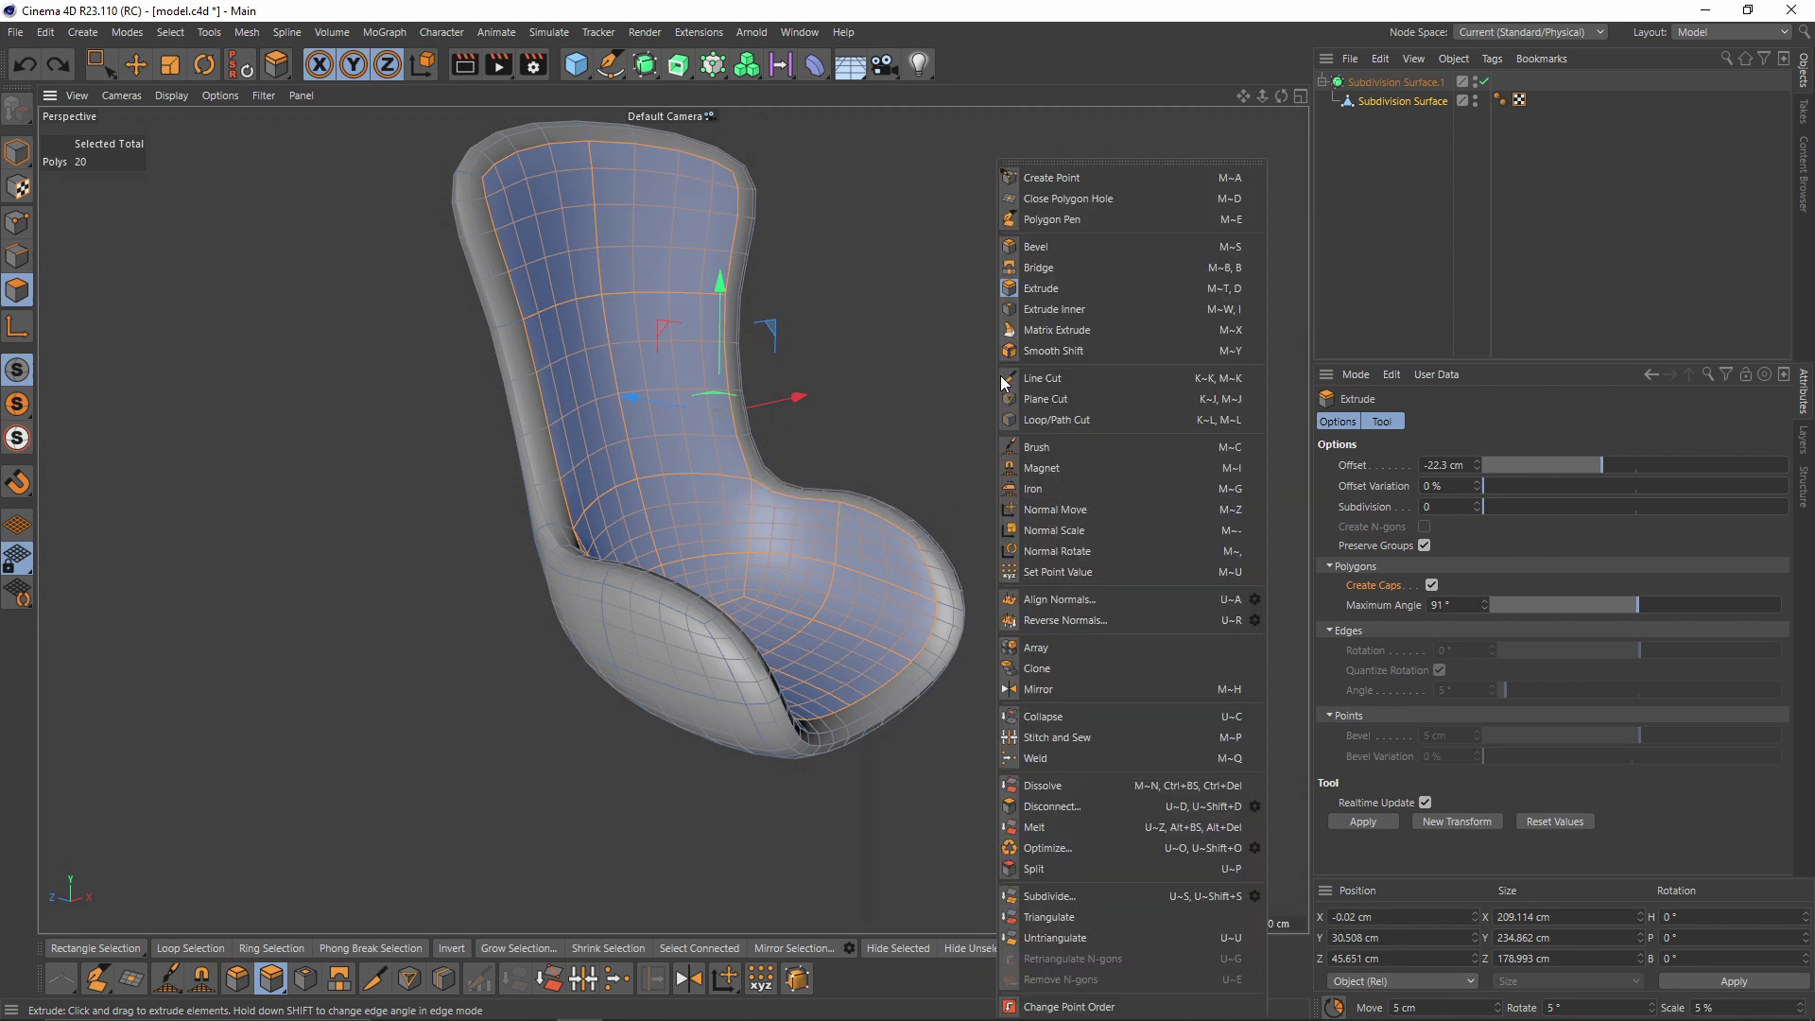
left_click(1071, 510)
left_click_drag(1060, 559, 968, 415)
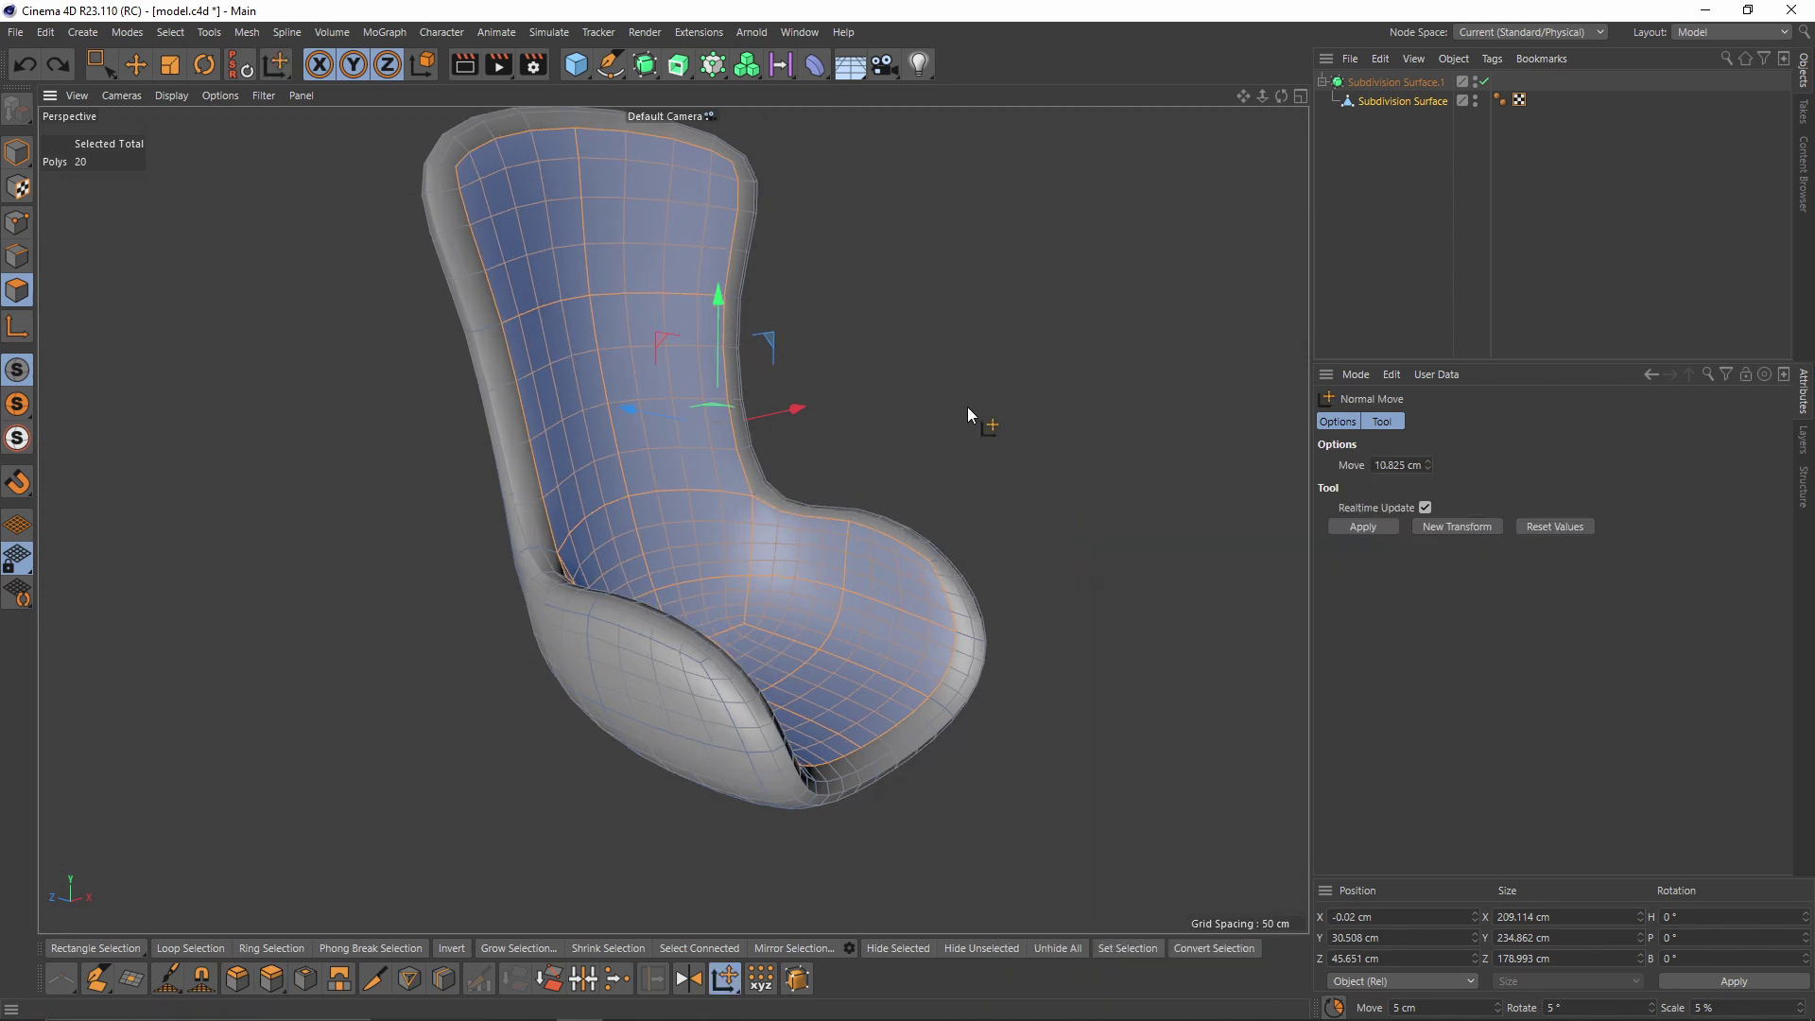
mouse_move(1139, 591)
left_mouse_down()
mouse_move(1120, 578)
mouse_move(1146, 598)
left_mouse_up()
left_click_drag(1016, 503, 988, 492)
left_click_drag(980, 490, 811, 513, "alt")
Select the edge loop along the chair's centre line and bevel it with a 70% offset and subdivision 1
key("q")
middle_click_drag(812, 506, 827, 411, "alt")
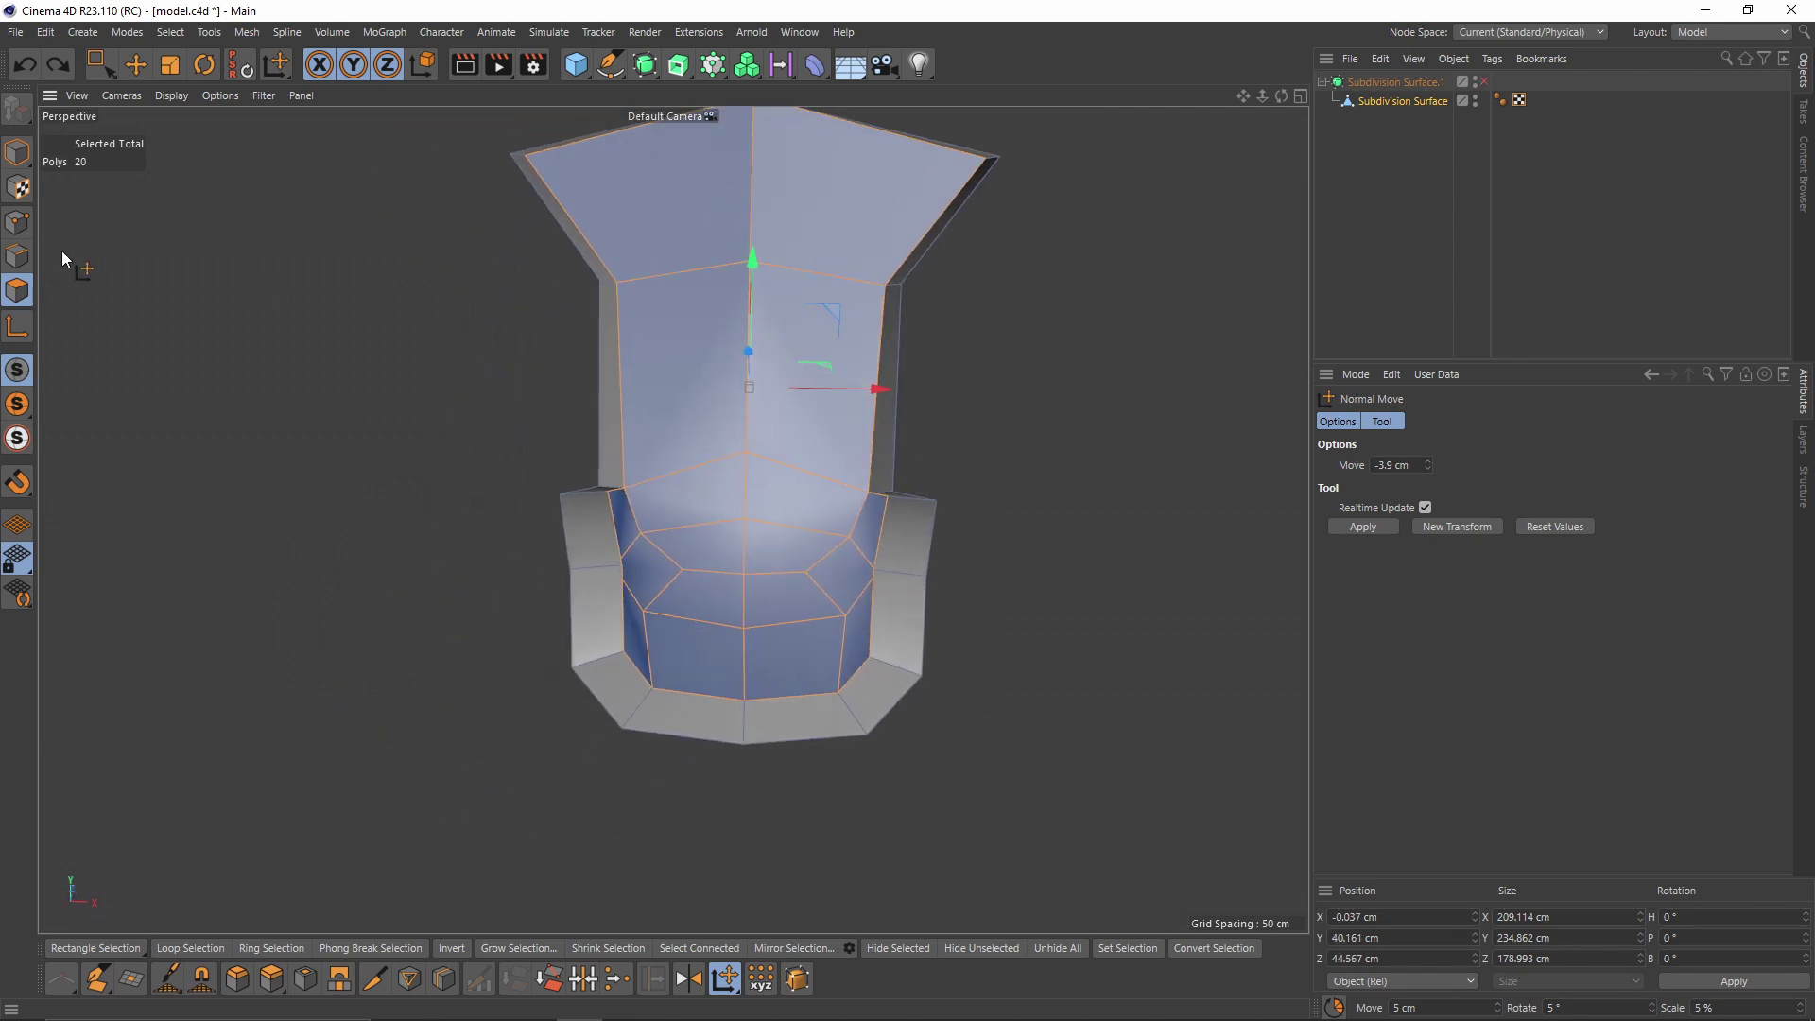
left_click(16, 259)
double_click(740, 614)
left_click_drag(740, 614, 1015, 408, "alt")
right_click(1014, 409)
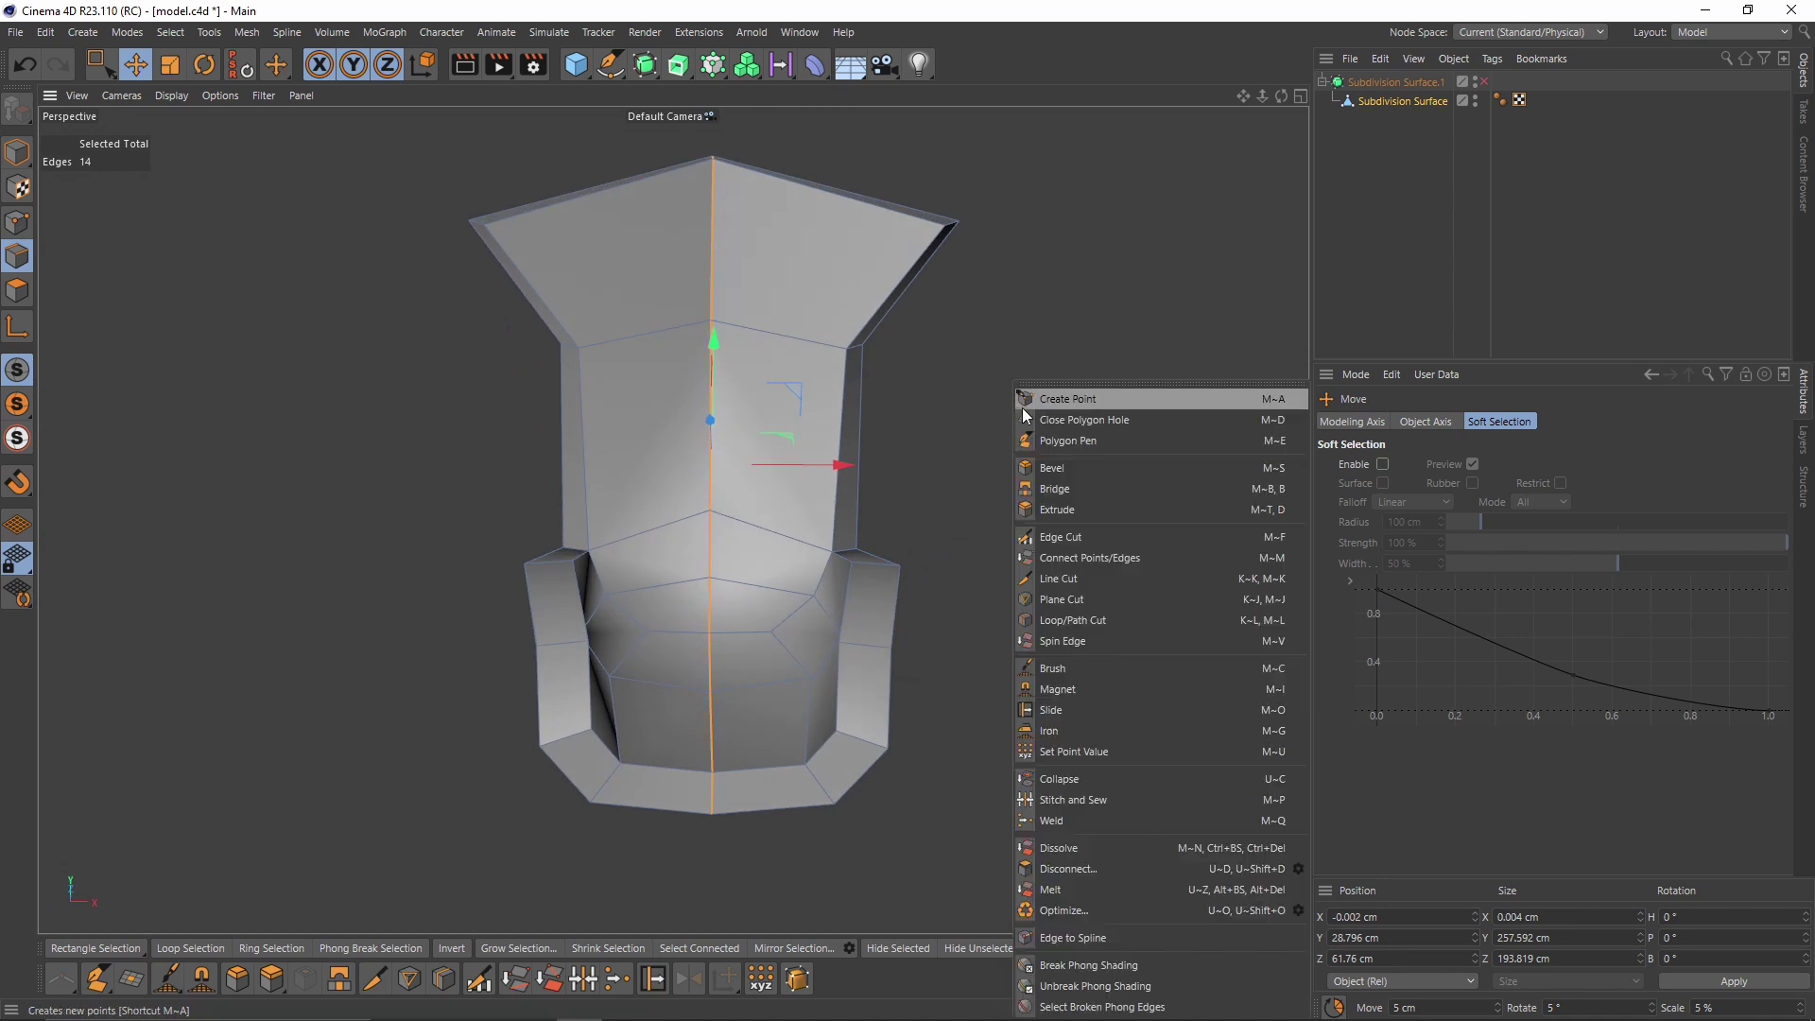
left_click(1067, 468)
left_click_drag(1040, 473, 936, 478, "alt")
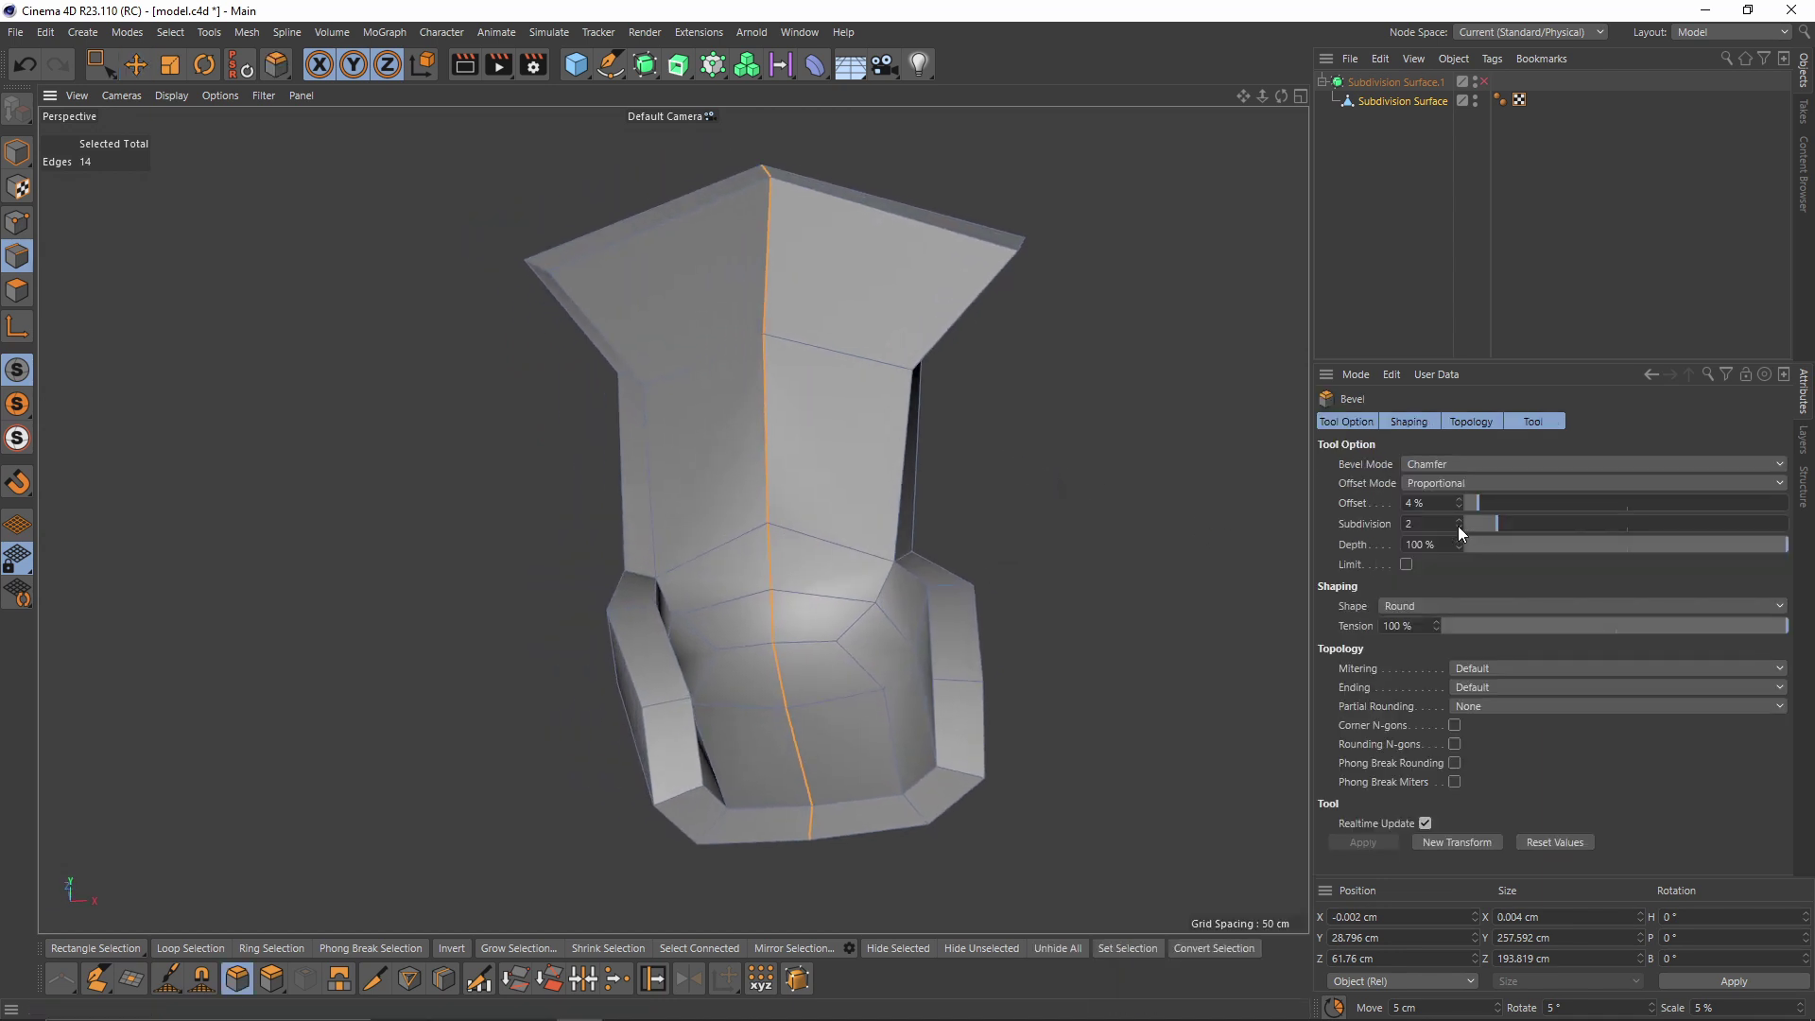
left_click(1458, 527)
left_click_drag(1002, 565, 1106, 571)
middle_click_drag(851, 613, 829, 539, "alt")
scroll(779, 615, "up", 3)
key("q")
left_click_drag(815, 653, 745, 502, "alt")
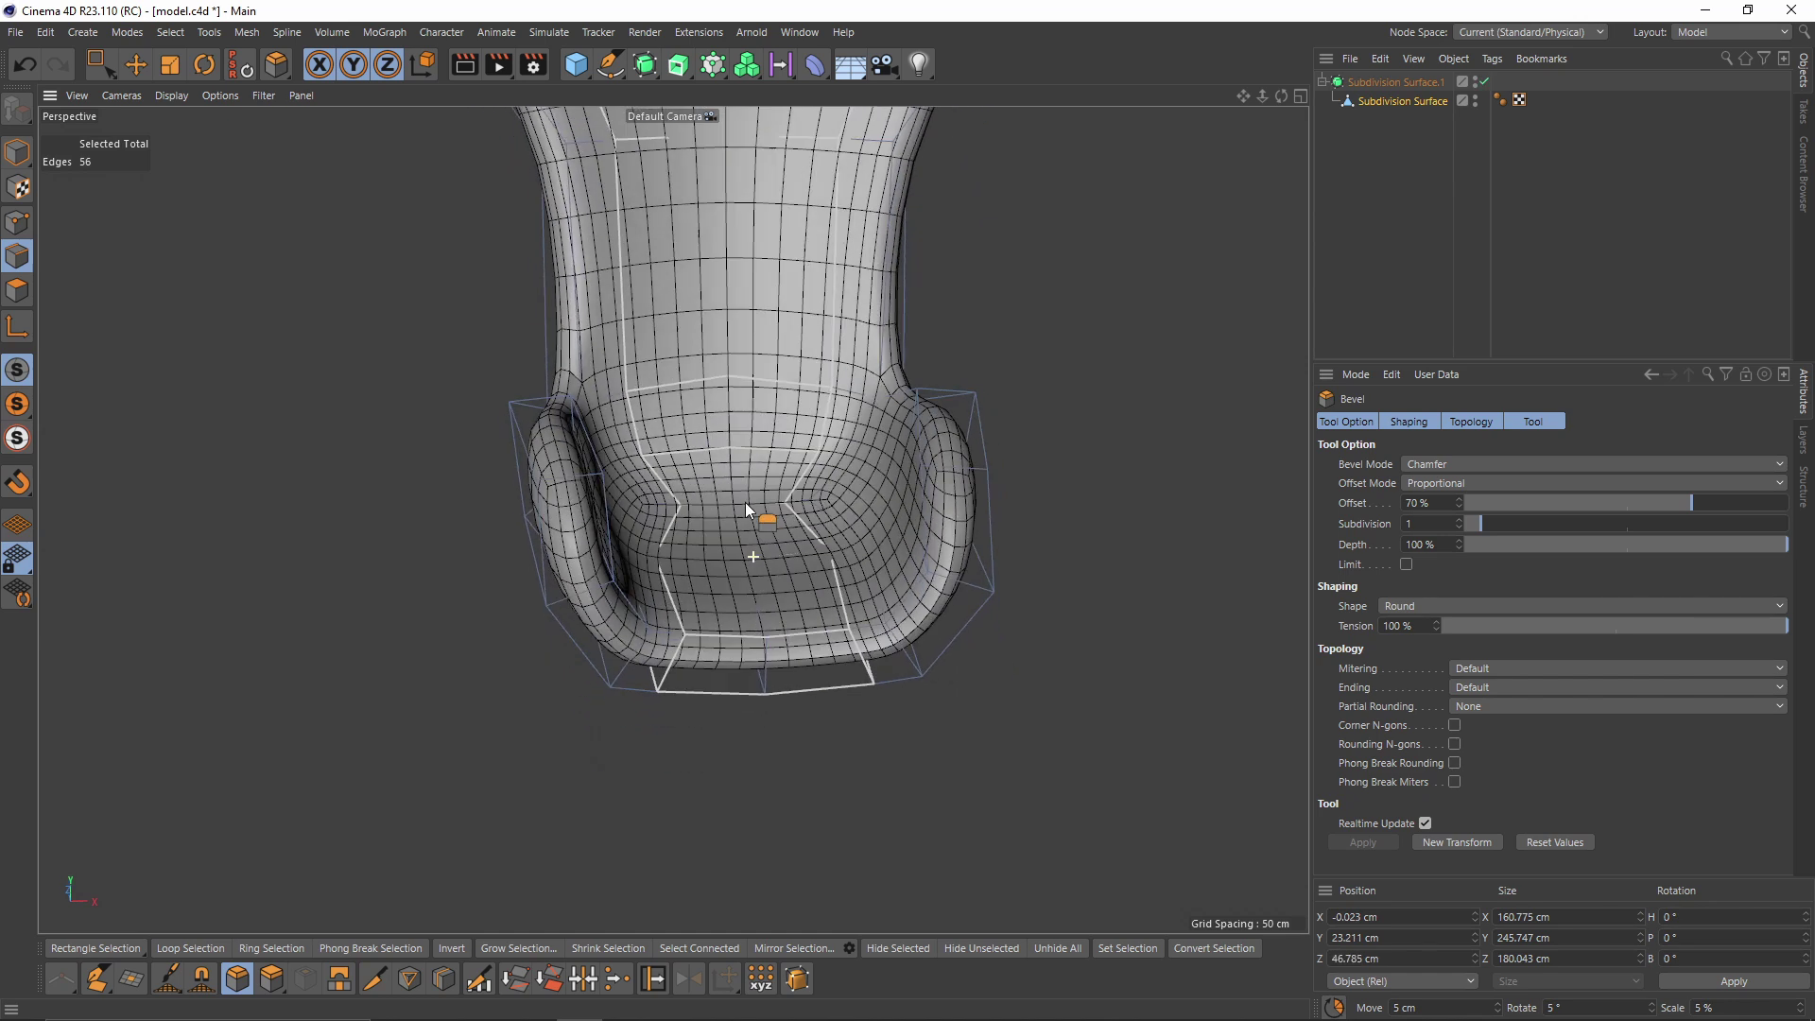
Select the four inner edges along the top of the backrest and move them forward to about Z 81.8 cm
scroll(745, 502, "up", 3)
key("space")
left_click_drag(753, 594, 683, 581, "alt")
left_click_drag(462, 507, 955, 741)
left_click(1116, 377)
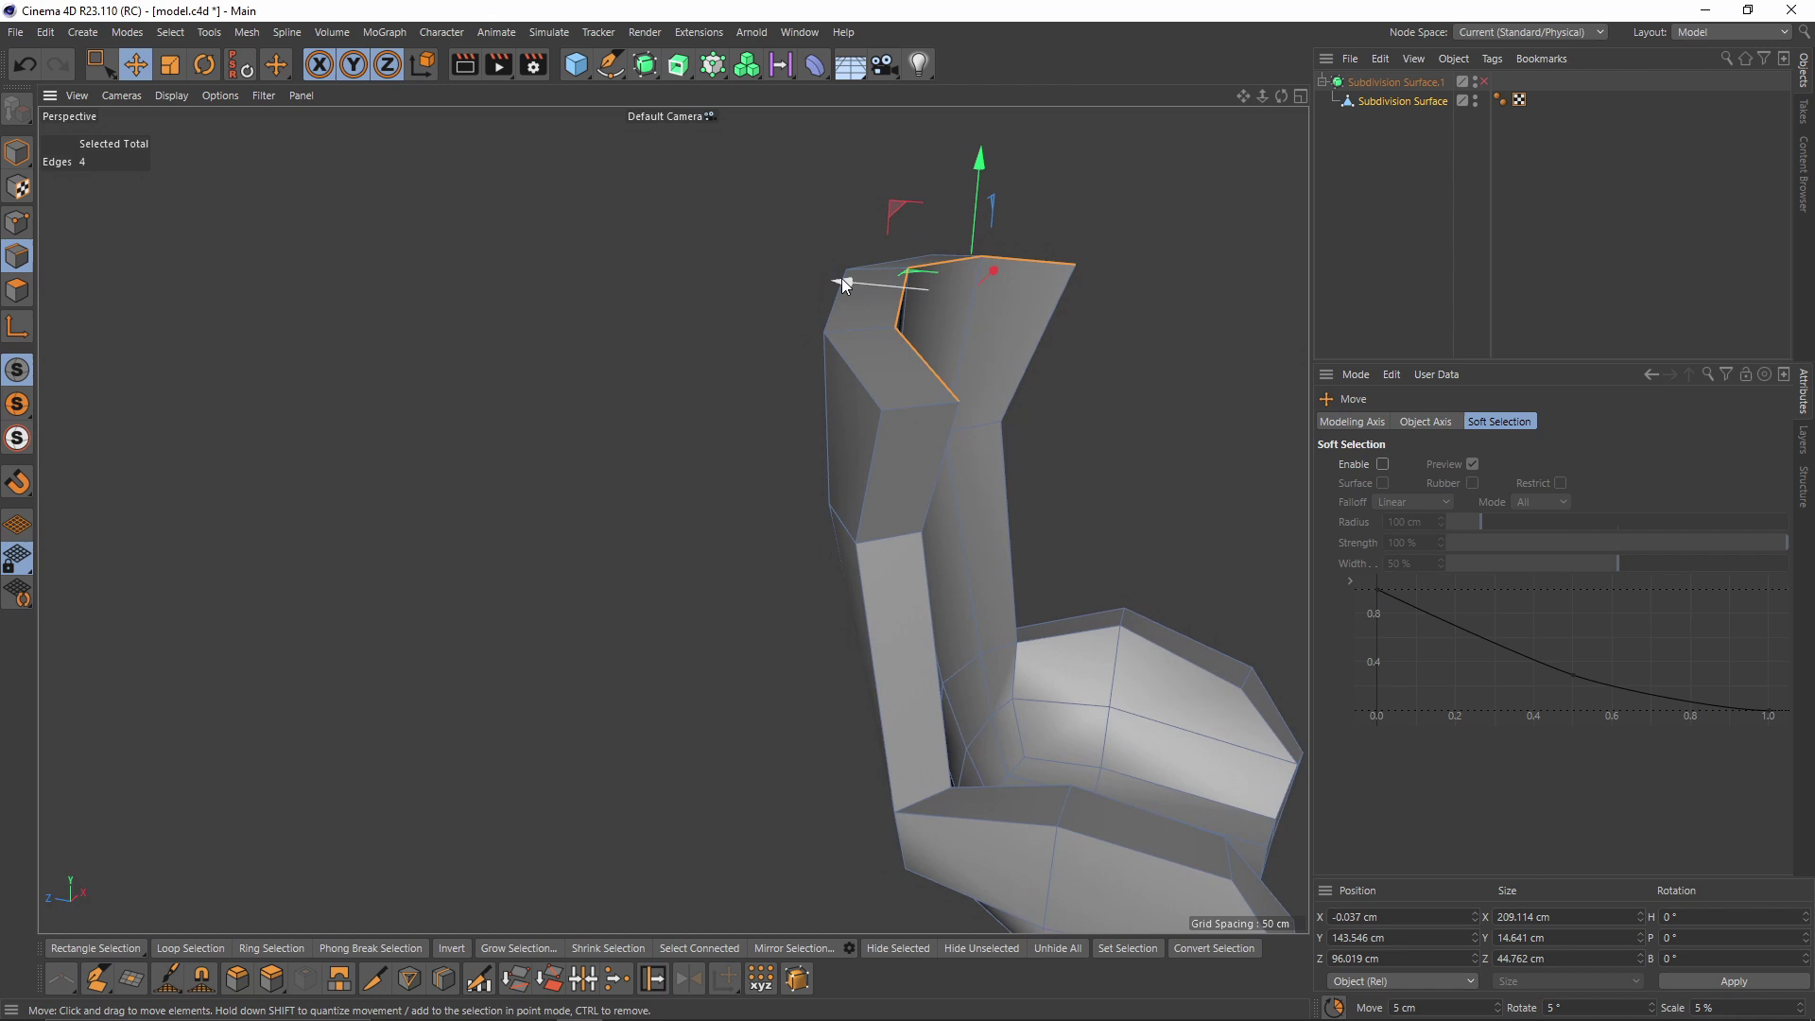
key("q")
left_click_drag(847, 300, 848, 324)
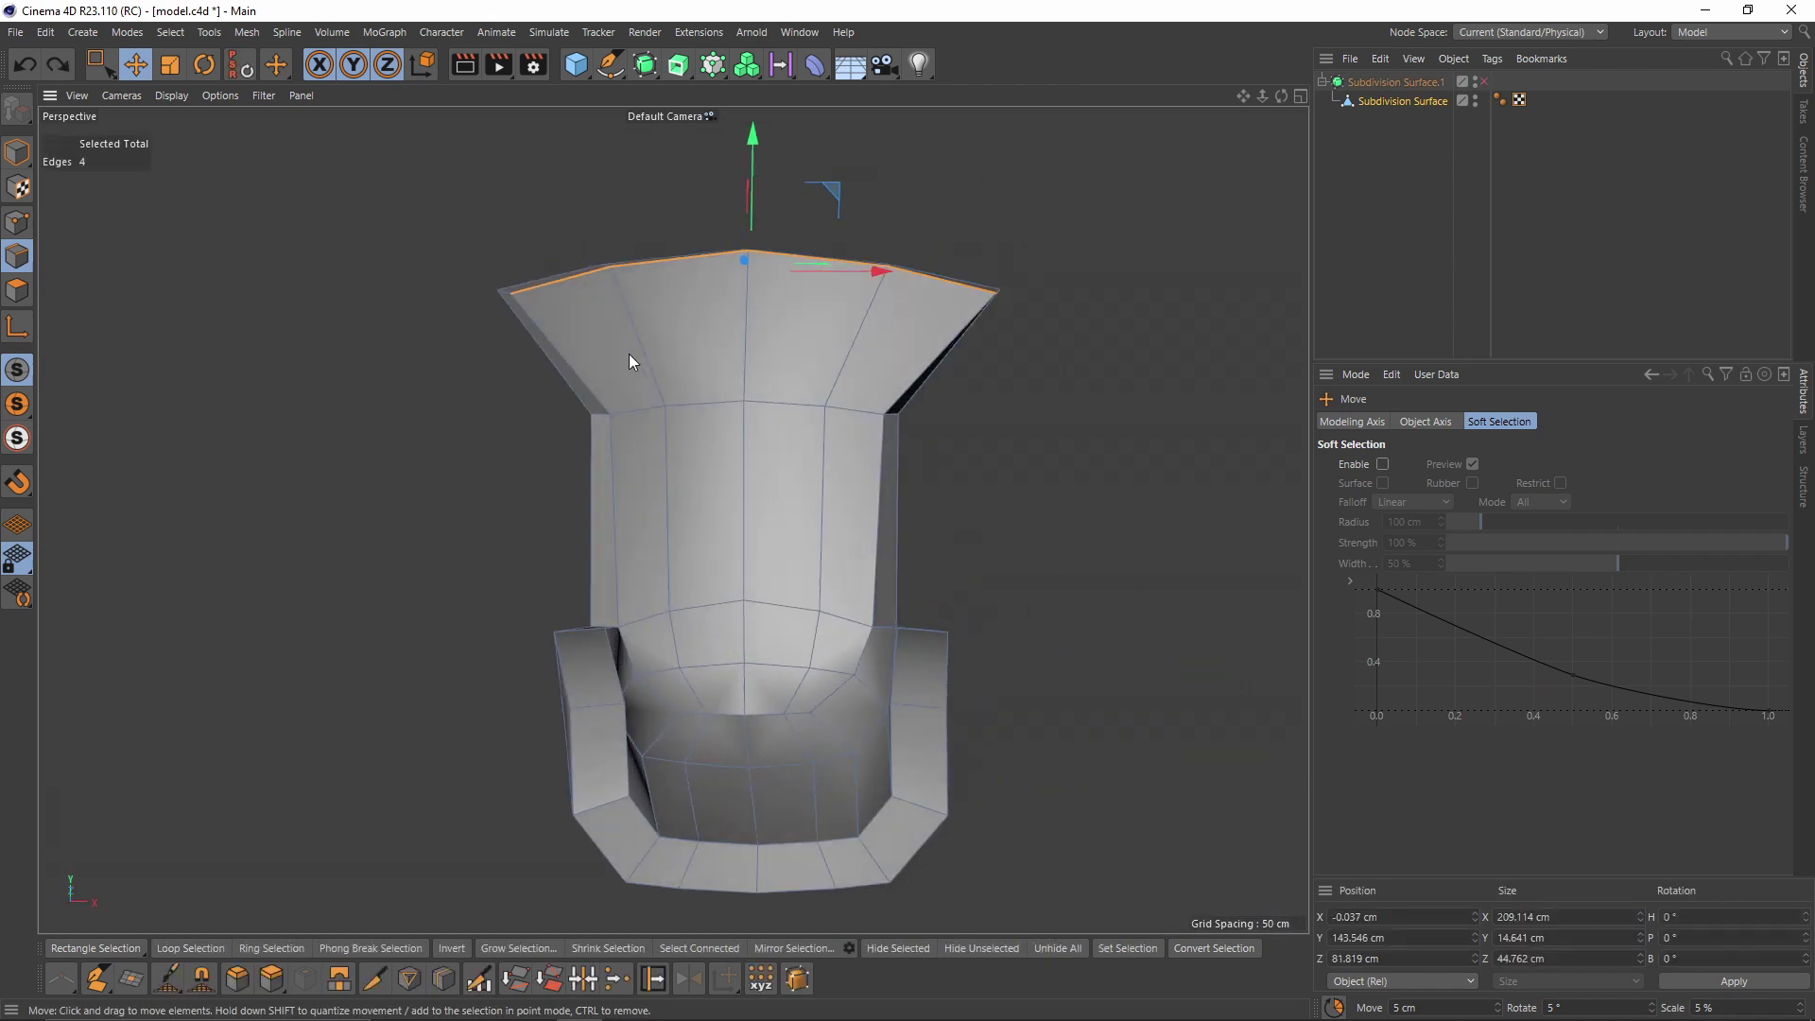
Lower the backrest's top edges slightly and scale the pair of outer wing edges inward to about 201.8 cm wide
key("q")
key("0")
left_click_drag(750, 189, 751, 222)
key("t")
left_click_drag(889, 344, 870, 344)
left_click_drag(864, 336, 955, 373, "alt")
left_click(1466, 231)
left_click_drag(964, 530, 864, 524, "alt")
right_click_drag(864, 524, 741, 543, "alt")
Set the Subdivision Surface's editor and renderer levels to 1 and convert it to an editable polygon object
left_click(1403, 101)
key("q")
left_click_drag(742, 548, 1005, 628, "alt")
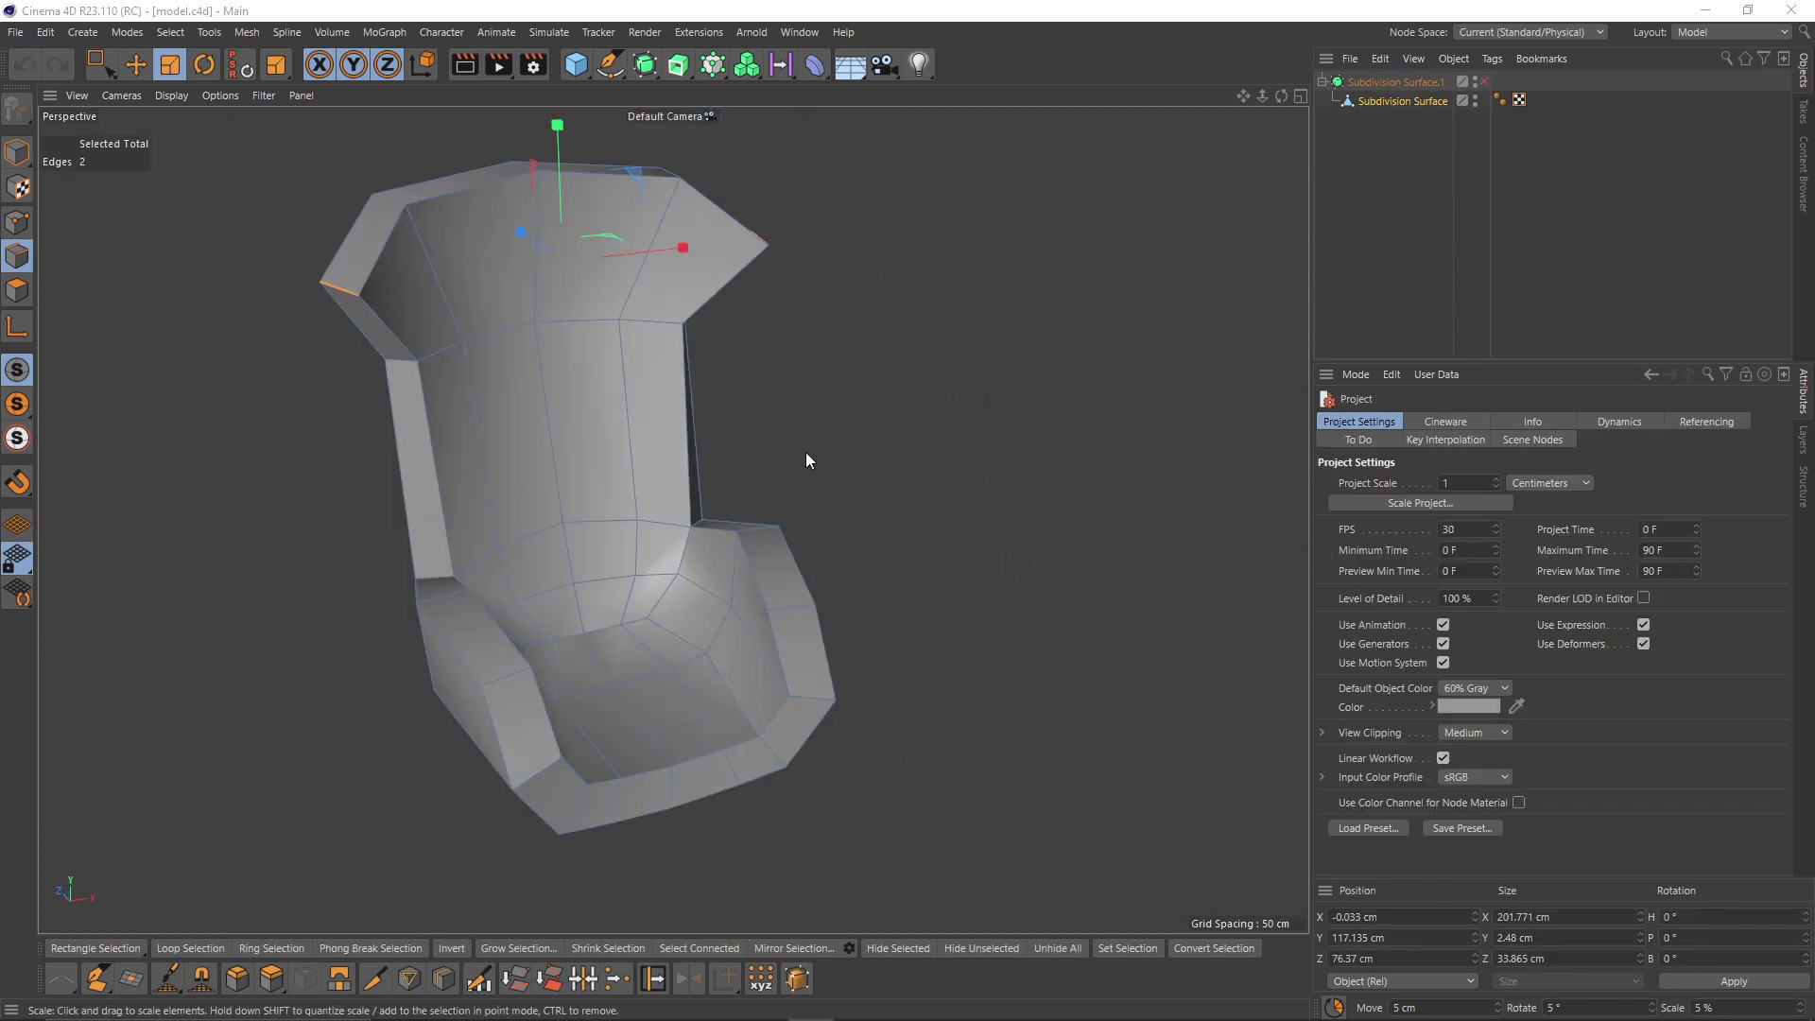
left_click_drag(806, 452, 926, 473, "alt")
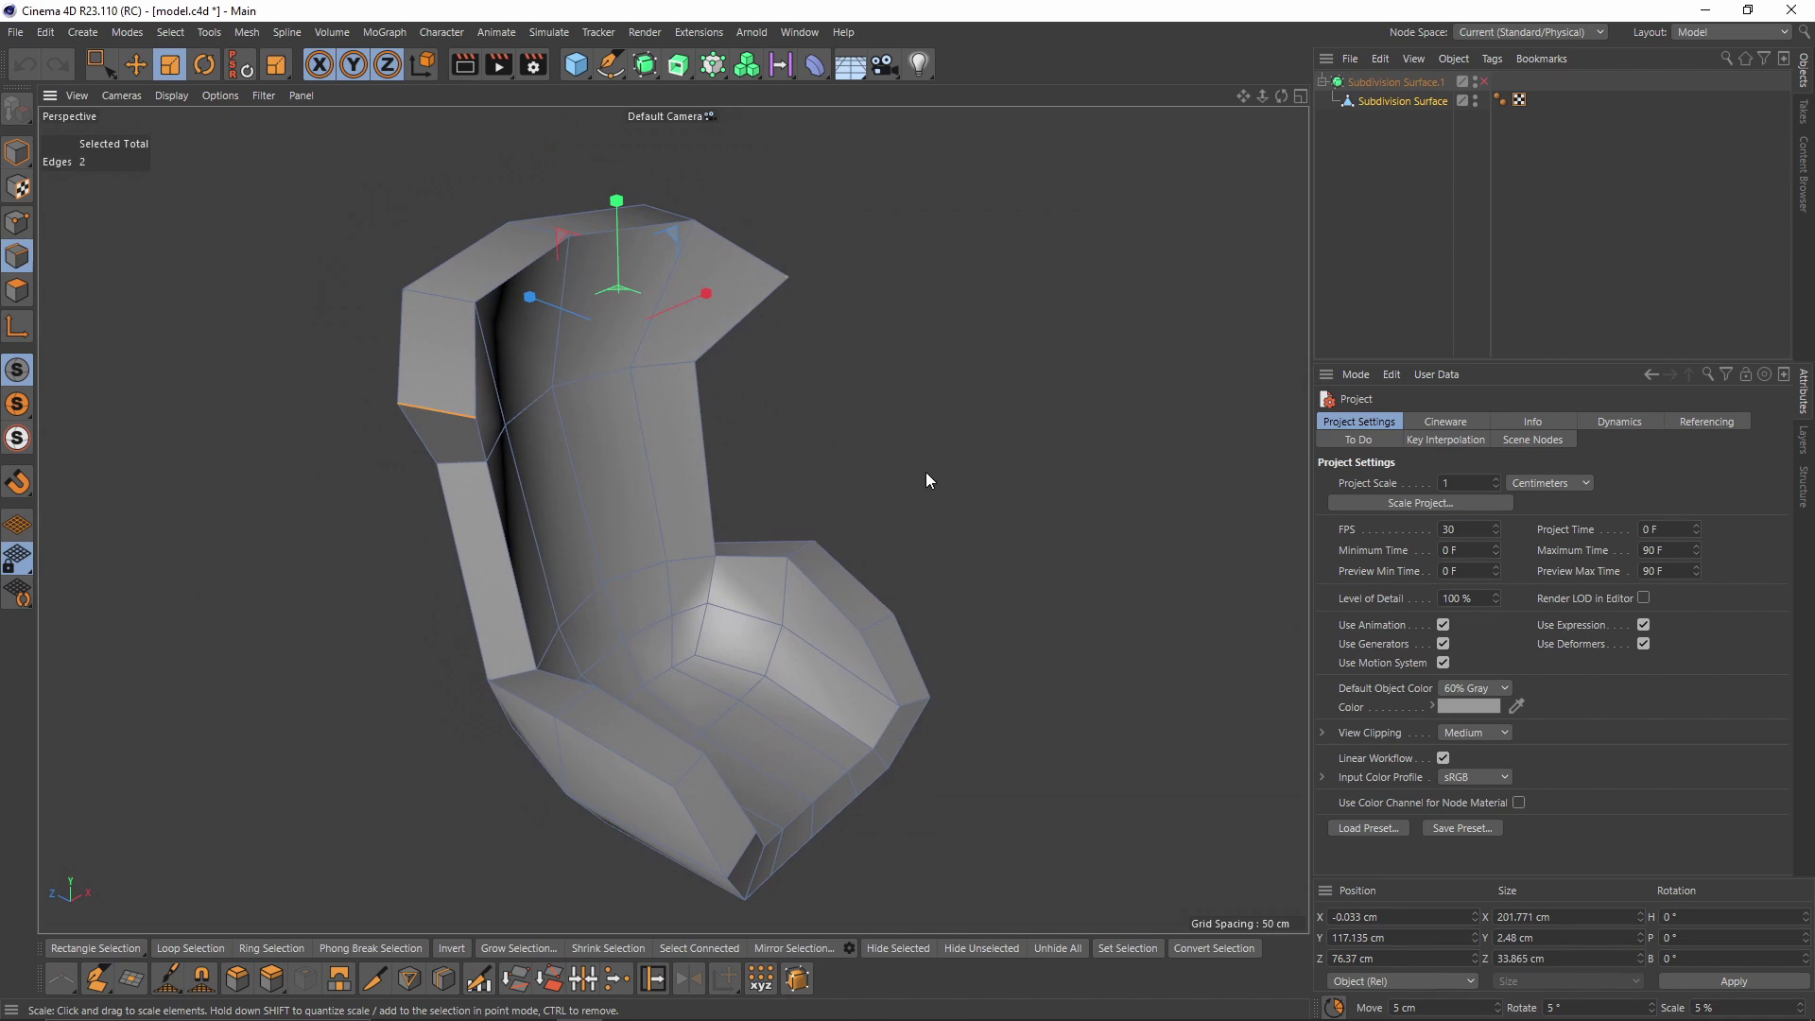
left_click(1478, 81)
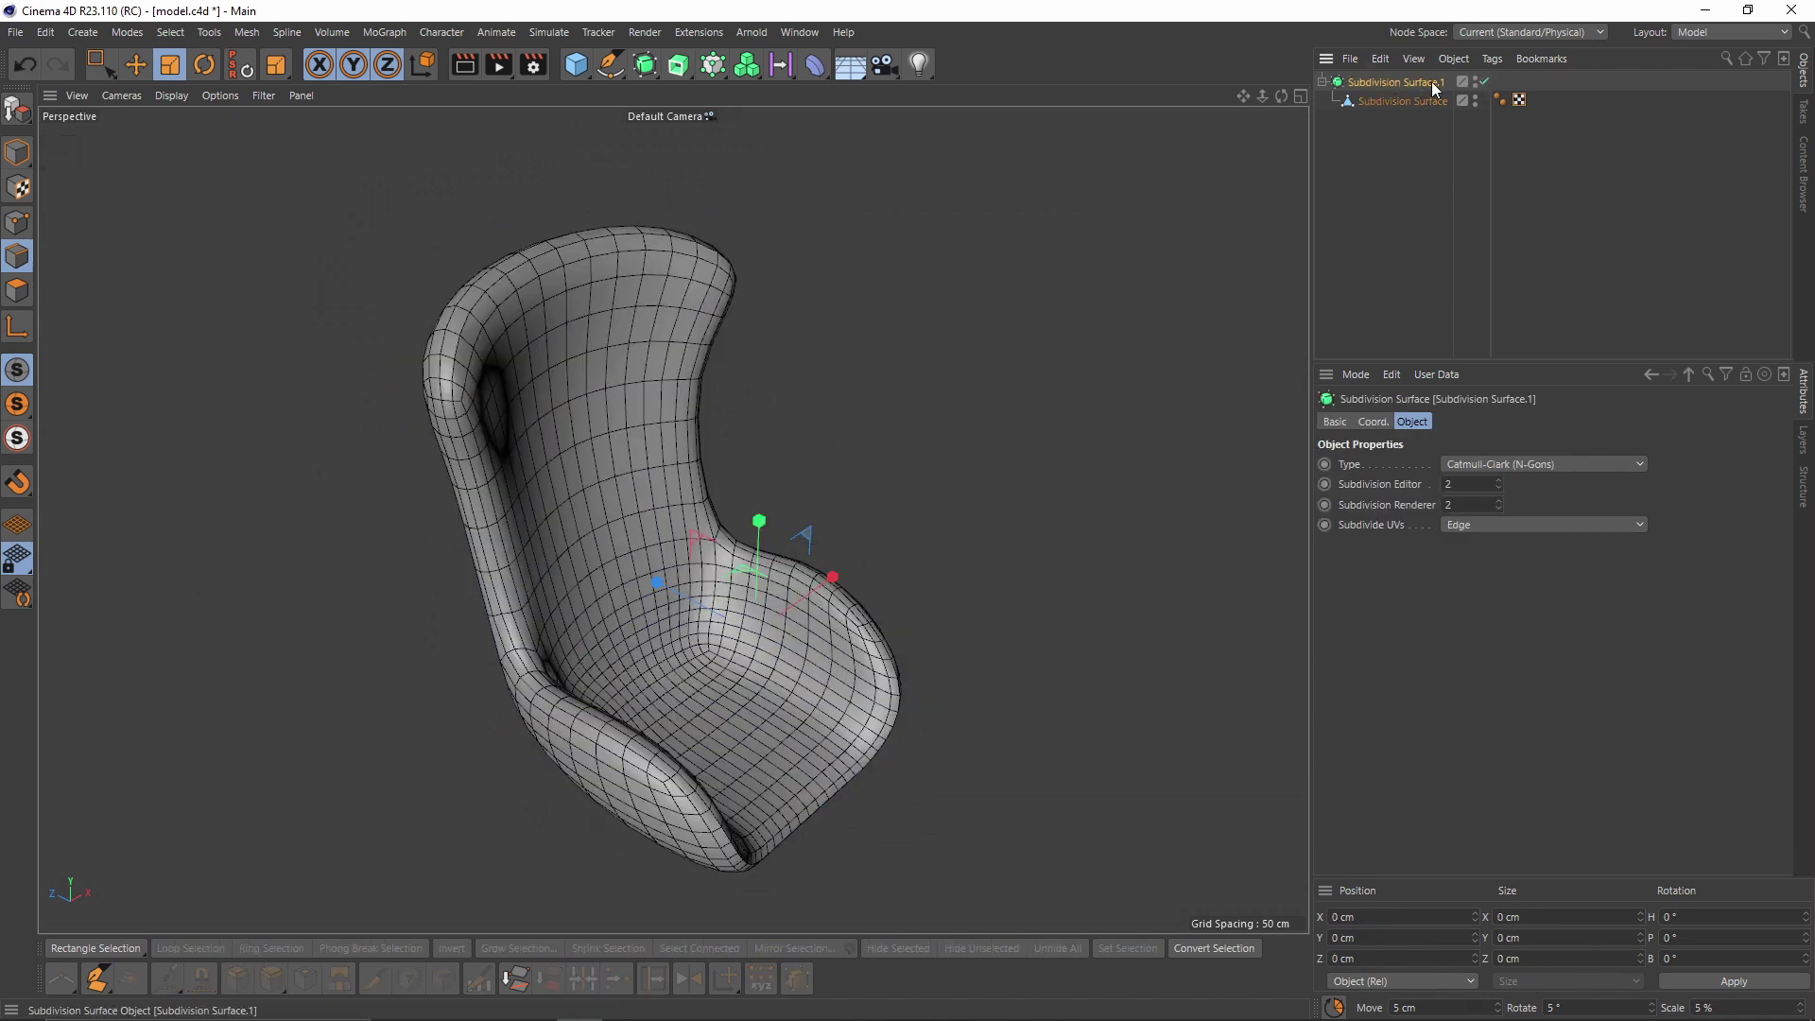
left_click(1500, 488)
left_click(1499, 508)
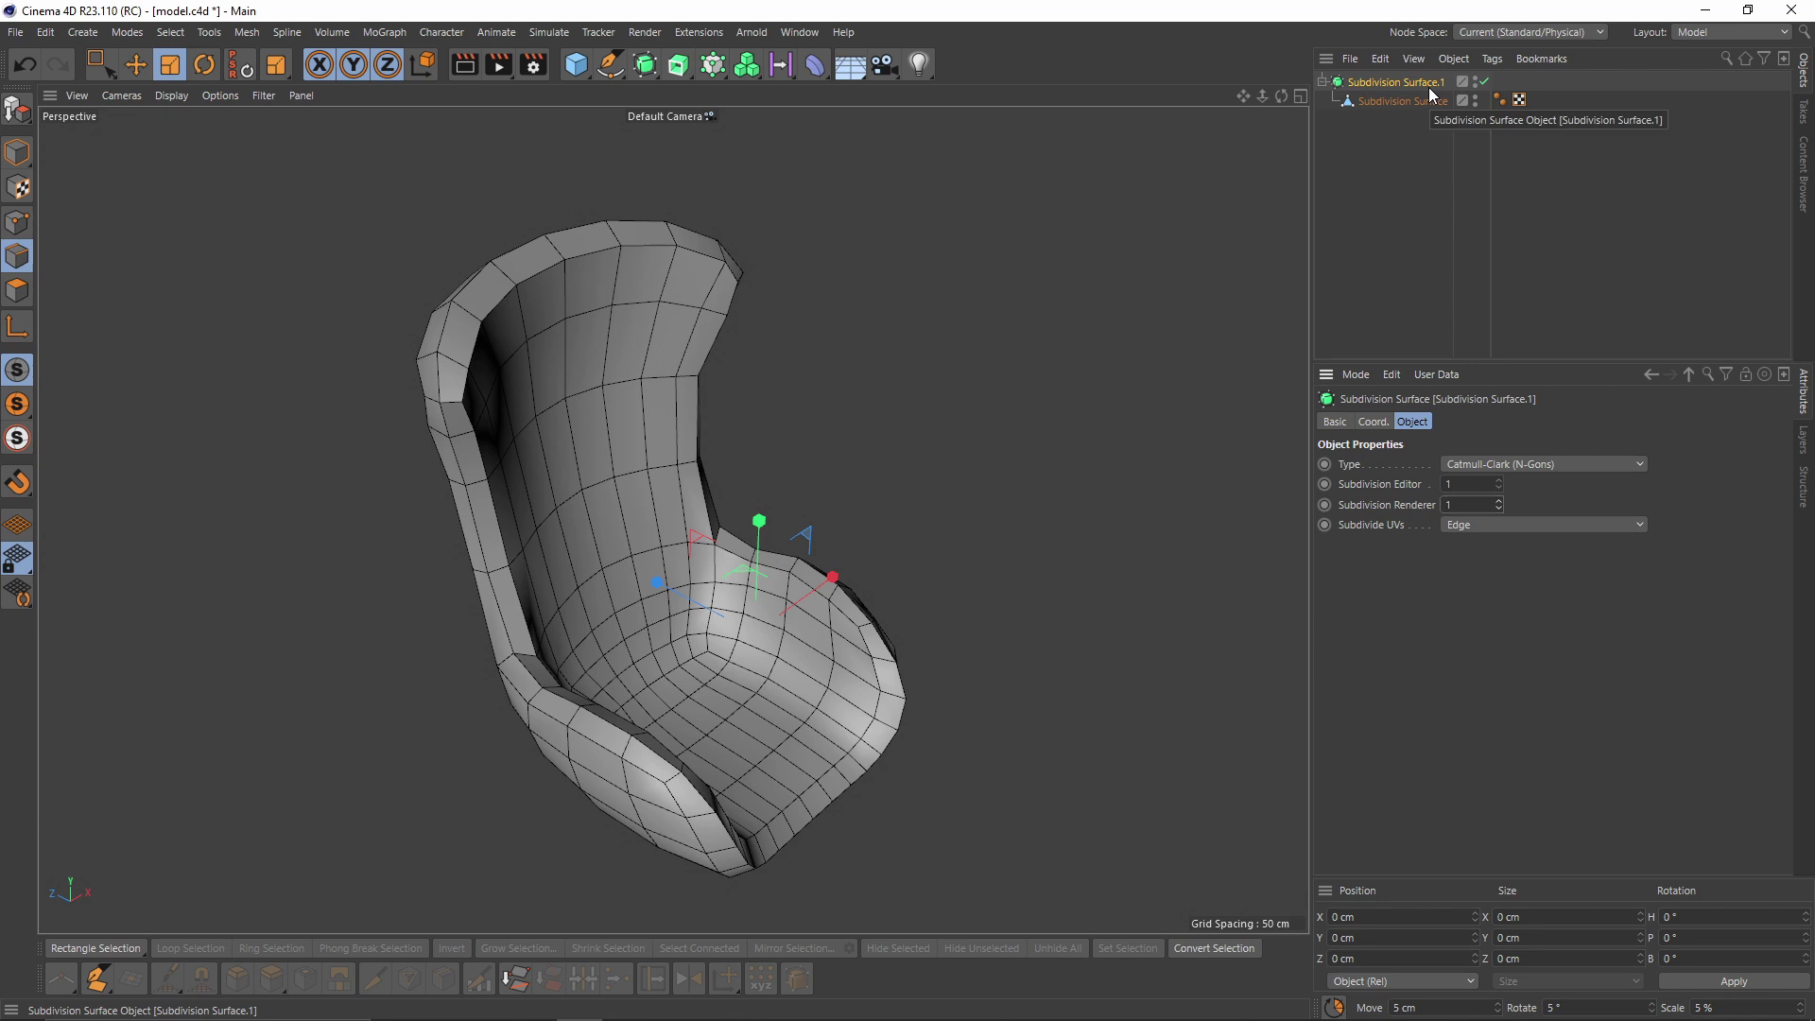
key("c")
Select the seam edges running along the outer rim of the backrest and around the armrests
middle_click_drag(737, 430, 890, 344, "alt")
left_click_drag(891, 344, 946, 331, "alt")
scroll(667, 354, "up", 2)
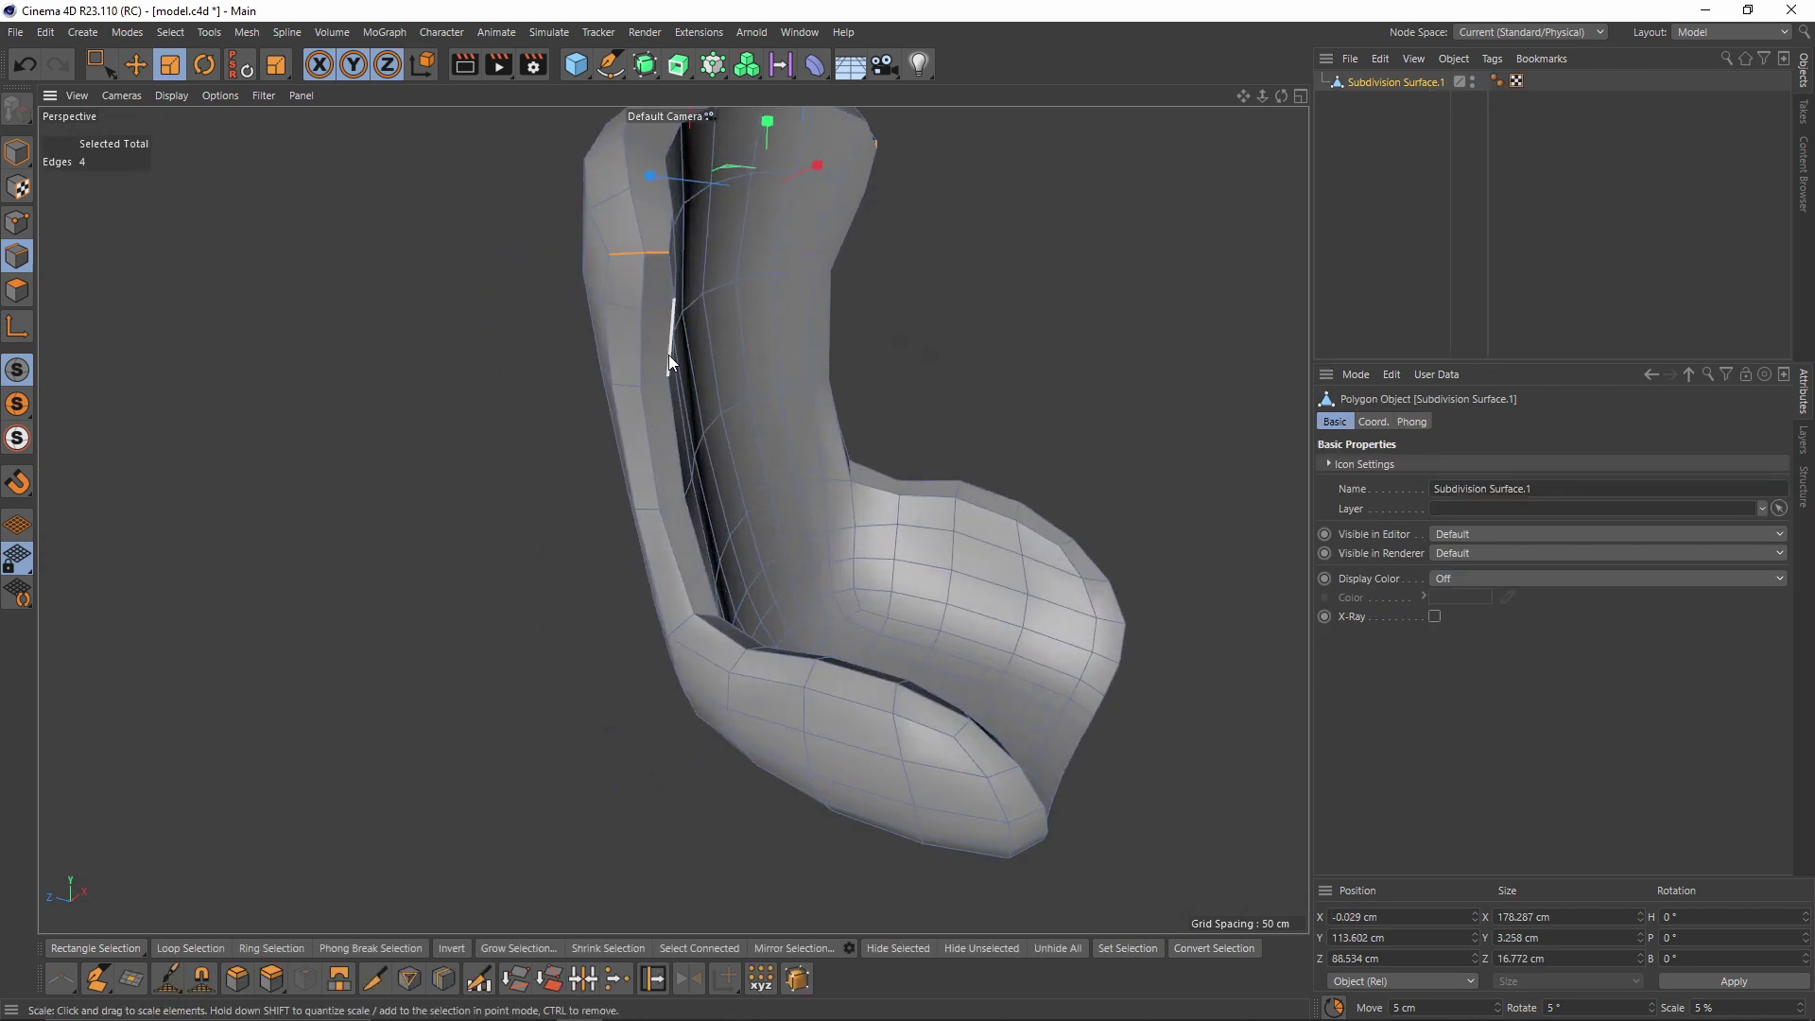
double_click(615, 351)
left_click_drag(863, 453, 807, 524, "alt")
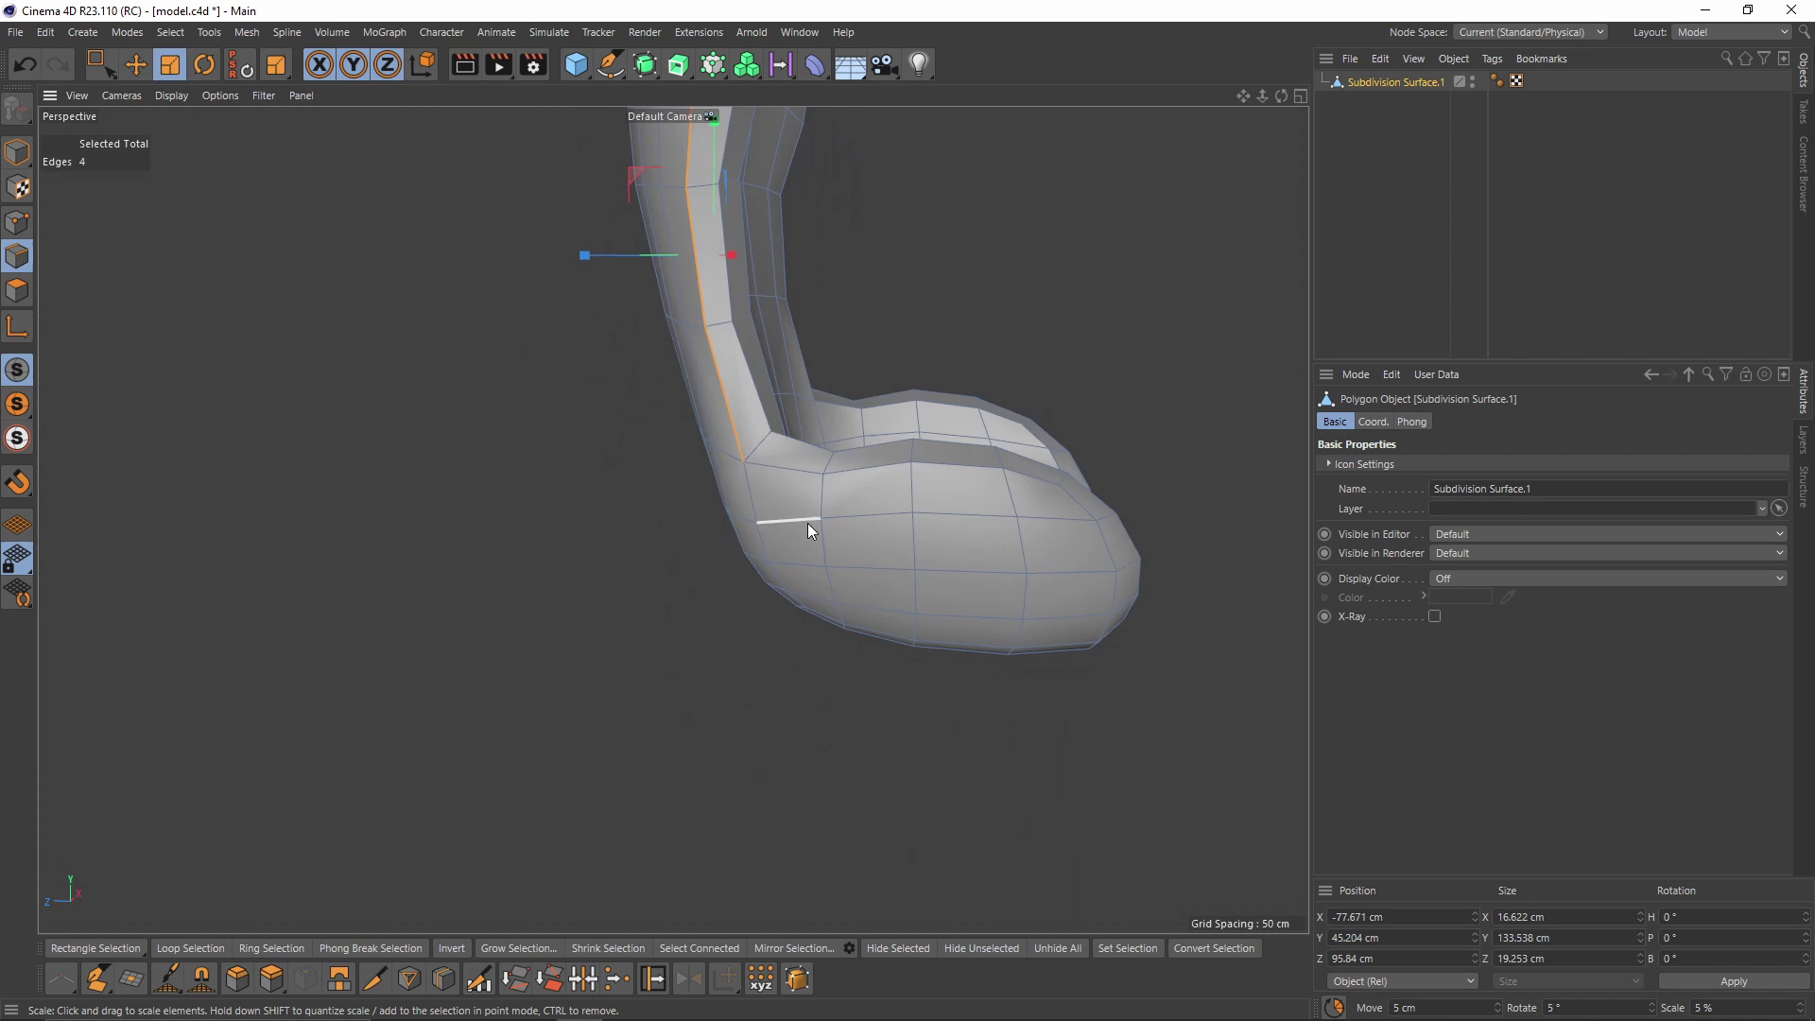
double_click(801, 472, "shift")
left_click_drag(1041, 539, 834, 523, "alt")
middle_click_drag(1061, 565, 847, 518, "alt")
double_click(847, 518, "shift")
mouse_move(801, 534)
left_mouse_down("alt")
mouse_move(696, 531)
mouse_move(707, 452)
mouse_move(673, 515)
mouse_move(773, 524)
left_mouse_up("alt")
double_click(707, 452, "shift")
left_click_drag(858, 410, 756, 428, "alt")
double_click(774, 357, "shift")
Add the inner edges between armrest and backrest and the edges bordering the seat to the seam selection
left_click_drag(773, 357, 594, 514, "alt")
right_click_drag(594, 514, 690, 501, "alt")
left_click_drag(690, 501, 689, 444, "alt")
double_click(724, 481, "shift")
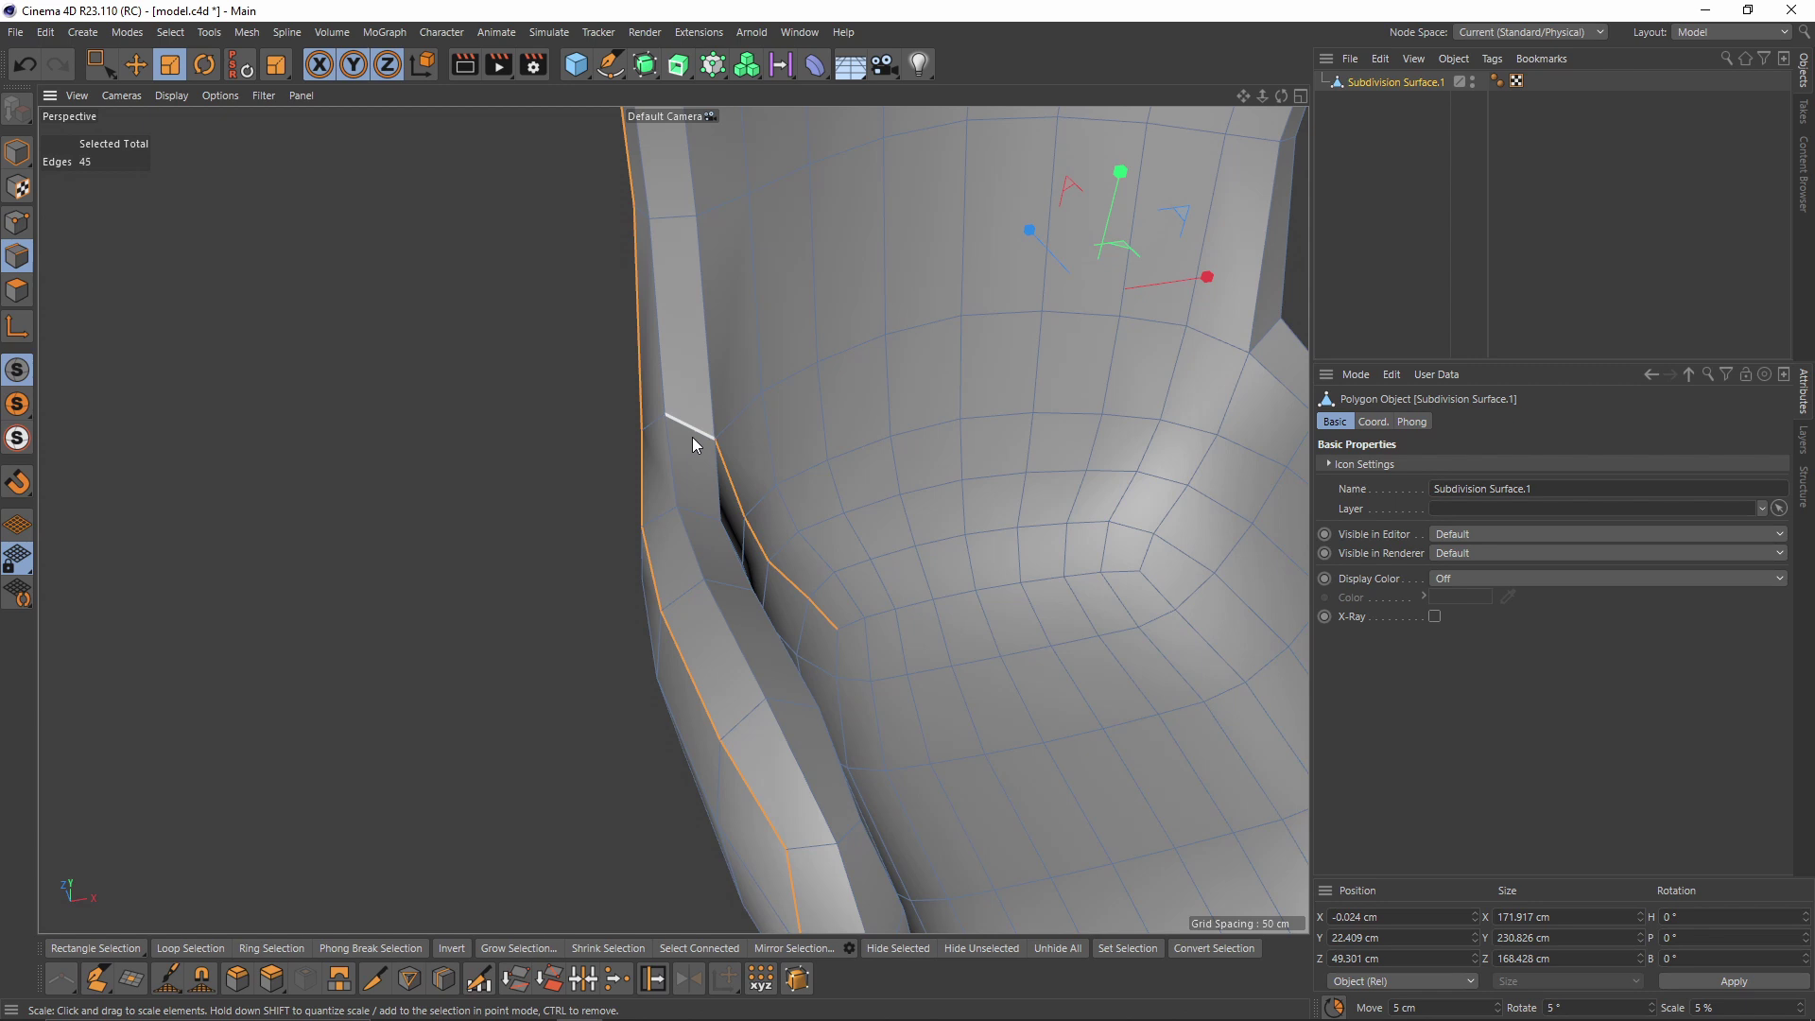
double_click(883, 616, "shift")
left_click_drag(1019, 633, 705, 552, "alt")
double_click(707, 567, "shift")
double_click(1089, 598, "shift")
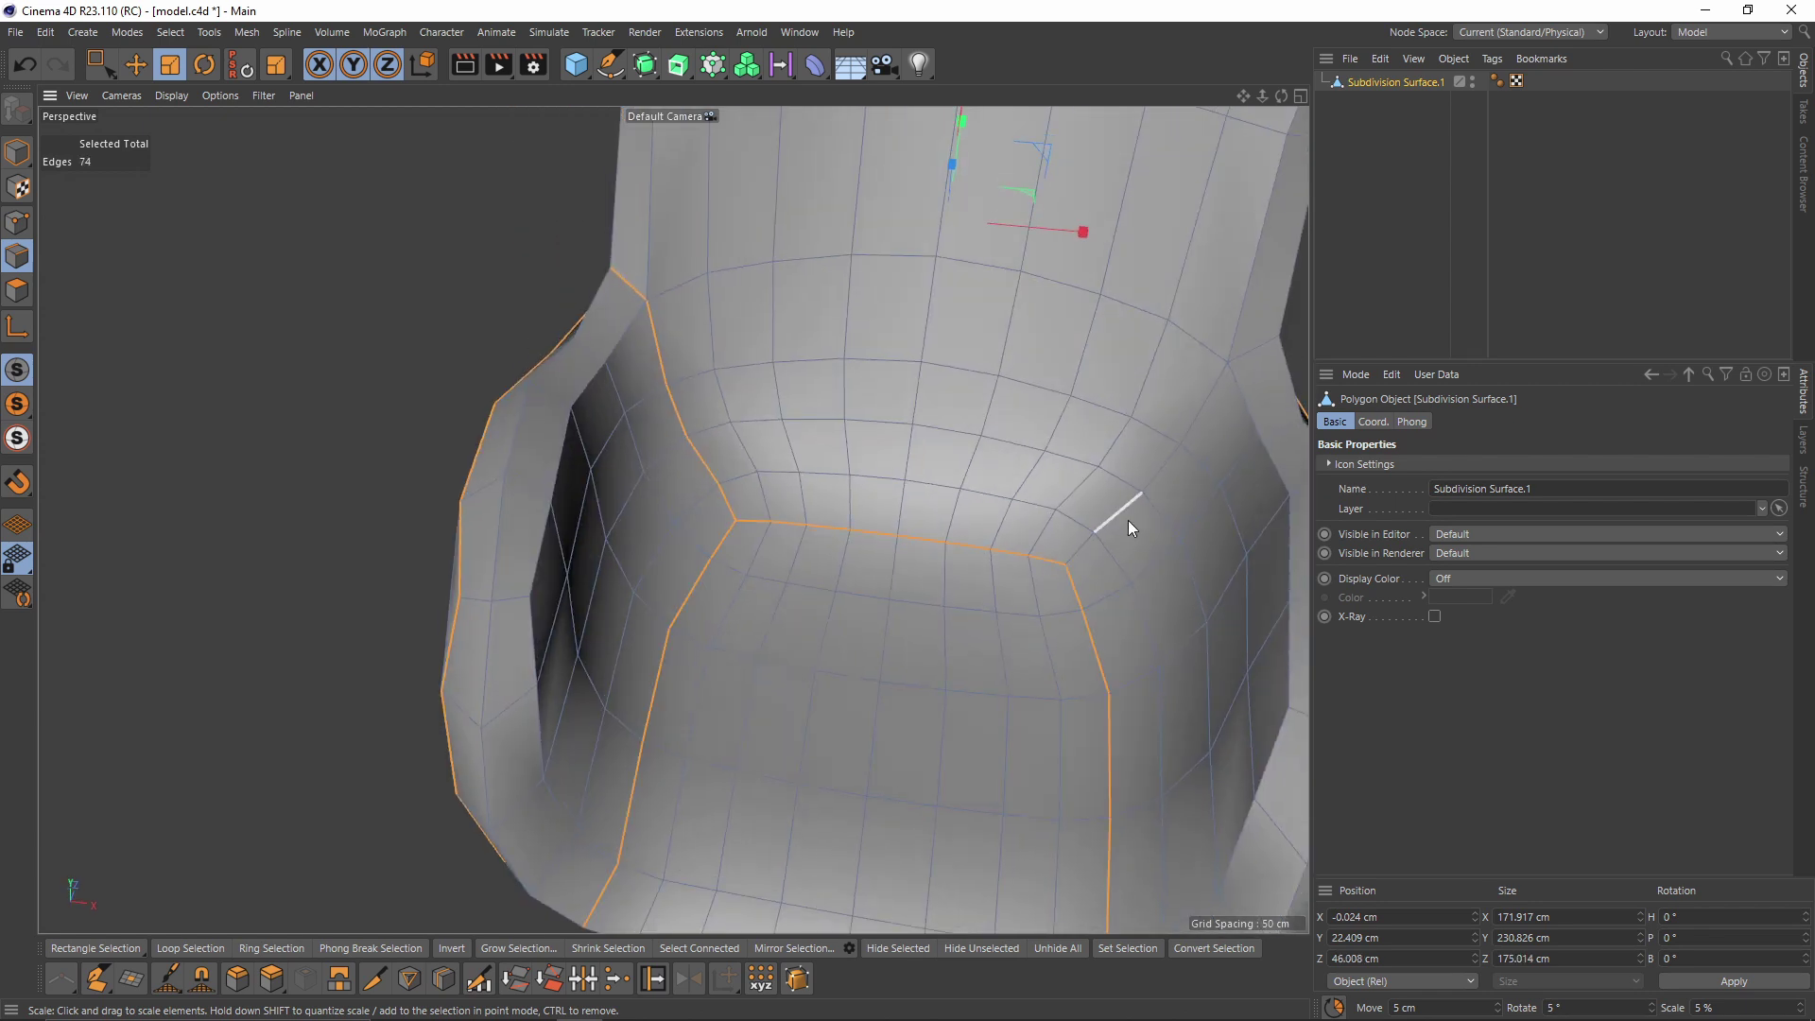
Complete the seam selection on the chair's other side and add the horizontal edge loop around the middle of the backrest
left_click_drag(1127, 520, 1012, 423, "alt")
double_click(1011, 424, "shift")
key("ctrl+z")
right_click_drag(1045, 482, 944, 501, "alt")
left_click_drag(944, 501, 888, 359, "alt")
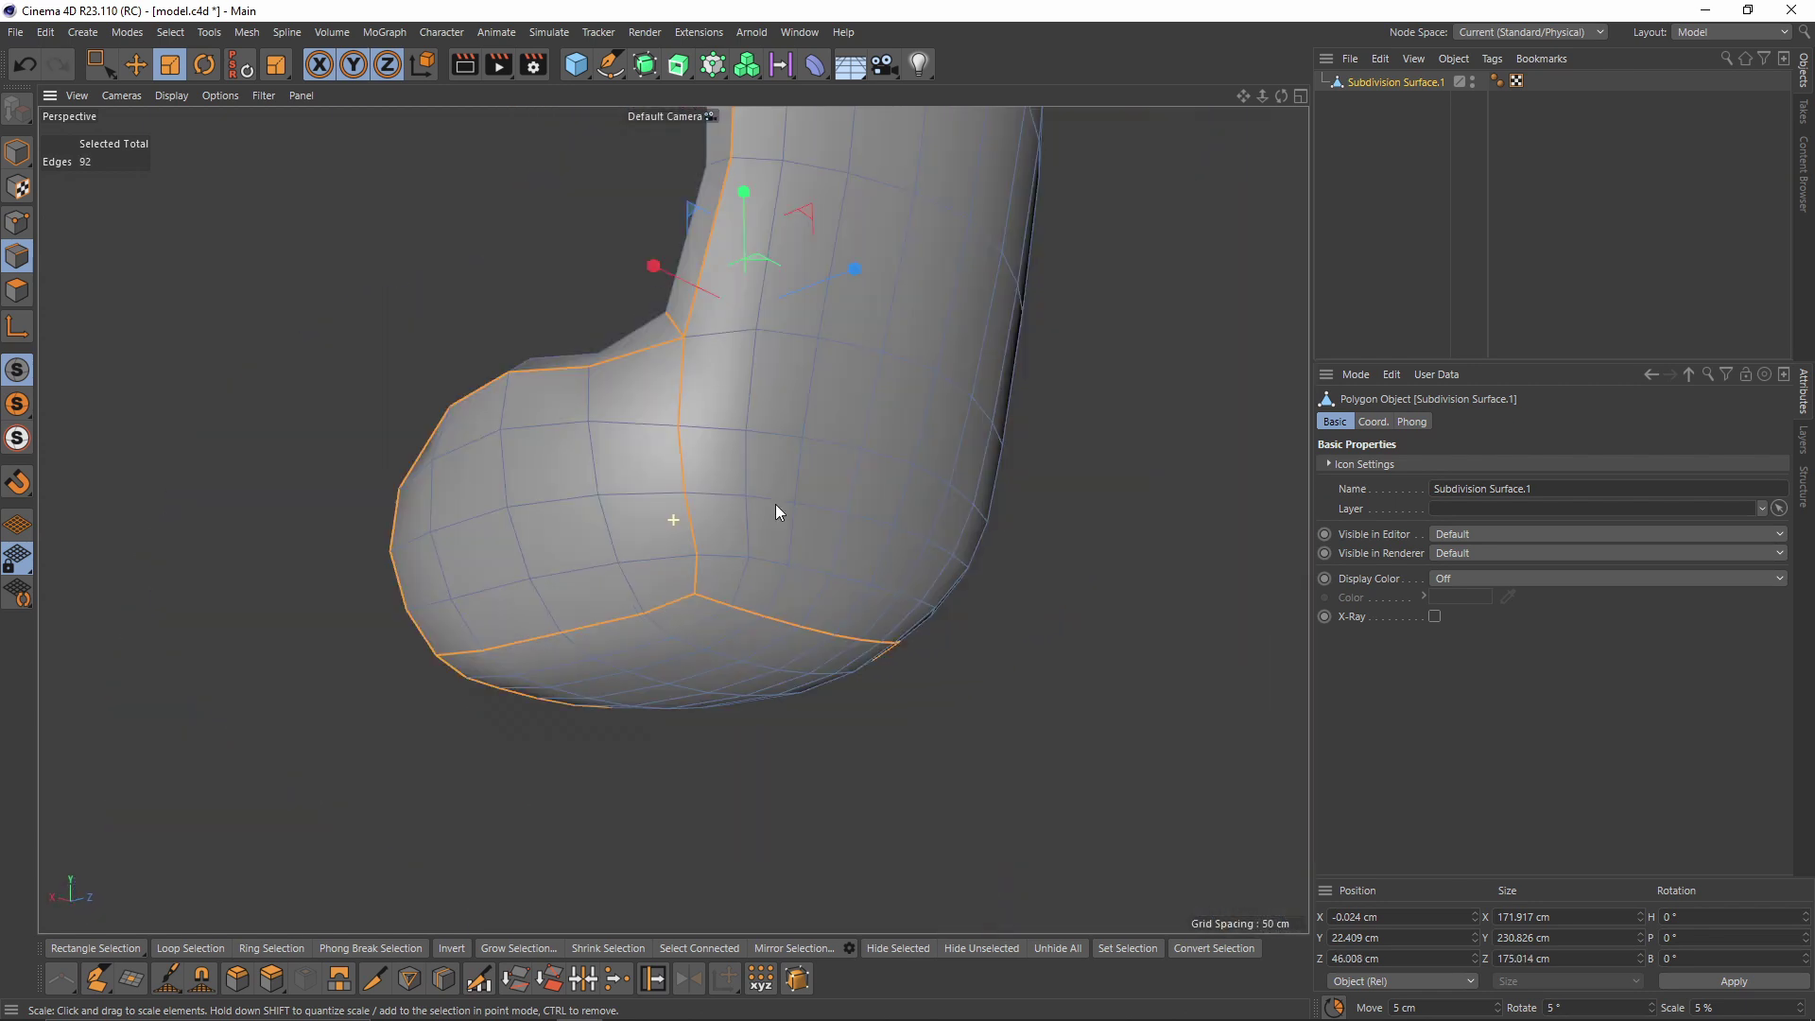
double_click(888, 360, "shift")
right_click_drag(887, 360, 758, 598, "alt")
left_click_drag(758, 598, 826, 355, "alt")
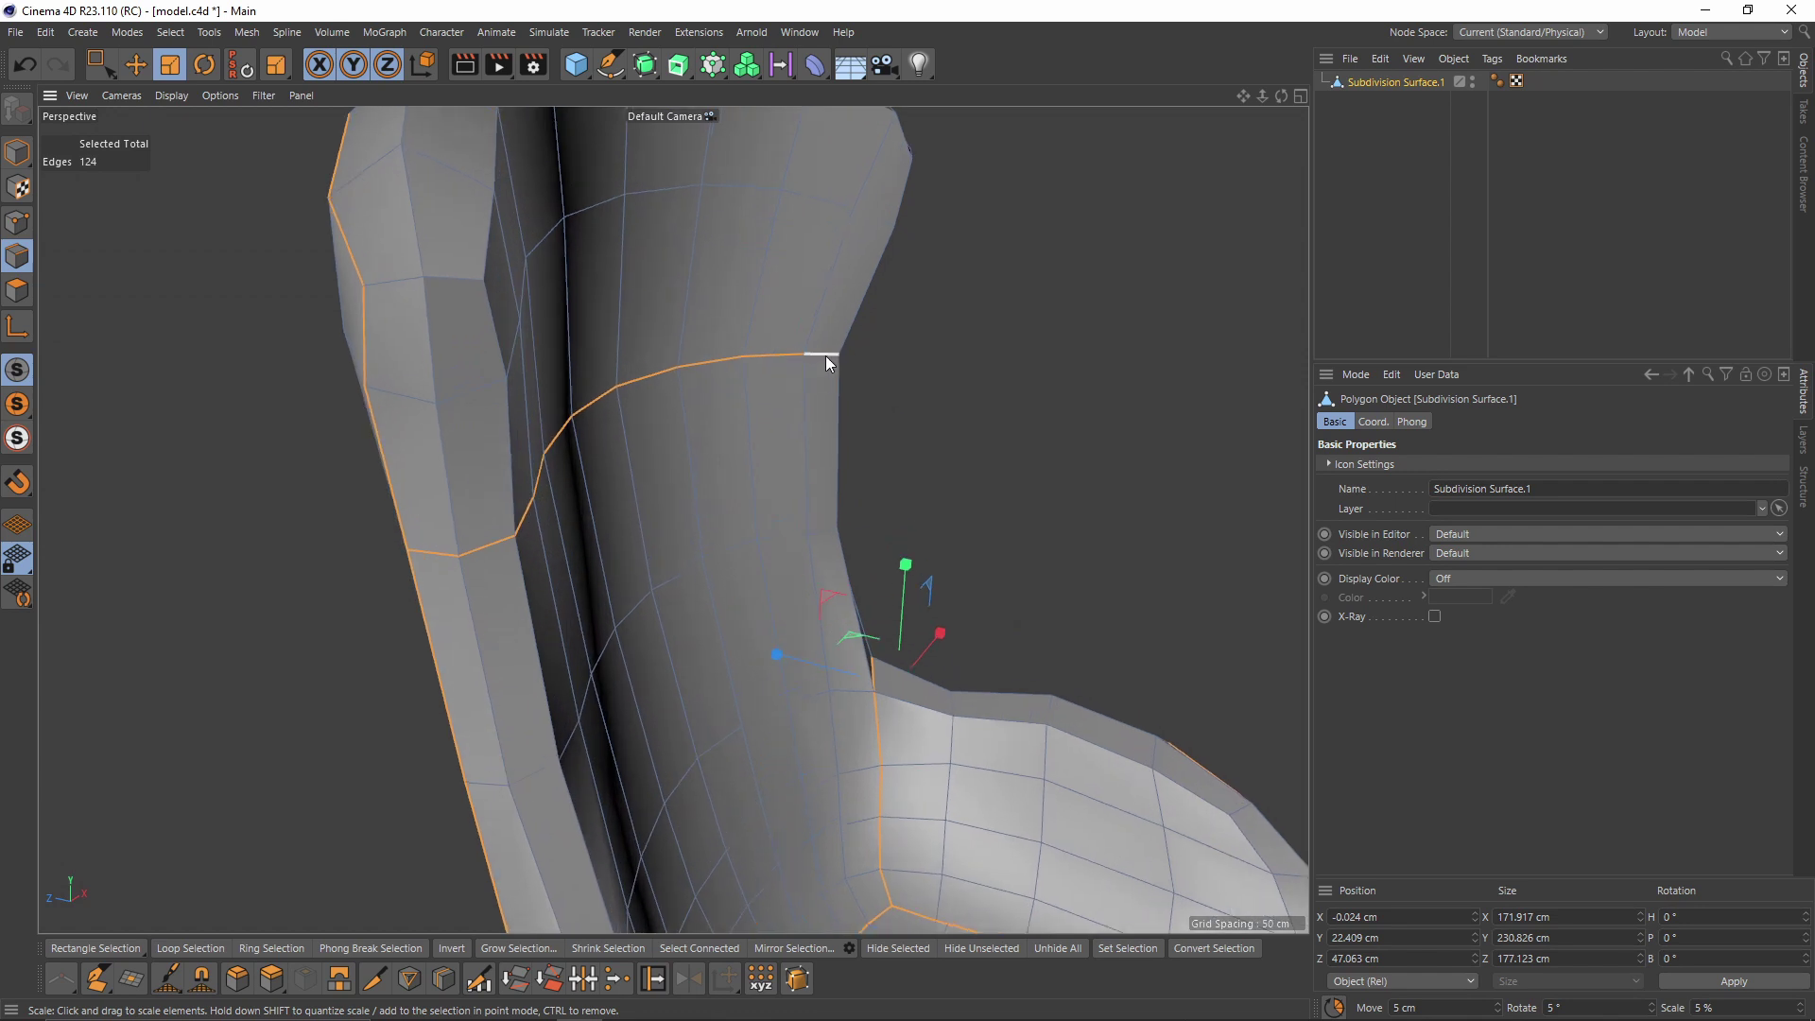
Bevel the selected seam edges with a 2% proportional offset and subdivision 2
right_click(825, 356)
left_click(880, 444)
left_click_drag(883, 441, 792, 473, "alt")
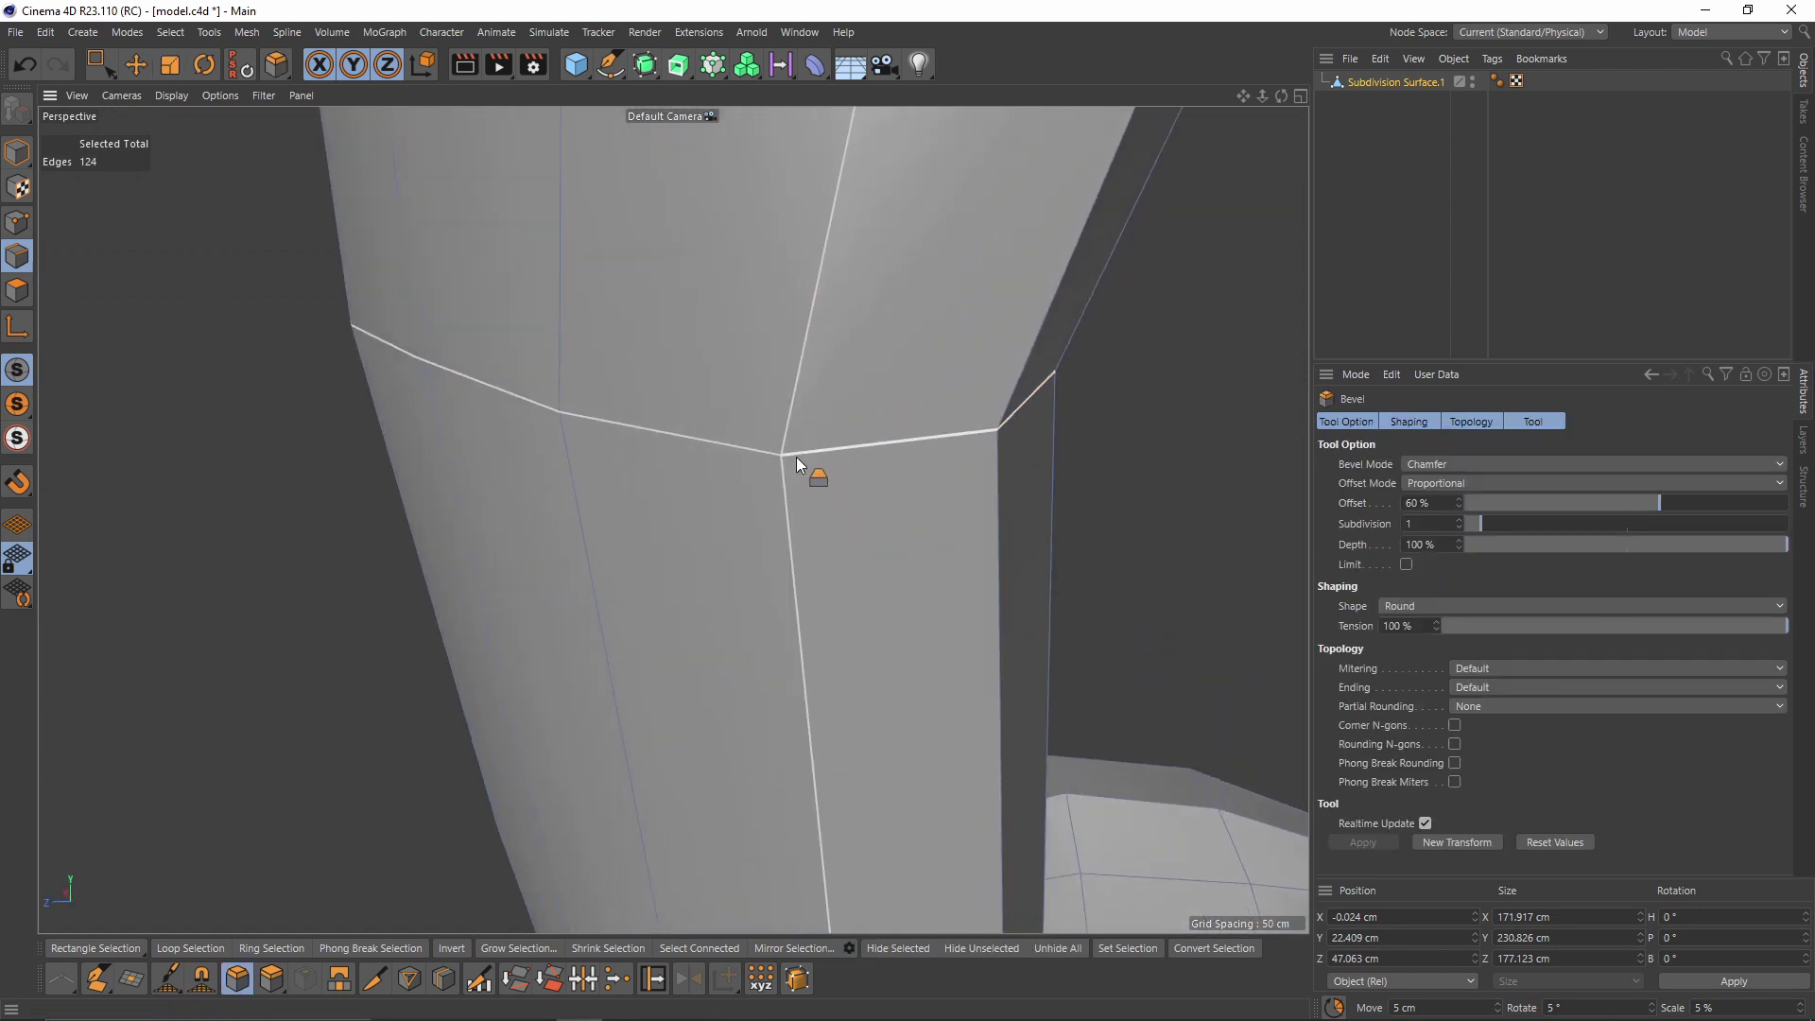
left_click(1459, 519)
left_click_drag(1047, 463, 779, 451)
scroll(779, 451, "up", 5)
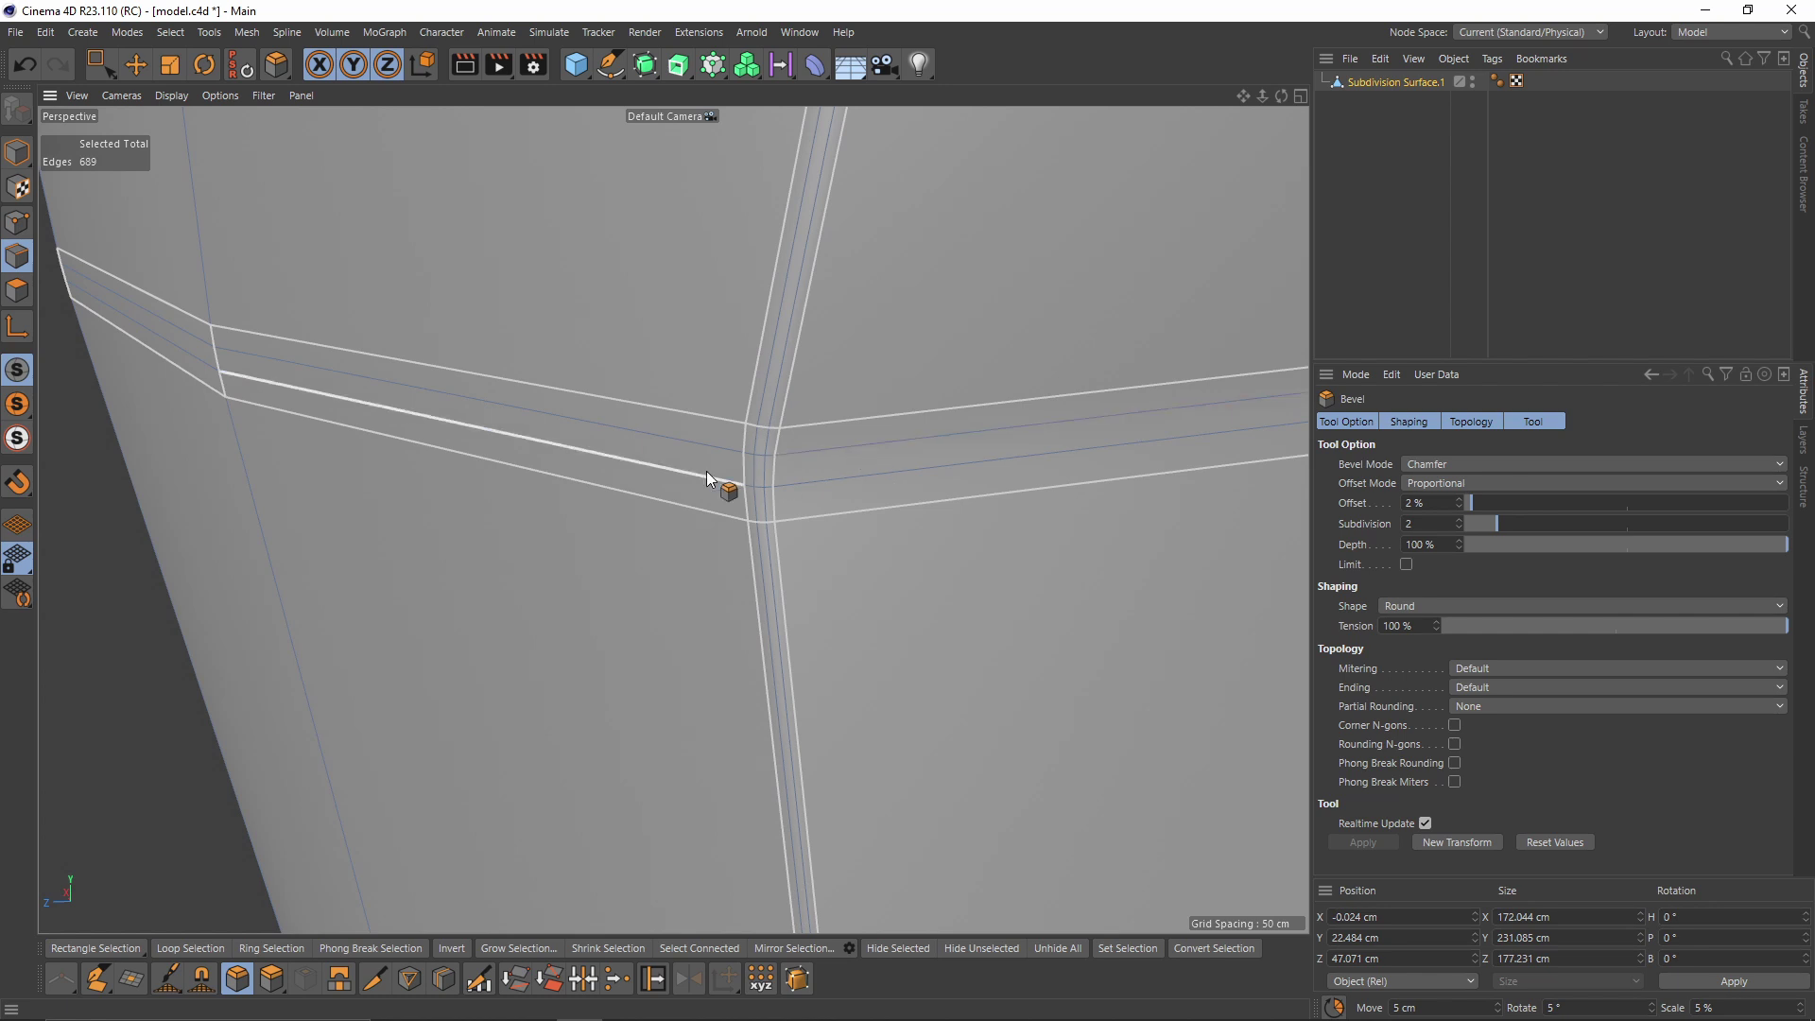
scroll(830, 457, "down", 3)
middle_click_drag(830, 457, 728, 470, "alt")
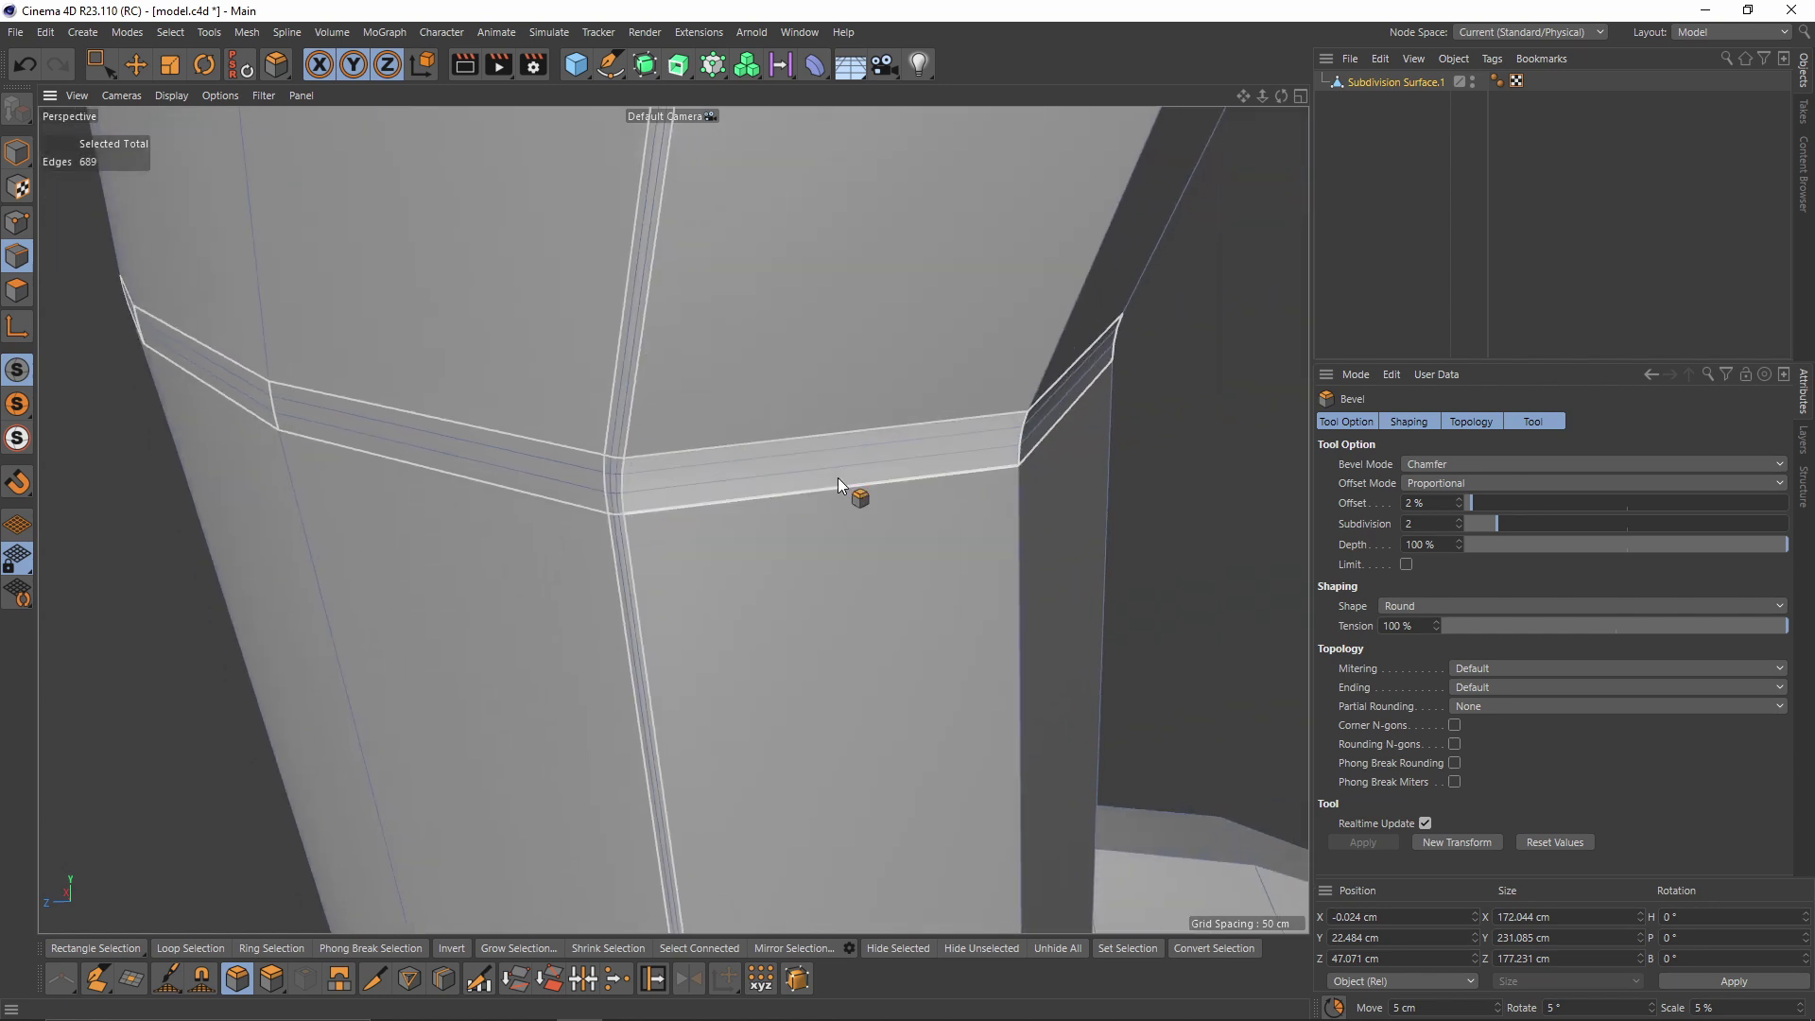
Switch the bevel's offset mode to Fixed Distance with an offset of 0.6 cm
left_click(1429, 485)
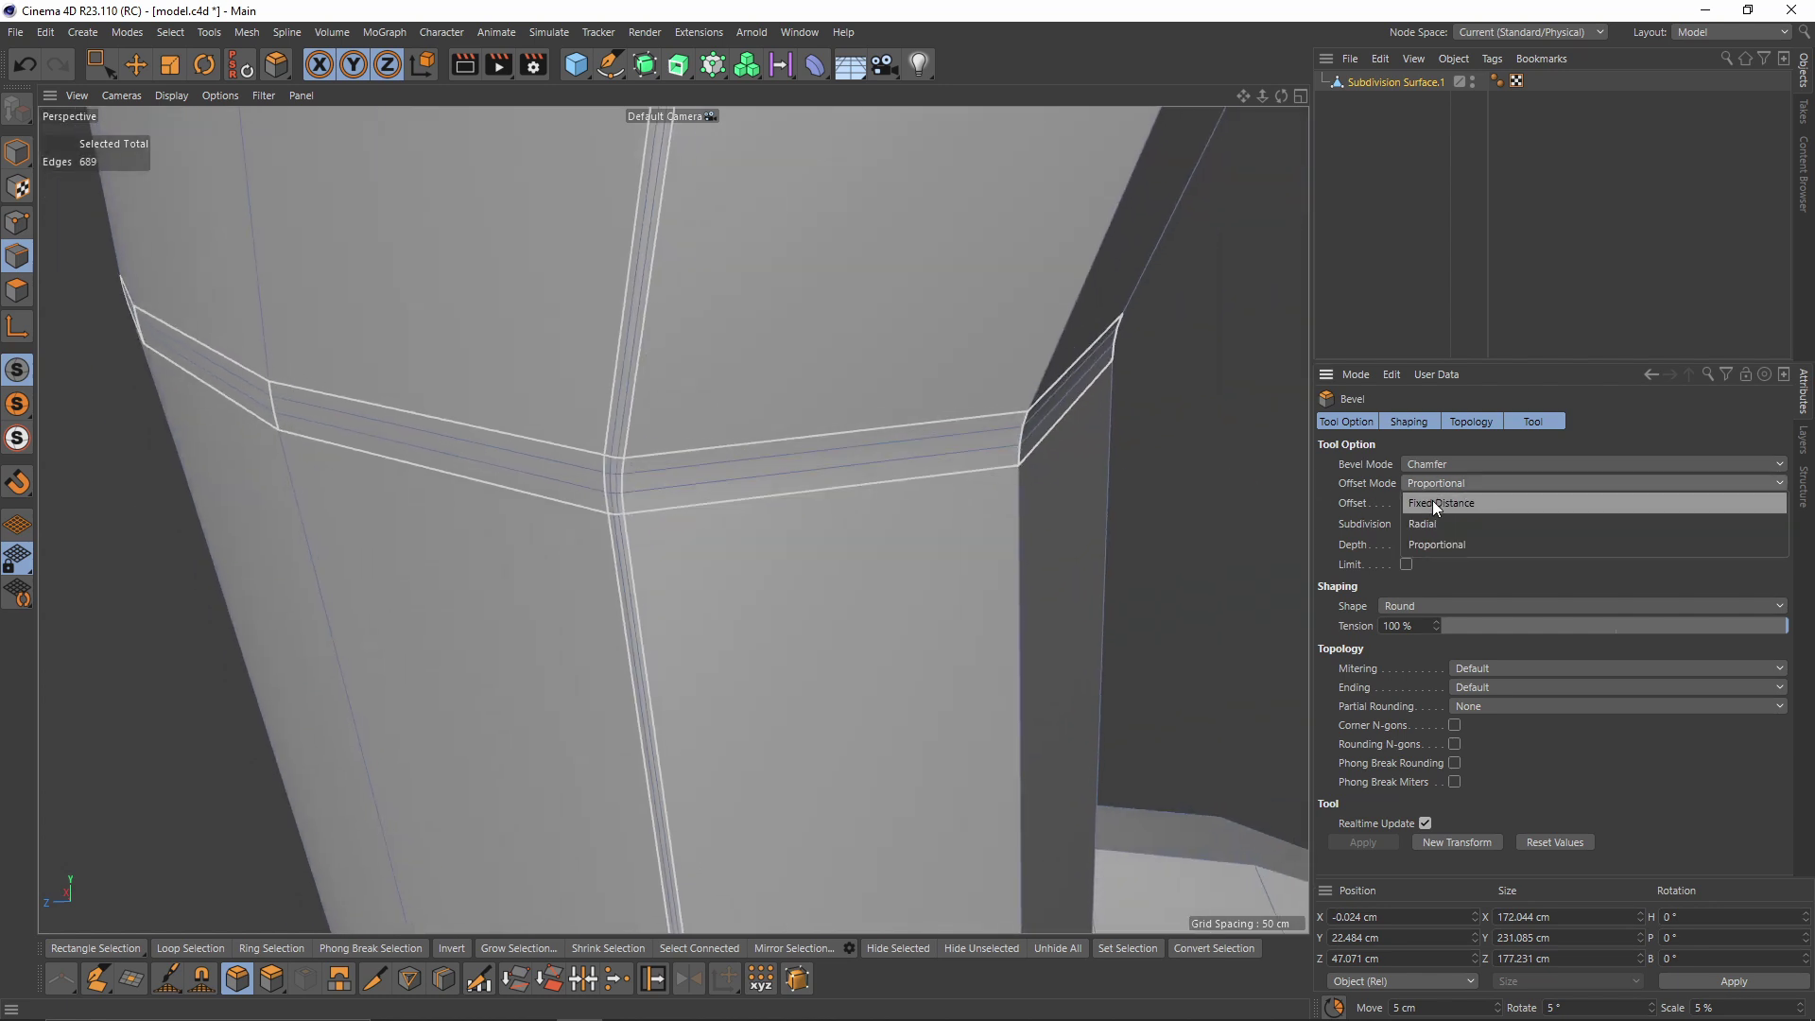
left_click(1436, 507)
left_click_drag(652, 510, 708, 284, "alt")
right_click_drag(713, 267, 632, 351, "alt")
middle_click_drag(720, 137, 671, 257, "alt")
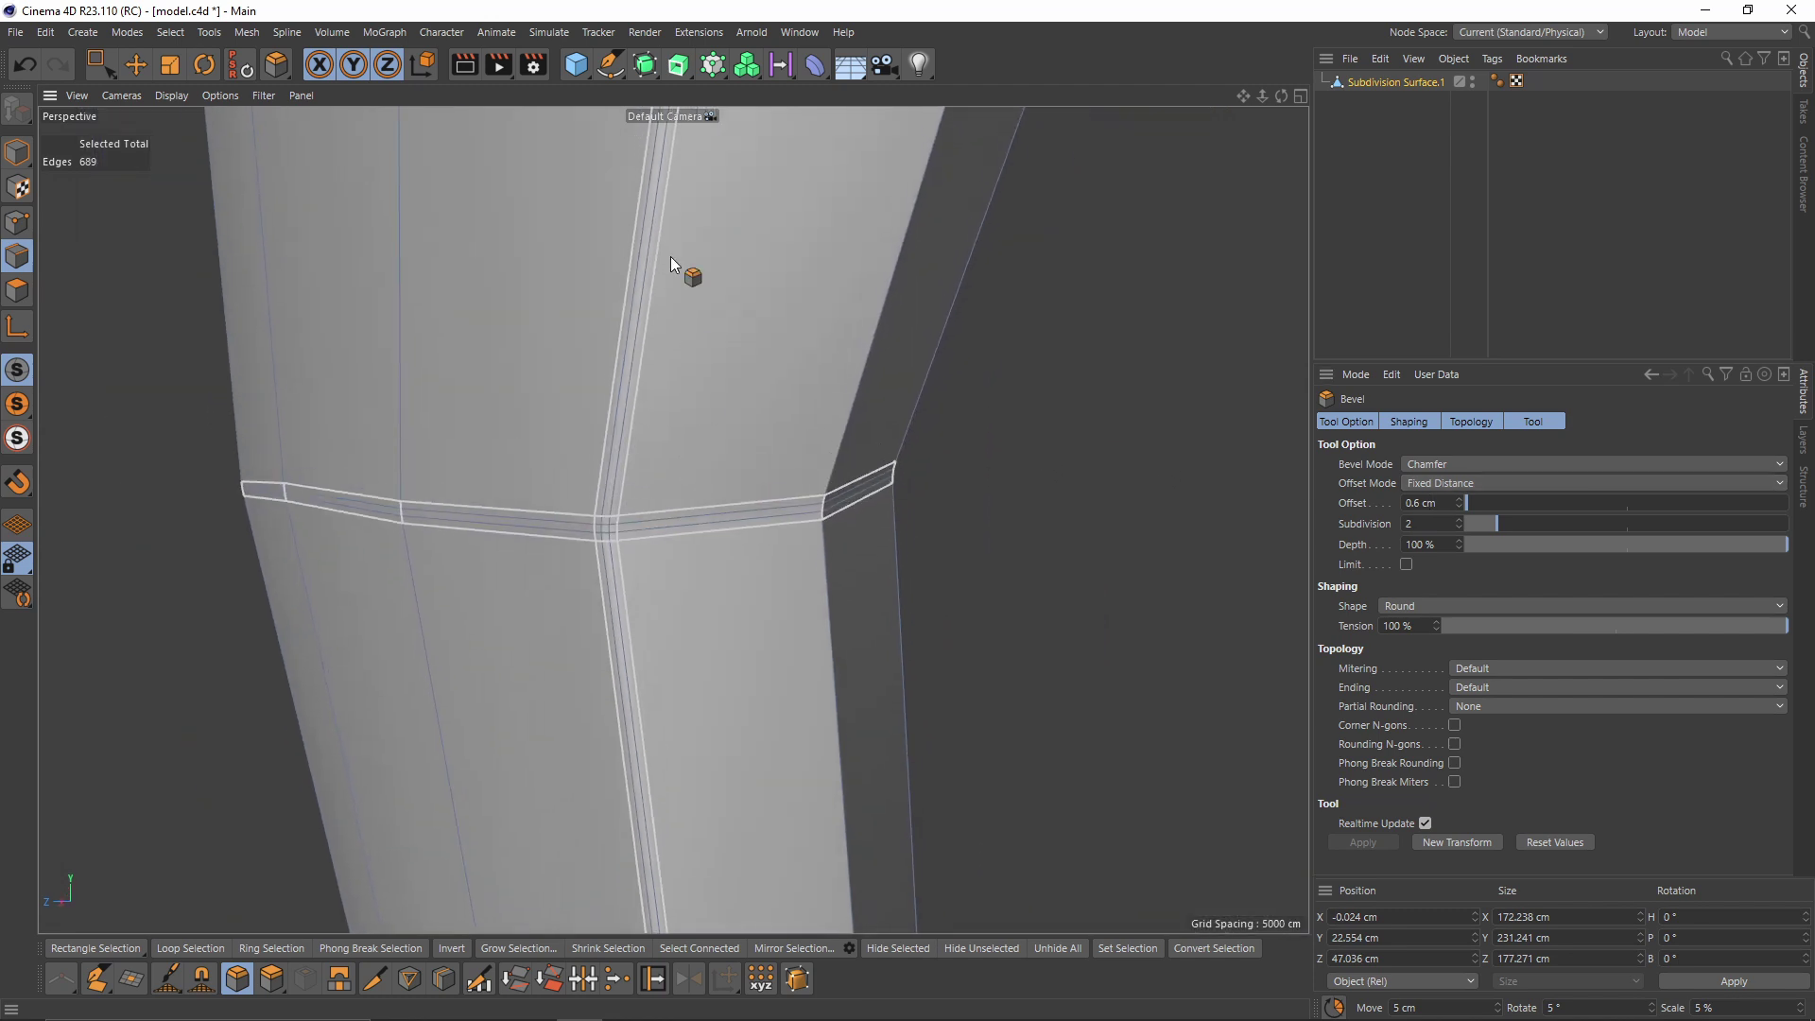
left_click_drag(830, 482, 650, 495, "alt")
right_click_drag(650, 495, 712, 495, "alt")
left_click_drag(713, 495, 132, 277, "alt")
Select the middle polygon strips of the beveled horizontal and vertical seams with Loop Selection in polygon mode
left_click(17, 291)
left_click_drag(492, 327, 567, 449, "alt")
left_click(167, 33)
left_click(197, 89)
scroll(547, 365, "up", 10)
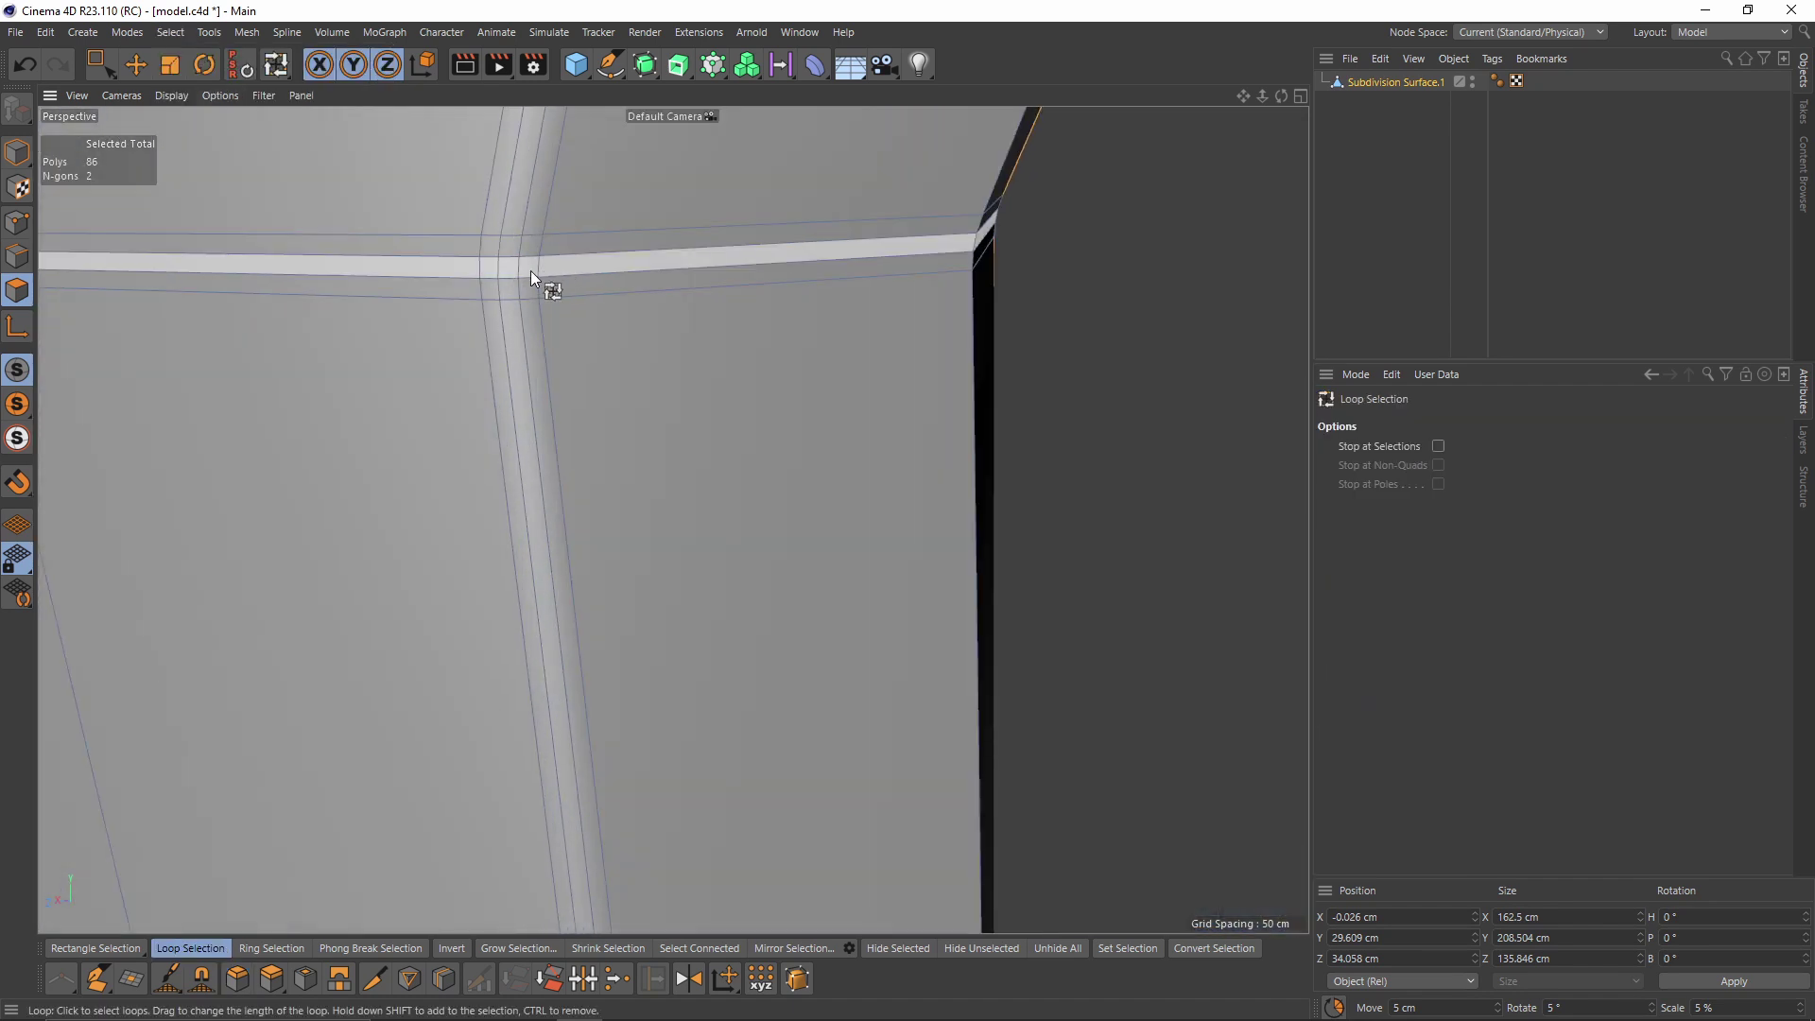
left_click(508, 255, "shift")
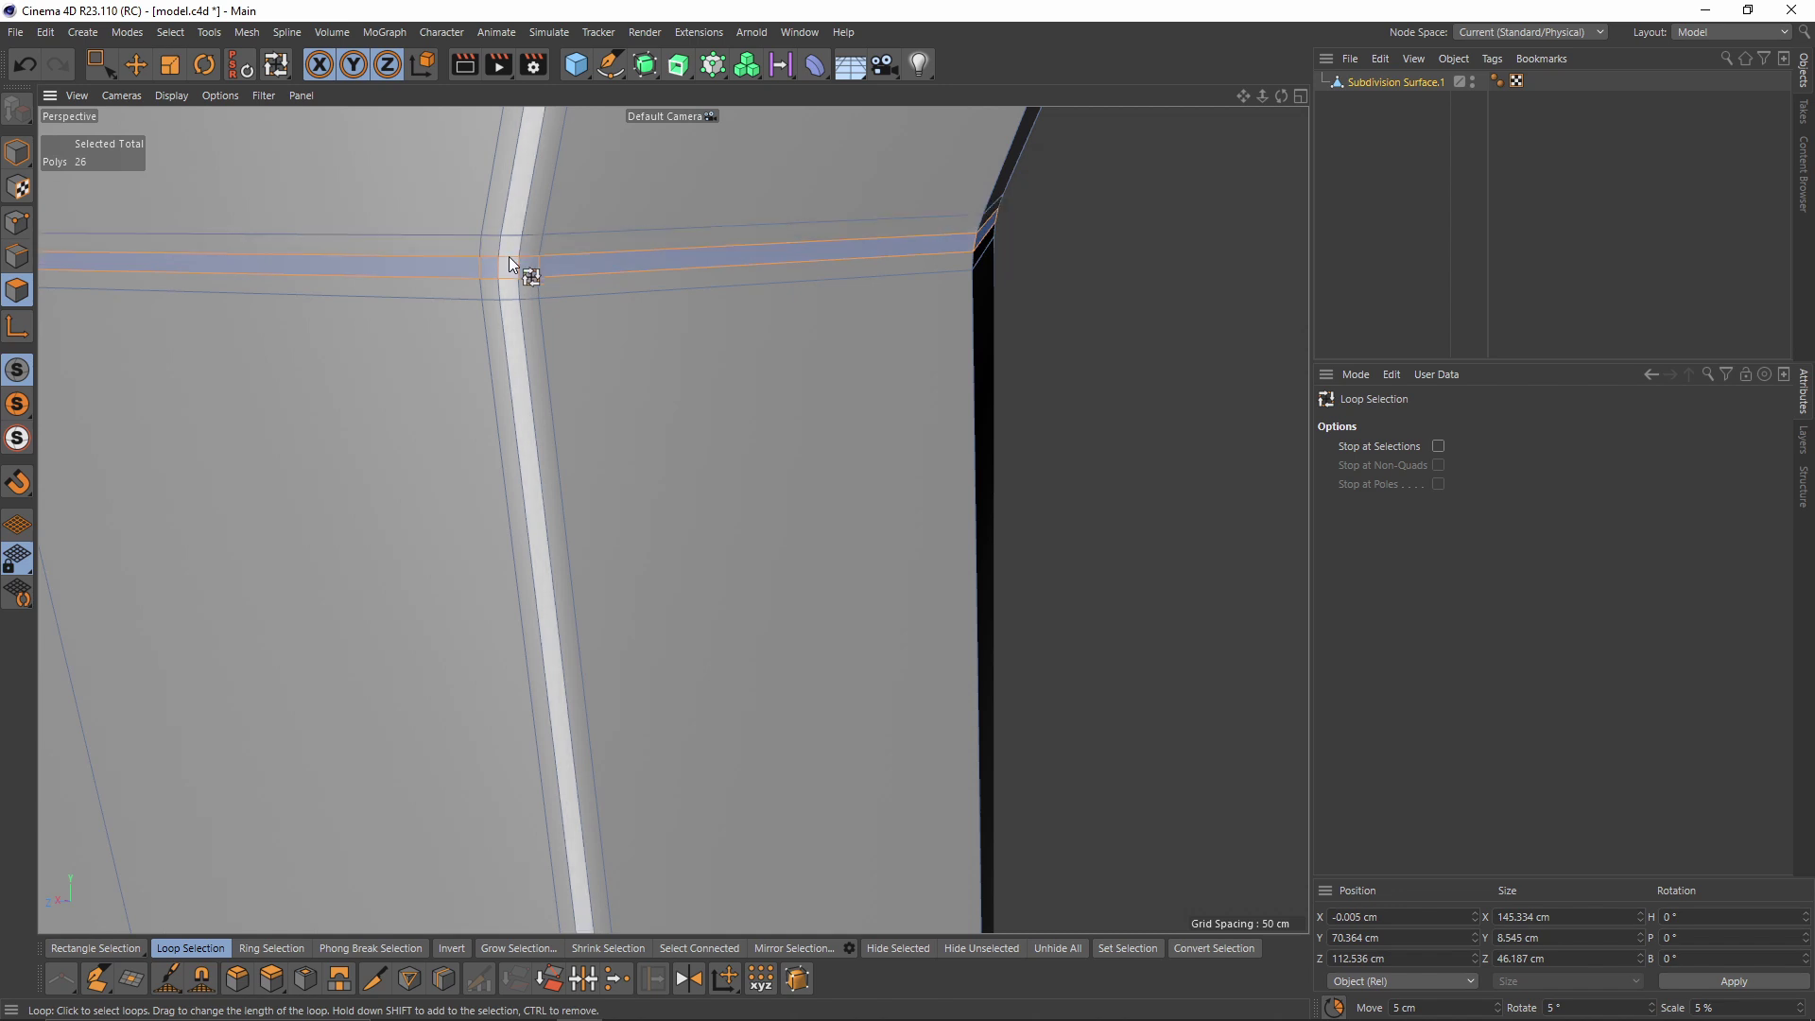
scroll(509, 257, "down", 10)
scroll(674, 560, "up", 8)
left_click(611, 673, "shift")
scroll(610, 673, "down", 8)
Adjust the crowded bevel points at the armrest-backrest corner with the Slide tool in point mode
left_click_drag(899, 555, 605, 539, "alt")
scroll(661, 366, "up", 6)
left_click_drag(963, 396, 365, 238, "alt")
scroll(365, 238, "up", 1)
scroll(565, 298, "up", 8)
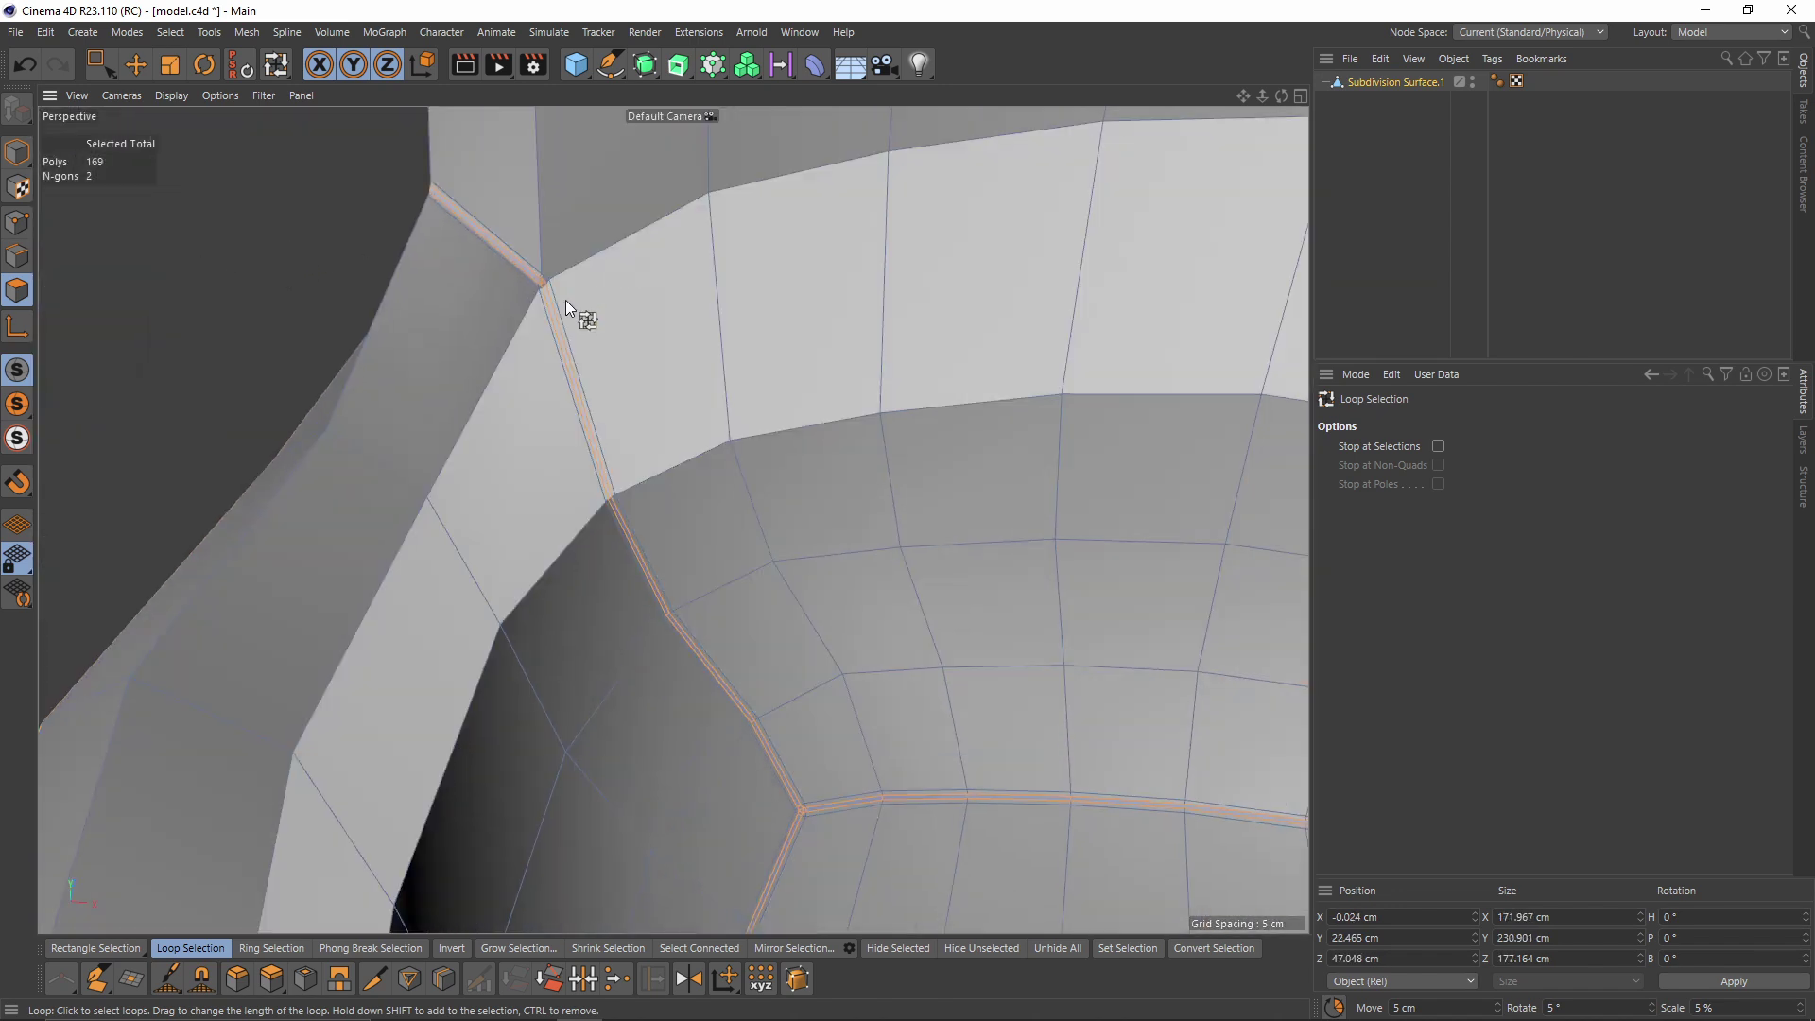
scroll(596, 390, "up", 5)
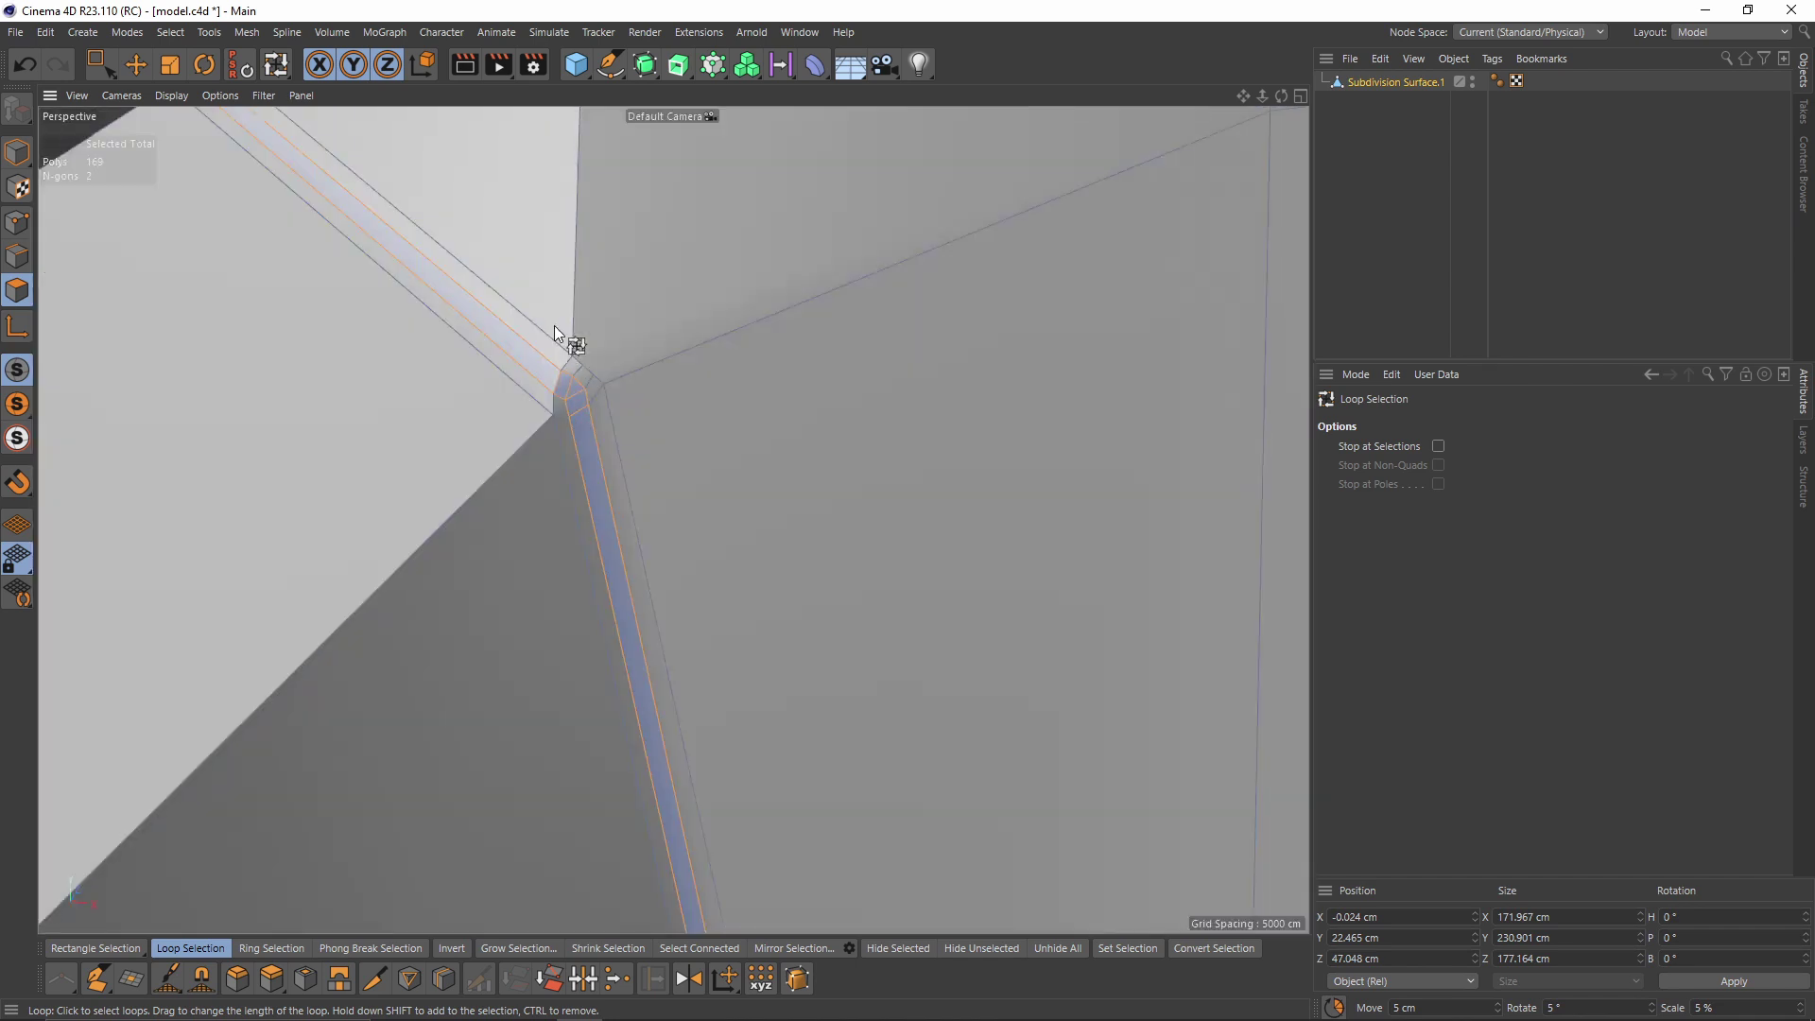
left_click_drag(554, 325, 608, 502, "alt")
key("Return")
key("m")
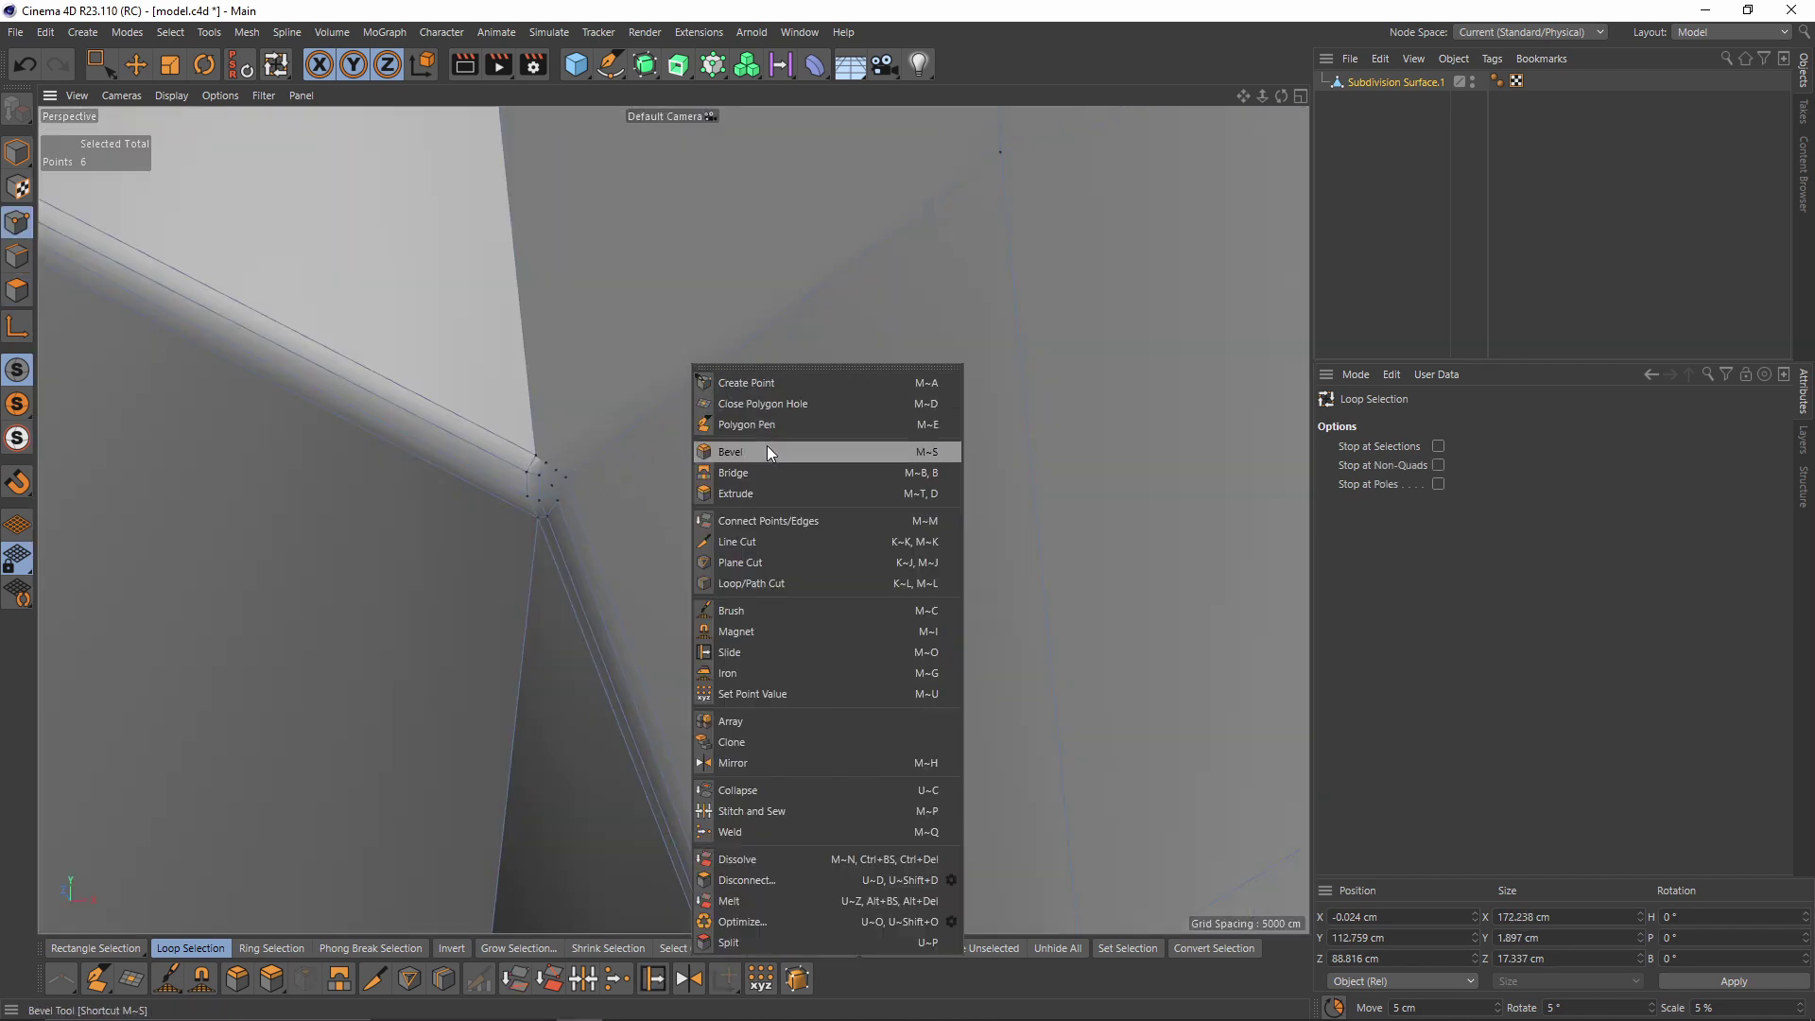
left_click(736, 652)
left_click_drag(622, 554, 592, 518, "alt")
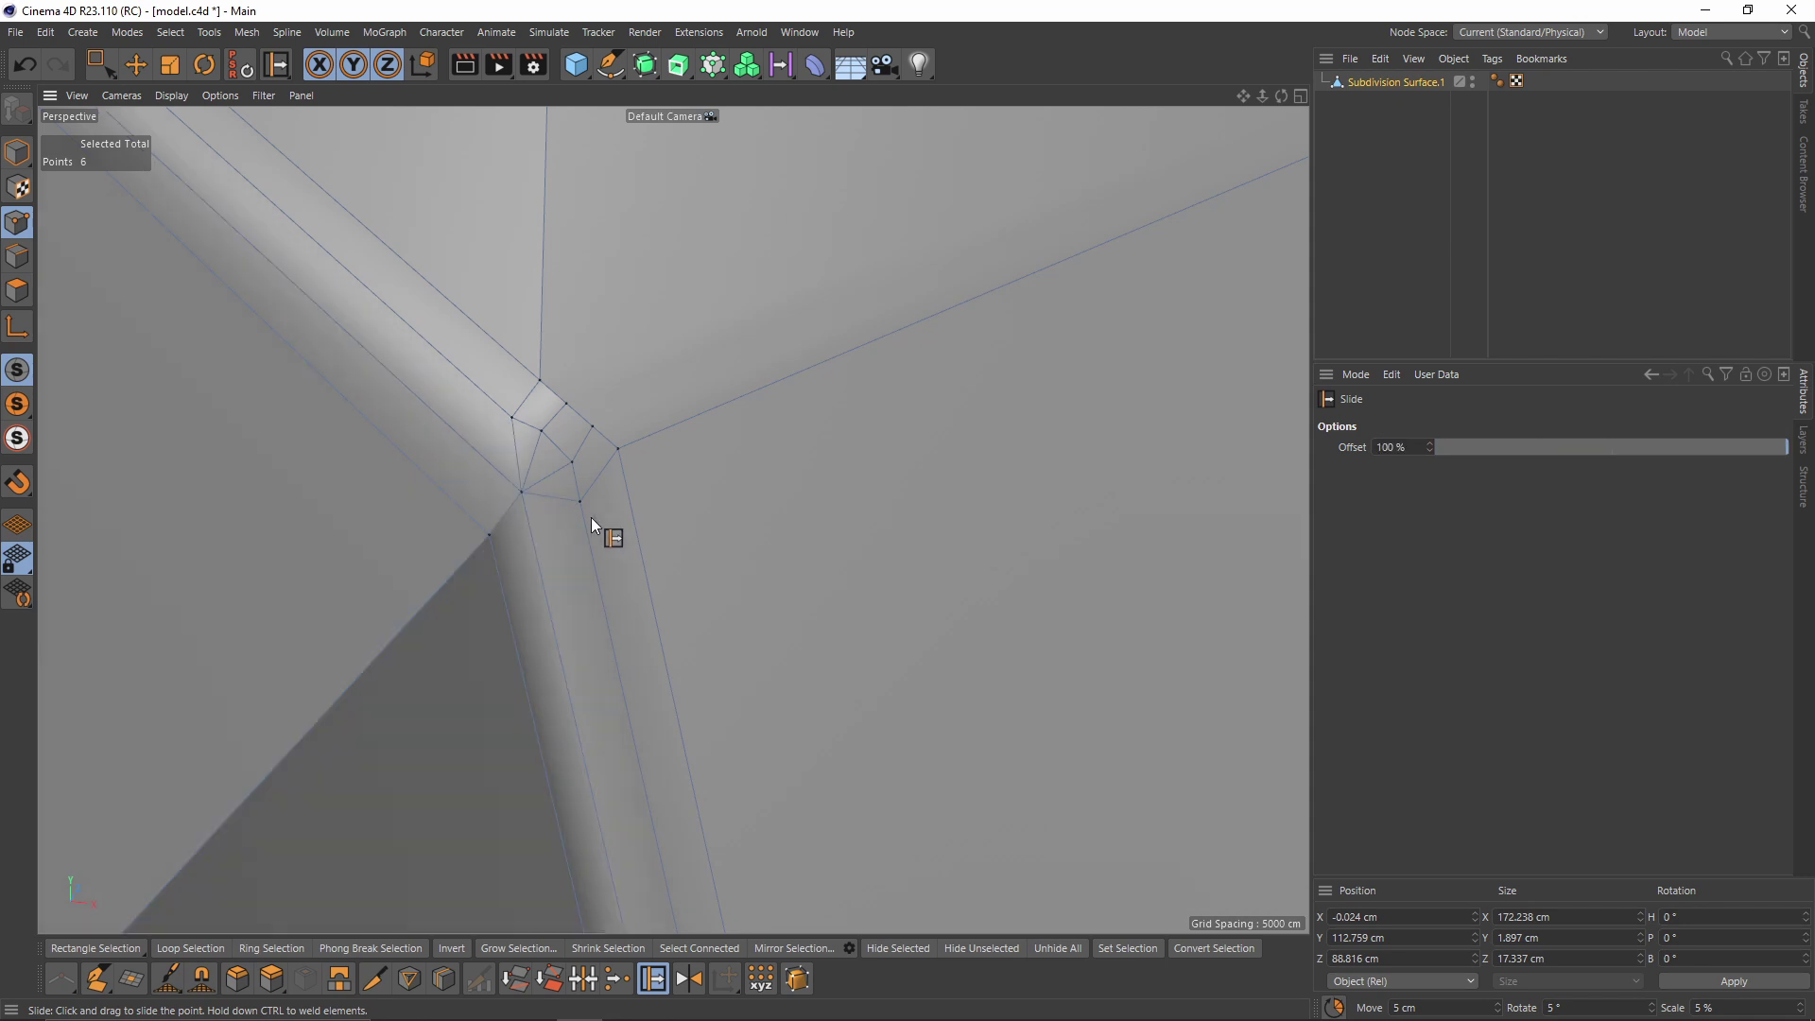
left_click_drag(539, 432, 816, 413, "alt")
scroll(778, 440, "down", 10)
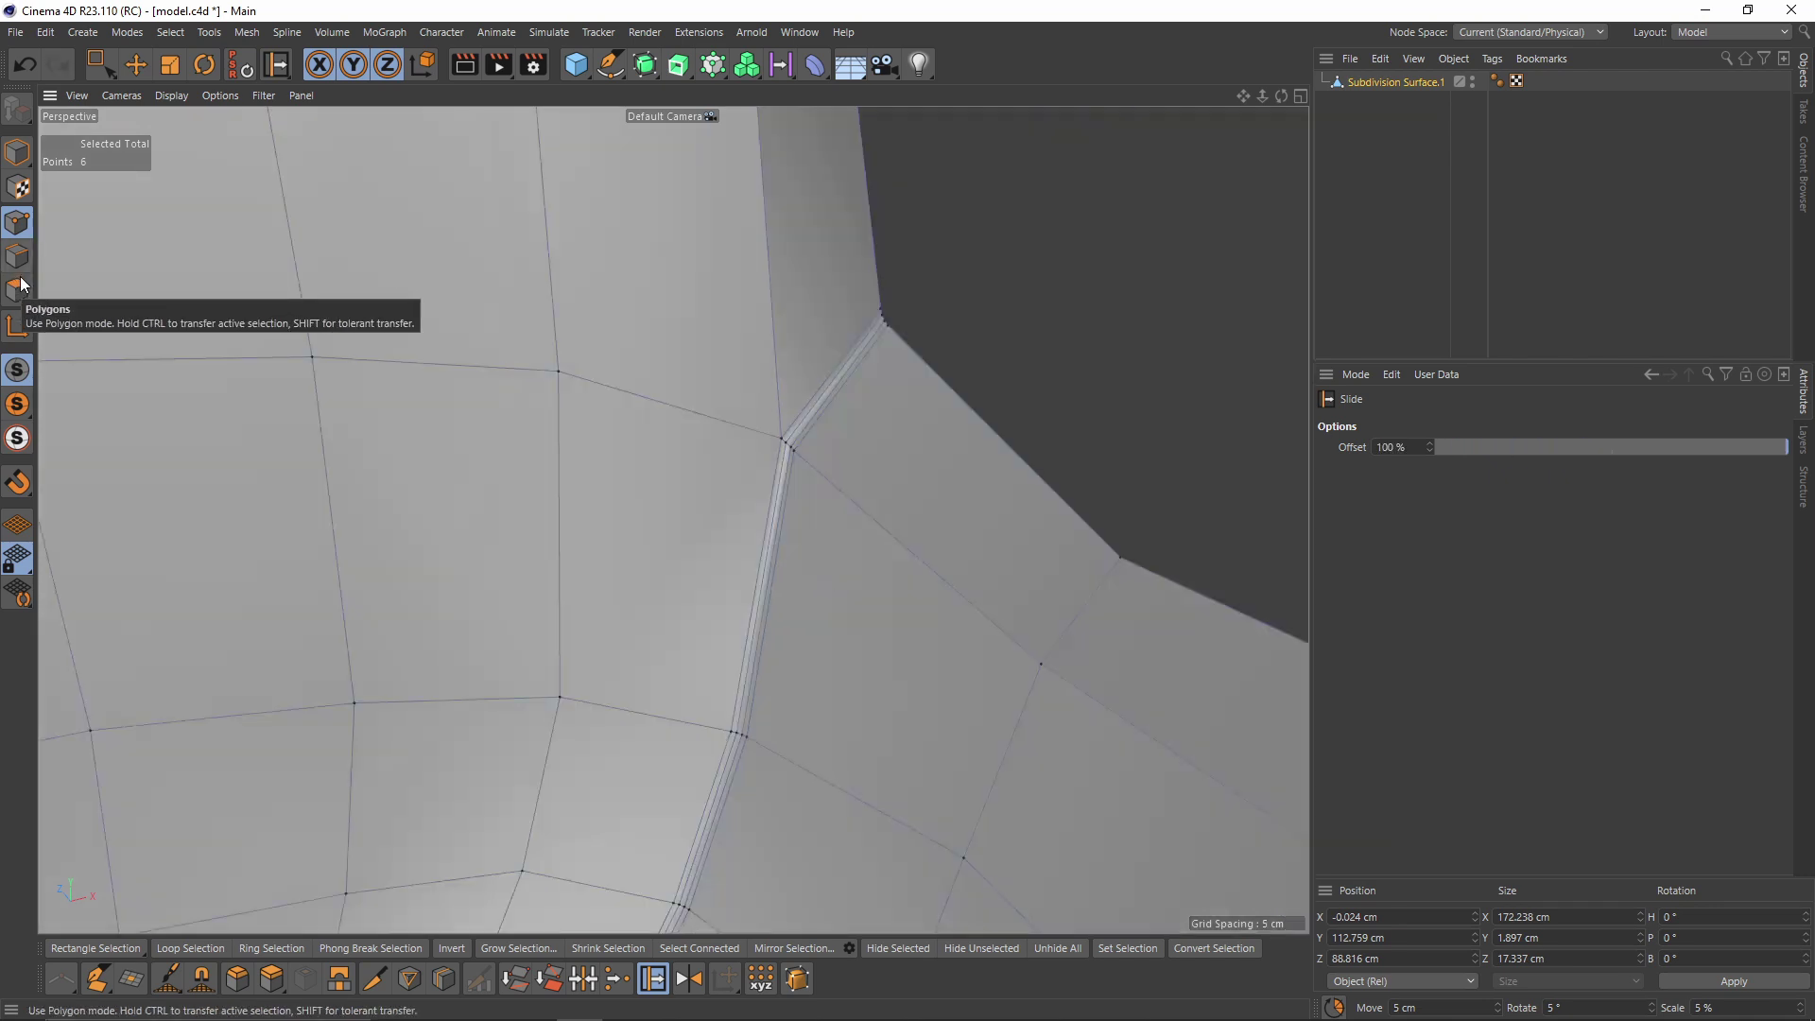
Return to the polygon selection, add the missing seam strip at the armrest-backrest junction with Loop Selection, and select the mesh object
left_click(18, 289)
scroll(876, 421, "down", 5)
scroll(458, 406, "down", 6)
left_click_drag(620, 393, 571, 351, "alt")
scroll(741, 469, "up", 8)
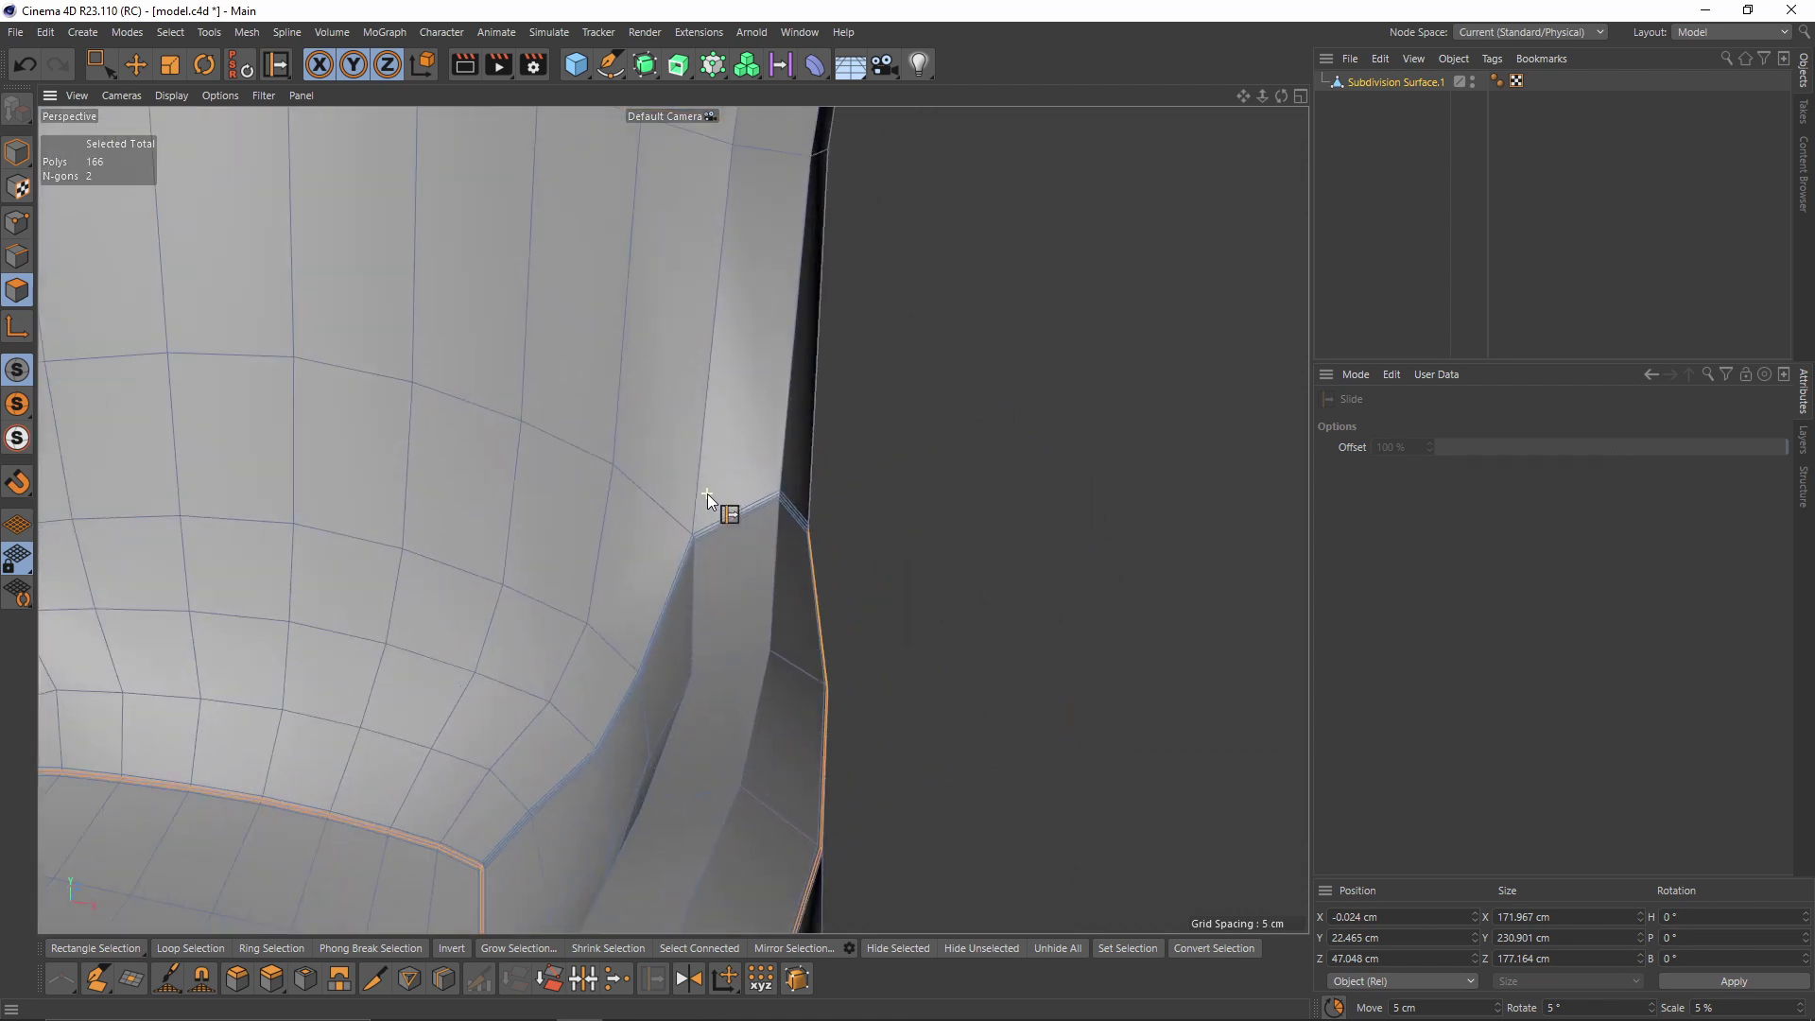
key("u")
key("l")
scroll(747, 515, "up", 5)
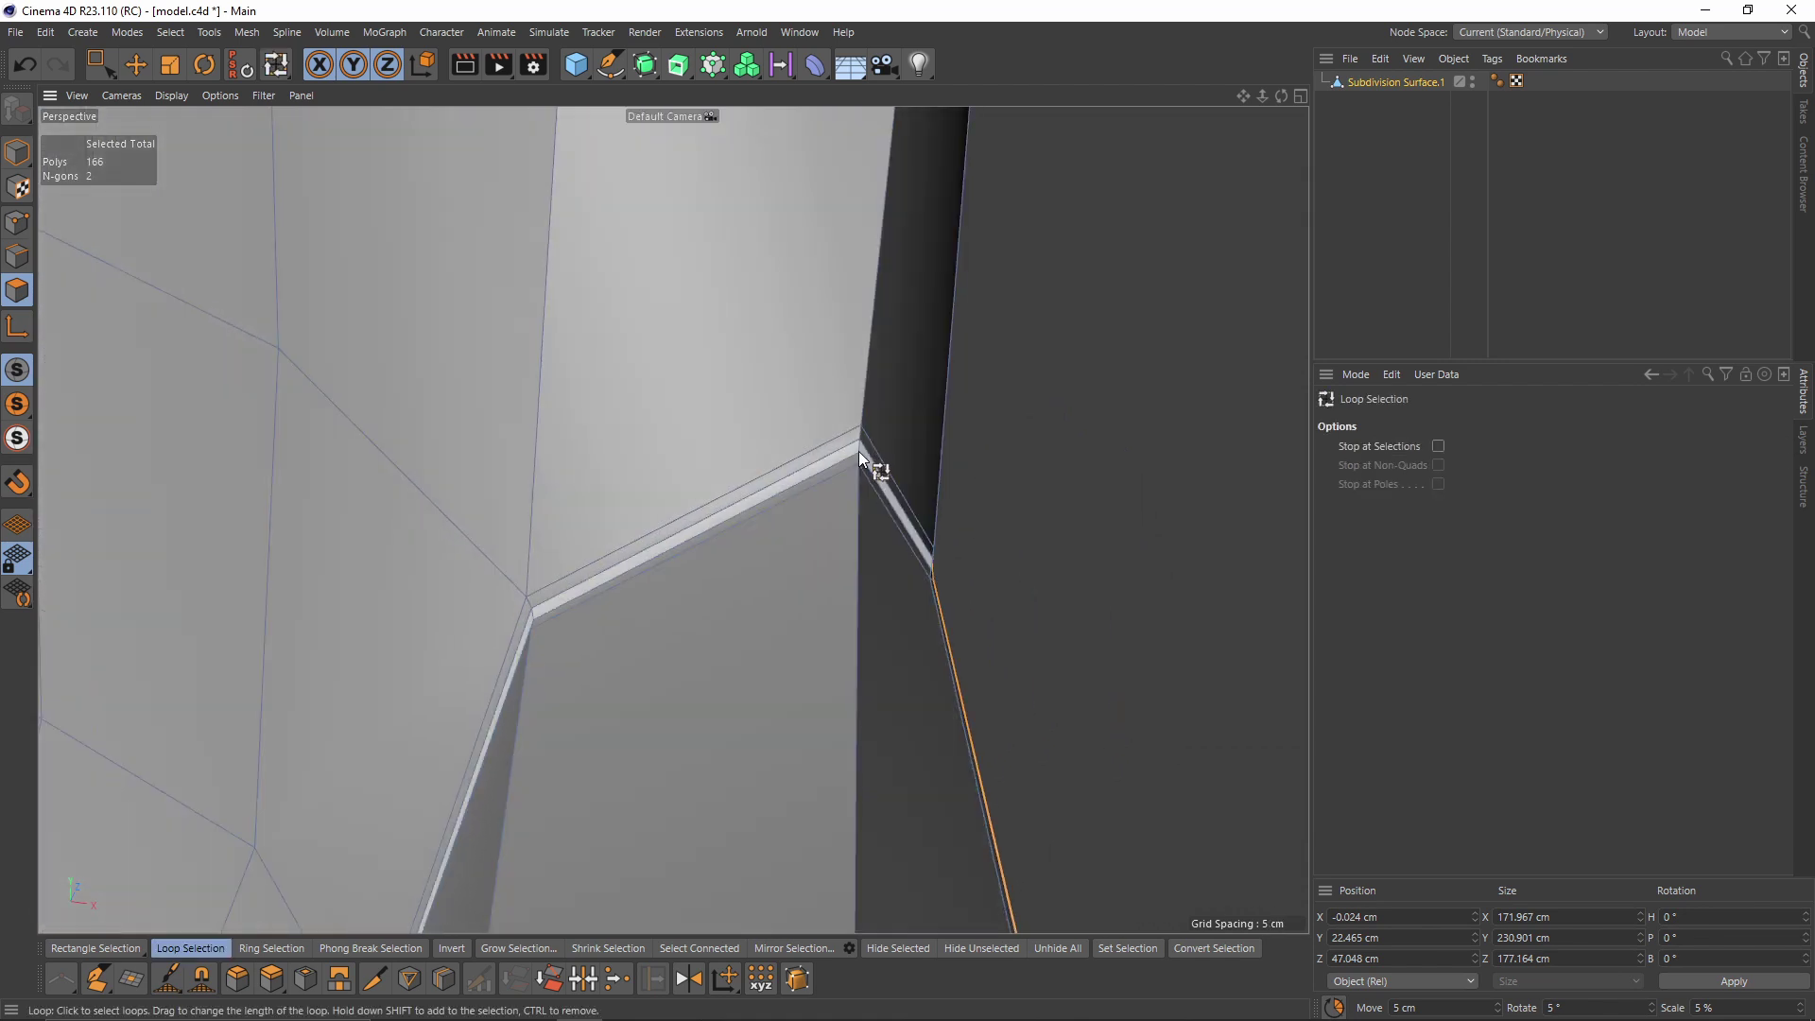
left_click(859, 451, "shift")
scroll(824, 527, "down", 10)
left_click_drag(624, 466, 781, 323, "alt")
scroll(794, 350, "up", 10)
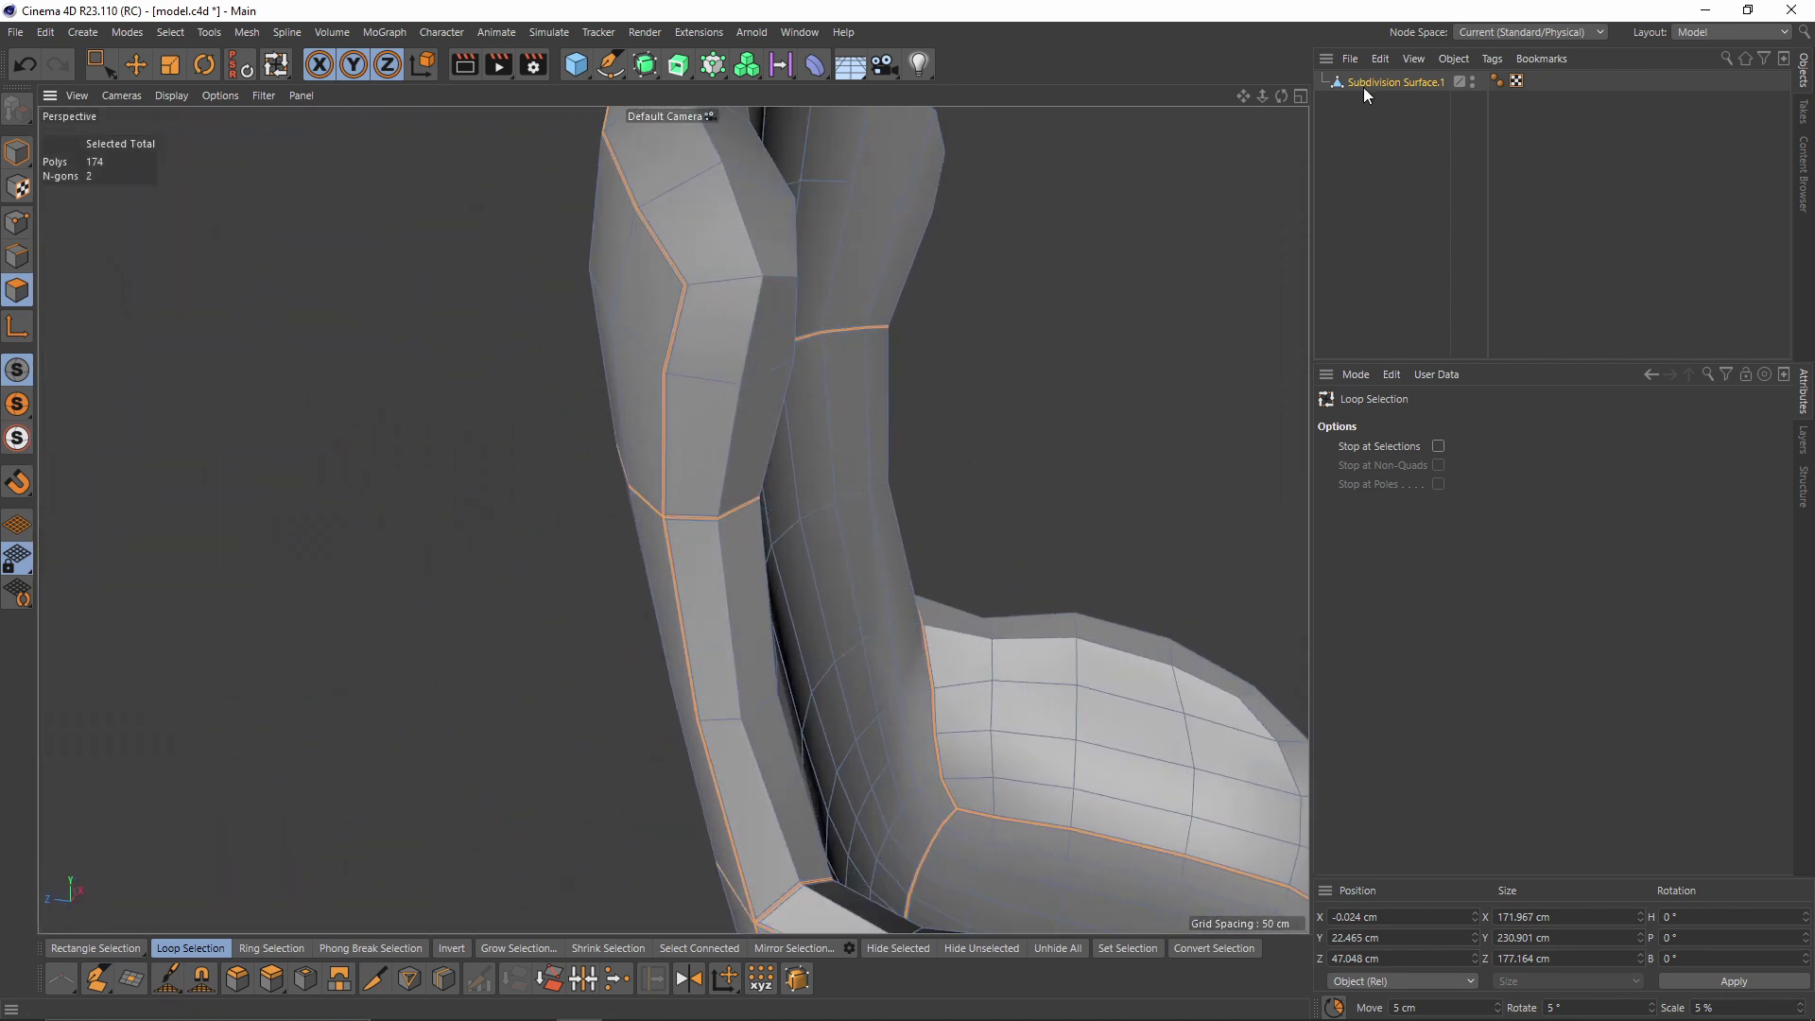
left_click(1370, 85)
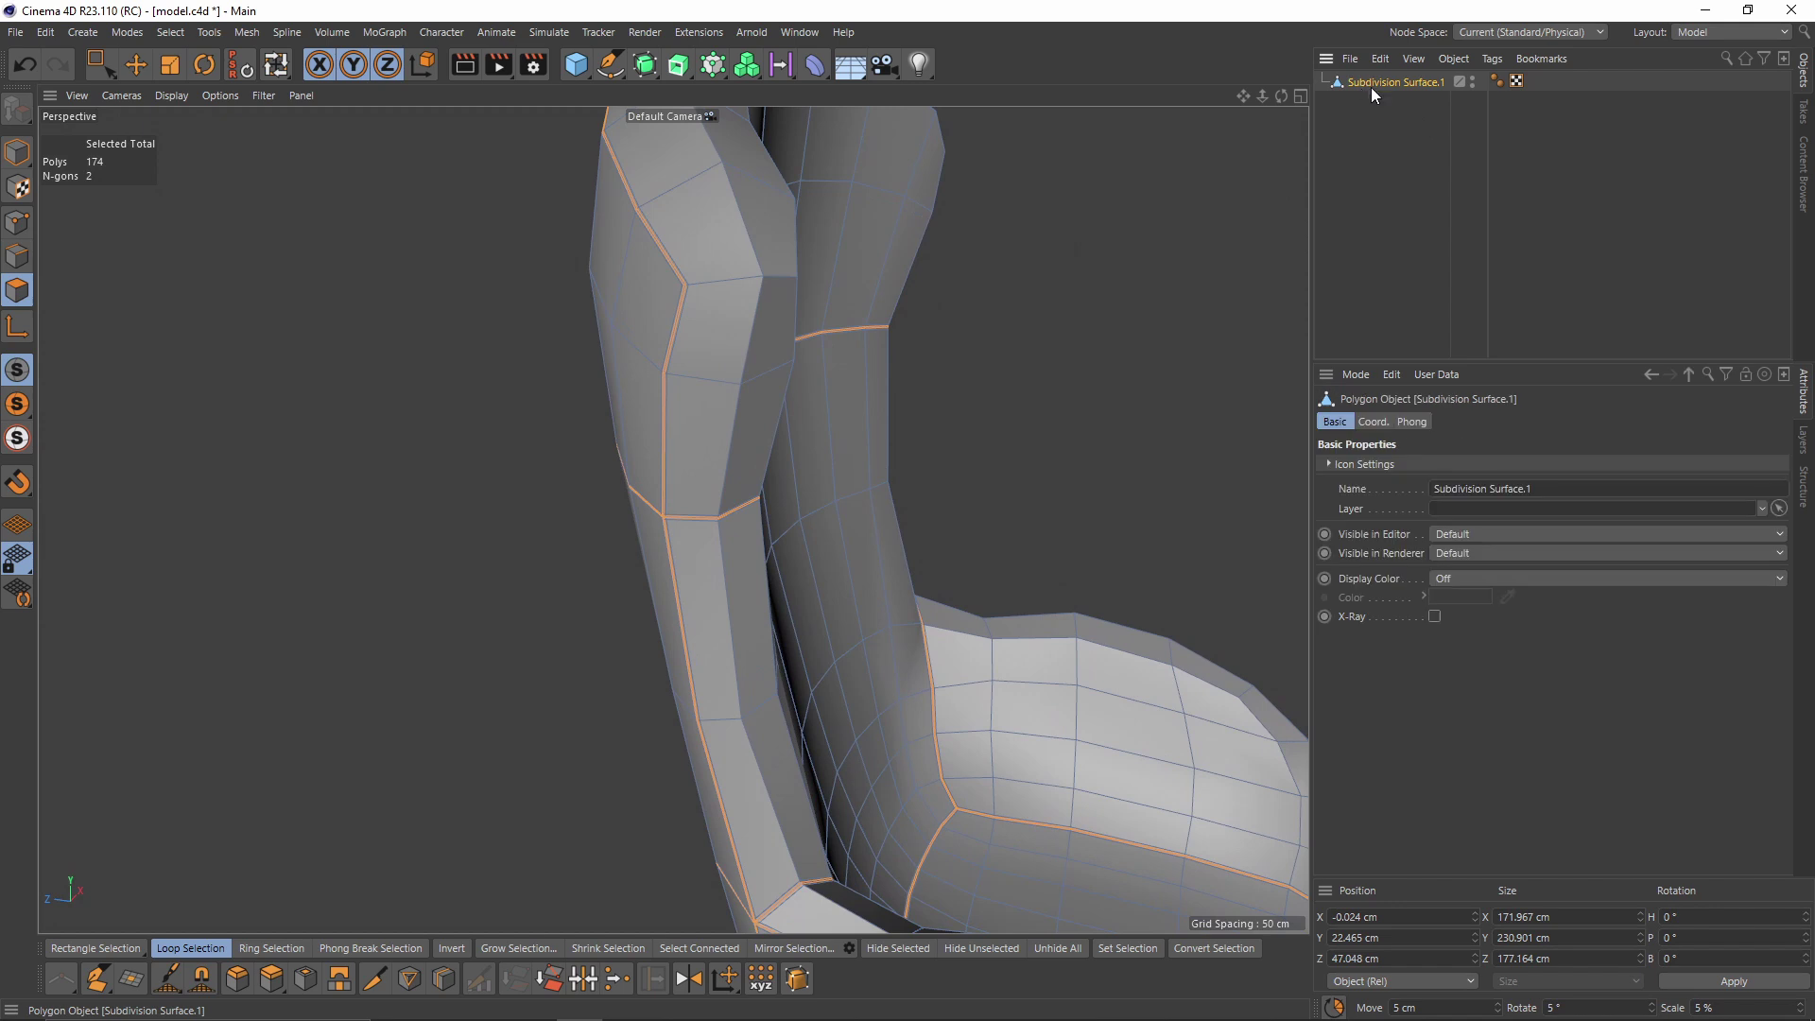
Put the chair mesh under a Subdivision Surface and push the selected seam strips inward with Normal Move
left_click(644, 66, "alt")
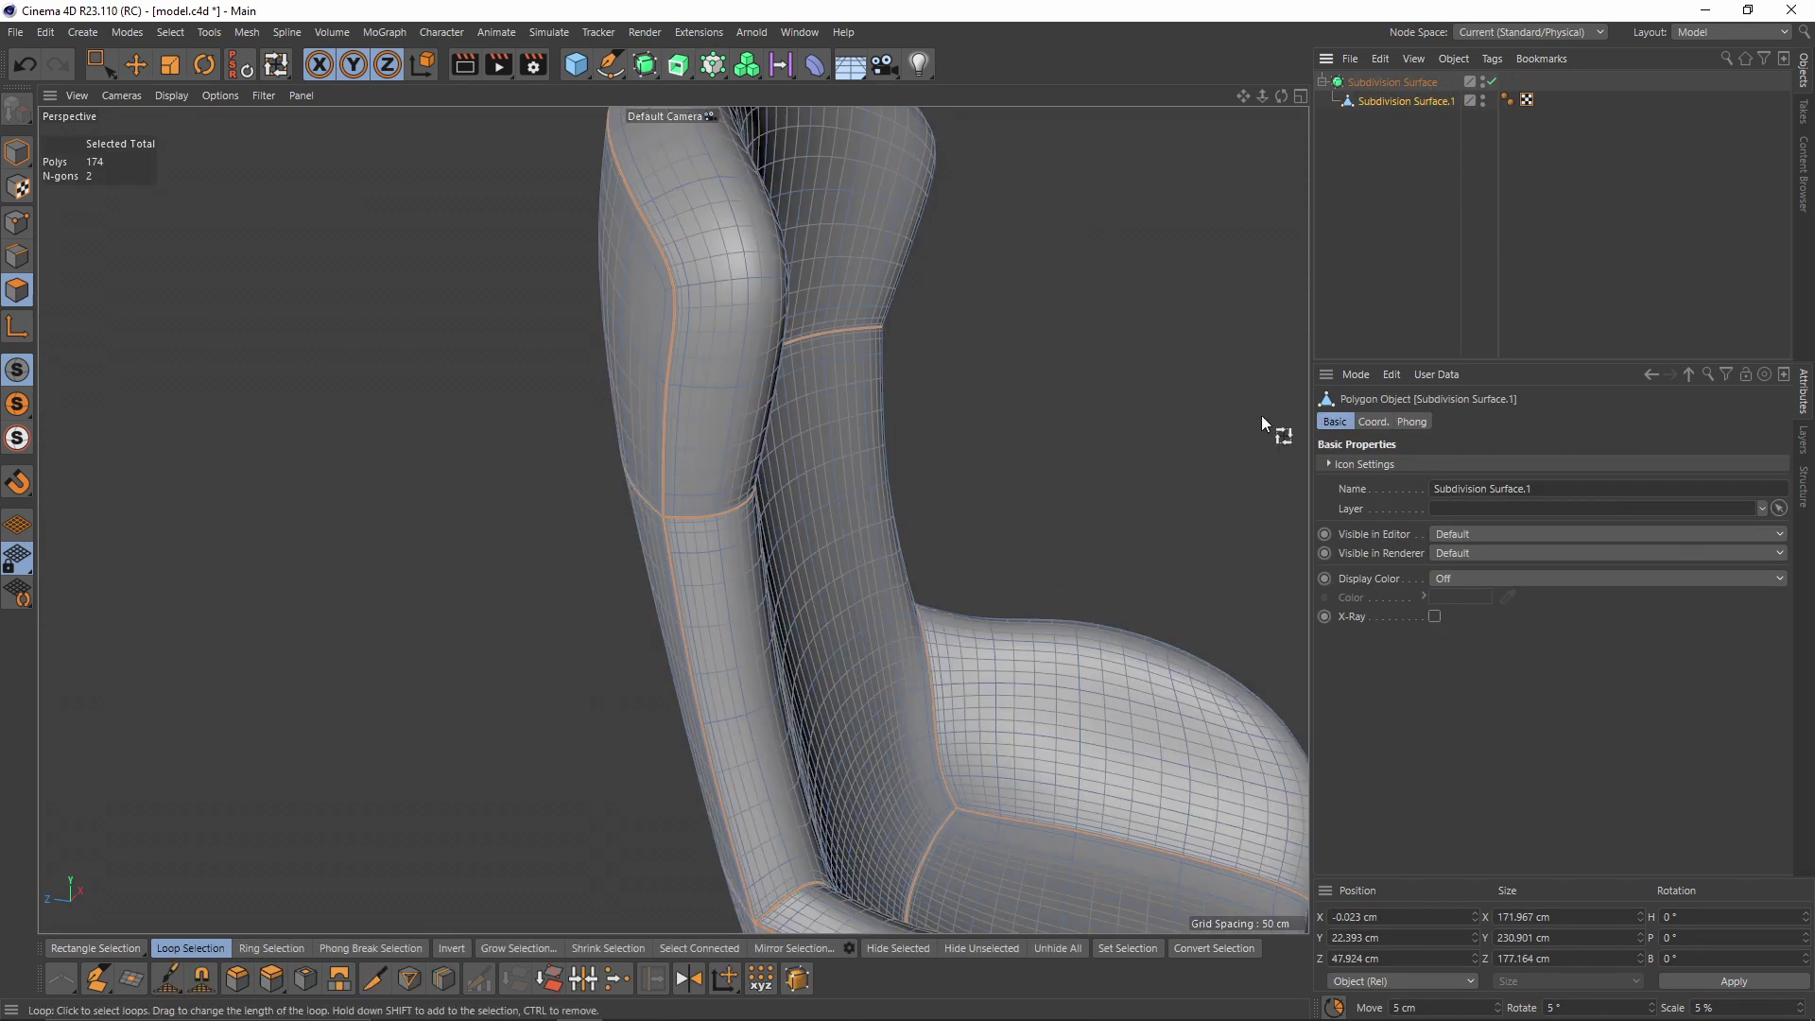
scroll(787, 371, "up", 5)
right_click(893, 515)
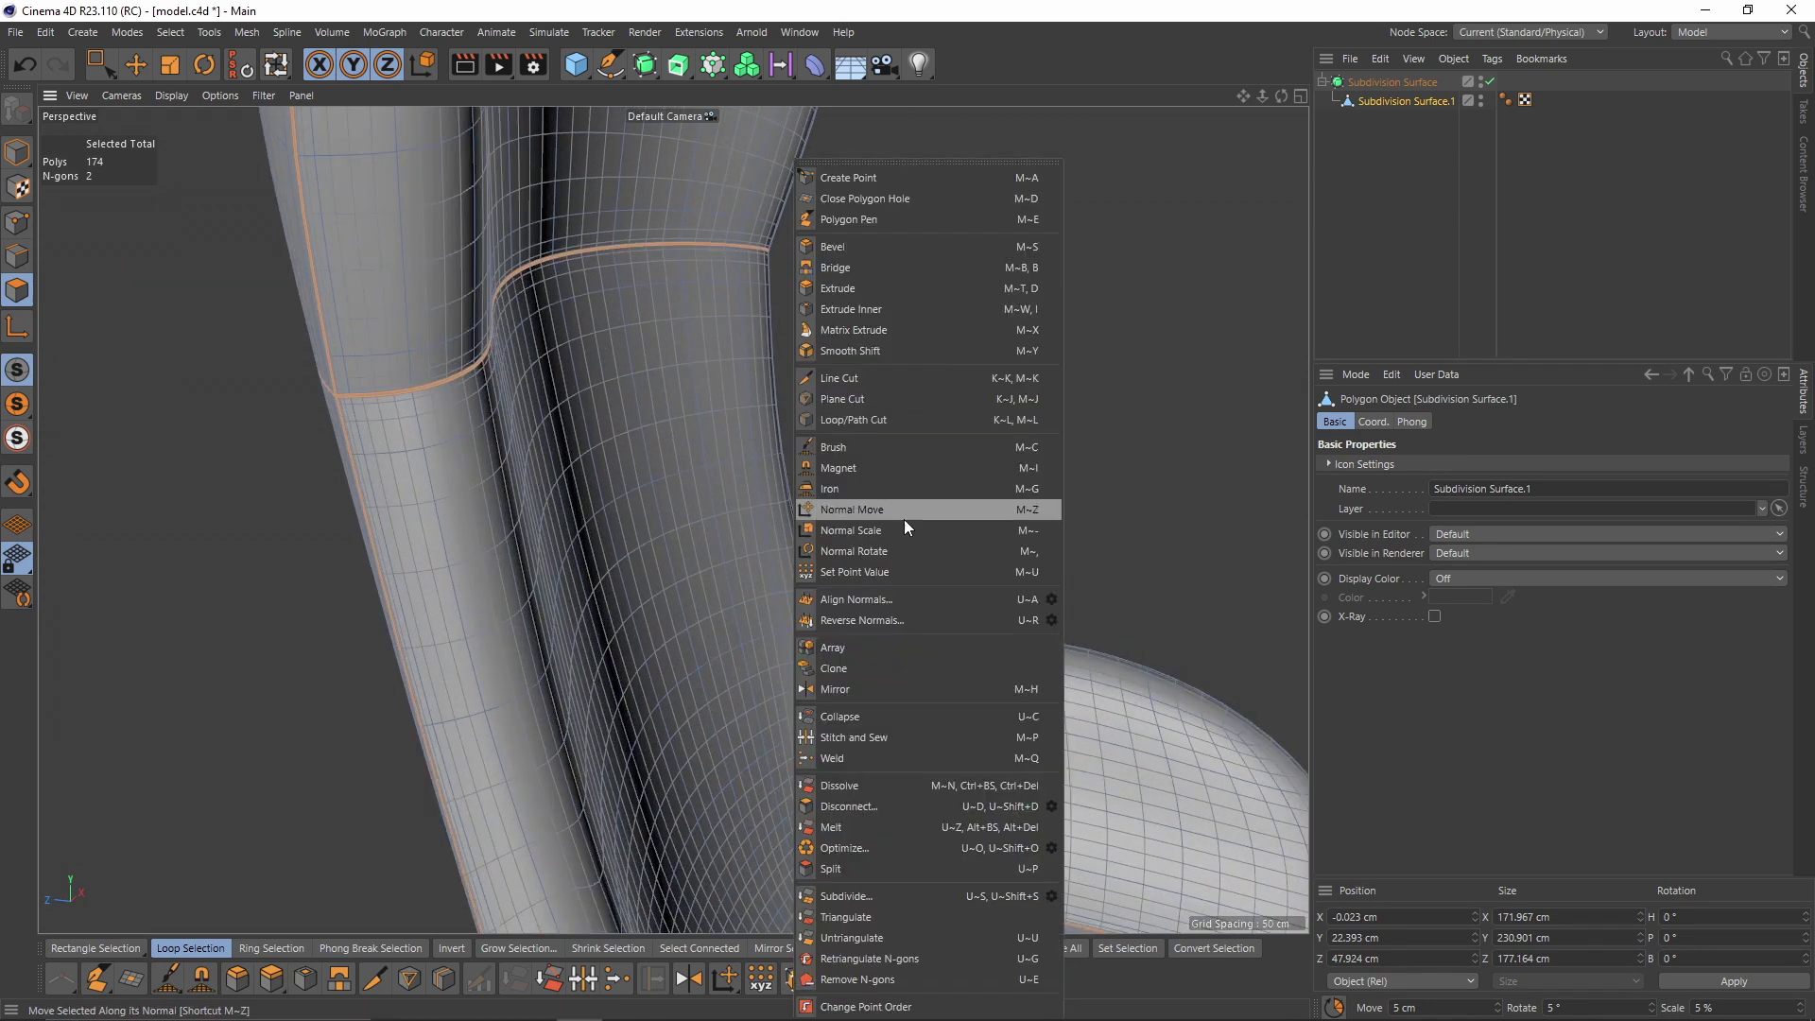
left_click(883, 516)
left_click_drag(610, 418, 717, 375, "alt")
scroll(667, 401, "up", 3)
left_click_drag(1427, 465, 1435, 425)
Set the viewport display to Gouraud Shading, check the grooves with the chair deselected, and restore the mesh selection
left_click(1569, 299)
scroll(860, 234, "down", 7)
left_click_drag(860, 234, 745, 397, "alt")
scroll(921, 541, "up", 2)
key("n")
key("a")
scroll(763, 280, "up", 7)
key("ctrl+z")
key("ctrl+z")
With the subdivision off, select the four central polygons in the seam groove below the headrest
left_click_drag(911, 326, 704, 378, "alt")
scroll(664, 376, "up", 6)
key("e")
left_click(608, 357)
scroll(737, 369, "up", 6)
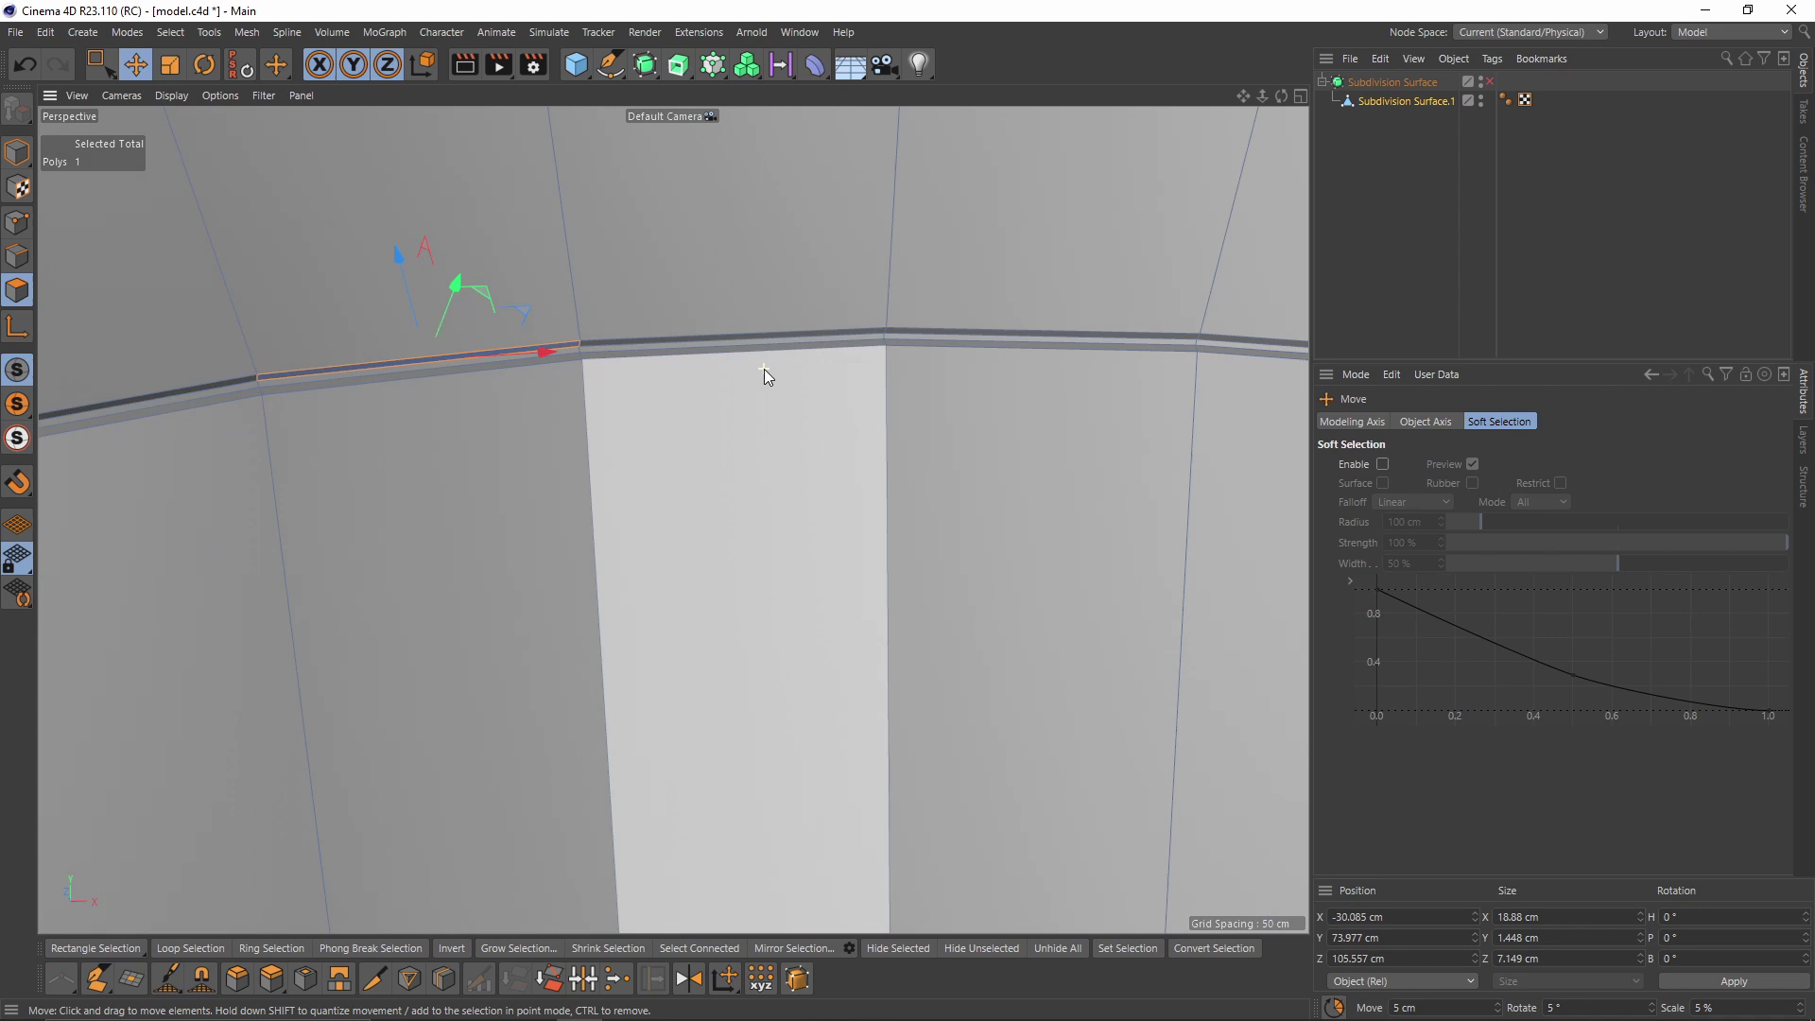
left_click(718, 338)
left_click(512, 346, "shift")
middle_click_drag(1137, 341, 823, 354, "alt")
left_click(825, 350, "shift")
left_click(1064, 362, "shift")
Move the four selected seam polygons back along Z to deepen the crease below the headrest
scroll(1031, 370, "down", 8)
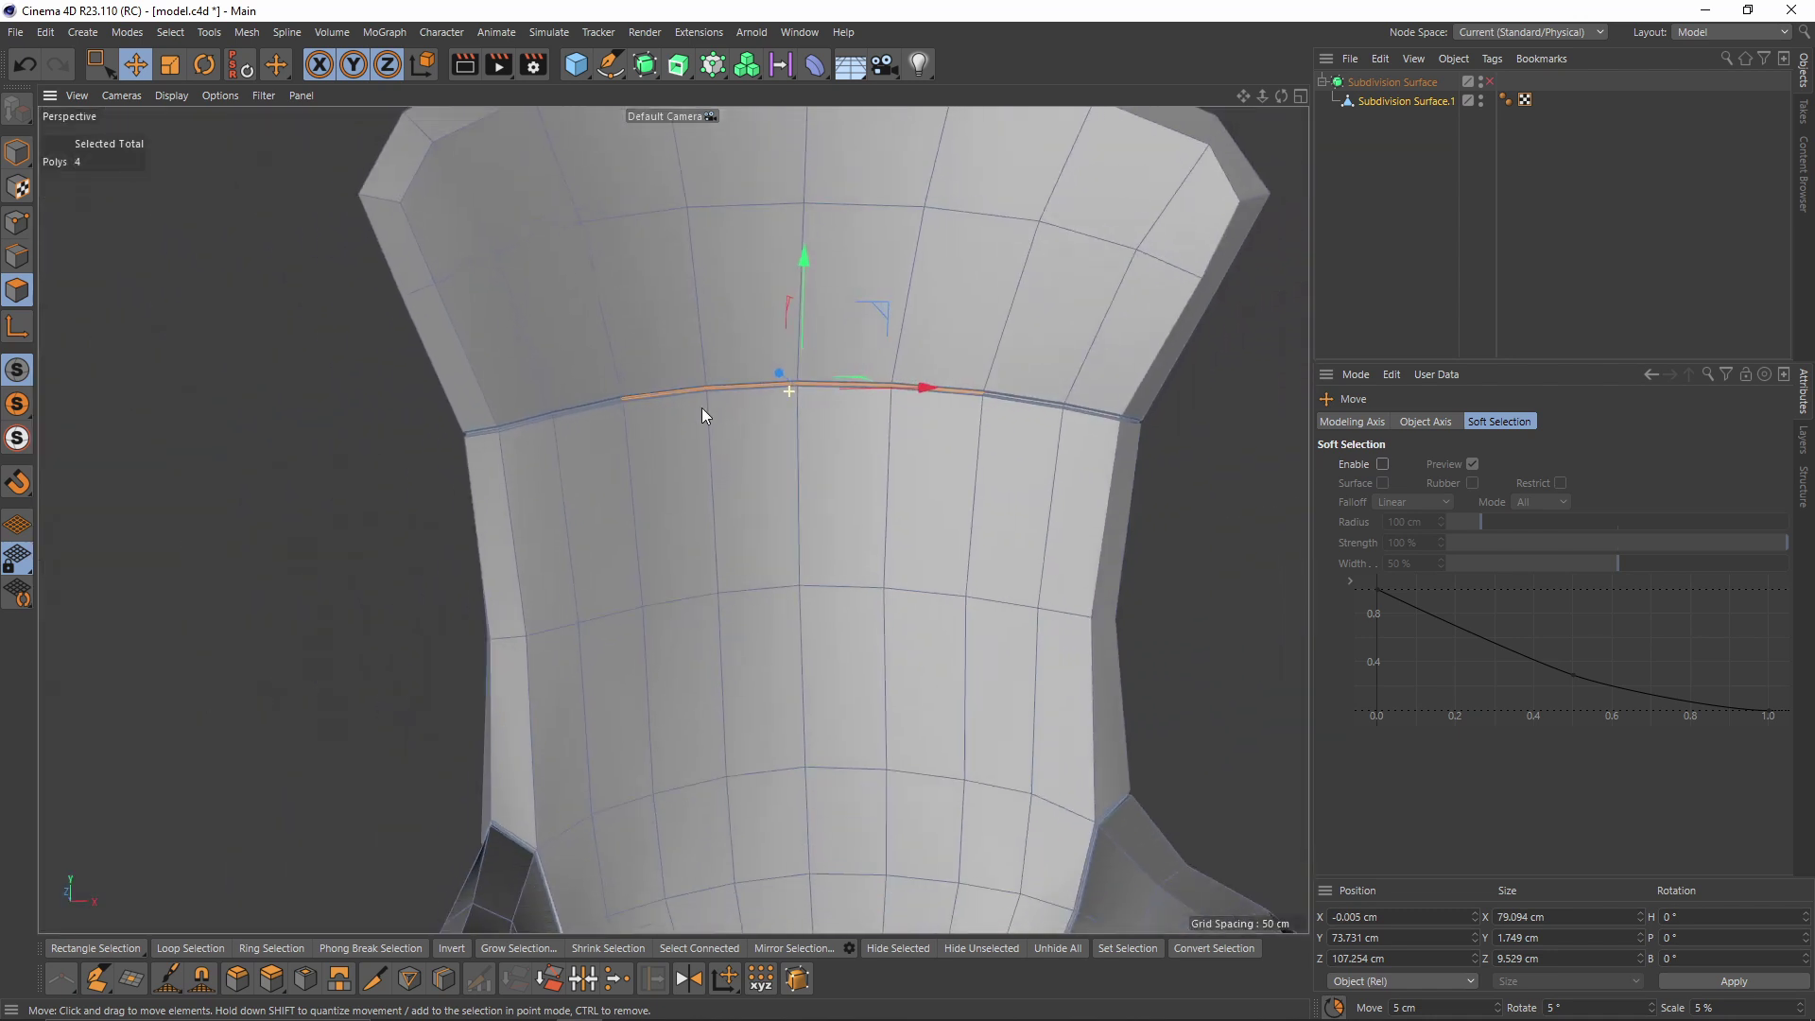
left_click_drag(604, 361, 789, 389, "alt")
scroll(789, 389, "up", 3)
scroll(733, 398, "up", 3)
key("q")
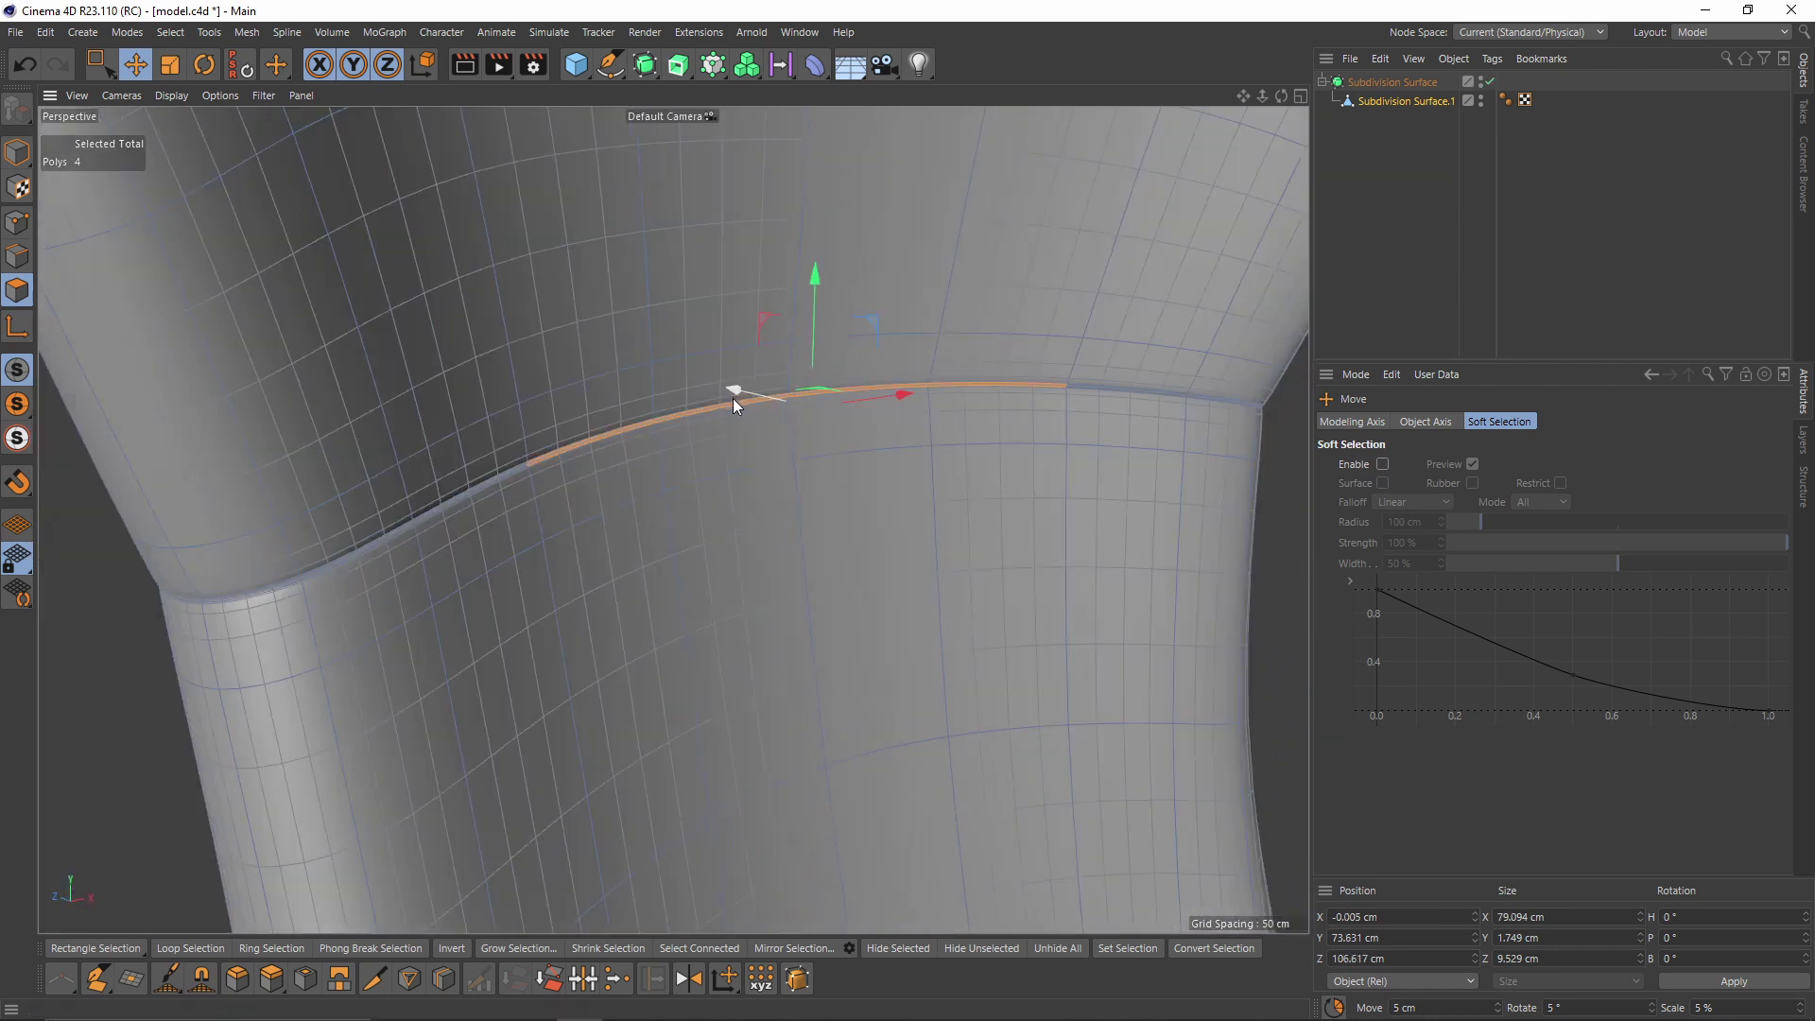
left_click_drag(852, 310, 819, 423, "alt")
mouse_move(724, 331)
left_mouse_down()
mouse_move(695, 317)
mouse_move(706, 327)
left_mouse_up()
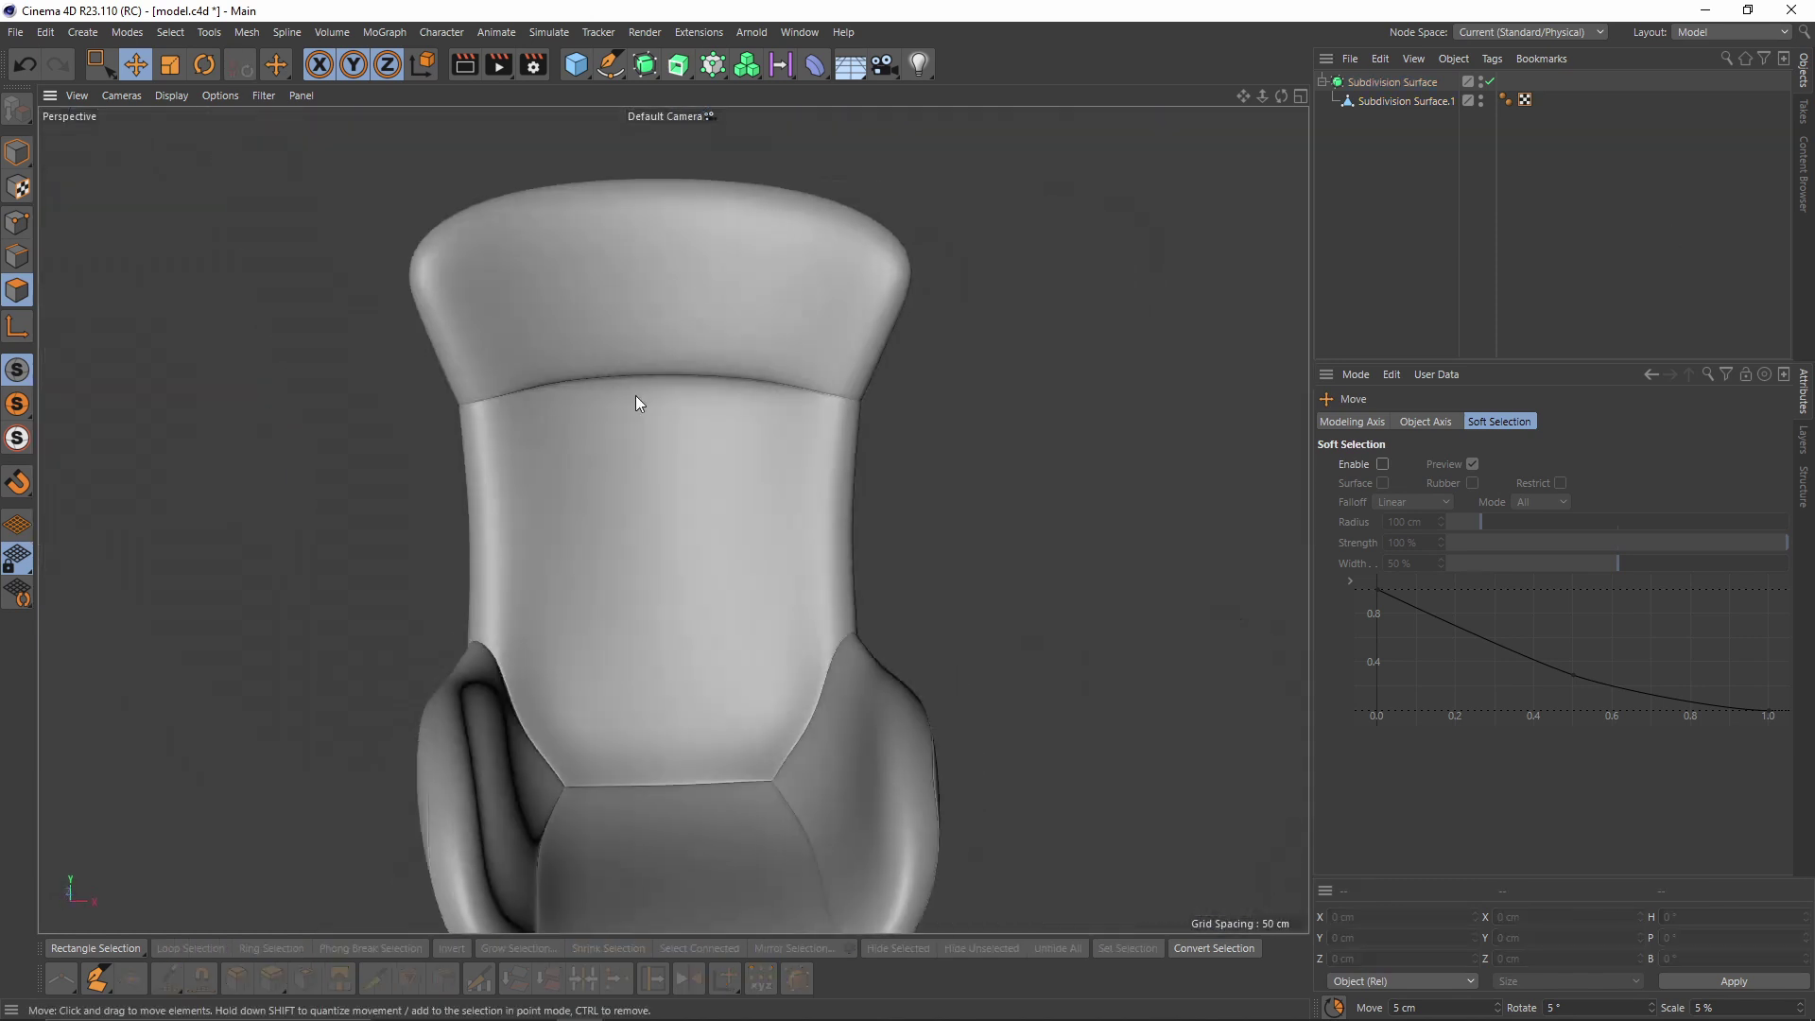
scroll(635, 395, "up", 5)
left_click_drag(700, 348, 608, 340, "alt")
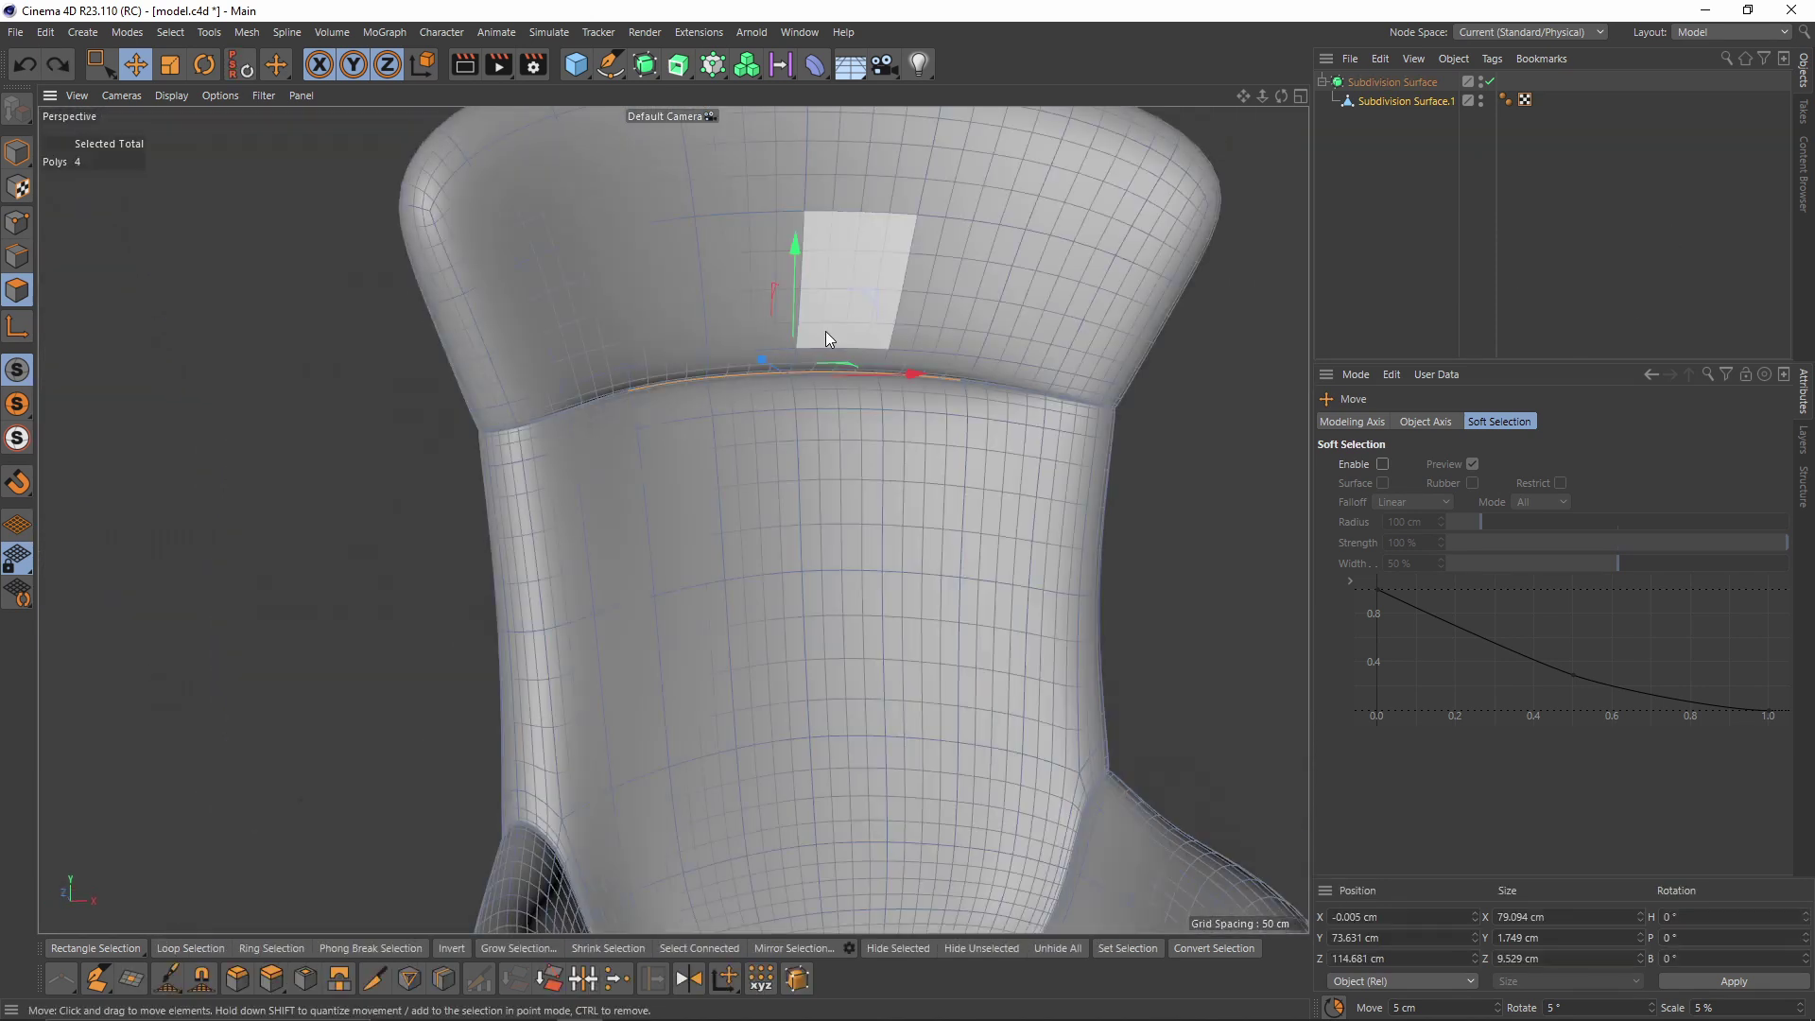
scroll(770, 402, "up", 5)
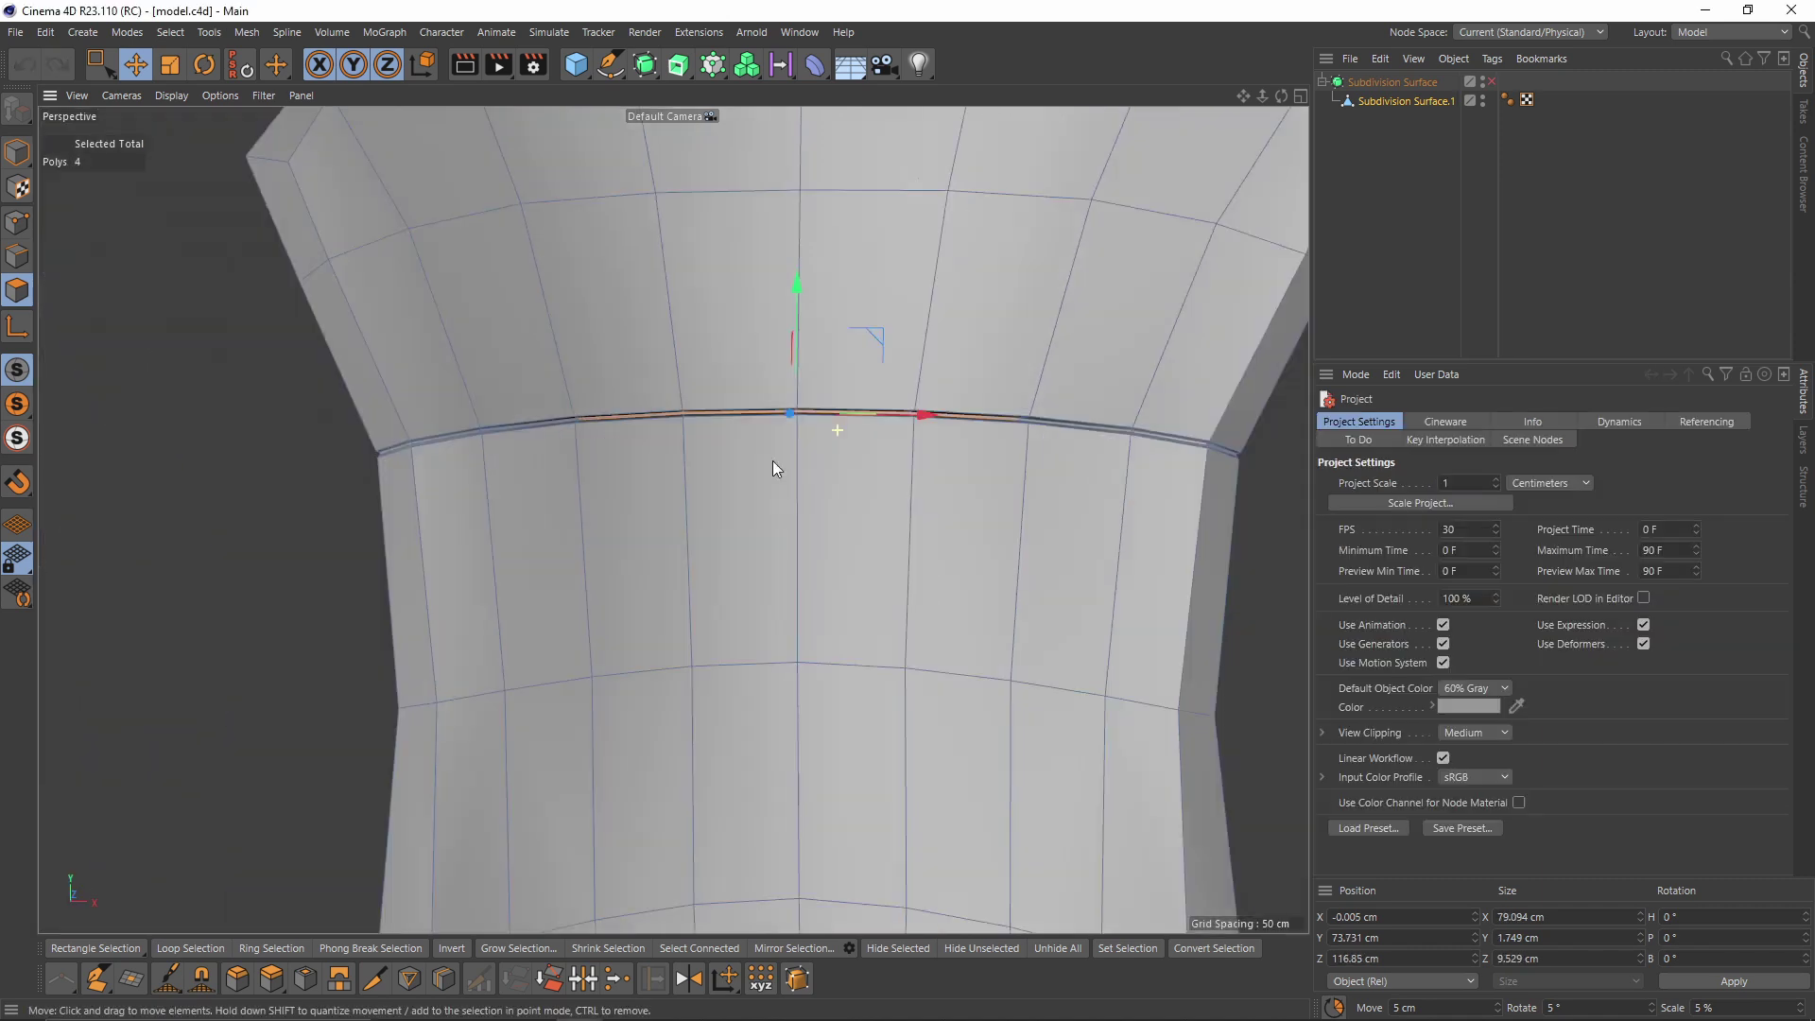
Re-enable the Subdivision Surface and clear the object selection to show the smoothed chair
right_click_drag(773, 461, 690, 487, "alt")
left_click(1492, 82)
left_click(1428, 218)
right_click_drag(1059, 369, 821, 452, "alt")
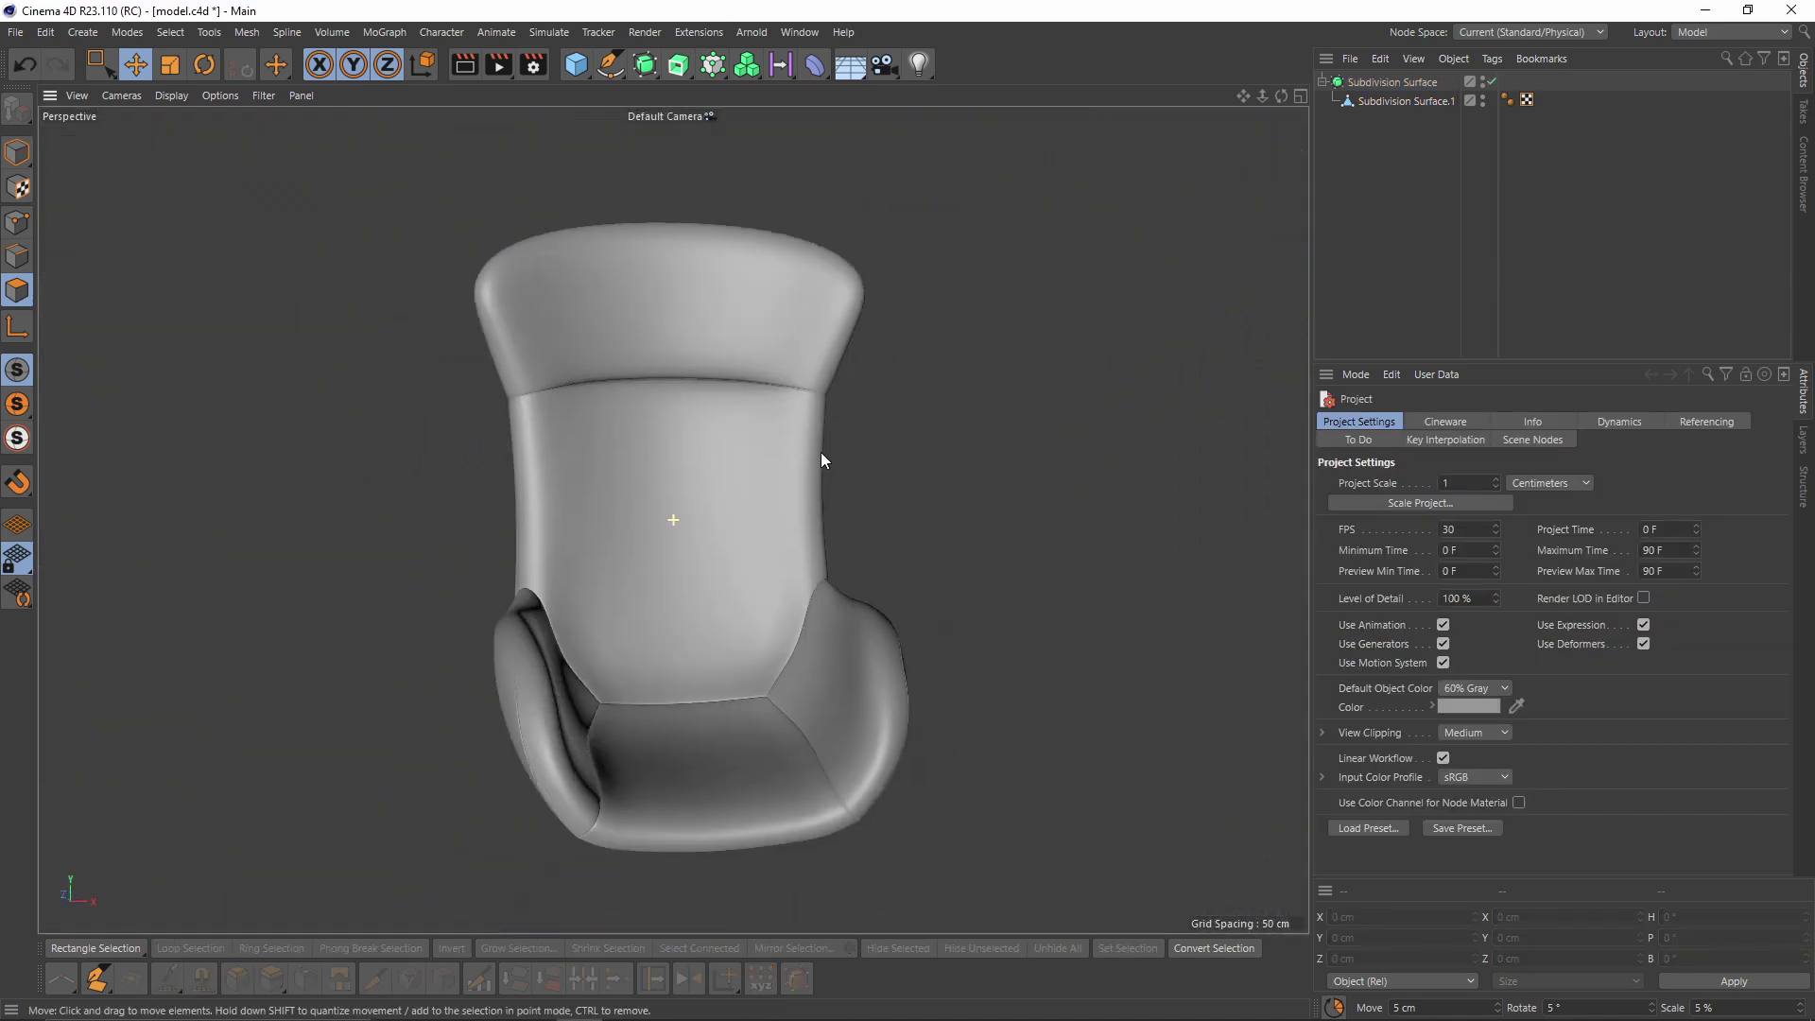
left_click_drag(821, 451, 786, 484, "alt")
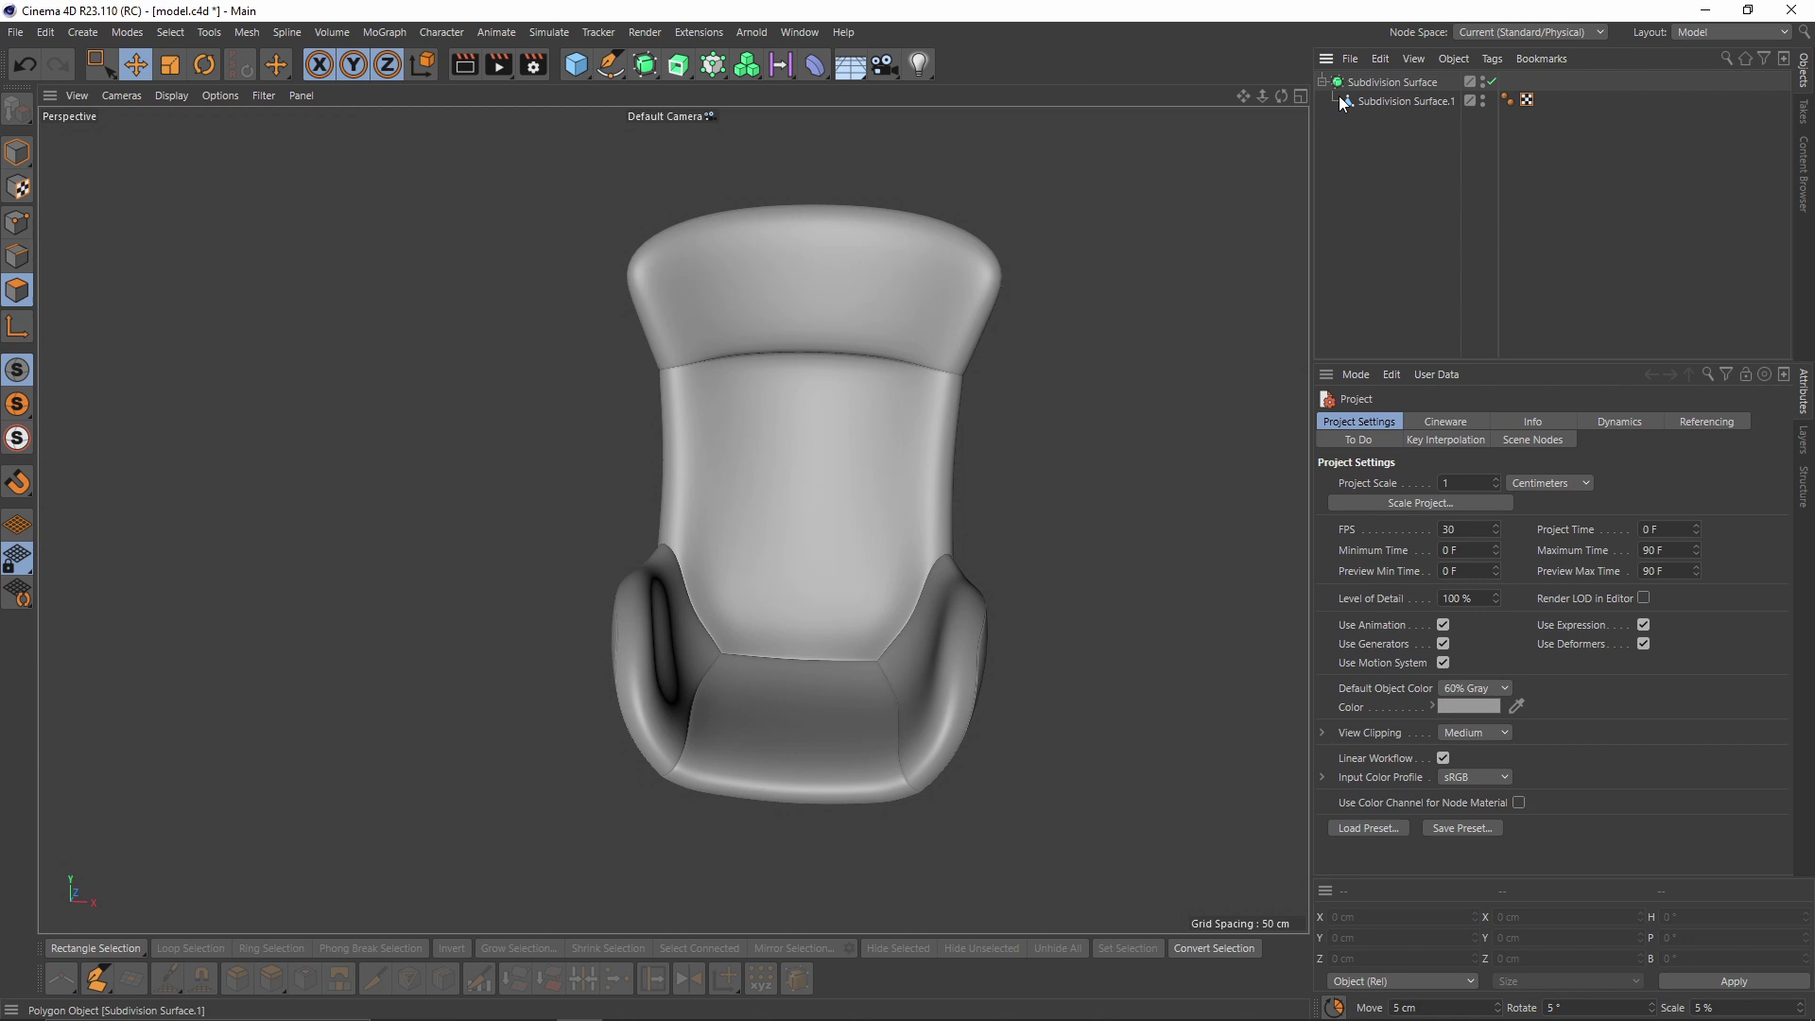
Add an FFD deformer as a child of the chair mesh
left_click(1345, 100)
left_click_drag(819, 60, 1248, 125)
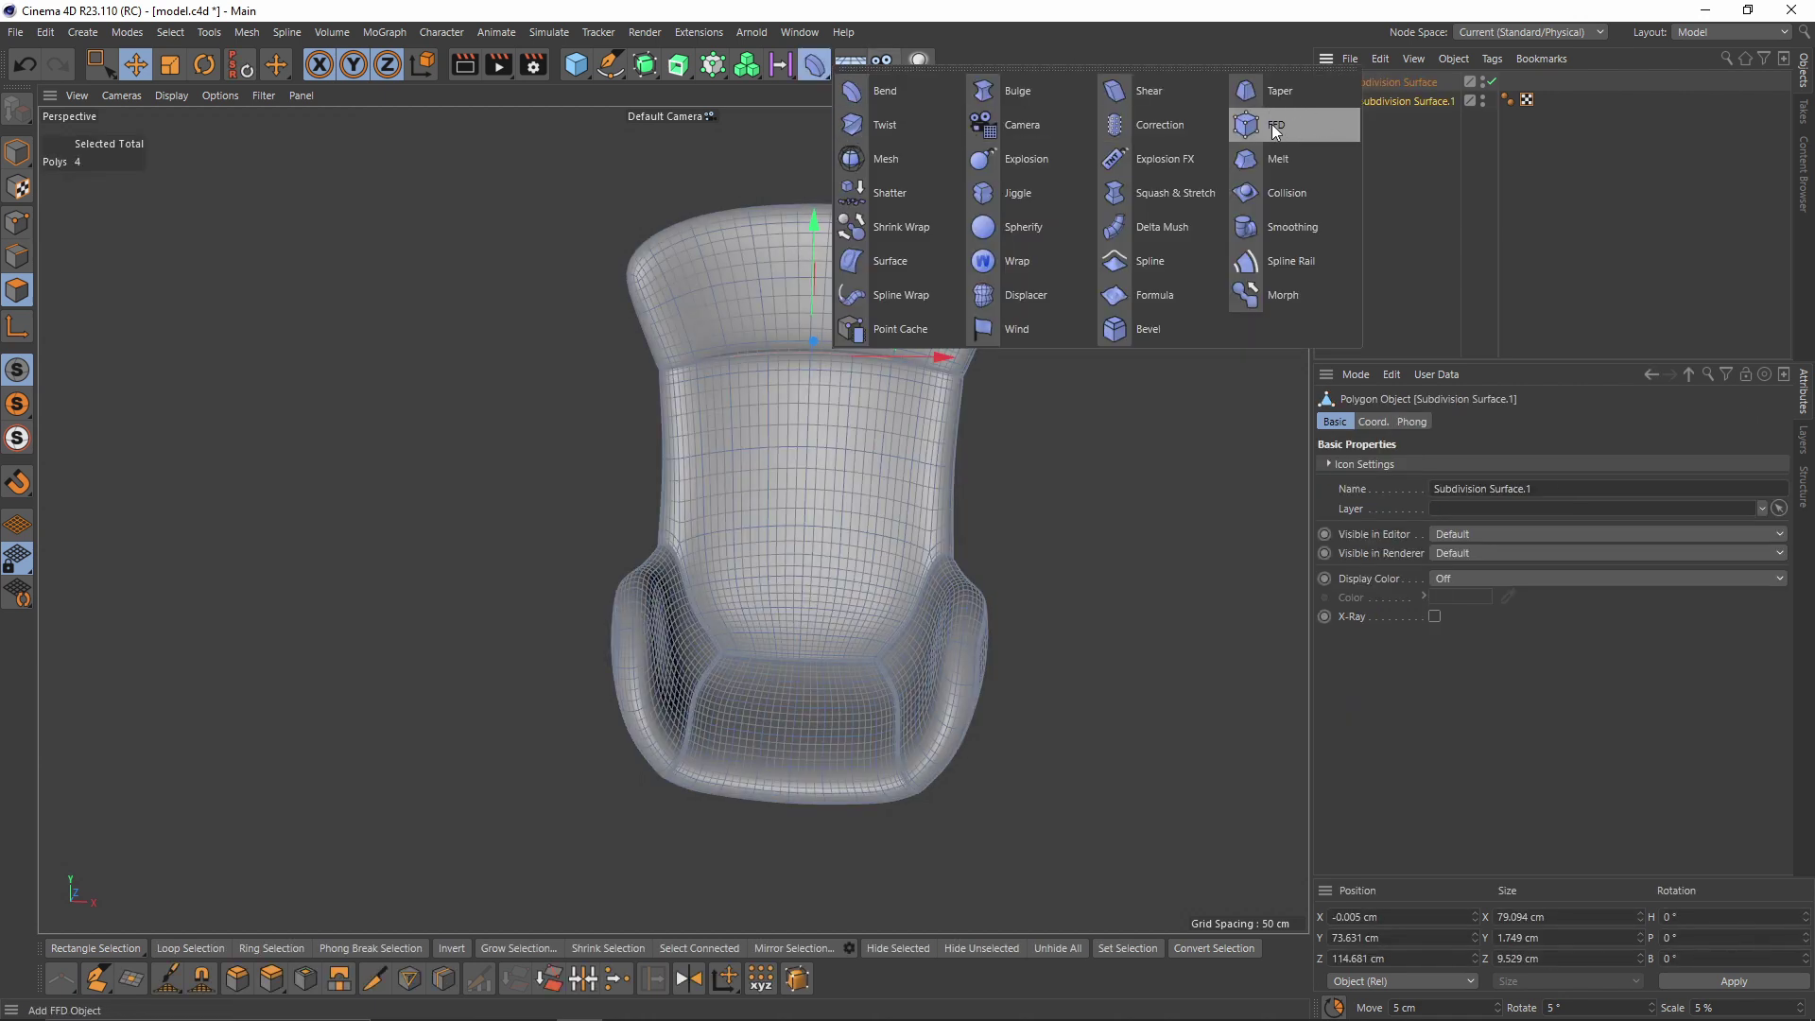
left_click(1285, 126, "shift")
Reshape the FFD cage in the Right view by moving its rear middle points backward and its rear top points inward
left_click_drag(1040, 331, 186, 230, "alt")
left_click(24, 223)
key("9")
middle_click_drag(837, 318, 737, 382, "alt")
left_click_drag(737, 382, 1296, 114, "alt")
key("0")
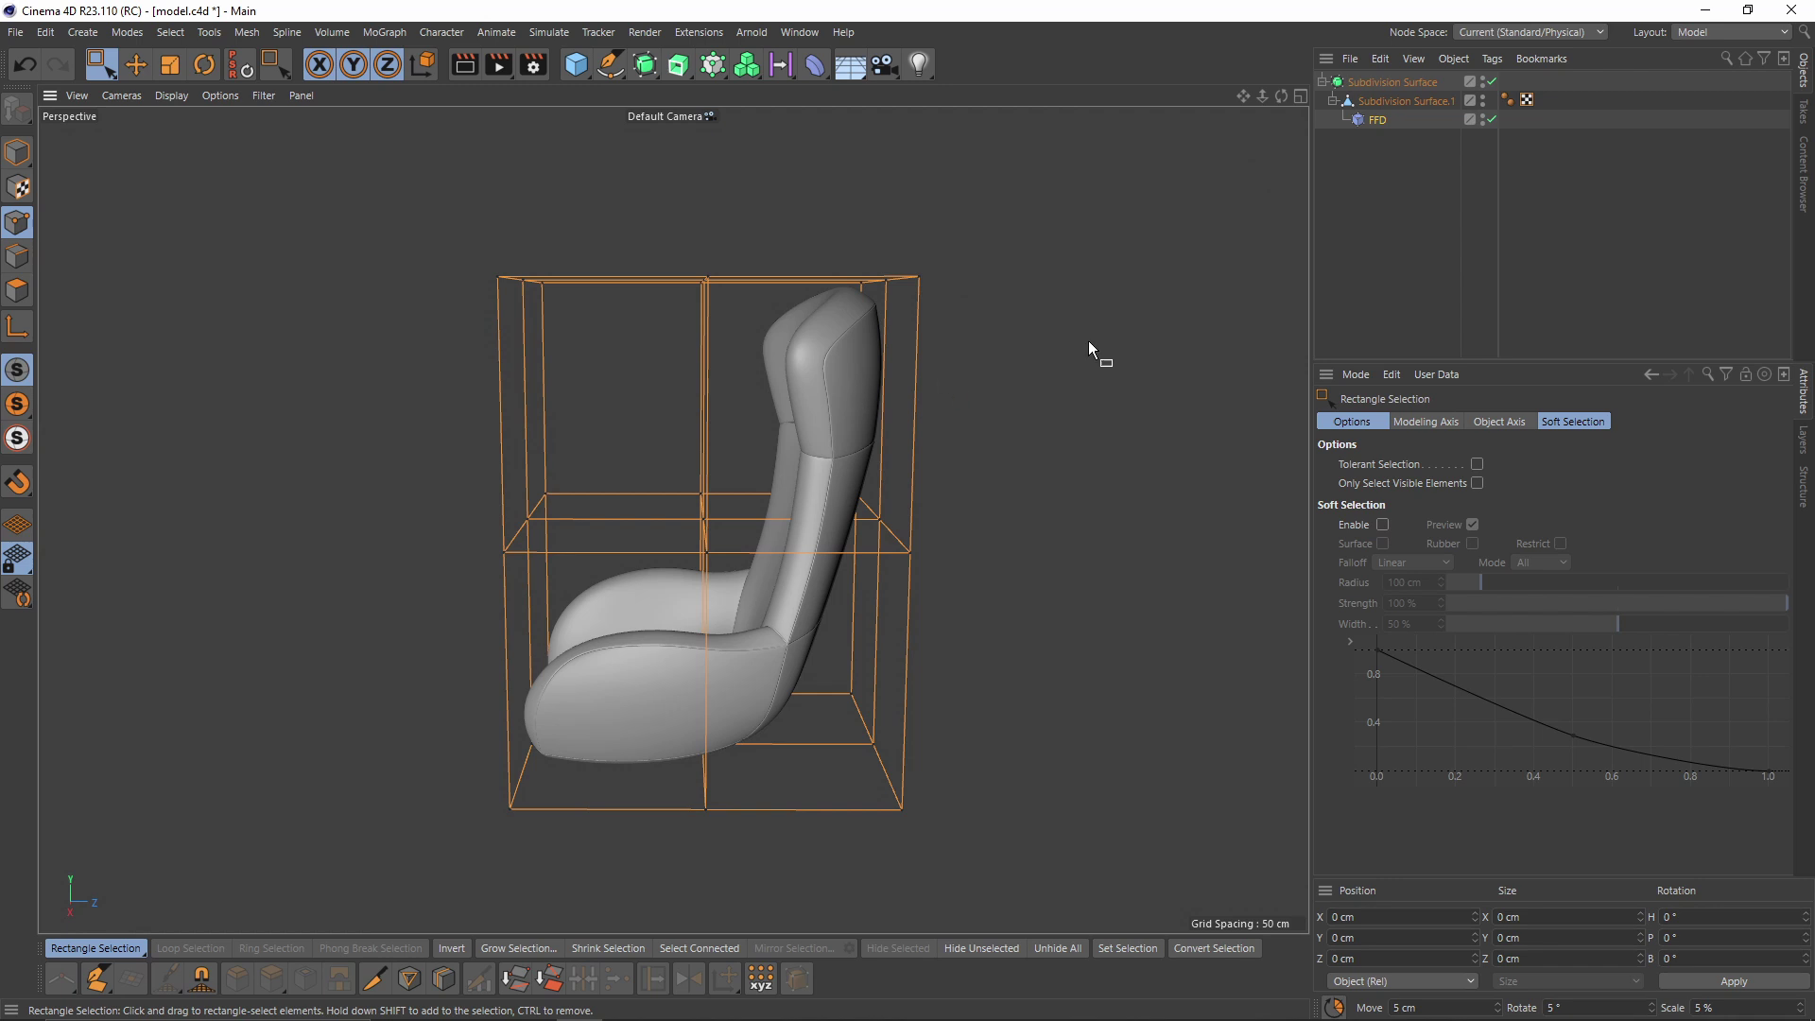
middle_click(672, 239)
middle_click(653, 586)
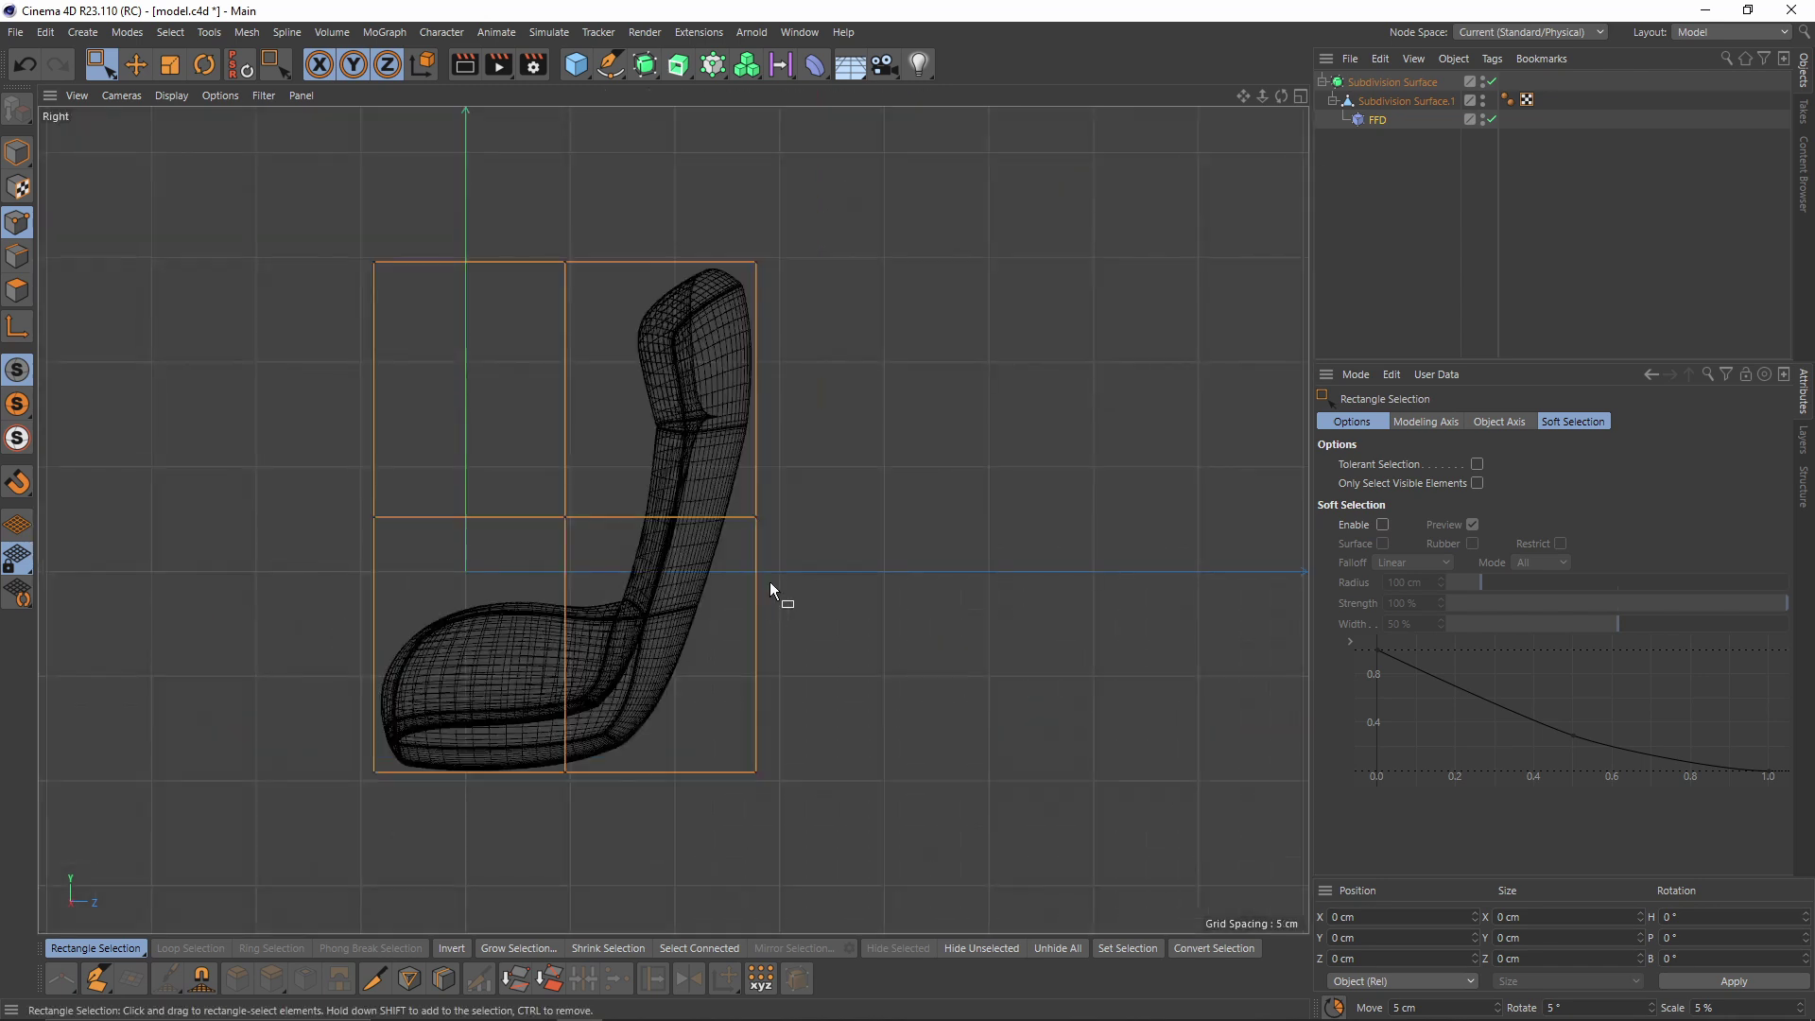
middle_click_drag(769, 581, 683, 581, "alt")
left_click_drag(653, 494, 685, 535)
left_click_drag(749, 445, 805, 463)
left_click_drag(647, 240, 764, 266)
middle_click_drag(478, 674, 537, 597, "alt")
left_click_drag(501, 665, 587, 716)
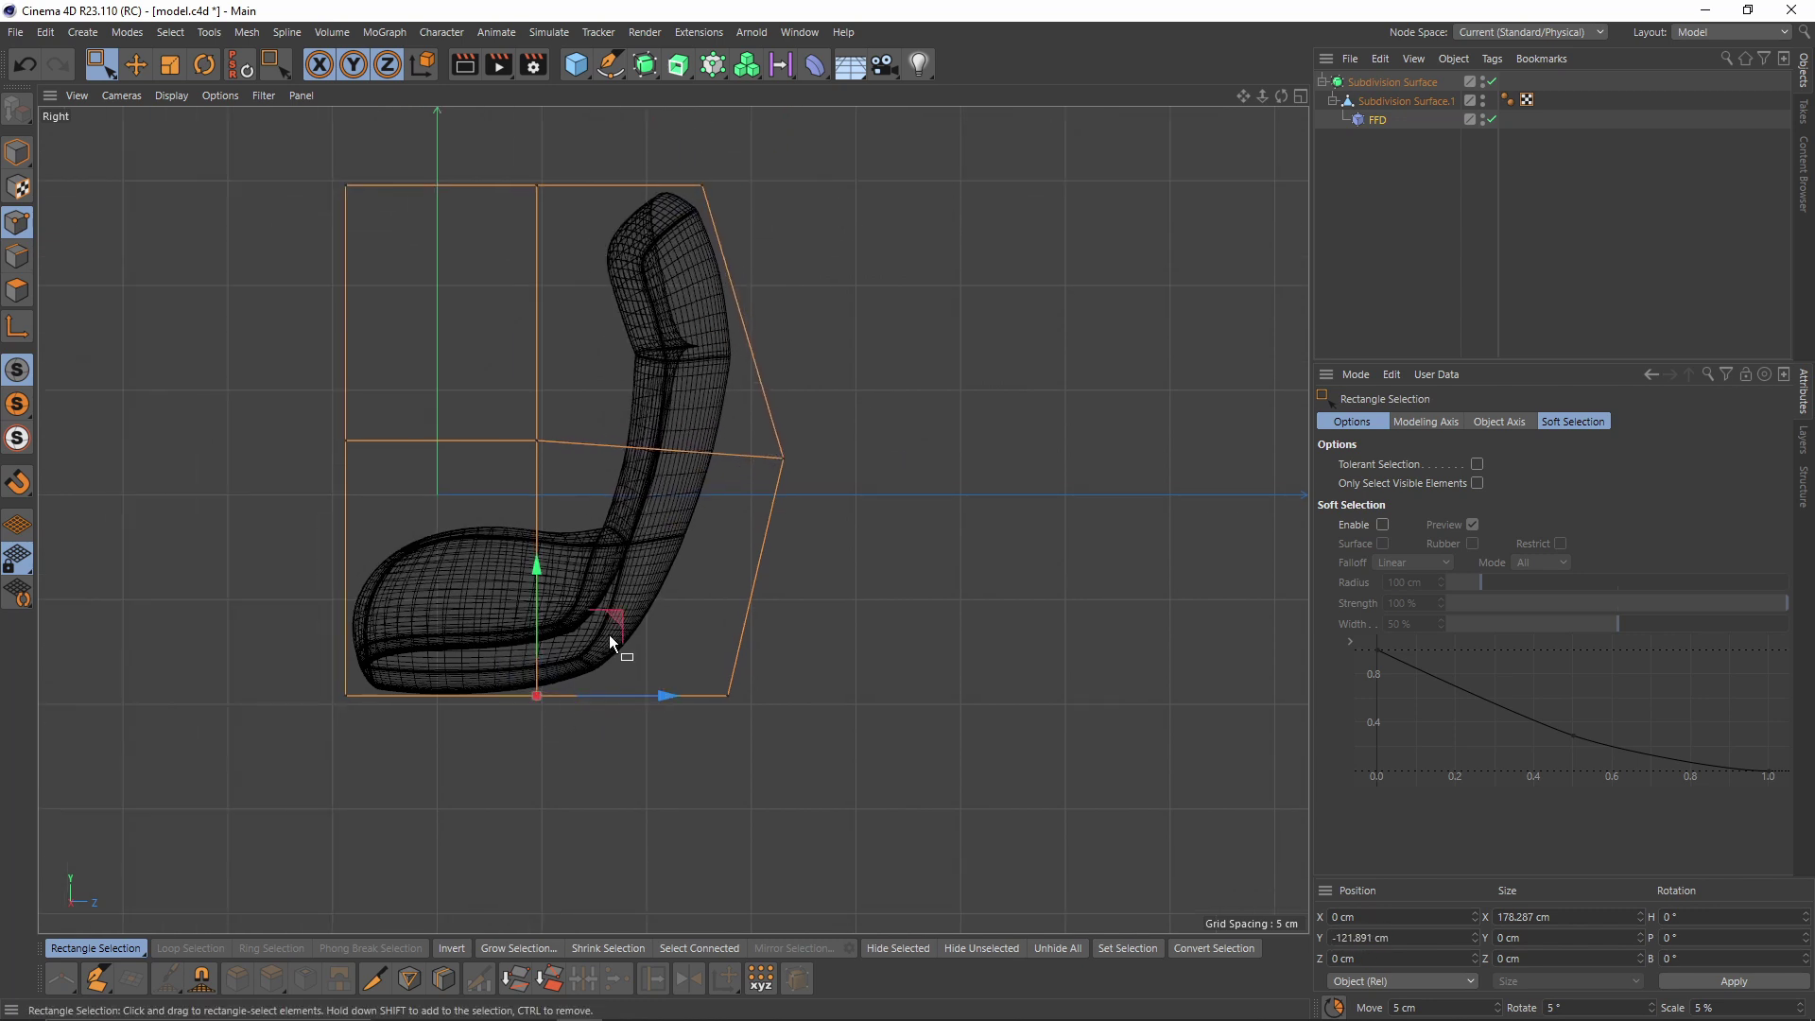
Scale the FFD cage points and pull the front middle points forward in the Right view
key("F5")
middle_click(344, 325)
key("ctrl+a")
key("t")
left_click_drag(884, 526, 916, 529)
middle_click(756, 558)
middle_click(468, 605)
left_click_drag(274, 387, 393, 492)
left_click_drag(461, 444, 397, 444)
Widen the middle slab of nine FFD cage points slightly along X in the Top view, and compare with the deformer off
middle_click(472, 437)
left_click_drag(779, 254, 1123, 318)
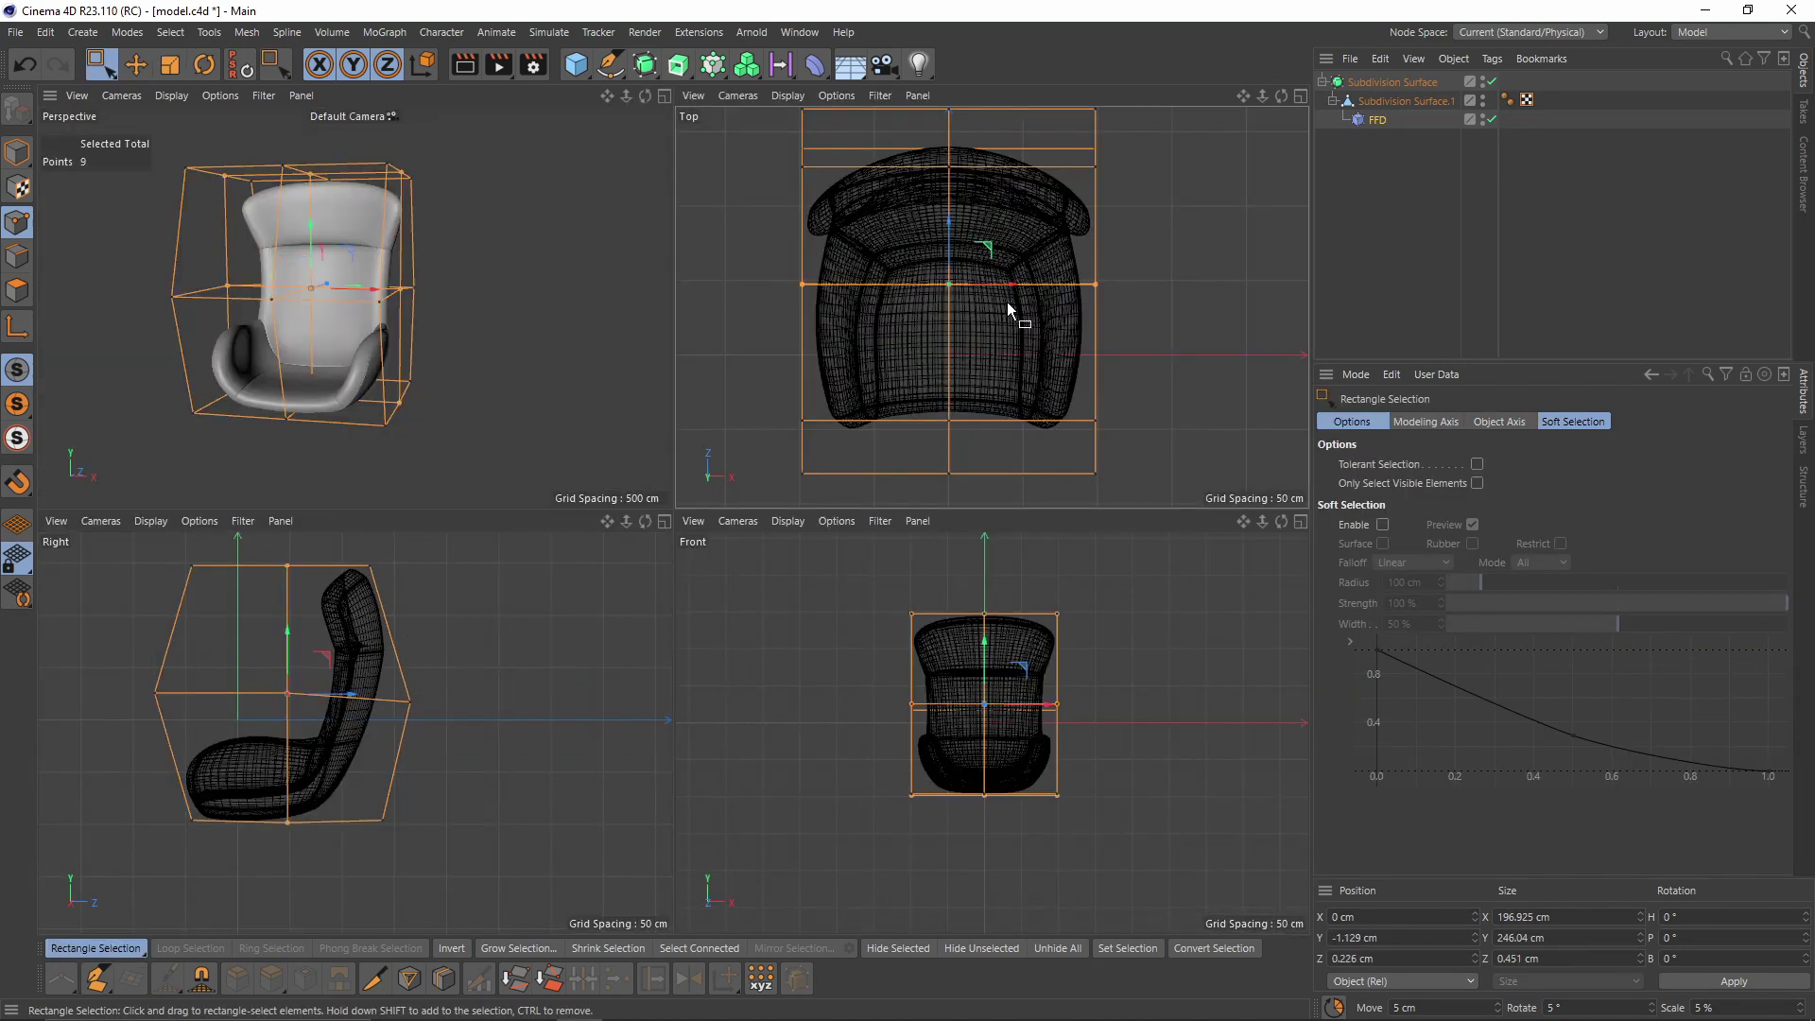
key("t")
left_click_drag(1010, 285, 1021, 288)
middle_click(529, 406)
left_click_drag(536, 492, 643, 567, "alt")
left_click(1492, 119)
left_click(1493, 118)
left_click(1491, 119)
left_click(1491, 119)
Bake the FFD deformation with Current State to Object and delete the original mesh along with its deformer
left_click(21, 154)
left_click(21, 161)
key("ctrl+shift+z")
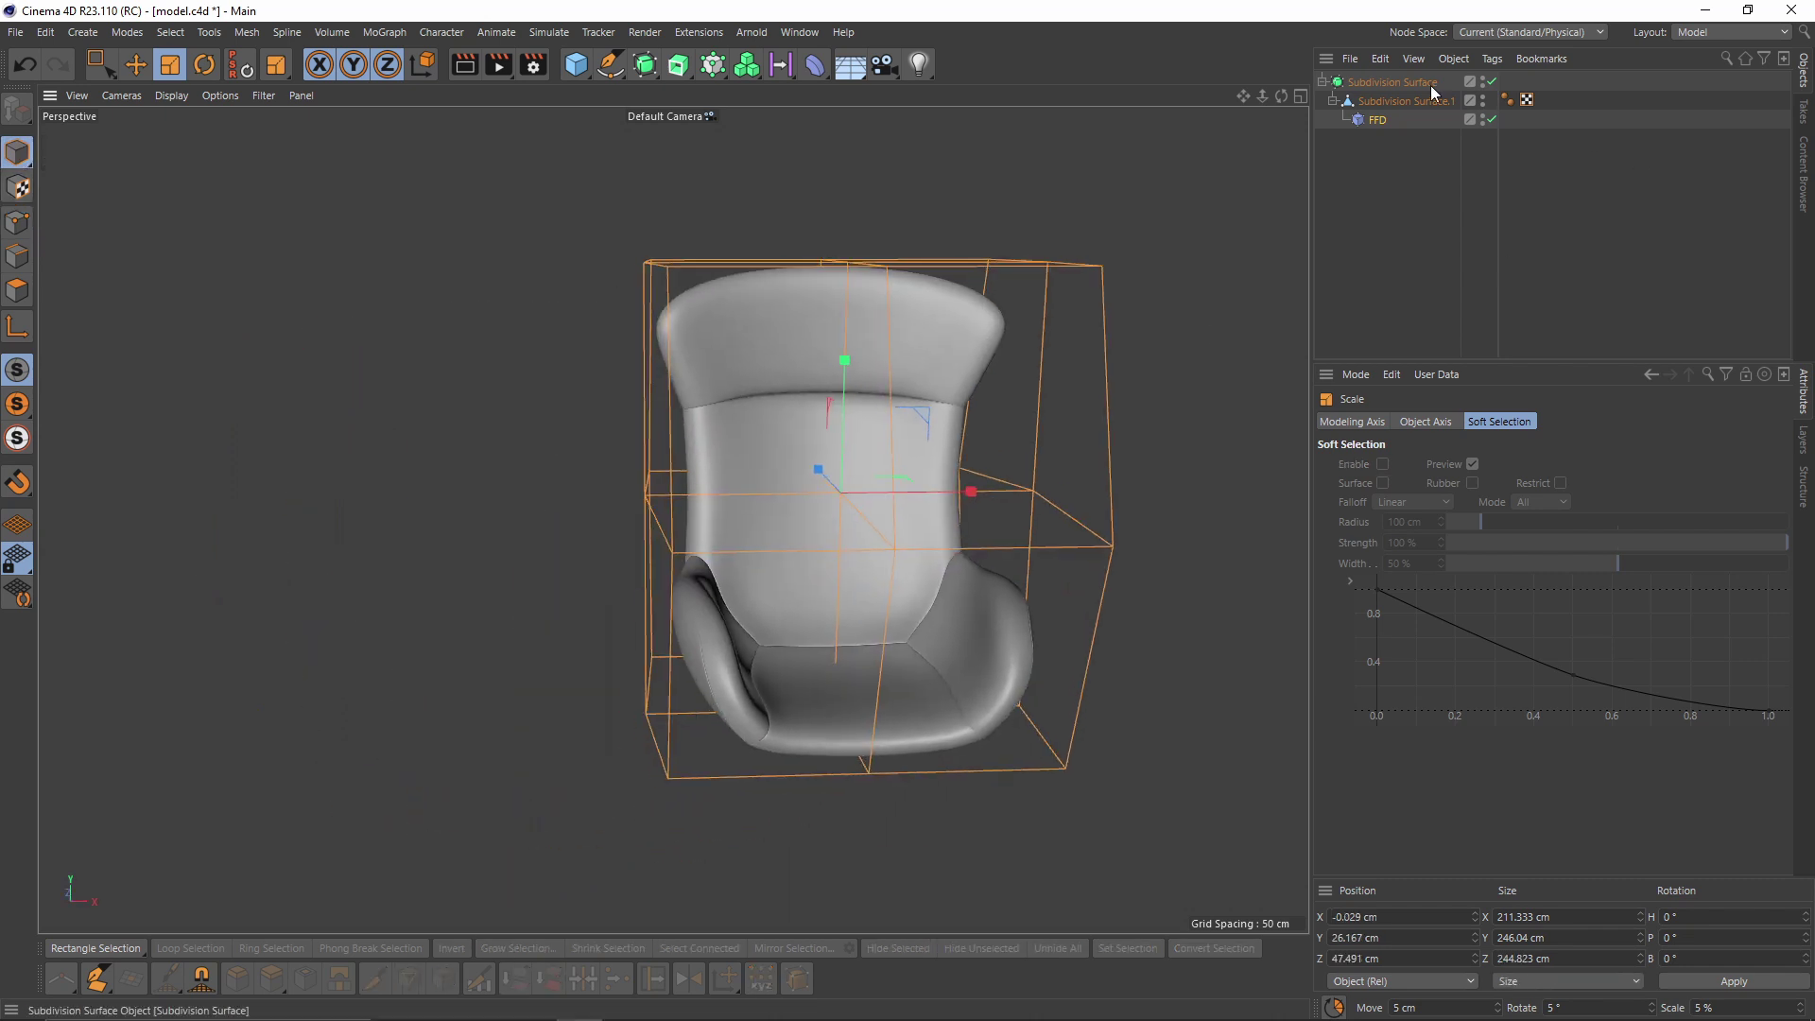
left_click(1388, 102)
right_click(1384, 100)
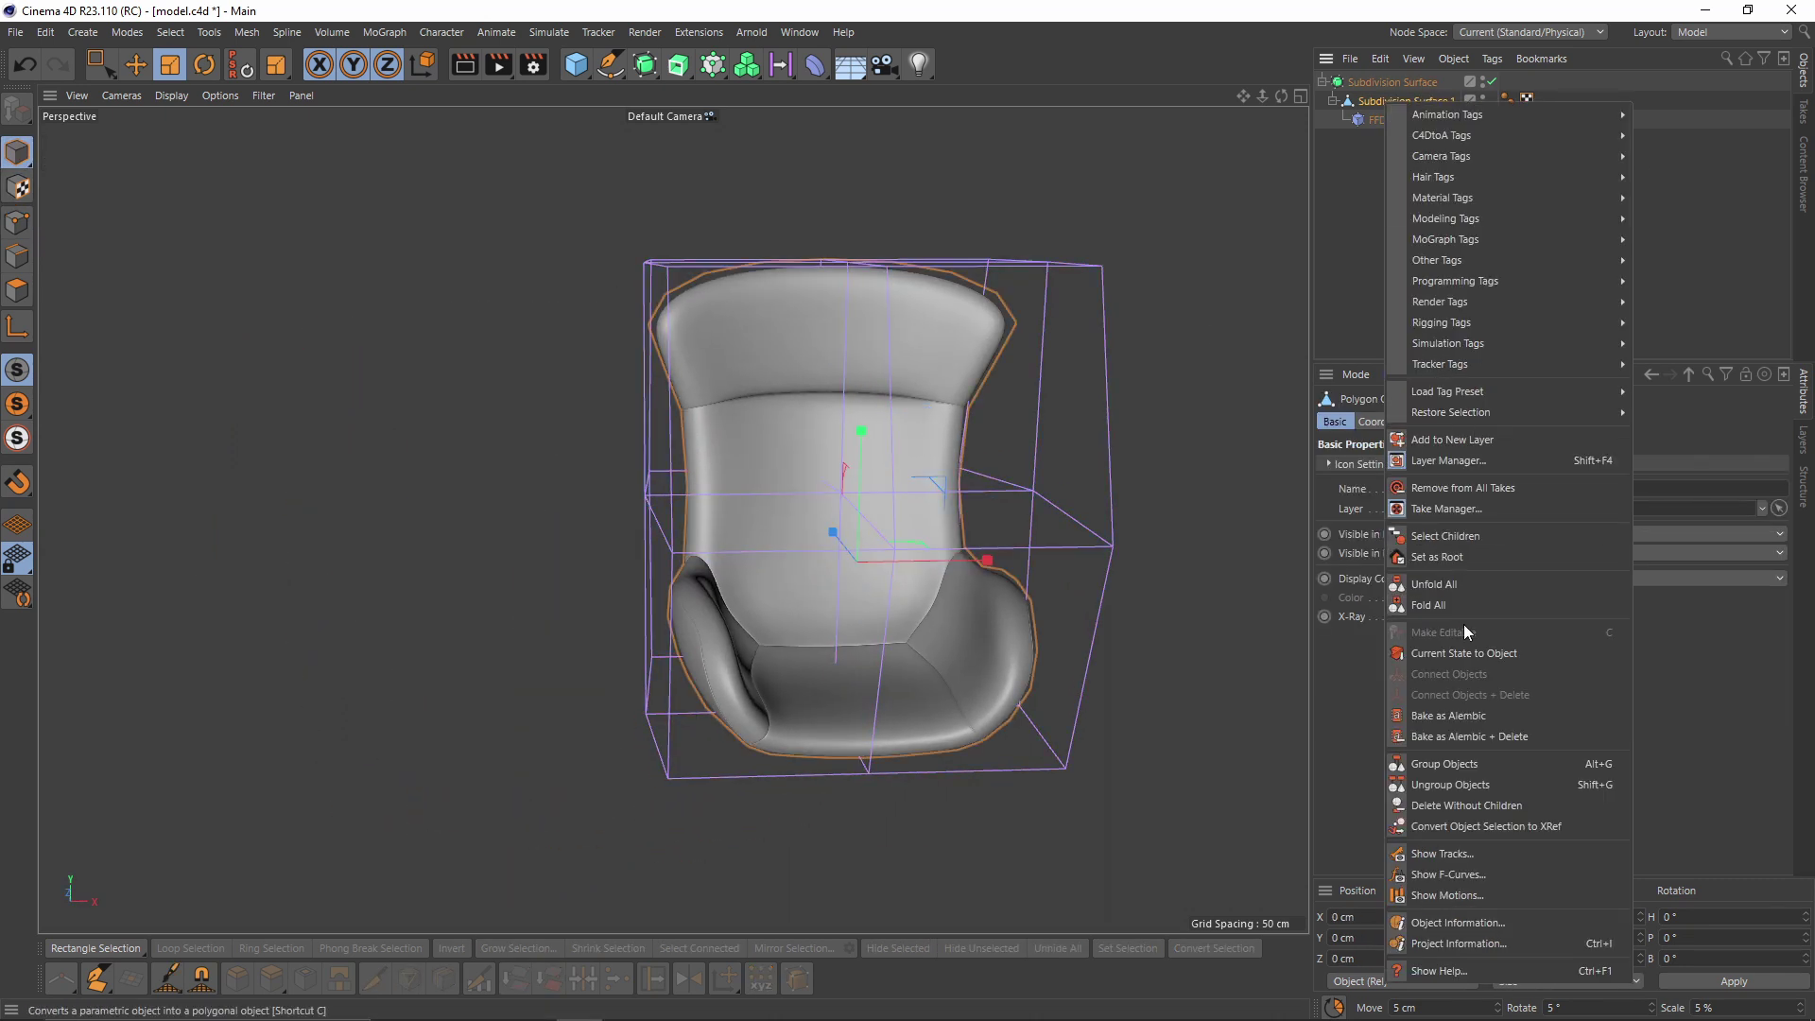
left_click(1480, 656)
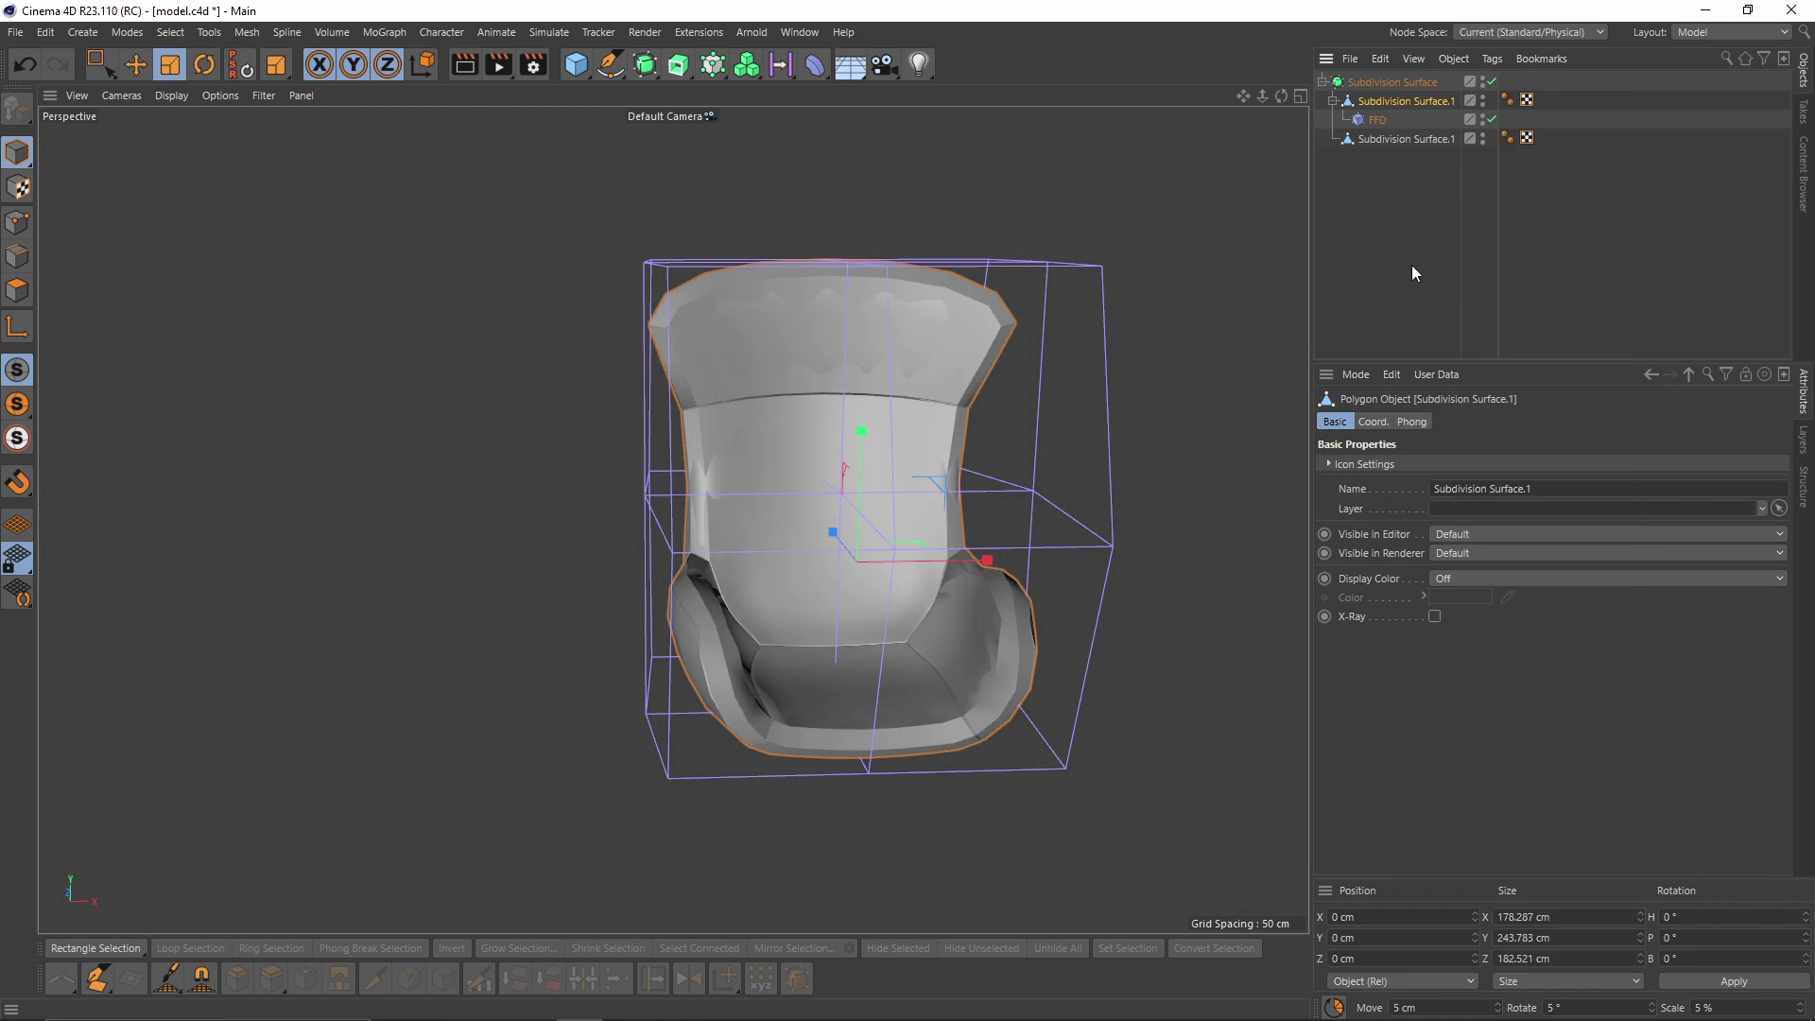
left_click(1380, 102)
Select the horizontal edge loop across the headrest with the subdivision off and slide it down toward the seam
left_click(17, 256)
scroll(898, 350, "up", 5)
key("q")
scroll(922, 339, "up", 5)
key("0")
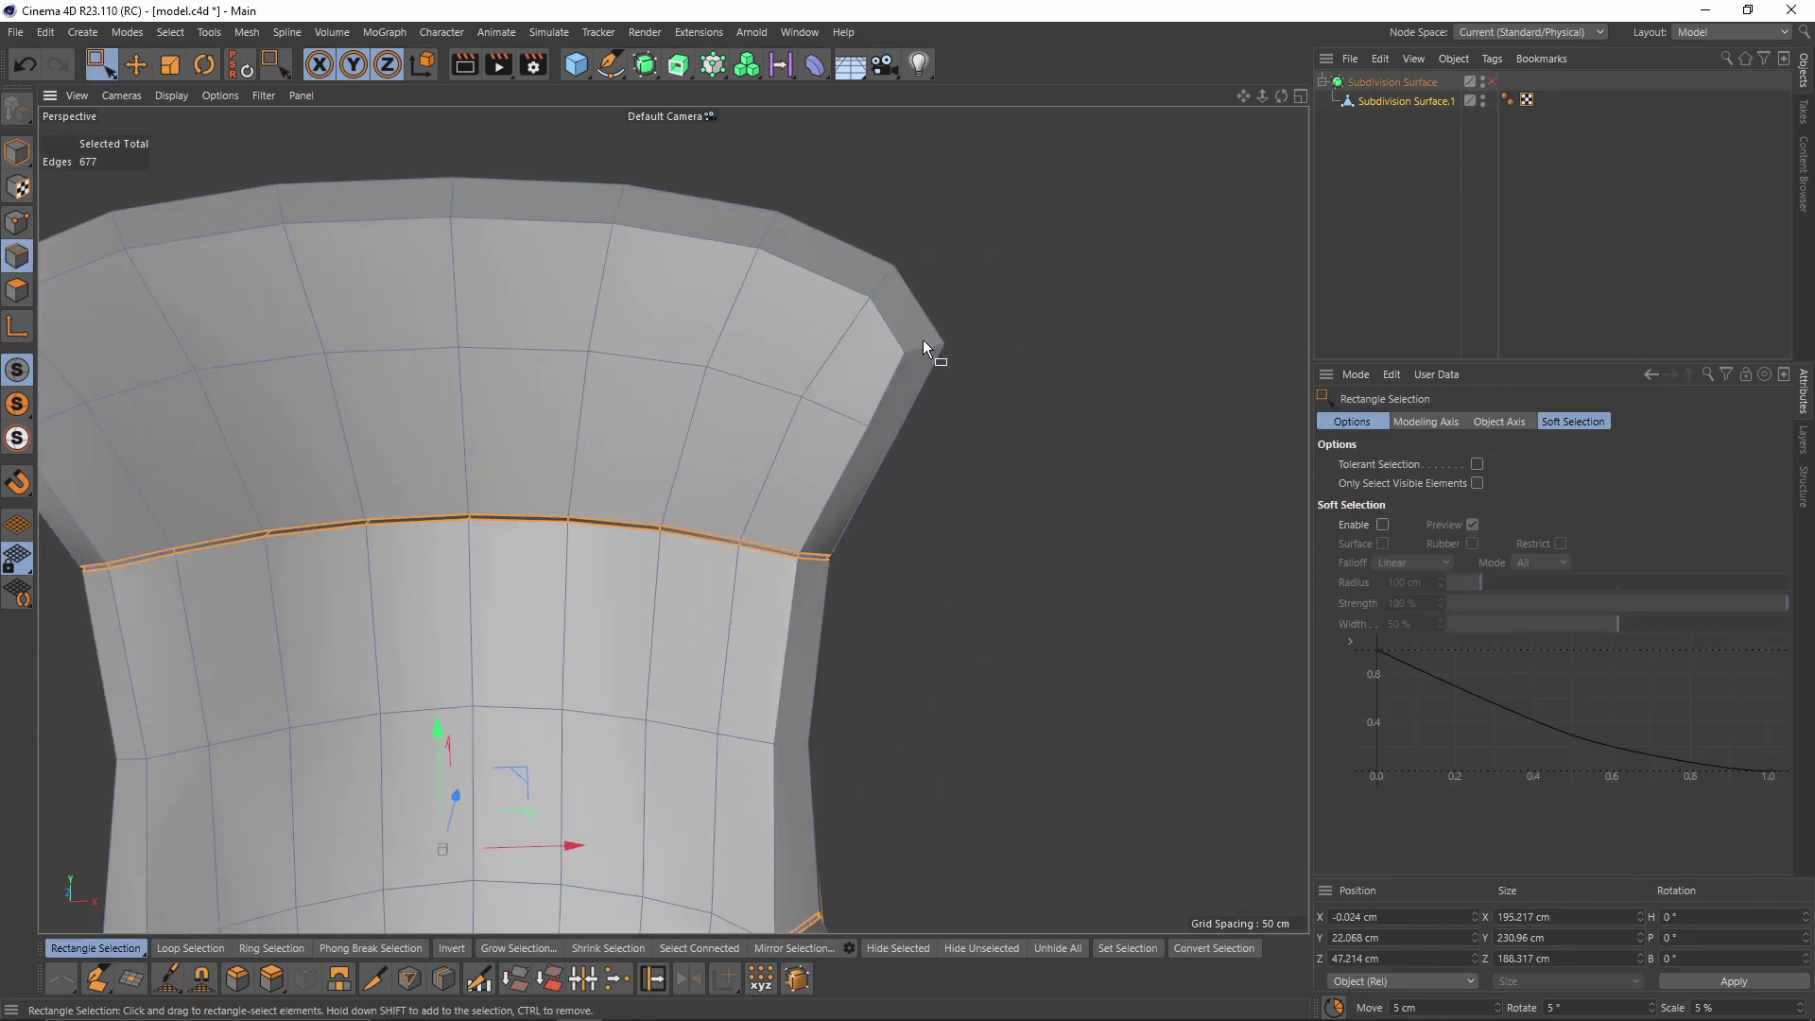
key("e")
double_click(586, 372)
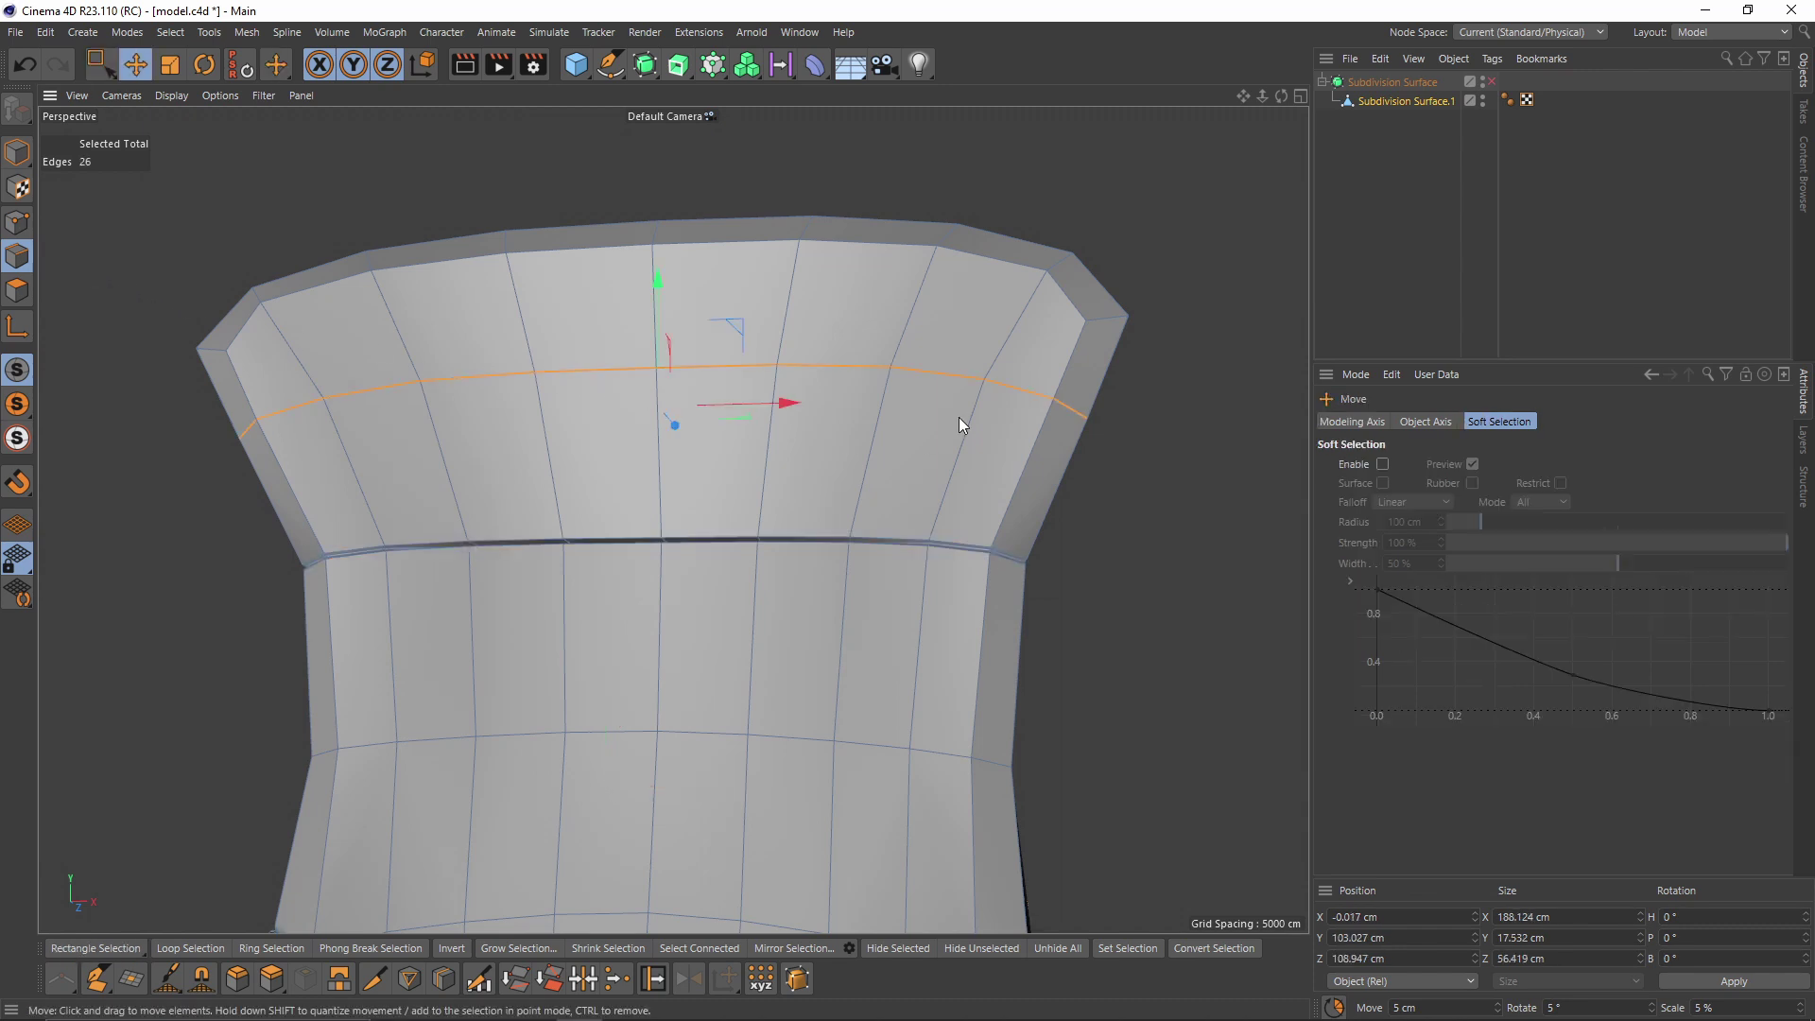
key("m")
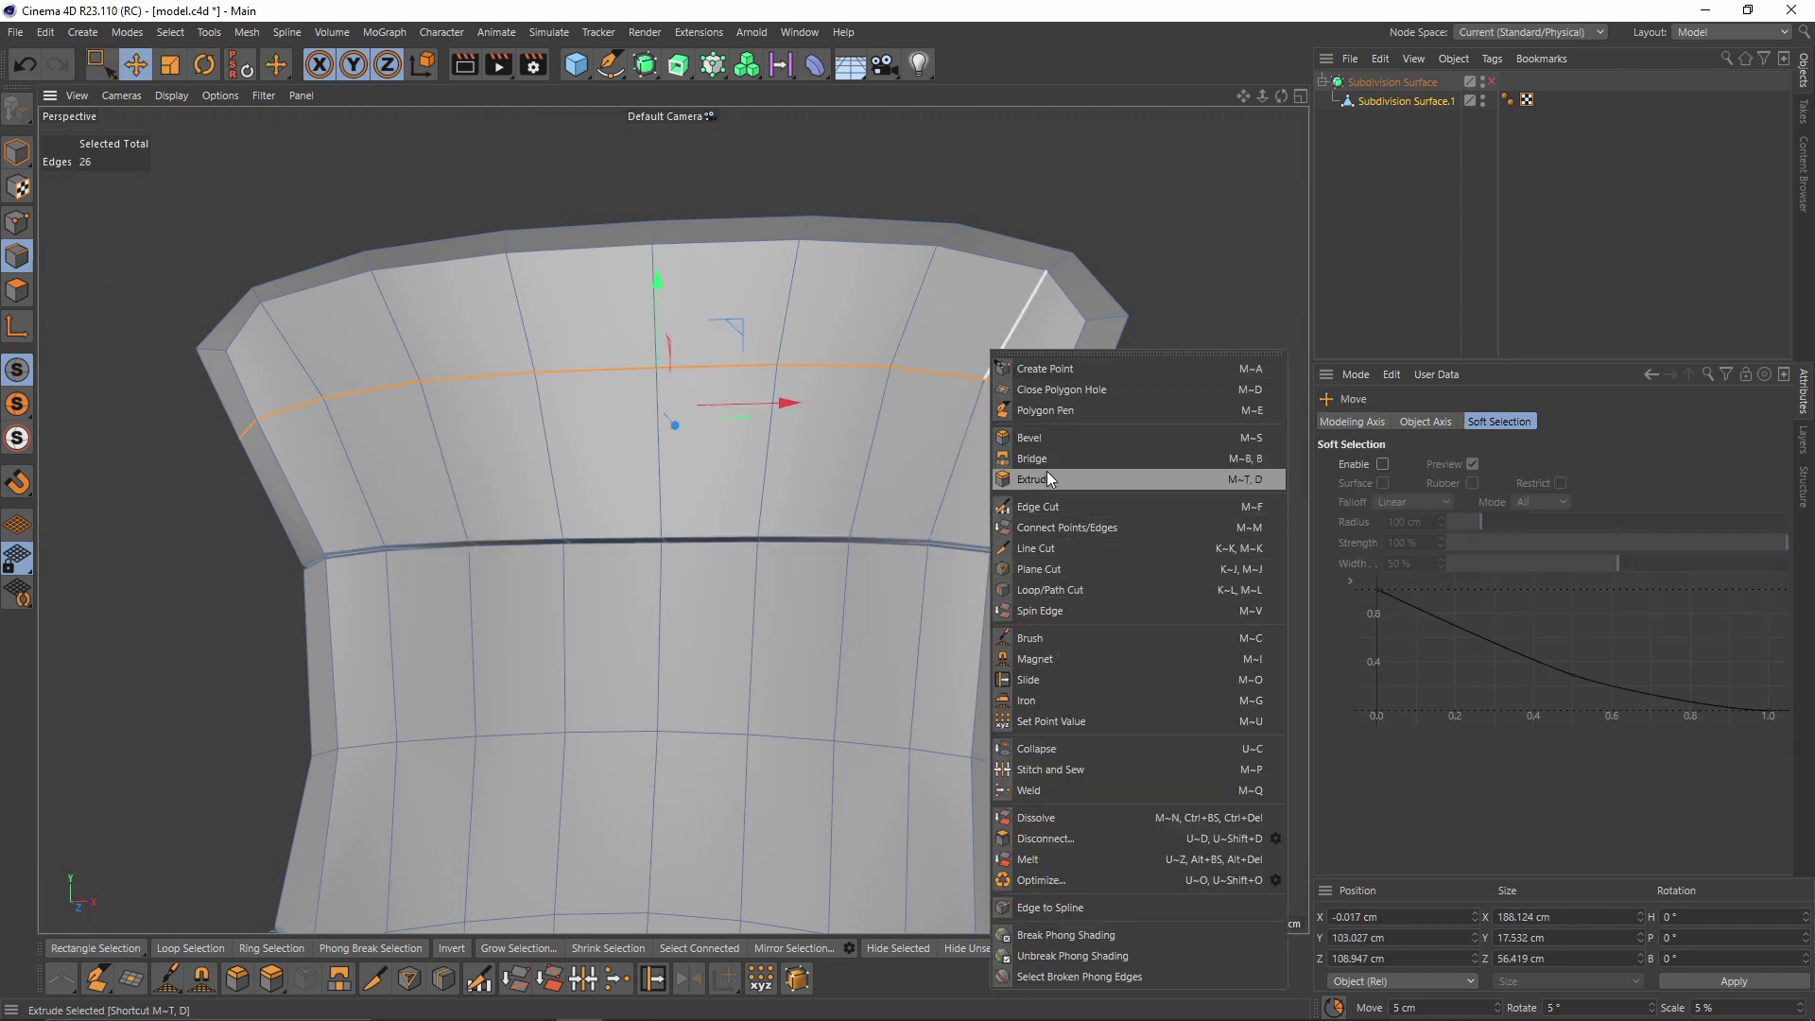
key("o")
left_click_drag(961, 370, 951, 412)
Slide the edges at both outer headrest corners by about -6.6 cm and turn the subdivision back on
middle_click_drag(1048, 350, 1000, 394, "alt")
key("0")
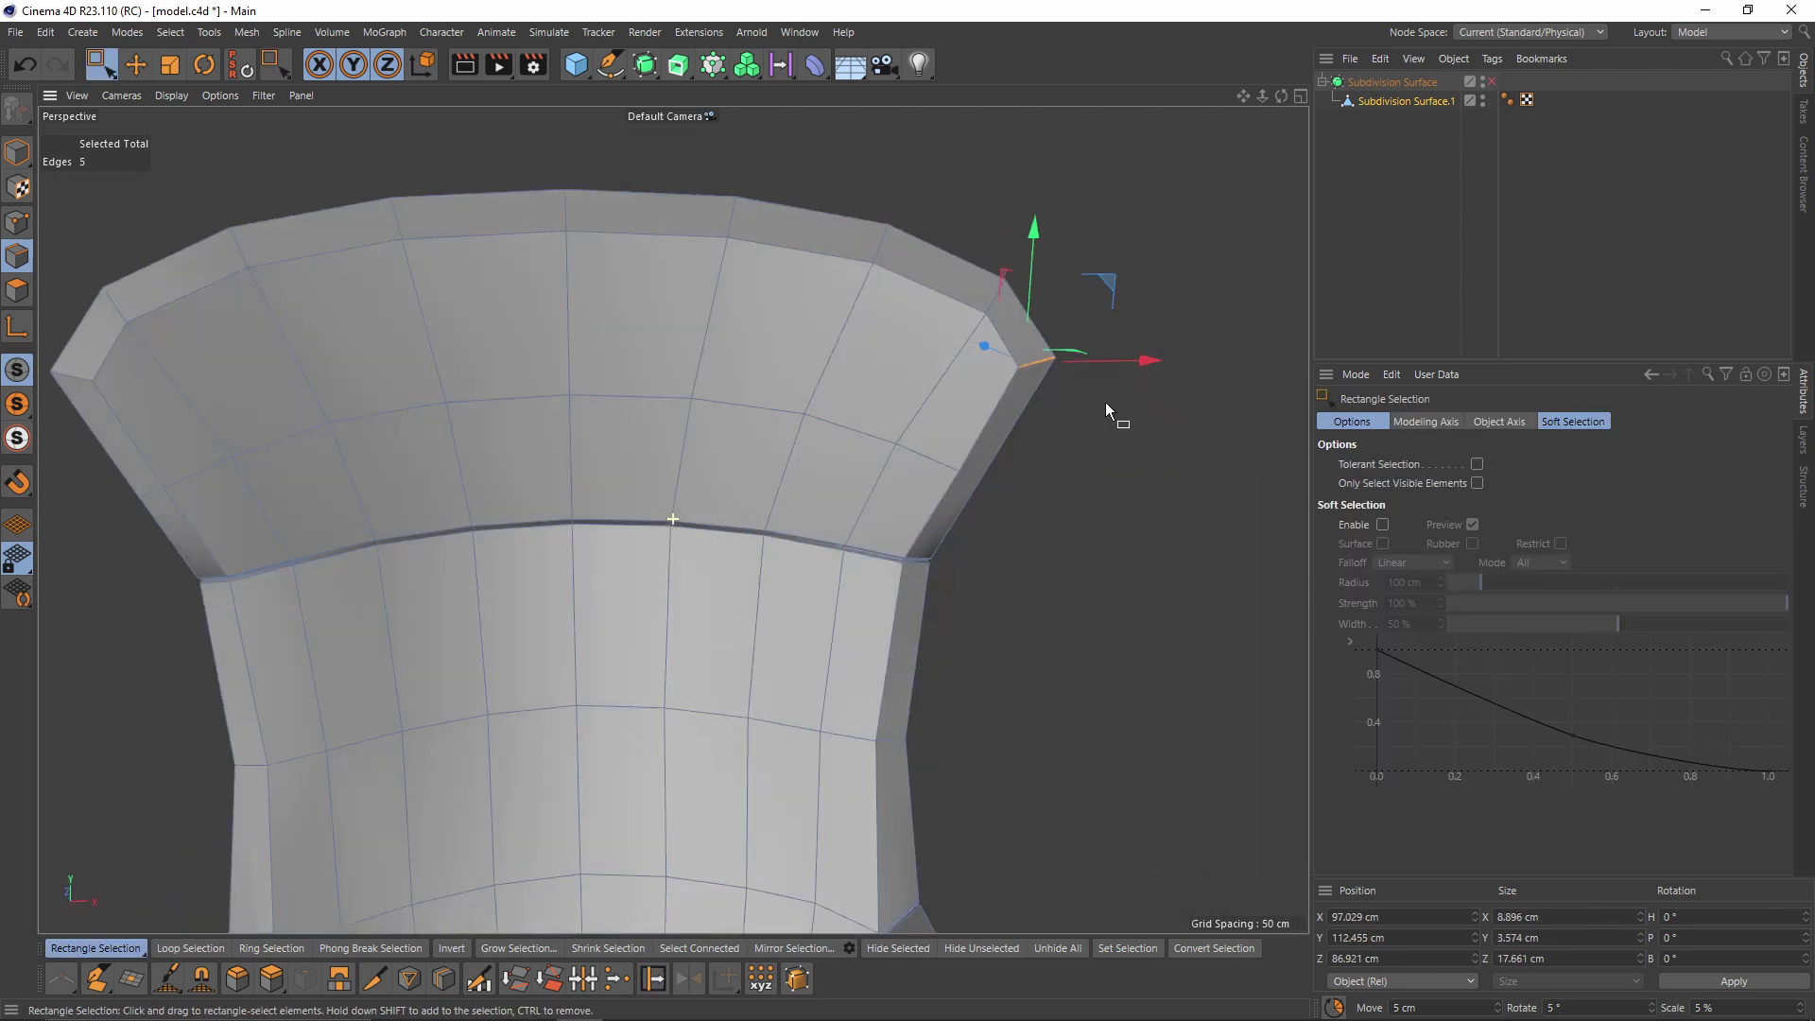
scroll(1087, 416, "up", 3)
right_click(1054, 421)
left_click(1119, 696)
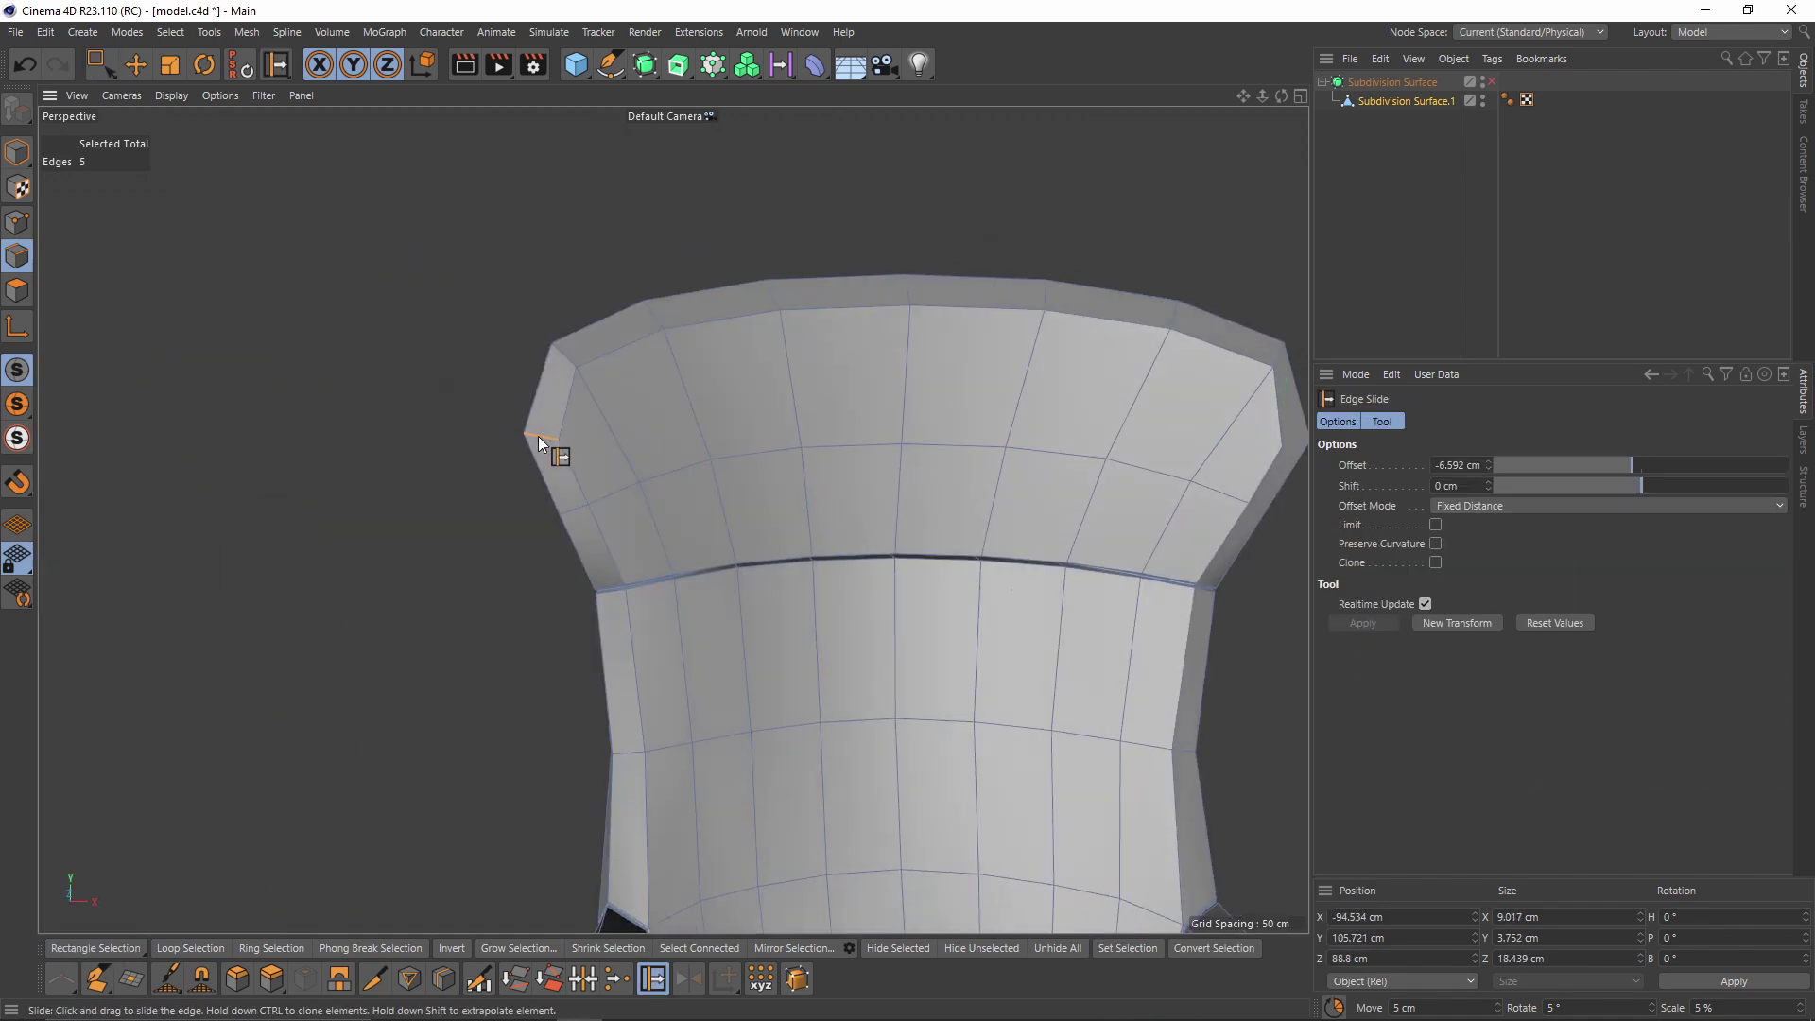
key("q")
Examine the smoothed chair's seams around the seat, armrests and backrest junctions
scroll(733, 445, "down", 3)
left_click_drag(740, 435, 616, 520, "alt")
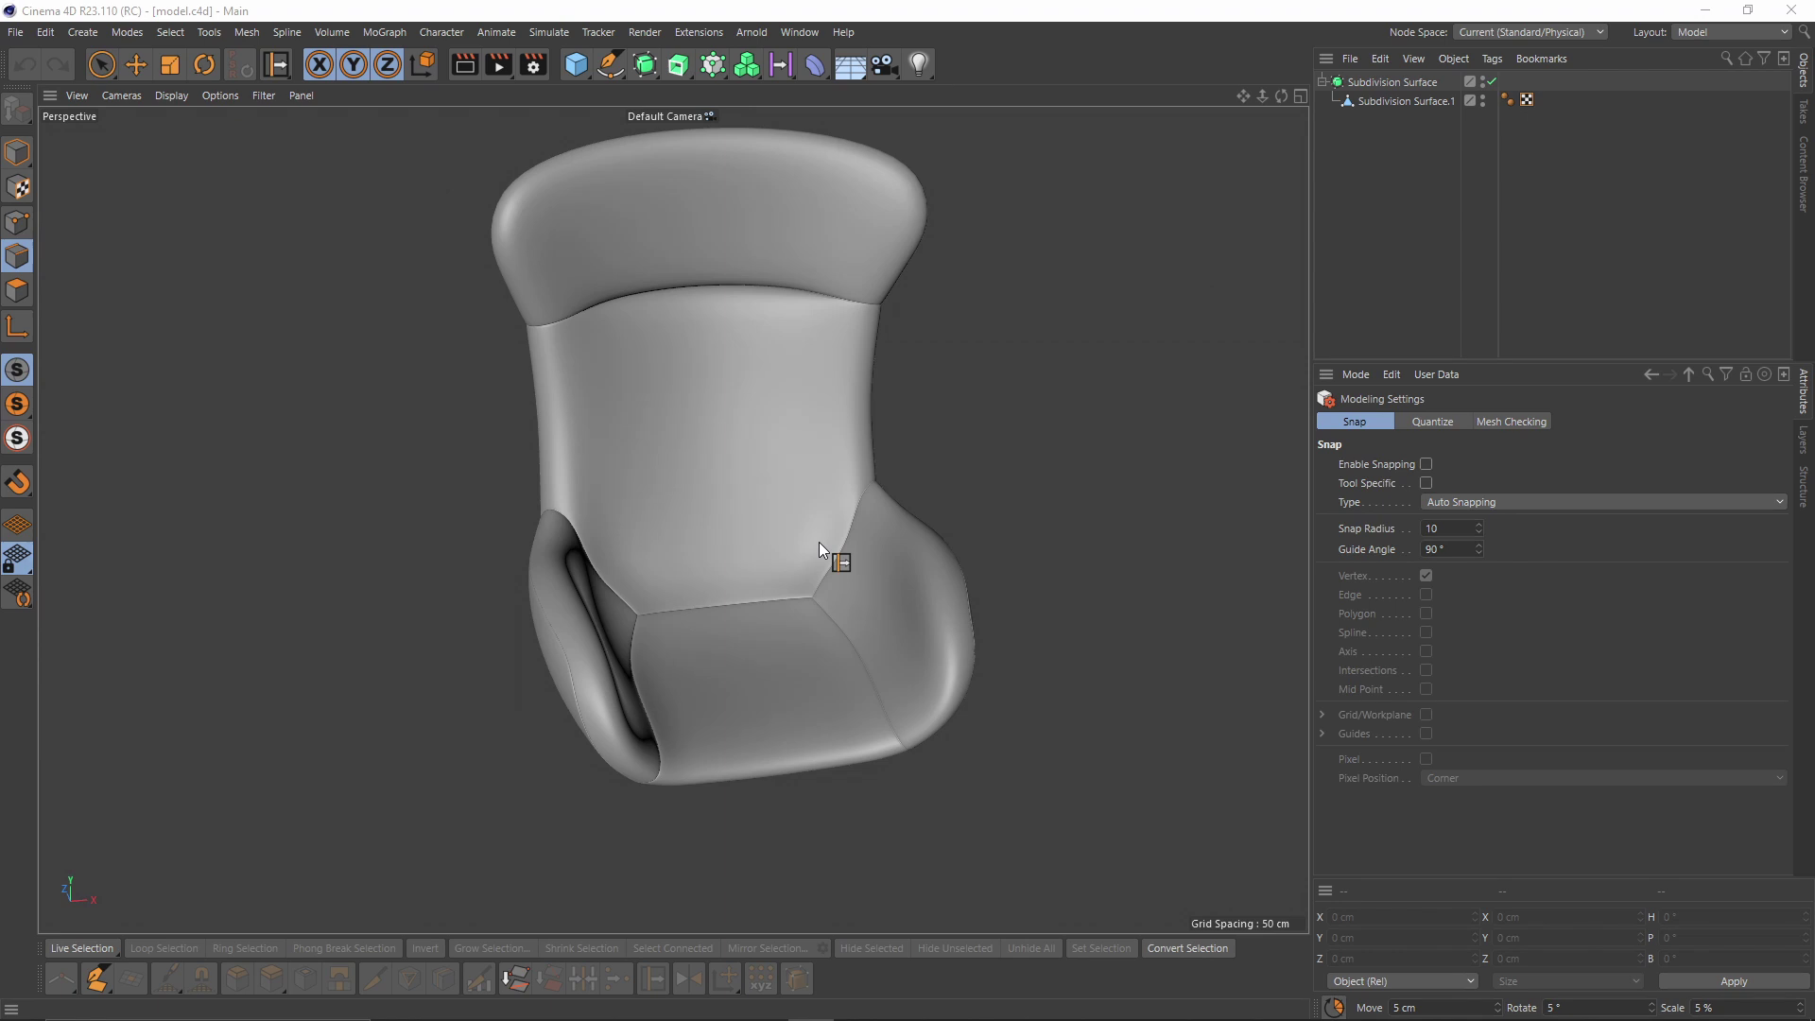
left_click_drag(907, 554, 866, 540, "alt")
scroll(881, 624, "up", 2)
middle_click_drag(881, 624, 872, 560, "alt")
scroll(849, 564, "up", 3)
scroll(889, 582, "up", 3)
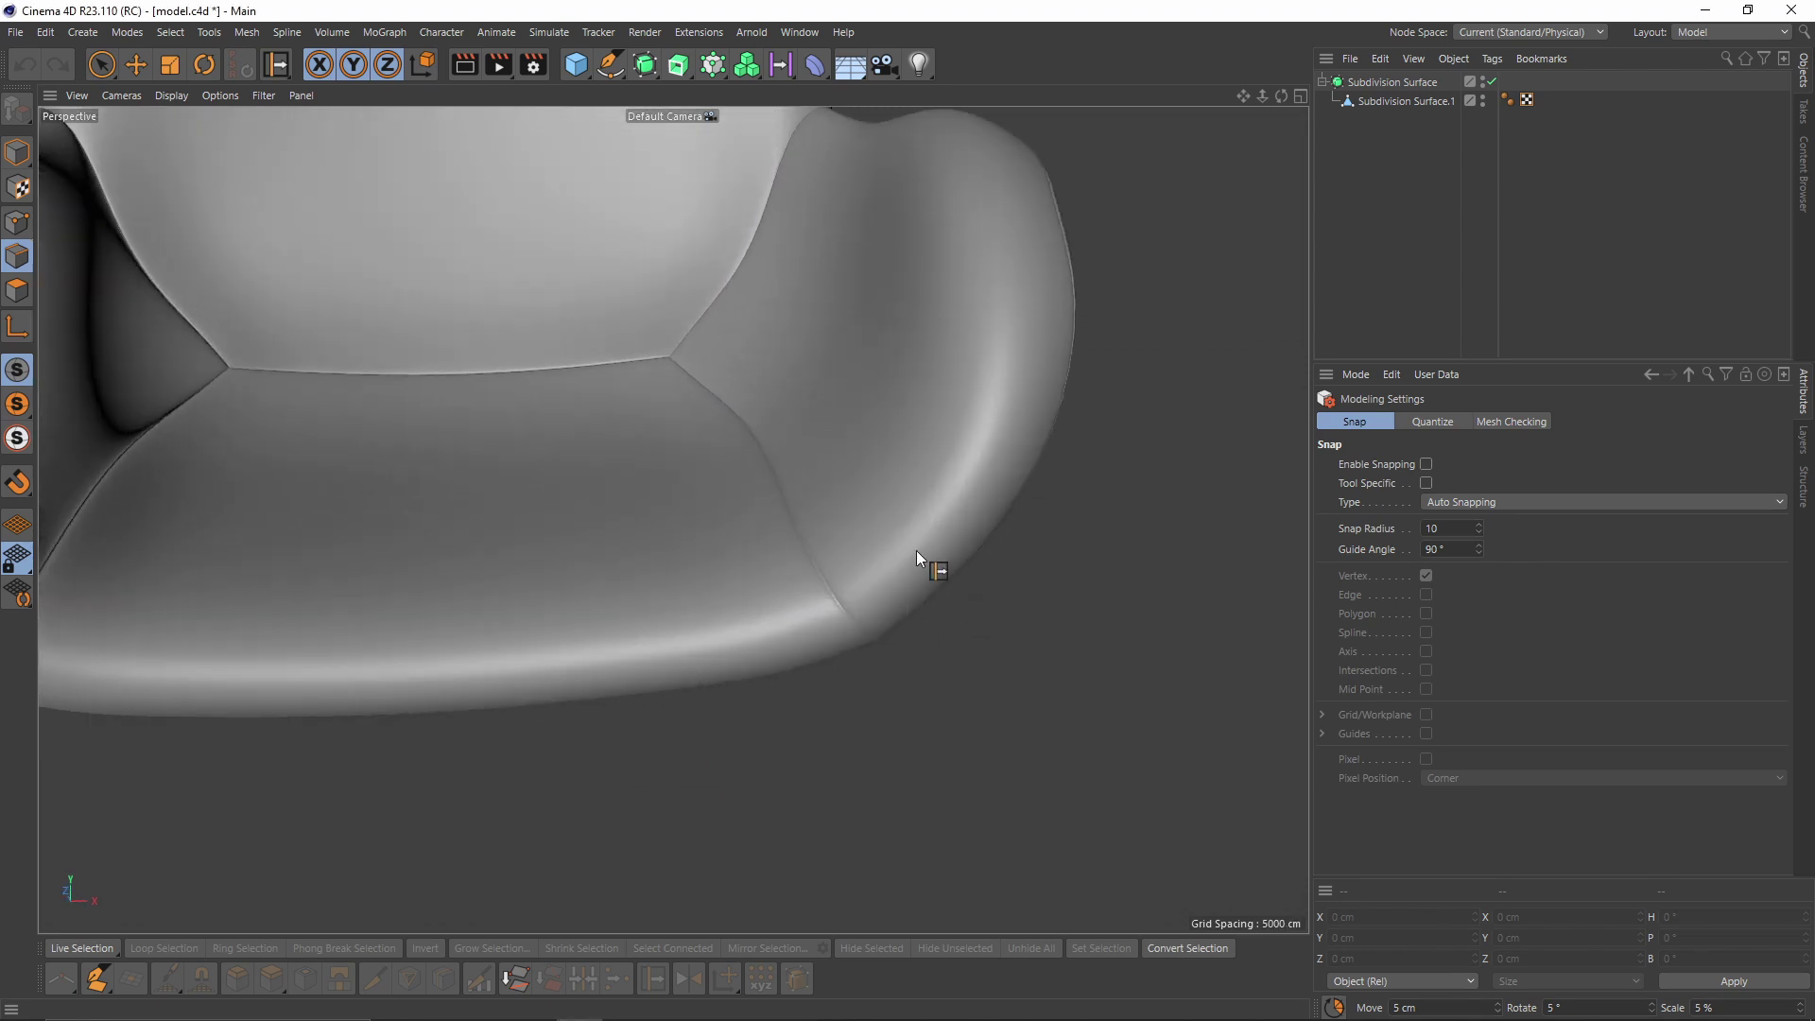
scroll(916, 550, "up", 2)
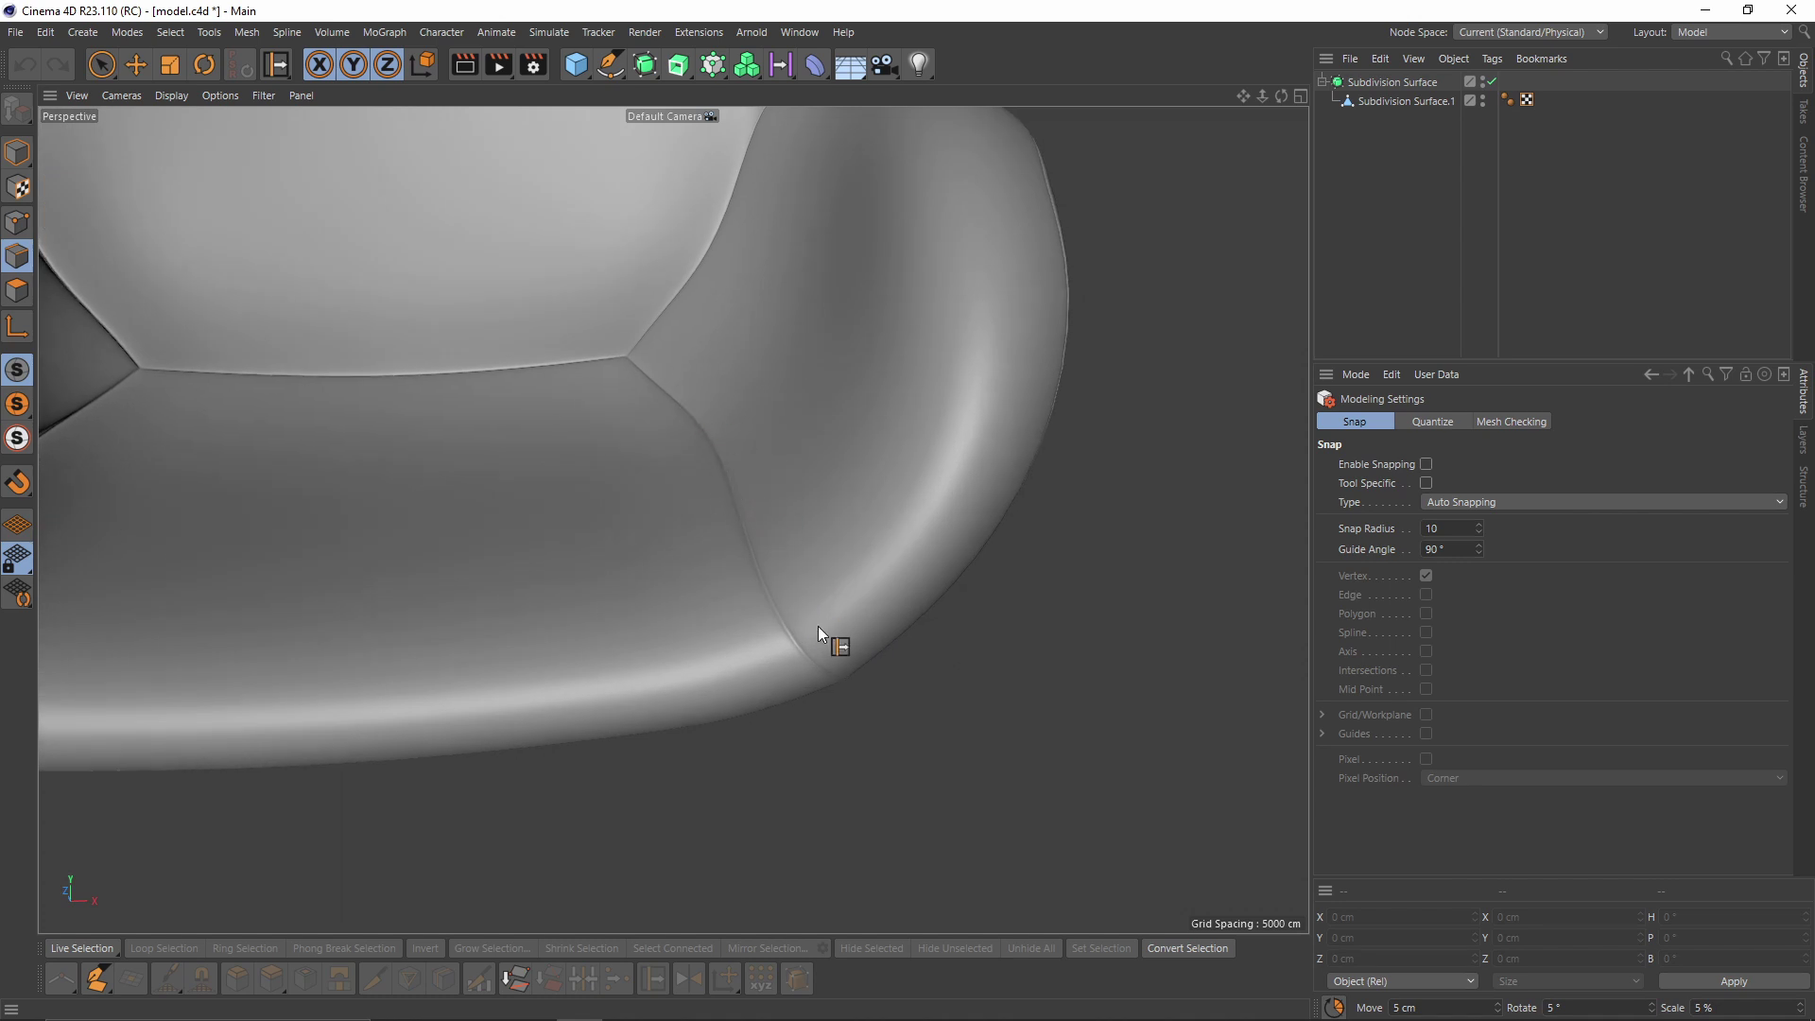
scroll(735, 508, "down", 4)
left_click_drag(742, 553, 790, 571, "alt")
middle_click_drag(790, 571, 806, 653, "alt")
left_click_drag(805, 652, 847, 564, "alt")
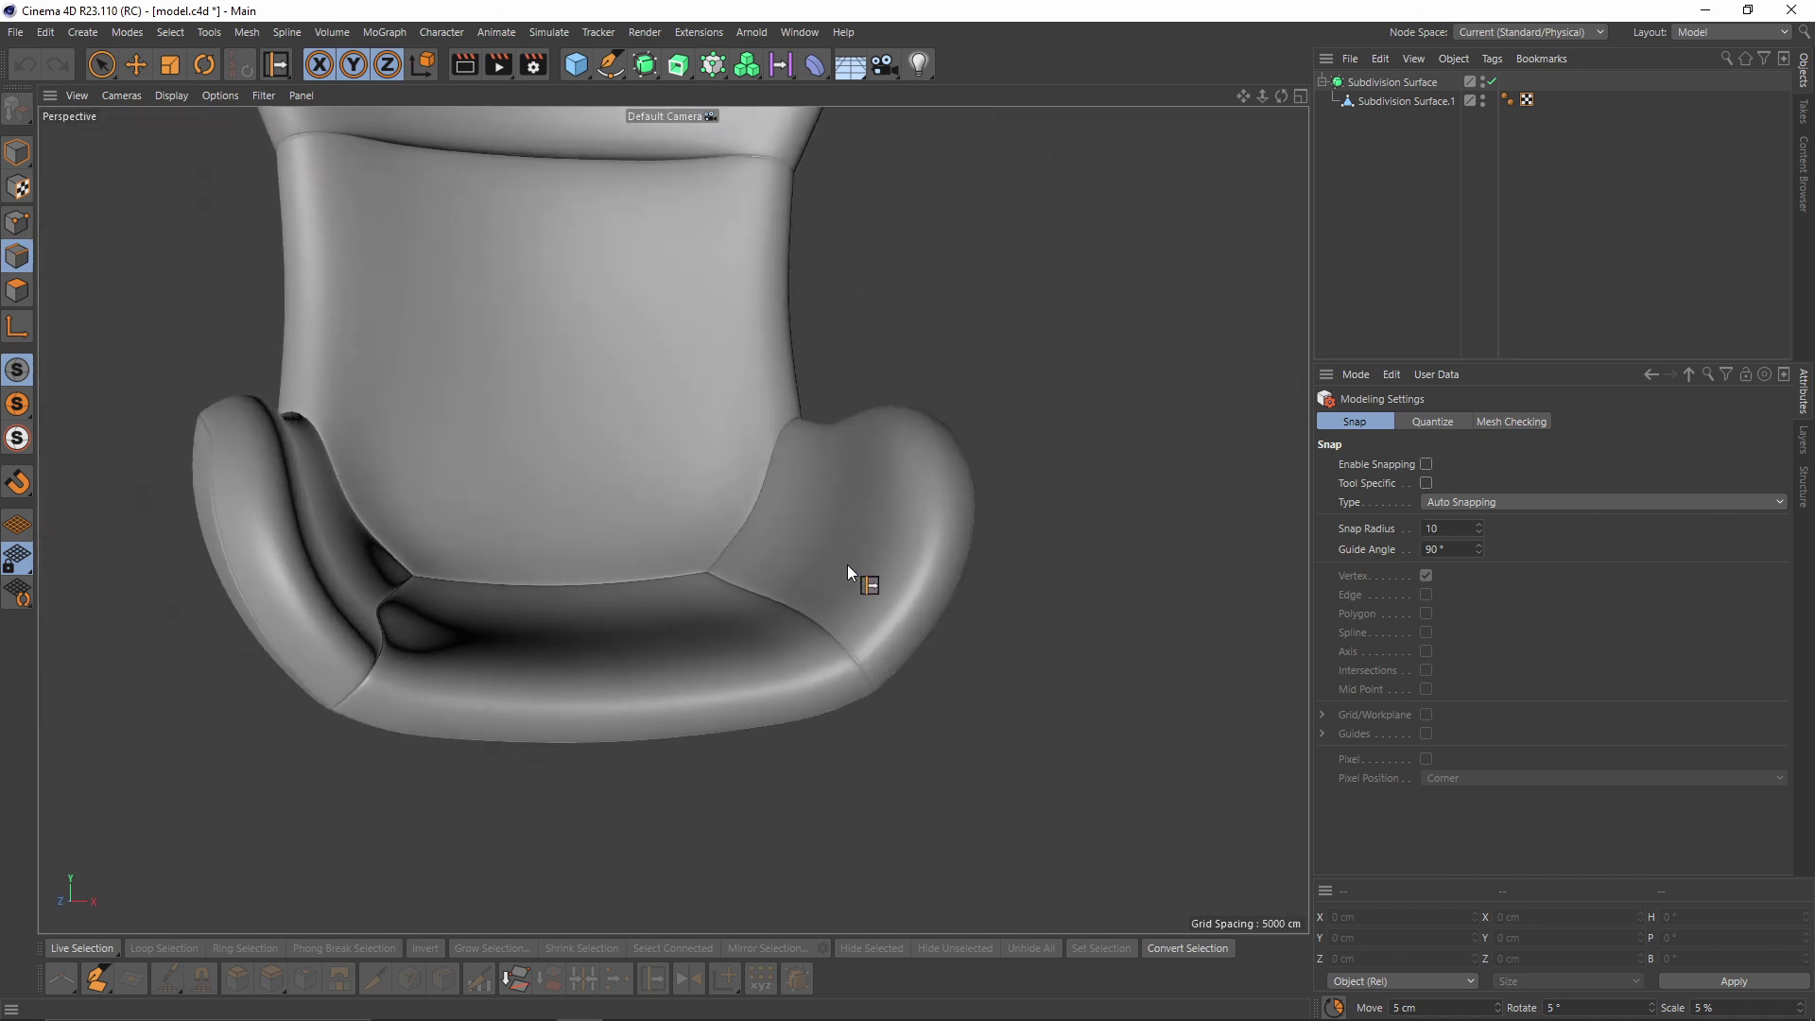
Use the Slide tool on the mesh edges beside the seam between the seat and the armrest
left_click(1403, 100)
key("m")
key("o")
scroll(1033, 661, "up", 2)
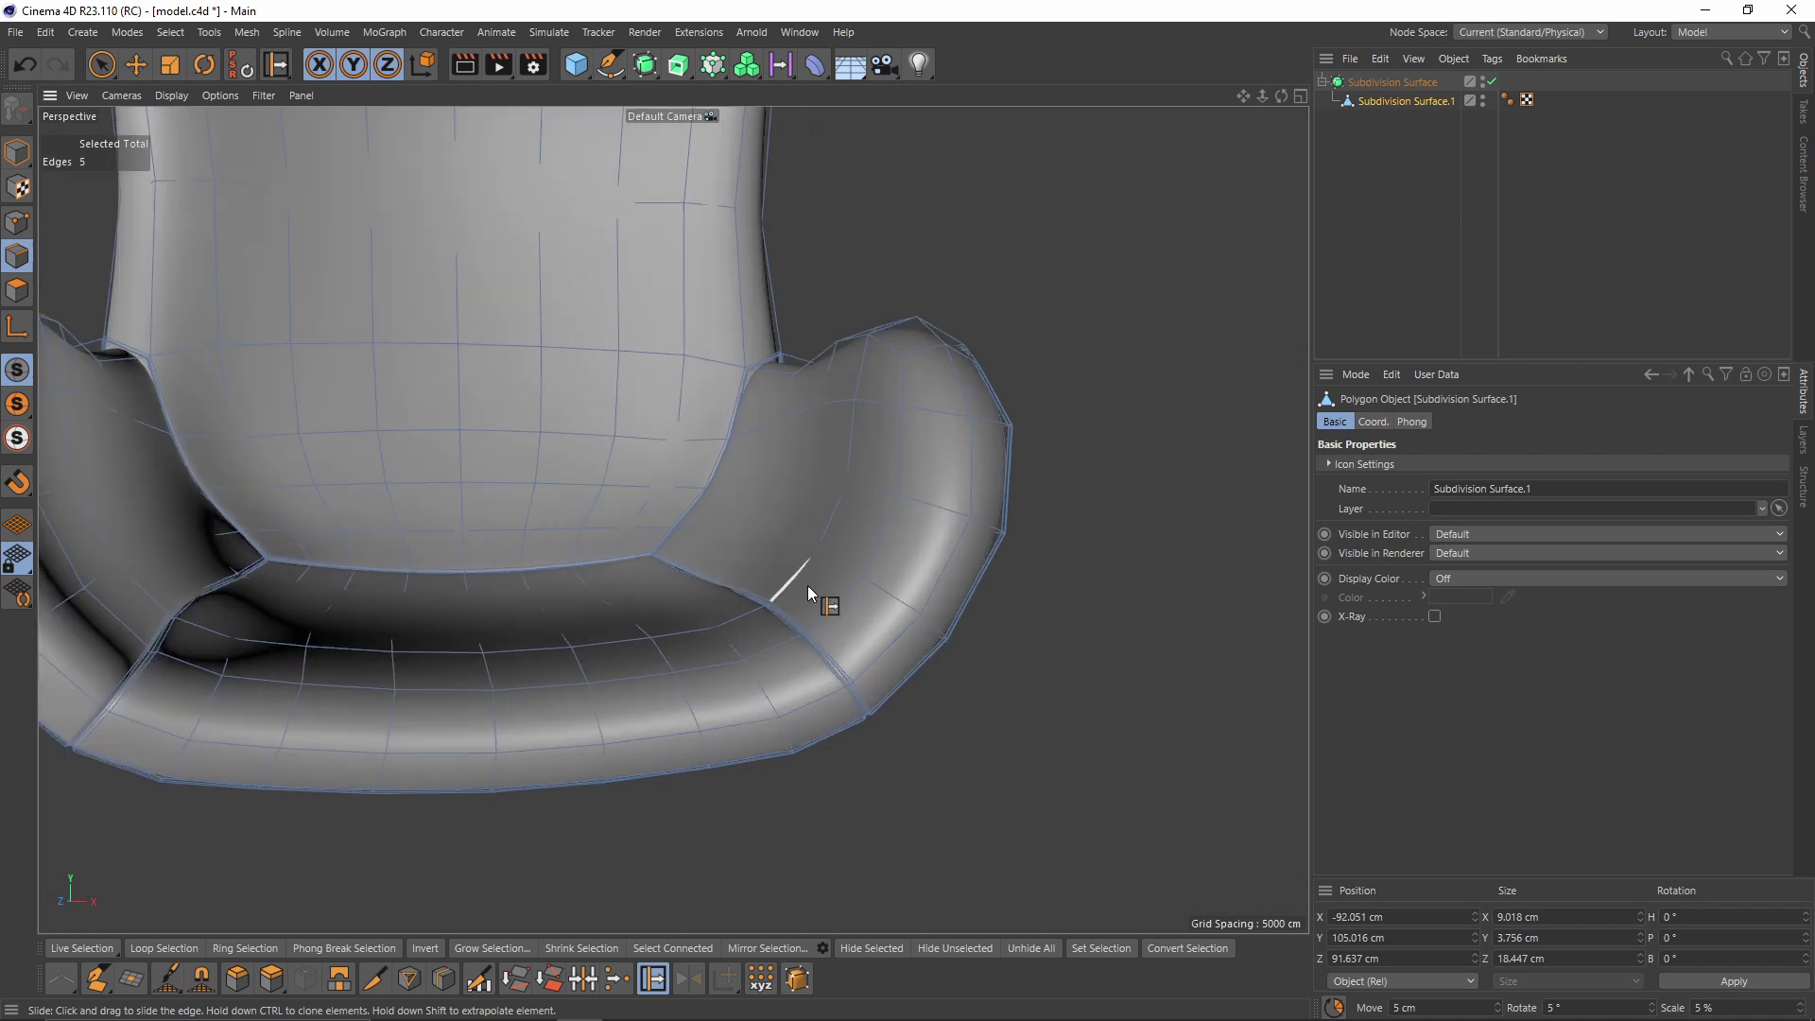
scroll(936, 568, "down", 3)
left_click_drag(1074, 405, 798, 555, "alt")
Return to model mode, switch the interface to the Standard layout, and create a new material
left_click(17, 153)
left_click(1730, 32)
left_click(1717, 239)
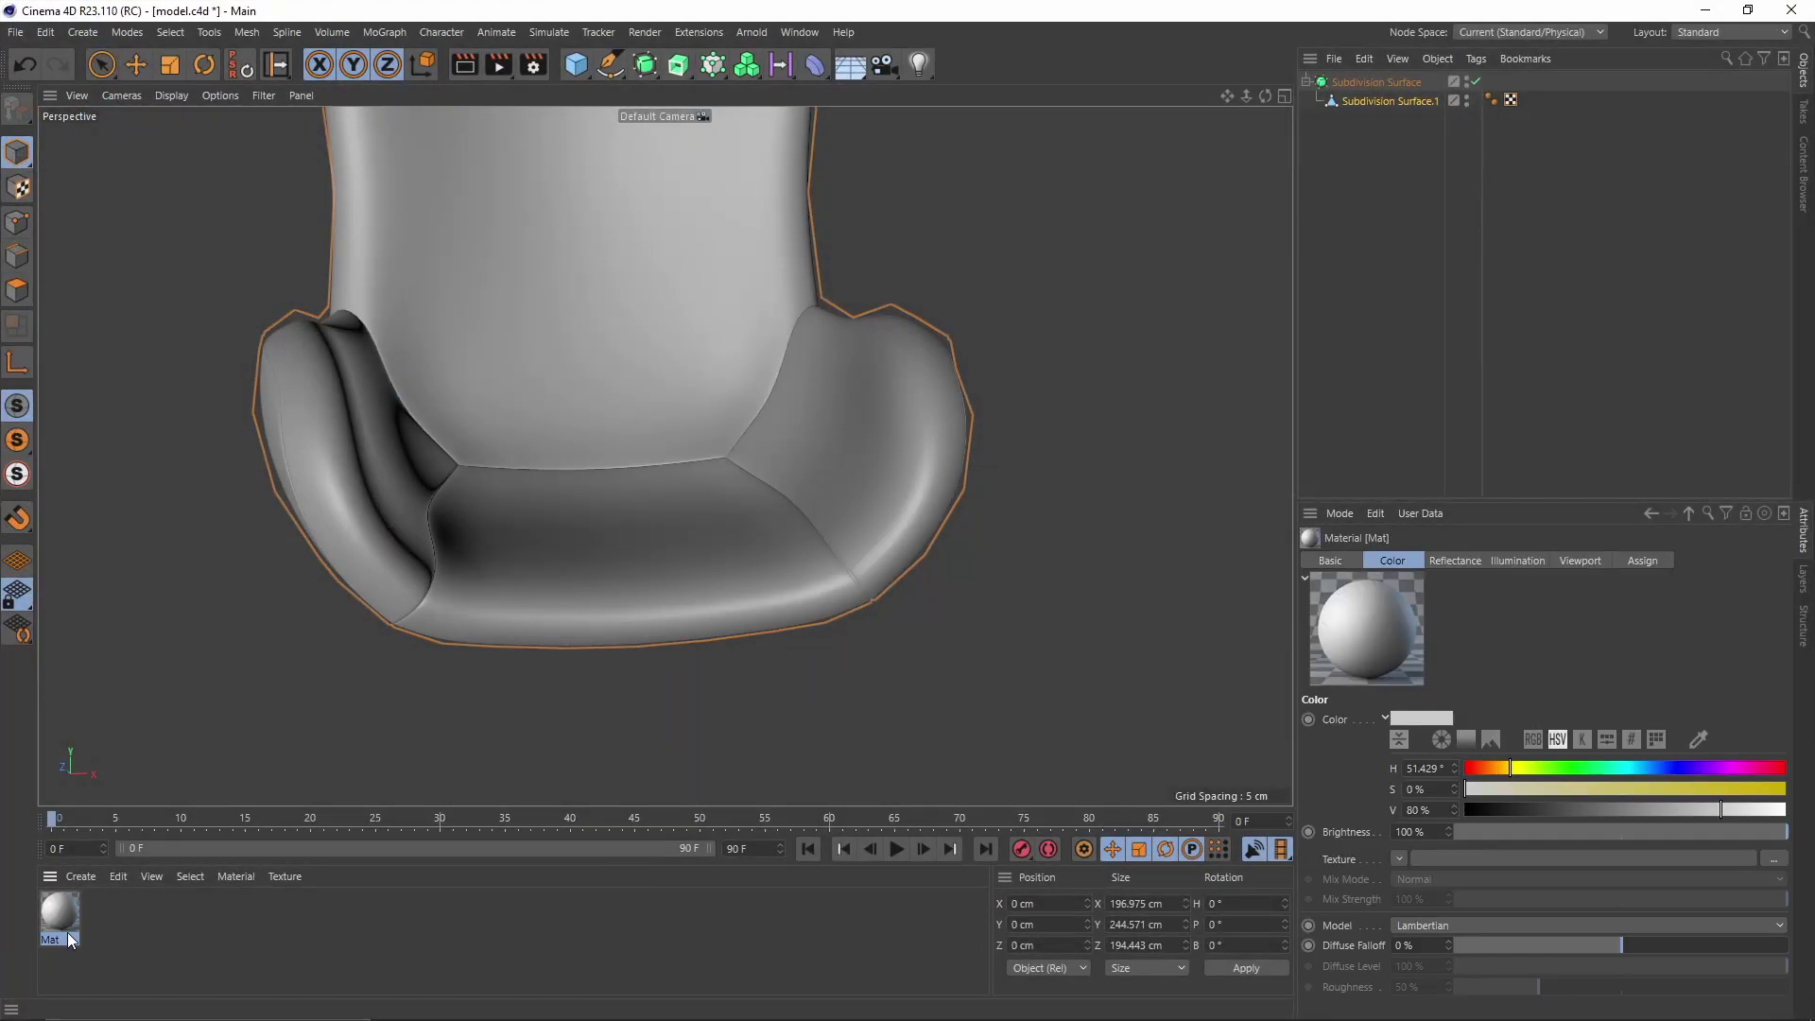
Set the new material's color saturation to 8% and apply it to the chair mesh
double_click(74, 907)
left_click_drag(739, 218, 1471, 151)
left_click(1083, 365)
left_click_drag(1335, 297, 1350, 298)
left_click(1335, 298)
left_click(77, 919)
left_click_drag(76, 919, 1390, 99)
middle_click_drag(592, 553, 645, 446, "alt")
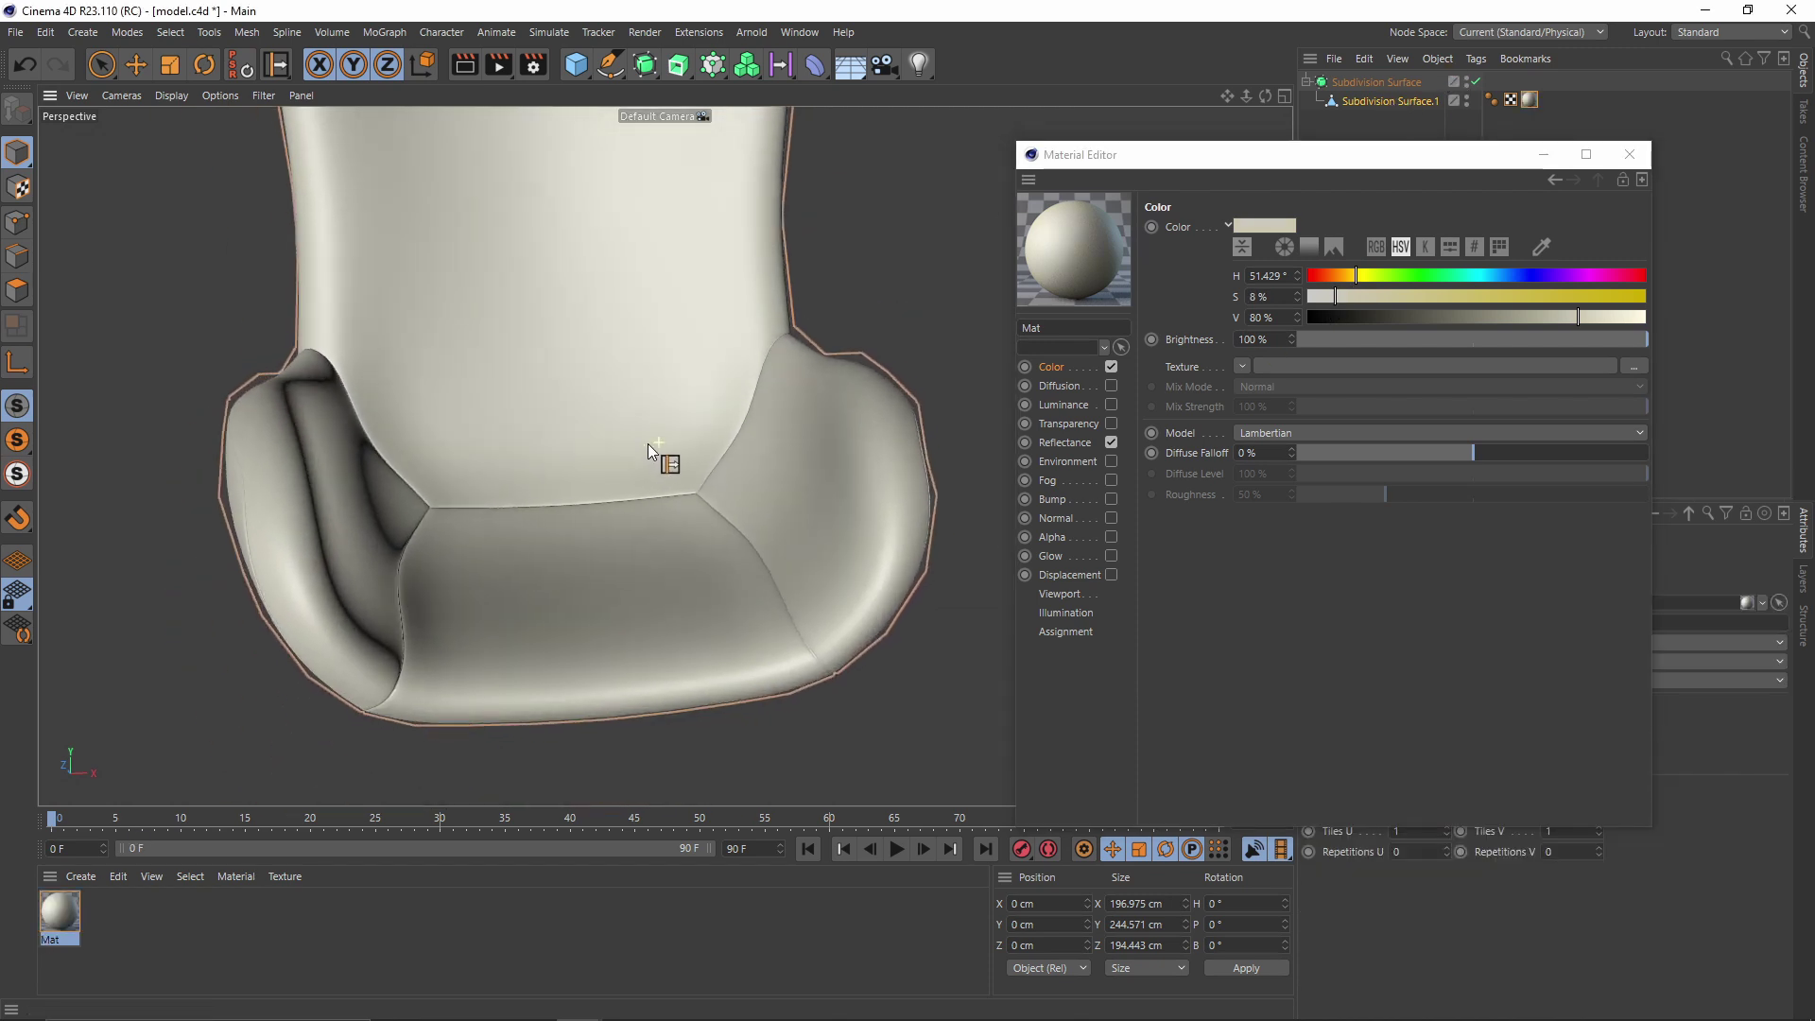
left_click(1629, 156)
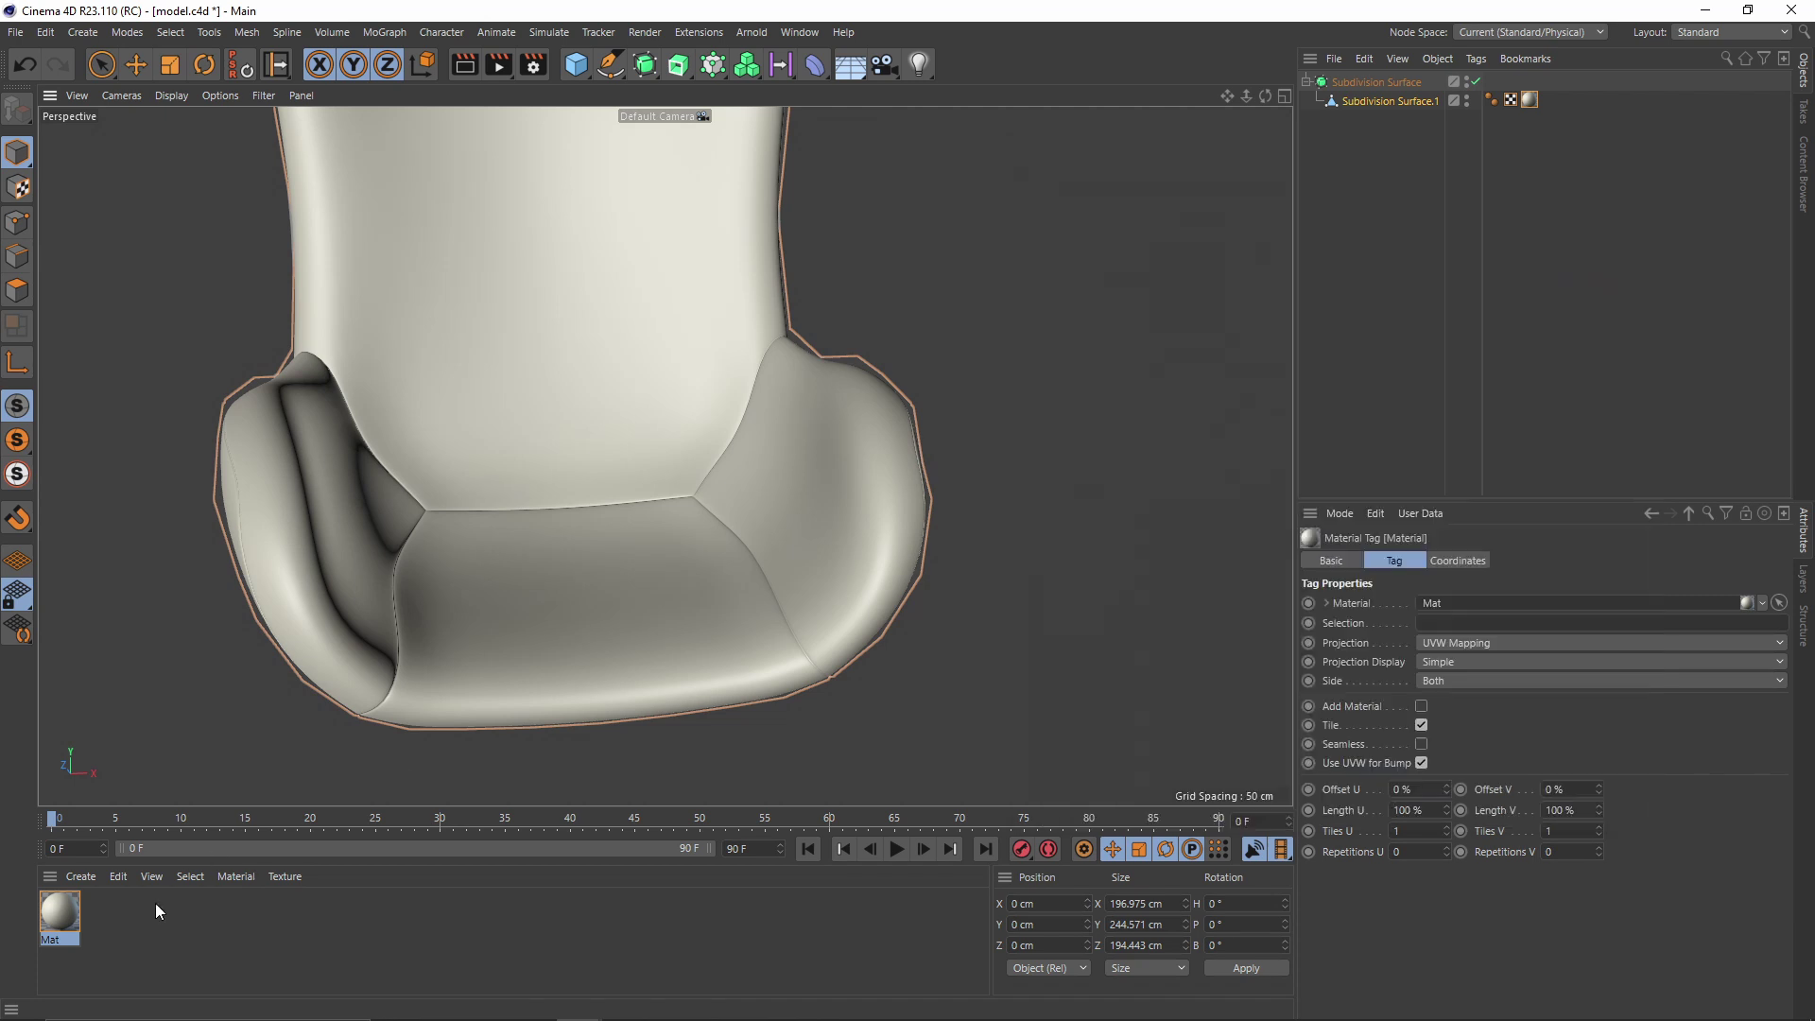
Duplicate the cream material onto the chair mesh and open the copy in the Material Editor
left_click(60, 912)
left_click_drag(55, 923, 1428, 98, "ctrl")
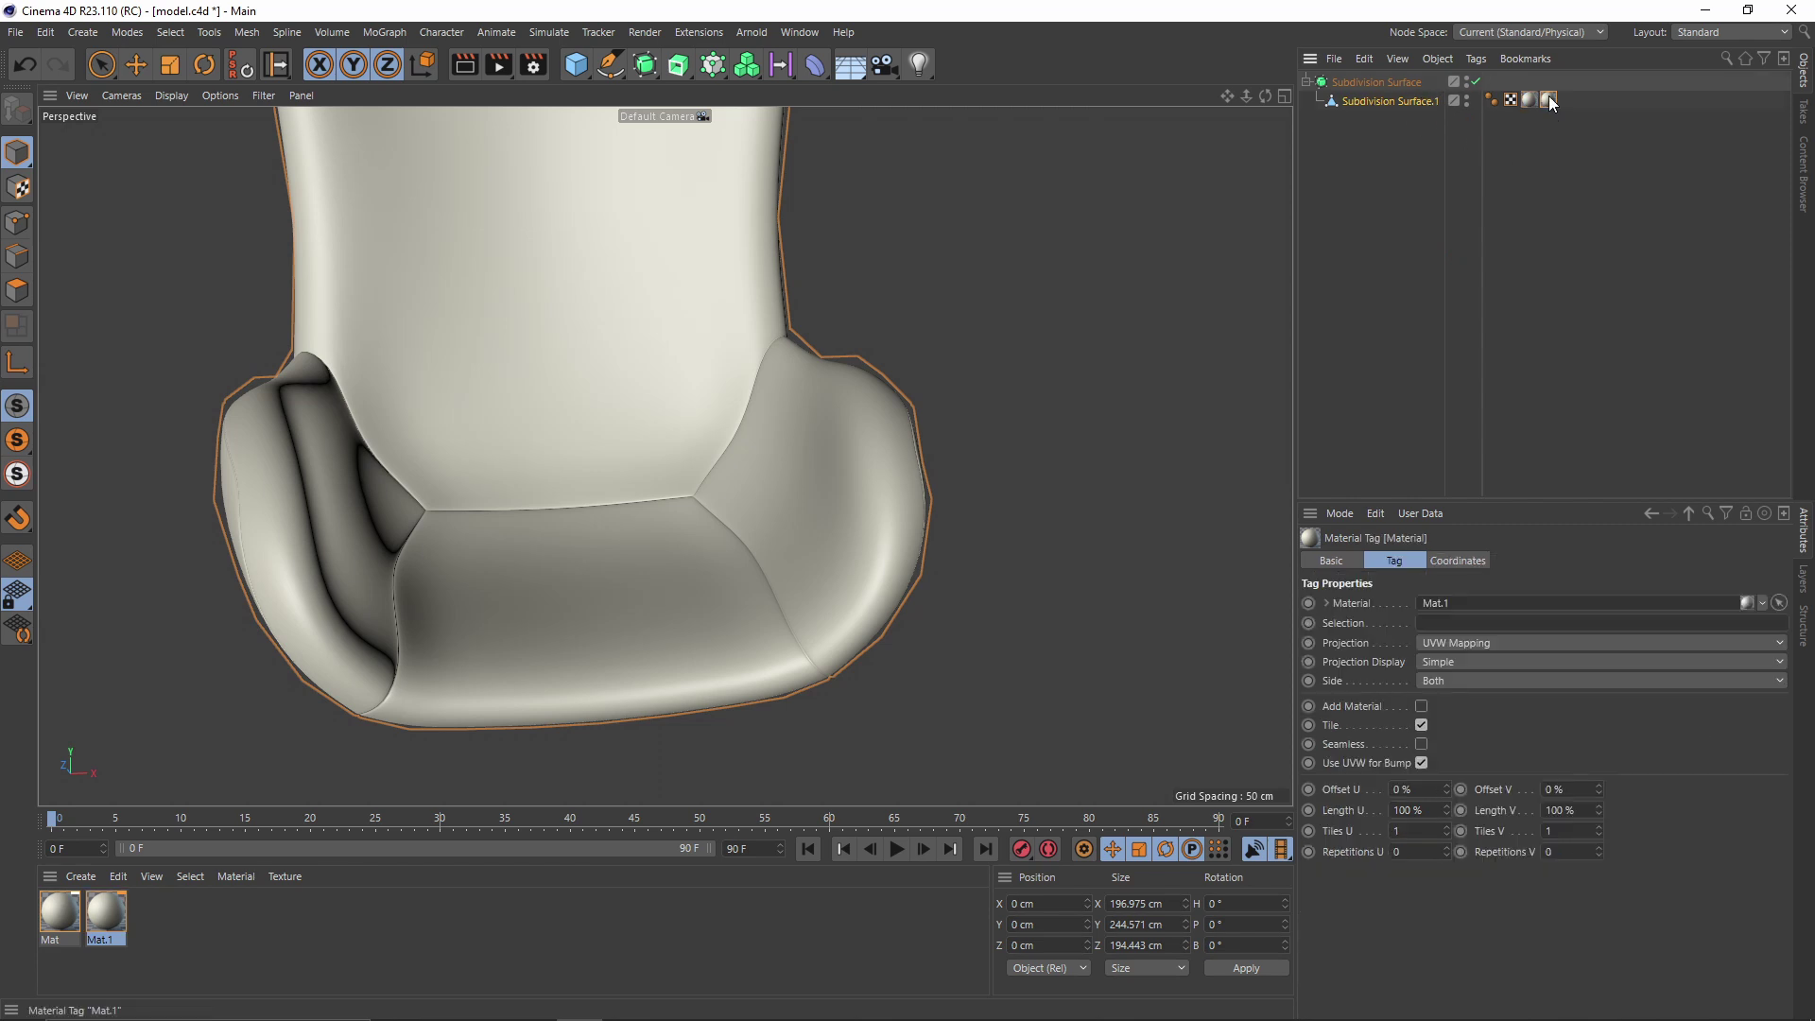
double_click(106, 915)
Select the duplicated material's tag on the chair mesh and enable Add Material
left_click_drag(696, 132, 979, 243)
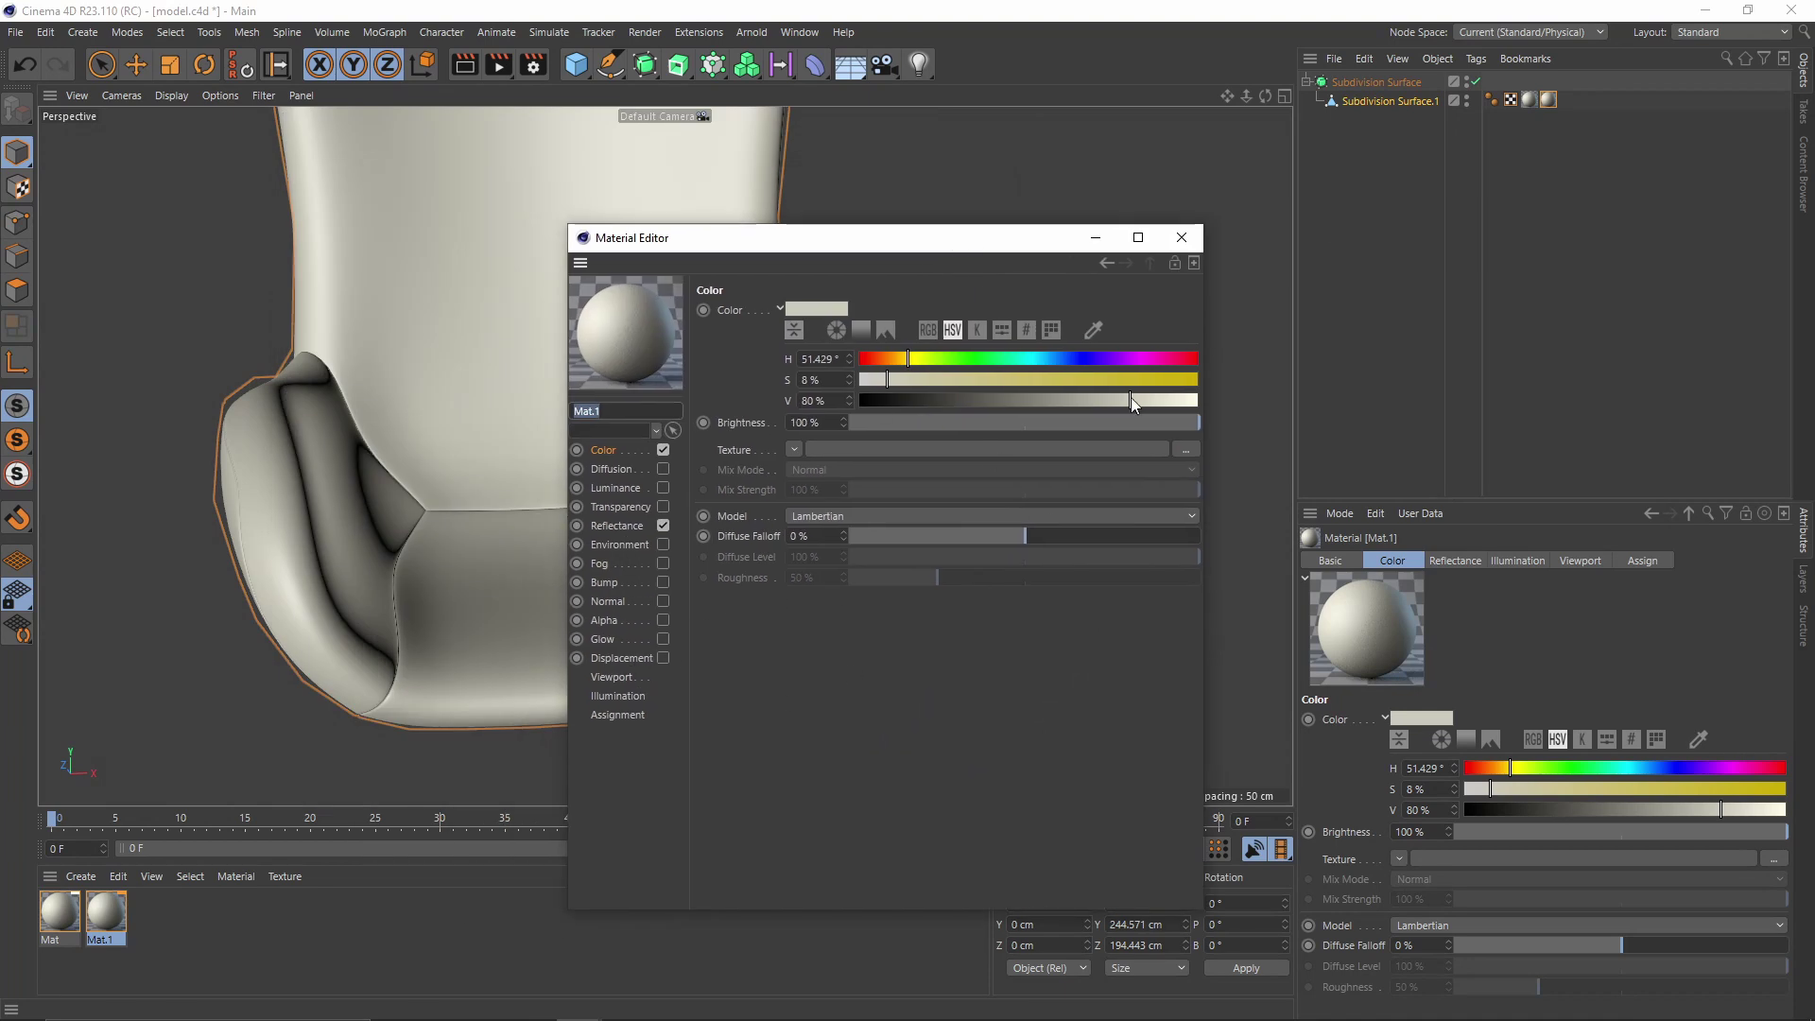
left_click(1548, 100)
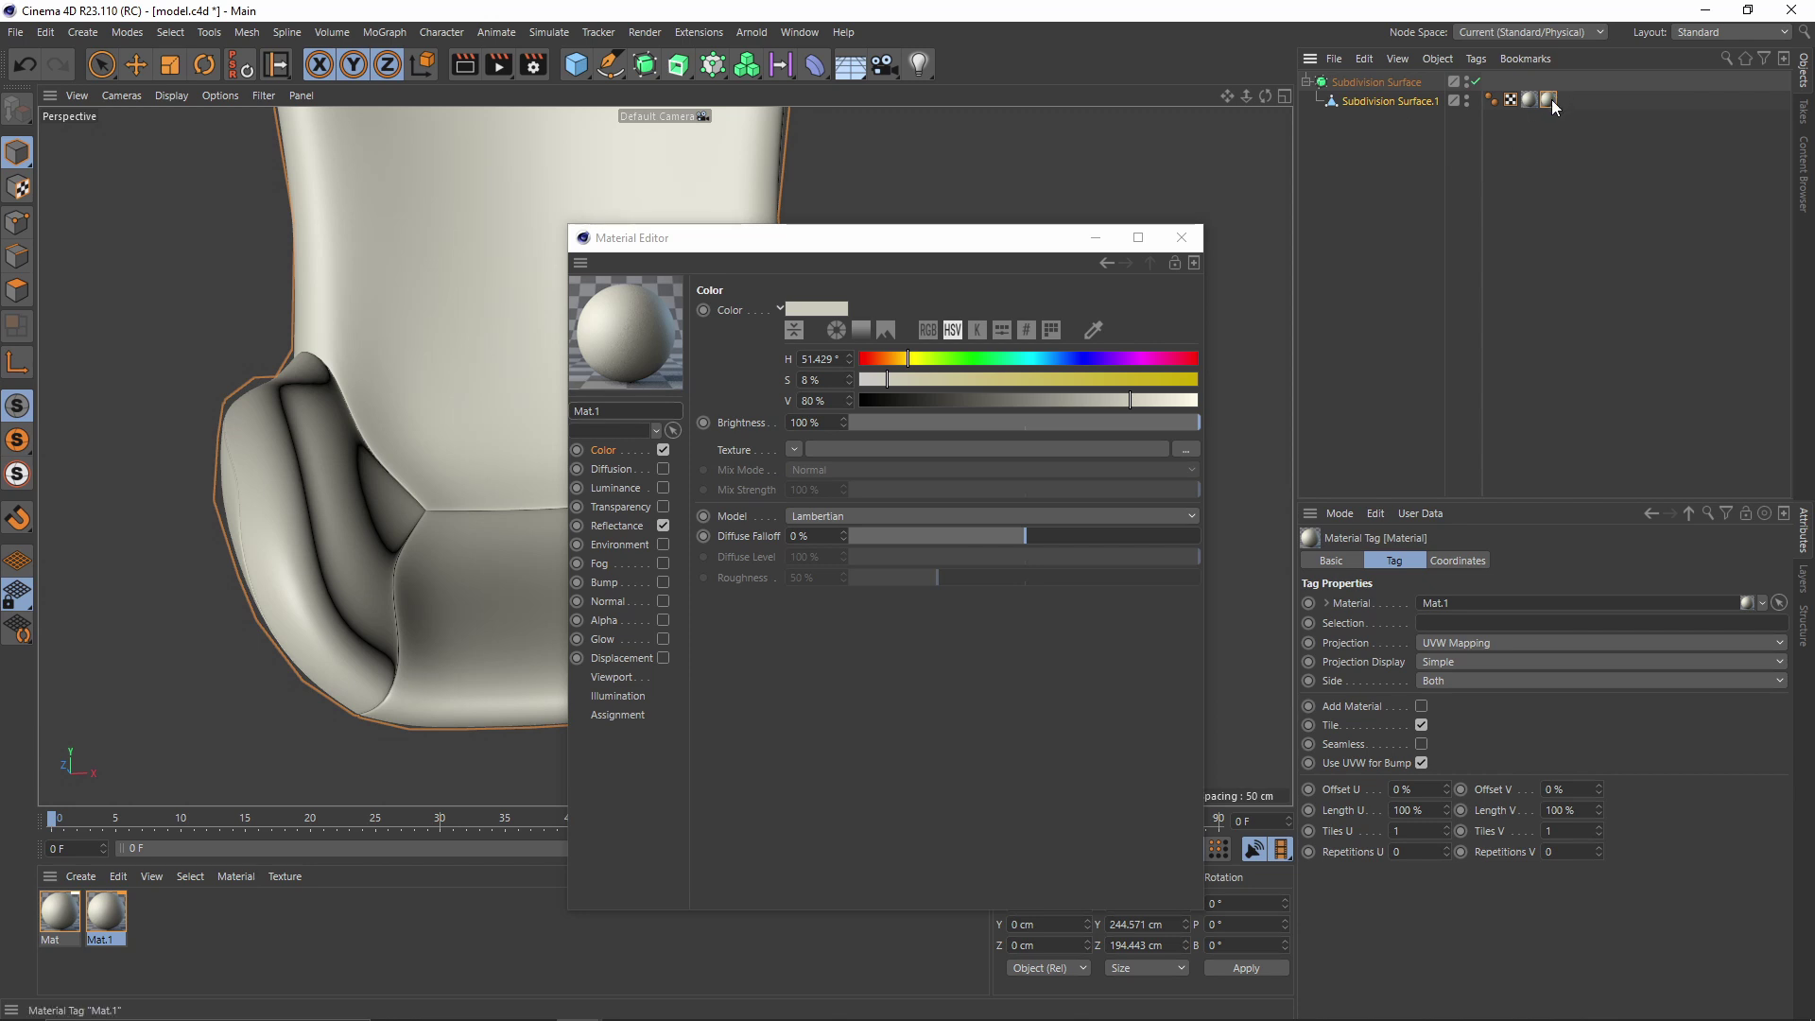
left_click(1421, 706)
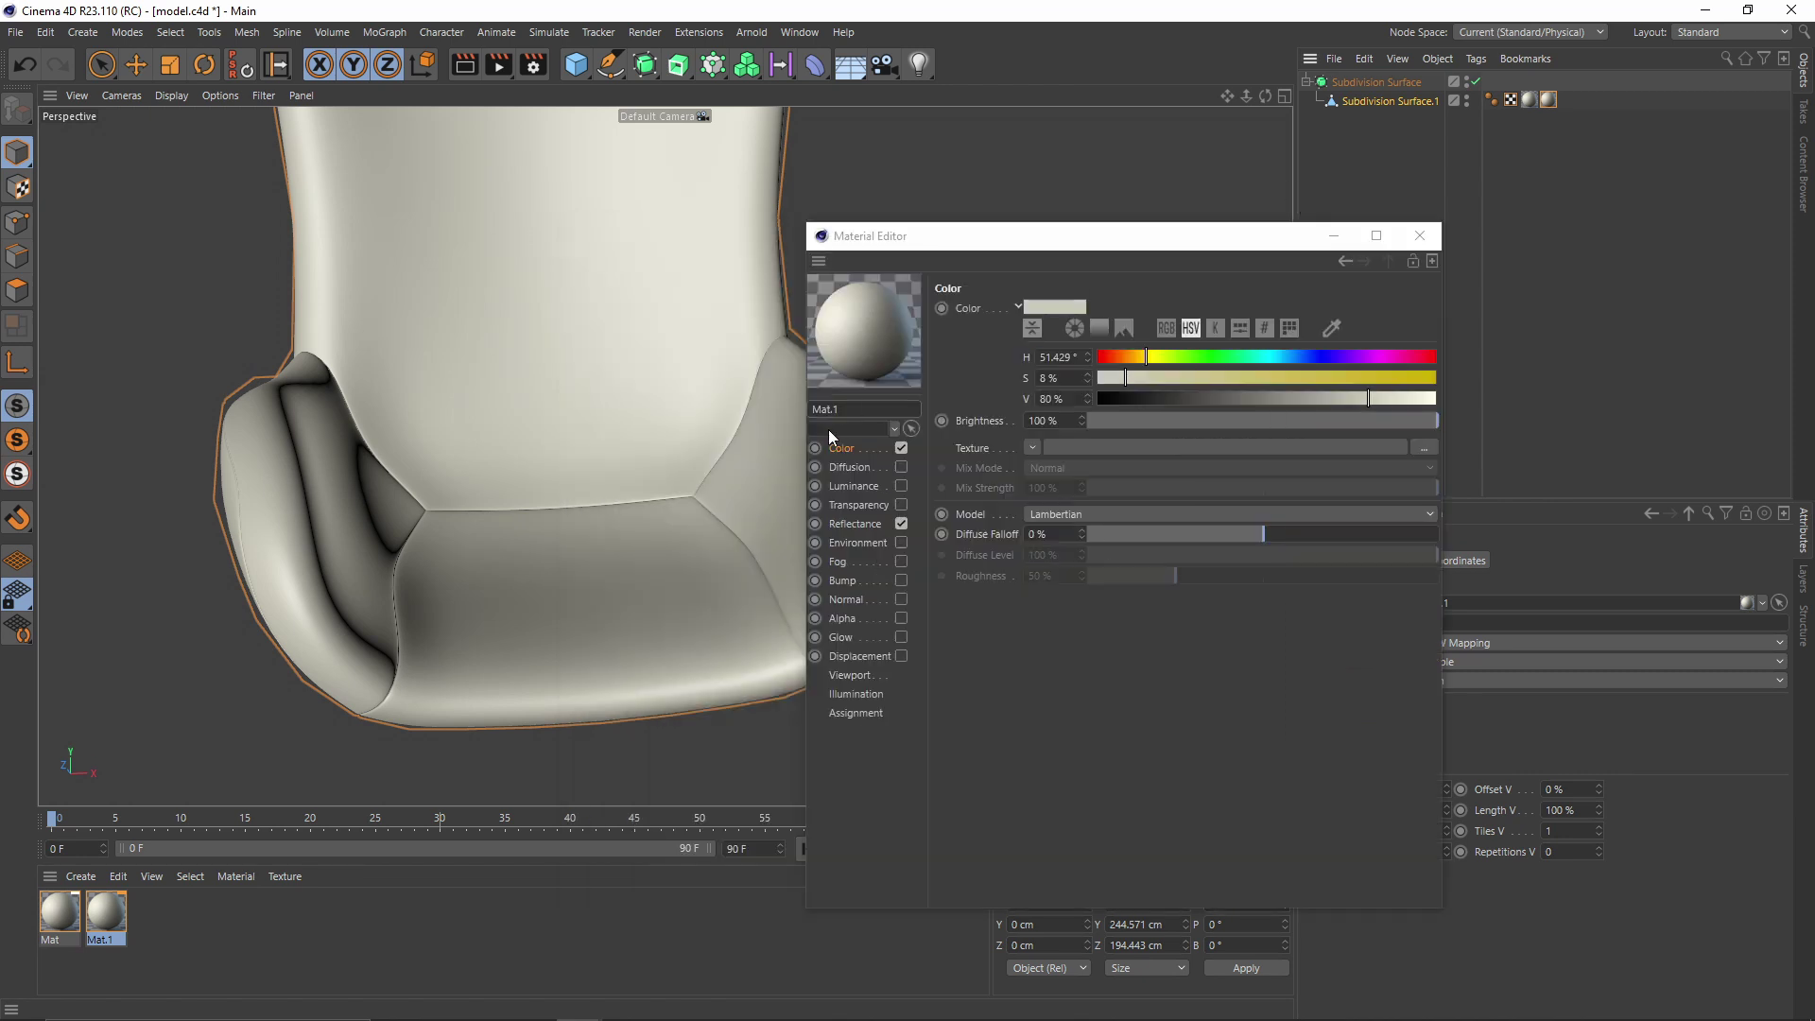
Load a Noise shader into the duplicated material's Color texture and open the shader's properties
left_click(847, 449)
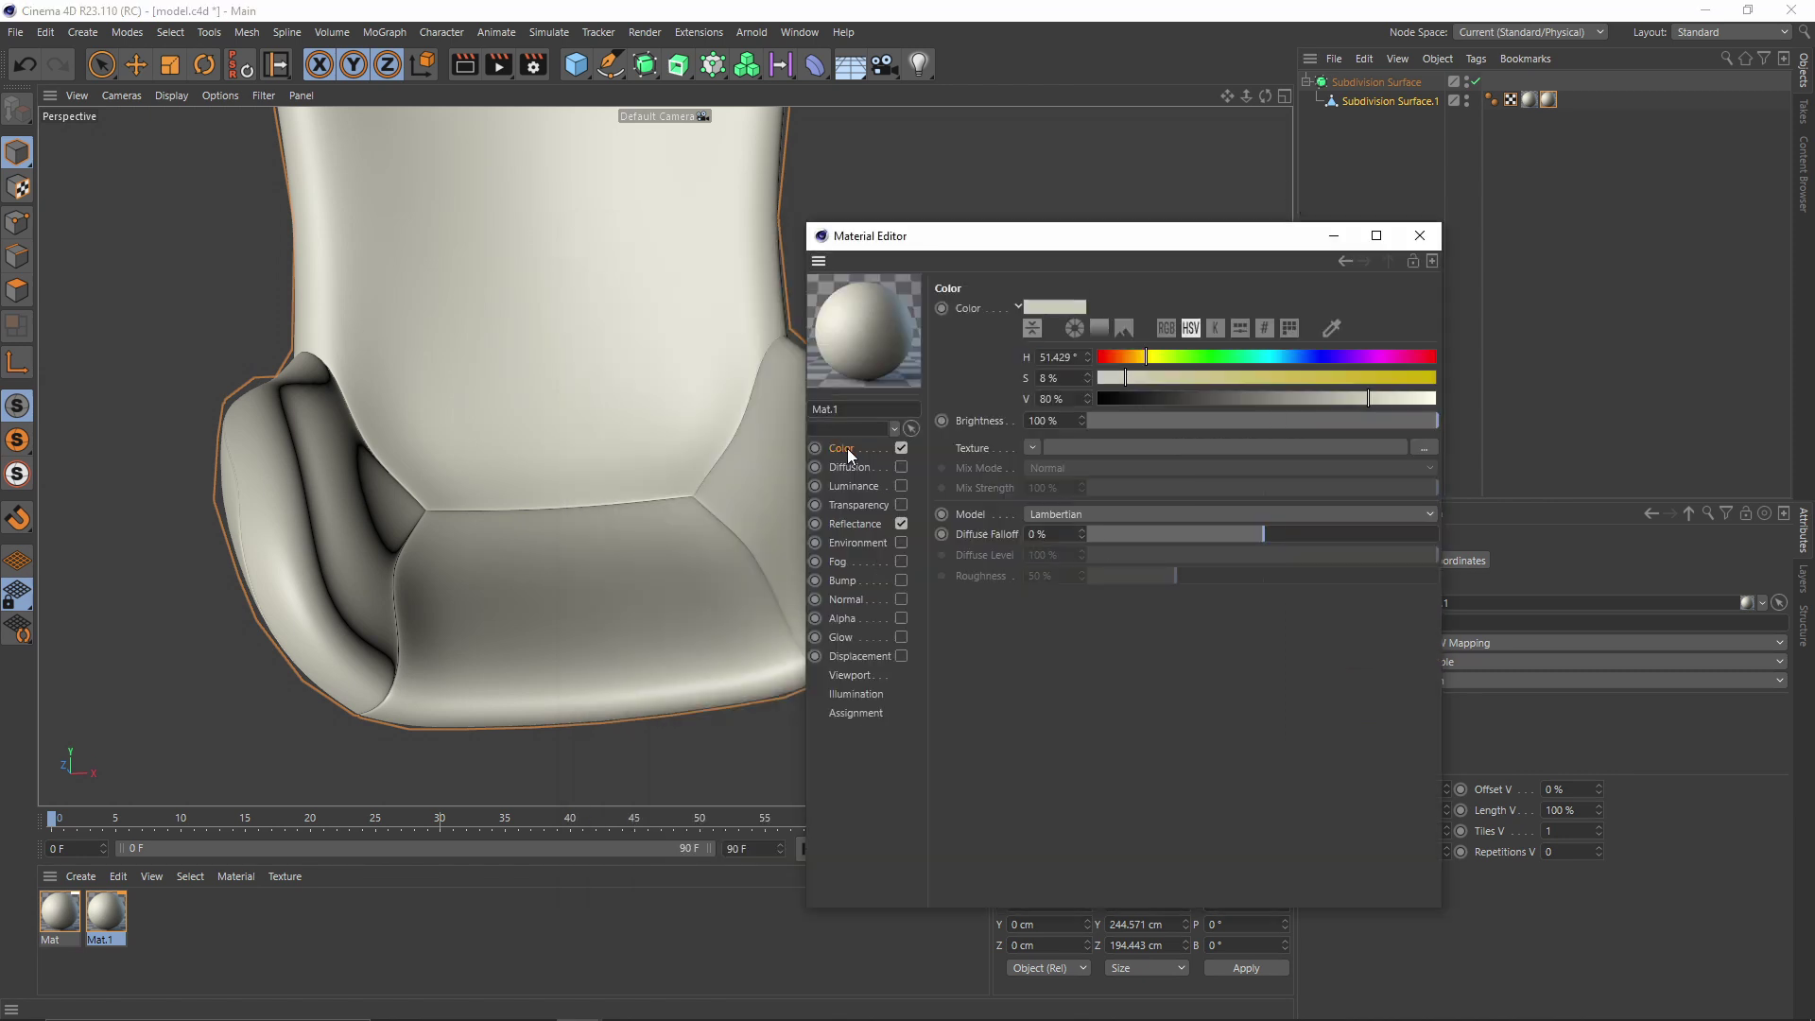
left_click(1036, 448)
left_click(1061, 669)
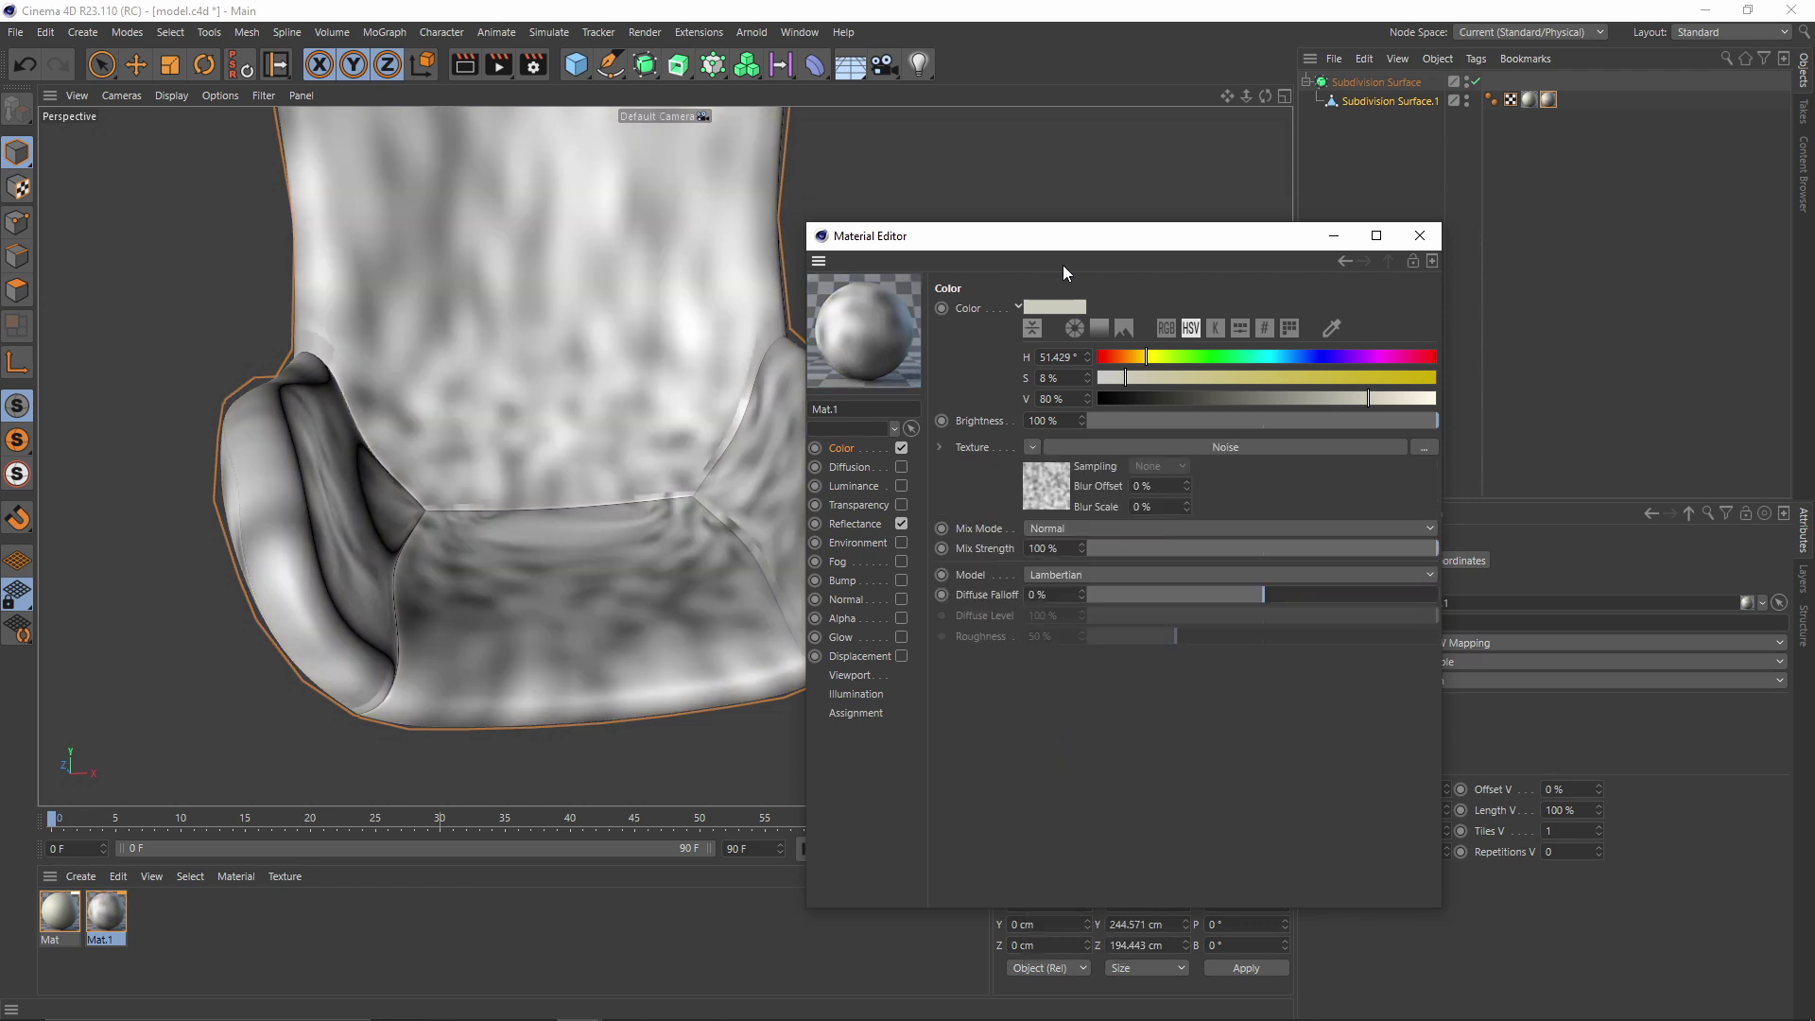
left_click_drag(1063, 244, 1075, 176)
left_click(1079, 427)
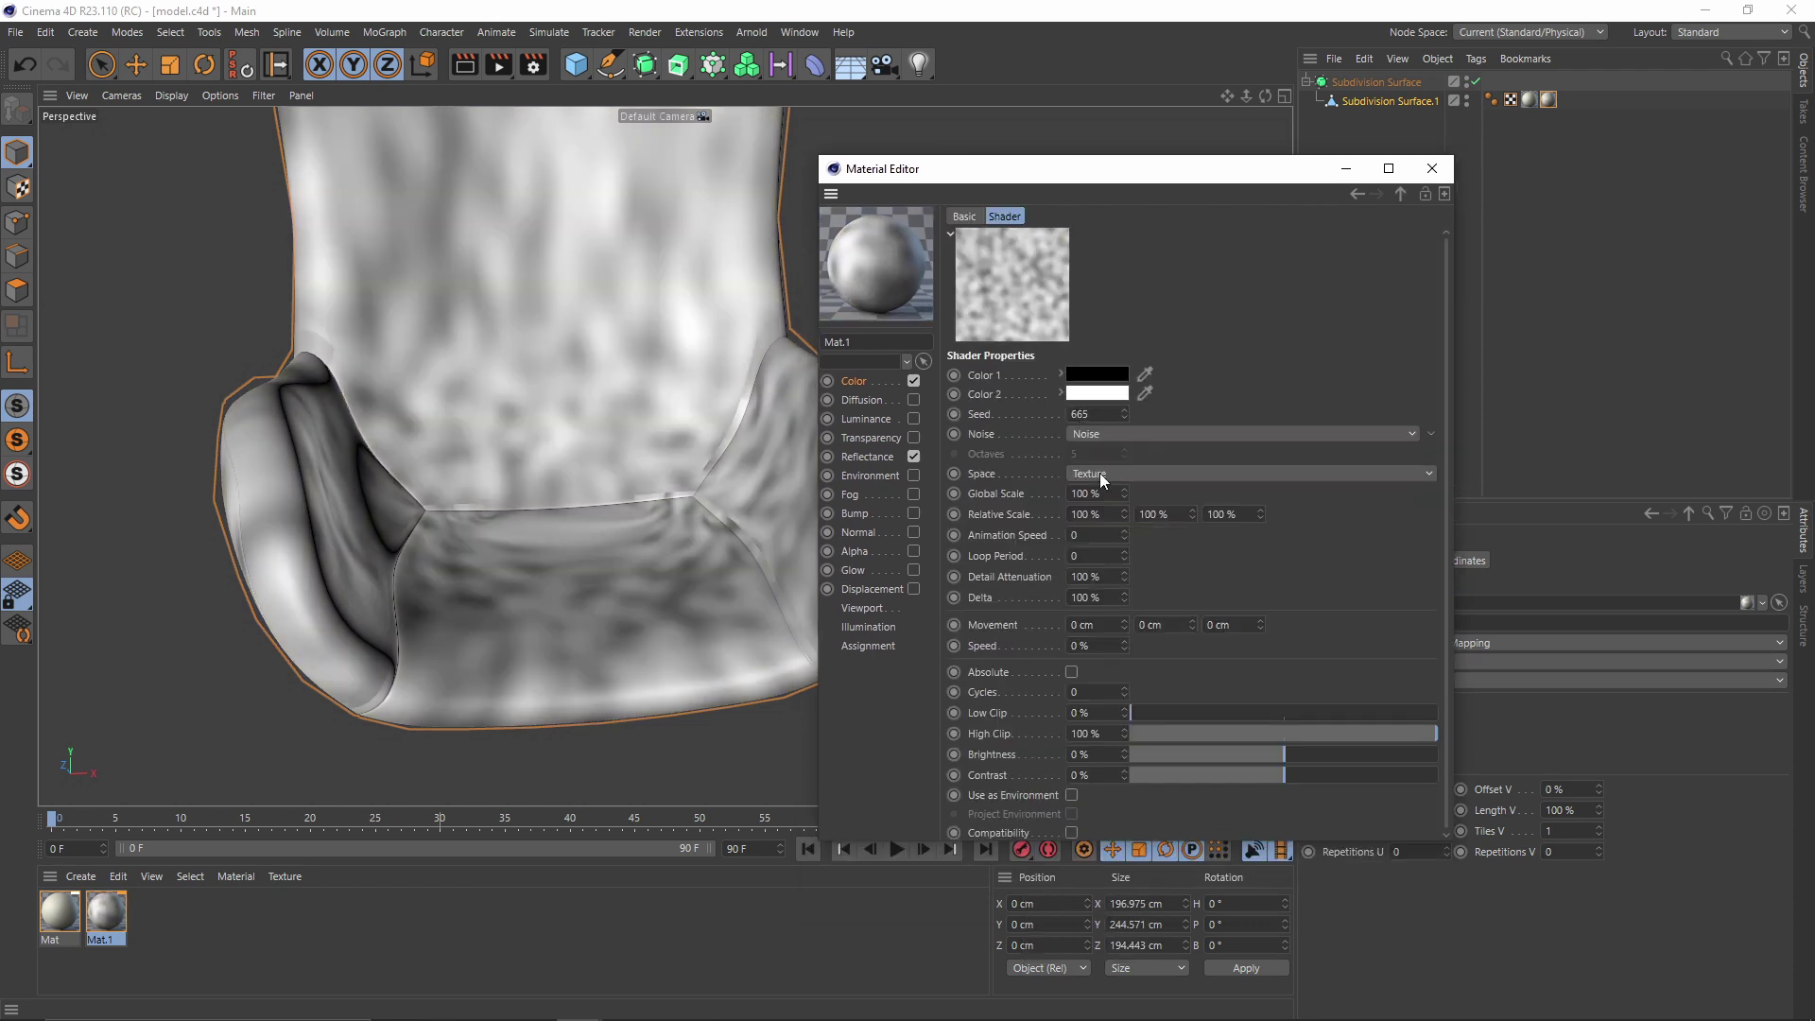
Set the noise's Y relative scale to 1000% and reduce its X relative scale to form fine vertical streaks
left_click(1177, 516)
type("1000")
key("Return")
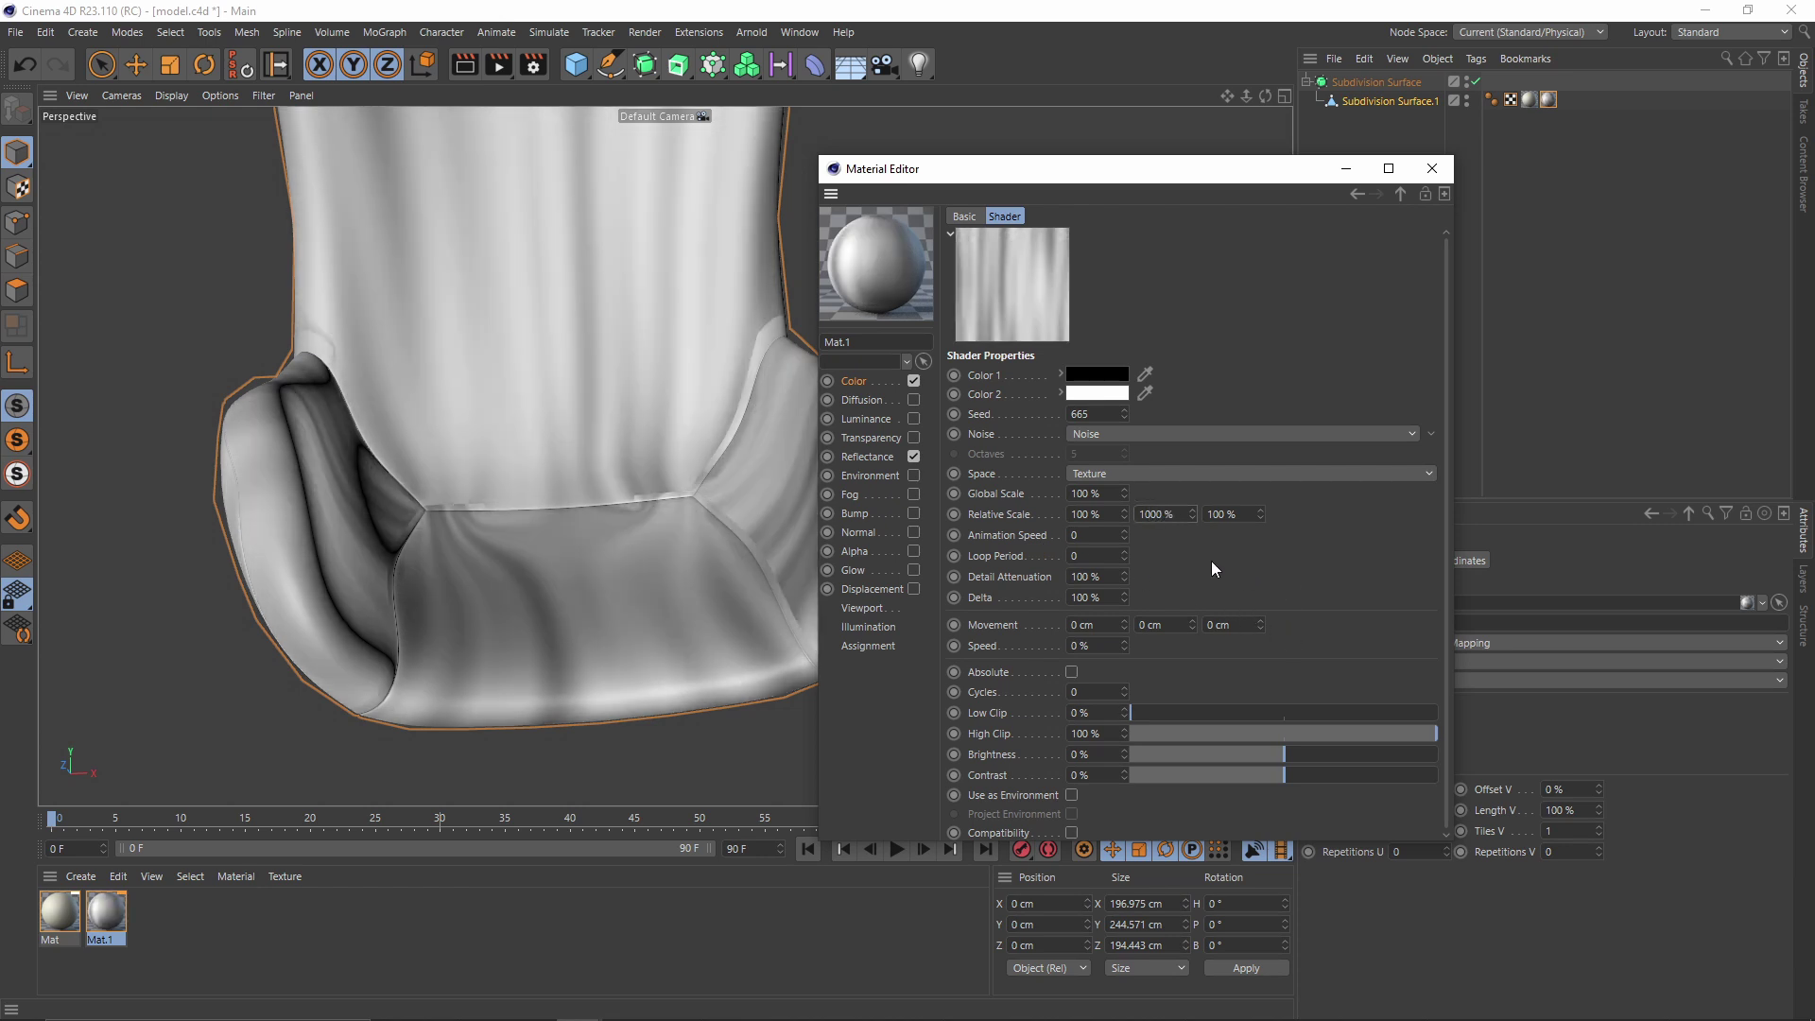
left_click(1113, 519)
type("1")
Minimize the Material Editor and set the streaked material's tag projection to Flat
left_click(1346, 168)
scroll(832, 520, "up", 5)
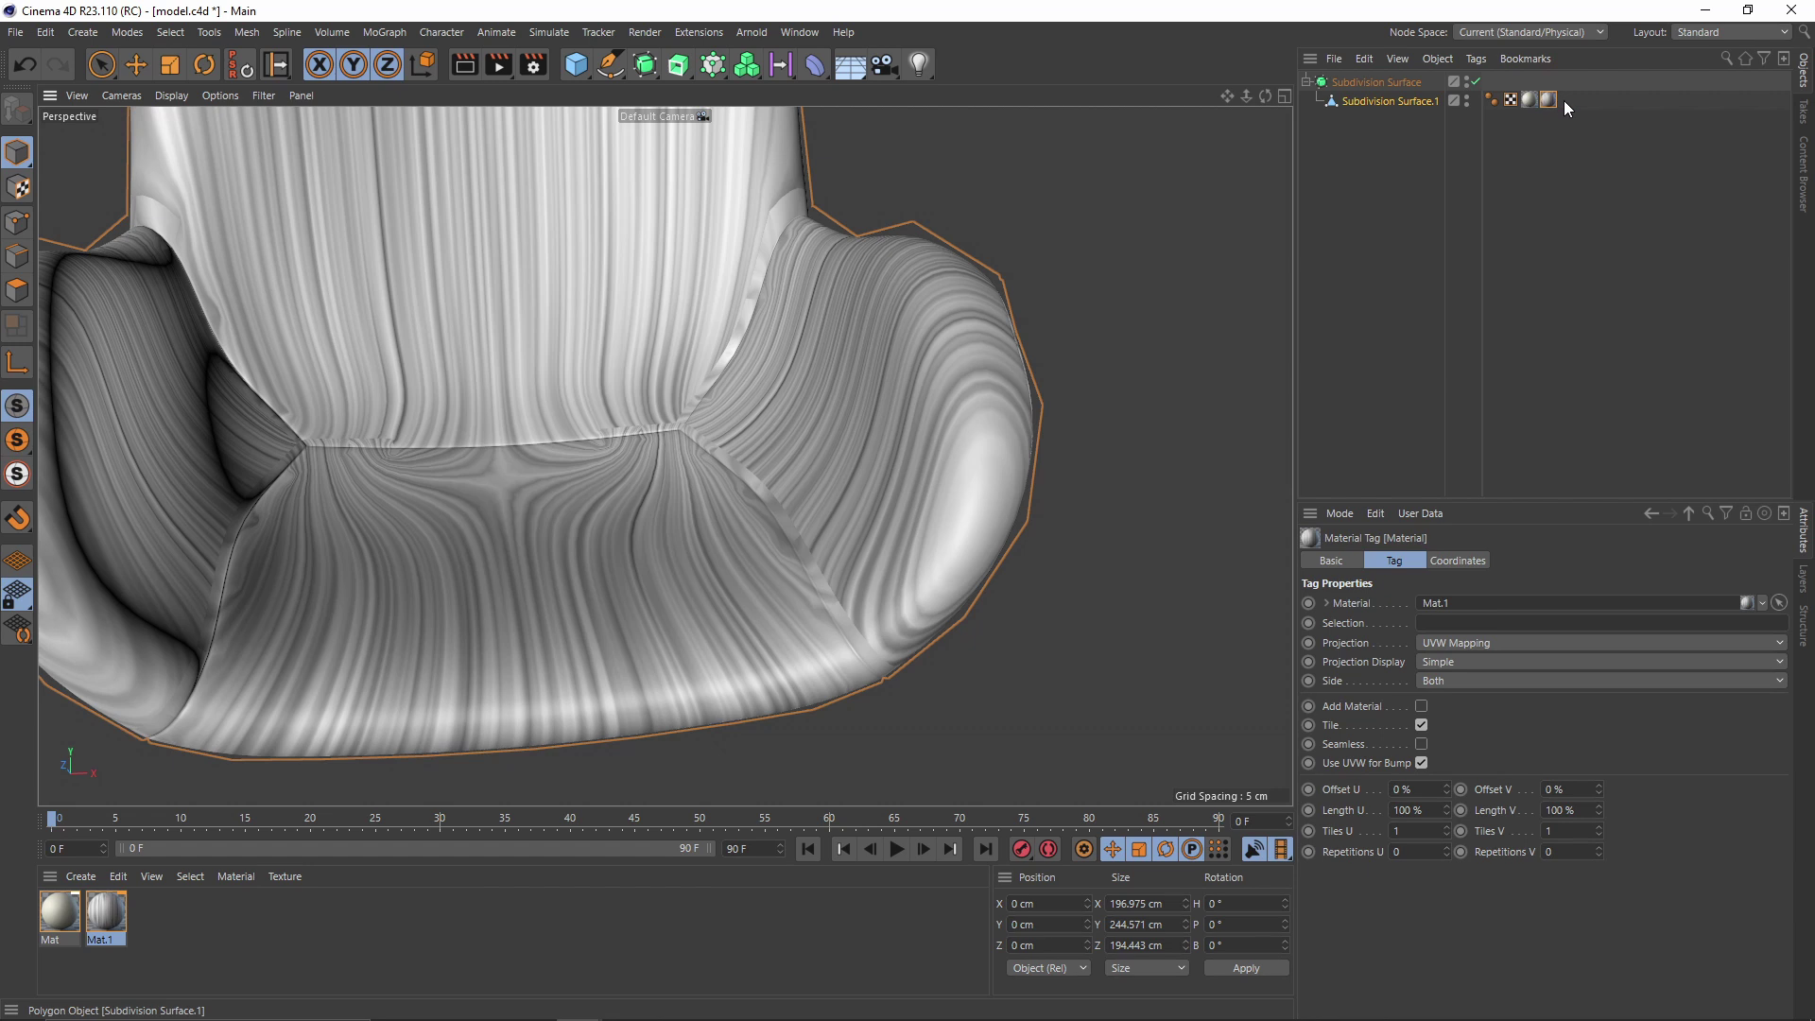
left_click(1462, 644)
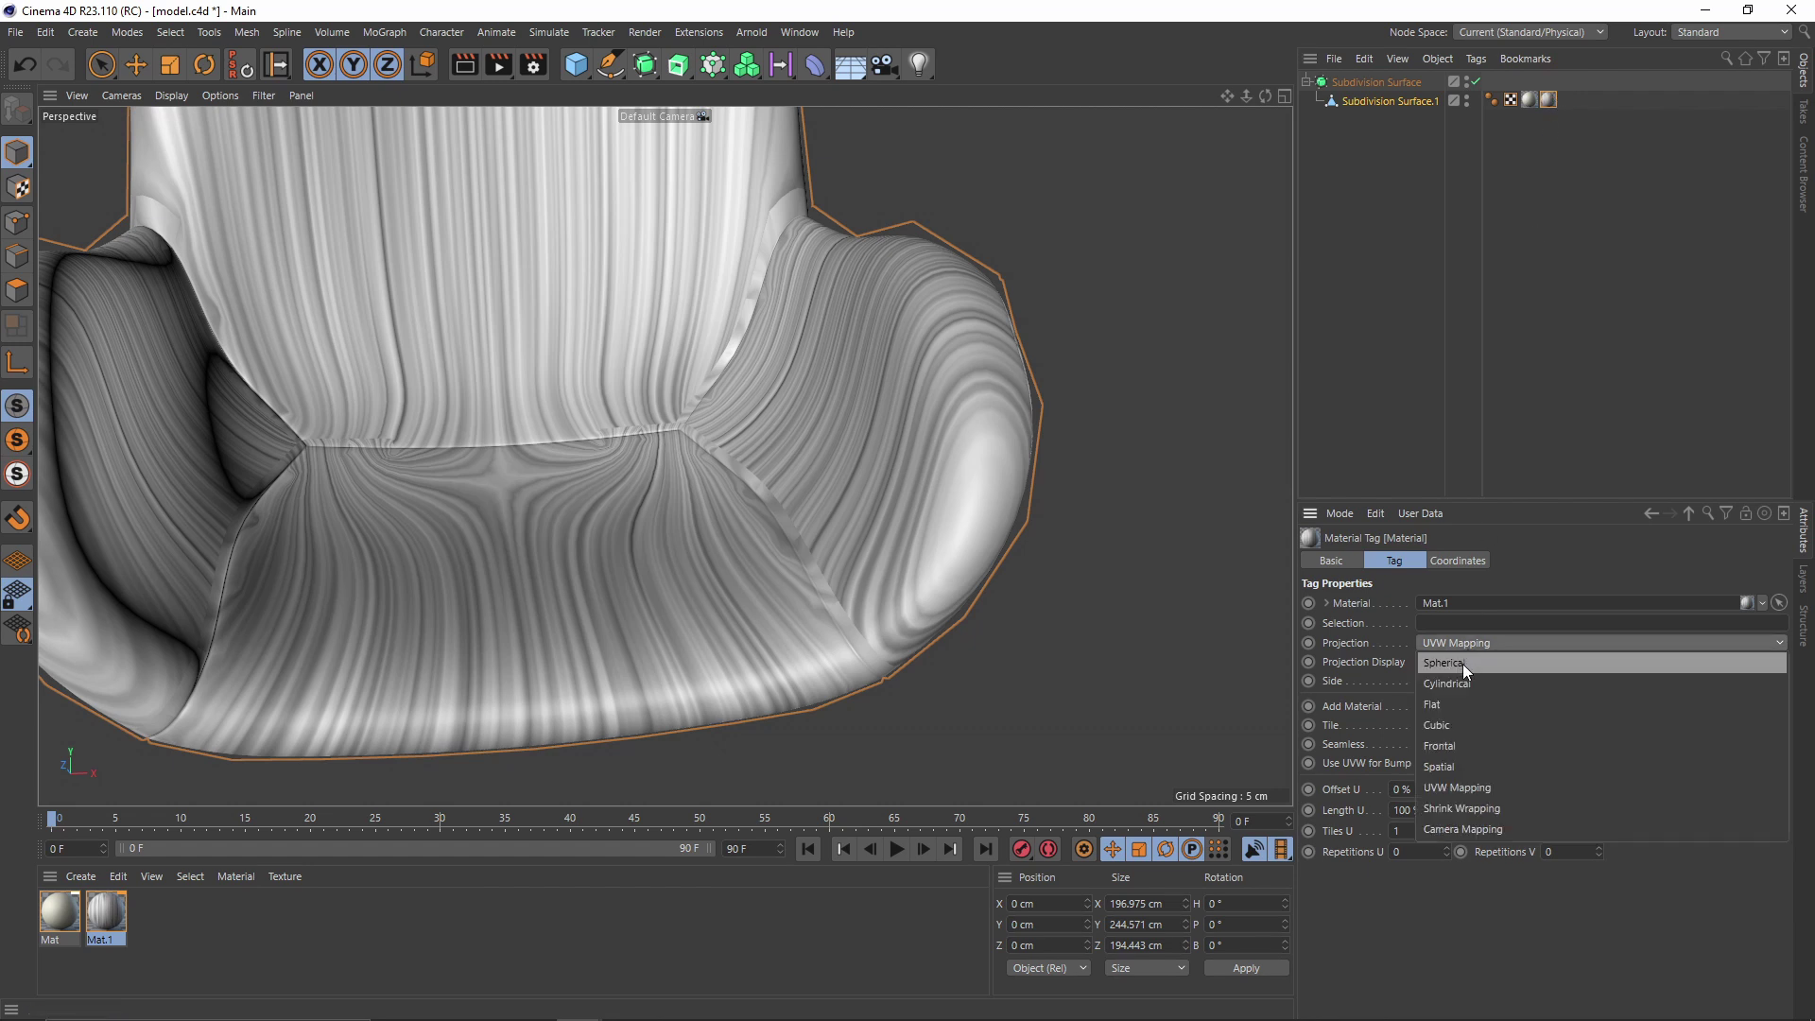
left_click(1456, 705)
scroll(951, 462, "down", 5)
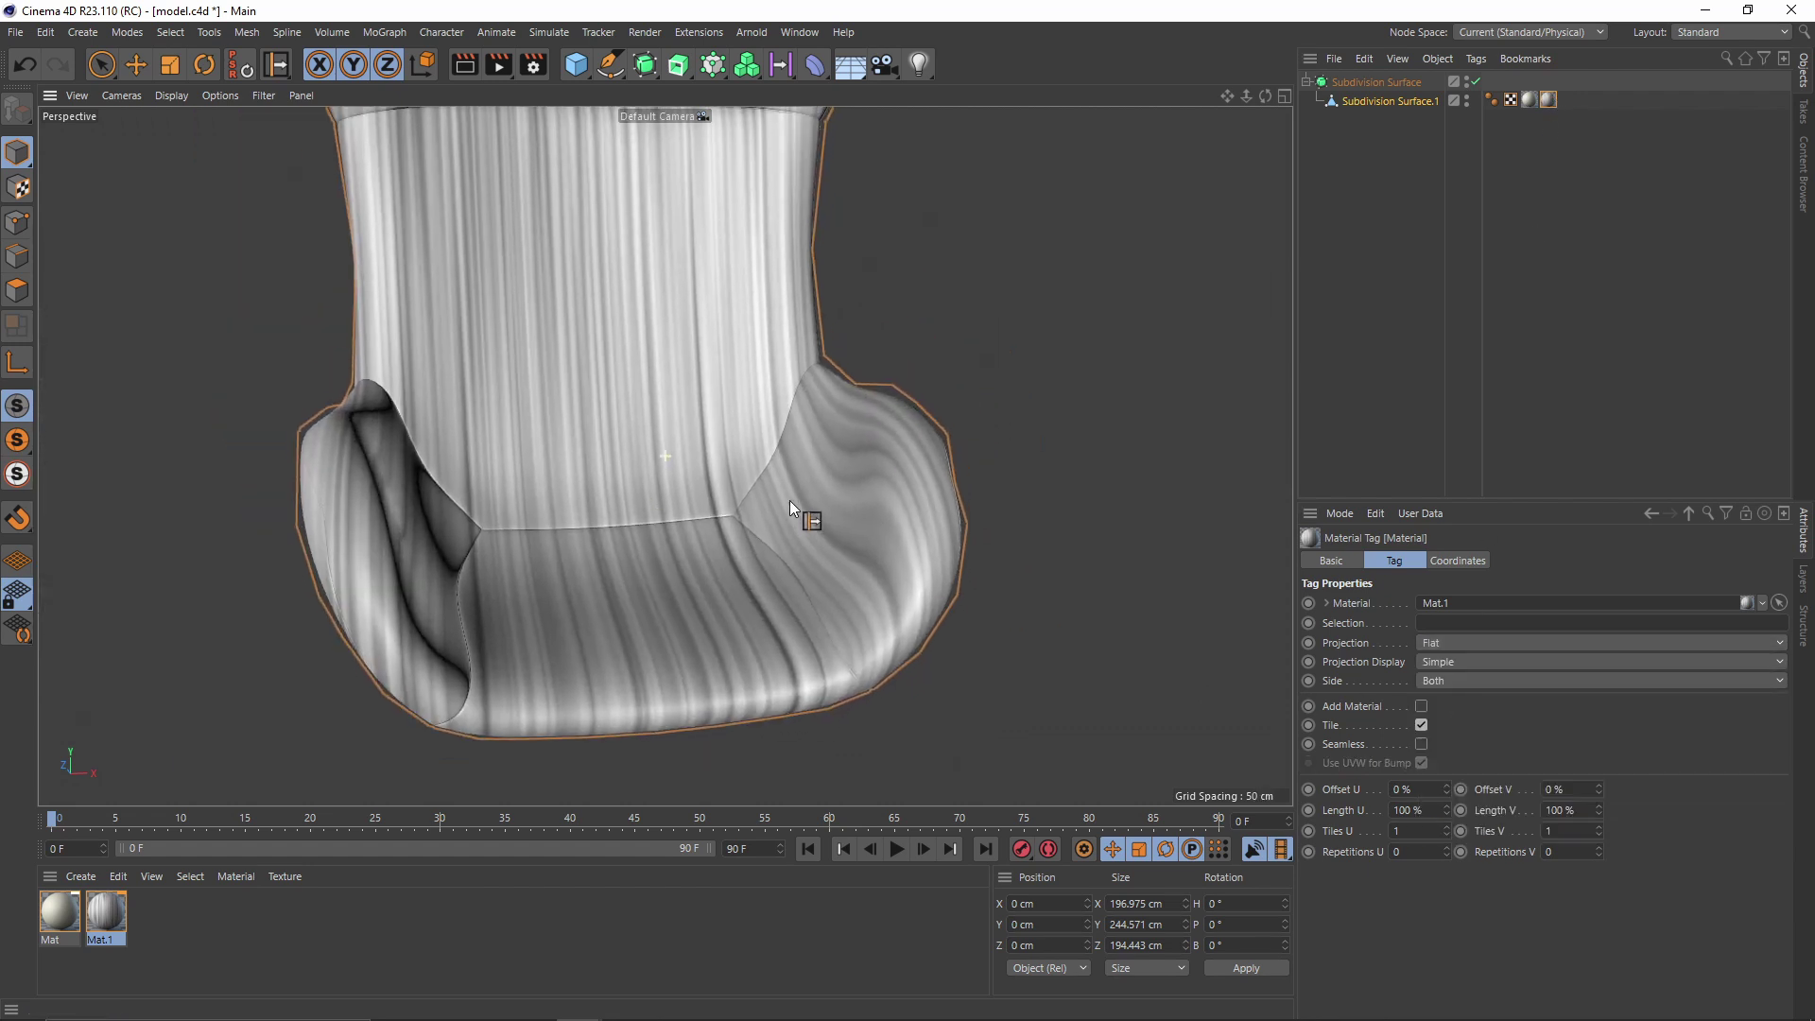
In texture mode, rotate the flat projection about -21° in bank so the streaks run diagonally across the chair
left_click(19, 187)
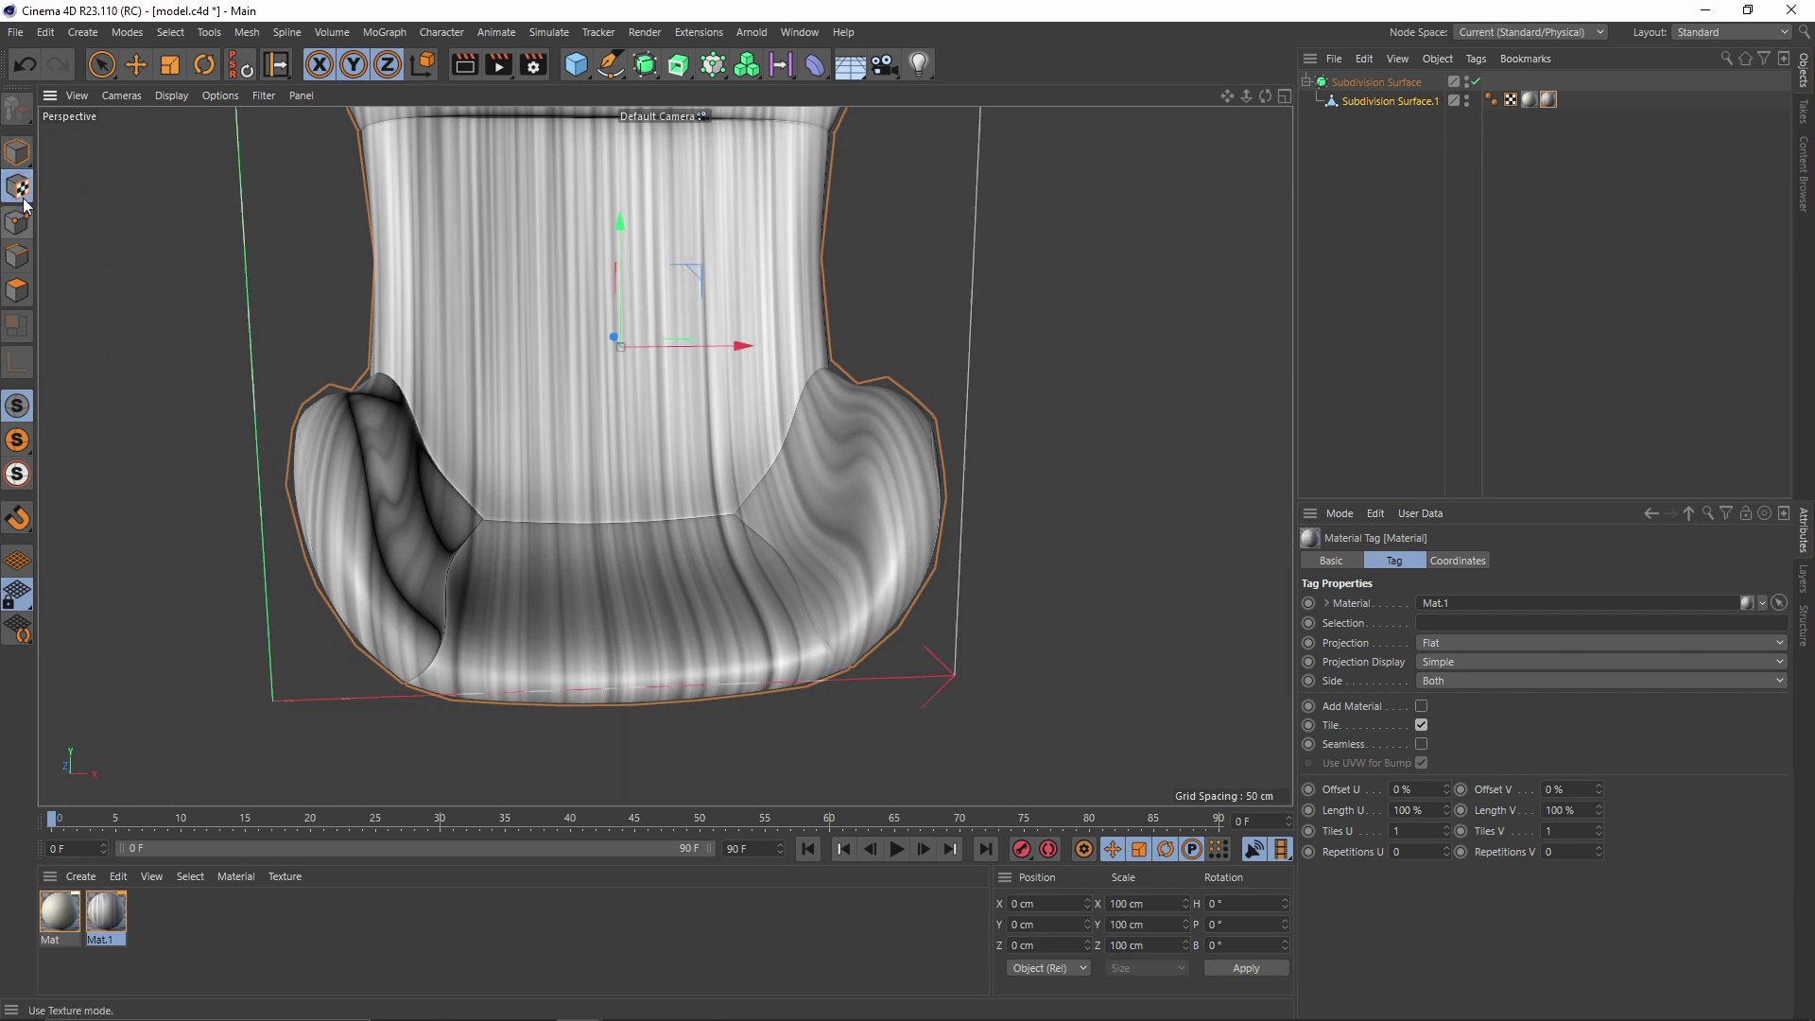
key("r")
left_click_drag(685, 316, 666, 298)
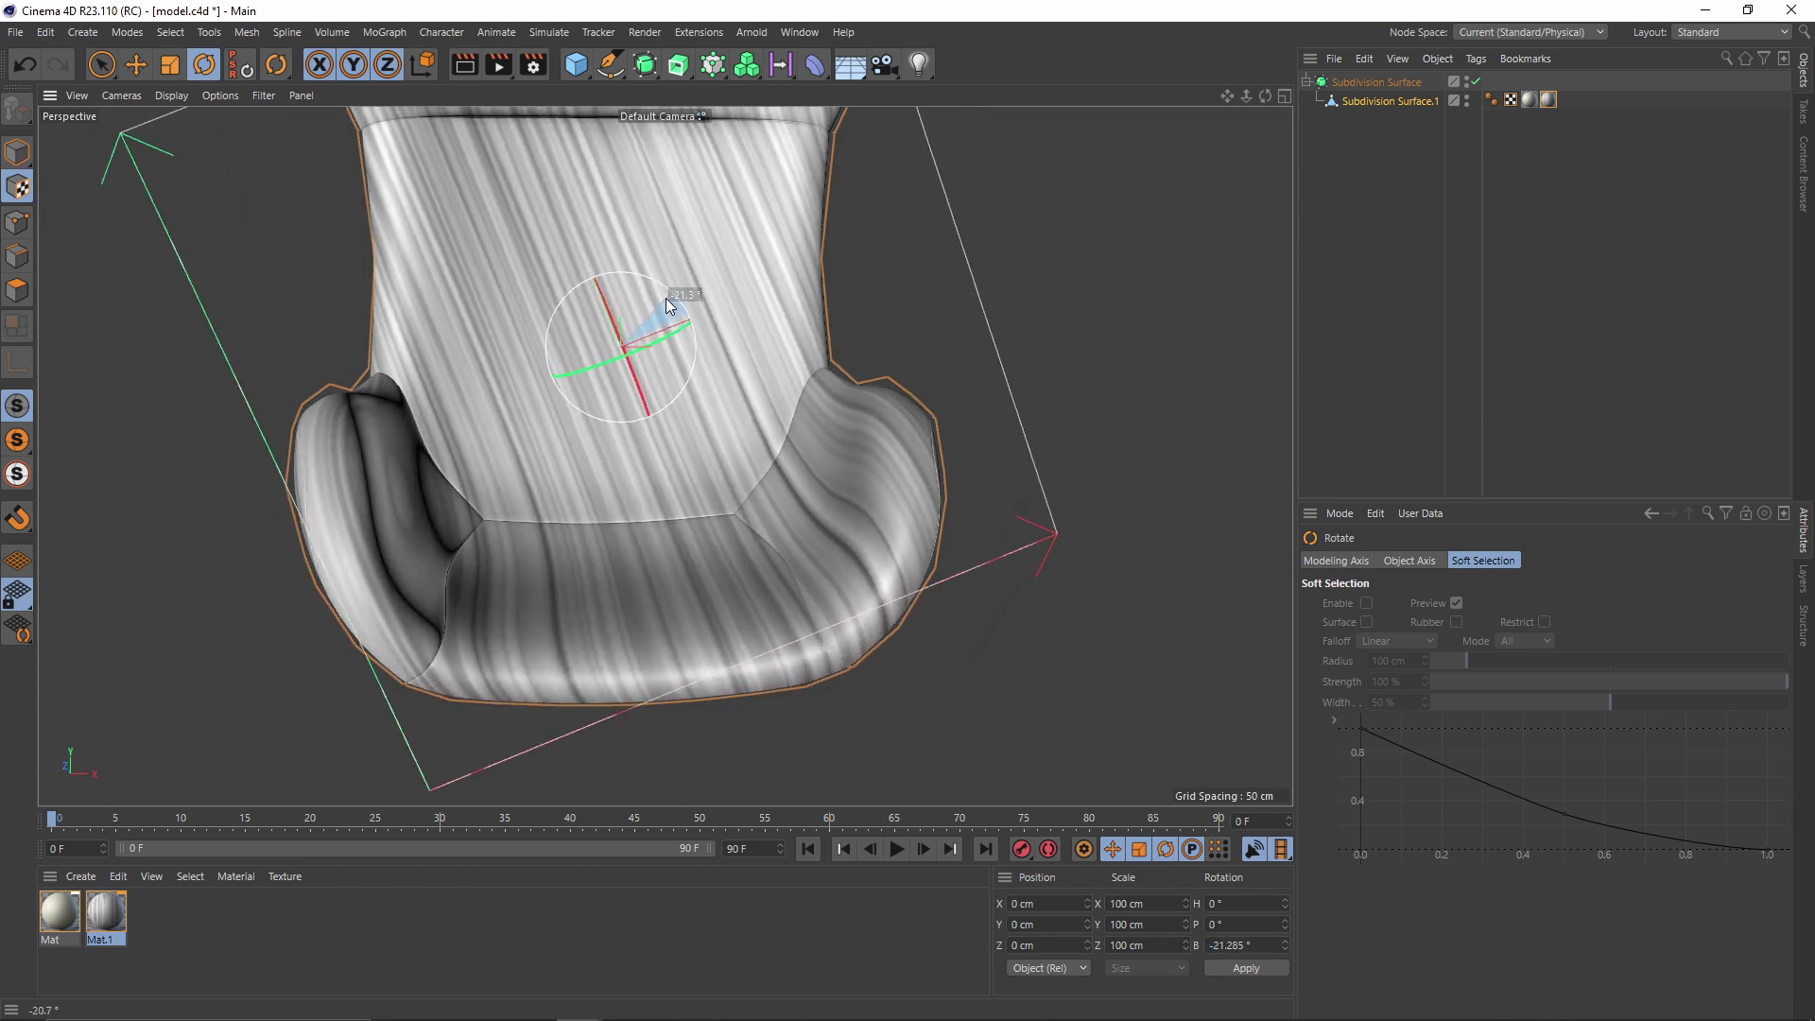
scroll(923, 513, "up", 6)
scroll(753, 530, "up", 2)
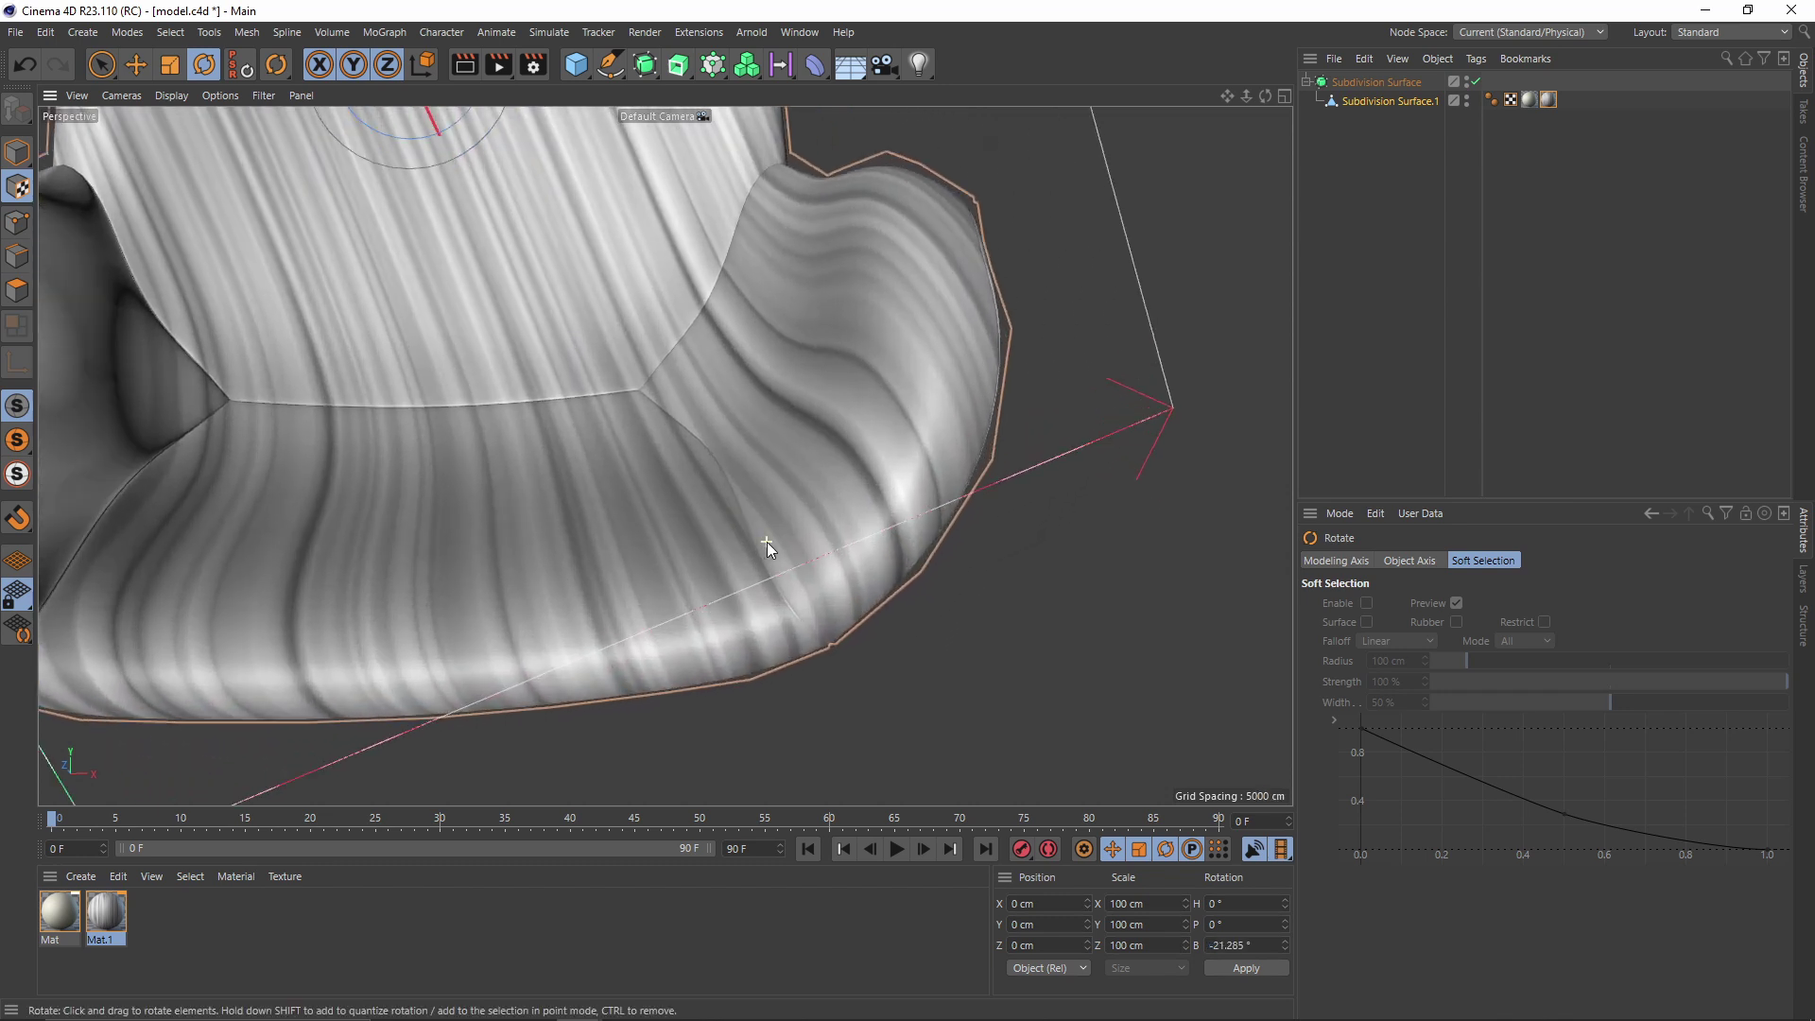
scroll(845, 628, "down", 6)
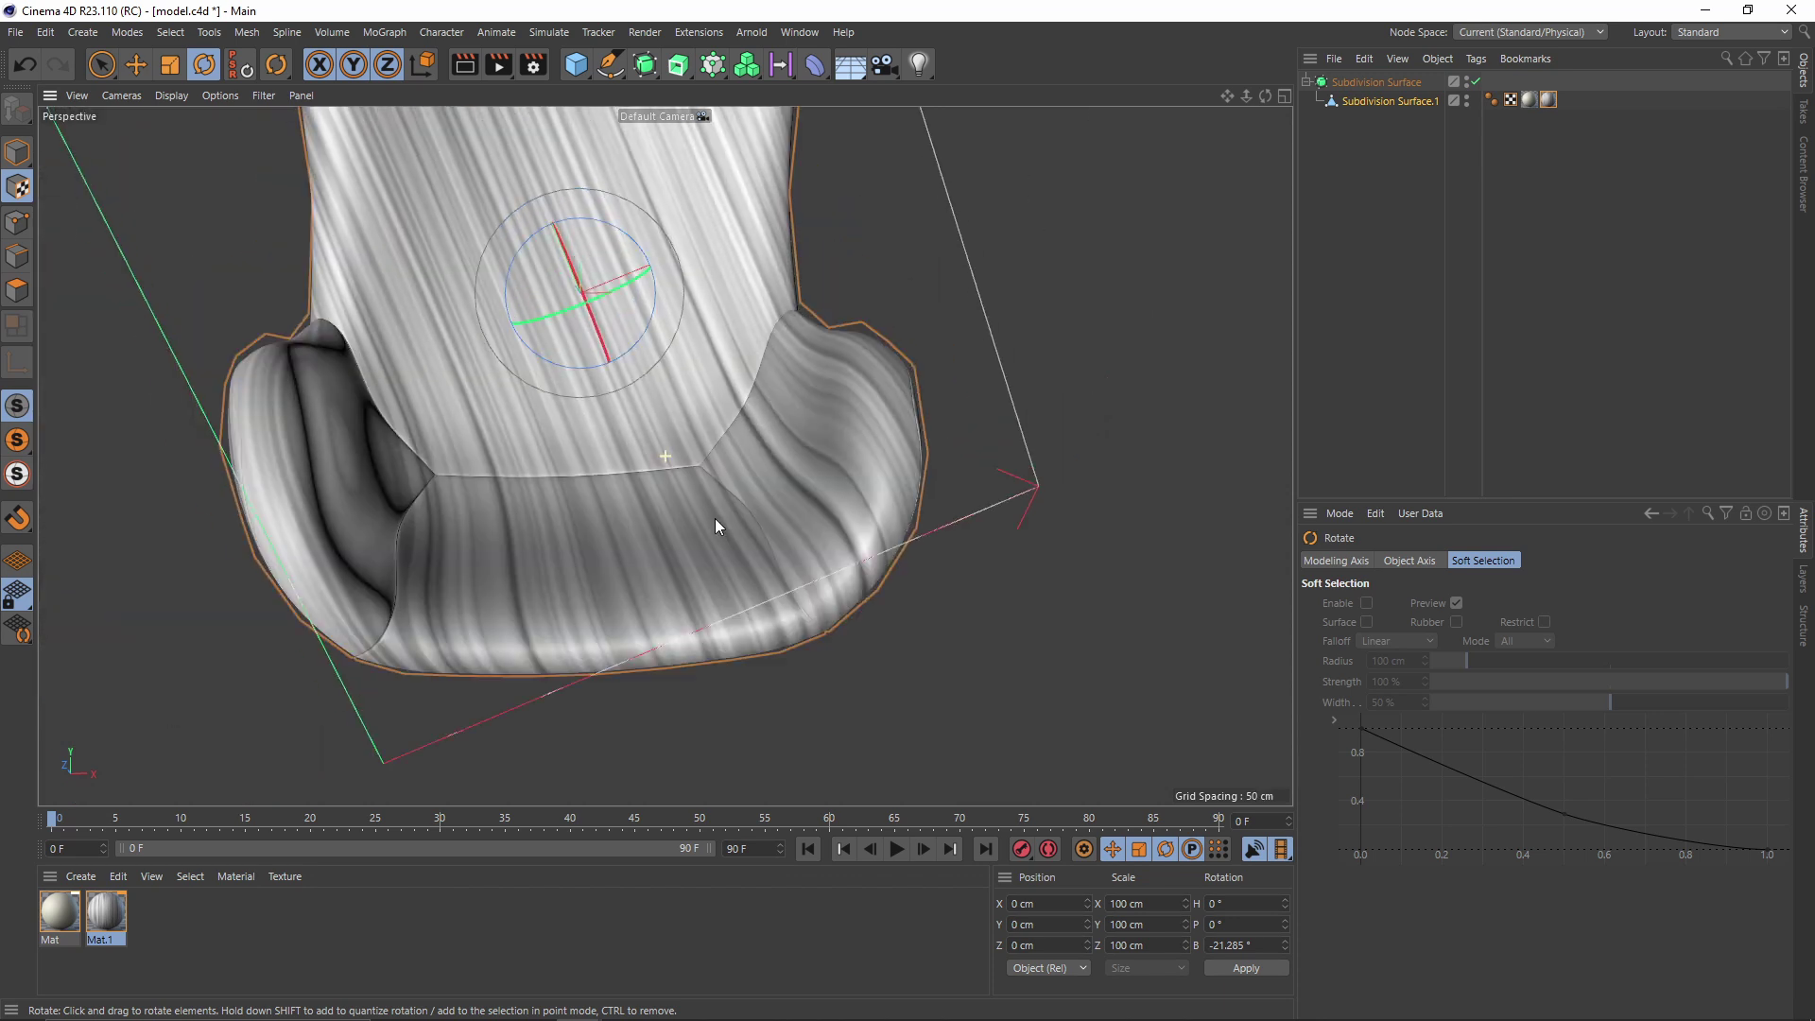
scroll(811, 587, "up", 4)
left_click_drag(809, 612, 764, 567, "alt")
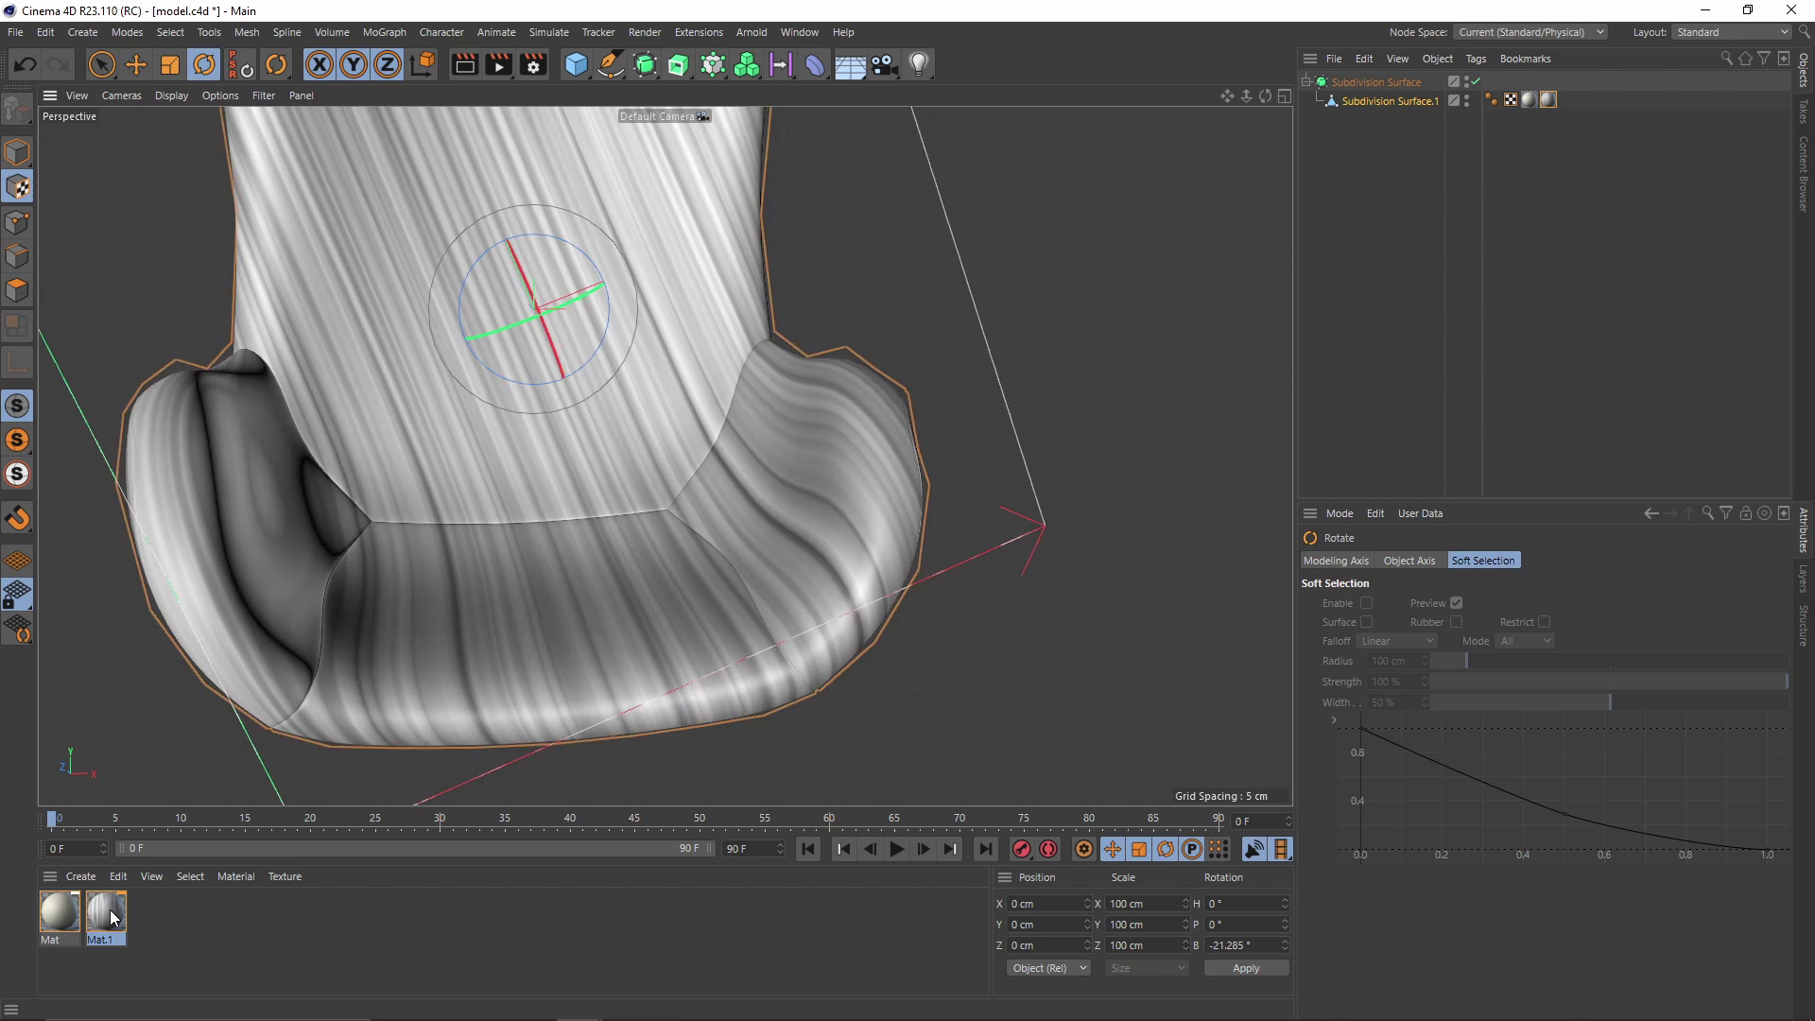
Copy the Noise shader from the streaked material's Color channel and set the Color Mix Strength to 0%
double_click(106, 914)
left_click_drag(1048, 180, 1145, 140)
left_click(983, 342)
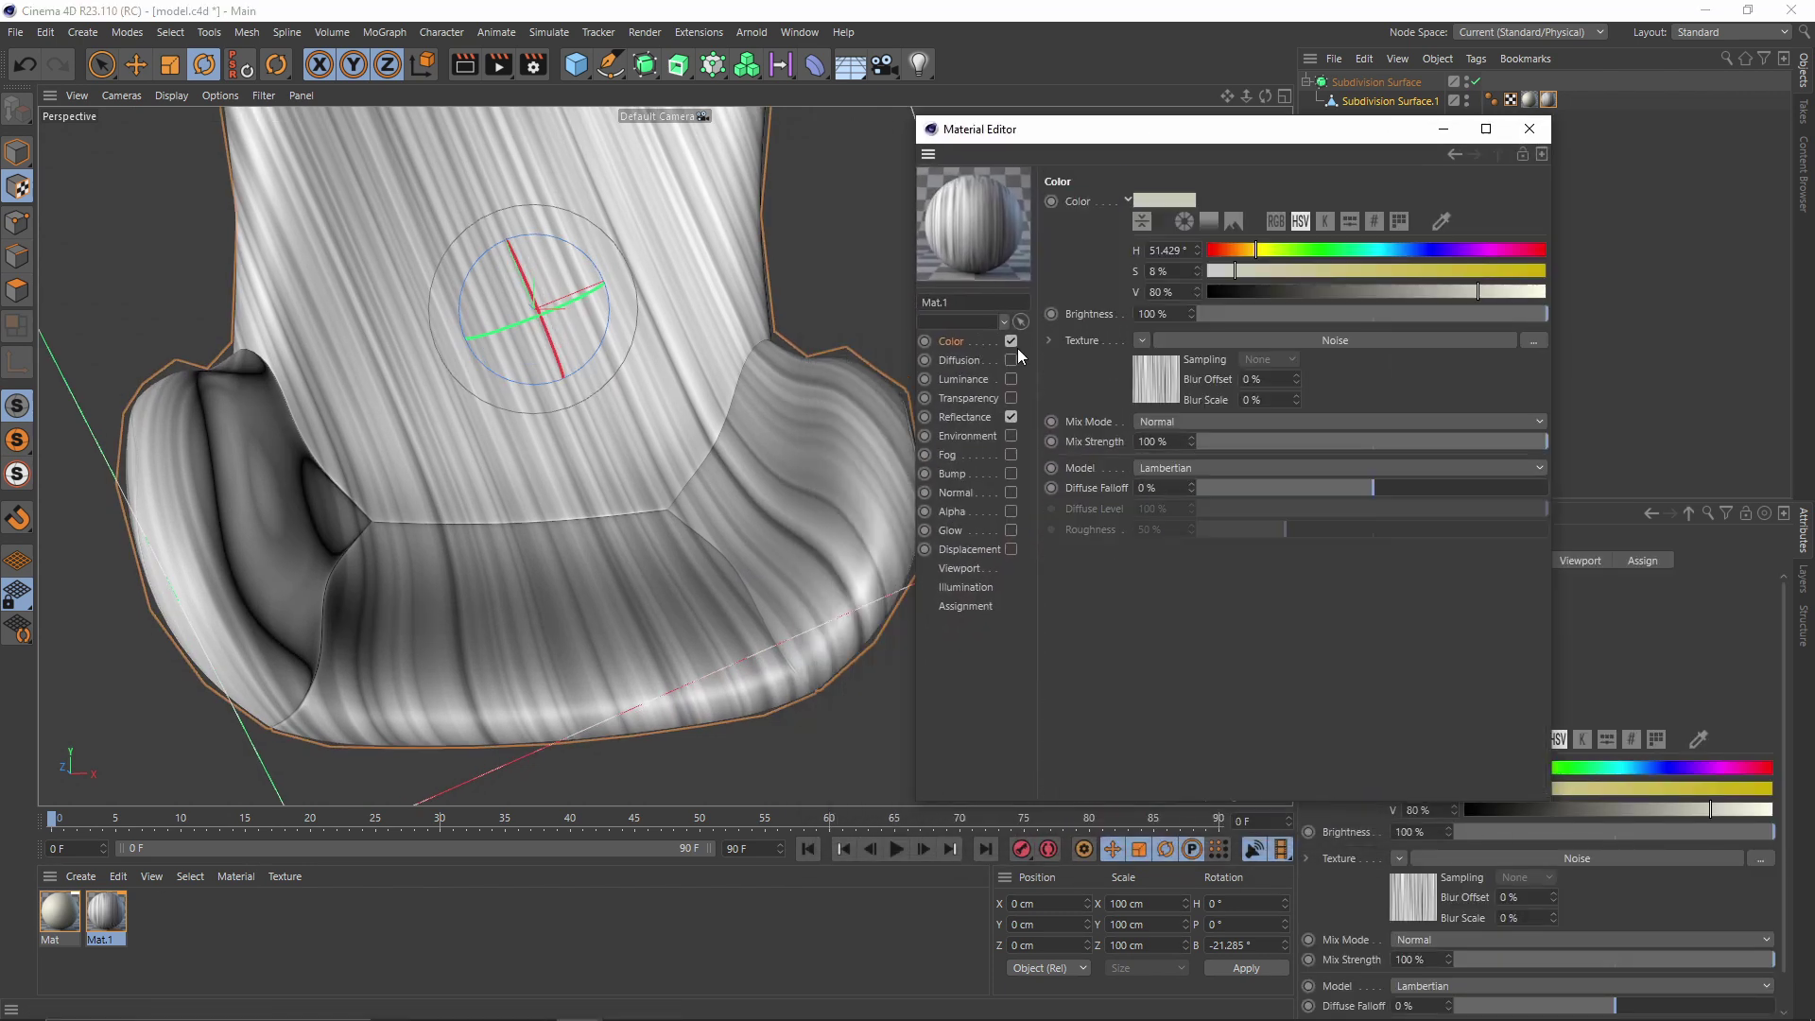
left_click(1142, 340)
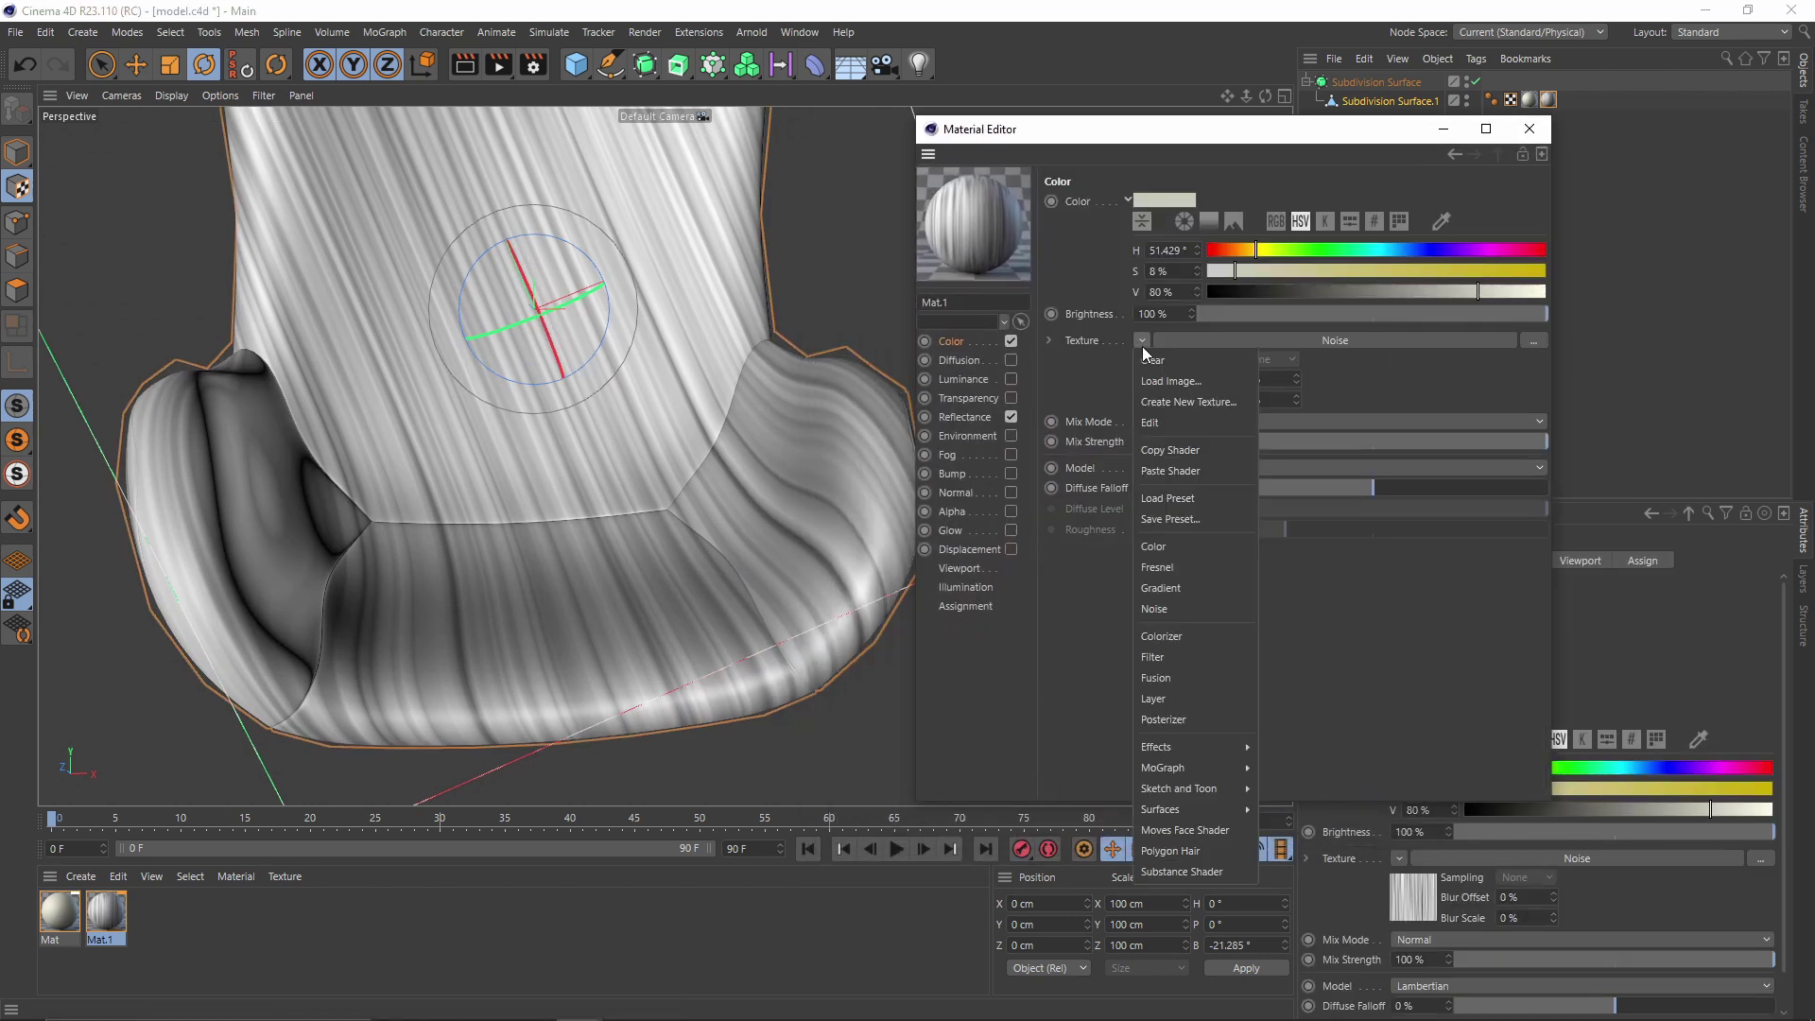
left_click(1174, 452)
left_click_drag(1352, 448, 1170, 440)
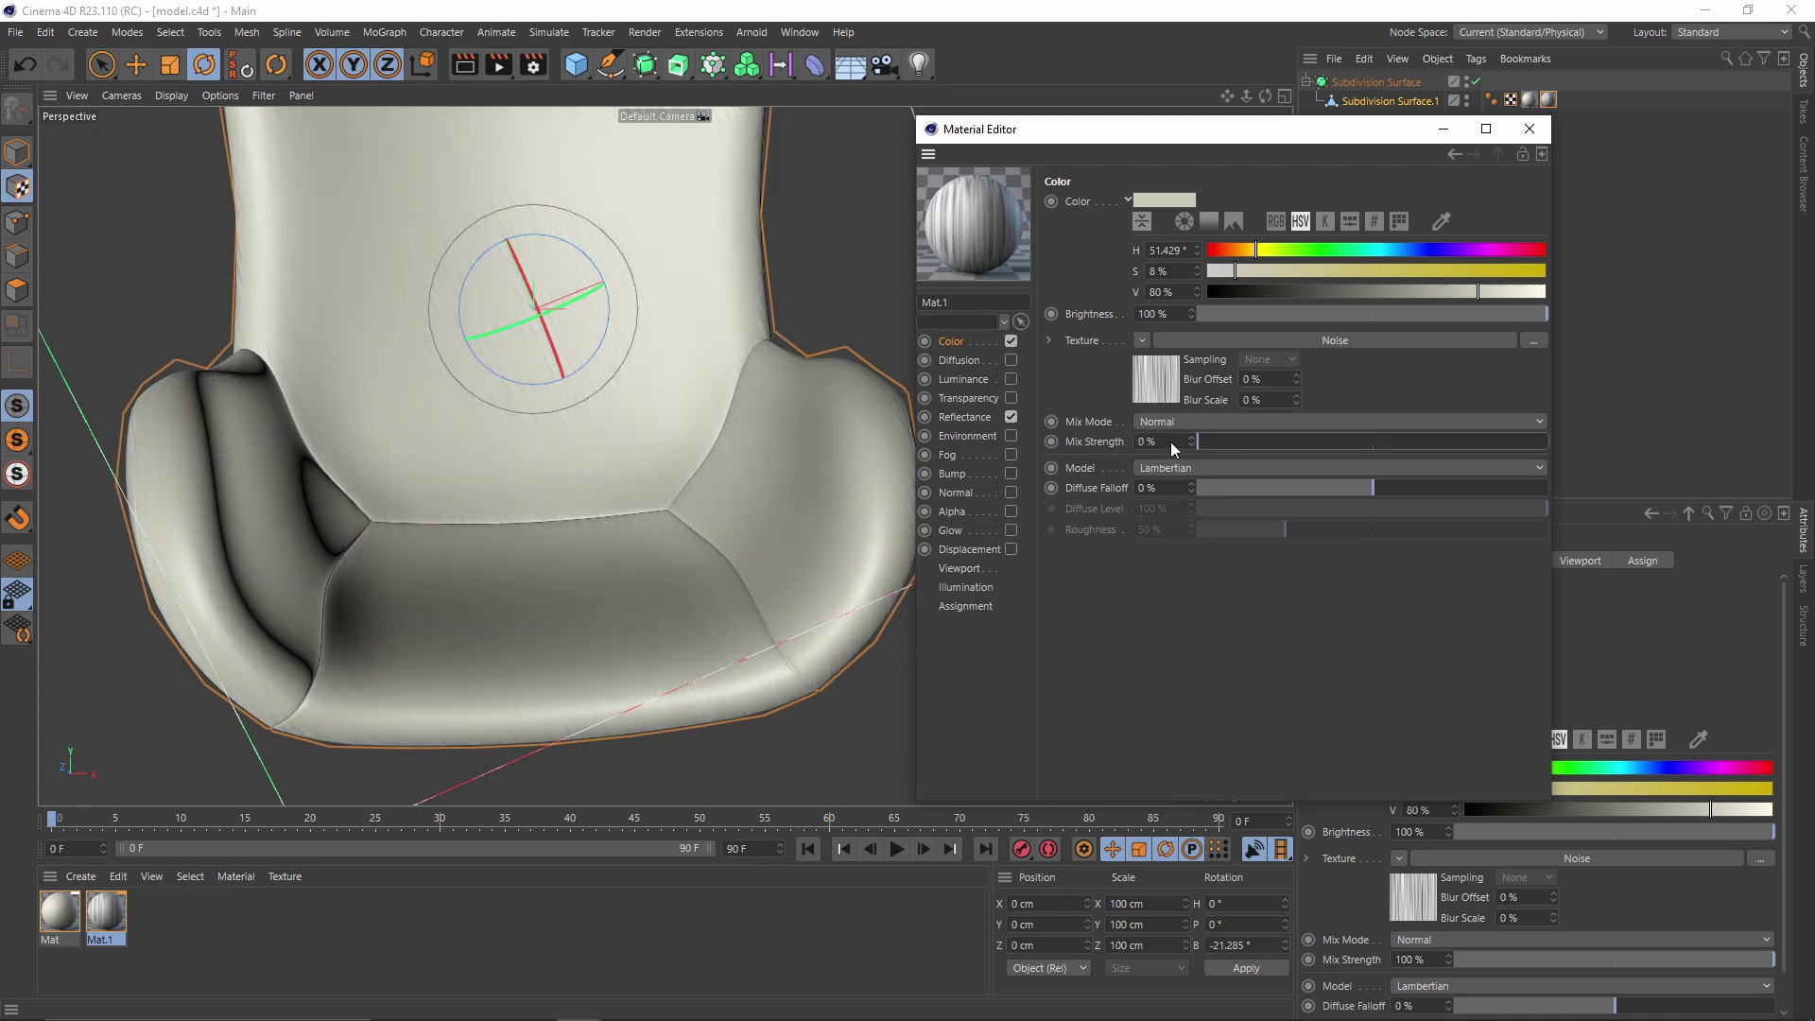
Enable the material's Bump channel, paste the copied Noise shader into its texture, and minimize the Material Editor
left_click(1011, 474)
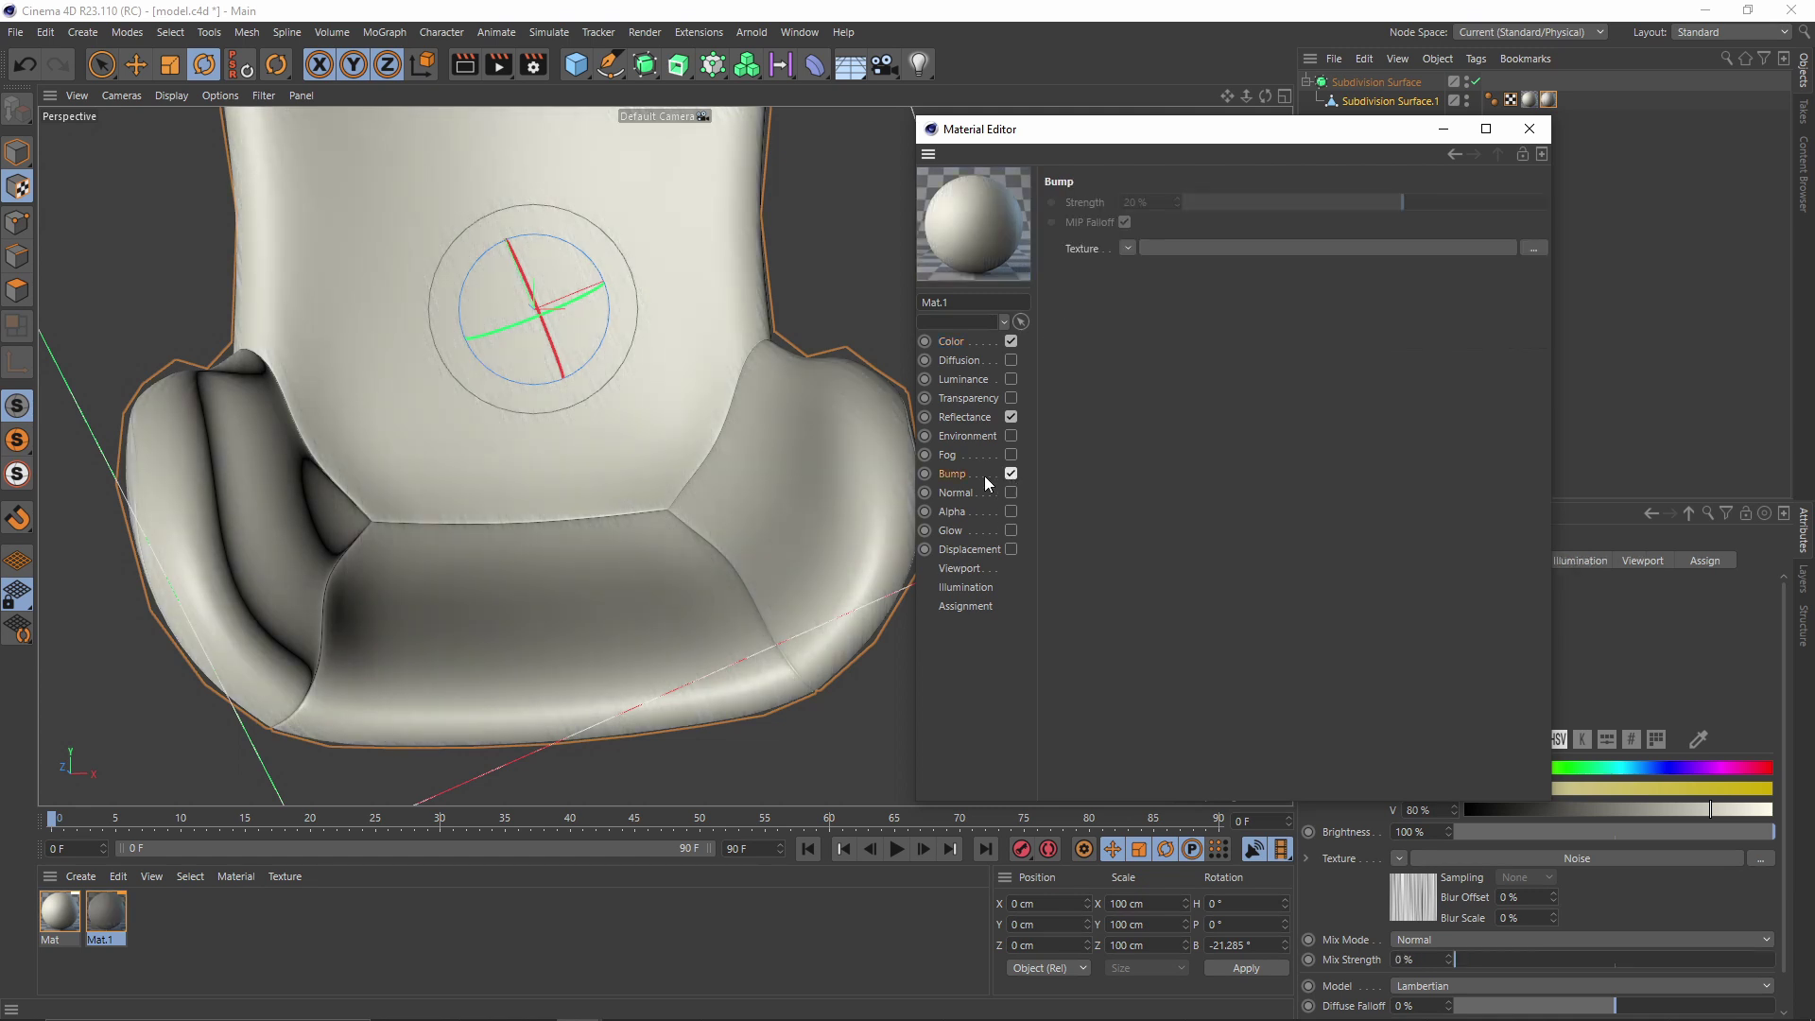
left_click(1128, 249)
left_click(1146, 351)
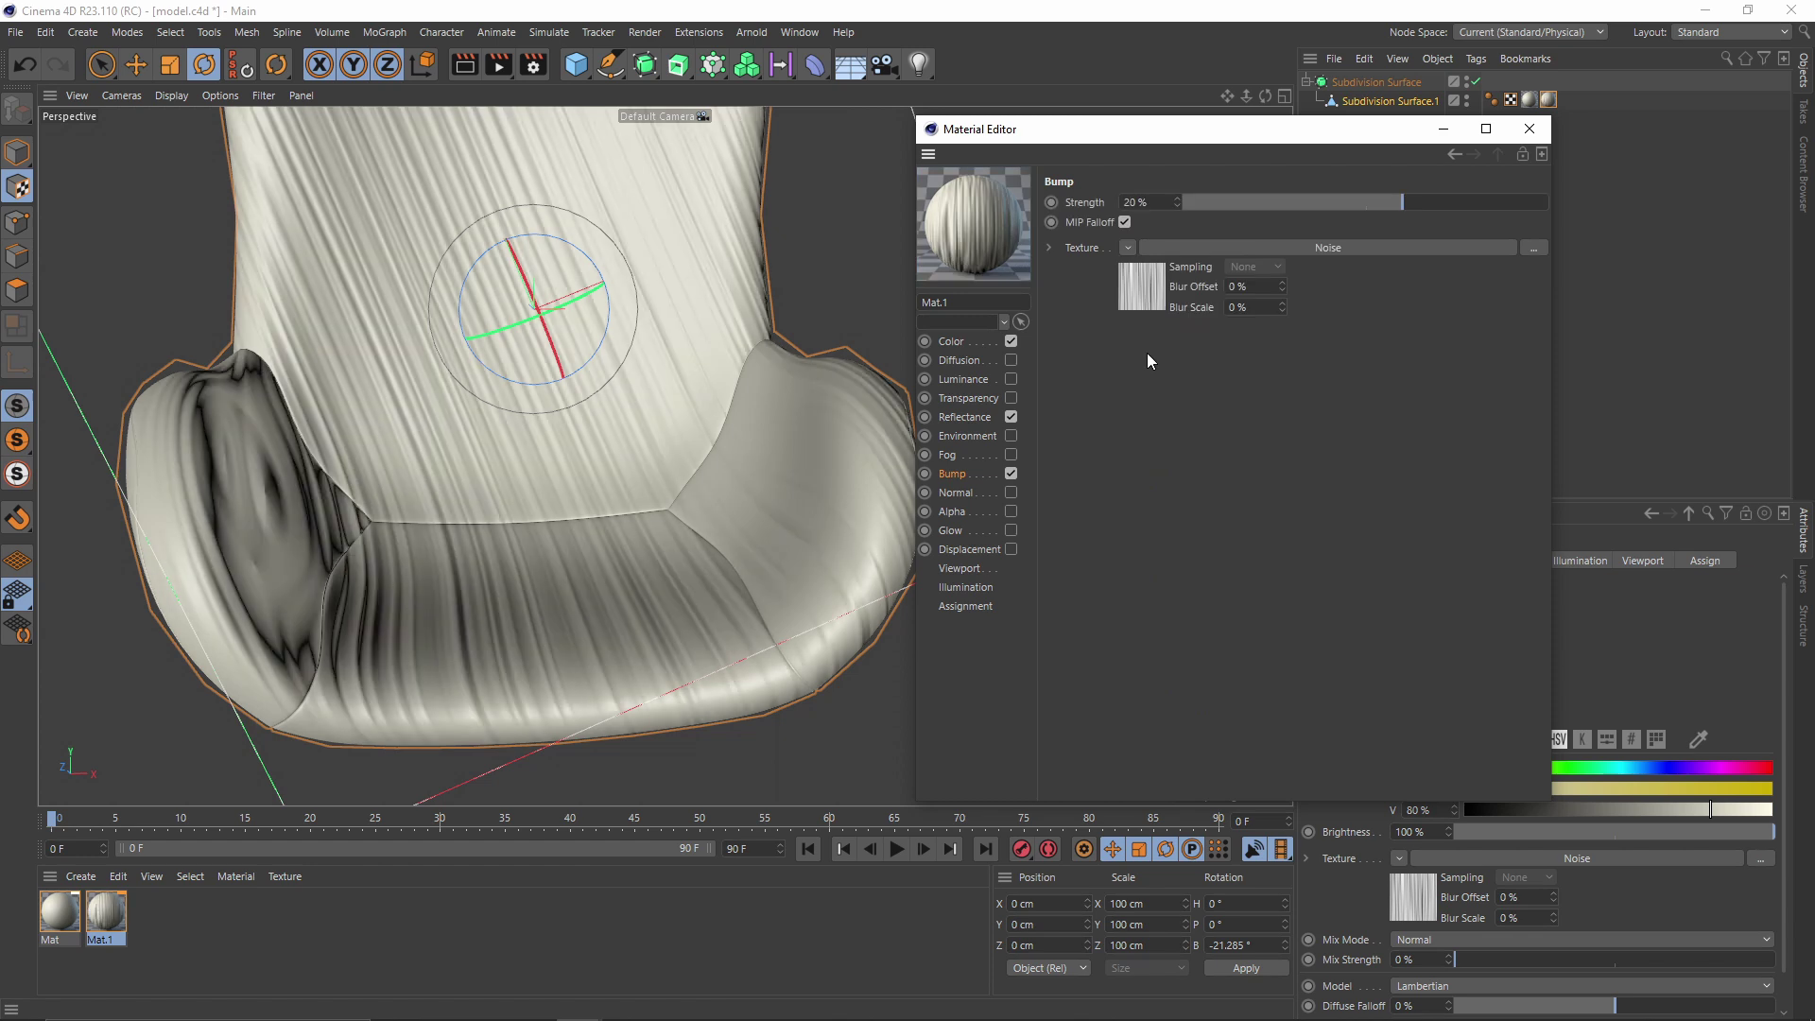
scroll(641, 566, "up", 6)
scroll(635, 594, "down", 5)
left_click_drag(652, 588, 705, 548, "alt")
scroll(745, 576, "up", 3)
scroll(800, 526, "up", 2)
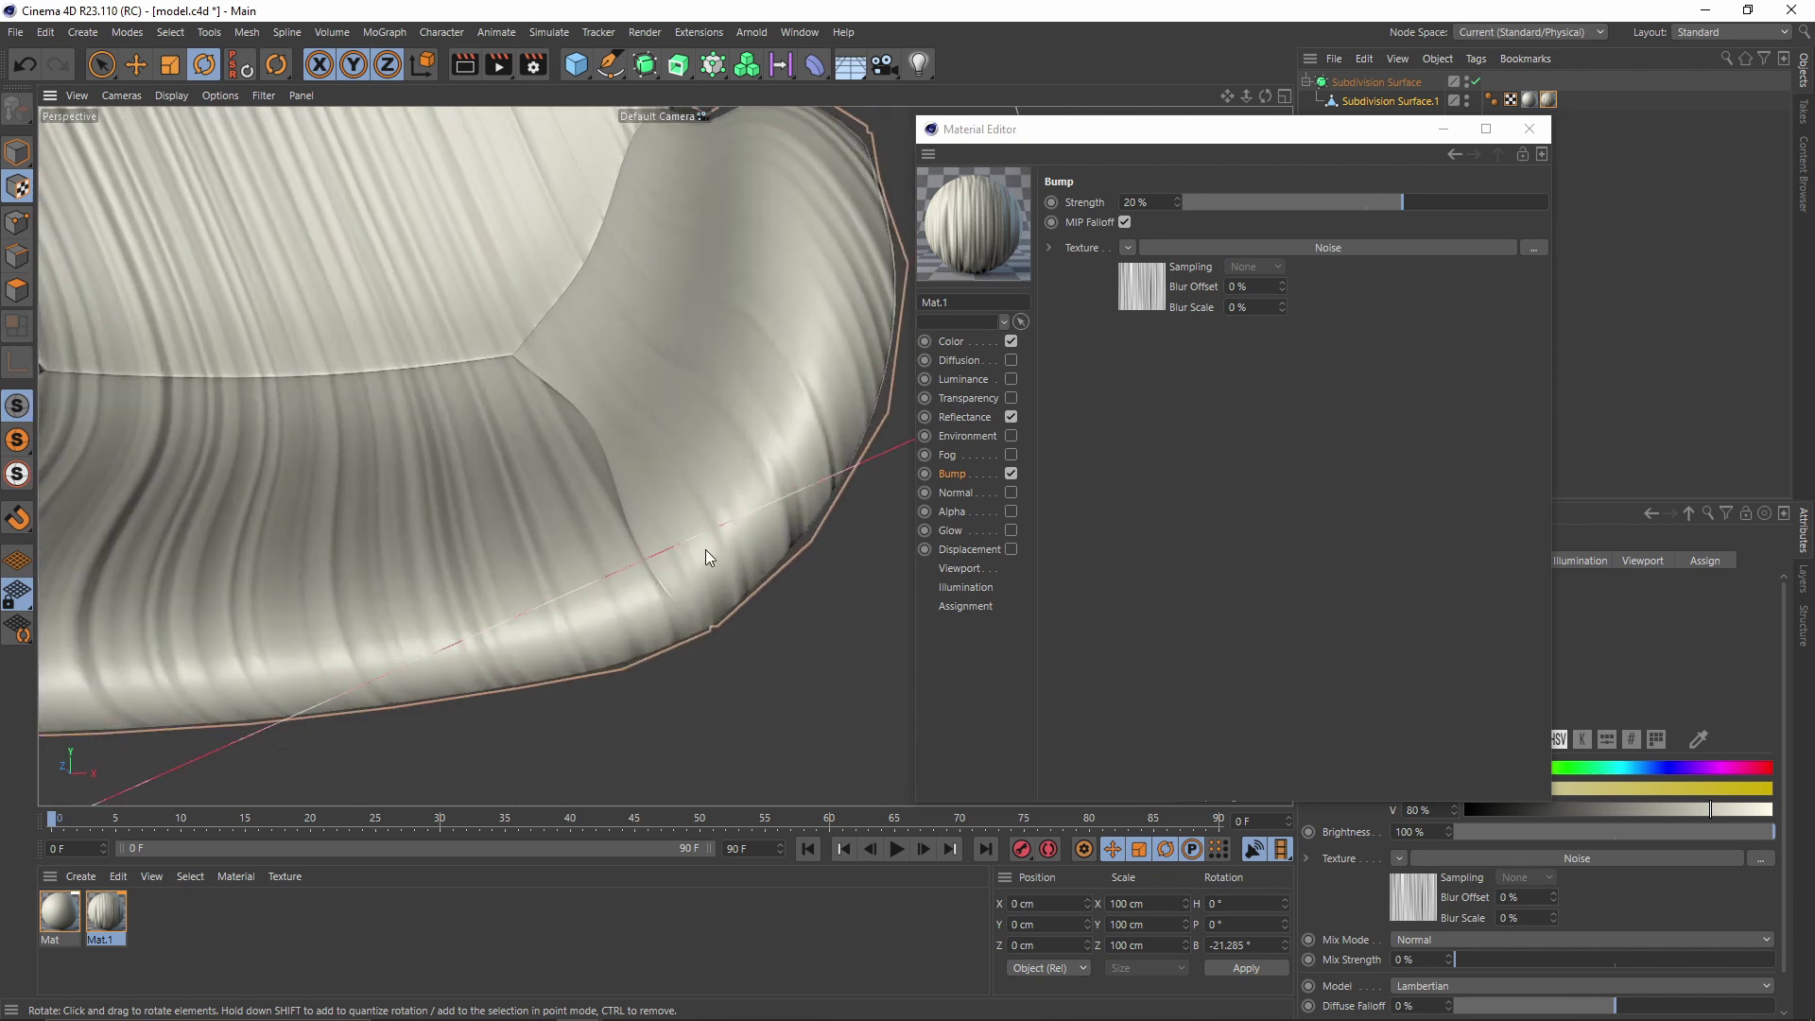
scroll(682, 592, "down", 5)
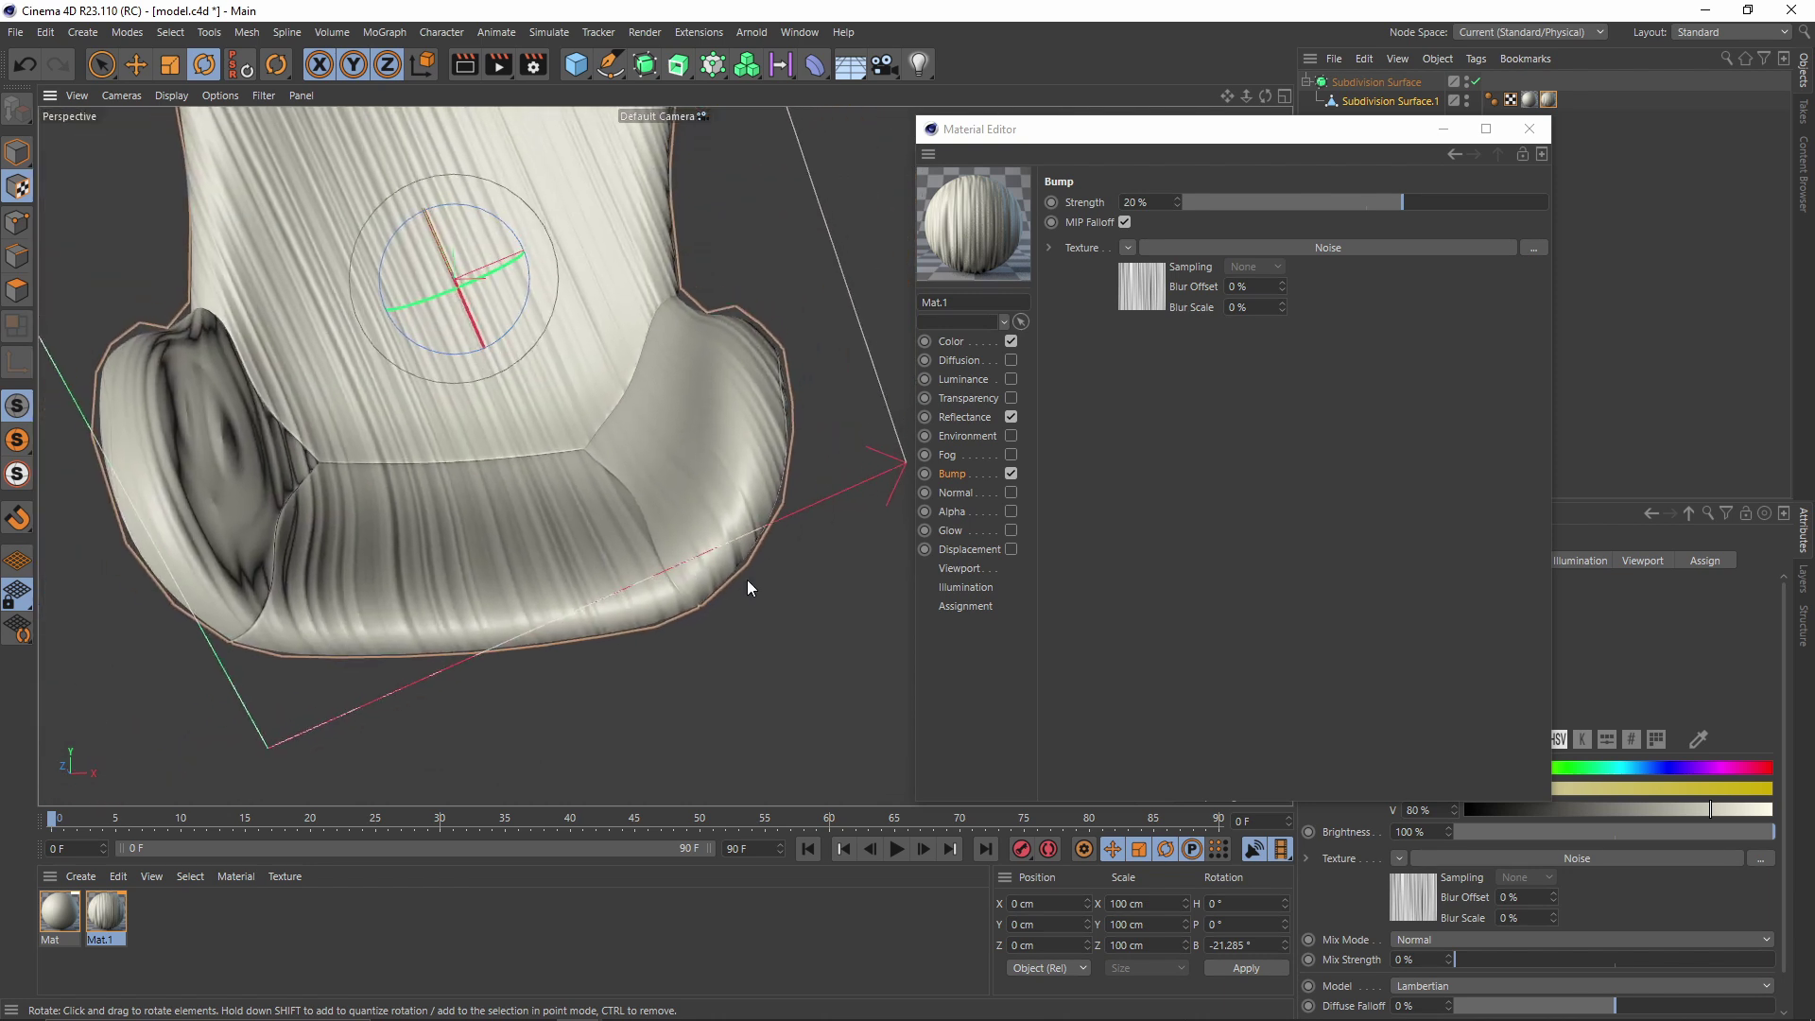
left_click(1444, 130)
In point mode, live-select the chair mesh's points along the front part of the seam between seat and armrest
left_click(1399, 108)
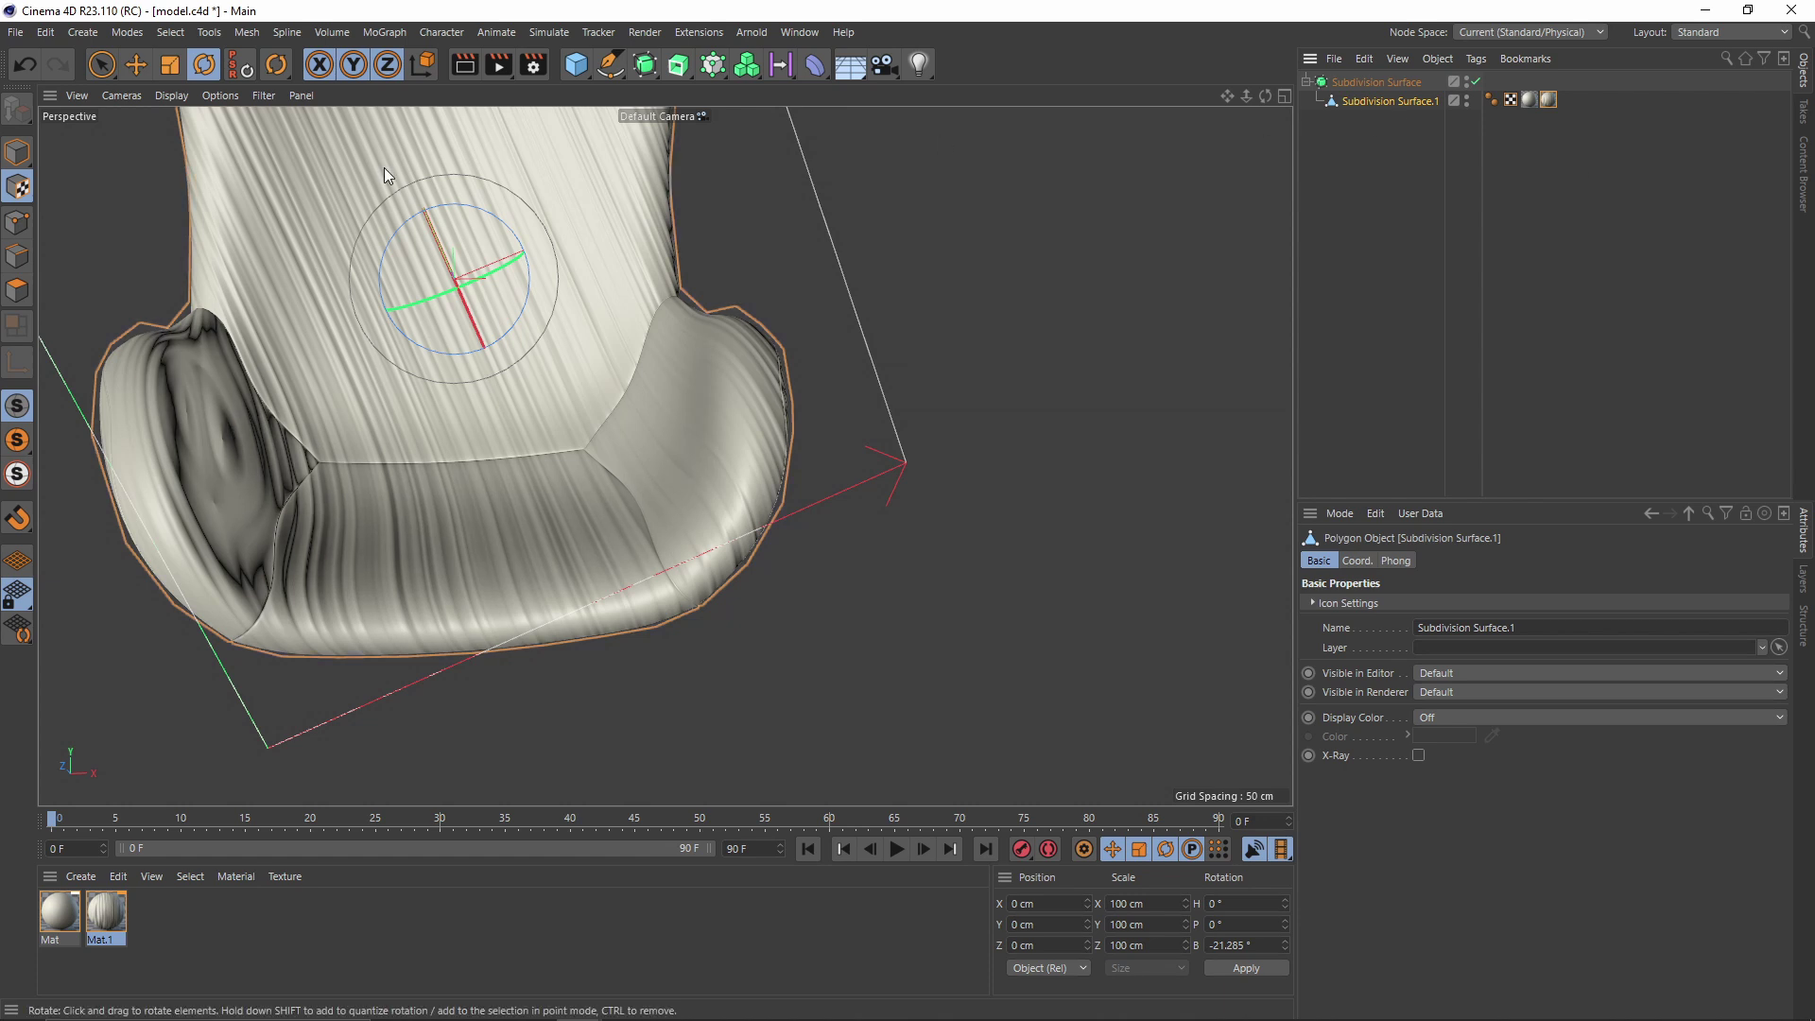
left_click(17, 222)
scroll(667, 530, "up", 10)
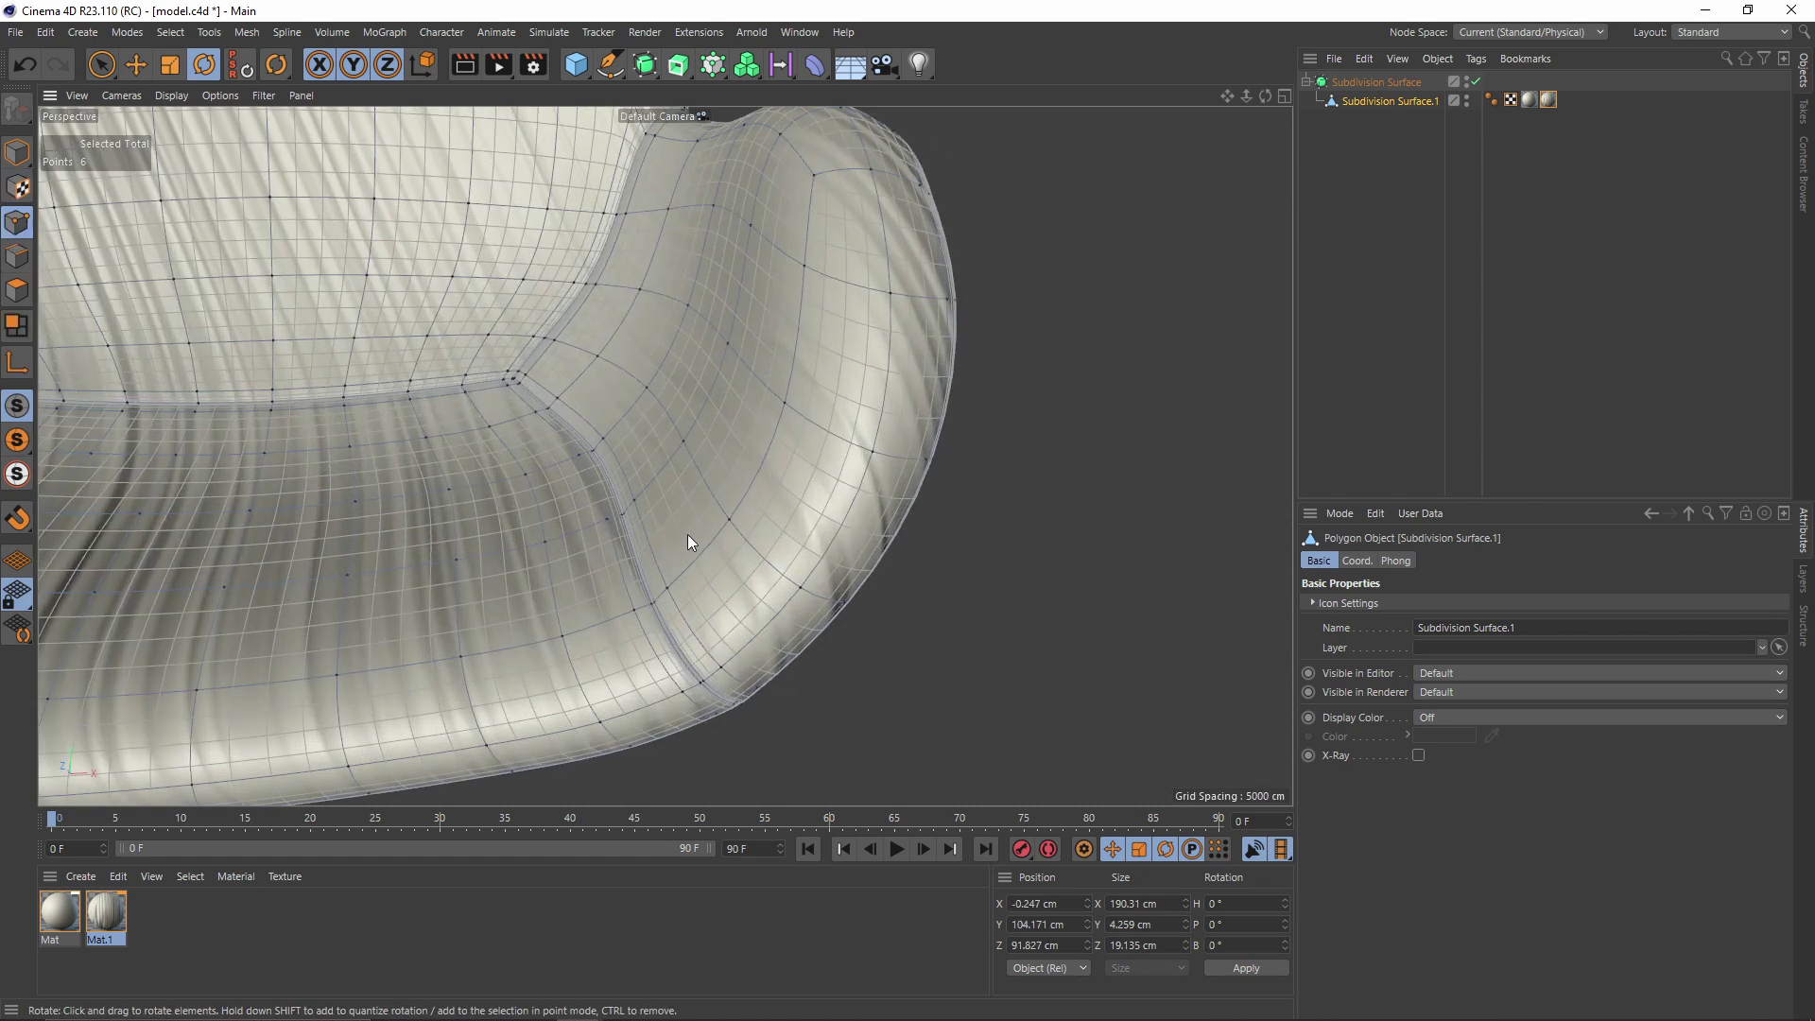
key("9")
mouse_move(669, 446)
left_mouse_down()
mouse_move(656, 478)
mouse_move(741, 578)
left_mouse_up()
left_click_drag(742, 579, 747, 473, "alt")
mouse_move(756, 530)
left_mouse_down("shift")
mouse_move(747, 504)
mouse_move(718, 586)
left_mouse_up("shift")
Create a vertex map from the selected seam points with a value of 100 in Set mode
left_click(170, 32)
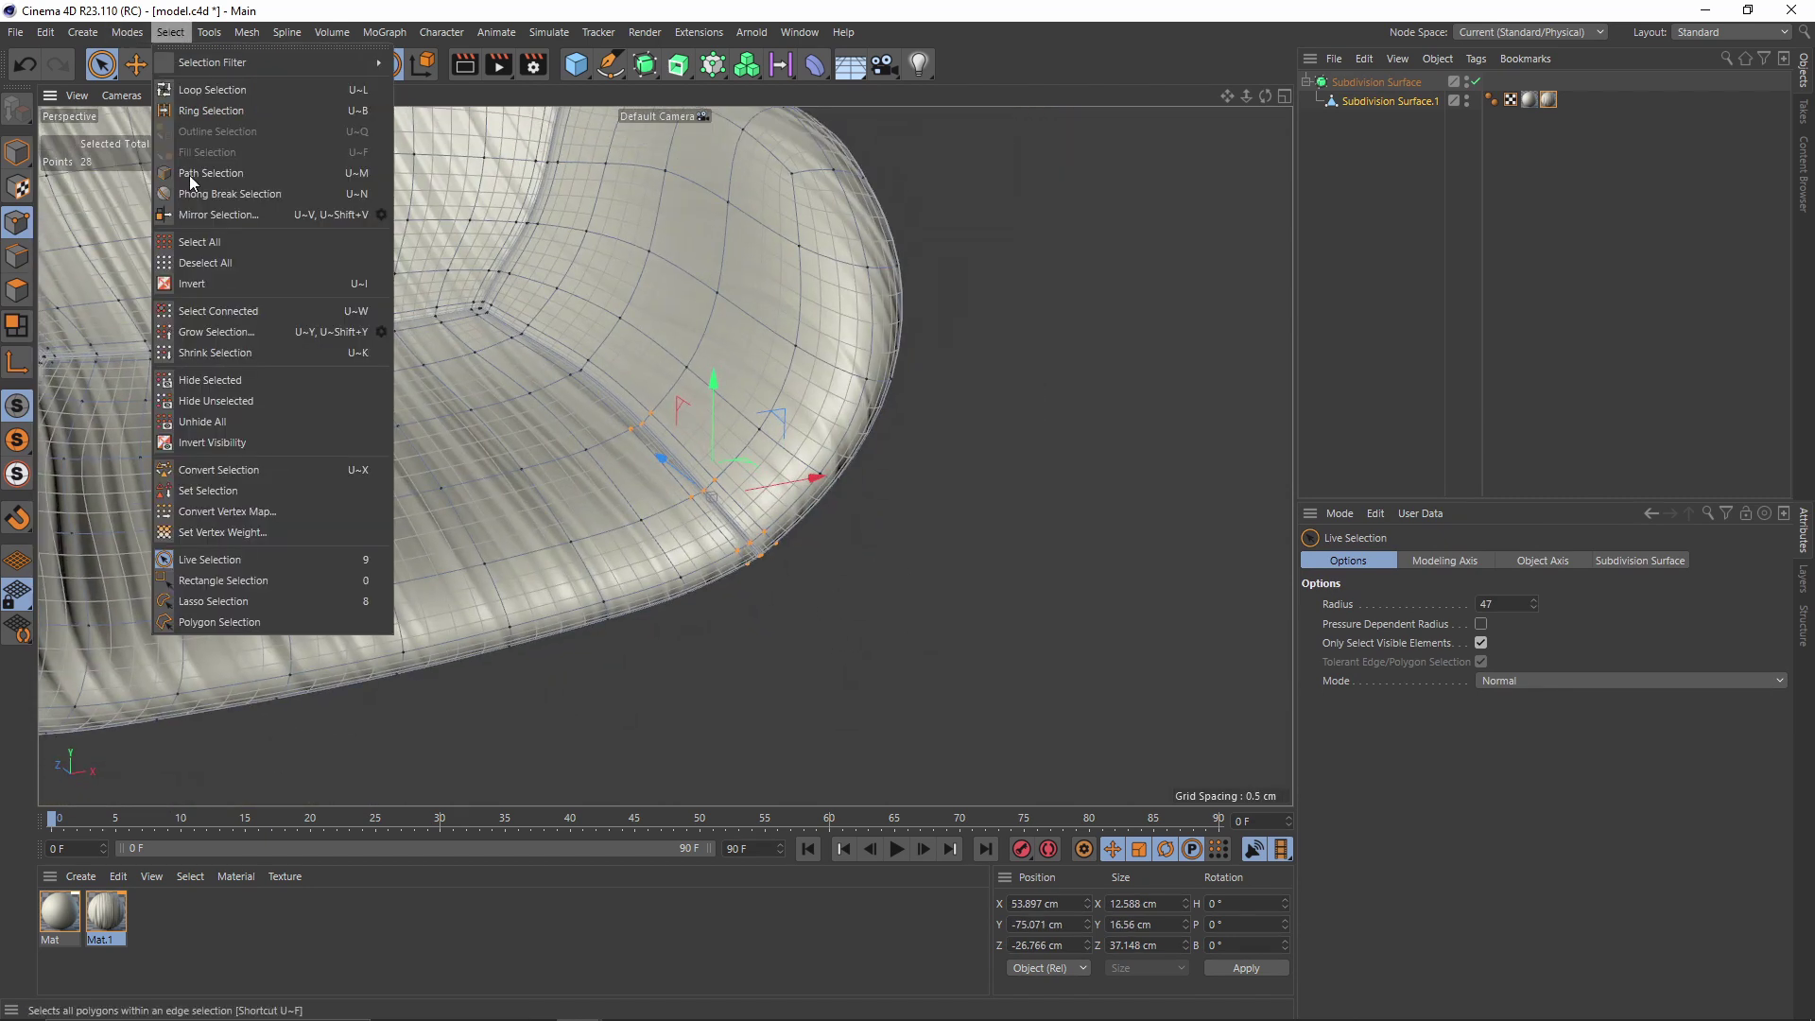
left_click(277, 535)
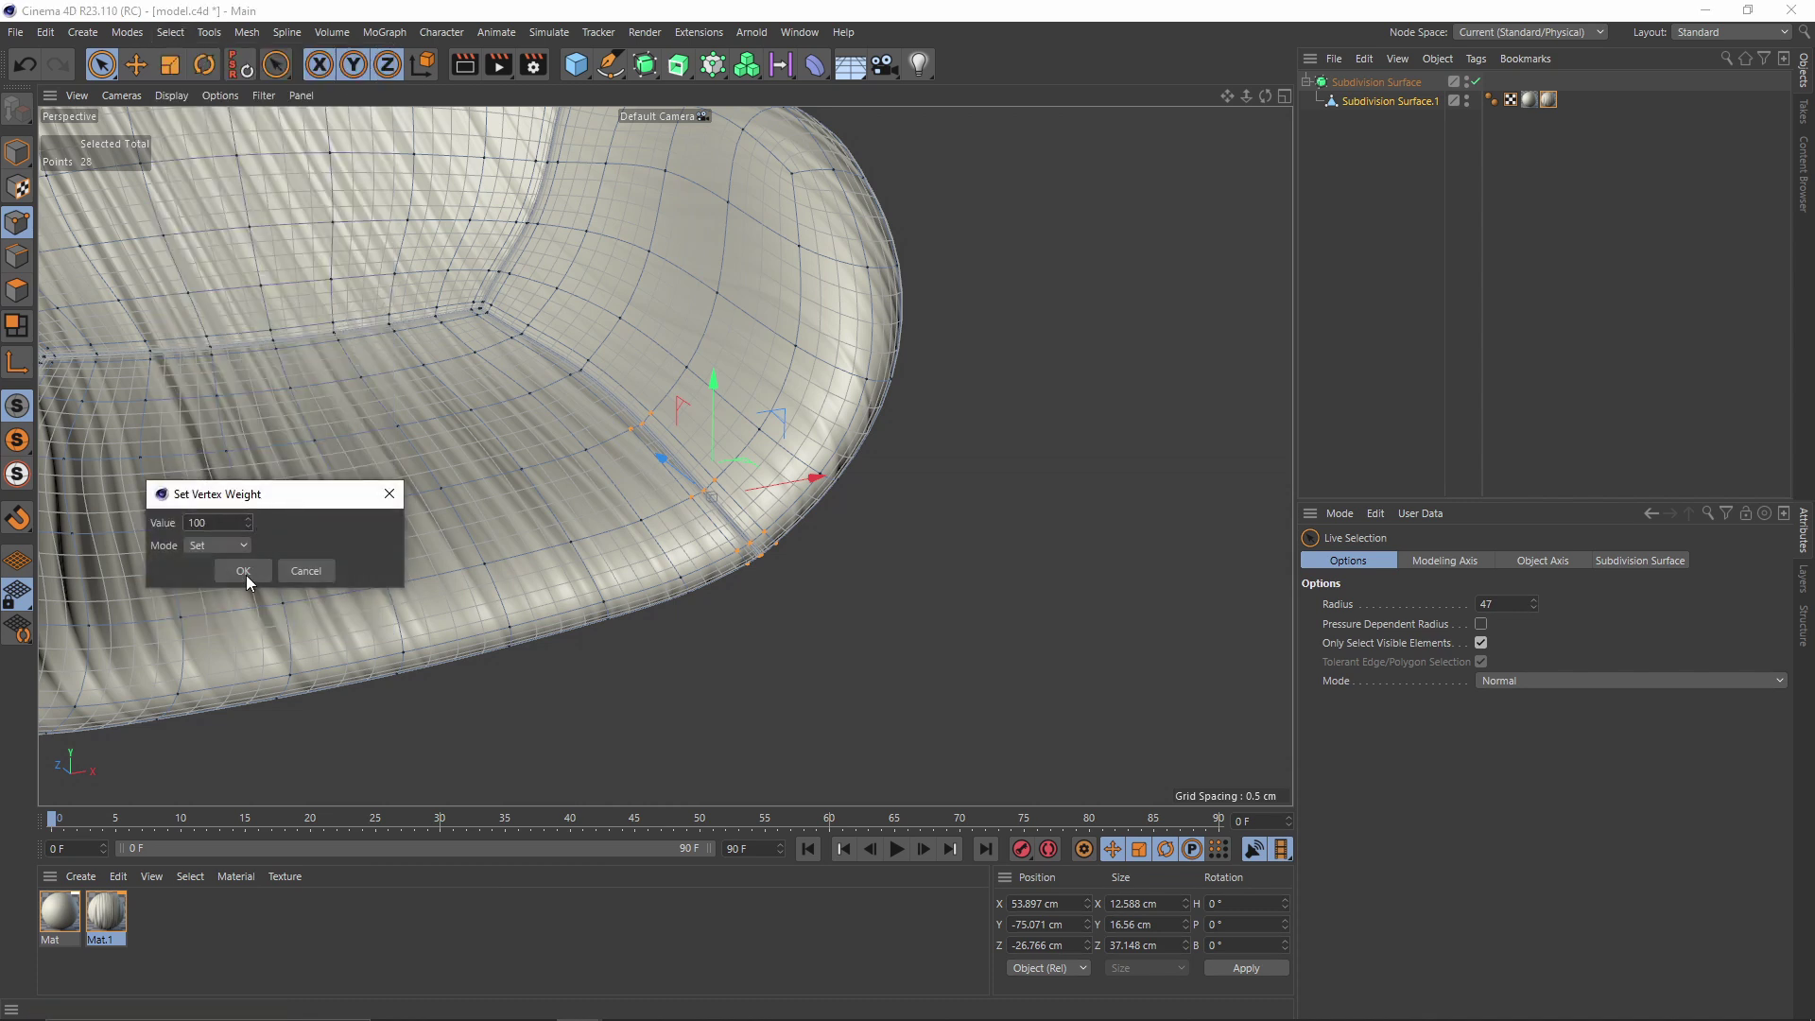
left_click(247, 568)
scroll(717, 478, "down", 3)
left_click_drag(716, 479, 792, 531, "alt")
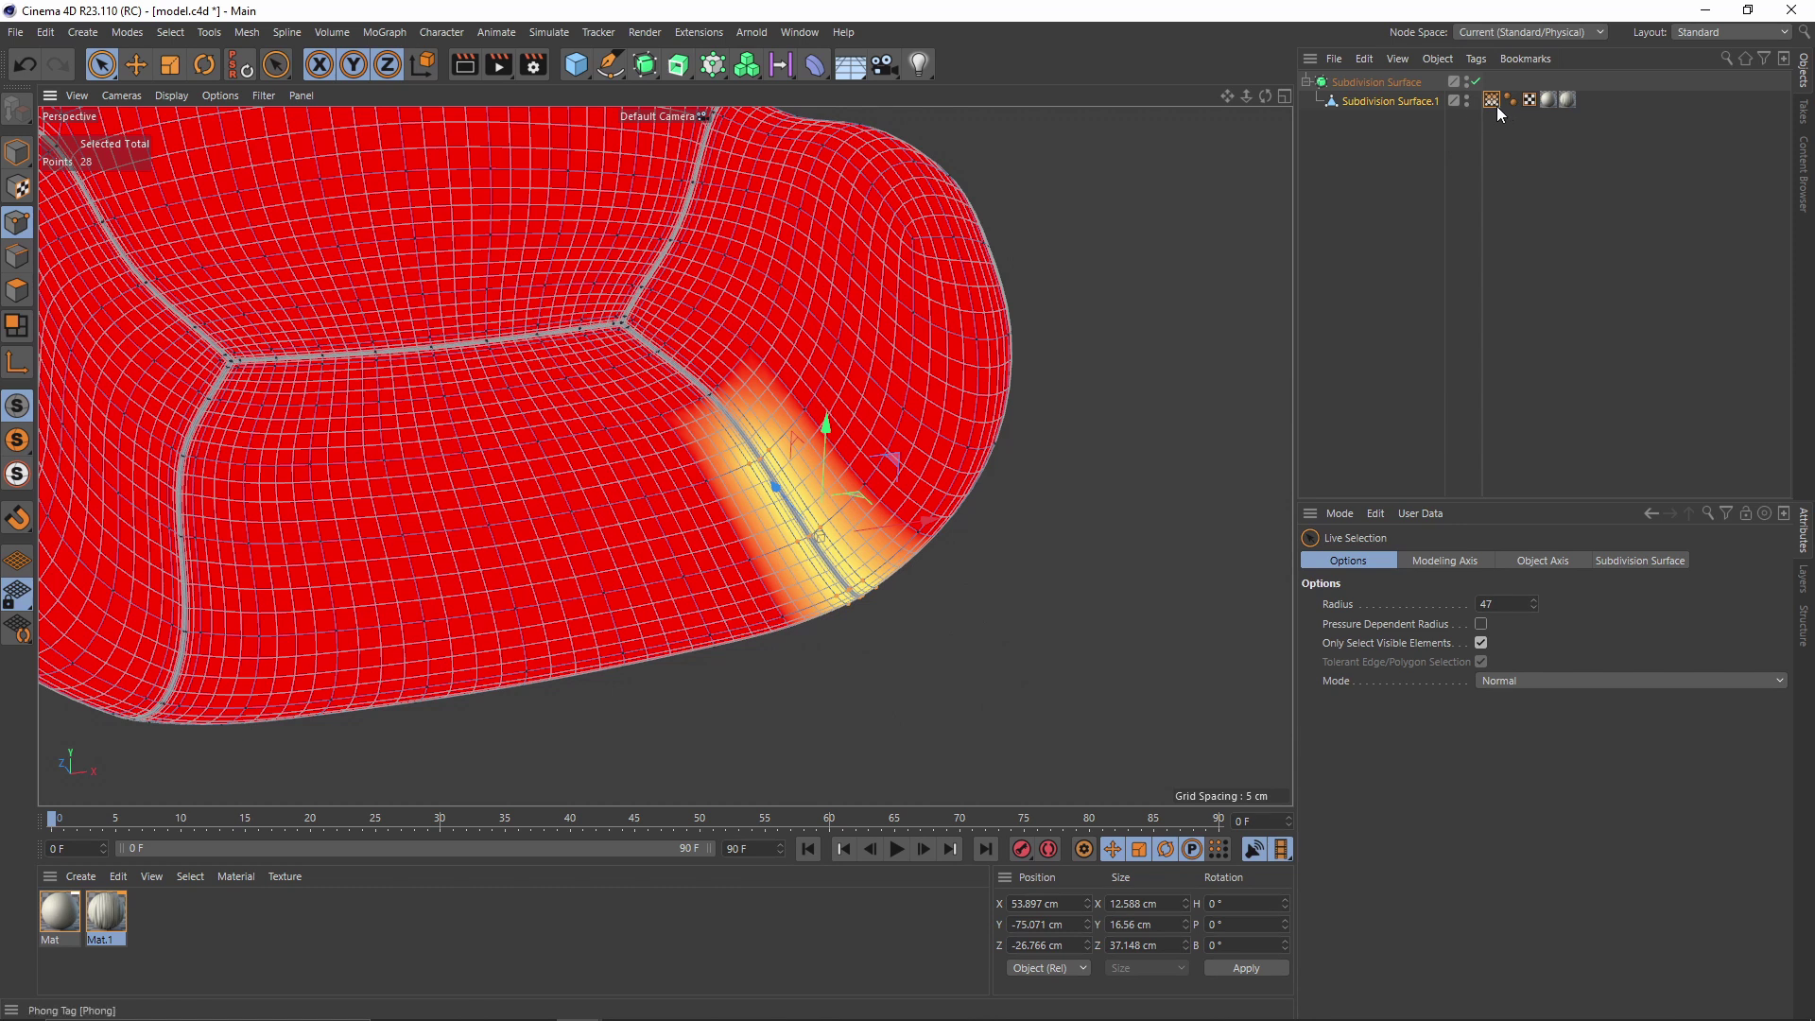
Enable the Alpha channel of the wrinkle material and load a Vertex Map shader from Effects into its texture
double_click(106, 910)
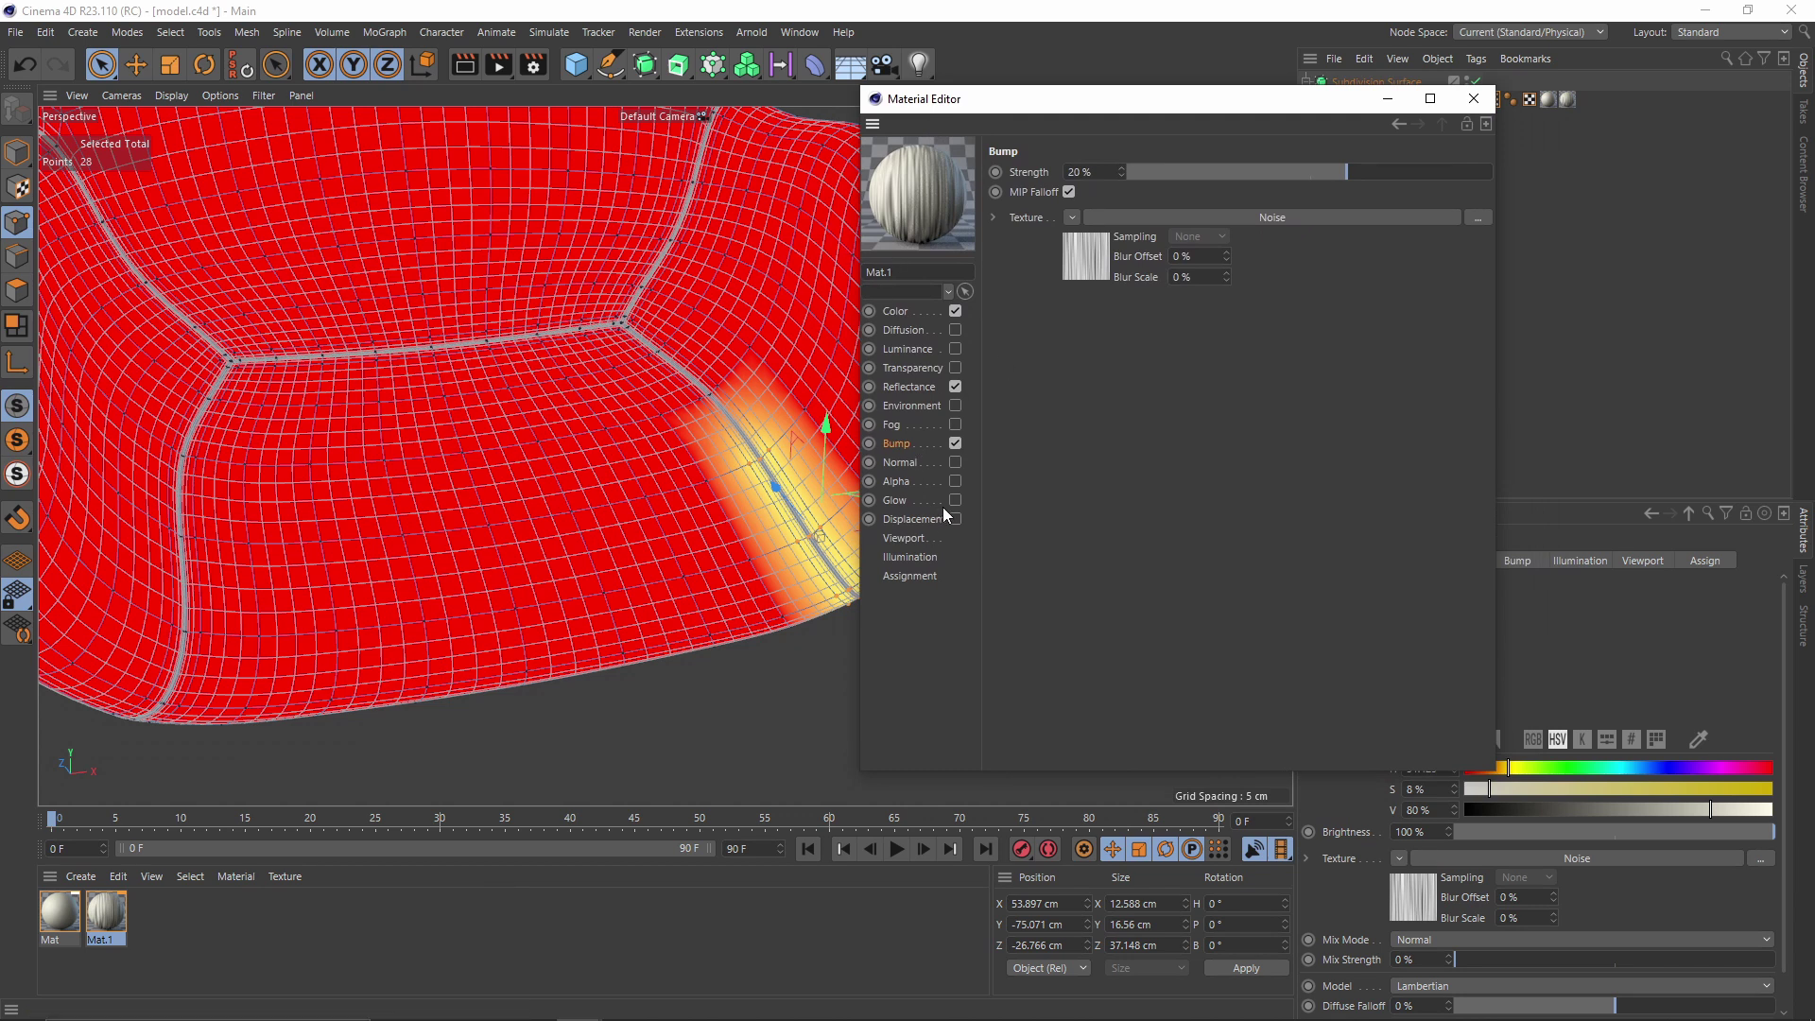
left_click(955, 482)
left_click(1088, 290)
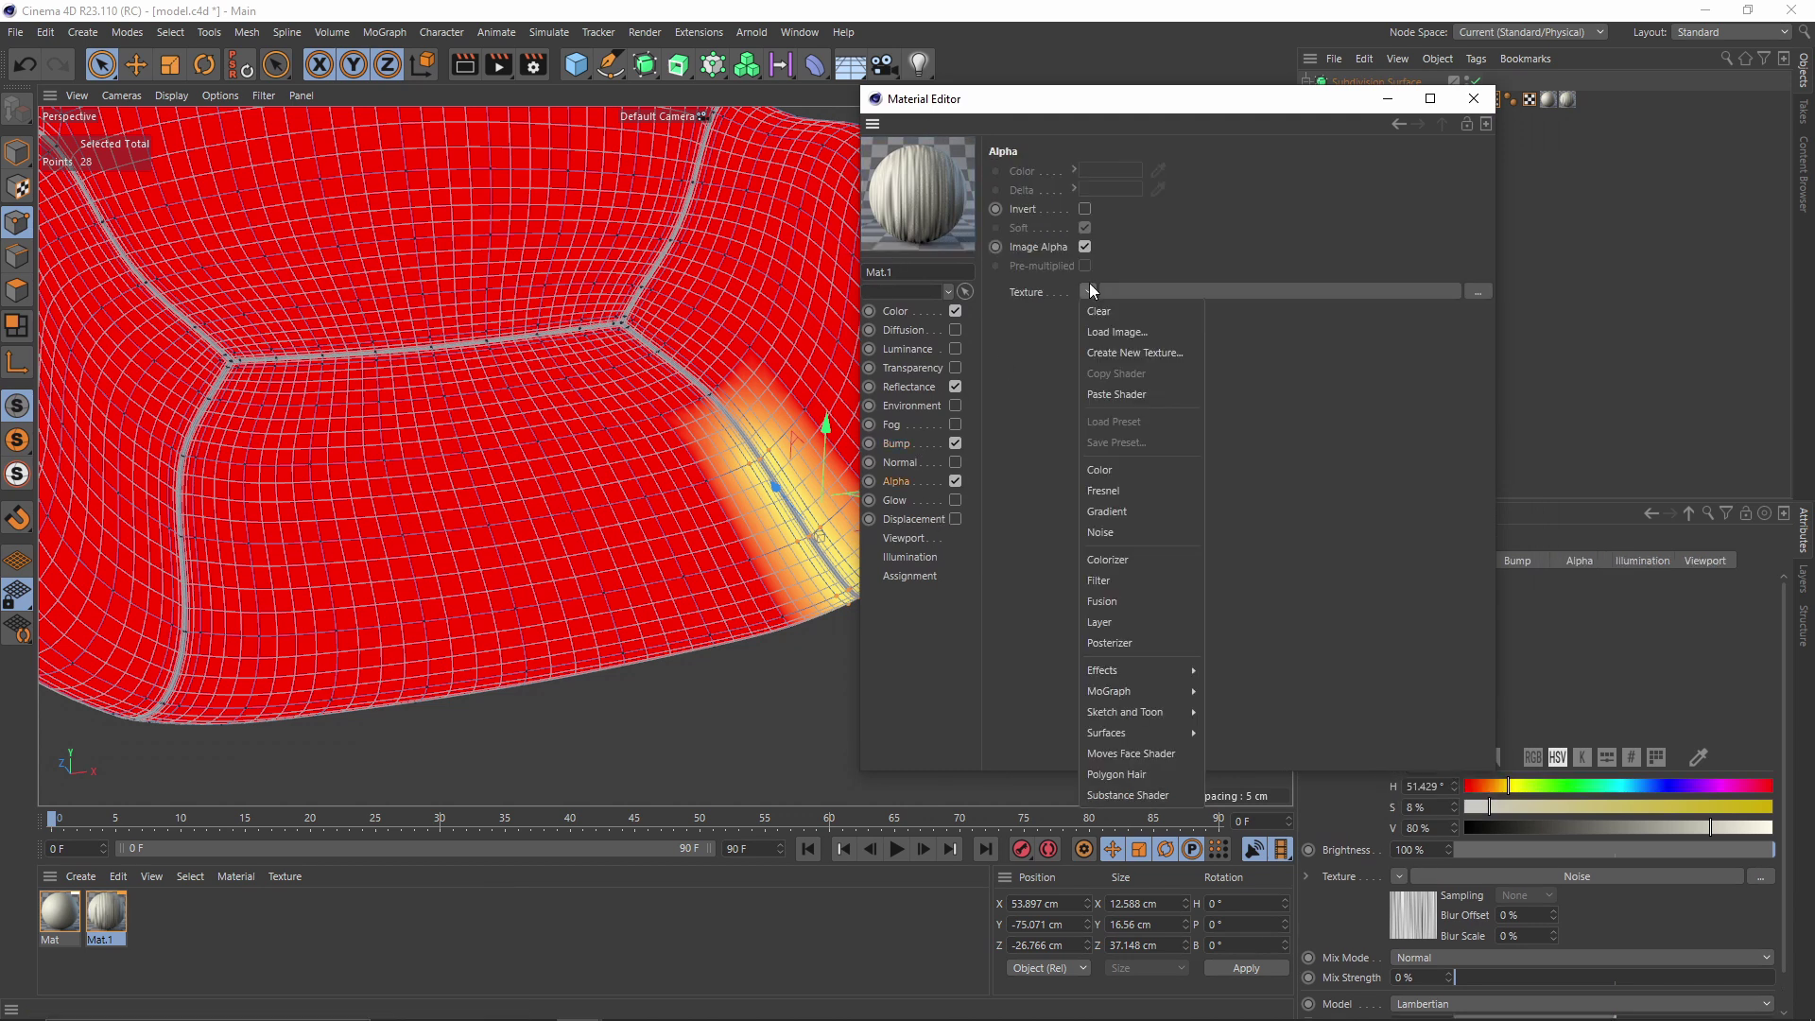
mouse_move(1122, 711)
mouse_move(1131, 673)
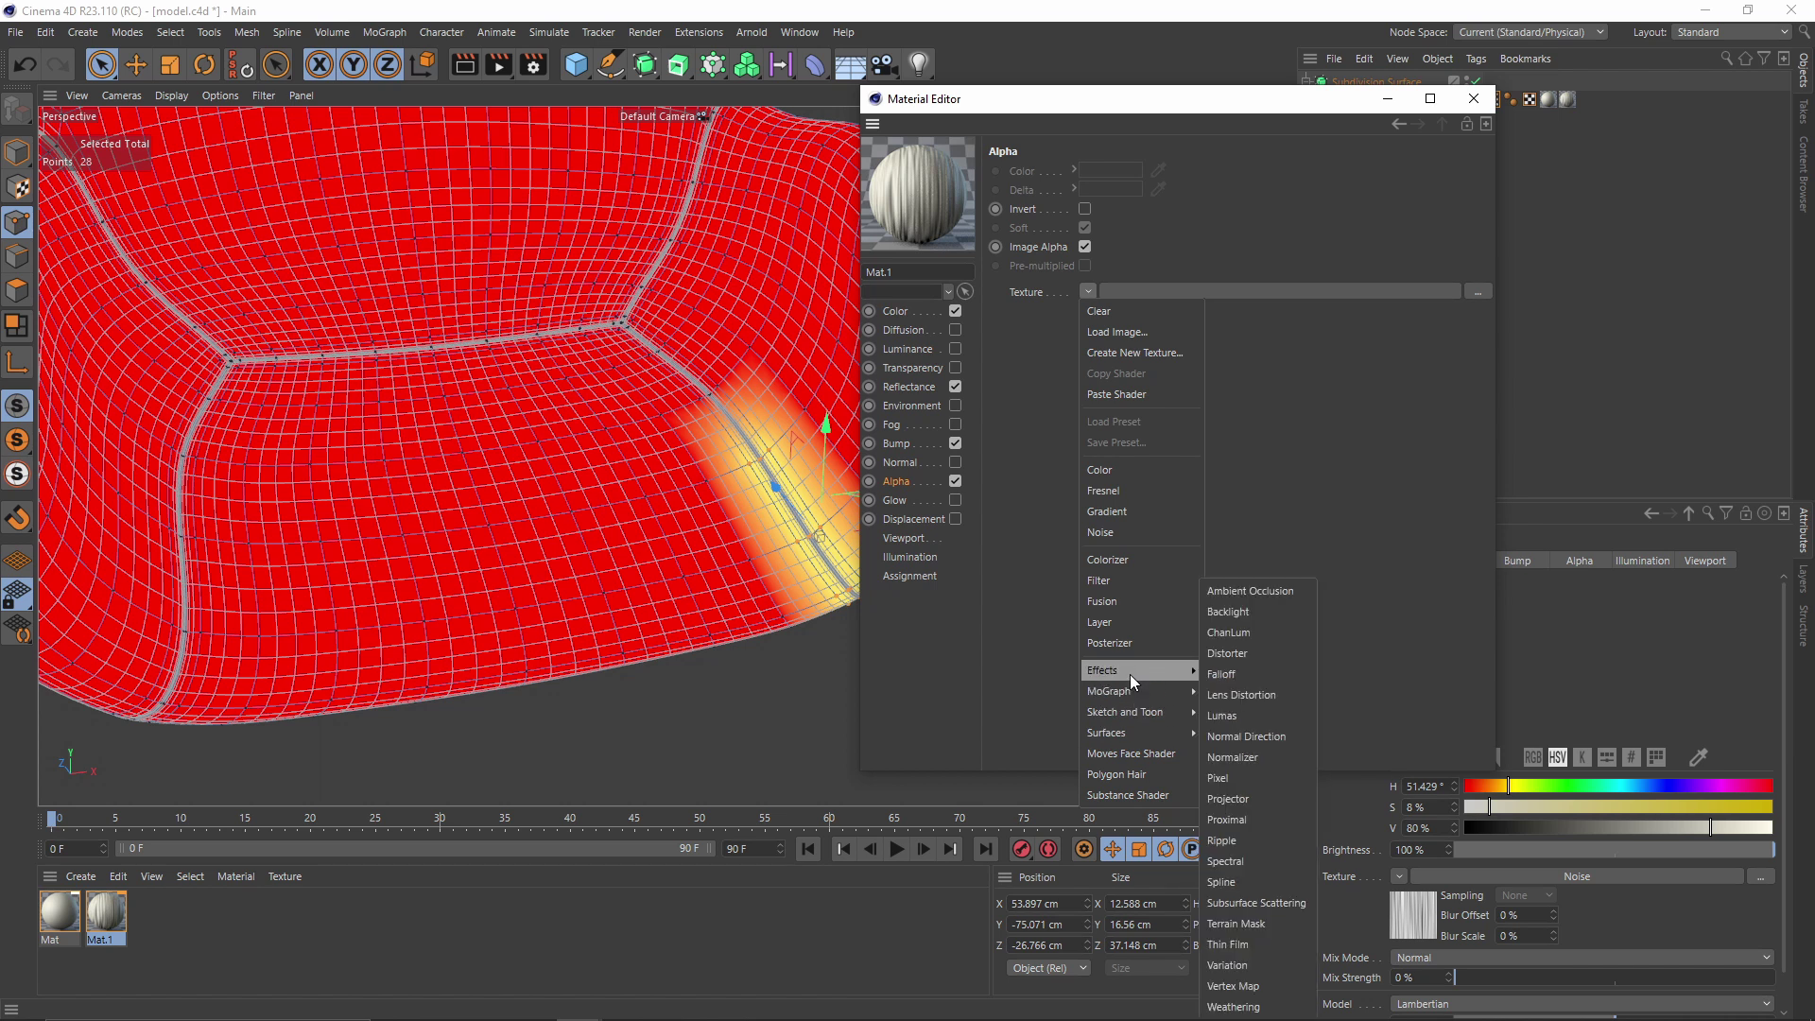
left_click(1251, 983)
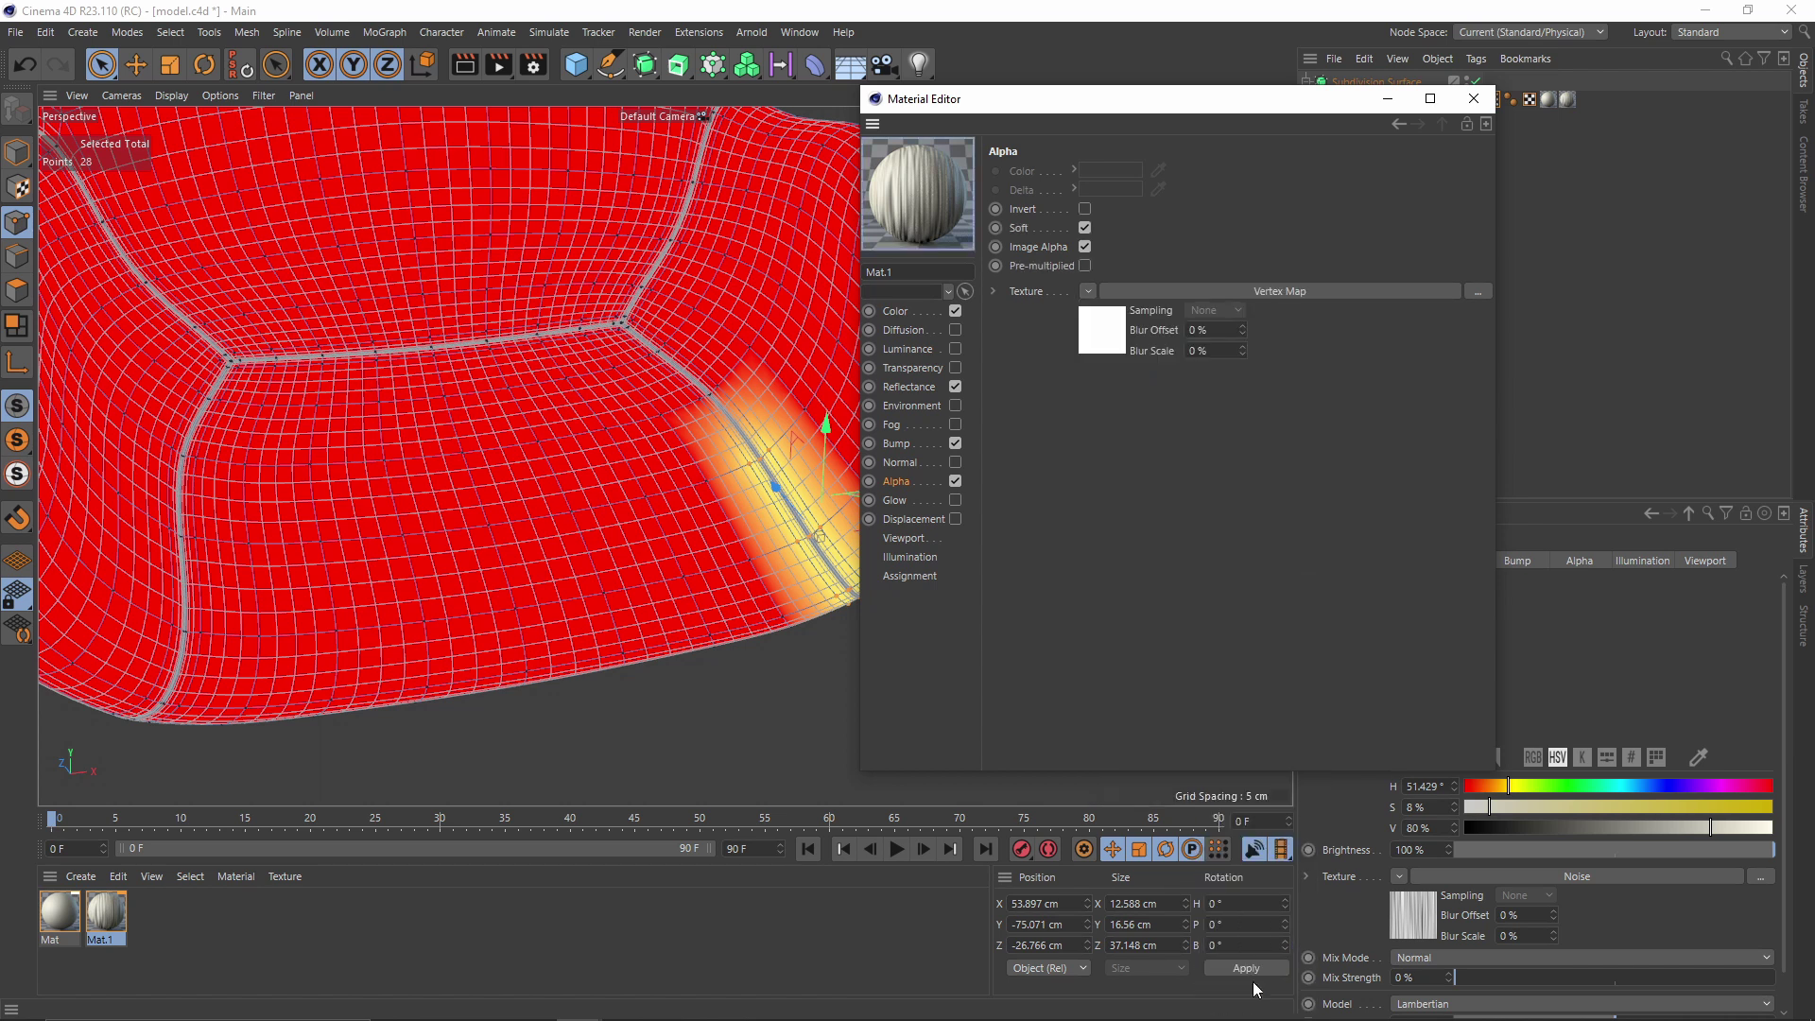
Assign the chair mesh's vertex map tag to the Alpha channel's Vertex Map shader
left_click(1116, 346)
left_click_drag(1192, 98, 992, 101)
left_click_drag(1488, 100, 953, 316)
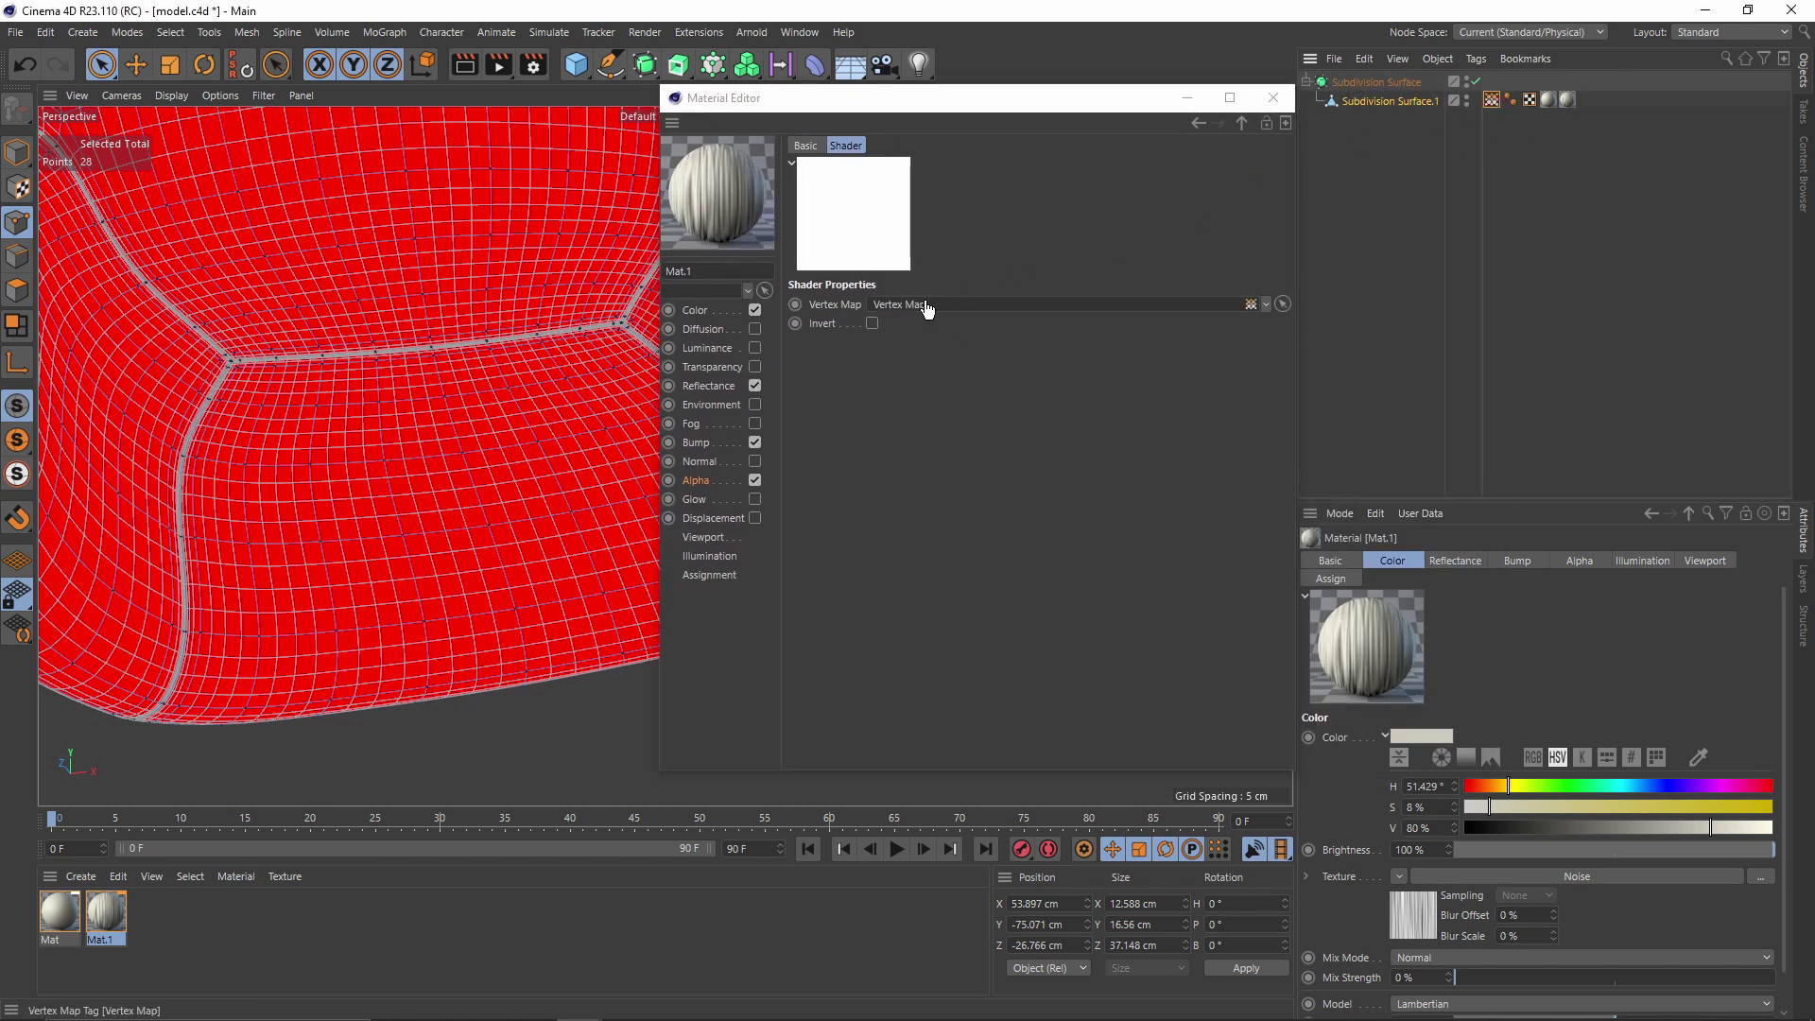
left_click_drag(890, 104, 1152, 150)
Return to model mode, deselect the mesh, check the masked wrinkles at the seam, and close the Material Editor
left_click(17, 152)
left_click(1677, 292)
left_click_drag(598, 375, 851, 373, "alt")
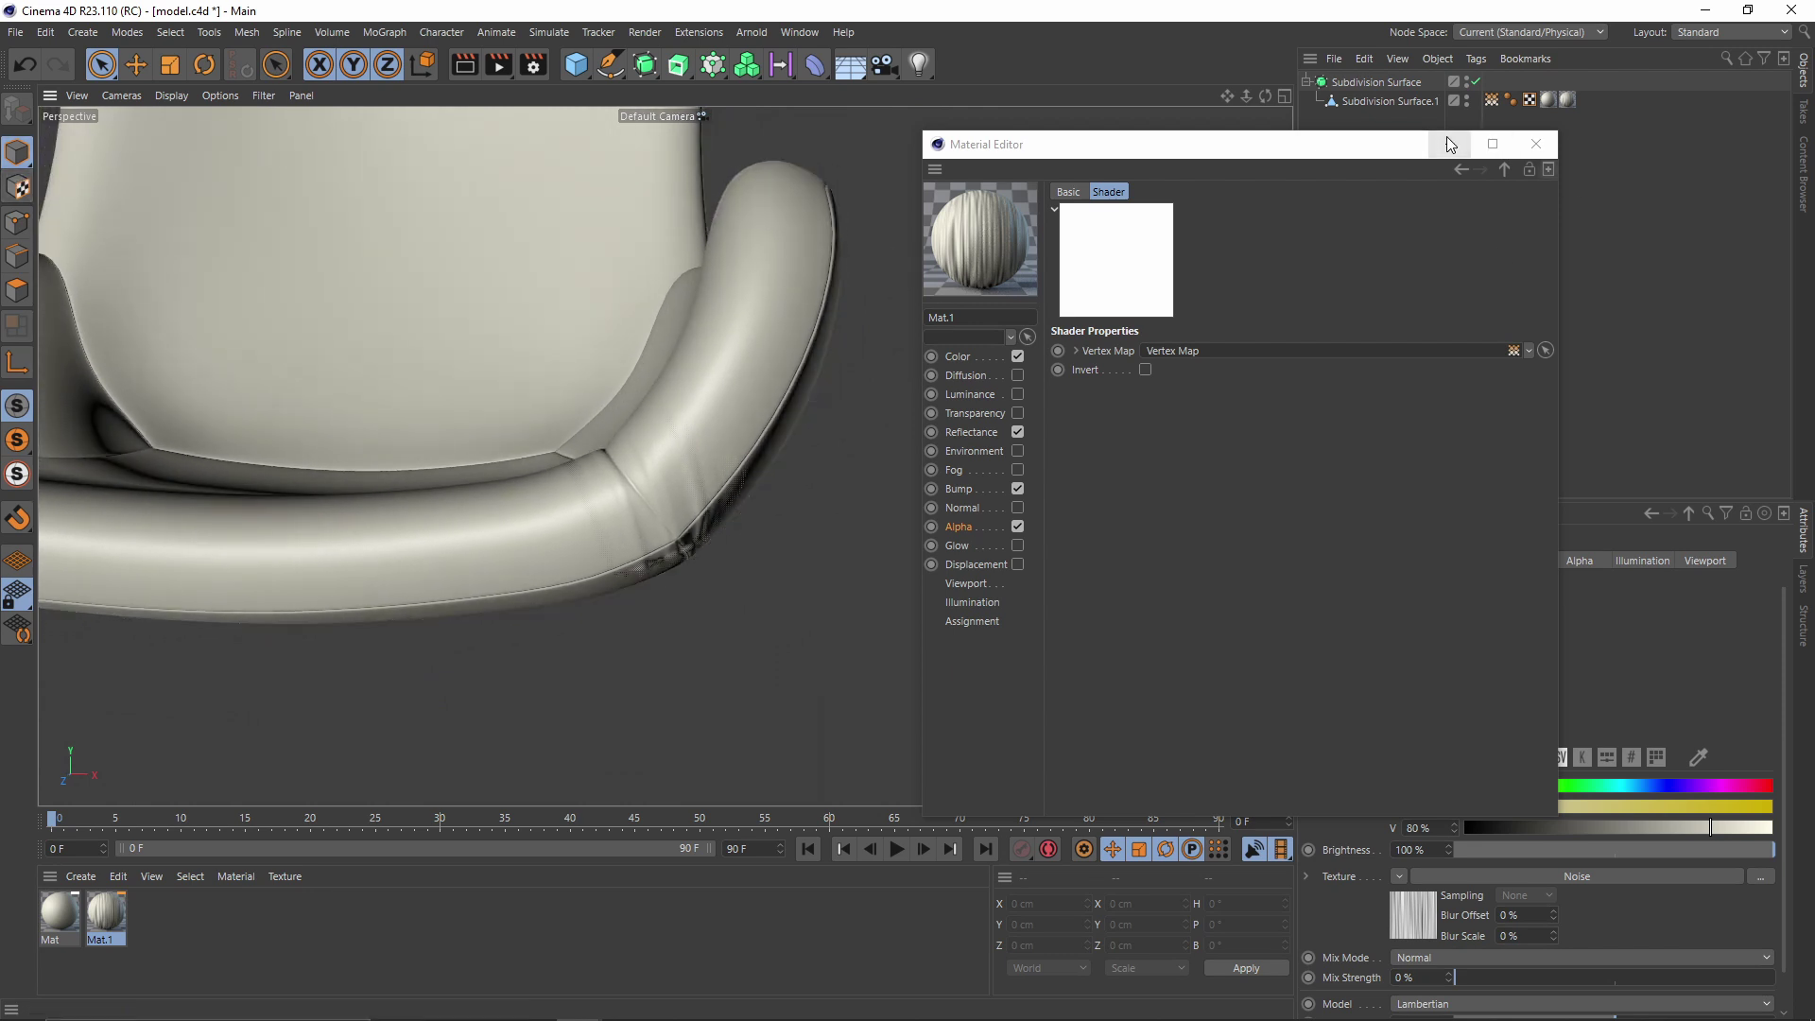
left_click(1535, 144)
Switch to texture mode with the Rotate tool and examine the wrinkles along the seat-to-armrest seam
left_click(1566, 101)
left_click(18, 187)
key("r")
left_click_drag(637, 280, 458, 233, "alt")
scroll(425, 217, "down", 2)
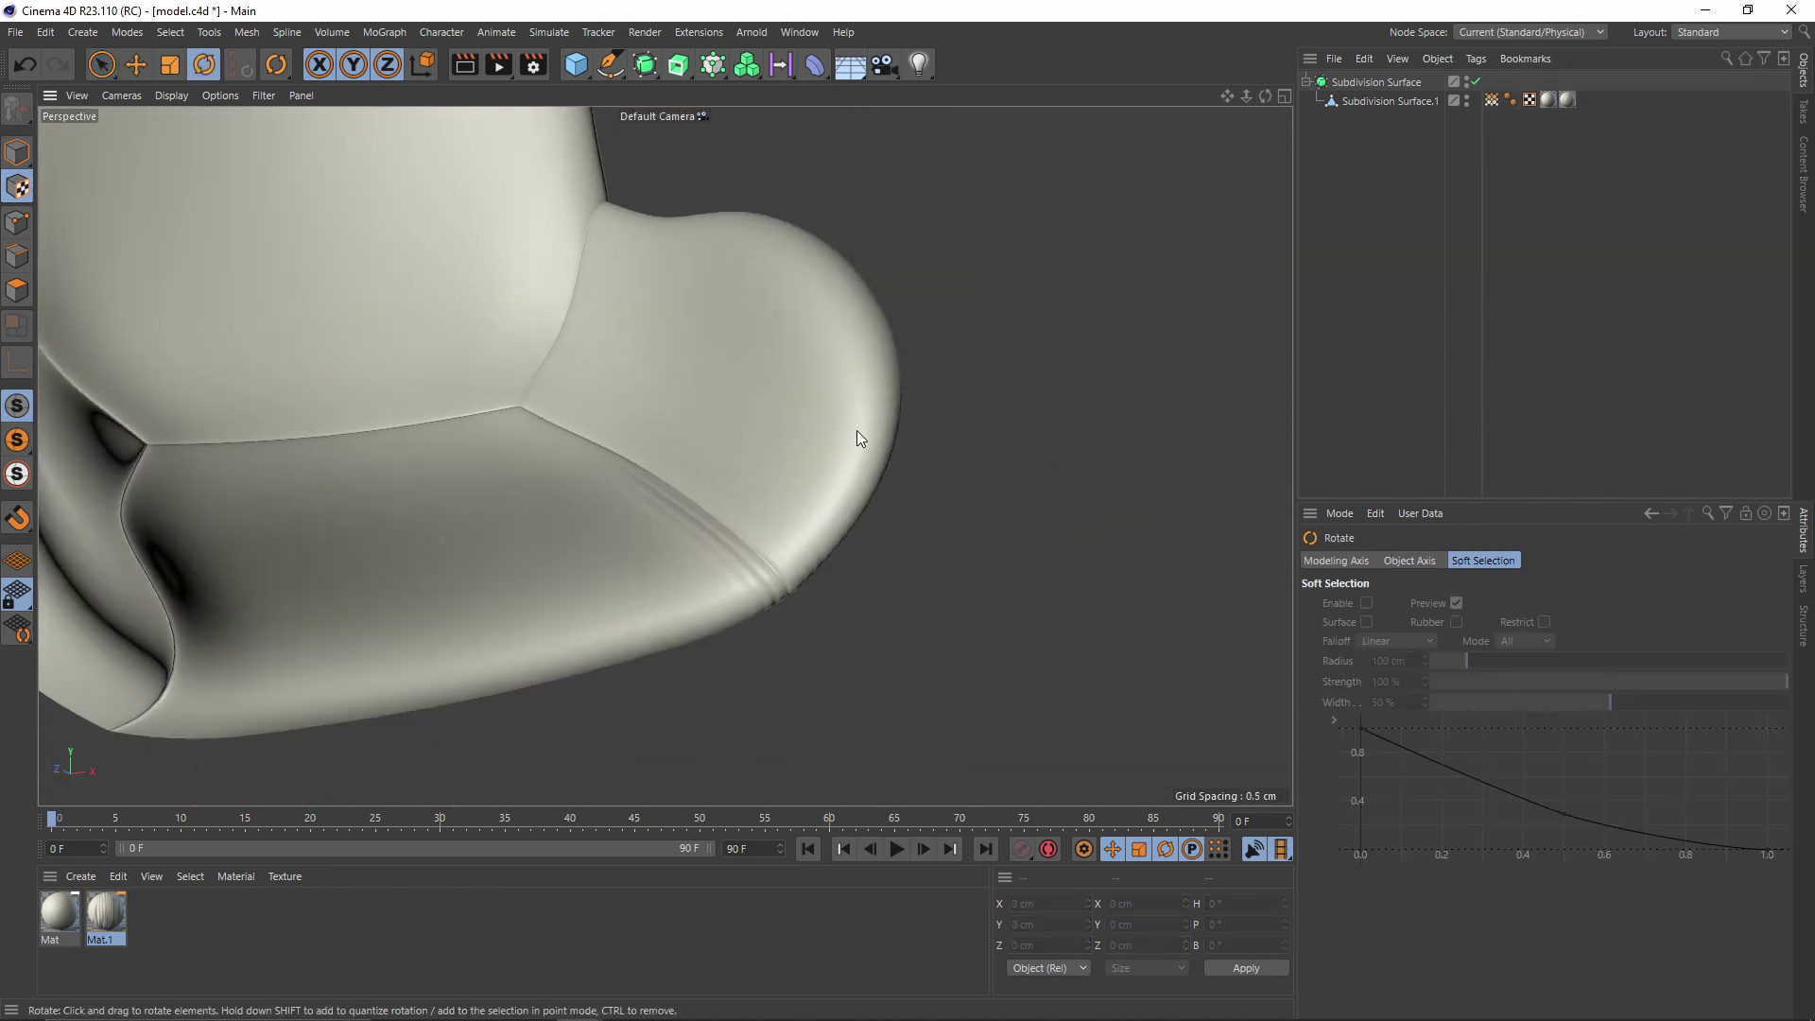
left_click_drag(857, 429, 995, 425, "alt")
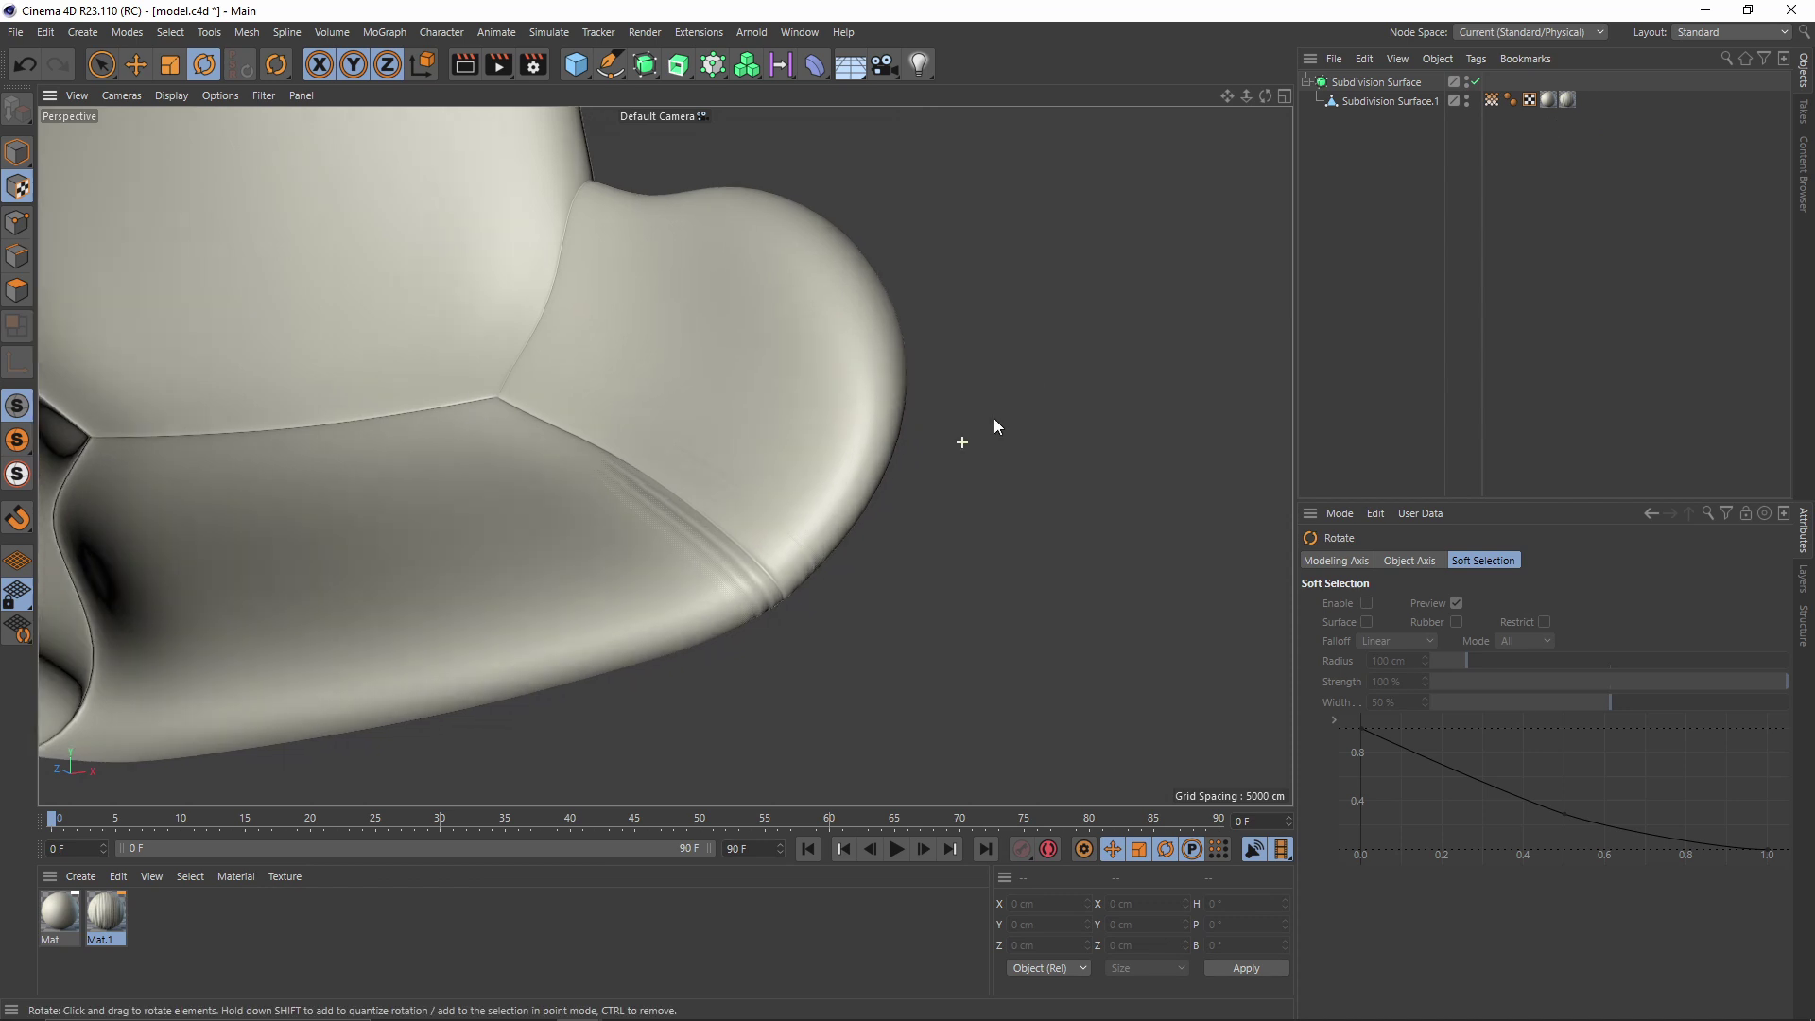
Open the vertex map in the Paint Tool, touch up the weights at the seam, and inspect the chair front
double_click(1494, 102)
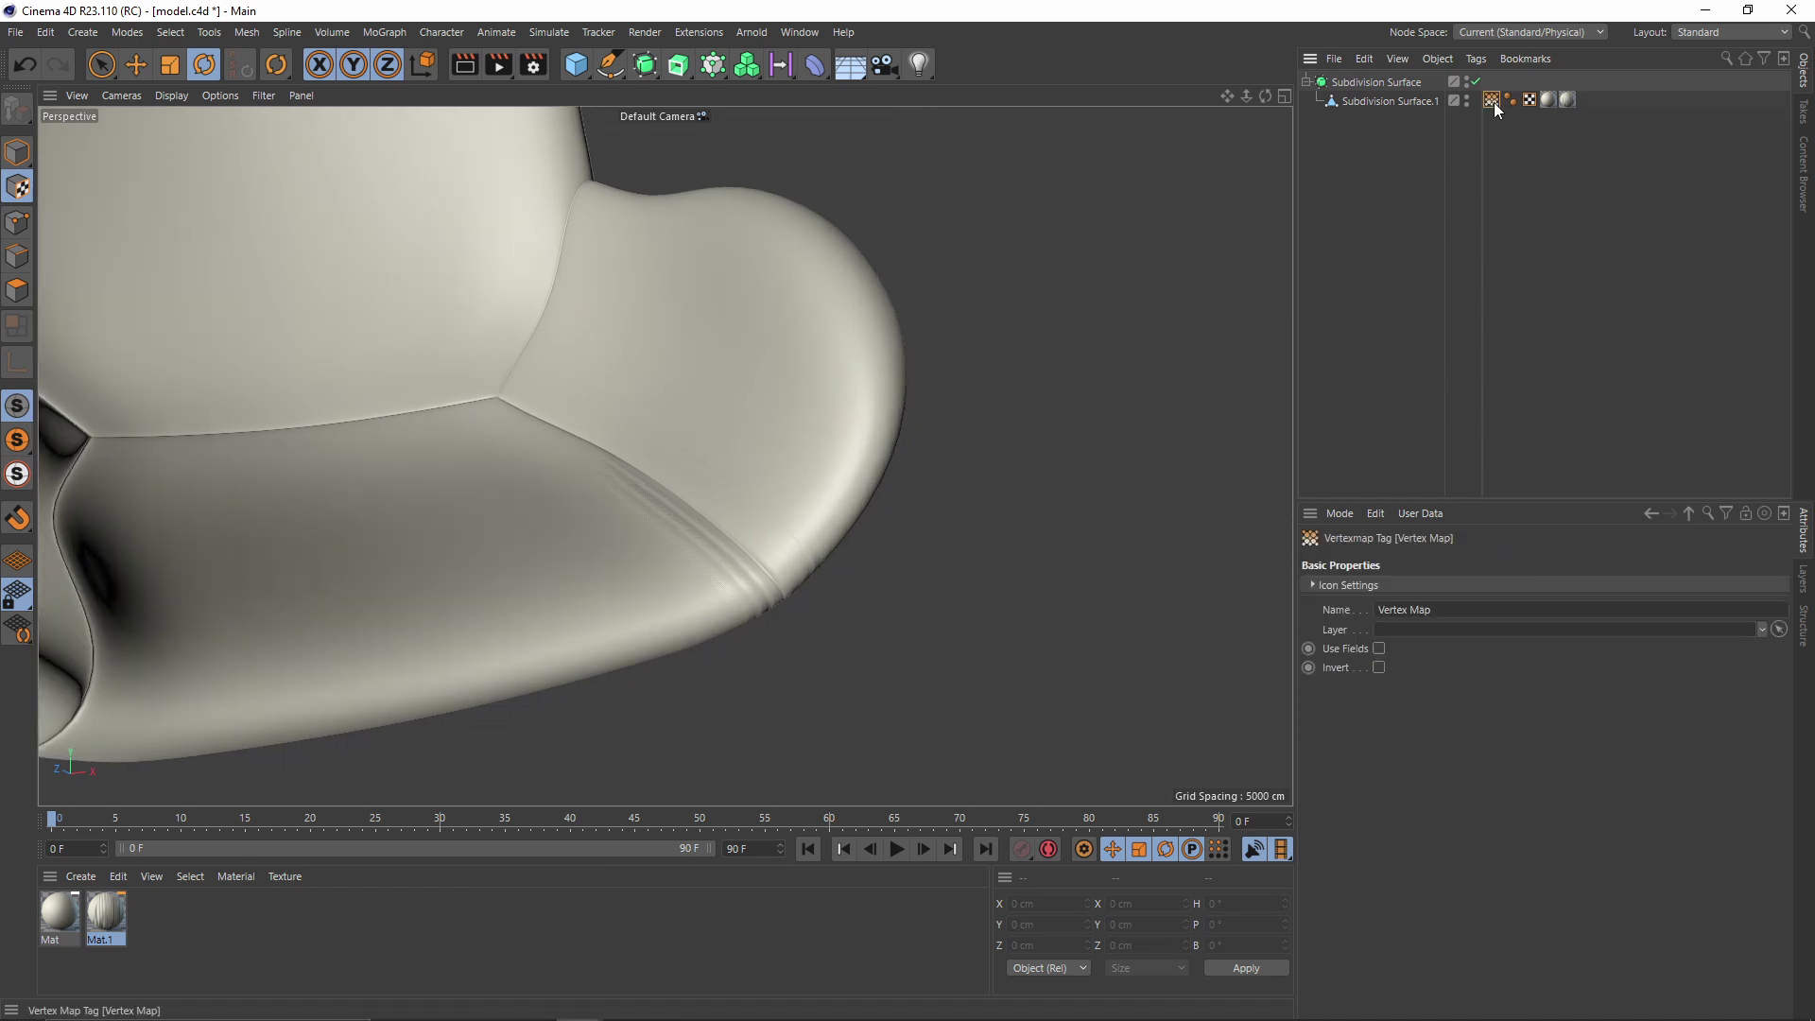
left_click(717, 525)
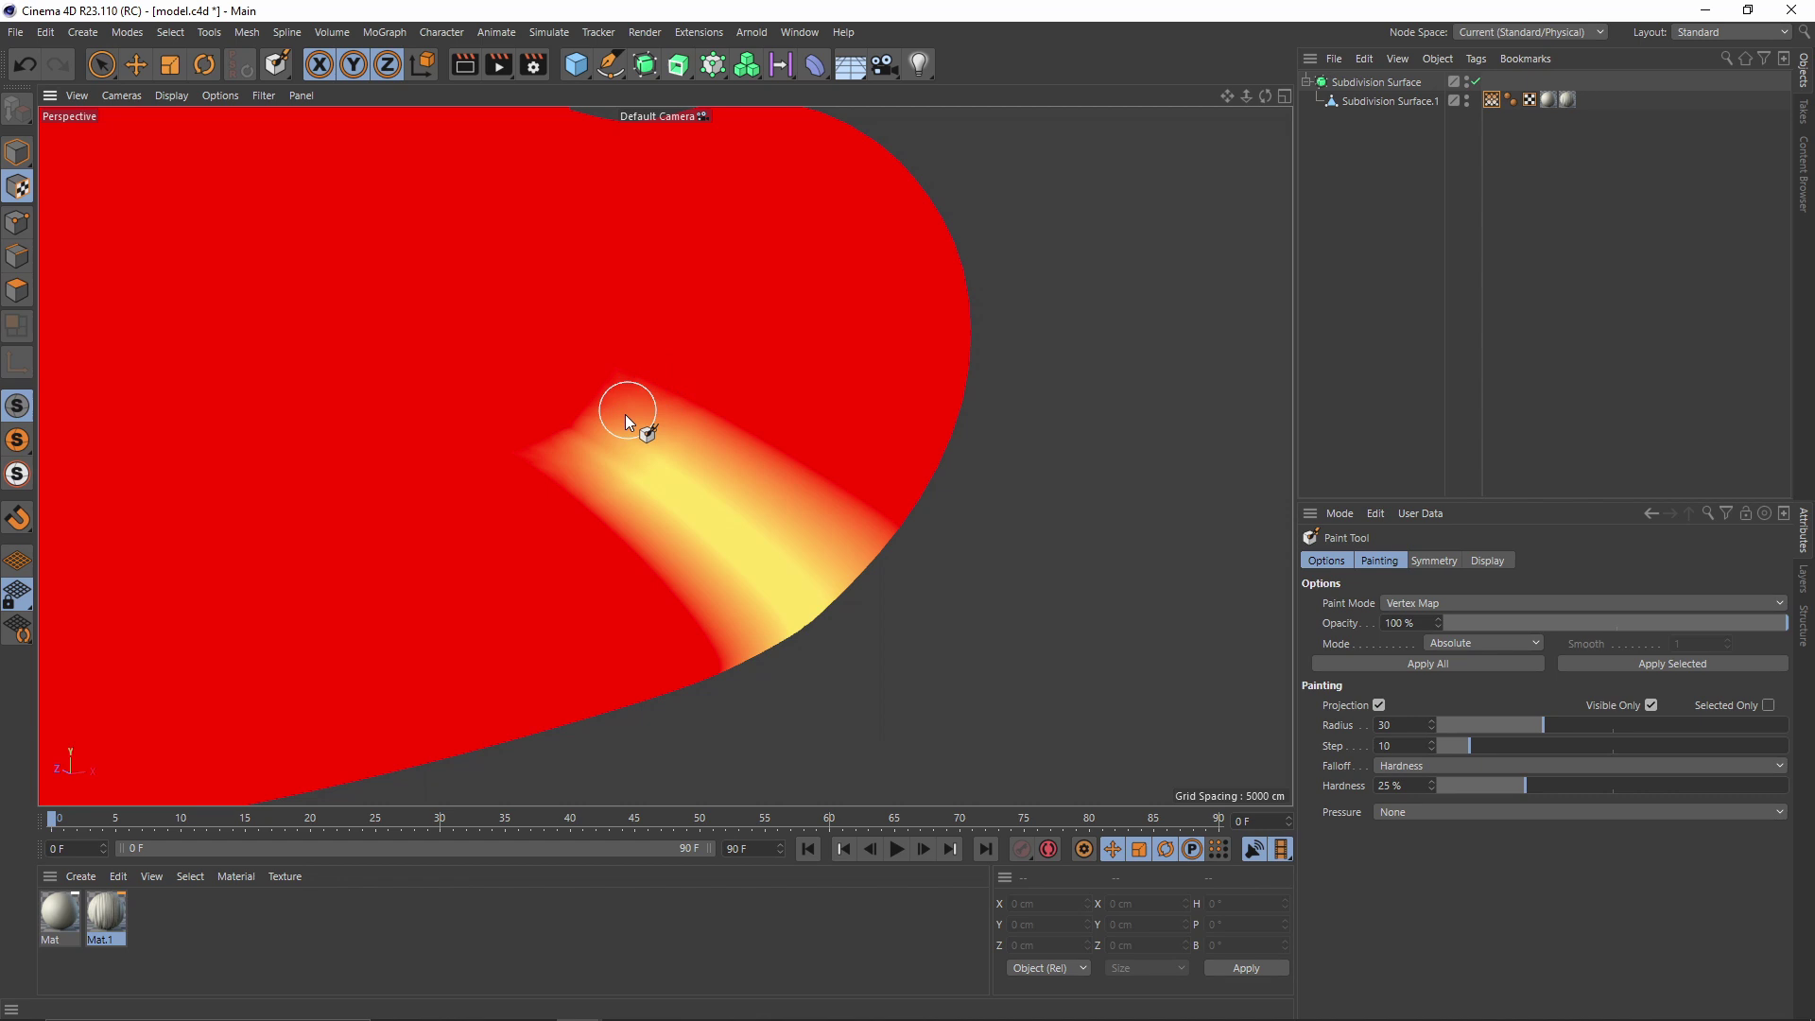
mouse_move(752, 467)
left_mouse_down("alt")
mouse_move(486, 378)
mouse_move(800, 490)
left_mouse_up("alt")
left_click_drag(724, 585, 1007, 494, "alt")
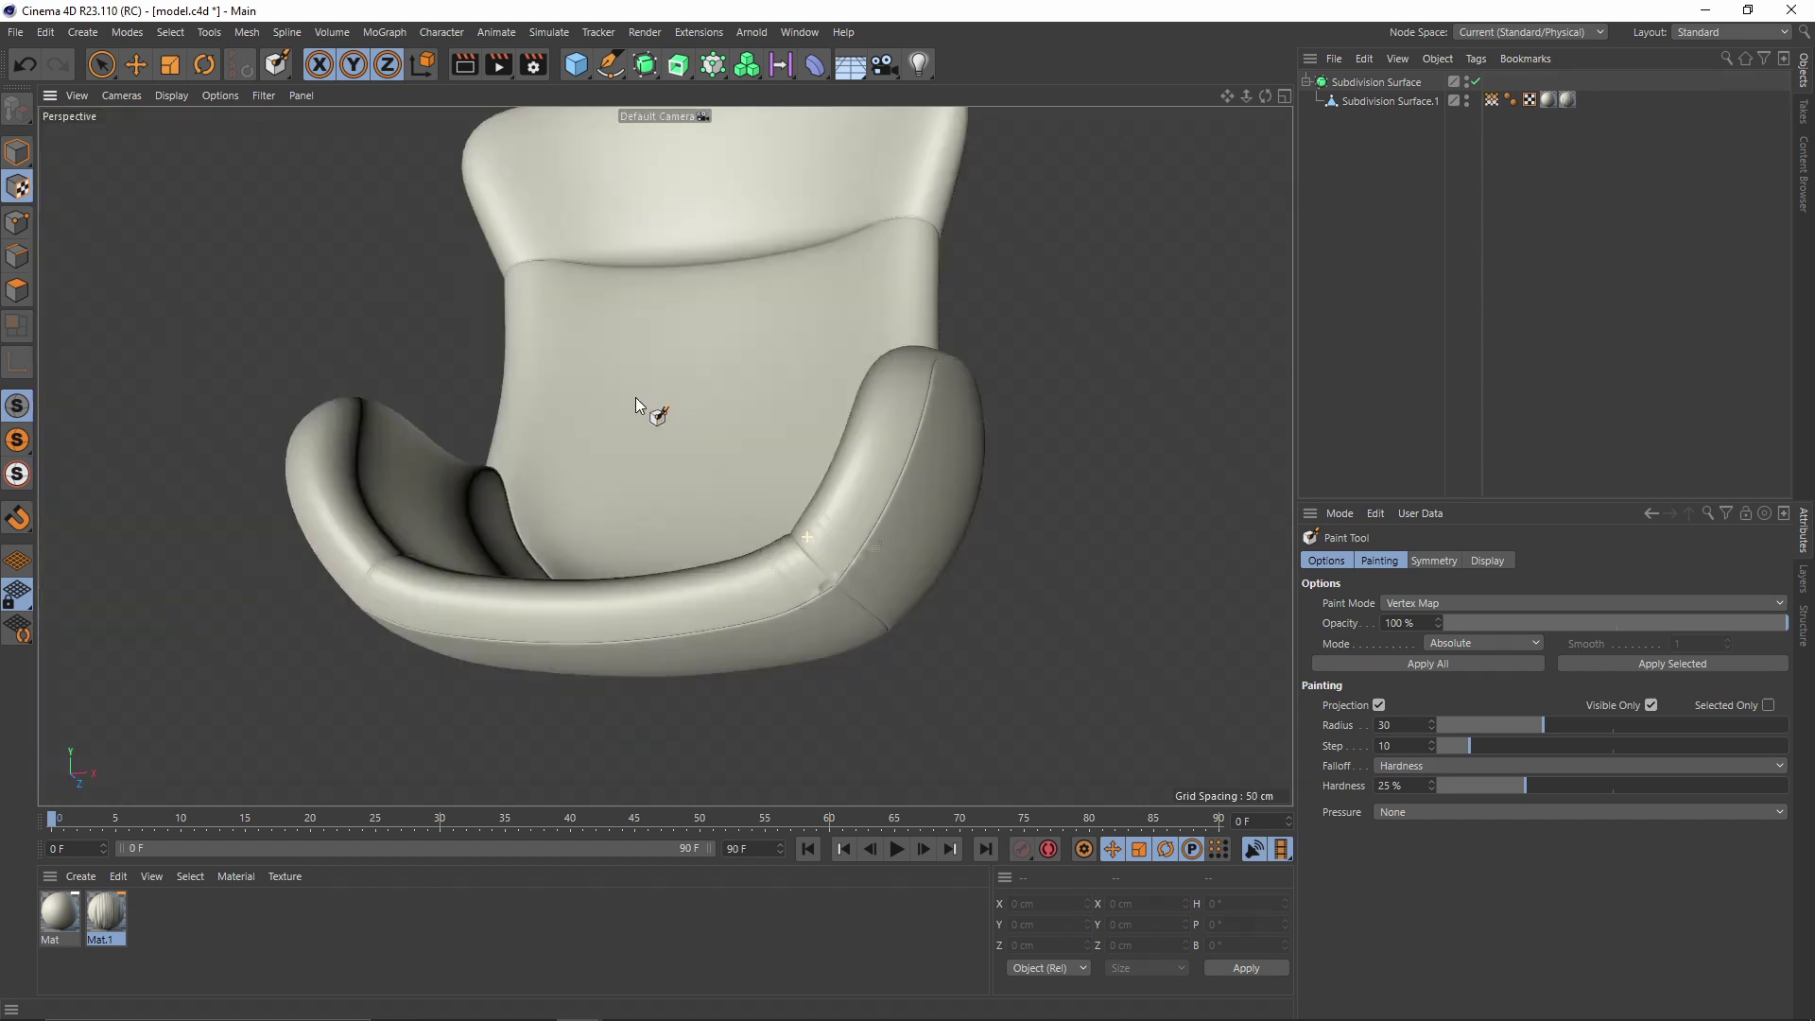
Rotate the Mat.1 texture projection on the chair to realign the wrinkles along the seat-to-armrest seam
right_click_drag(640, 405, 766, 506, "alt")
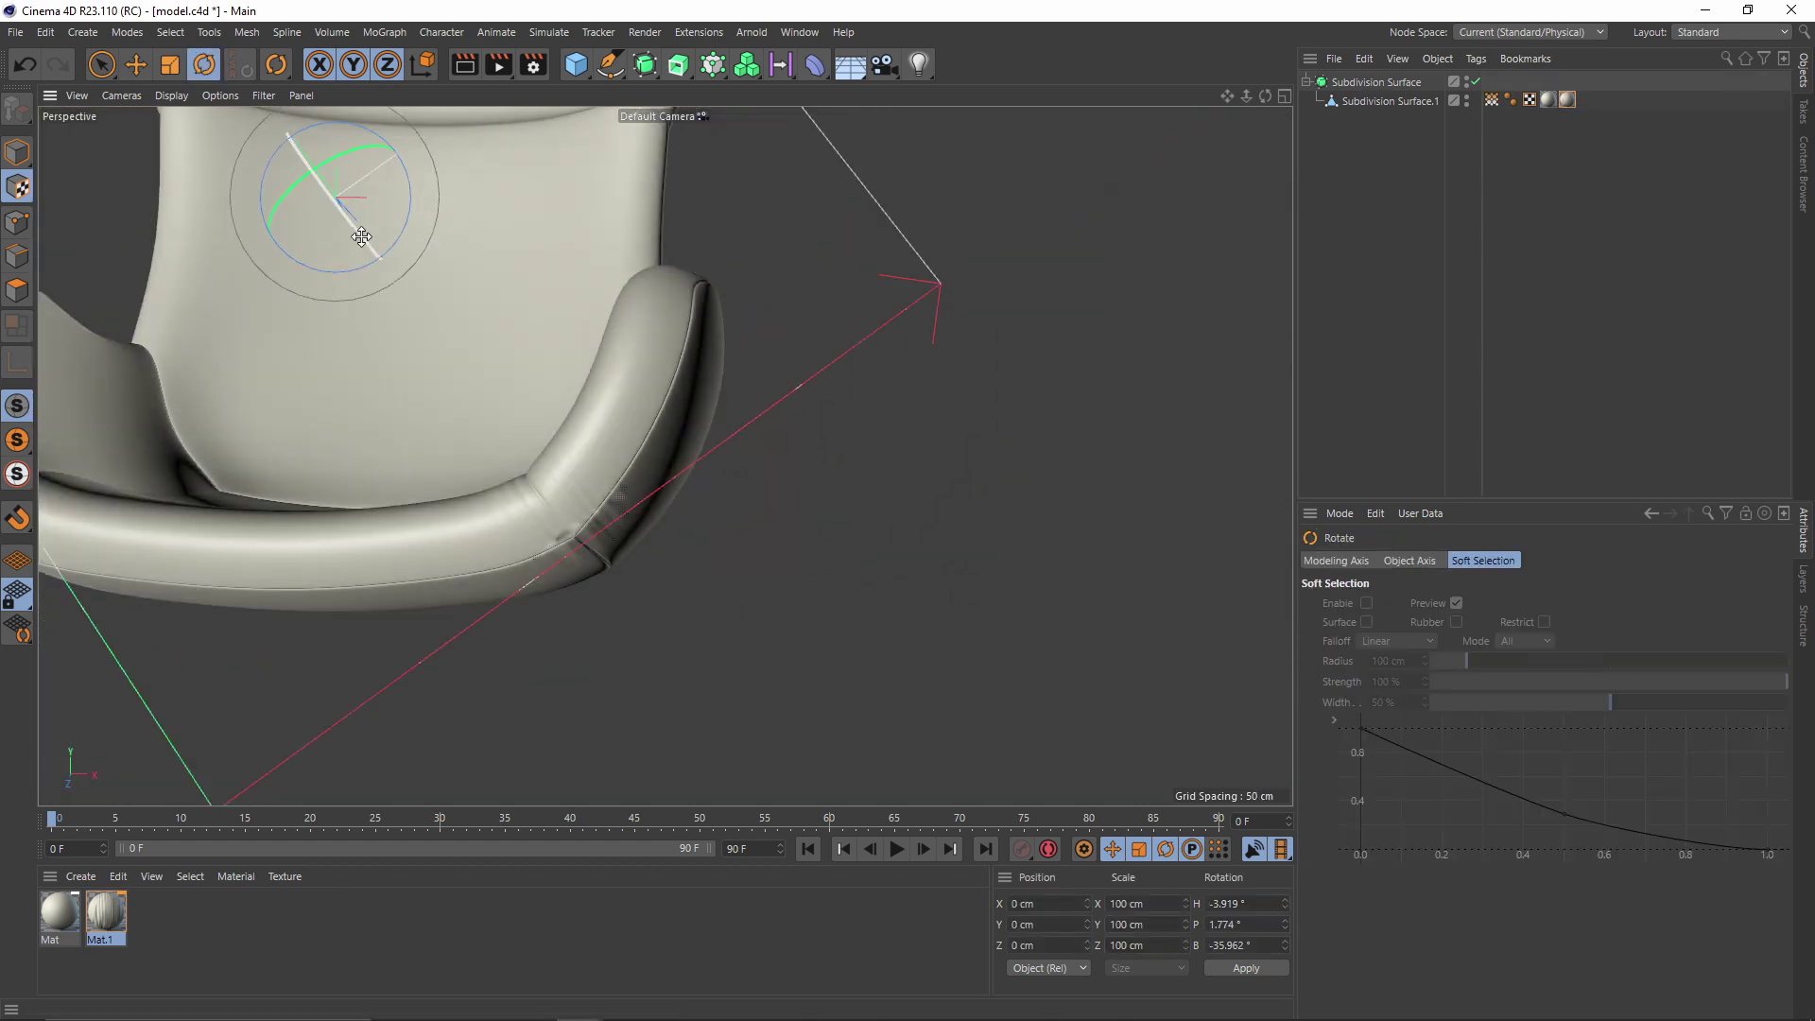
left_click_drag(358, 237, 376, 268)
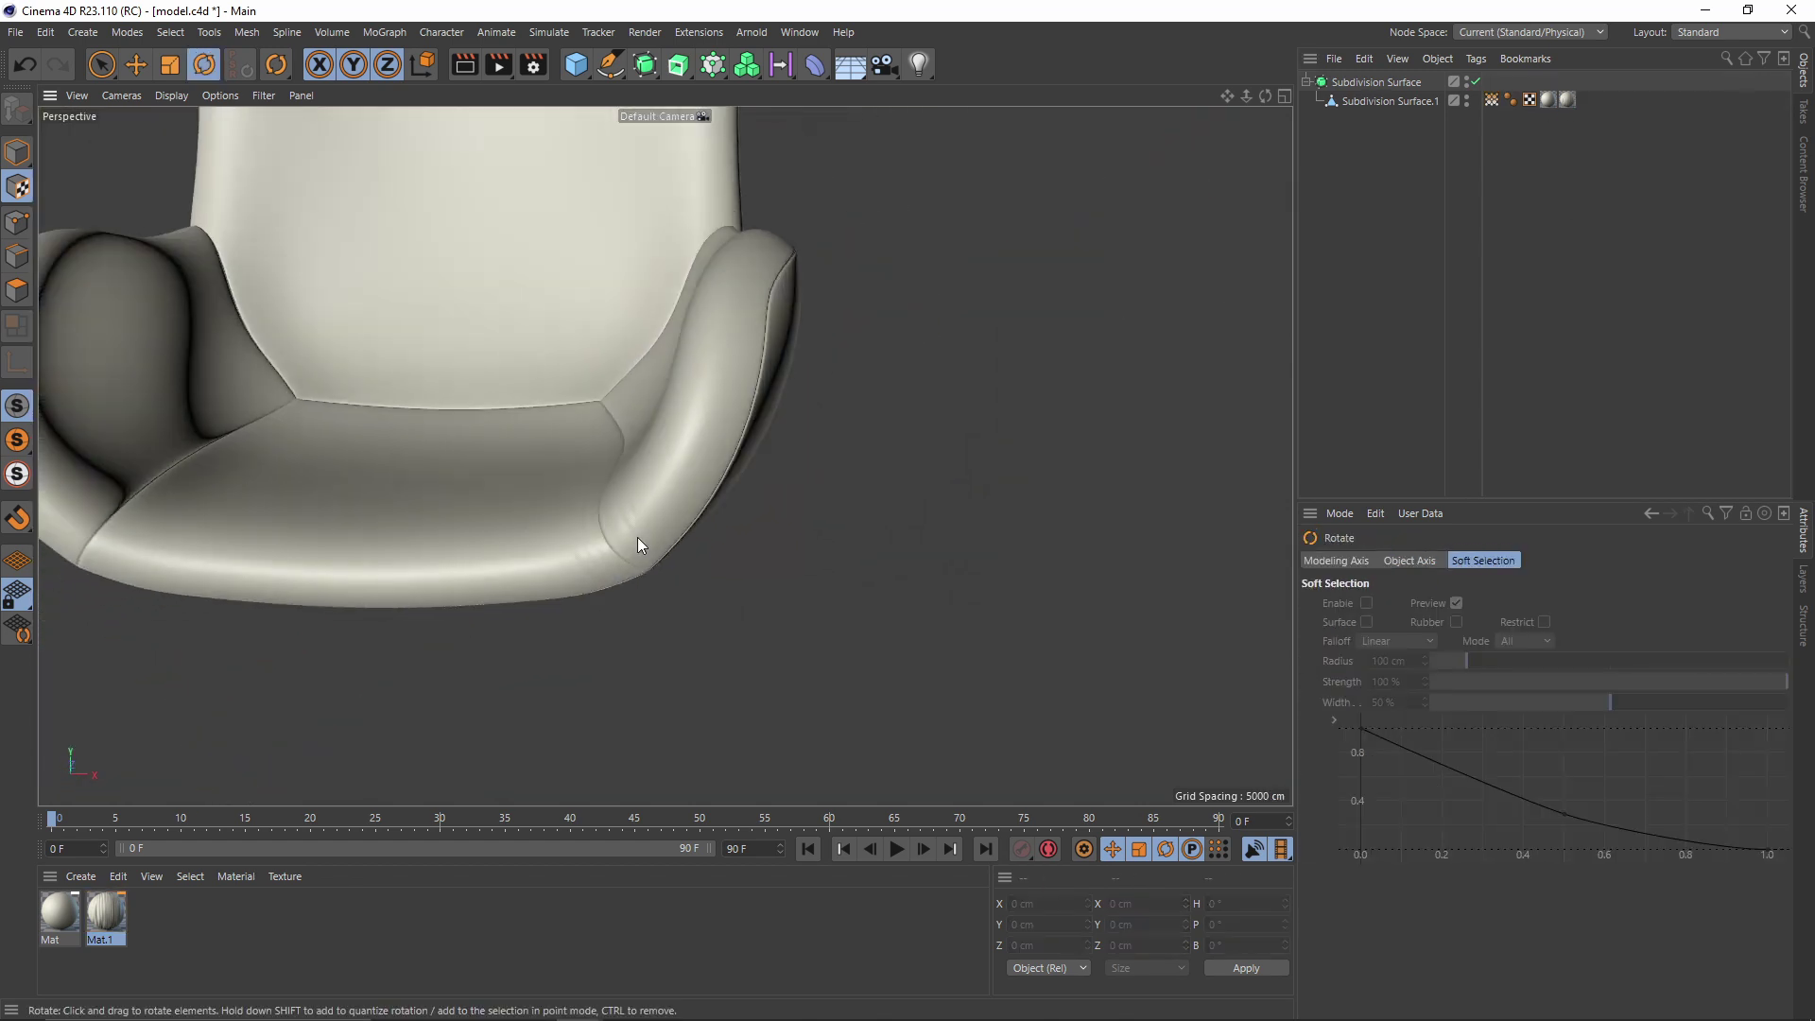
scroll(637, 537, "up", 5)
Set the Bump strength of Mat.1 to 36 %, check the seam wrinkles, and close the Material Editor
double_click(106, 912)
left_click(976, 489)
left_click(1431, 217)
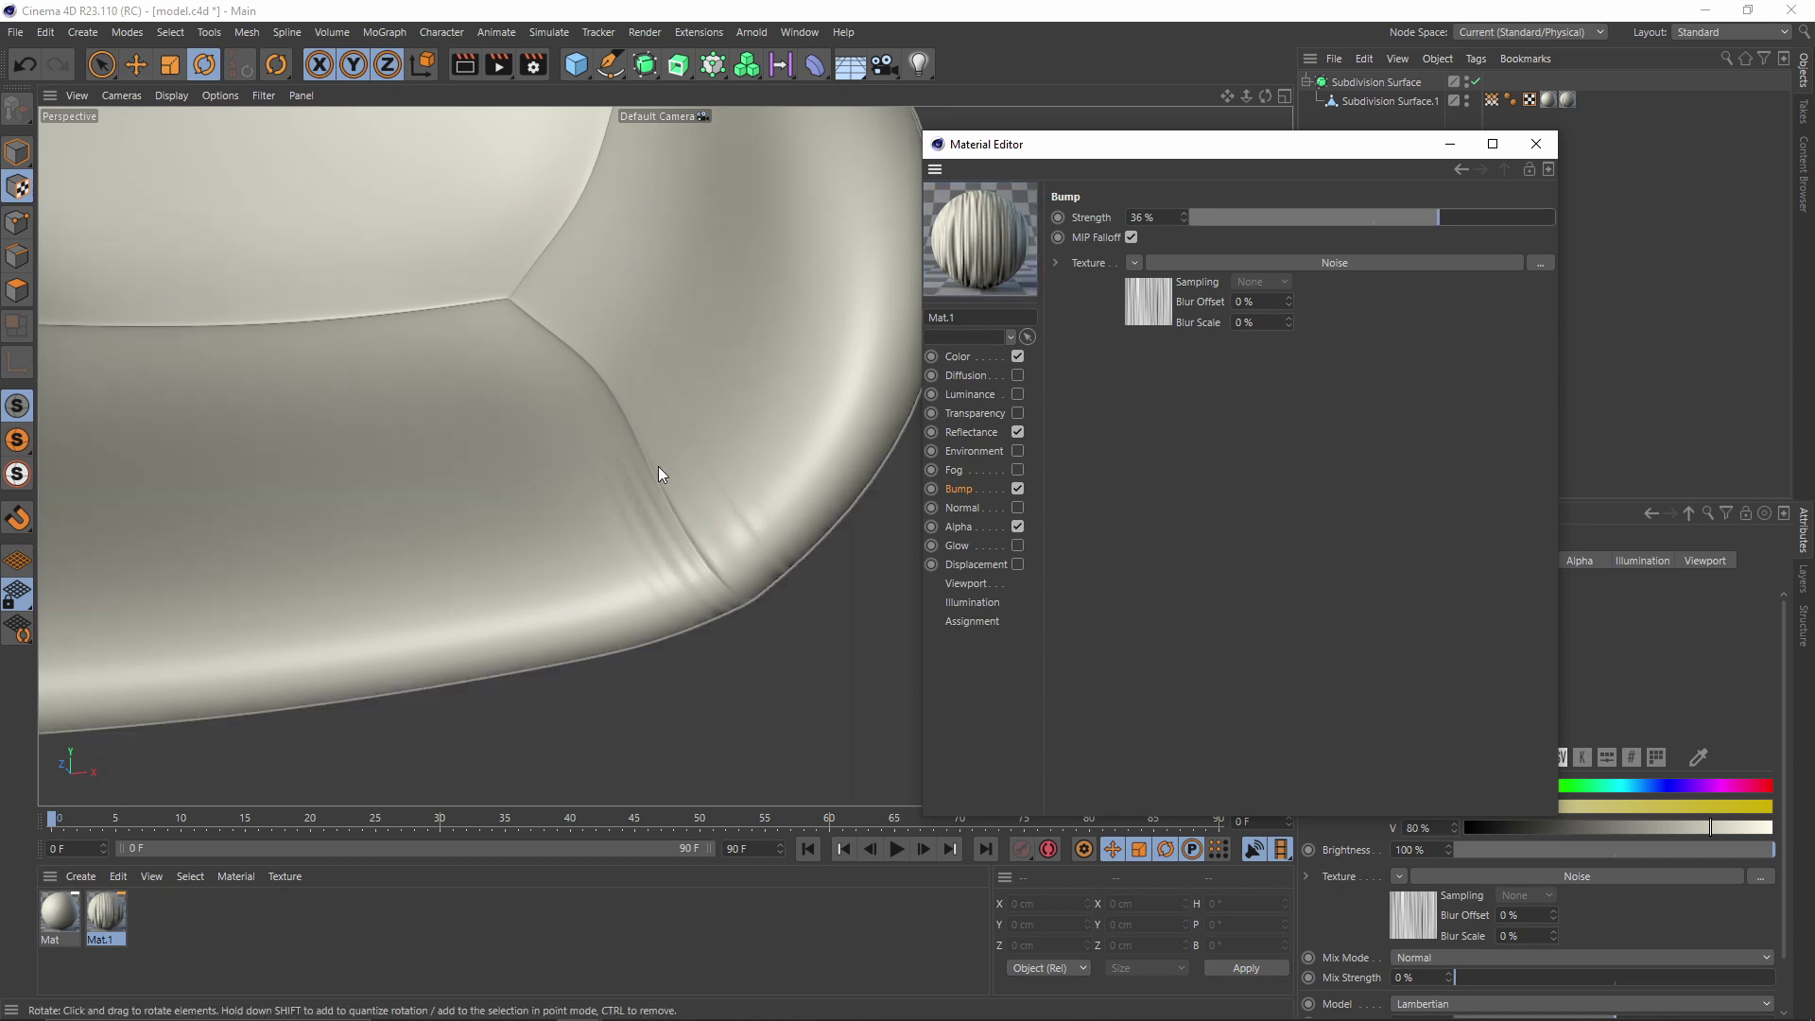
scroll(659, 472, "down", 5)
left_click_drag(656, 537, 624, 558, "alt")
left_click(1537, 145)
left_click_drag(745, 421, 822, 397, "alt")
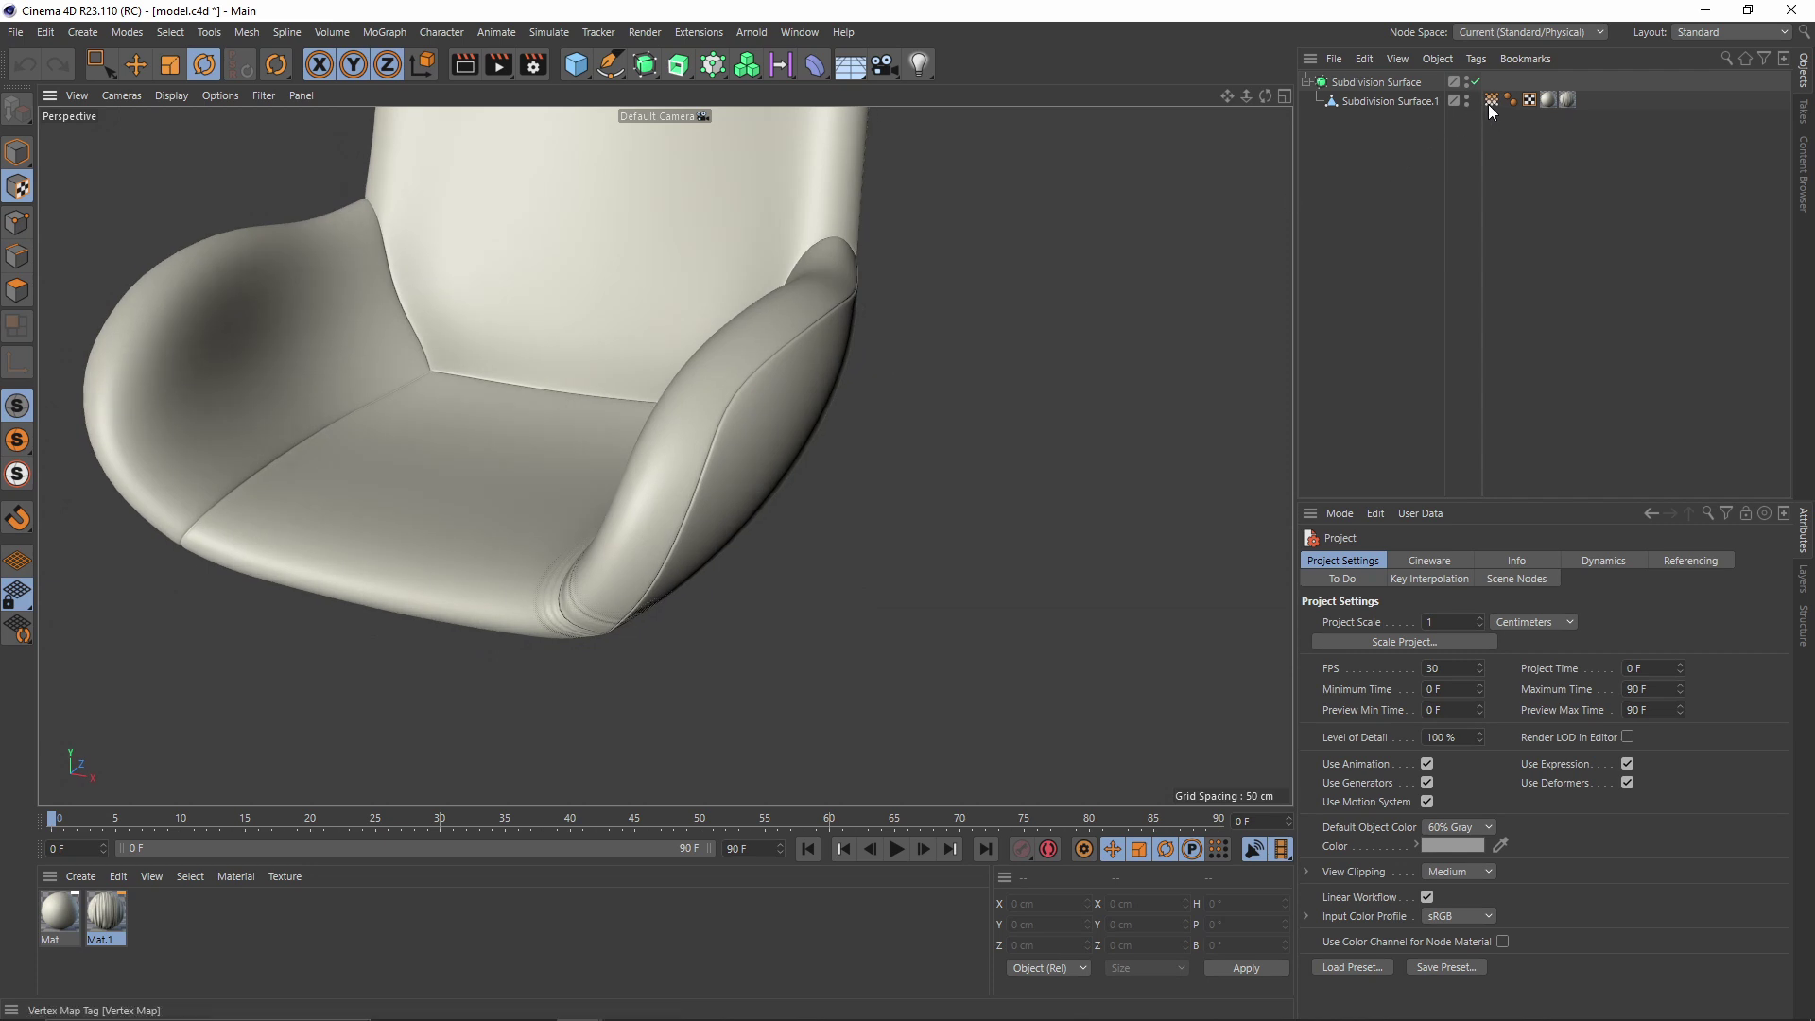
Open the vertex map in the Paint Tool and display the mesh with Gouraud Shading (Lines)
double_click(1492, 101)
scroll(730, 406, "up", 2)
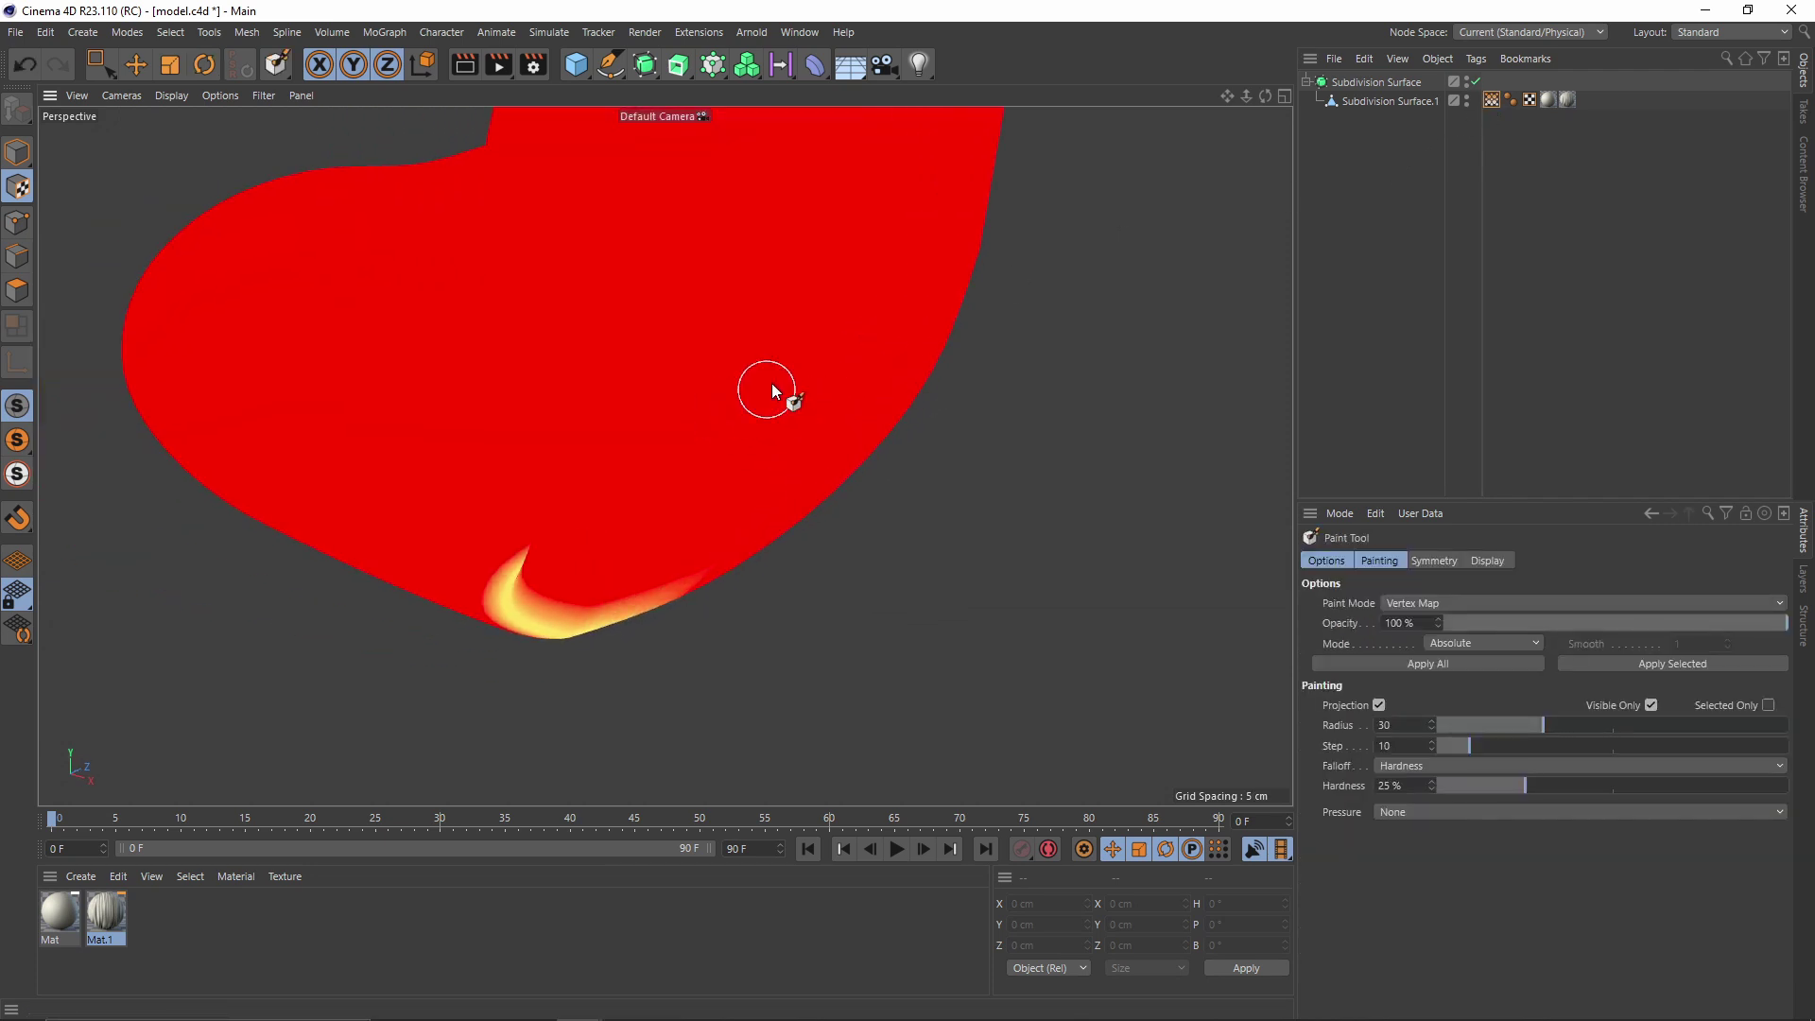
scroll(761, 386, "up", 2)
left_click(155, 95)
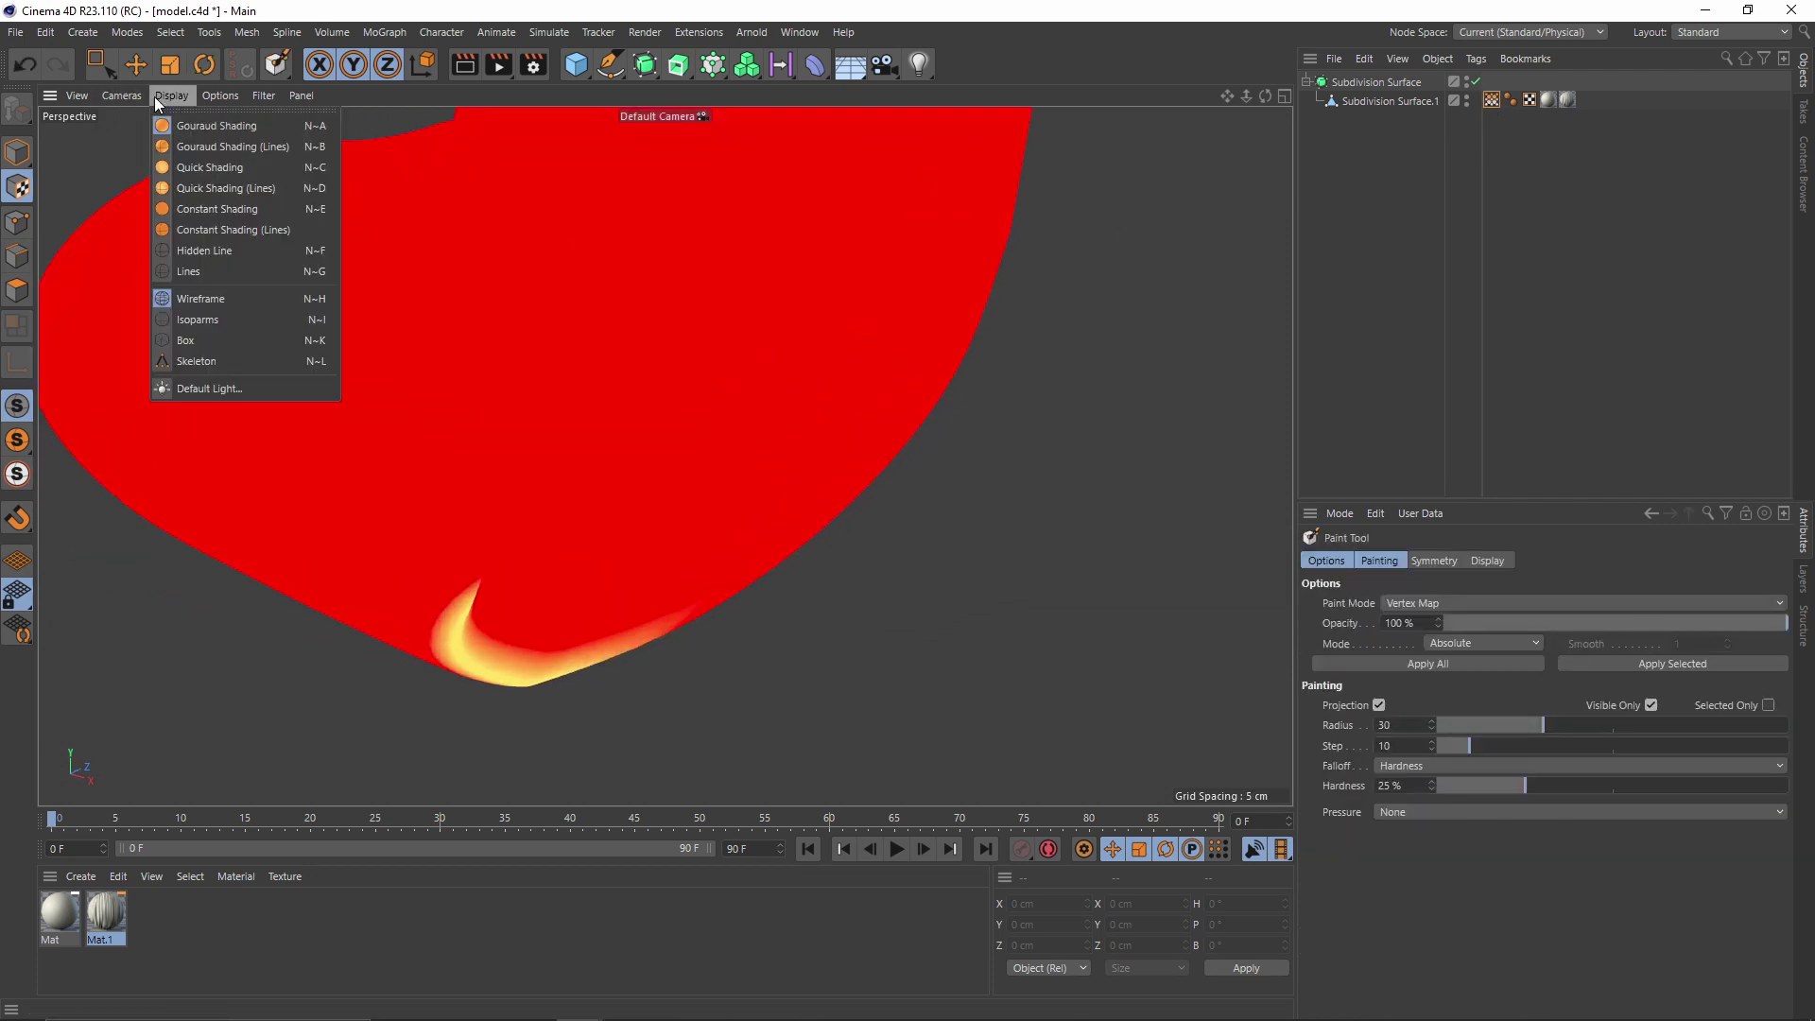
left_click(190, 146)
Paint a patch of weight over the armrest's outer seam and return the display to plain Gouraud Shading
left_click_drag(728, 366, 664, 418)
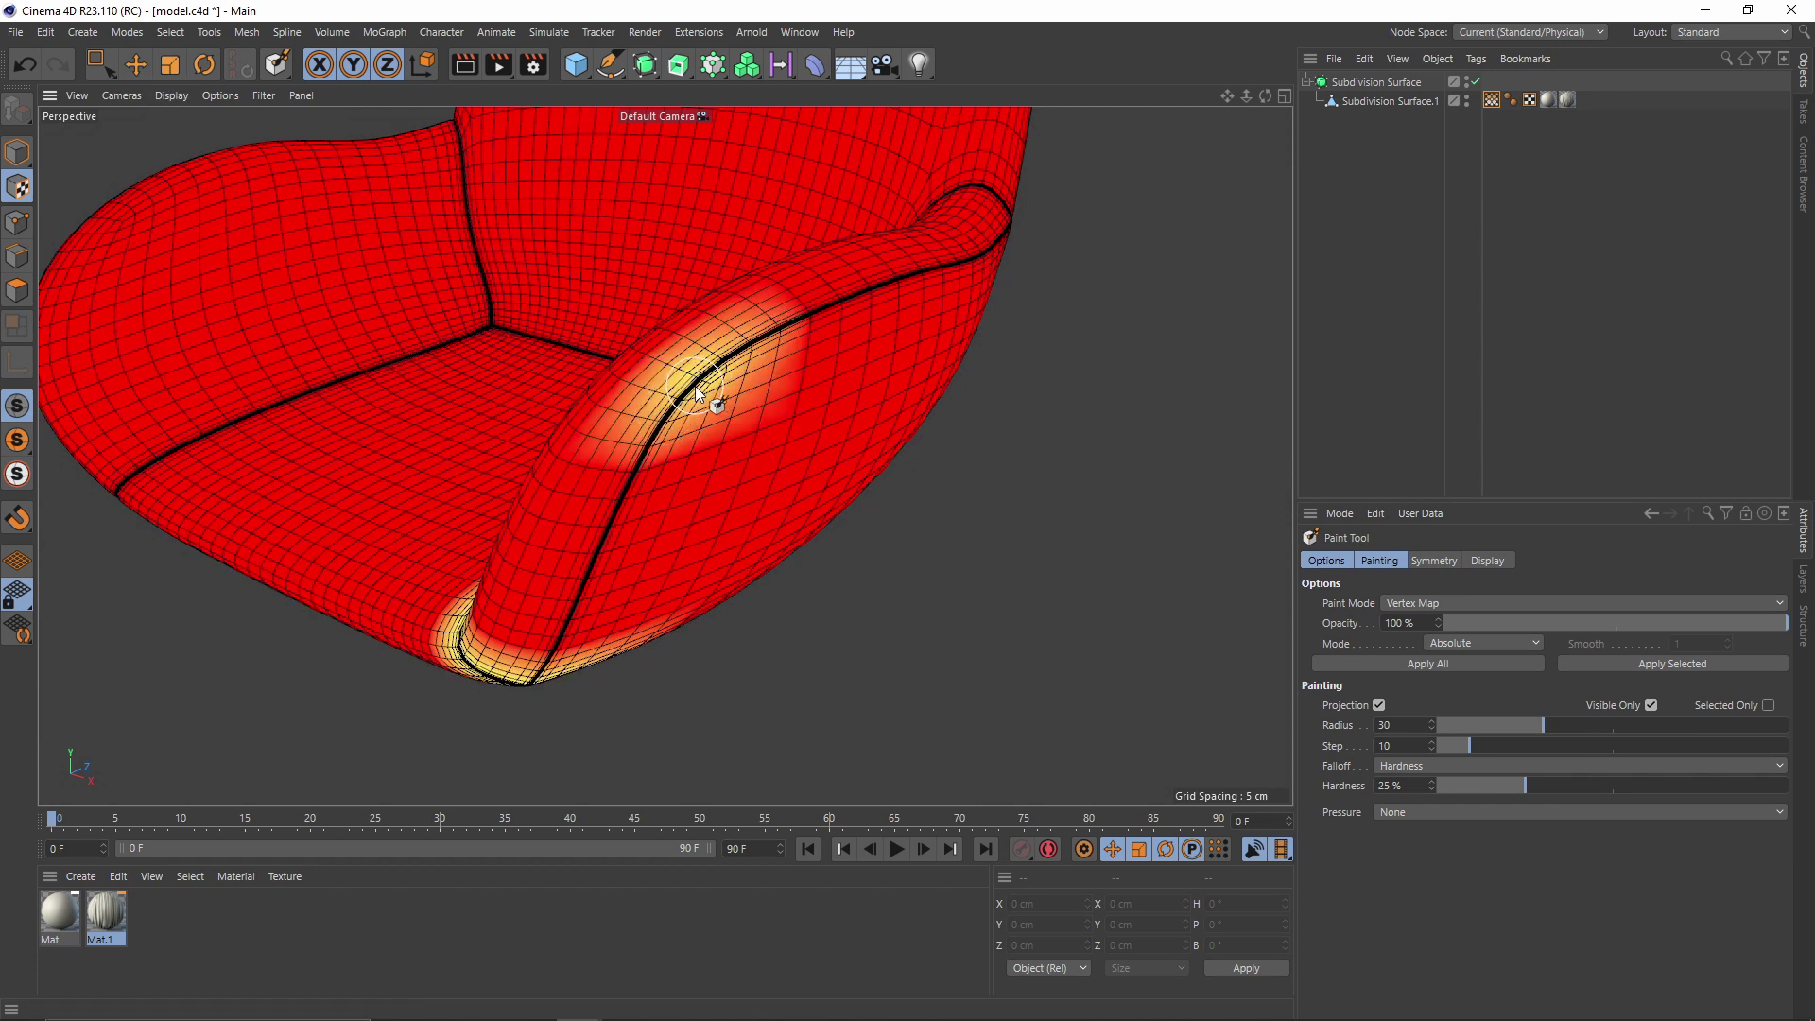
left_click(1428, 253)
key("n")
key("a")
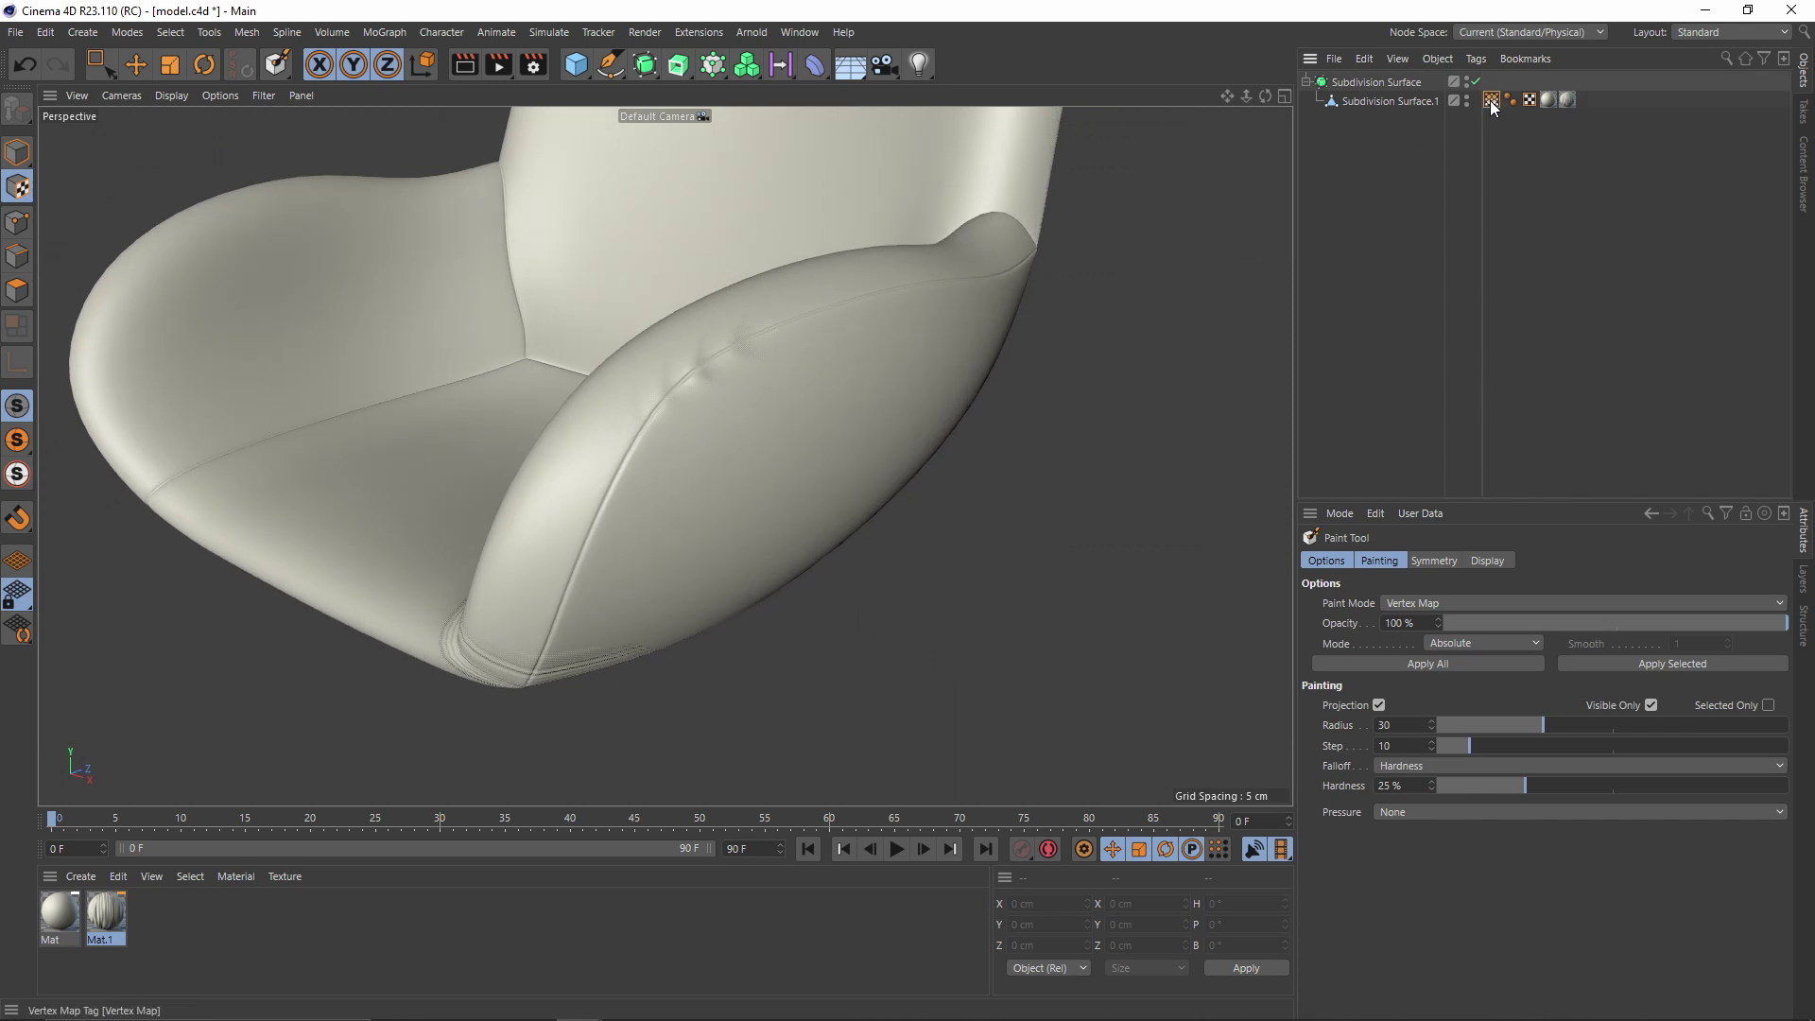
Extend the painted vertex map weight further down the same armrest's side and inspect the wrinkles from several angles
left_click(1491, 99)
left_click_drag(693, 426, 616, 452)
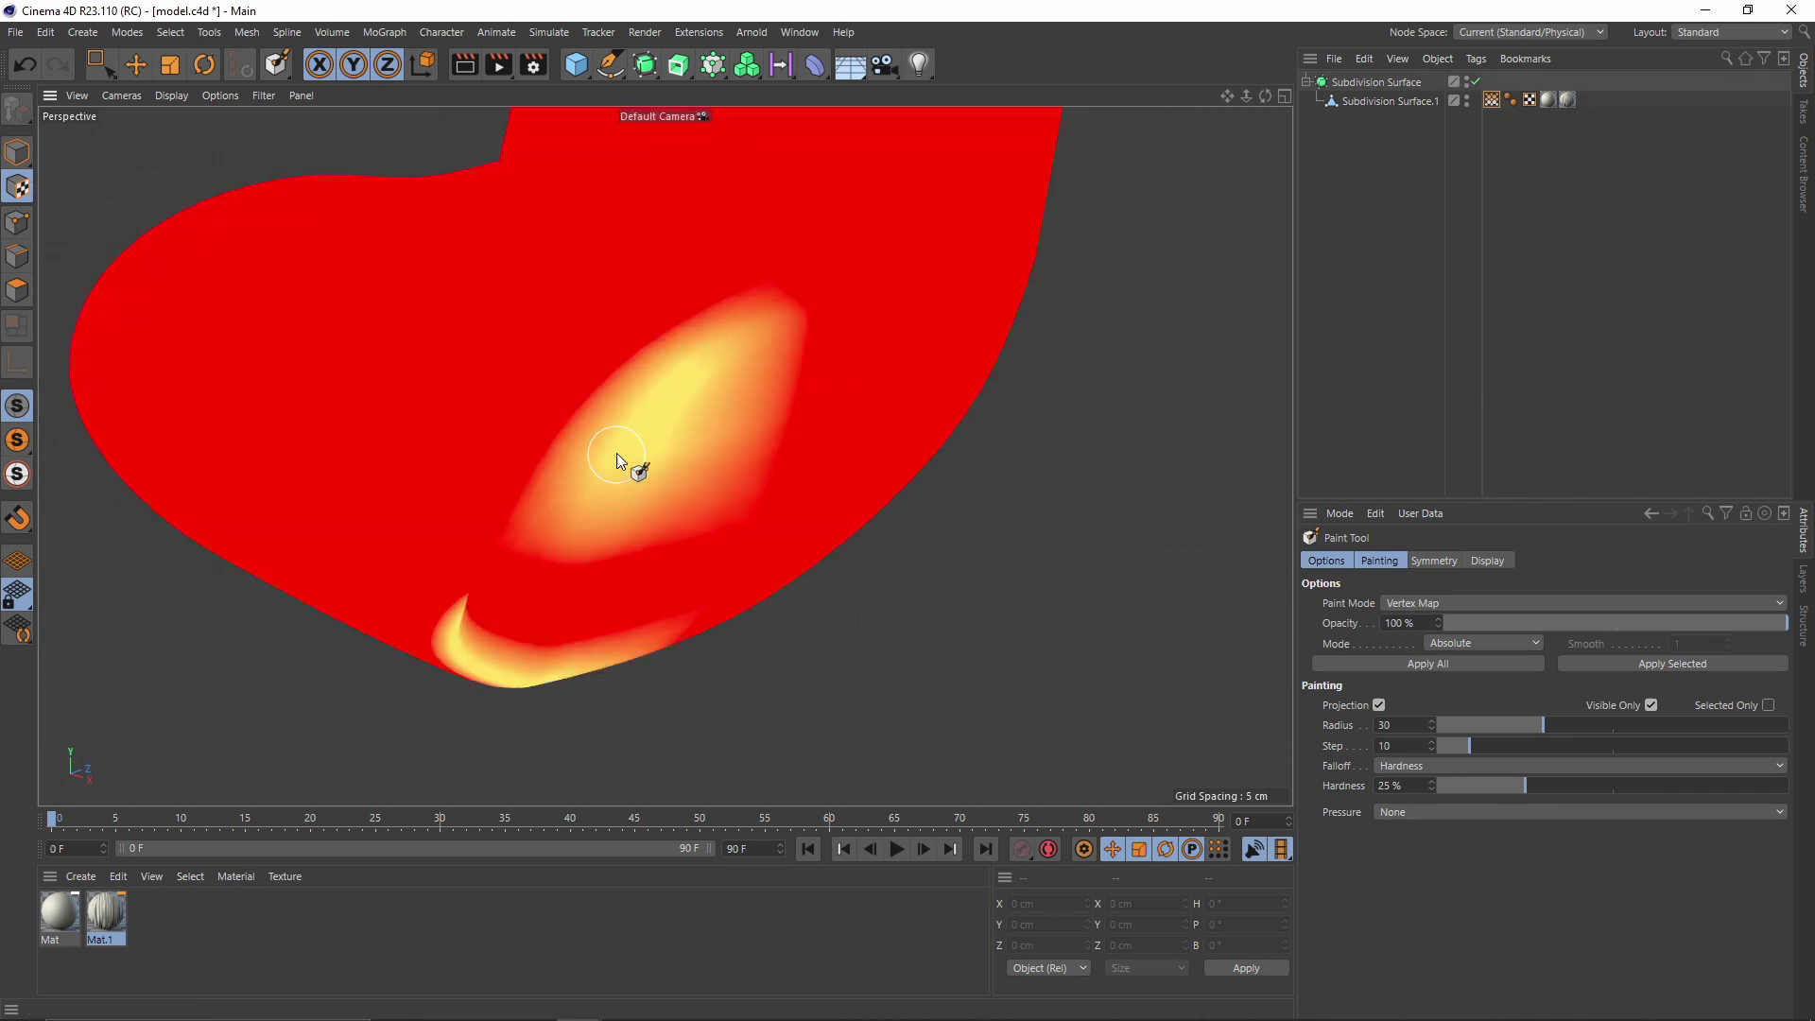
left_click(1574, 223)
right_click_drag(785, 376, 733, 388, "alt")
left_click_drag(733, 387, 825, 373, "alt")
right_click_drag(825, 373, 676, 399, "alt")
left_click_drag(676, 407, 873, 425, "alt")
scroll(845, 350, "up", 5)
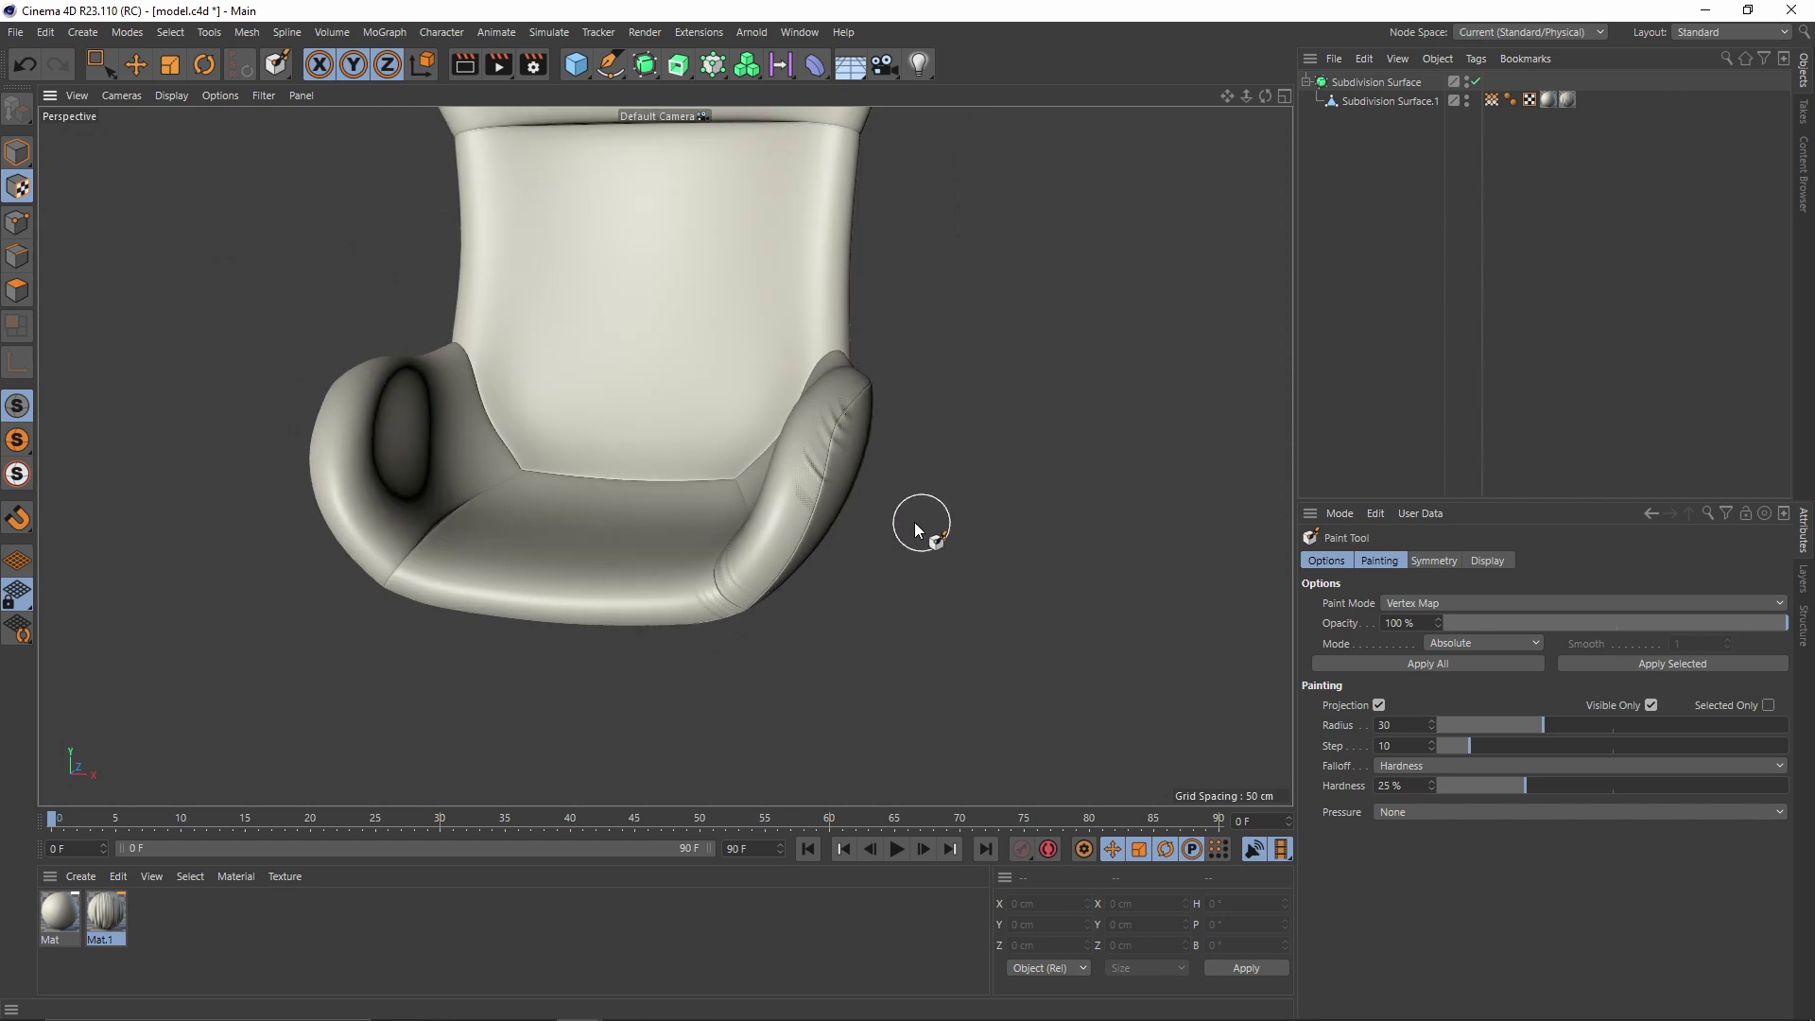
left_click_drag(916, 523, 956, 468, "alt")
middle_click_drag(956, 468, 1091, 444, "alt")
Try painting vertex map weight along the opposite armrest's seams, check the wrinkle direction, and undo the strokes
left_click(1491, 101)
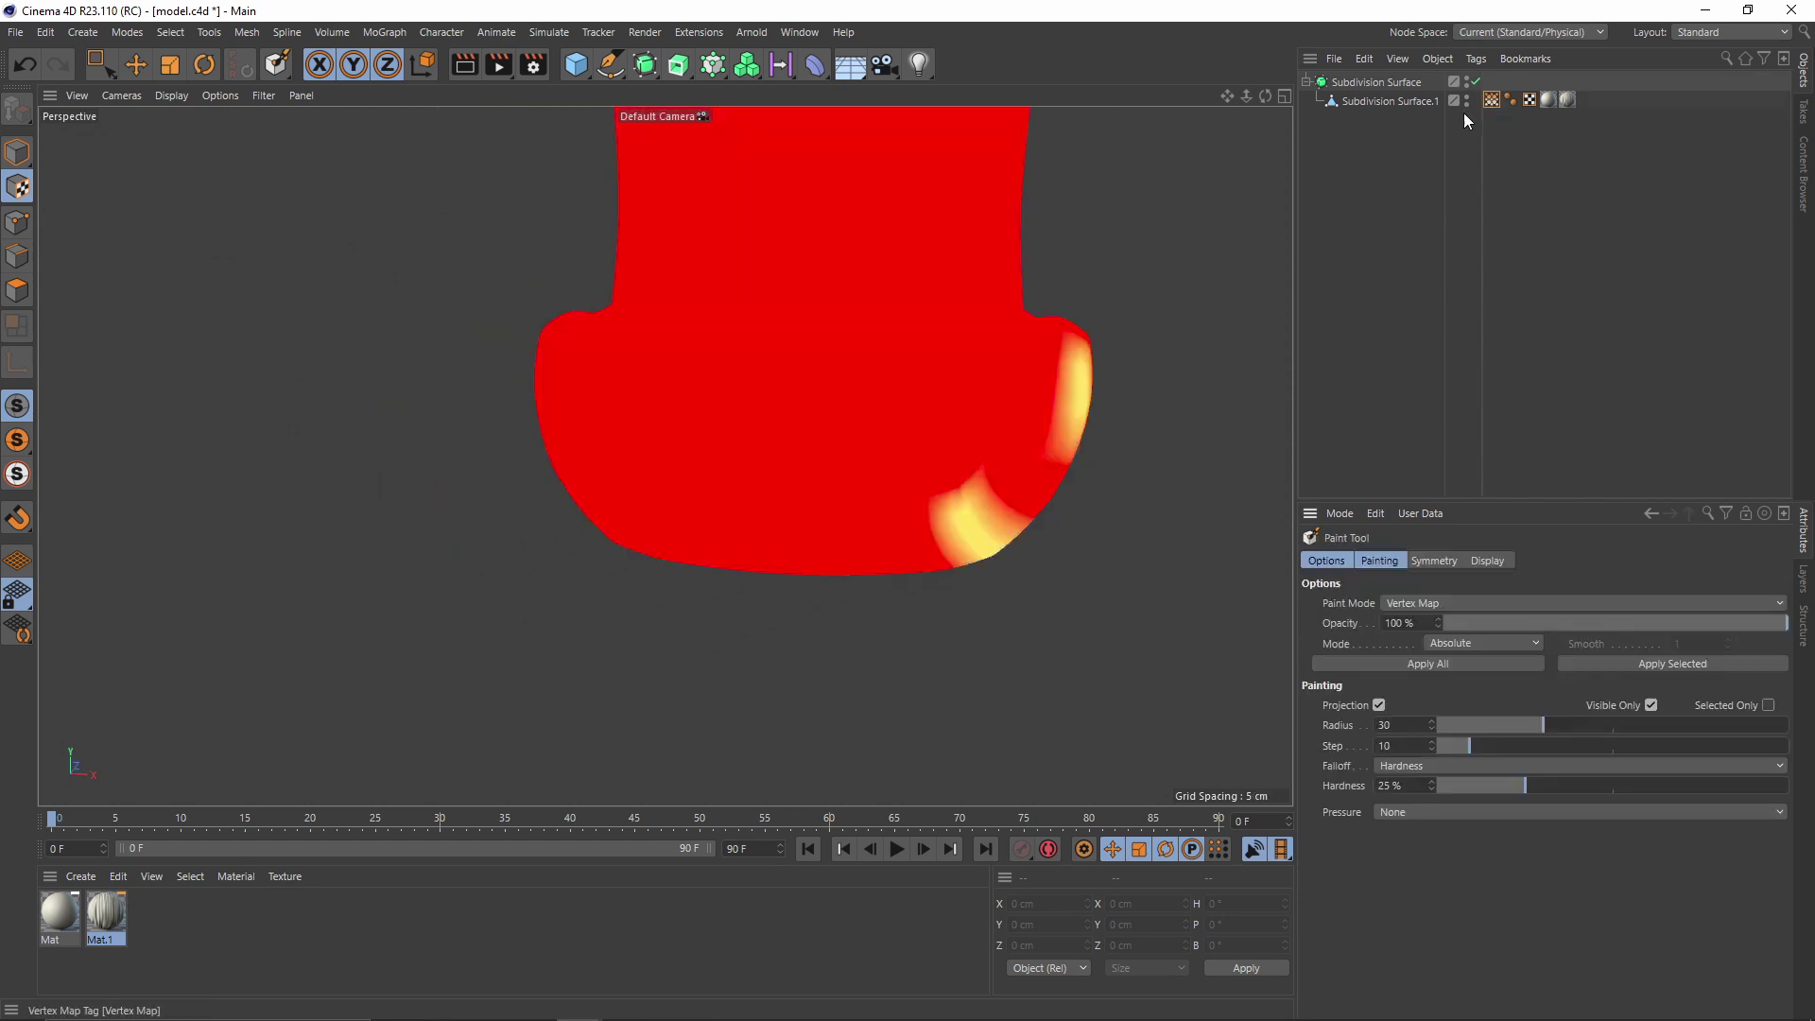
left_click_drag(593, 395, 685, 416, "alt")
left_click_drag(701, 481, 721, 567)
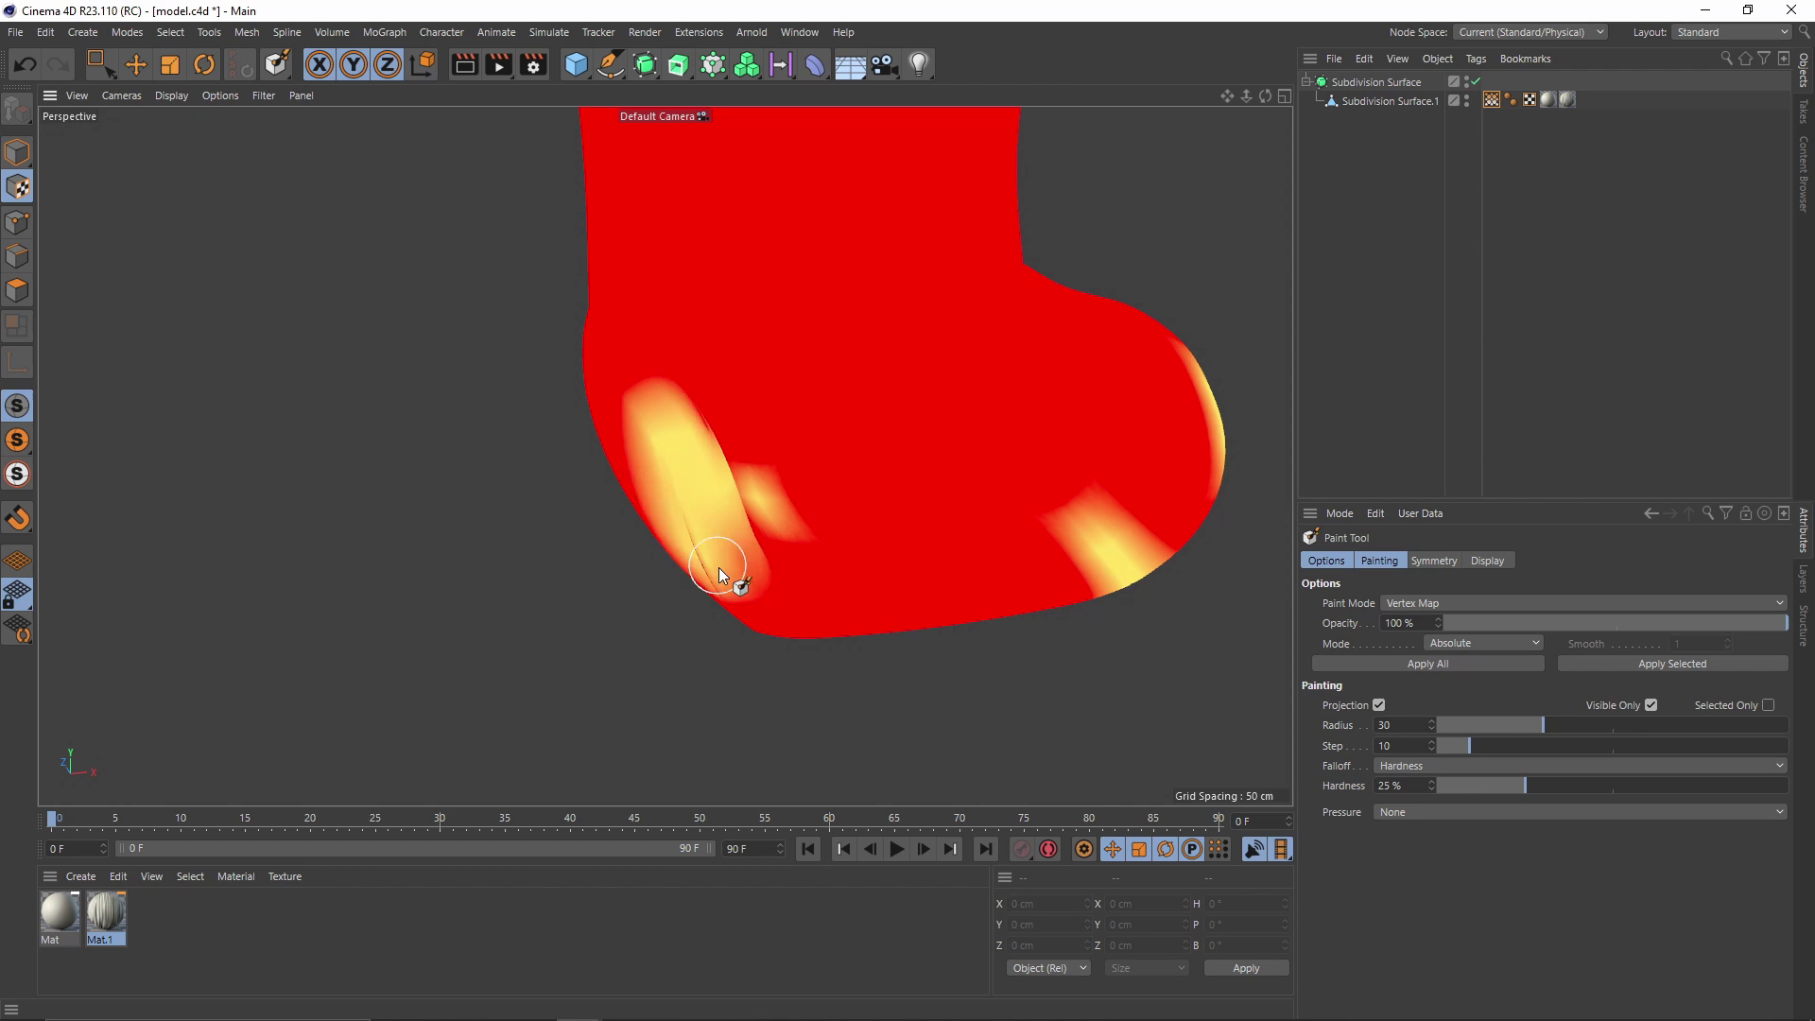
key("ctrl+z")
mouse_move(681, 486)
left_mouse_down()
mouse_move(774, 615)
mouse_move(805, 614)
mouse_move(791, 514)
left_mouse_up()
key("ctrl+shift+a")
middle_click_drag(791, 513, 702, 410, "alt")
mouse_move(702, 411)
left_mouse_down("alt")
mouse_move(711, 329)
mouse_move(734, 452)
mouse_move(622, 494)
mouse_move(469, 484)
mouse_move(709, 506)
mouse_move(582, 531)
left_mouse_up("alt")
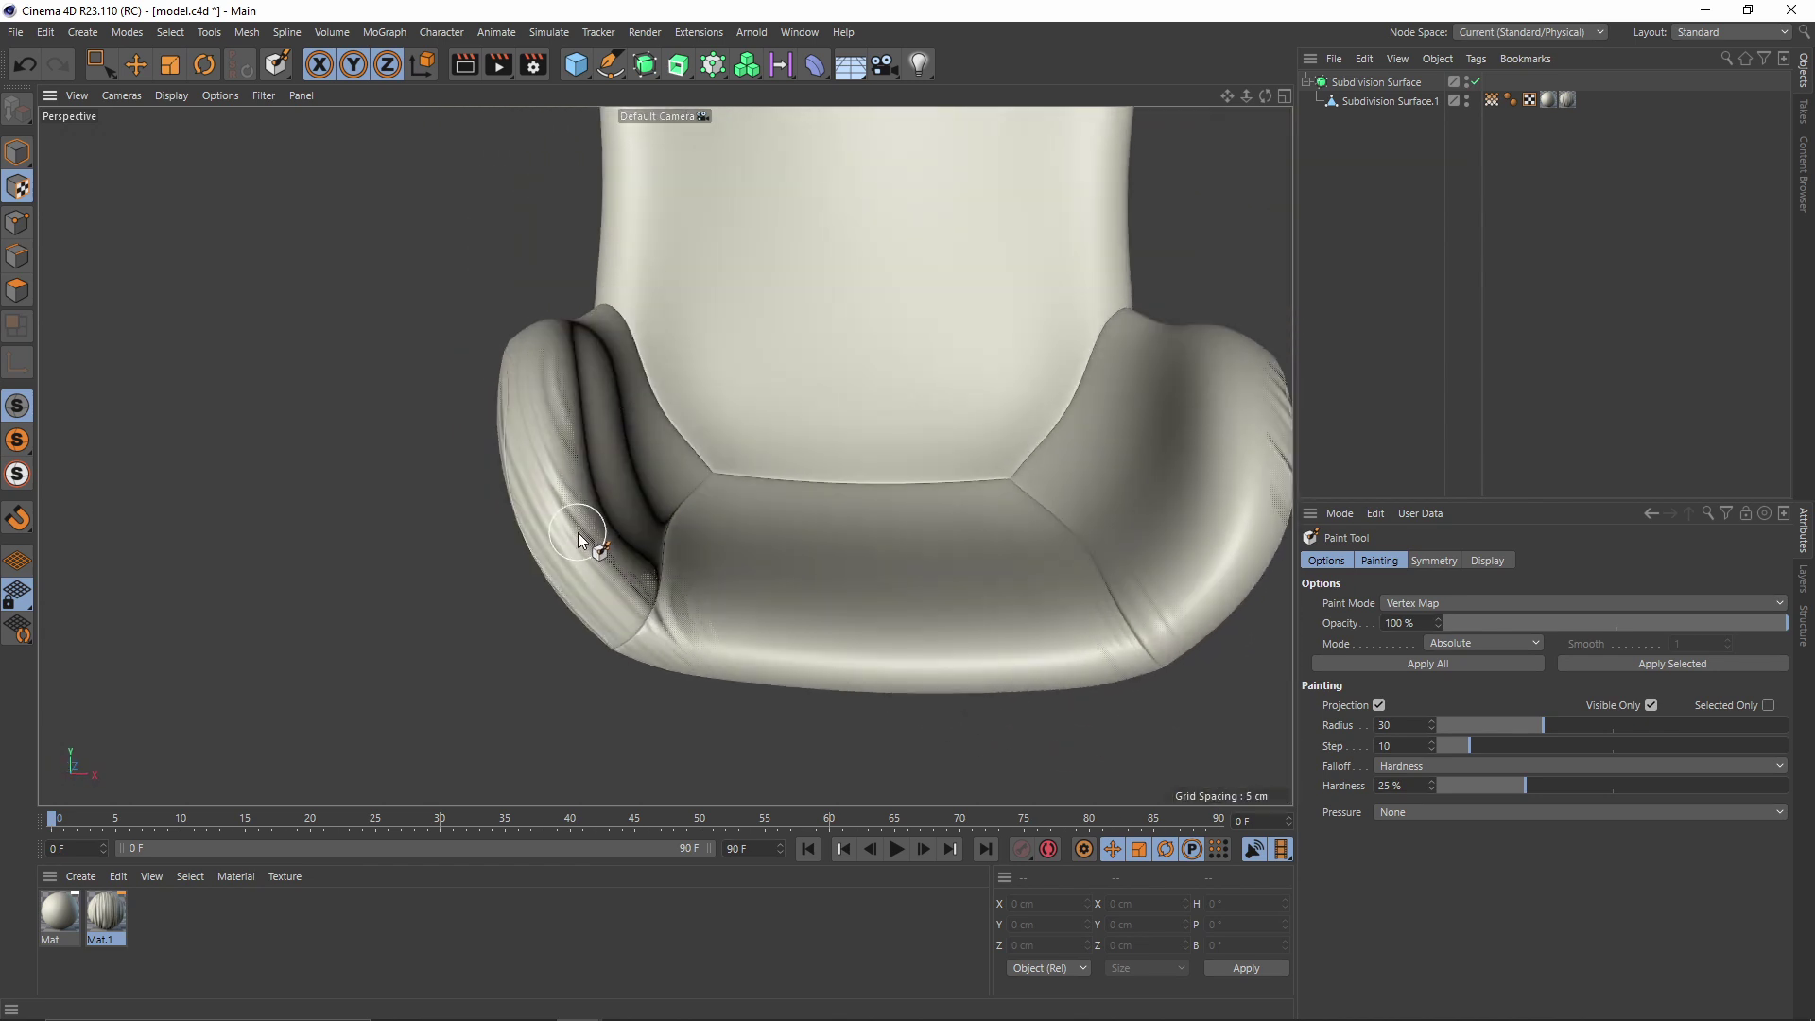
left_click_drag(642, 538, 583, 616, "alt")
key("ctrl+z")
key("ctrl+z")
Rename the existing vertex map tag to Vertex Map1
left_click(1431, 288)
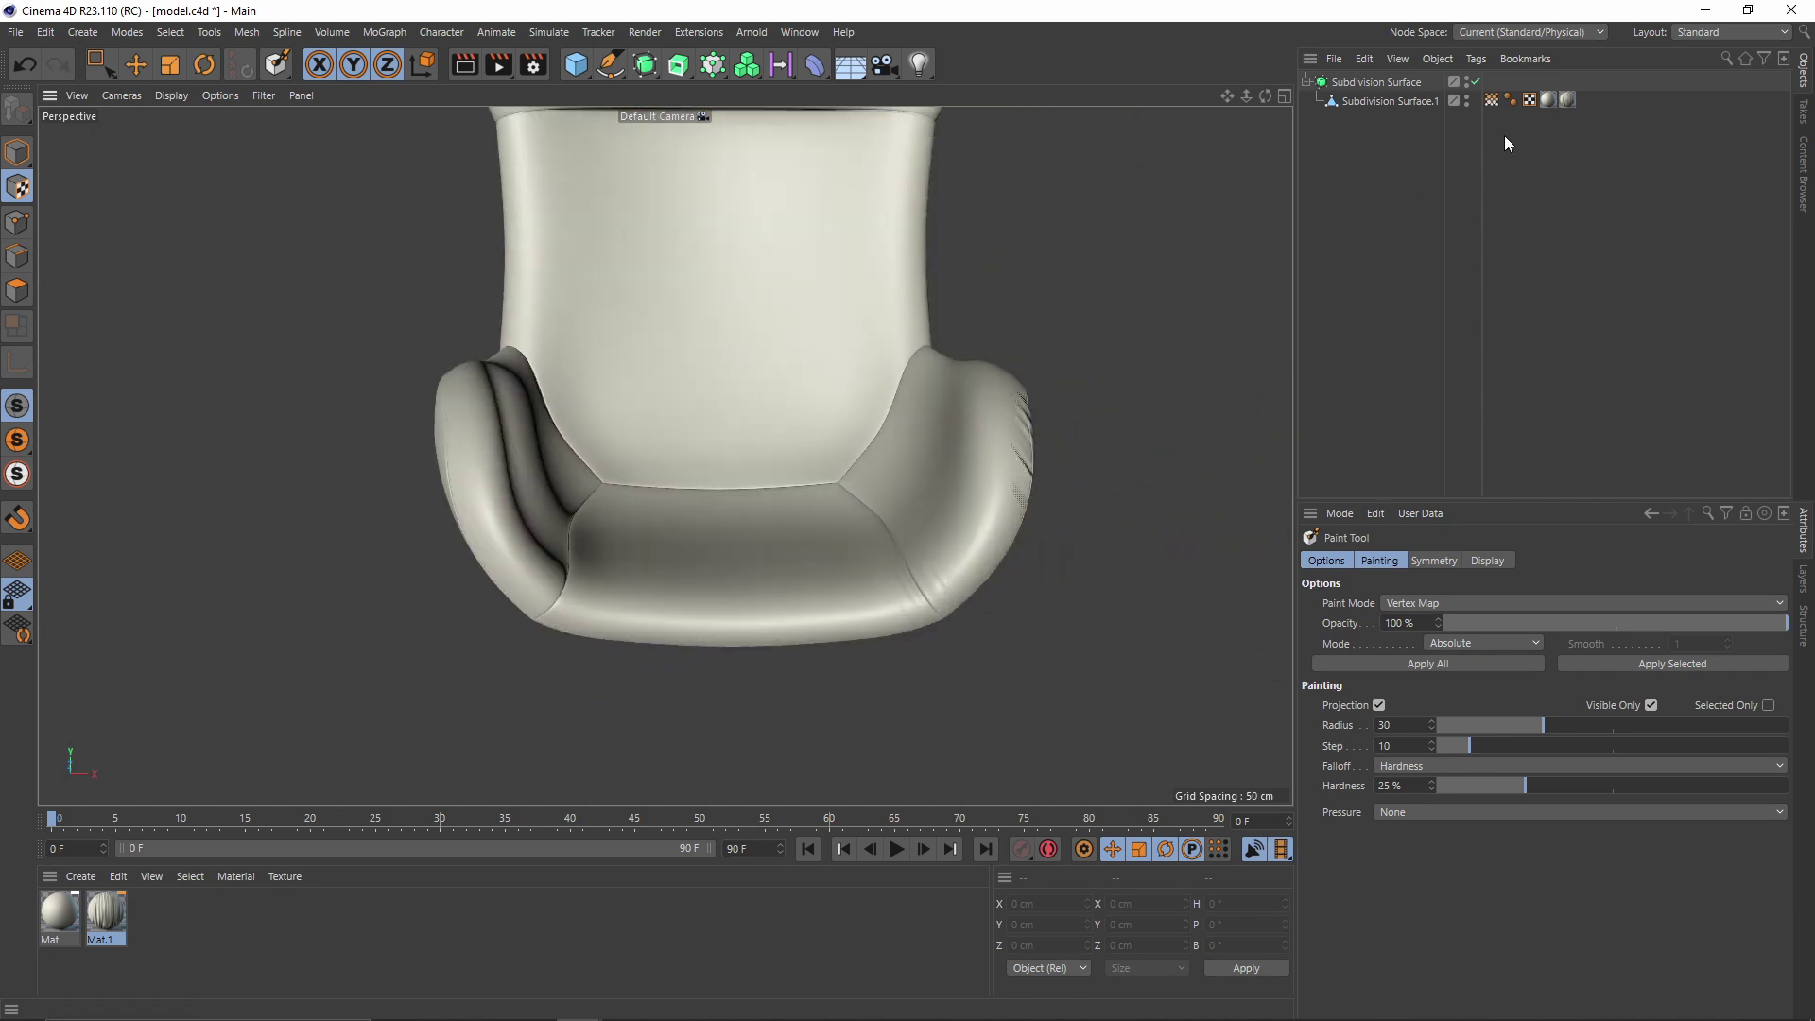
left_click(1492, 100)
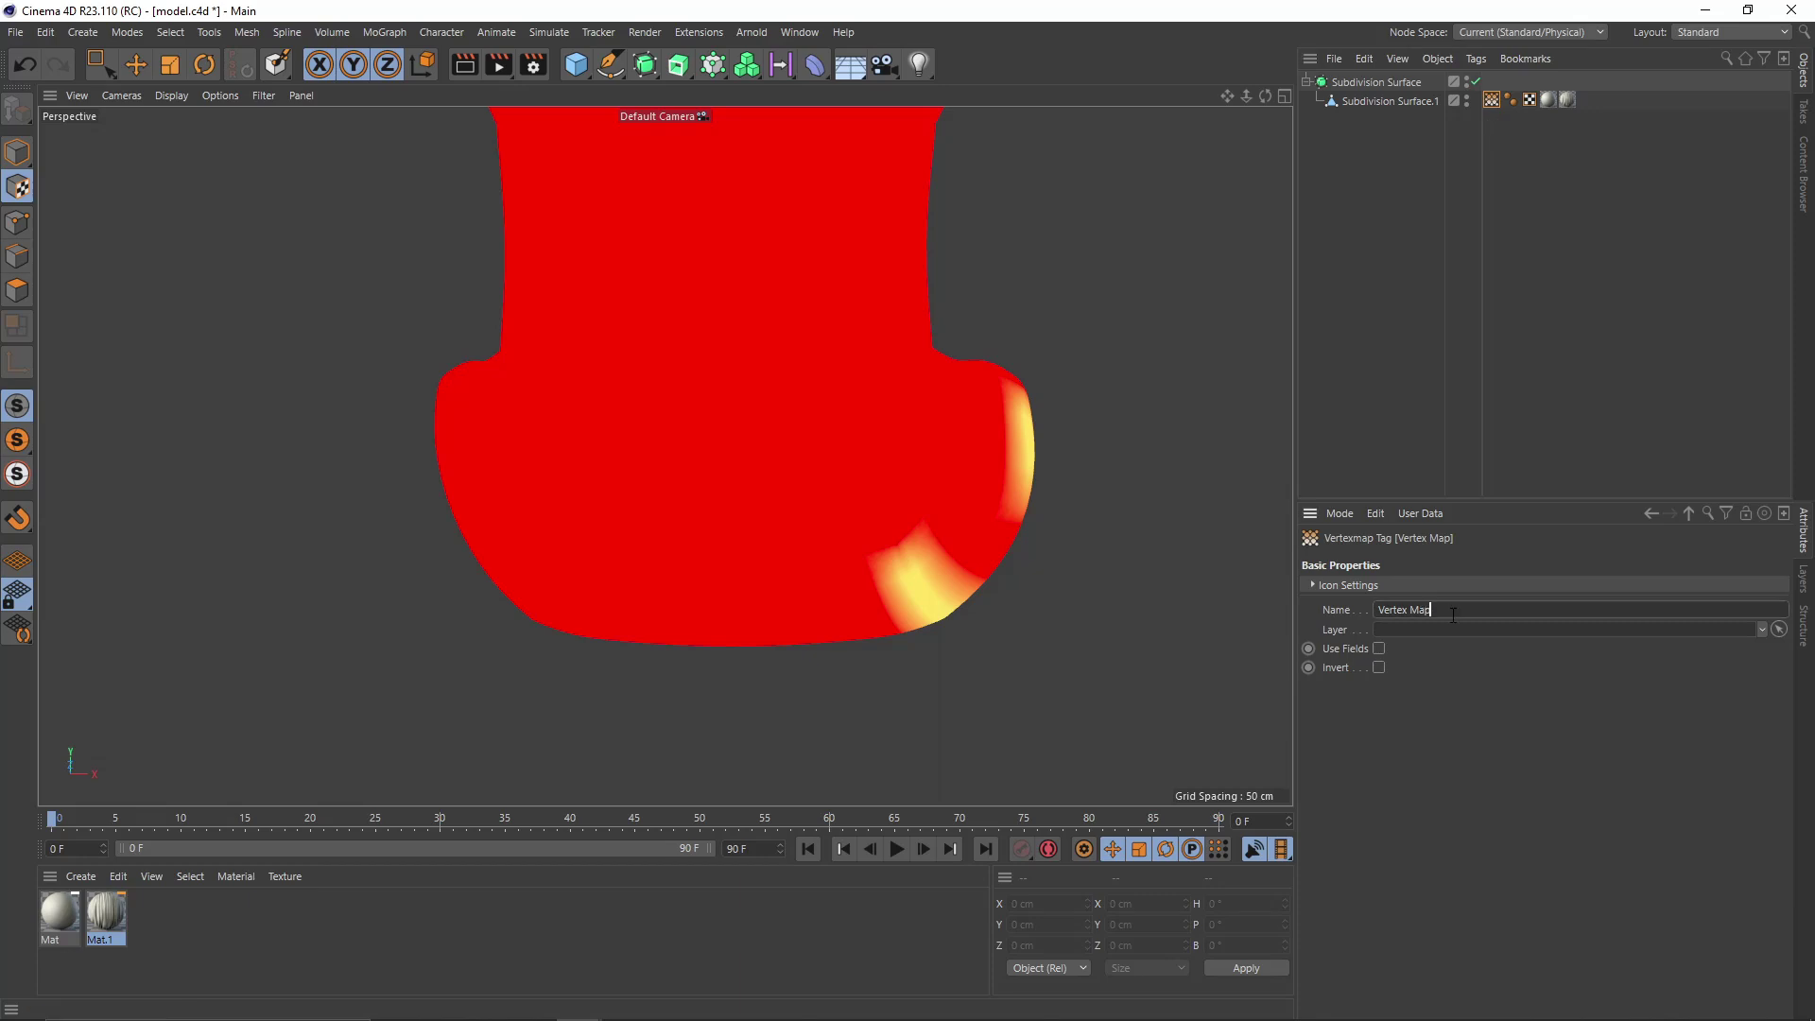
left_click(1495, 272)
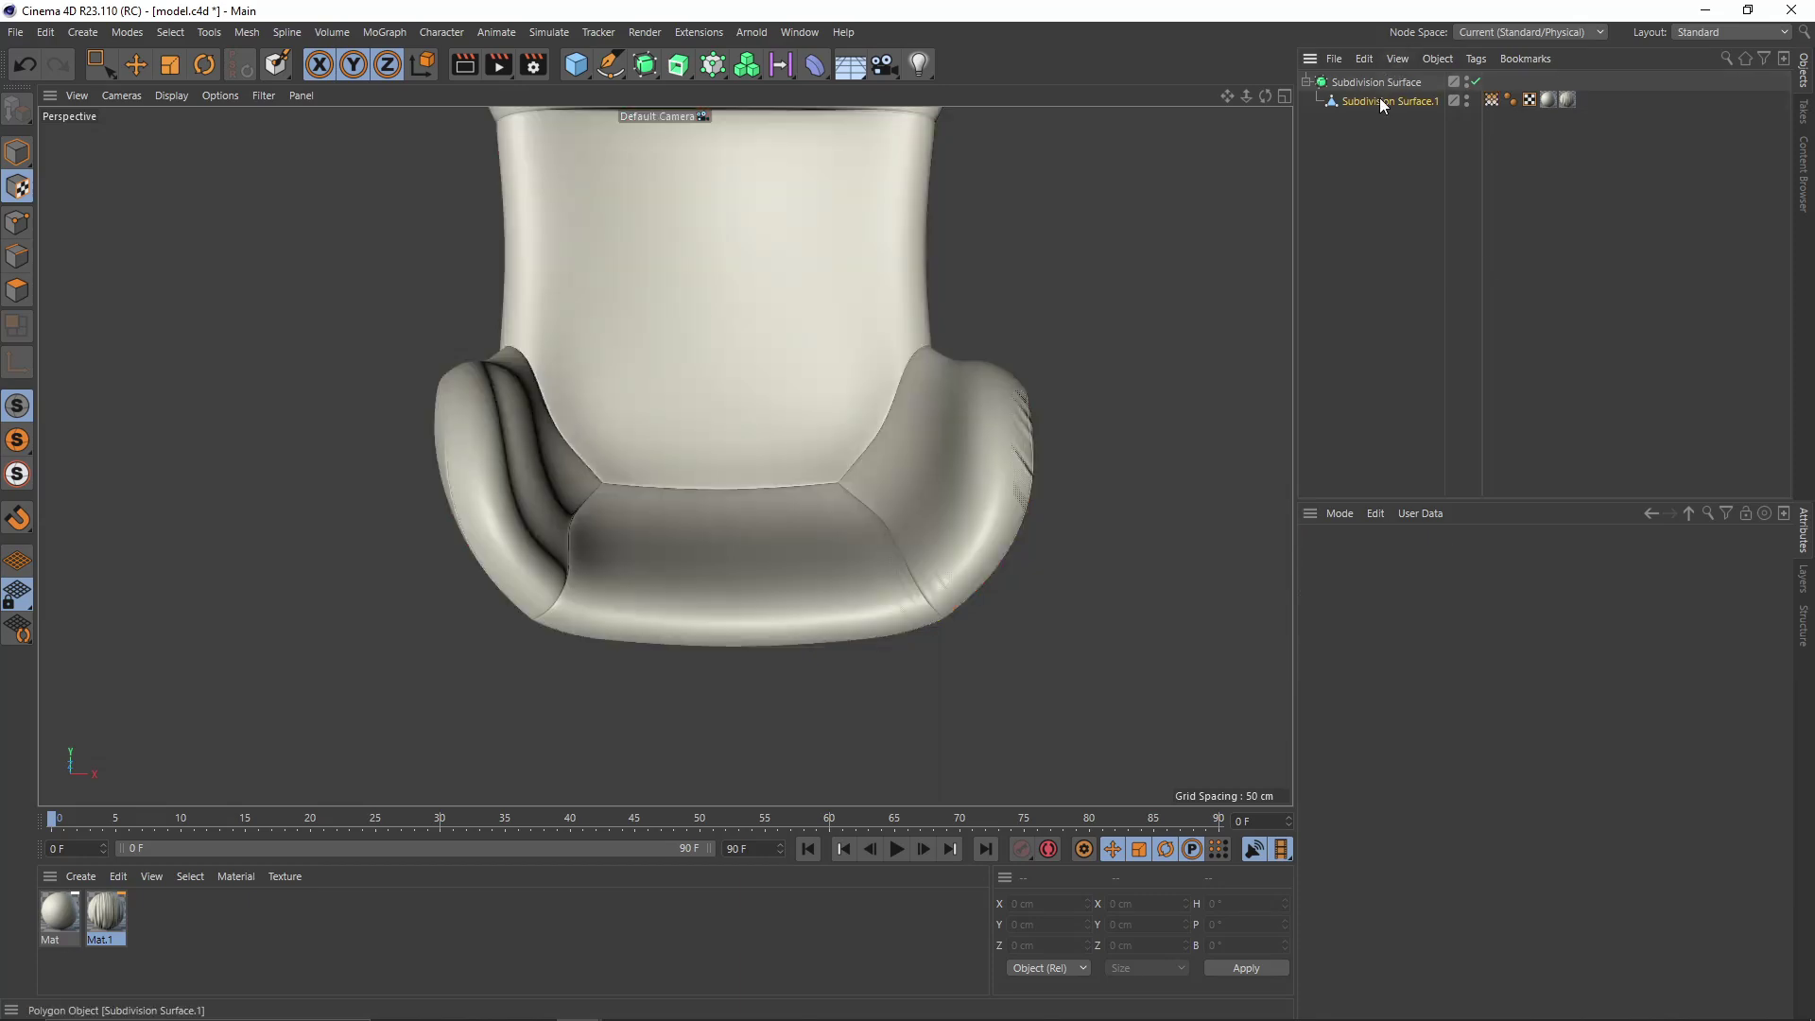
Select the chair mesh's points around the unpainted front seat-to-armrest seam, with subdivision off and in point mode
left_click(1381, 100)
left_click(17, 222)
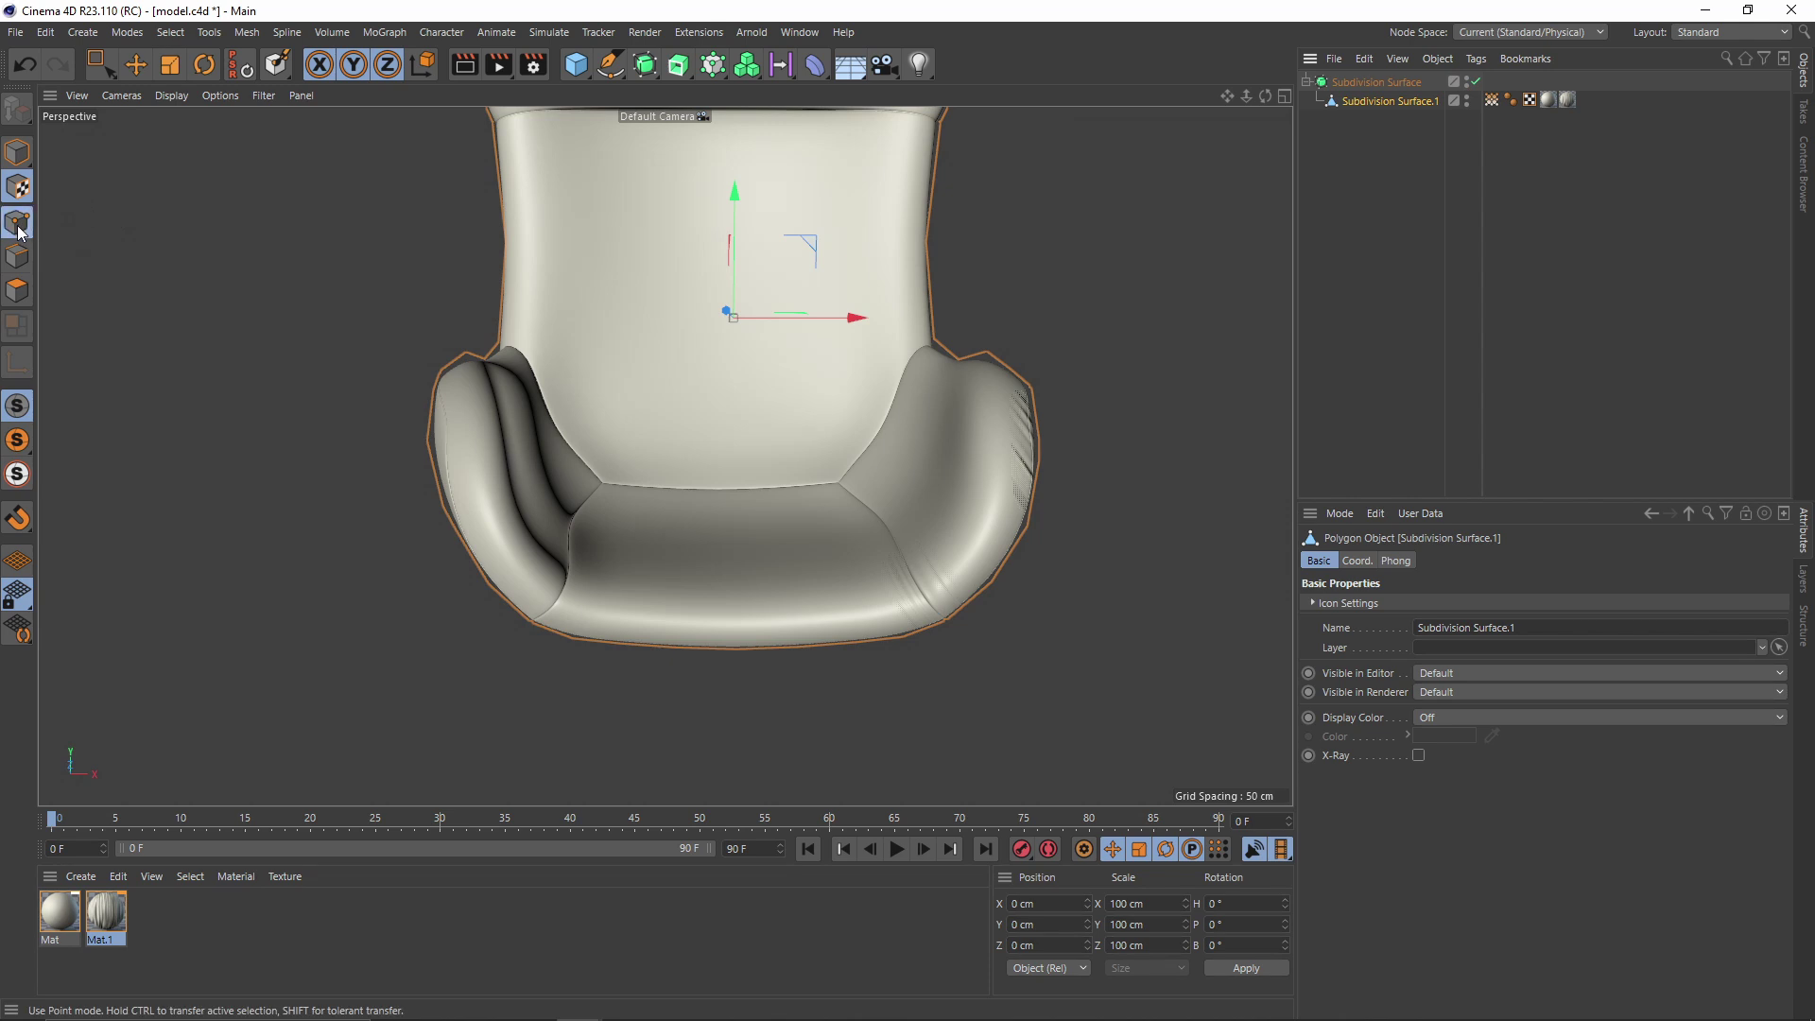
scroll(463, 463, "up", 3)
key("q")
left_click_drag(555, 626, 711, 547, "alt")
key("9")
key("ctrl+z")
key("ctrl+z")
key("9")
scroll(711, 546, "up", 2)
left_click_drag(720, 468, 479, 539, "alt")
left_click(617, 613, "shift")
Create a new vertex map from the selected points with a vertex weight of 100 % in Set mode
left_click(162, 34)
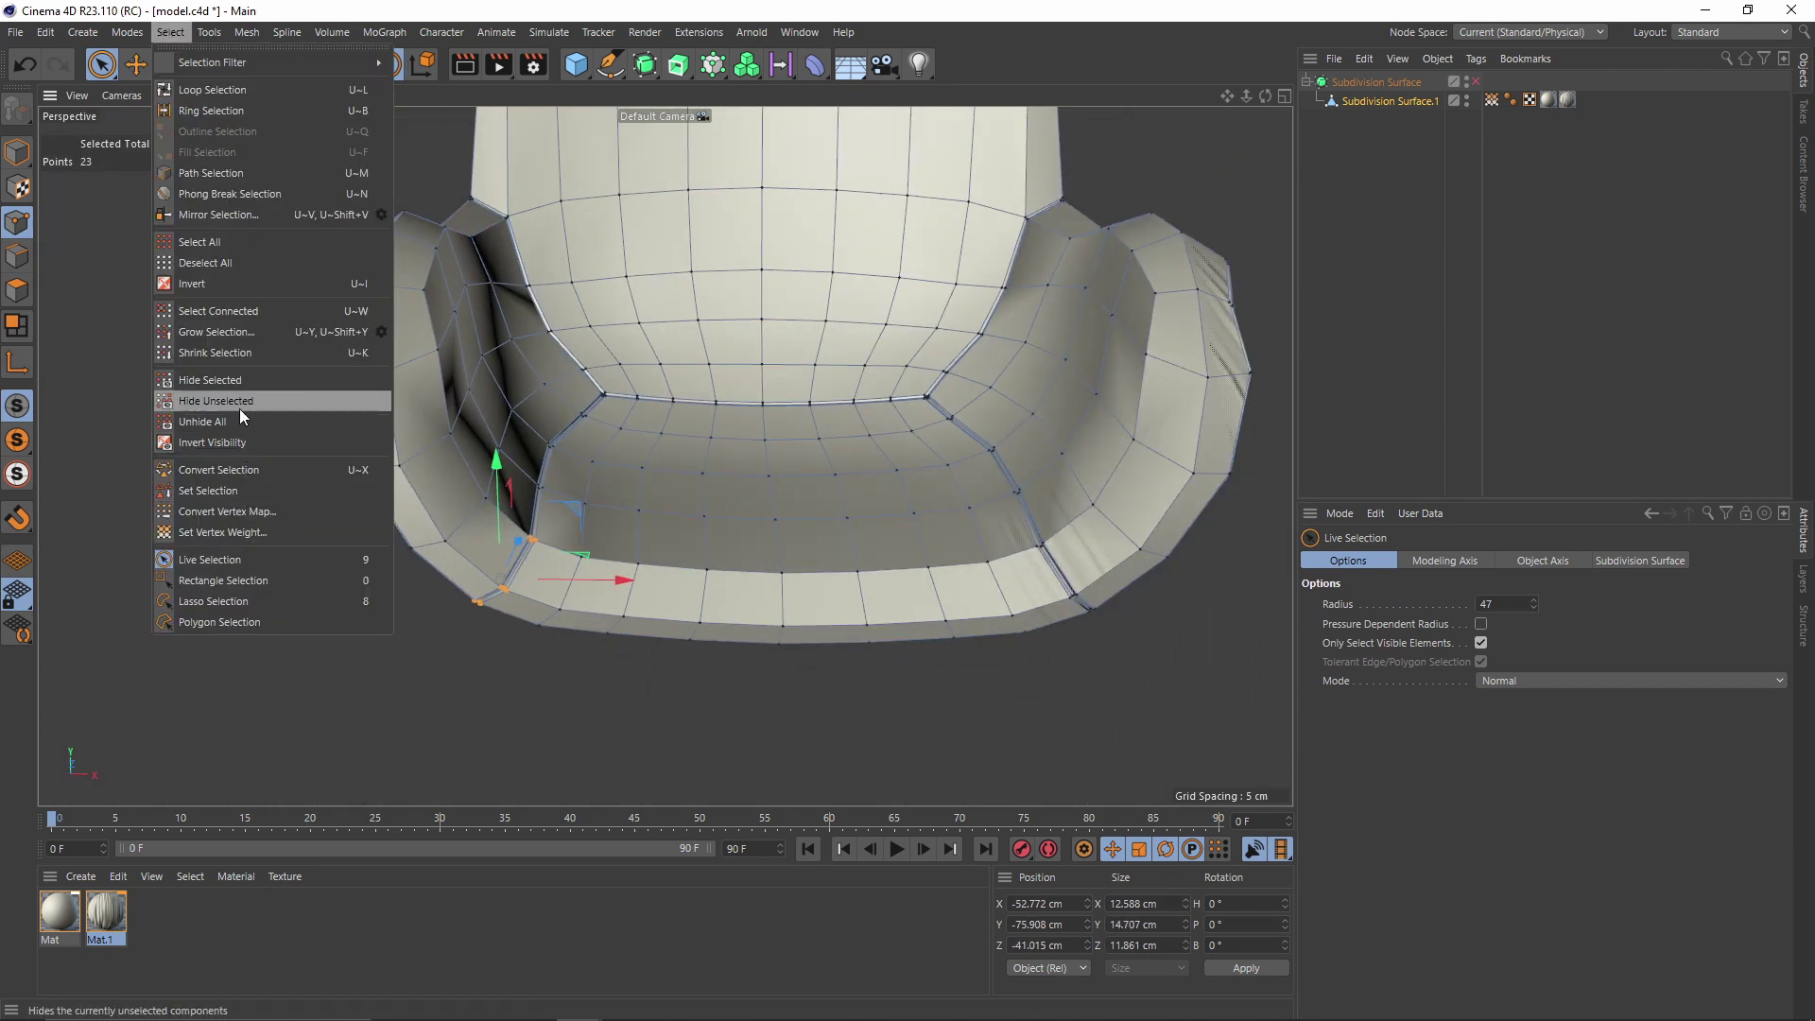
left_click(241, 535)
left_click(209, 563)
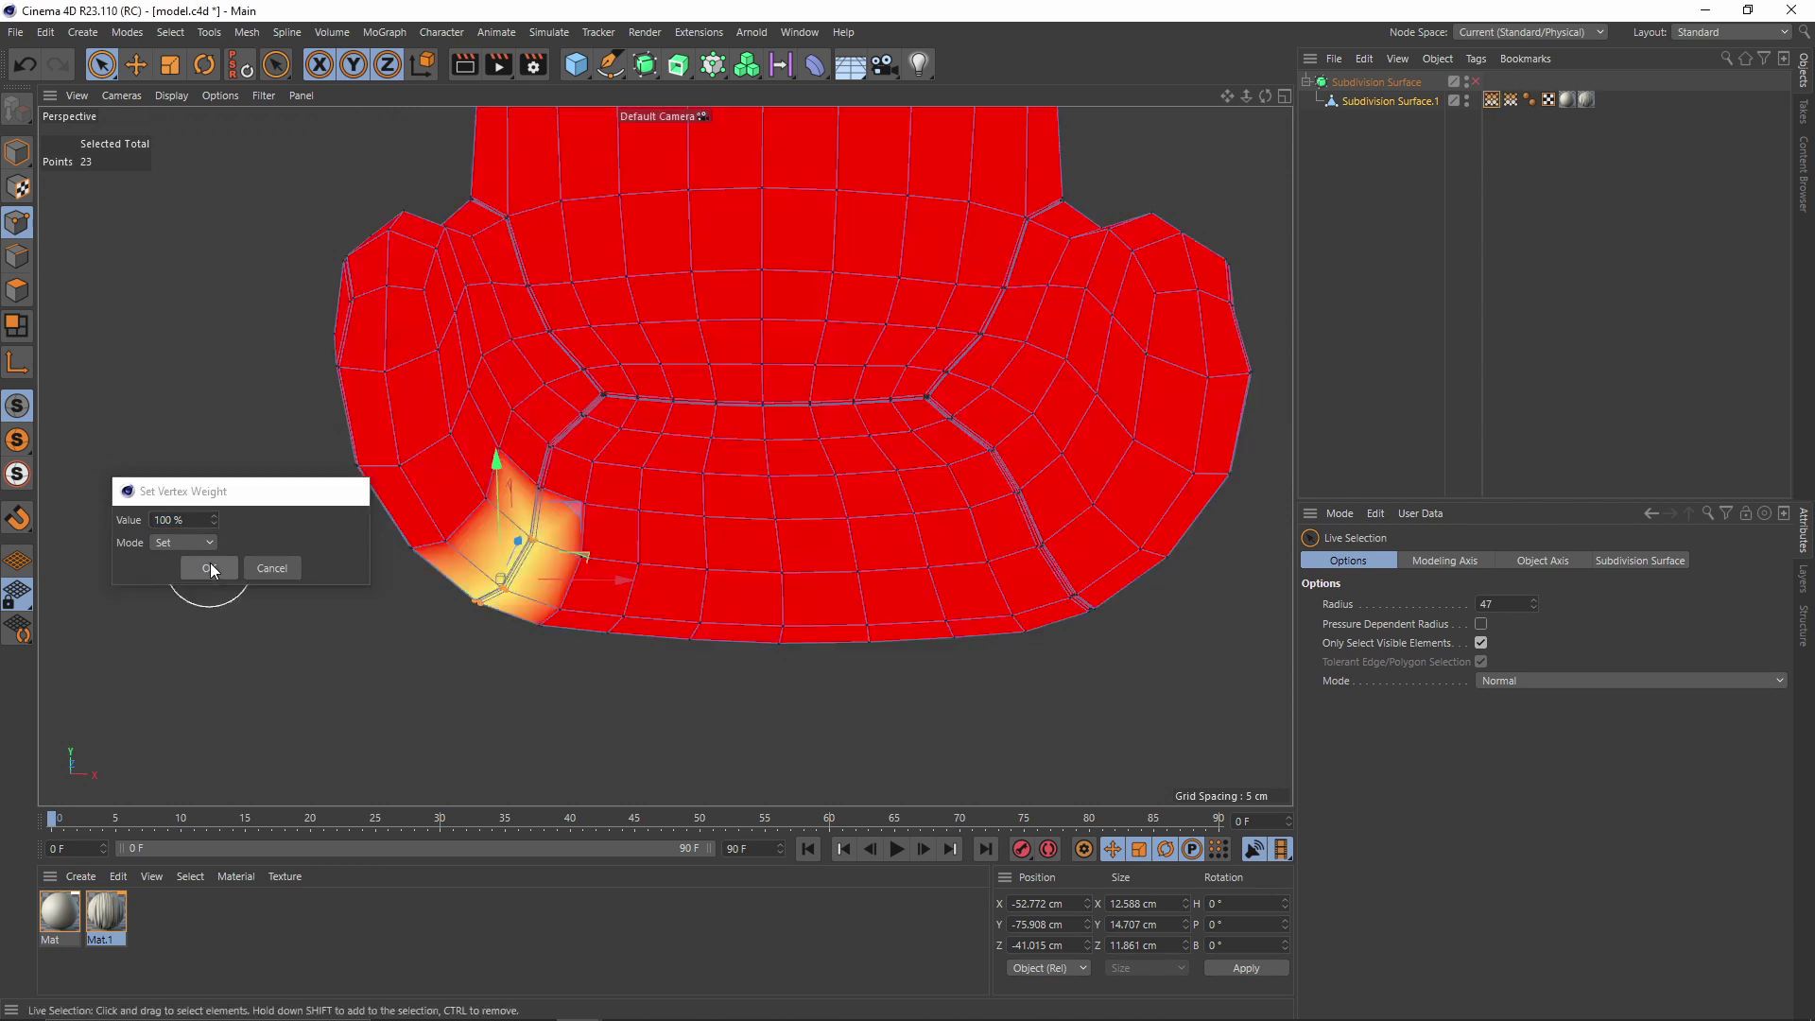
Rename the new vertex map tag to Vertex Map2
double_click(1493, 100)
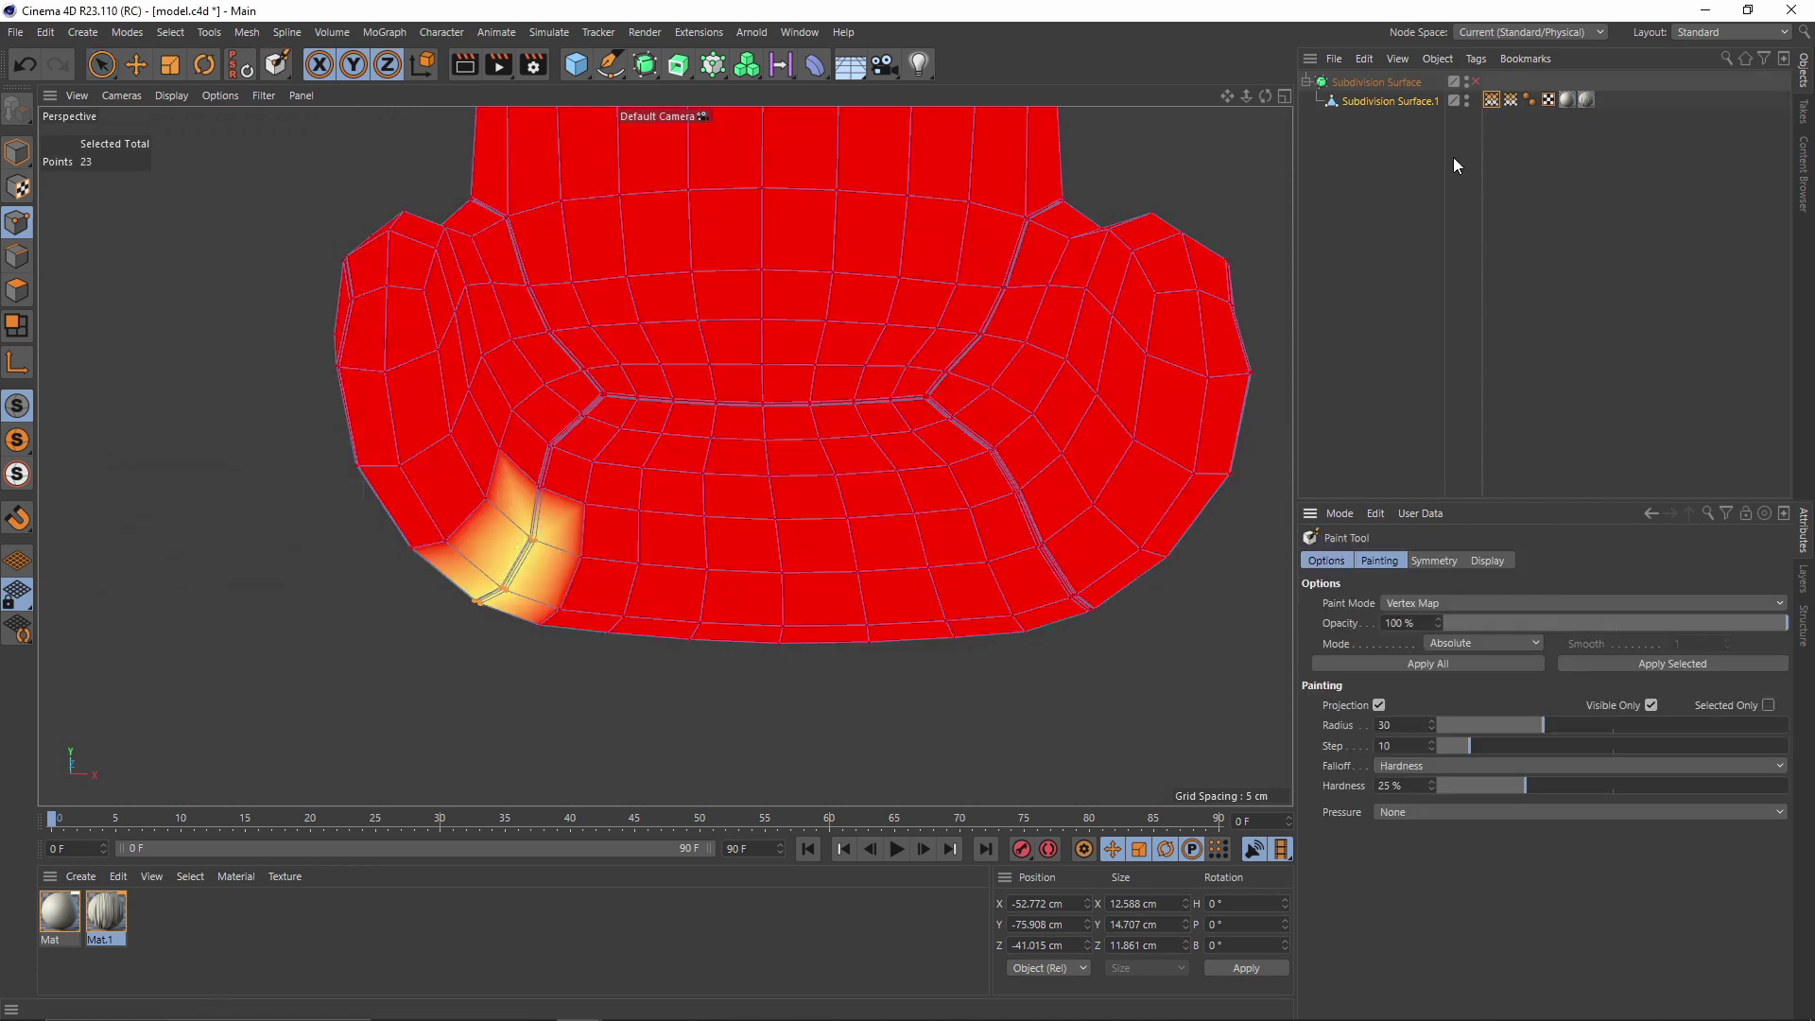
left_click(1492, 100)
left_click(1449, 612)
type("2")
left_click(1568, 193)
In model mode, duplicate the Mat.1 material tag on the chair mesh and assign a copy of Mat.1 to it
left_click(5, 151)
left_click(1586, 100)
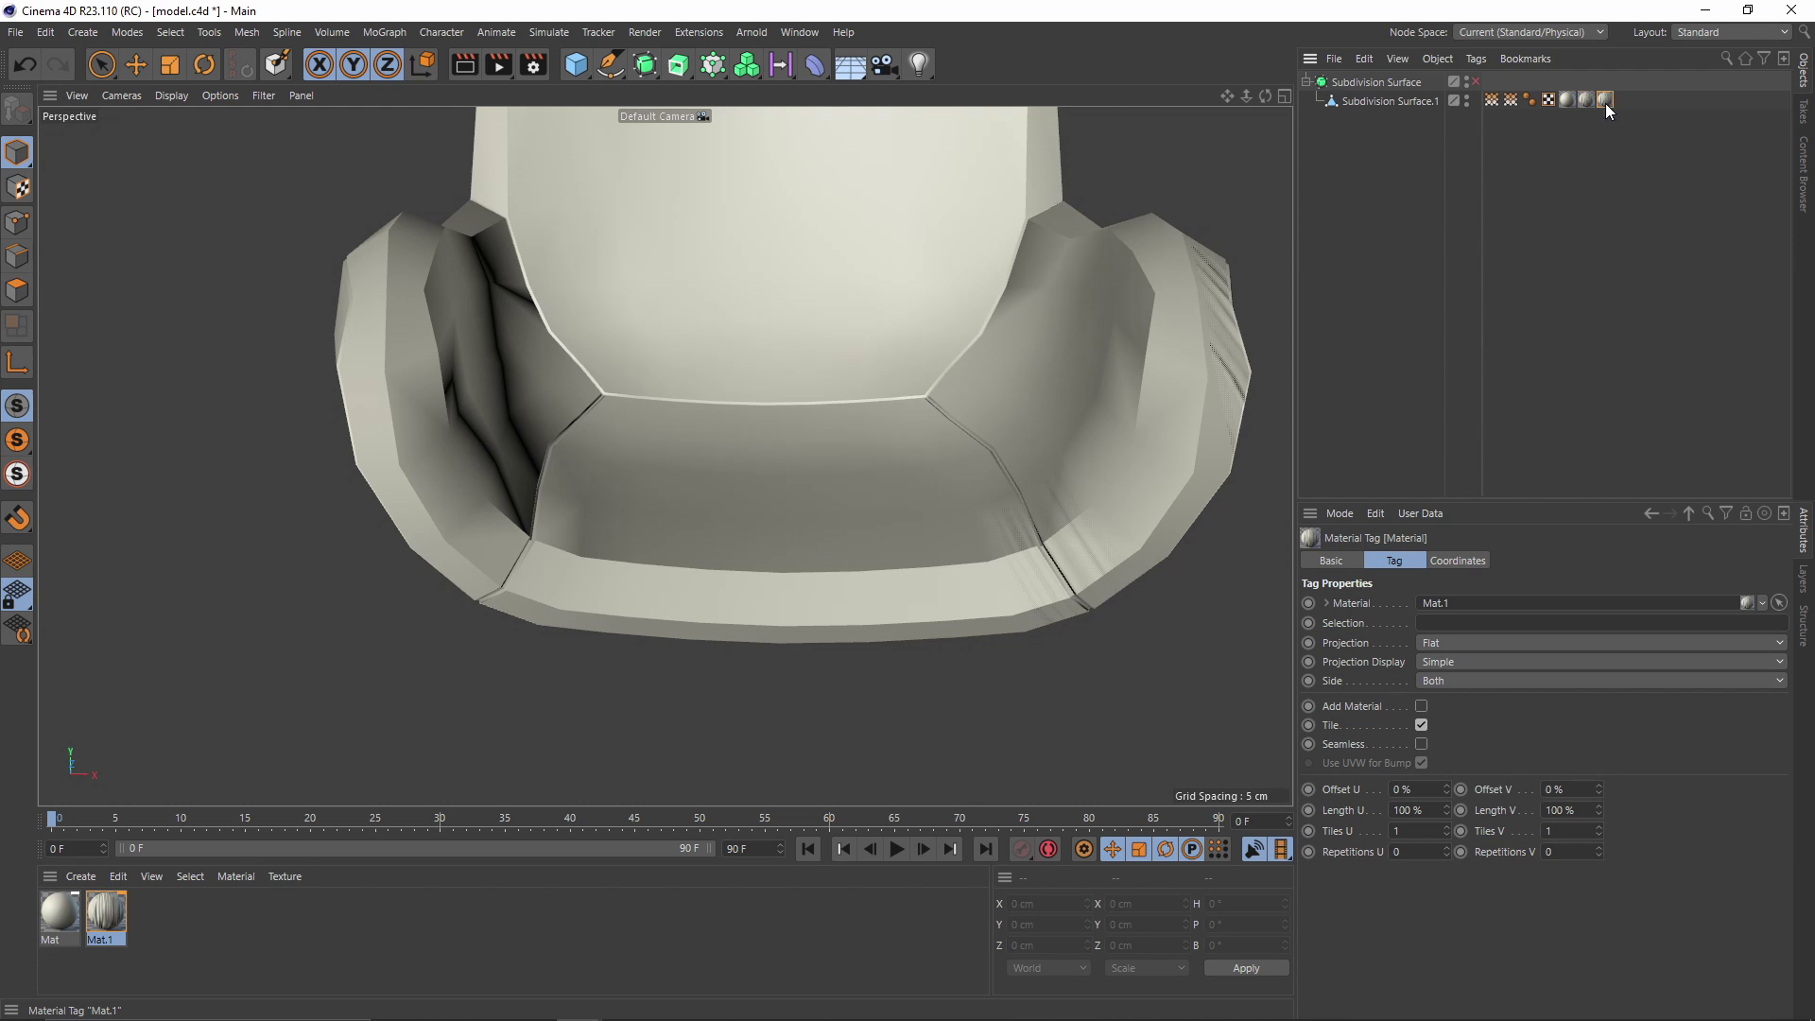
left_click(107, 911)
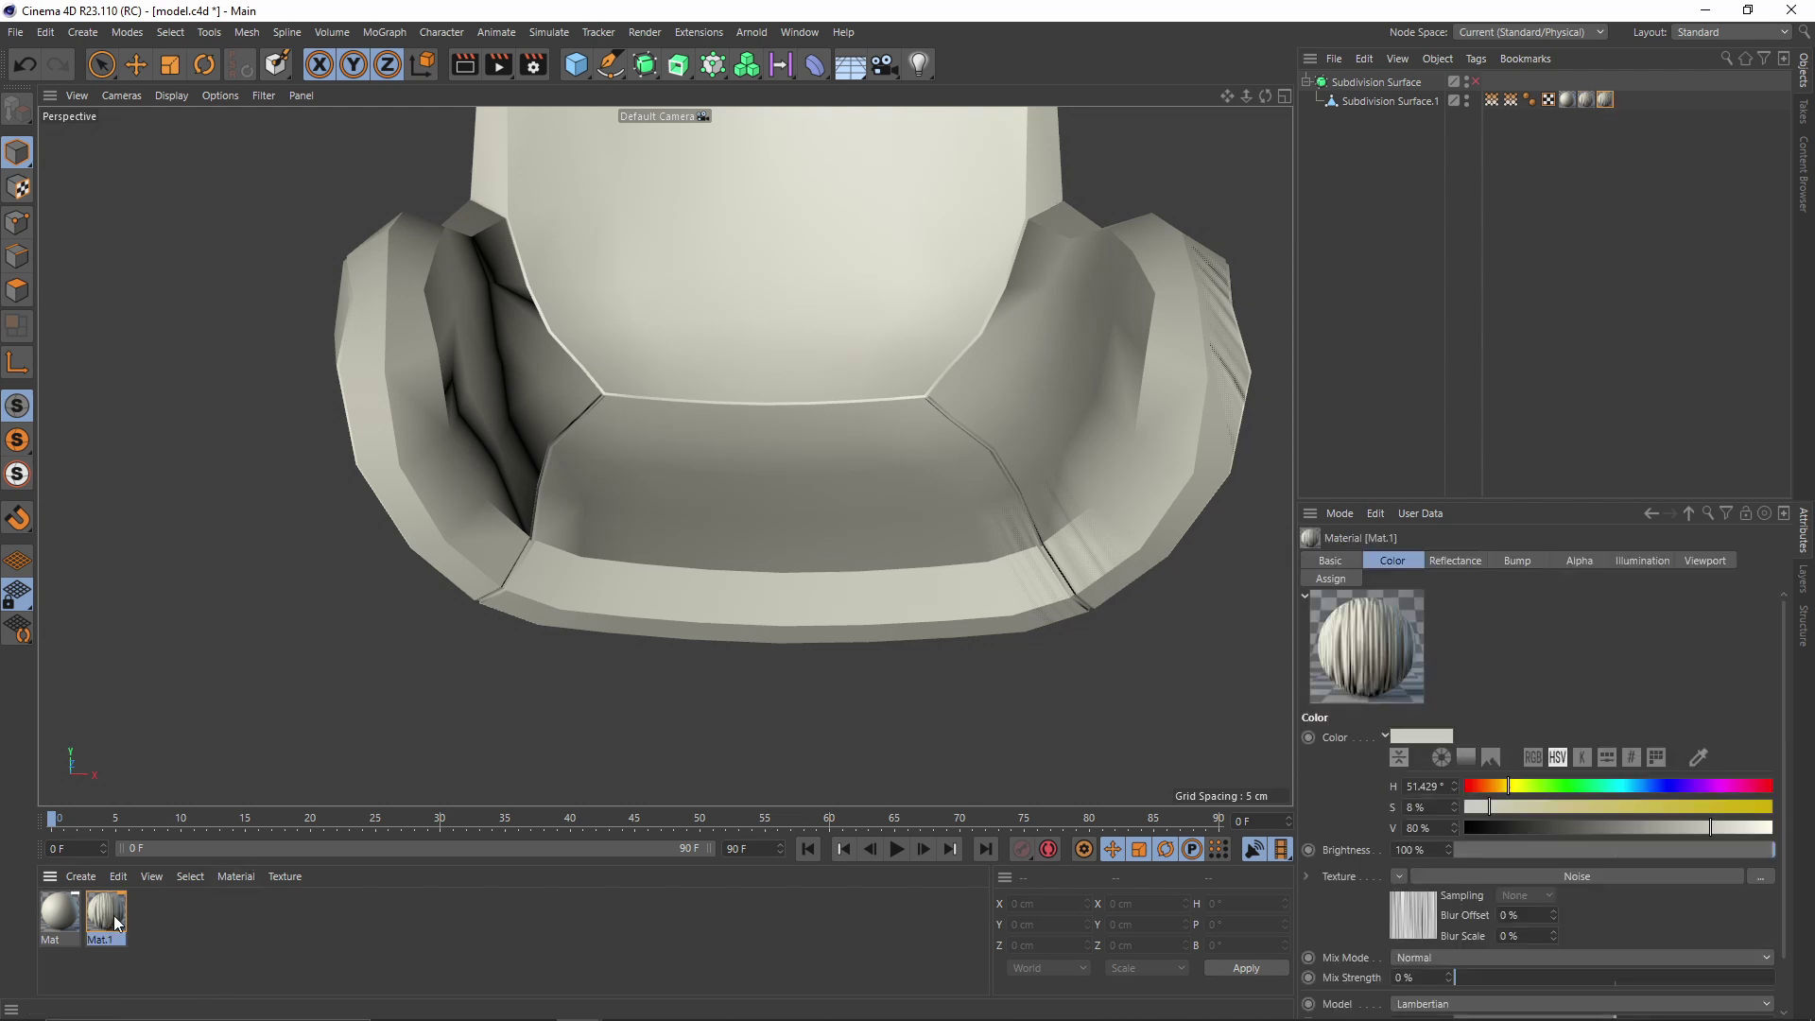
left_click_drag(131, 915, 132, 915, "ctrl")
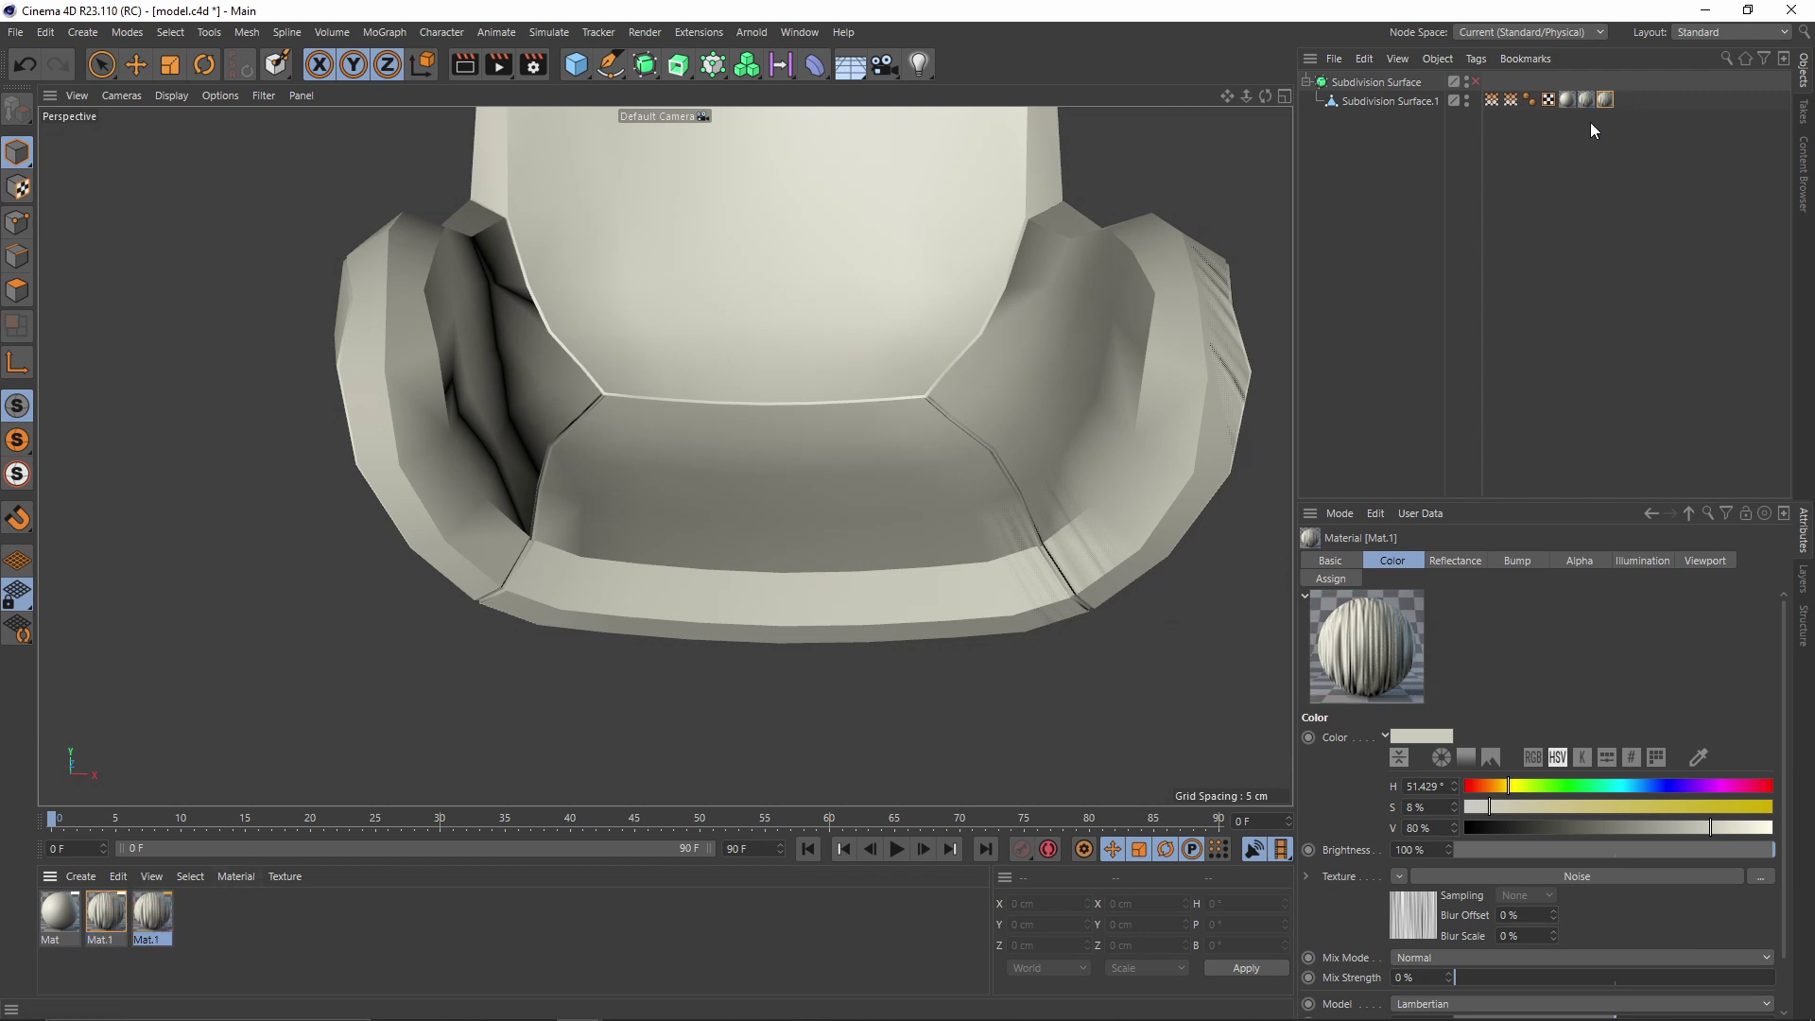
left_click(1606, 101)
mouse_move(1614, 100)
left_mouse_down()
mouse_move(267, 791)
mouse_move(138, 925)
mouse_move(940, 519)
mouse_move(1633, 102)
mouse_move(1610, 103)
left_mouse_up()
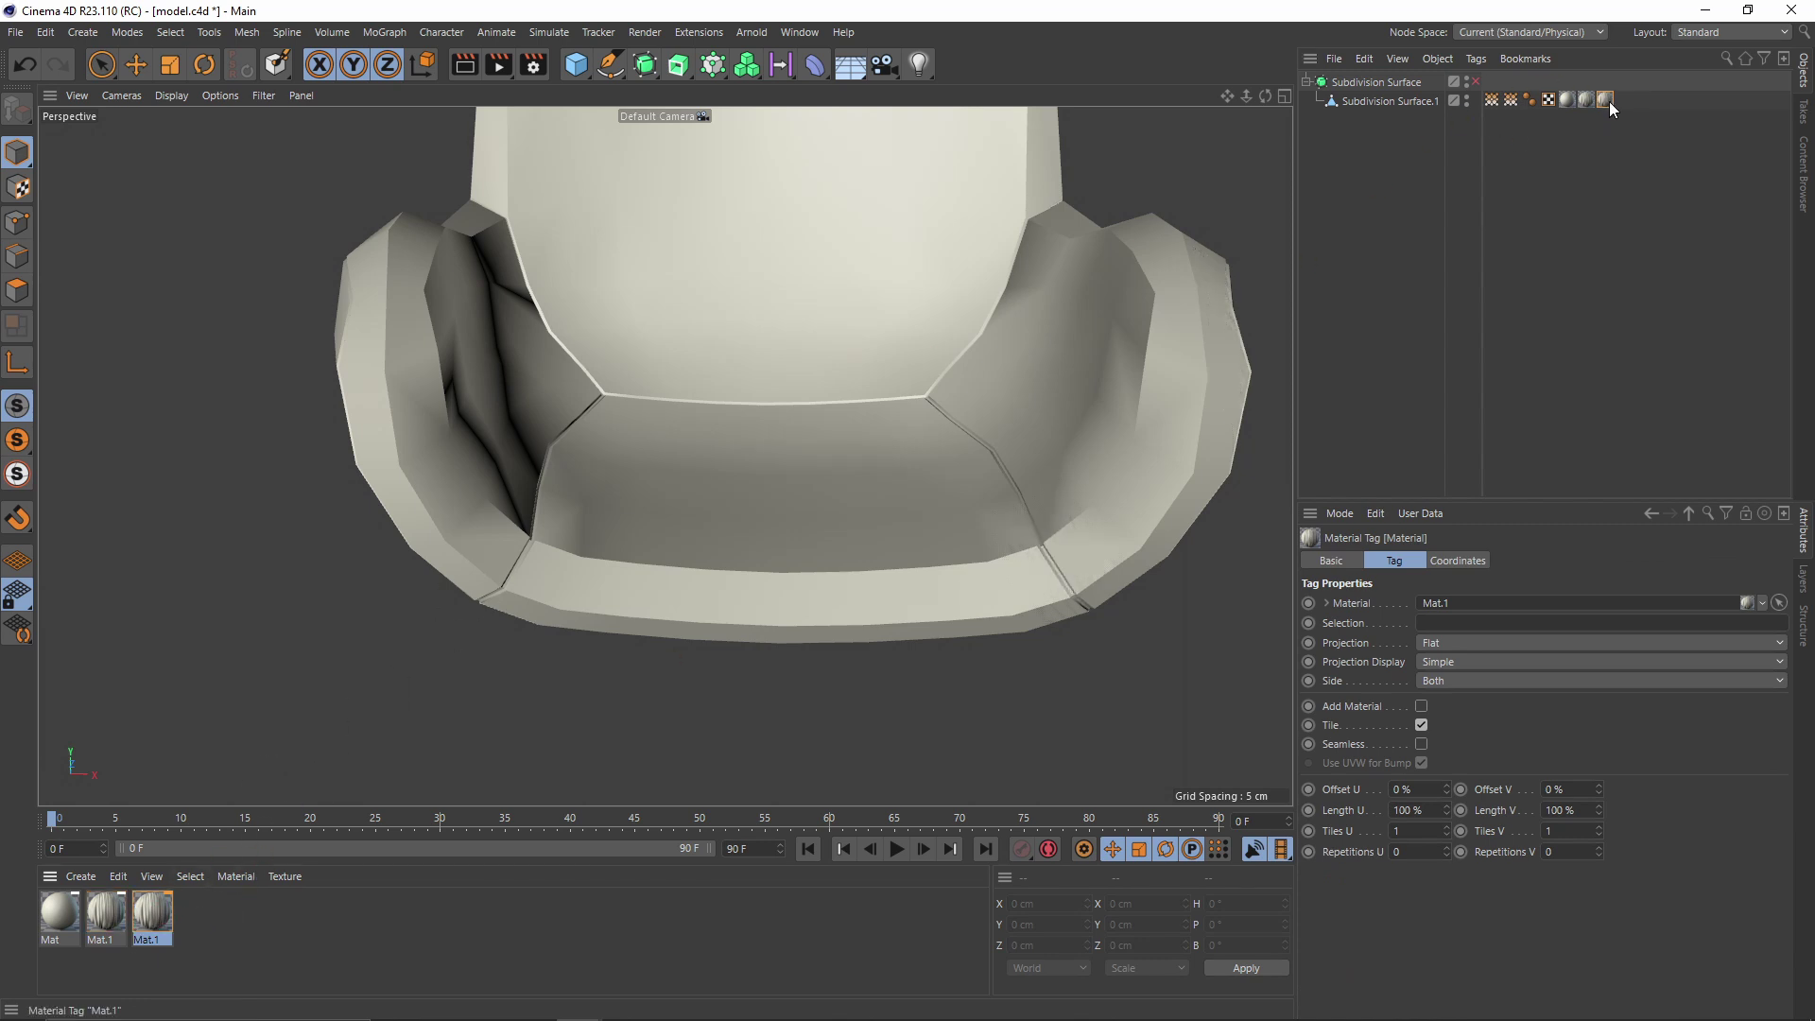
Try rotating the duplicated material tag's projection in texture mode, and undo the rotation
left_click(17, 188)
scroll(526, 319, "down", 3)
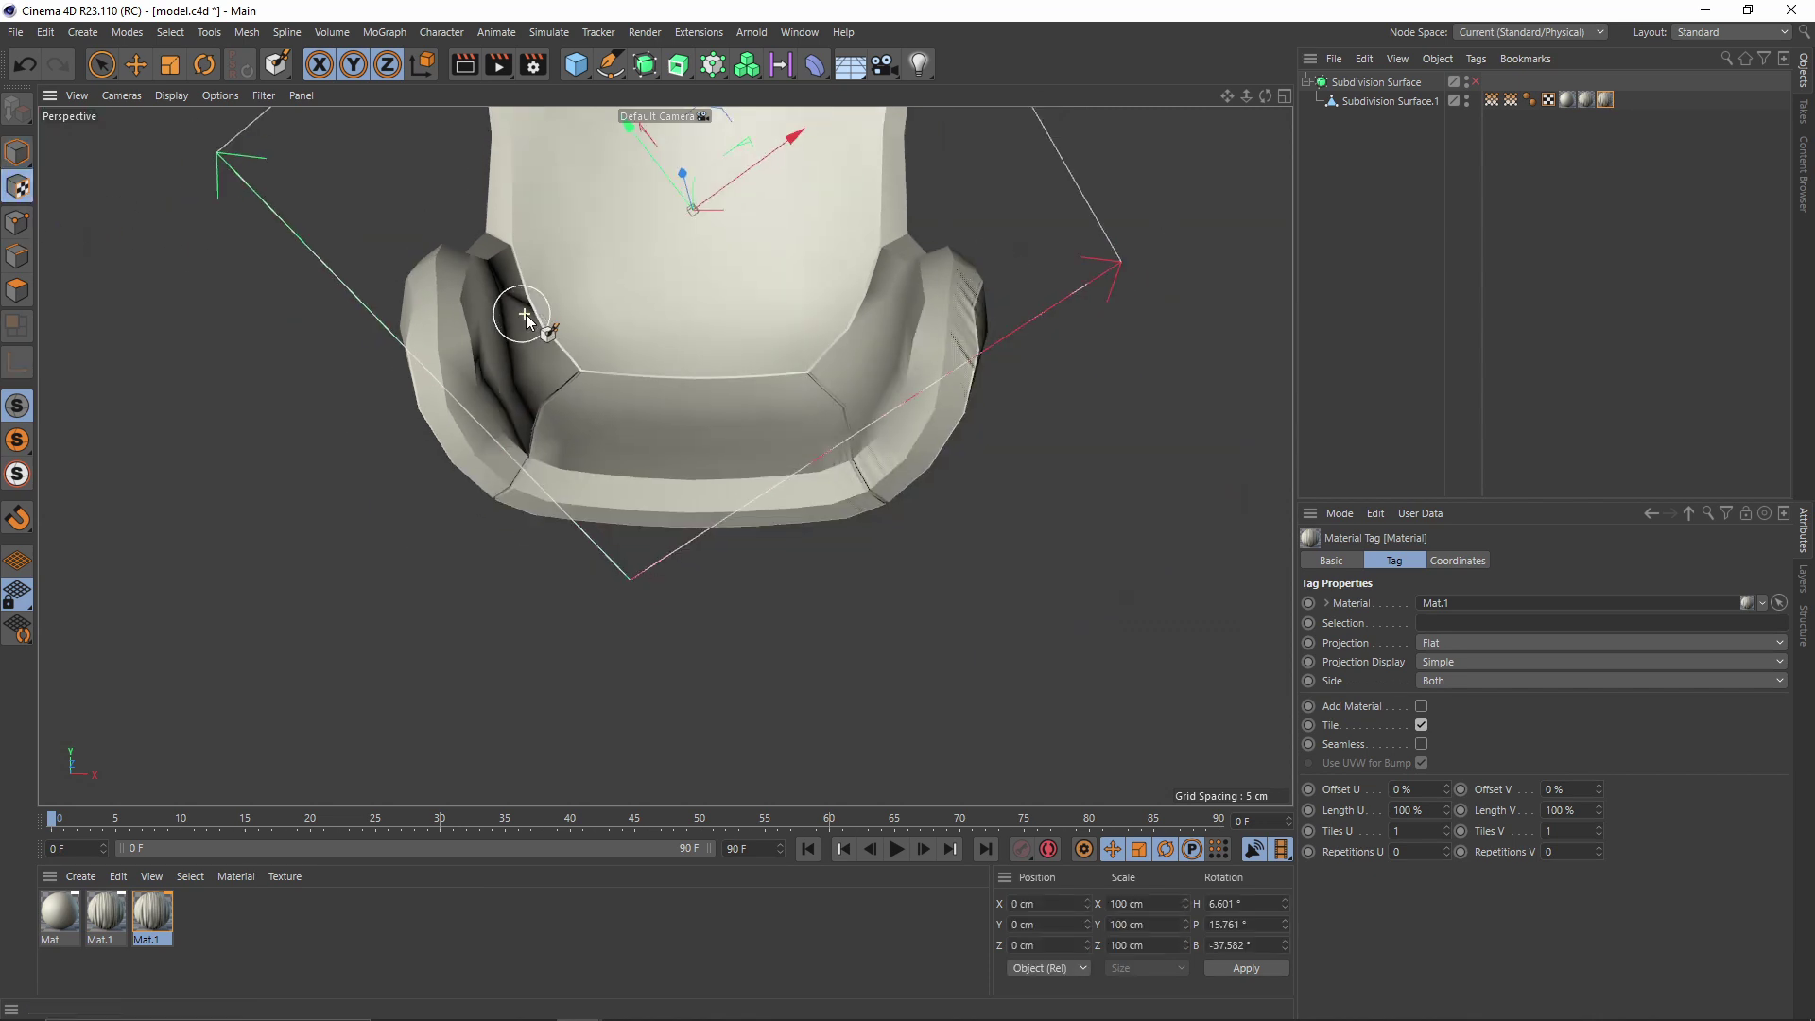
key("r")
scroll(794, 183, "up", 2)
left_click_drag(791, 179, 747, 275)
key("ctrl+z")
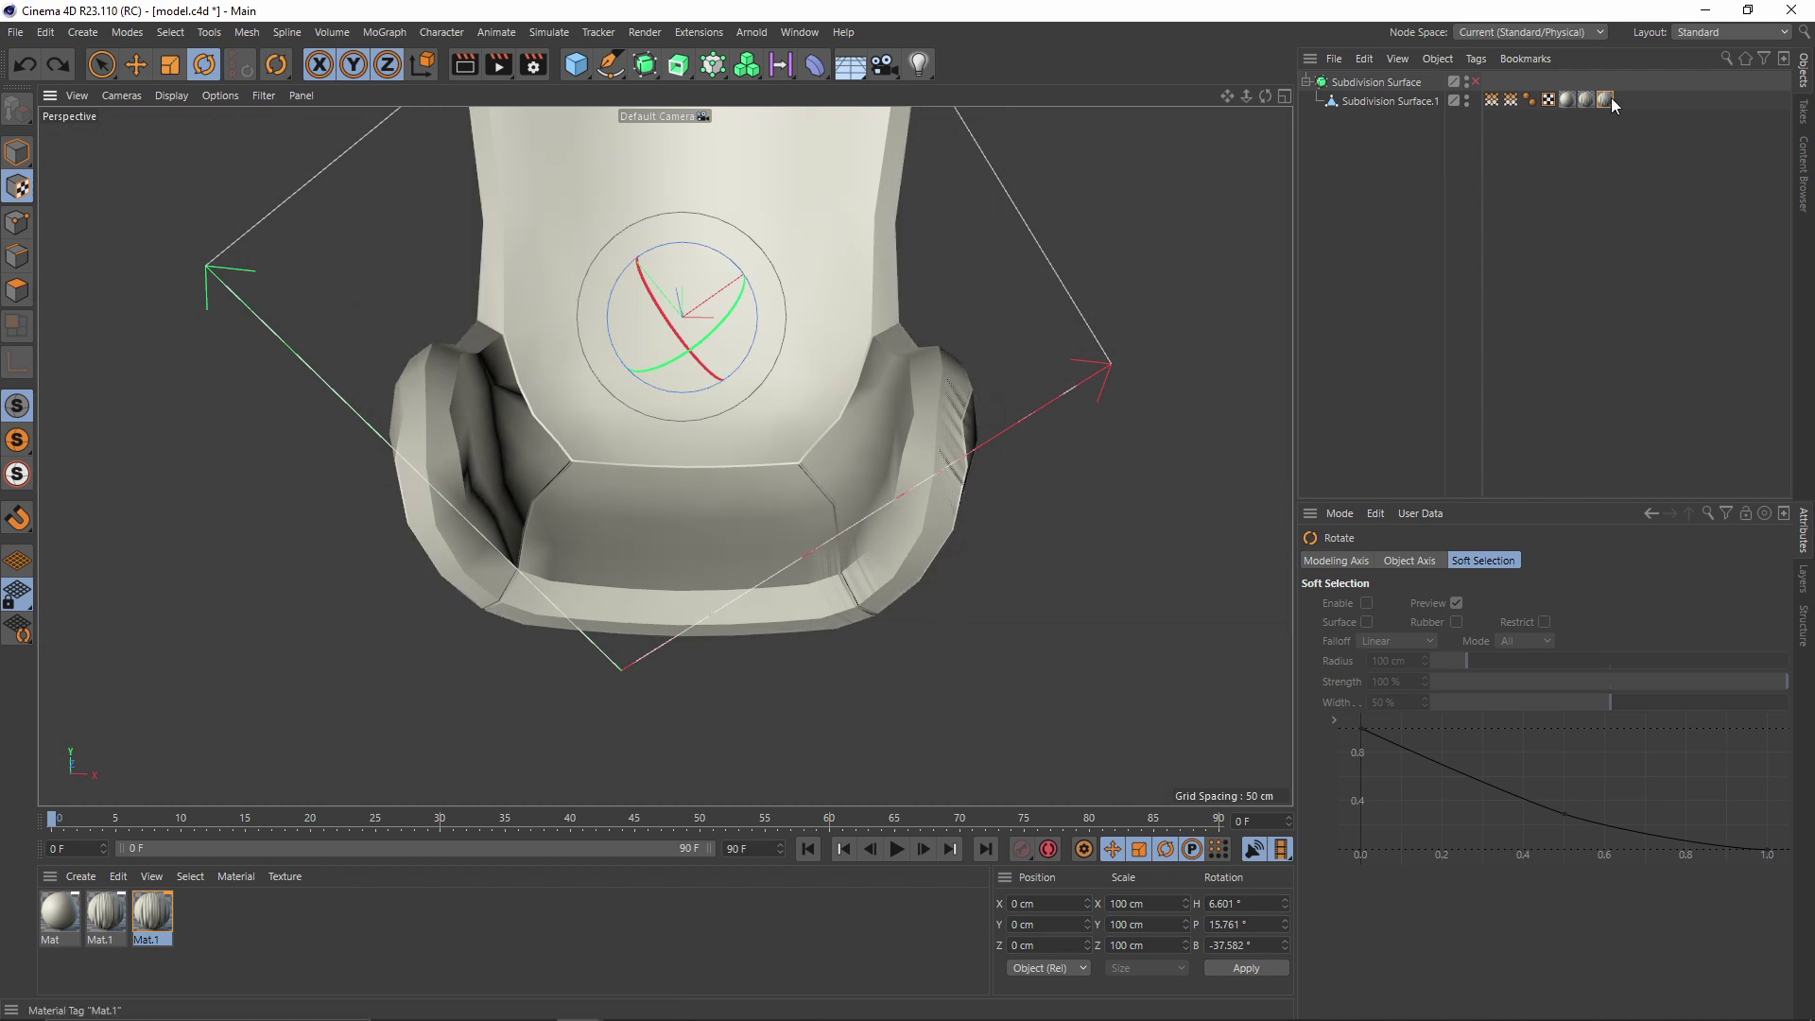
Assign the Vertex Map2 tag to the Alpha channel's Vertex Map shader in the copied Mat.1 material
double_click(168, 904)
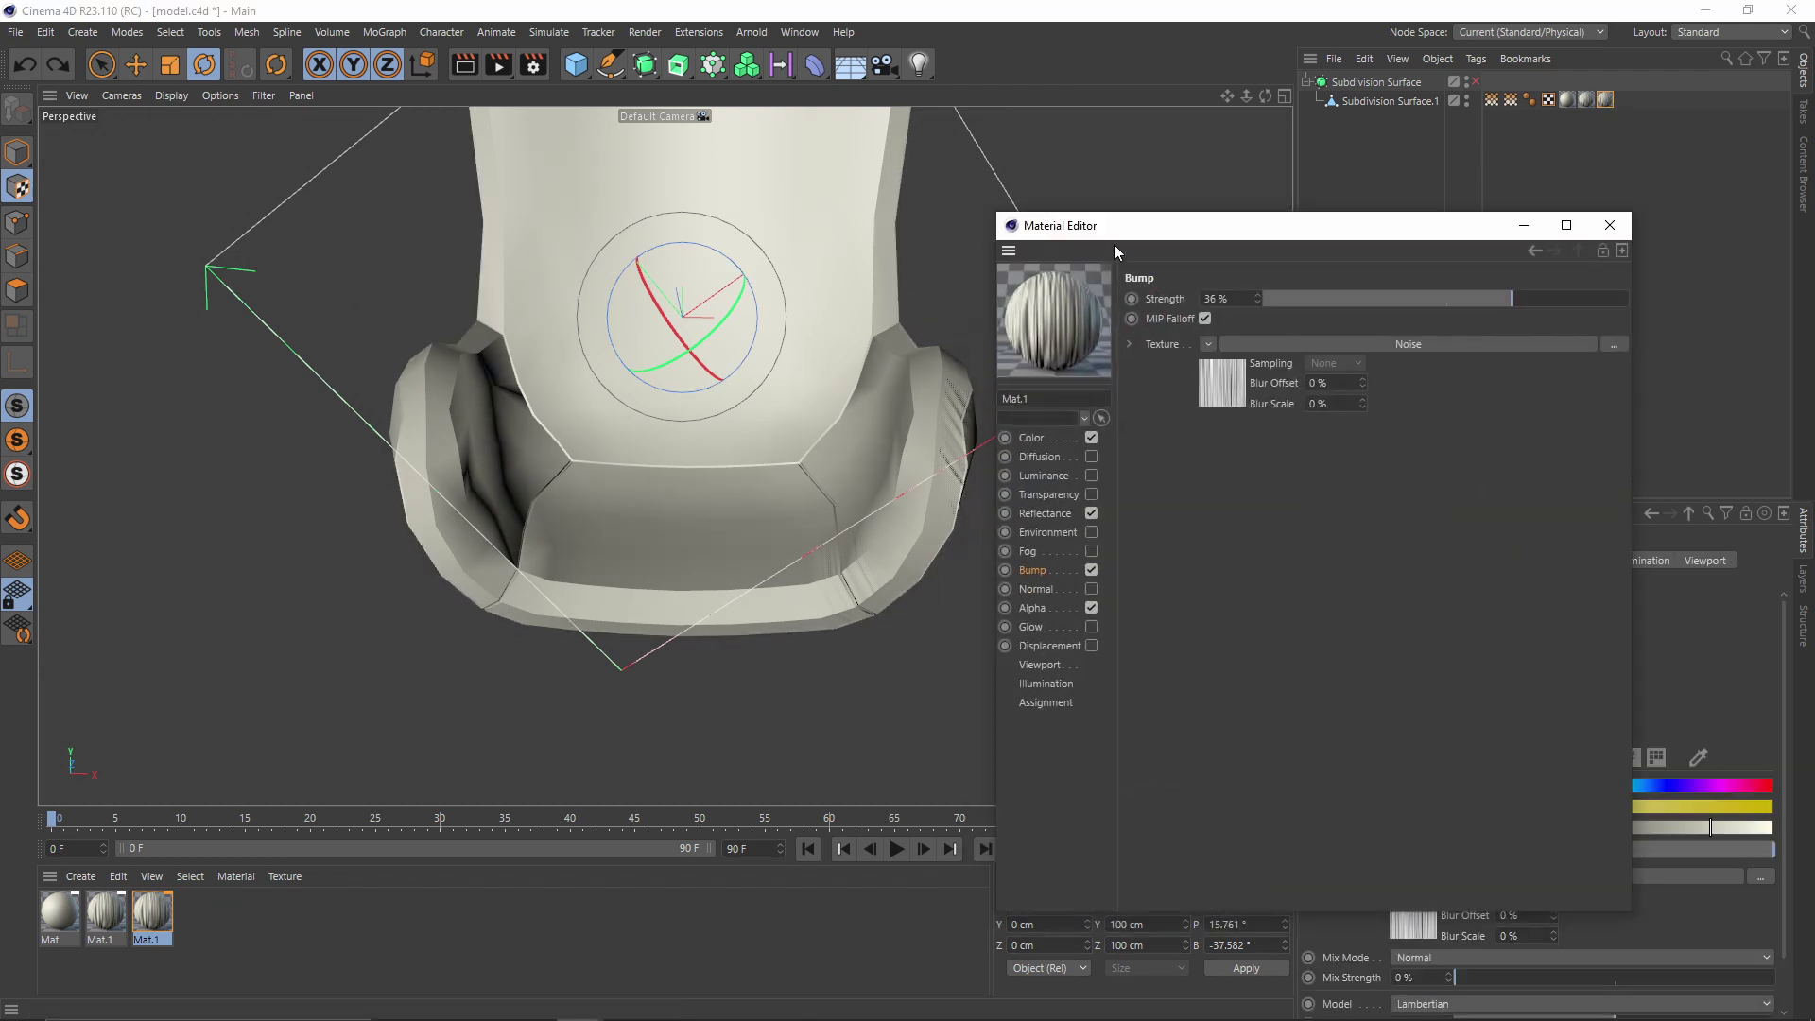
left_click_drag(1114, 245, 1112, 142)
left_click(1040, 511)
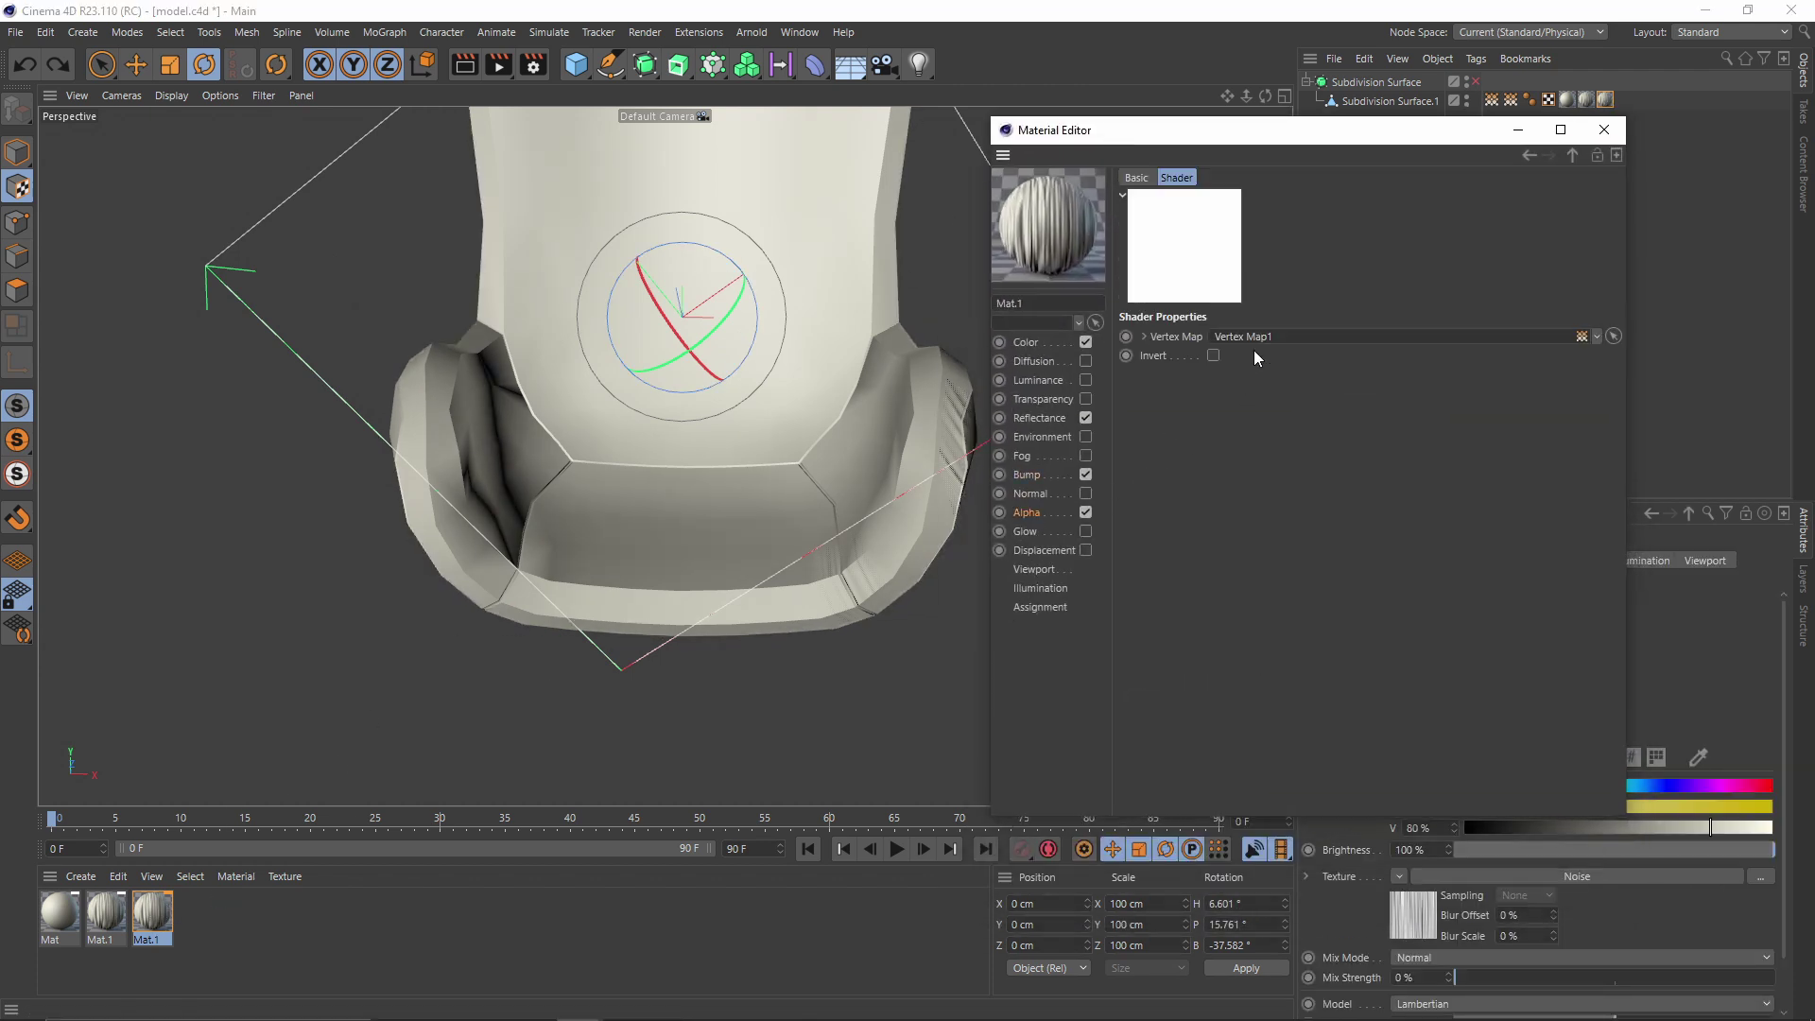
left_click_drag(1324, 139, 703, 214)
left_click_drag(1492, 99, 770, 349)
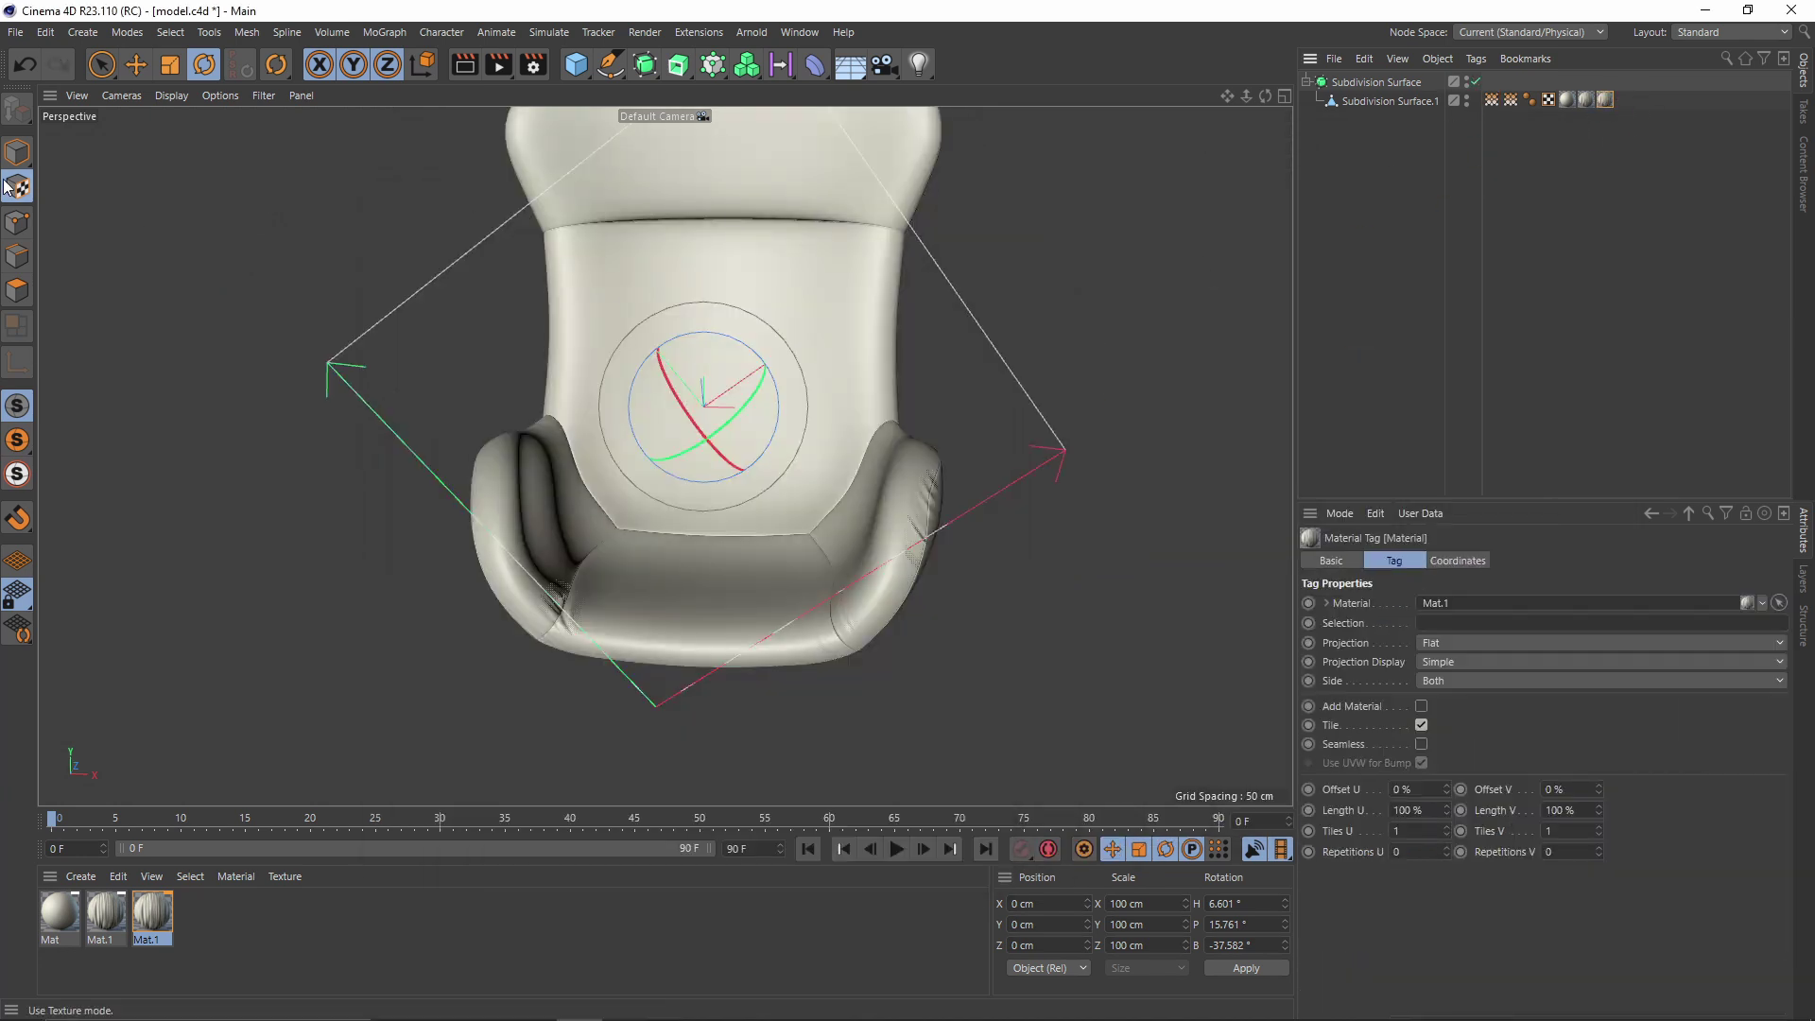
Rotate the copied material's texture projection to align its wrinkles with the second seat-to-armrest seam
middle_click_drag(652, 308, 627, 382)
left_click_drag(689, 413, 1002, 803)
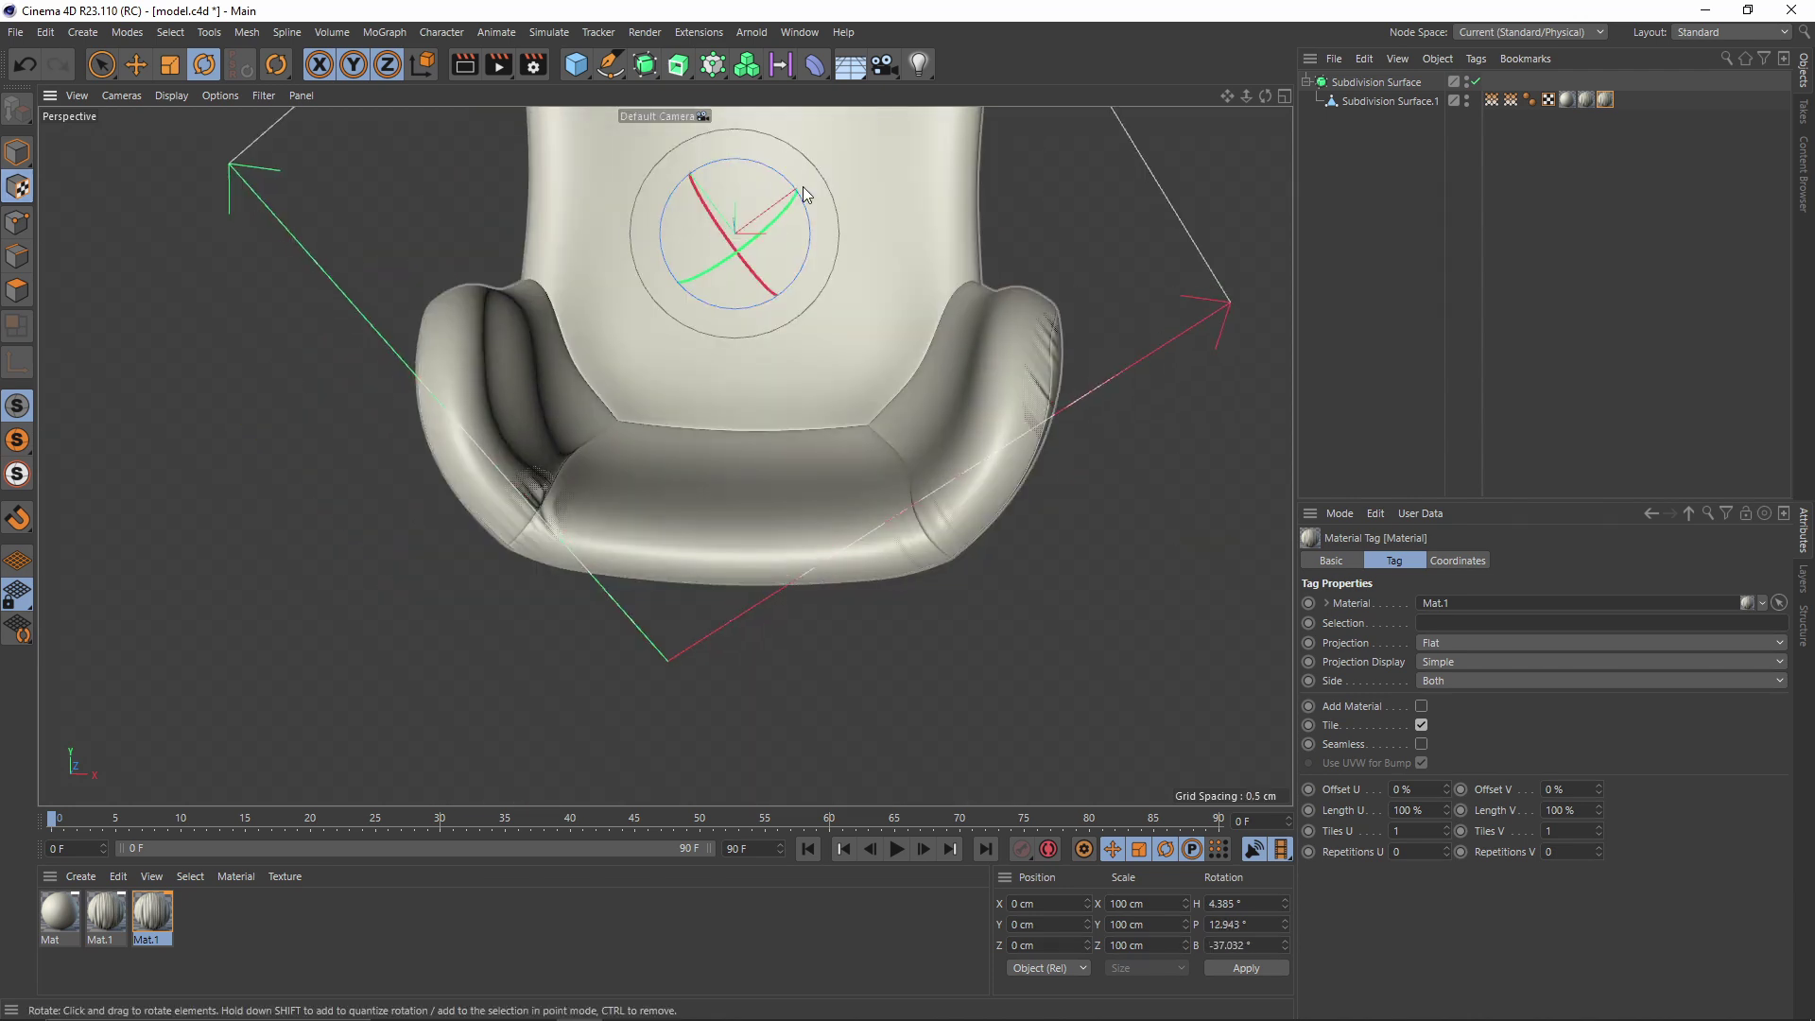
left_click_drag(780, 173, 939, 325)
mouse_move(665, 454)
left_mouse_down("alt")
mouse_move(670, 490)
mouse_move(668, 445)
left_mouse_up("alt")
scroll(667, 445, "up", 3)
scroll(643, 472, "down", 4)
mouse_move(587, 522)
left_mouse_down("alt")
mouse_move(779, 394)
mouse_move(879, 378)
left_mouse_up("alt")
Erase some of the painted weight in Vertex Map1 with the Paint Tool and check the resulting wrinkles
double_click(1510, 100)
scroll(662, 454, "up", 3)
left_click_drag(619, 425, 660, 519, "ctrl")
left_click(1551, 284)
mouse_move(665, 455)
left_mouse_down("alt")
mouse_move(770, 406)
mouse_move(737, 494)
mouse_move(803, 458)
left_mouse_up("alt")
left_click(1492, 100)
left_click(1550, 284)
left_click_drag(826, 395, 756, 473, "alt")
Erase excess weight in Vertex Map2 near the front seam and view the result
double_click(1492, 100)
left_click_drag(737, 567, 851, 643, "ctrl")
left_click(1551, 283)
left_click_drag(809, 488, 892, 484, "alt")
Paint additional weight into Vertex Map2 near the front seam and inspect the chair
left_click(1492, 100)
mouse_move(751, 449)
left_mouse_down()
mouse_move(825, 540)
mouse_move(898, 556)
left_mouse_up()
left_click(1377, 346)
left_click(1492, 100)
left_click(1378, 346)
mouse_move(908, 474)
left_mouse_down("alt")
mouse_move(841, 448)
mouse_move(700, 468)
mouse_move(757, 437)
left_mouse_up("alt")
Rotate the copied material tag's texture projection in two adjustments and check the wrinkle direction at the seam
left_click(1376, 82)
left_click(1605, 101)
key("r")
scroll(931, 265, "up", 2)
mouse_move(927, 267)
left_mouse_down()
mouse_move(960, 253)
mouse_move(959, 286)
left_mouse_up()
scroll(945, 284, "down", 2)
left_click_drag(822, 416, 832, 284, "alt")
left_click_drag(896, 230, 900, 250)
left_click_drag(718, 397, 707, 501, "alt")
left_click(1377, 346)
left_click_drag(825, 406, 853, 378, "alt")
Select the mesh points along the seam between headrest and backrest, excluding those on the chair's outer back
left_click(1379, 102)
scroll(695, 308, "up", 4)
left_click(17, 224)
scroll(775, 317, "up", 4)
key("9")
key("q")
key("0")
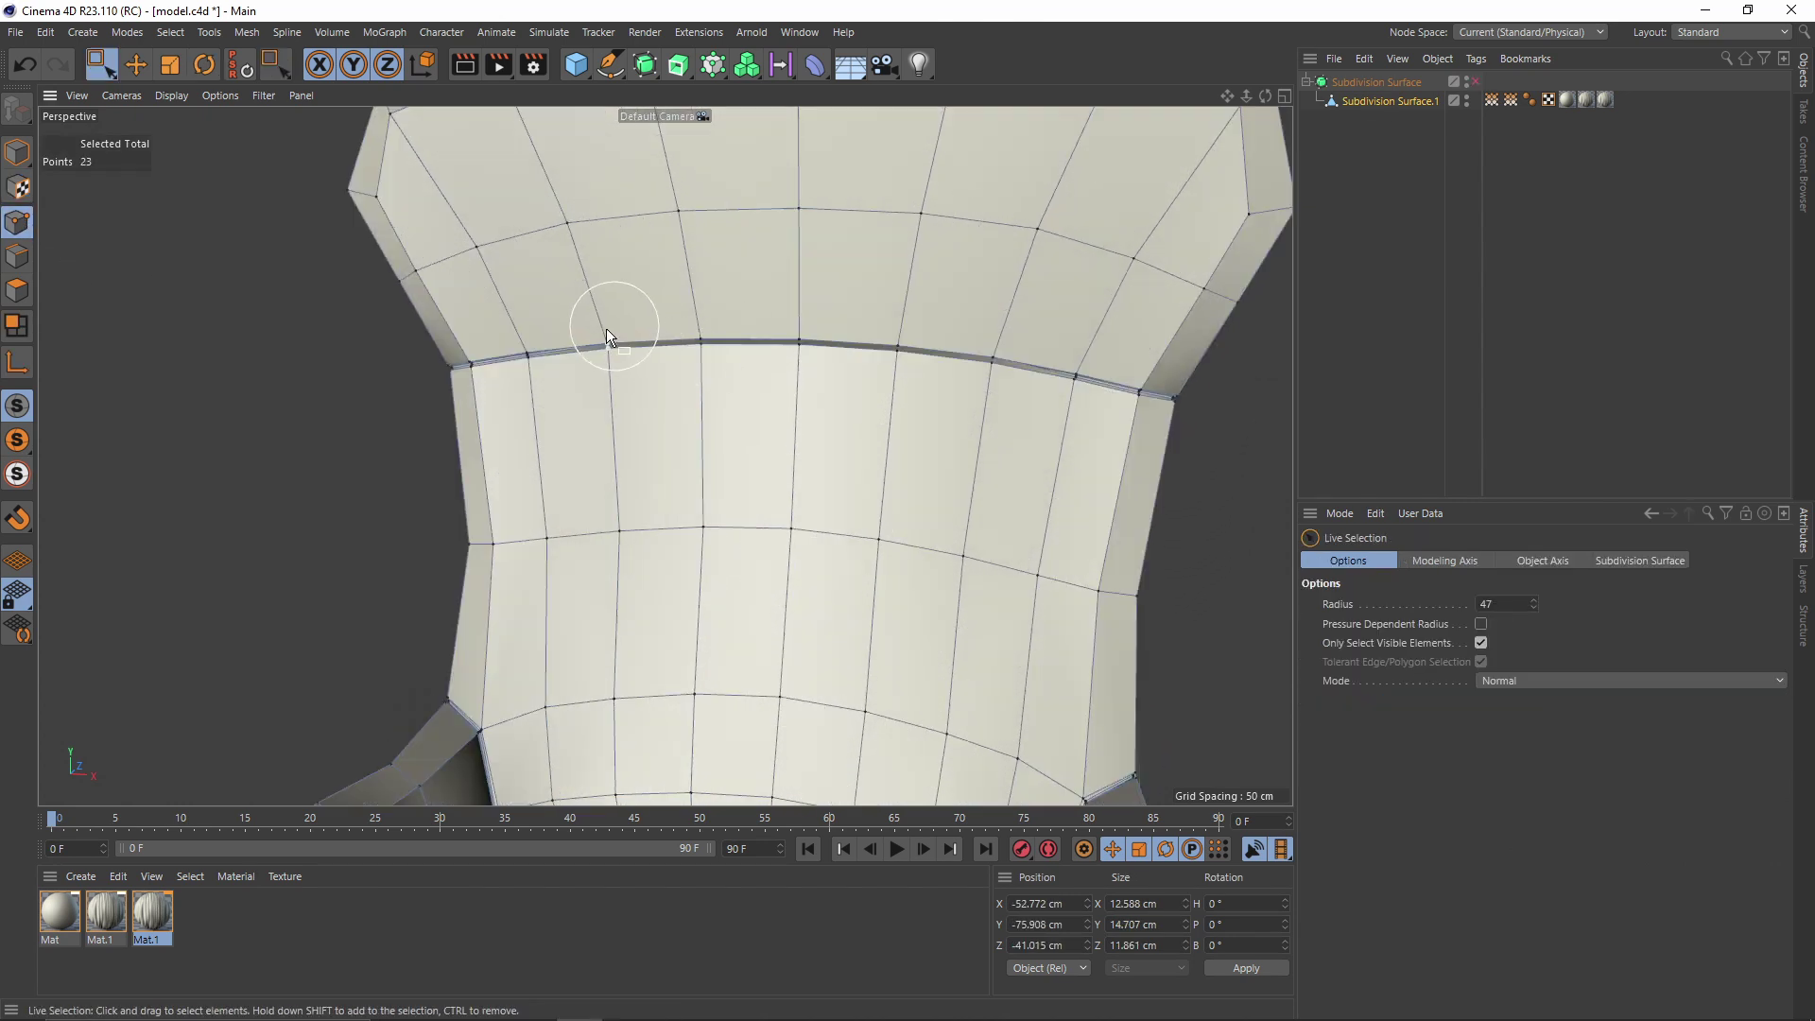
left_click_drag(614, 326, 843, 422)
key("9")
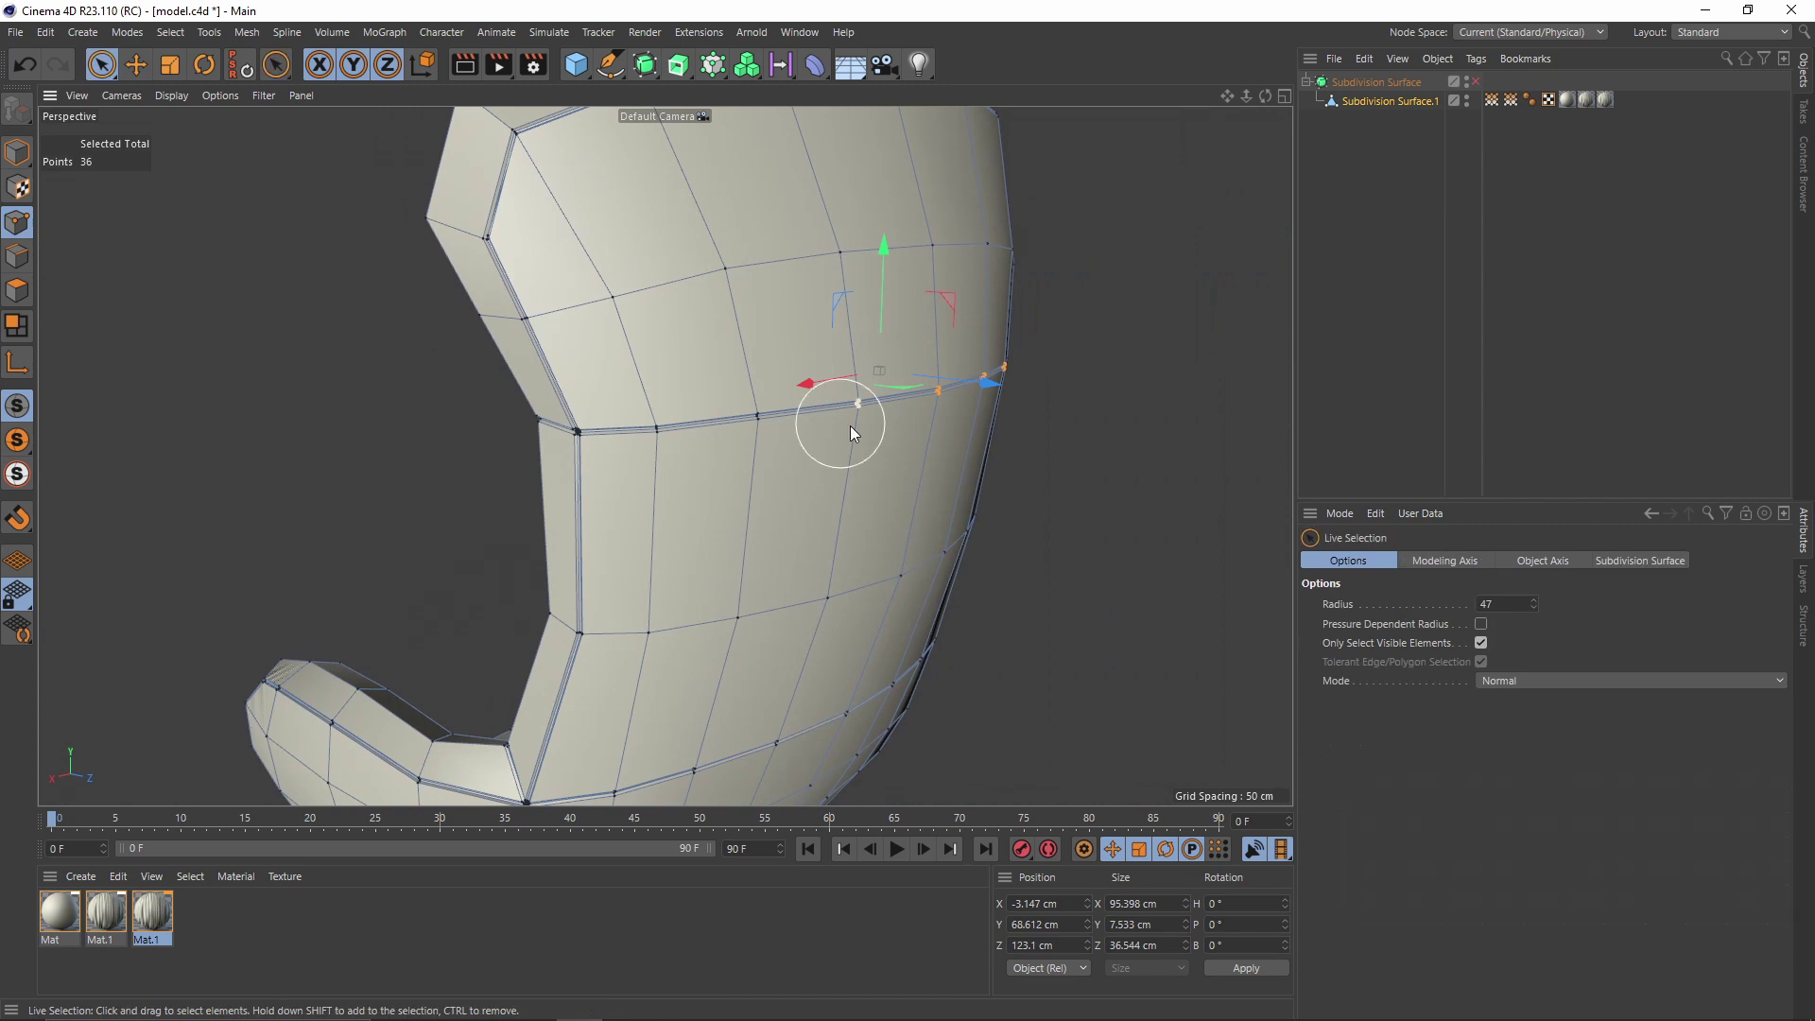
left_click(993, 380, "ctrl")
left_click_drag(985, 383, 801, 344, "alt")
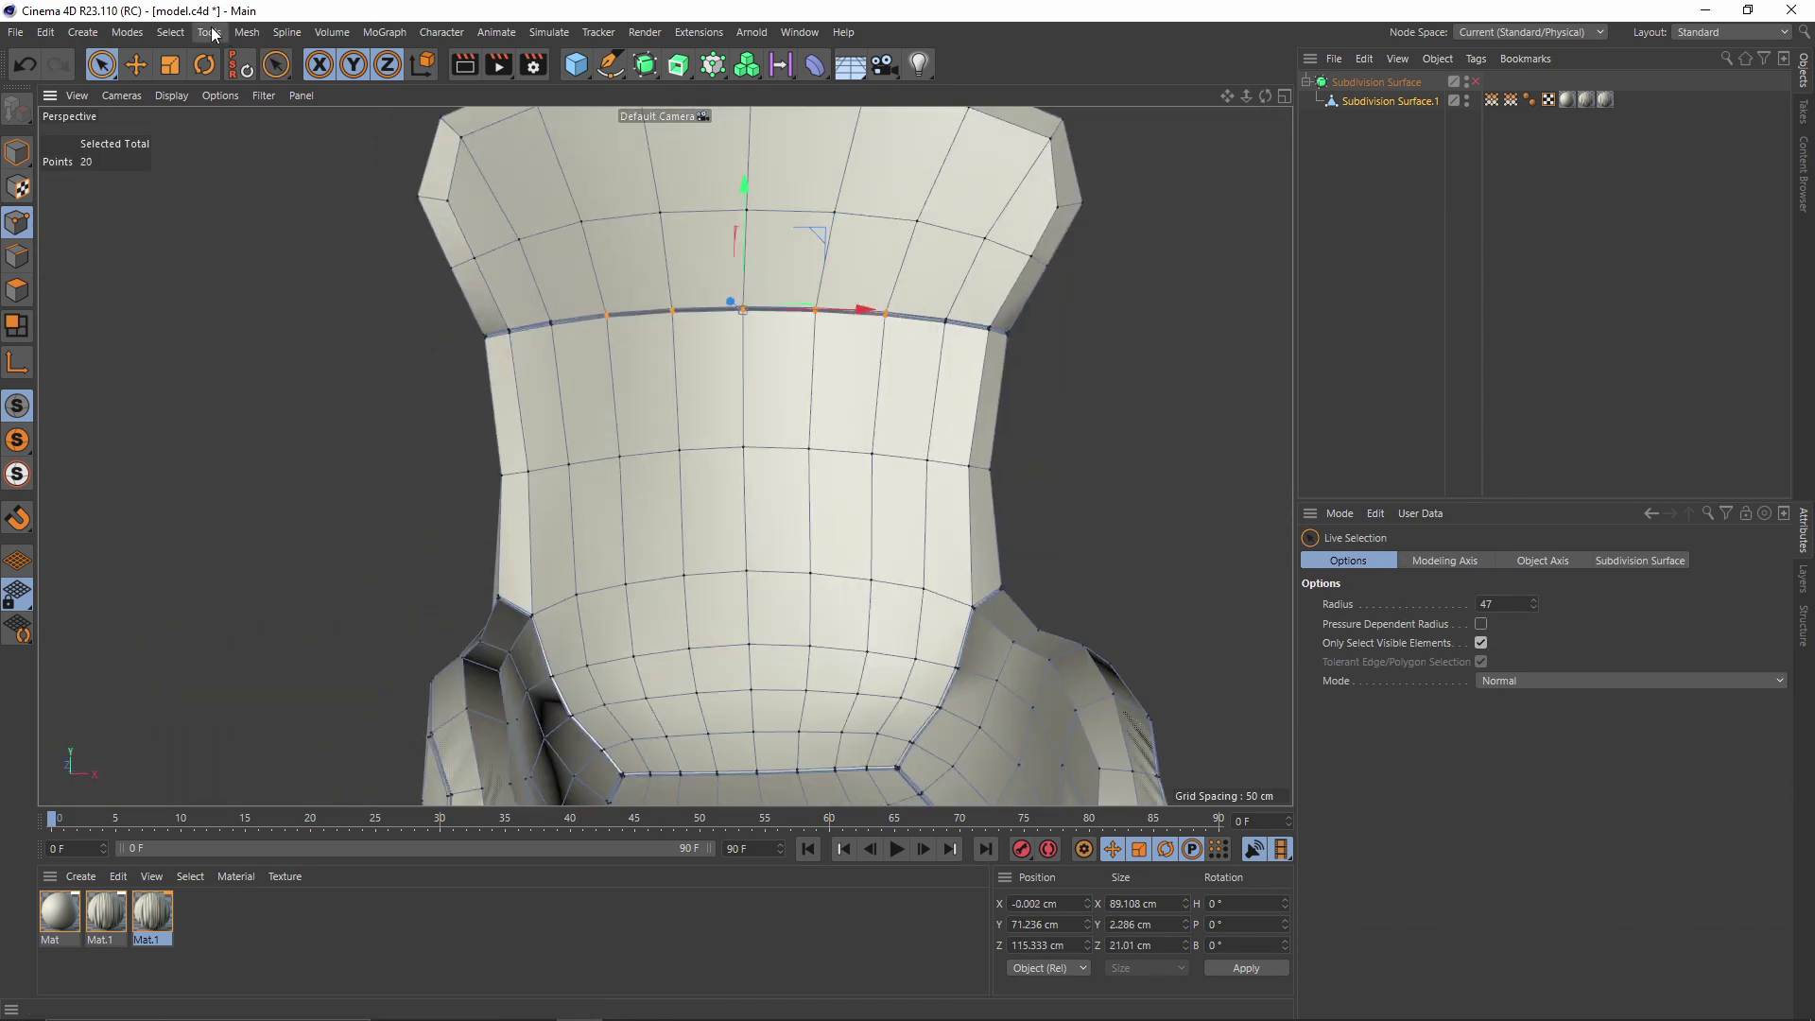
Create another vertex map from the headrest seam points with a 100 % weight and open the new tag's properties
left_click(176, 36)
left_click(257, 531)
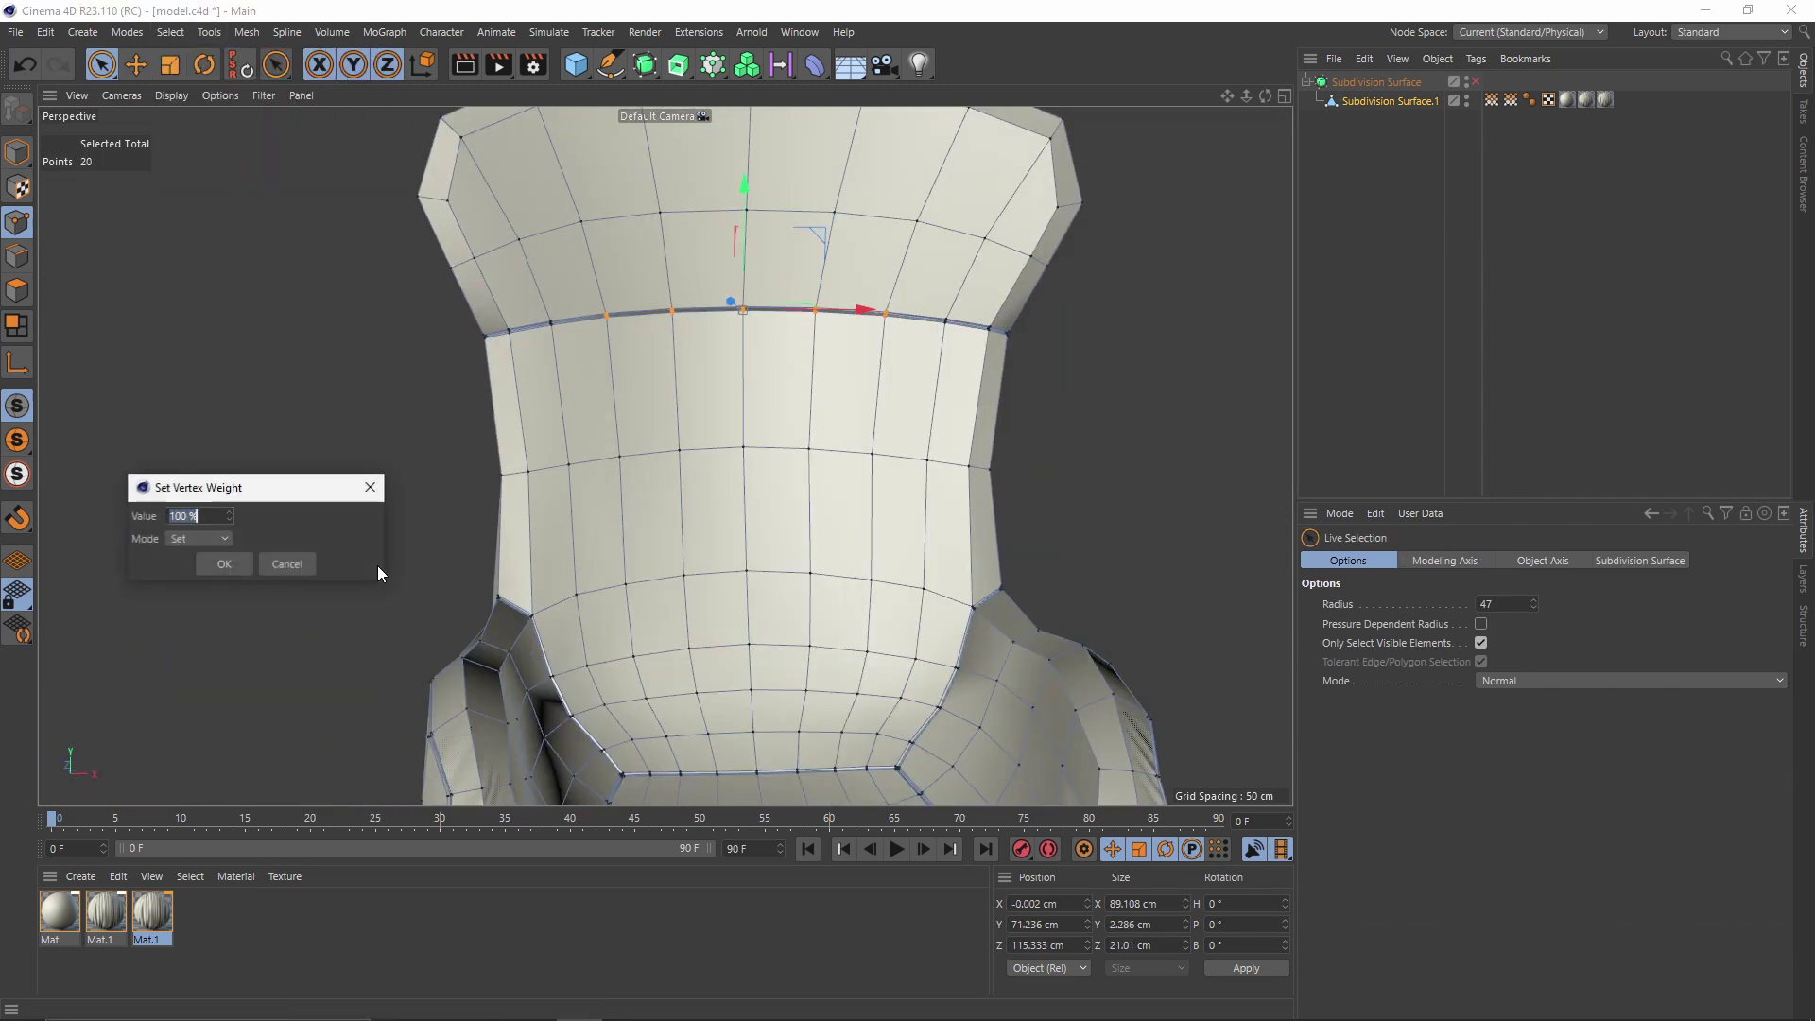
left_click(229, 570)
left_click(1492, 100)
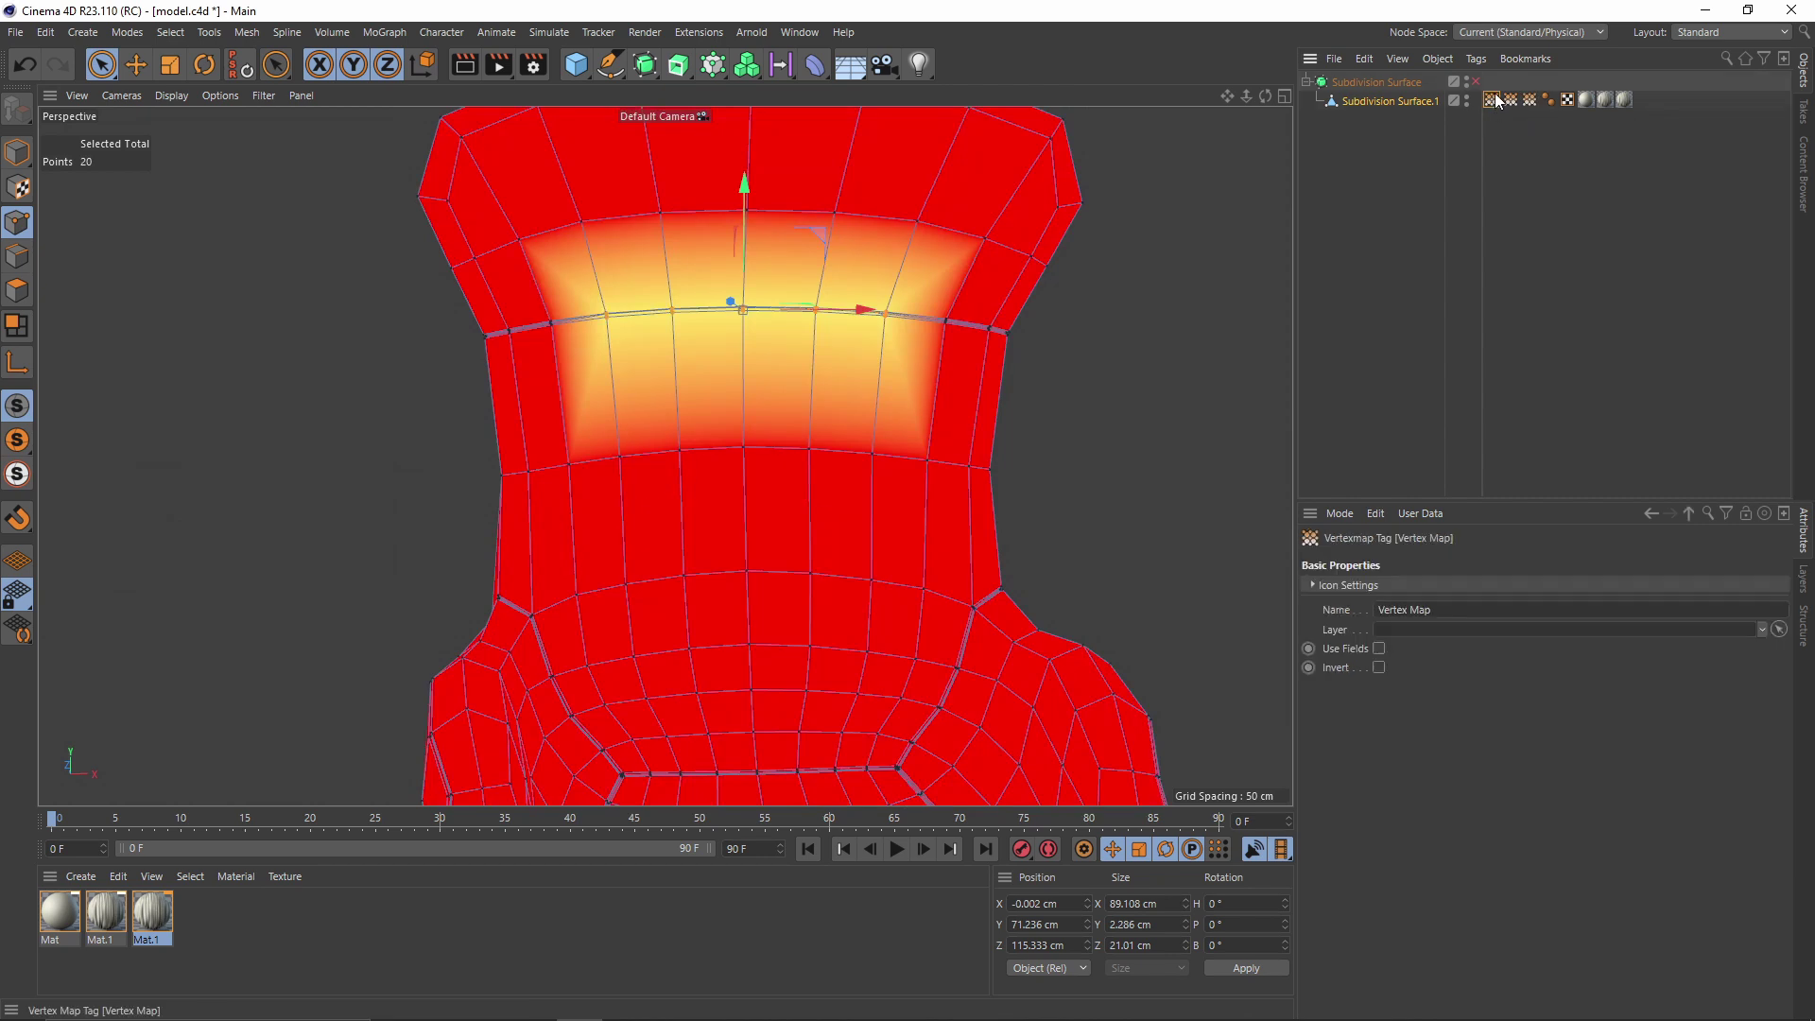
Duplicate the last wrinkle material tag on the chair mesh and link it to a new copy of the wrinkle material, Mat.2
left_click(1534, 382)
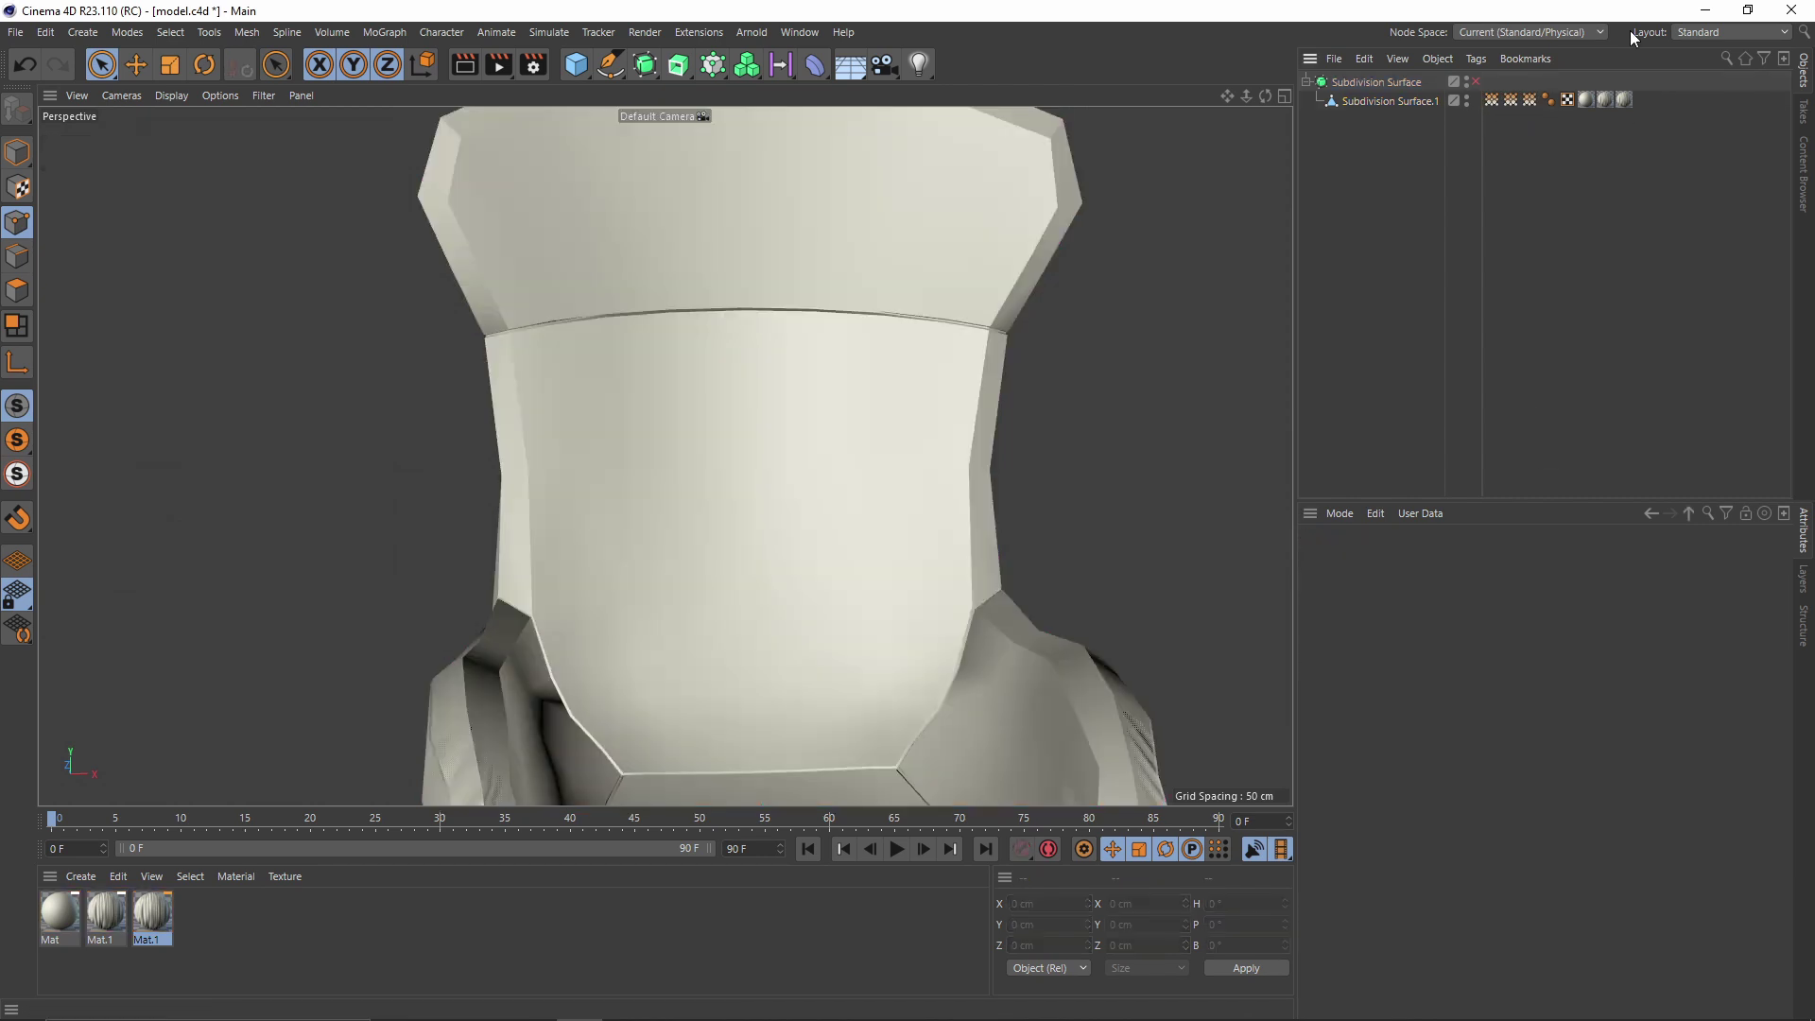
left_click(1624, 100)
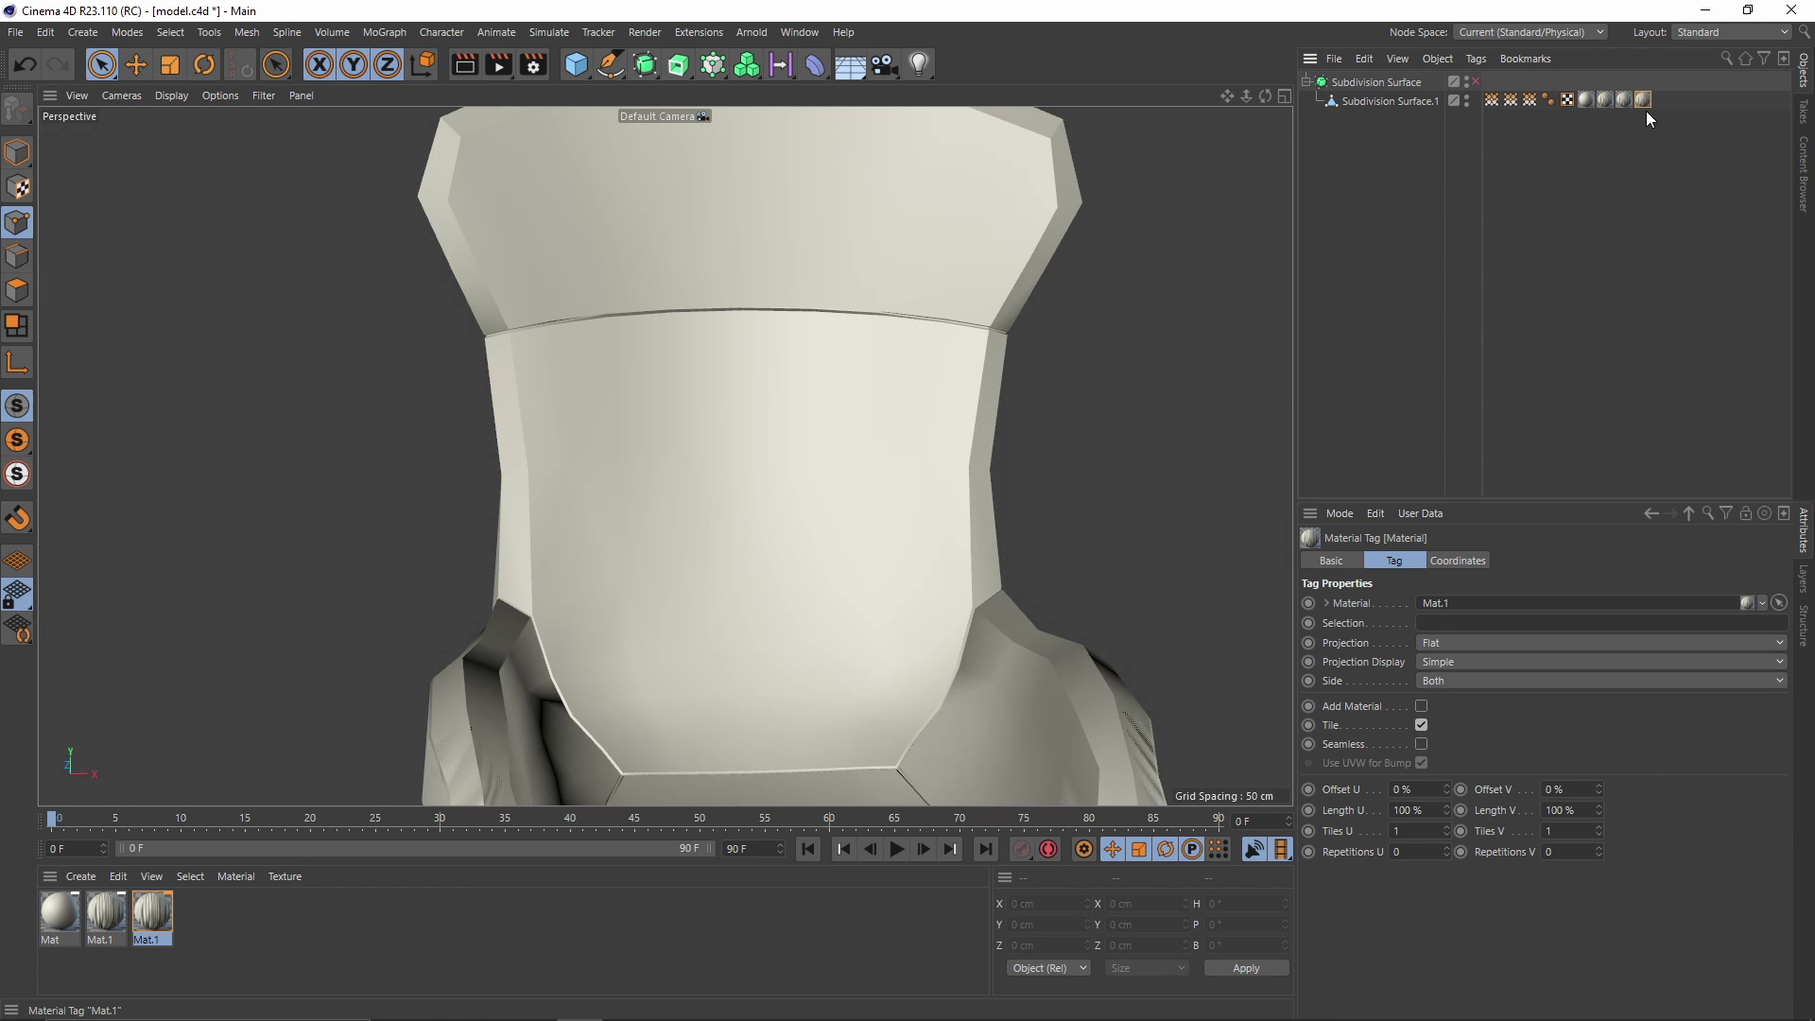
left_click_drag(157, 908, 192, 912, "ctrl")
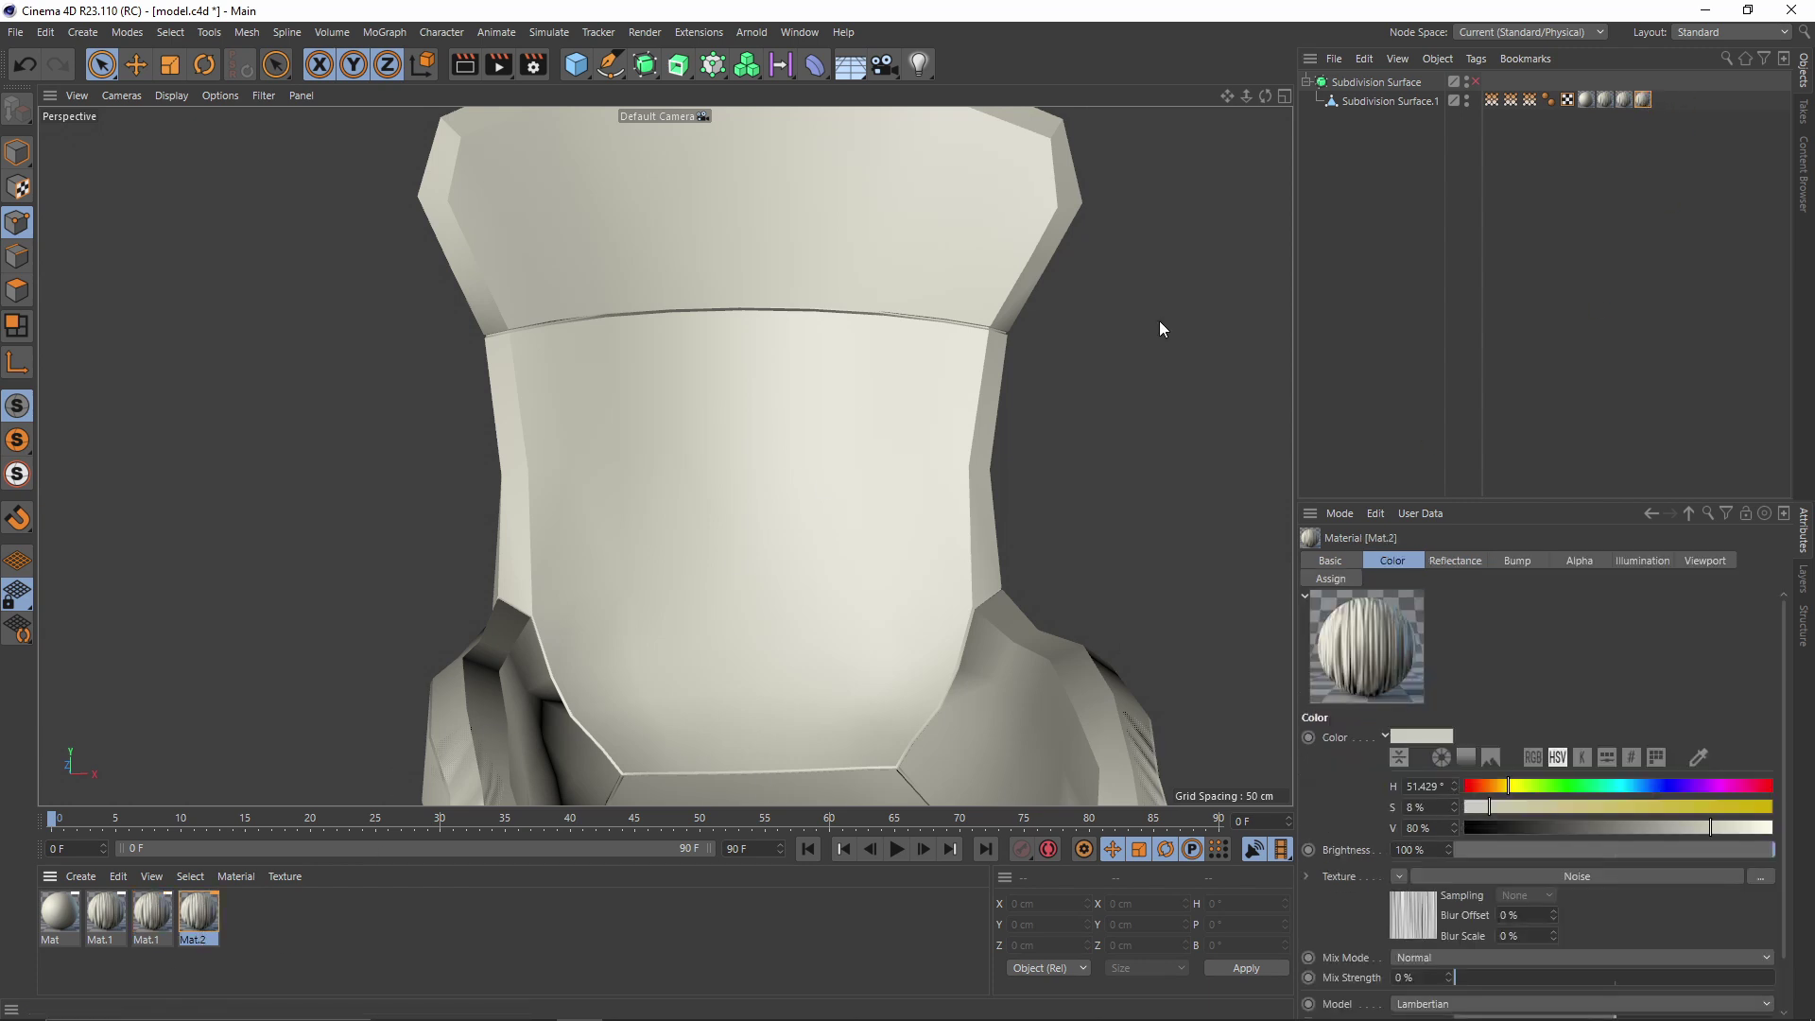
Mask the alpha channel of Mat.2 with Vertex Map3 instead of the copied vertex map
double_click(212, 925)
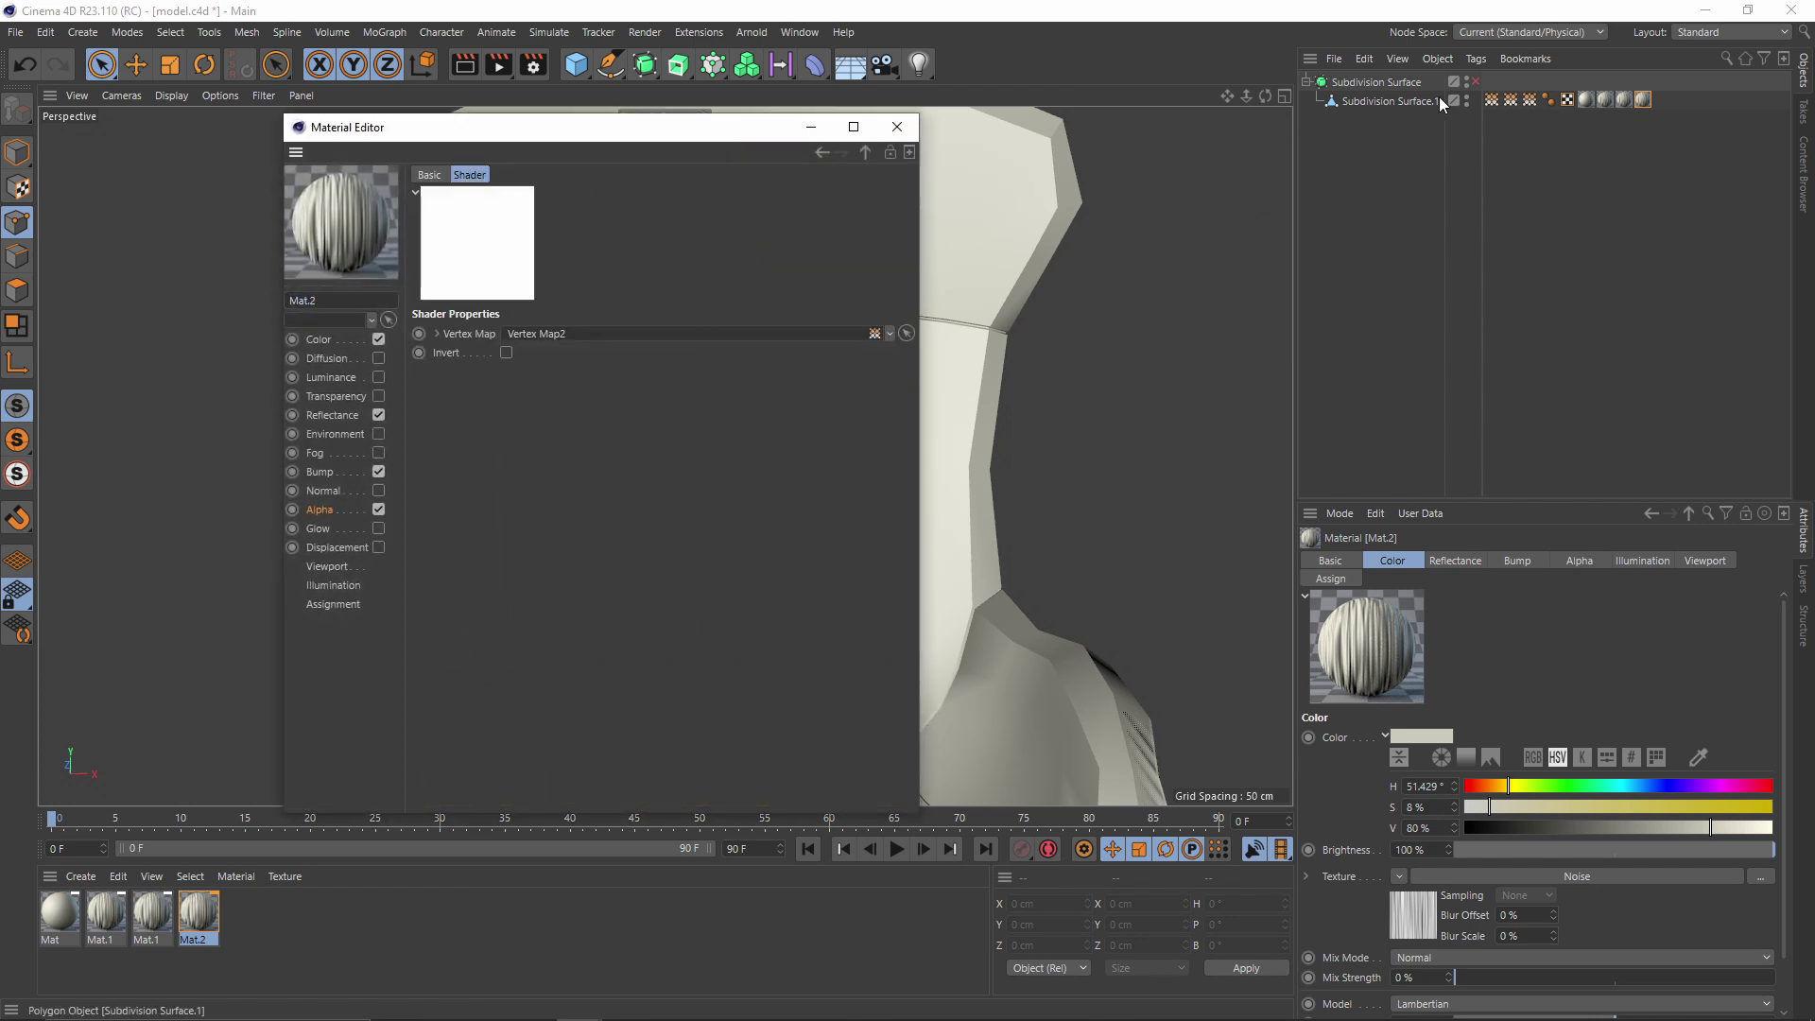
left_click_drag(1494, 102, 628, 336)
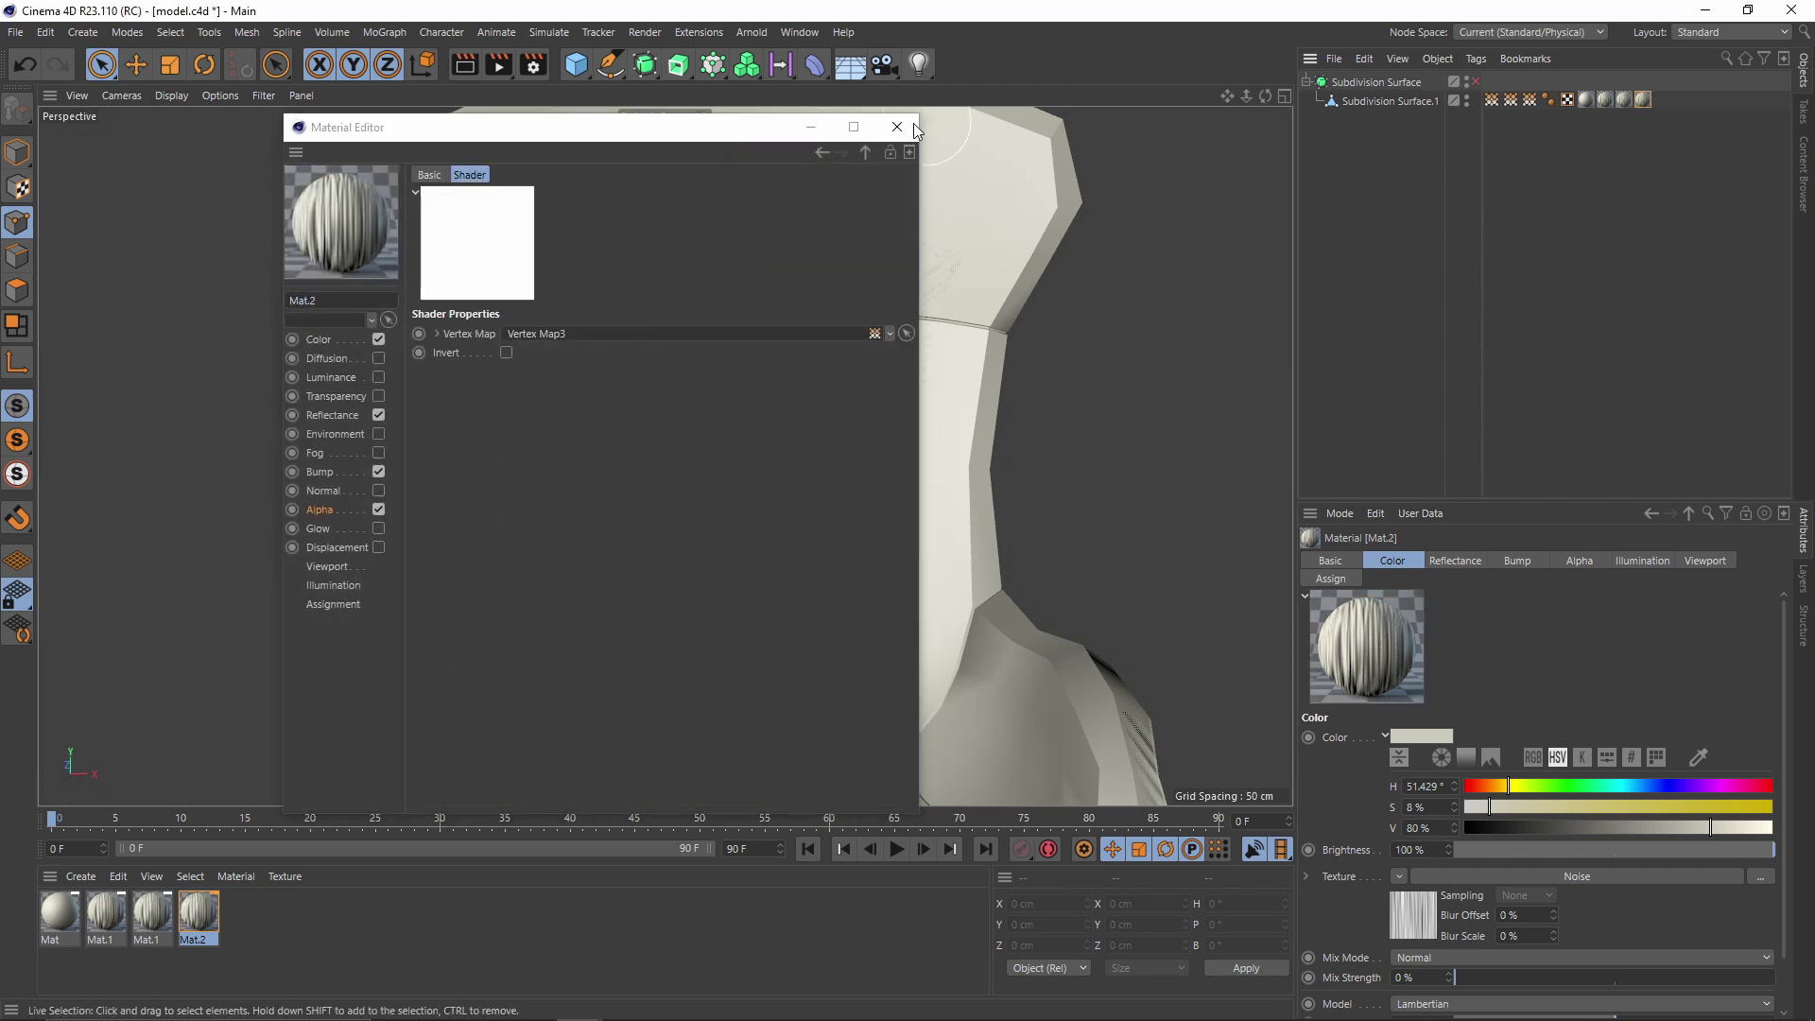
left_click(897, 126)
scroll(915, 343, "down", 3)
Rotate the Mat.2 tag's texture projection to a bank of about 2.3° so the wrinkles run vertically across the headrest seam
left_click(1643, 99)
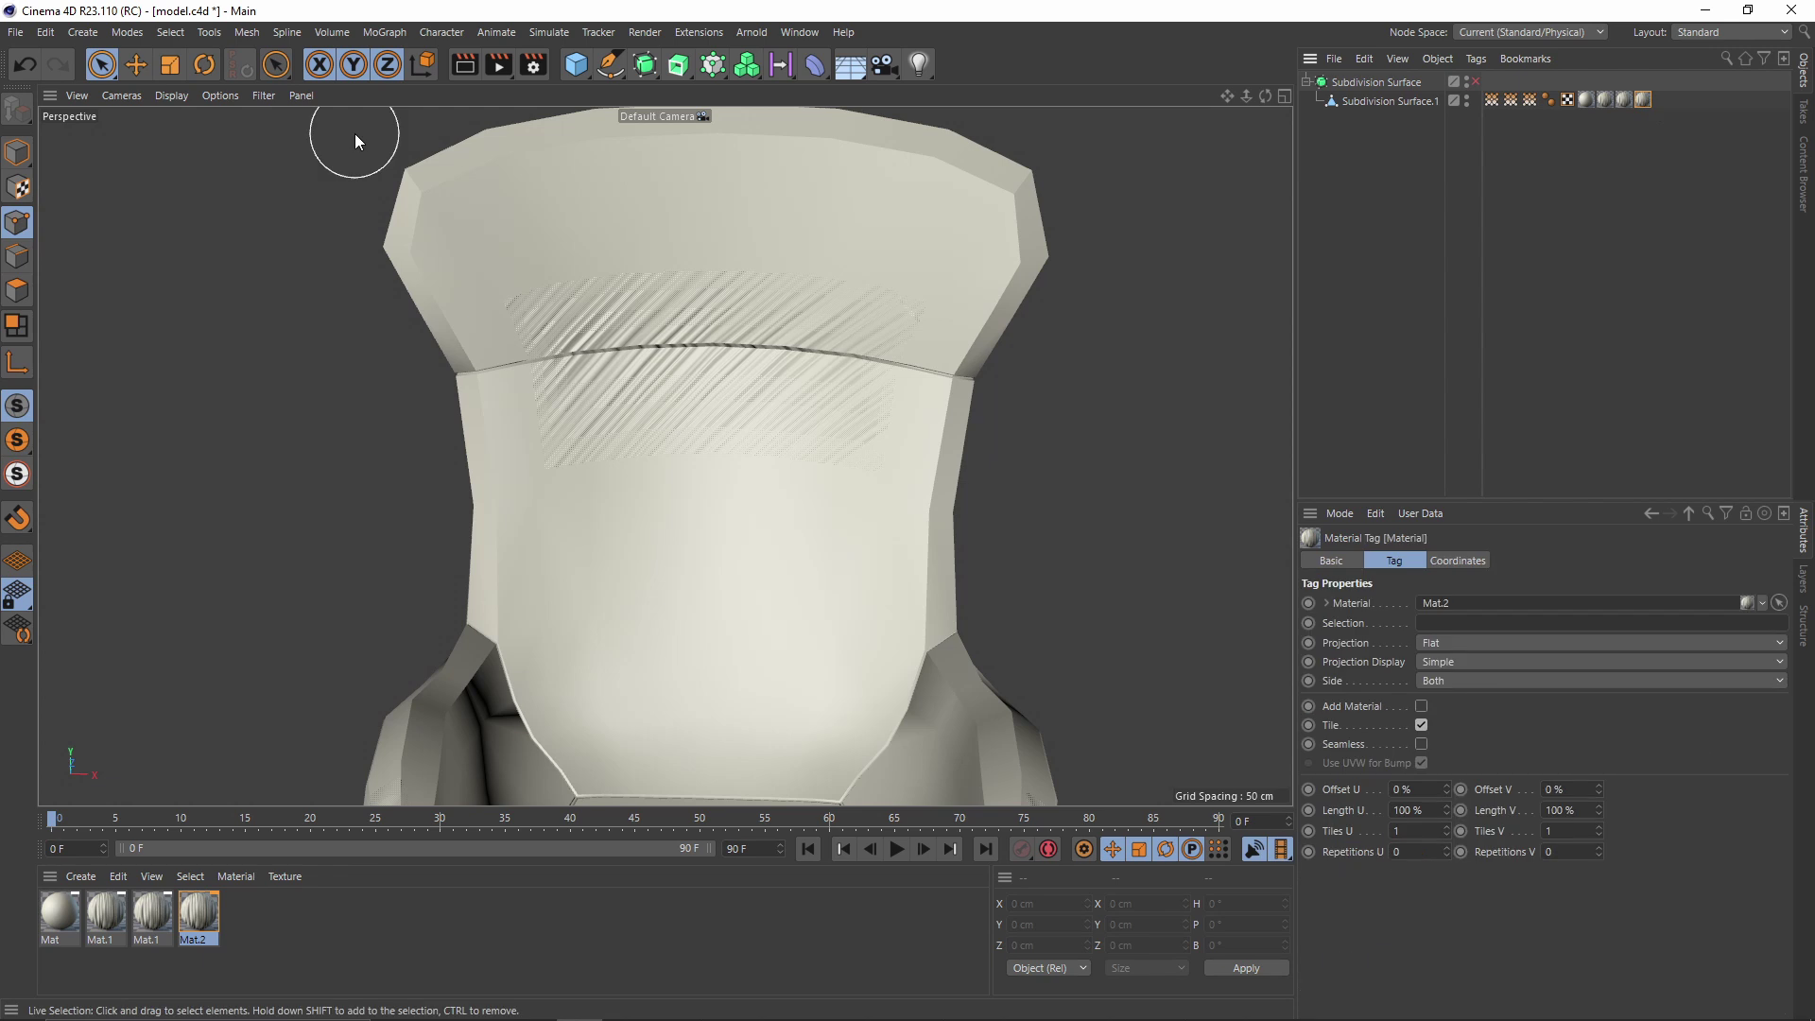
left_click(17, 187)
key("r")
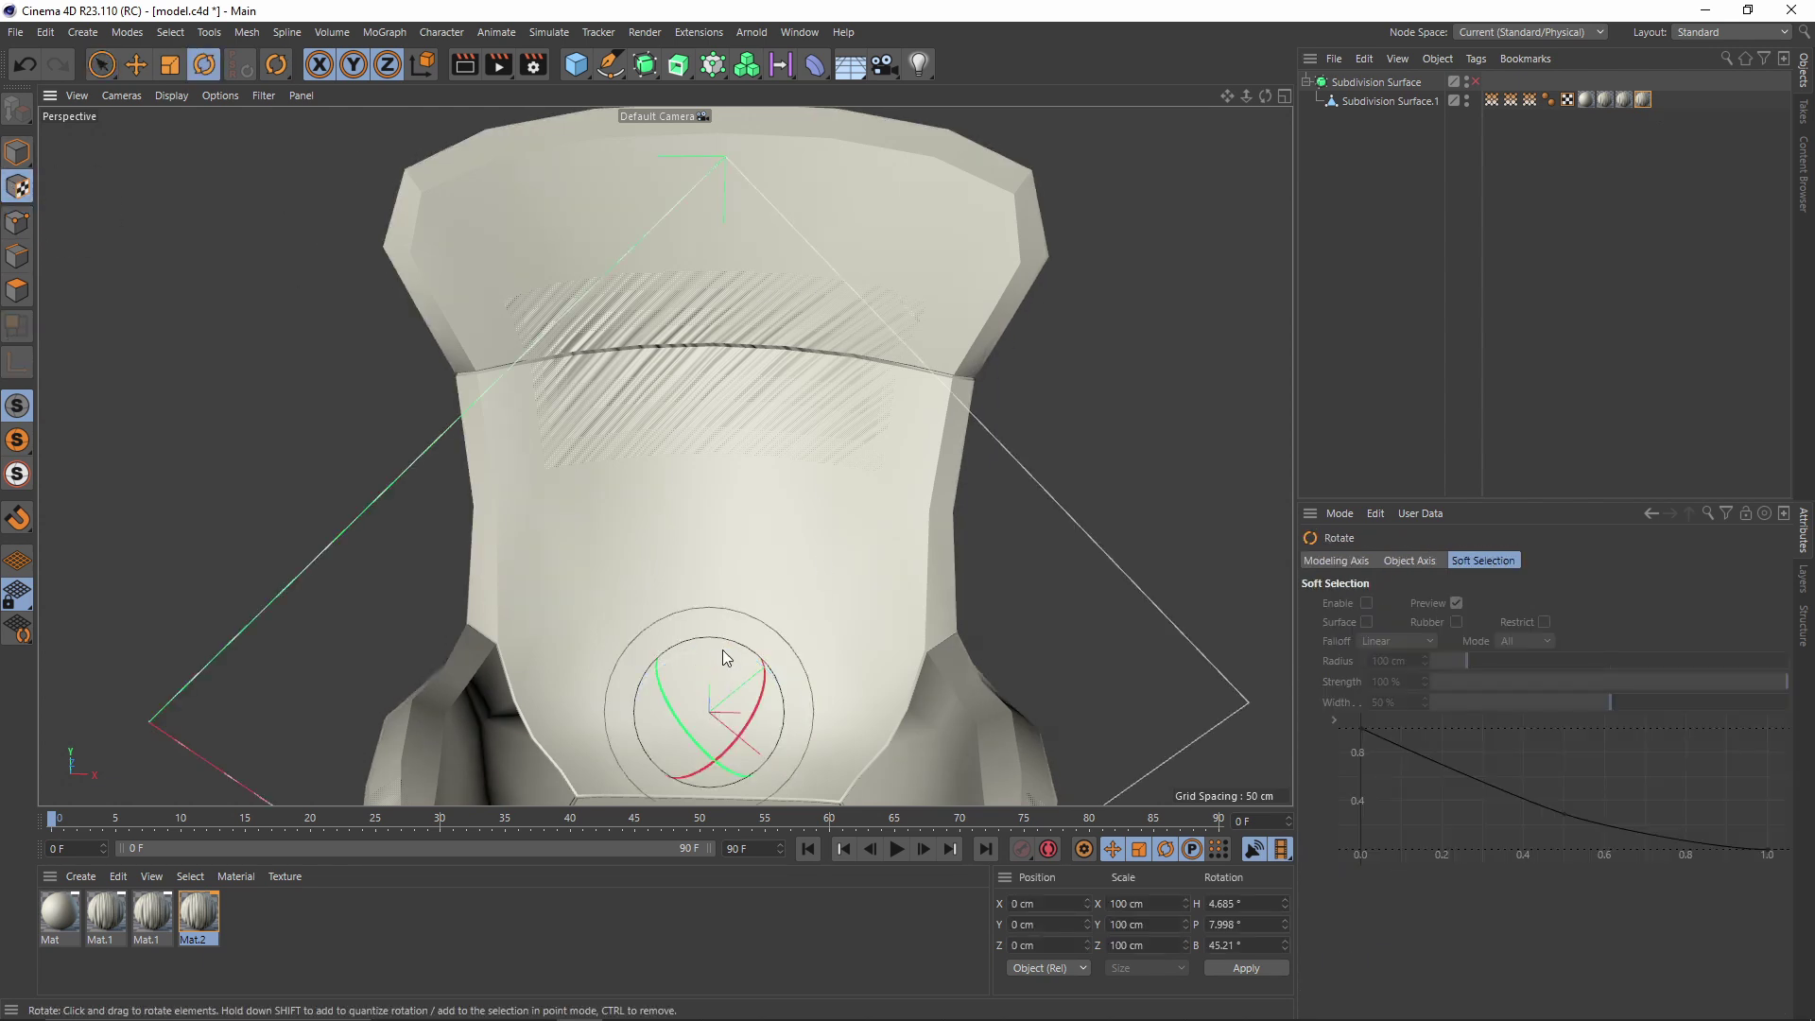
left_click_drag(728, 650, 701, 560)
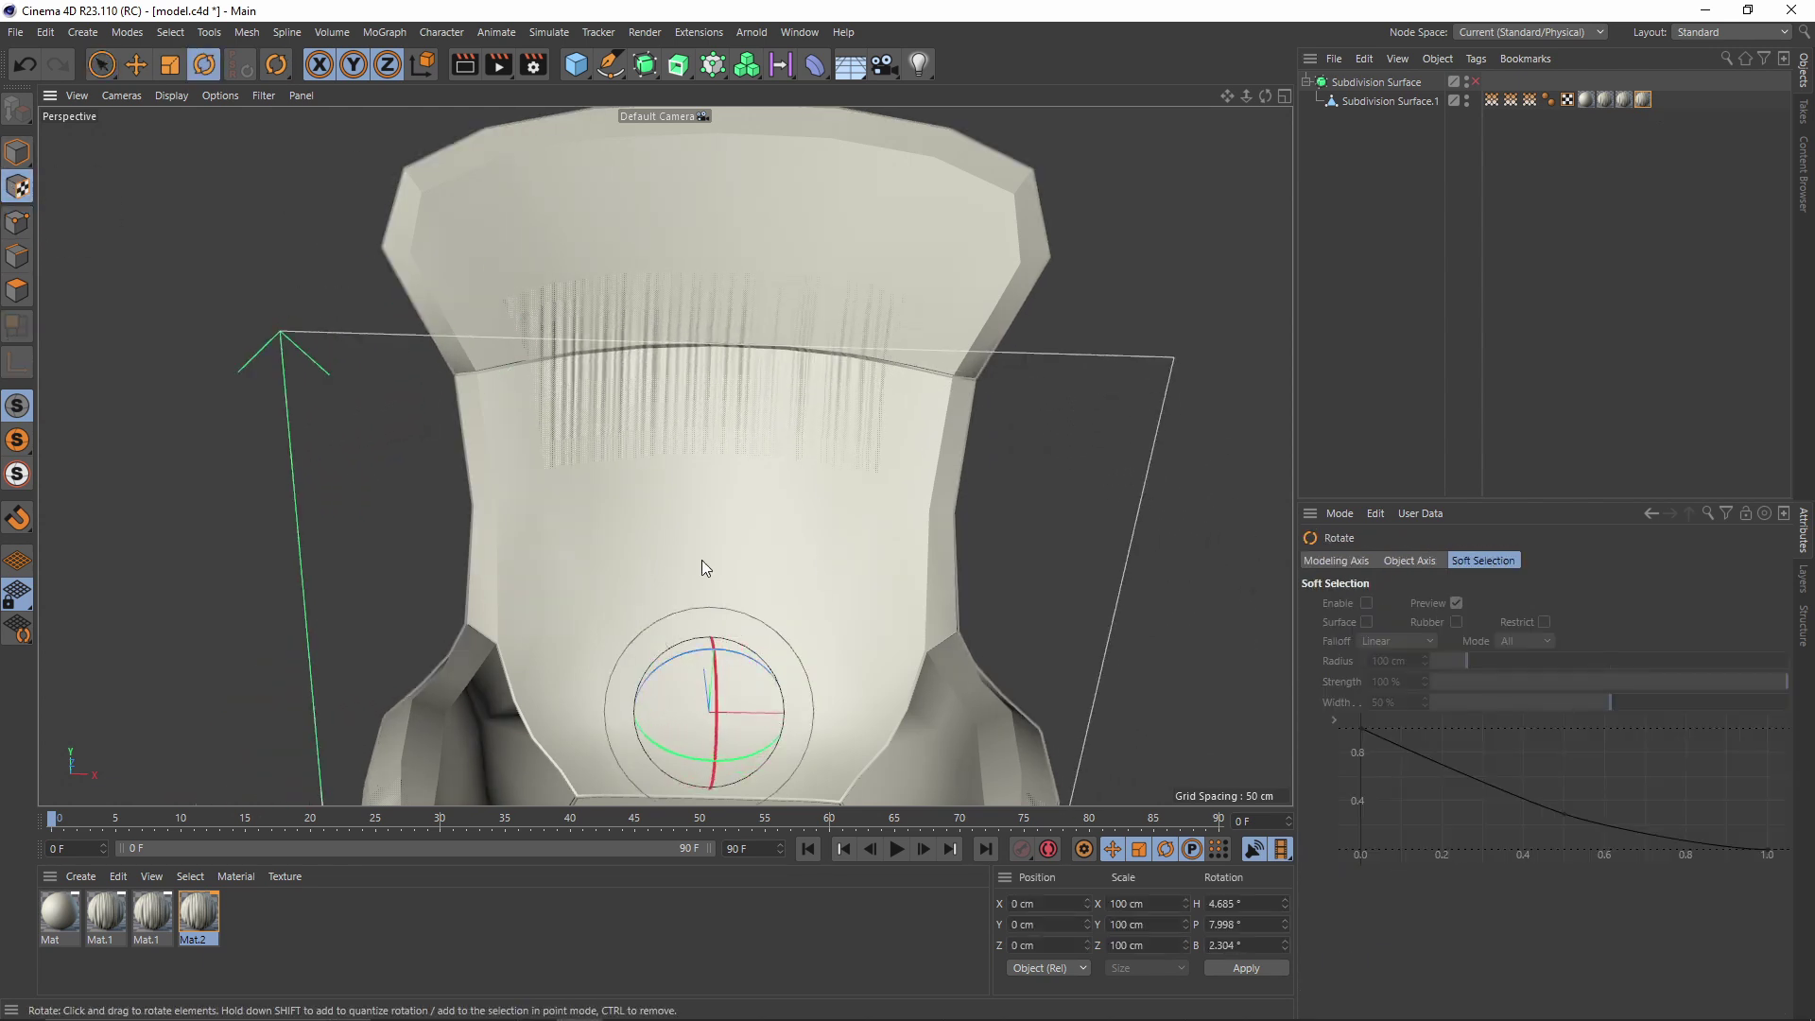
Scale the Mat.2 texture projection up uniformly to about 336 cm on all axes to widen the headrest wrinkles
scroll(703, 520, "down", 3)
key("y")
key("y")
key("t")
left_click_drag(838, 592, 1610, 666)
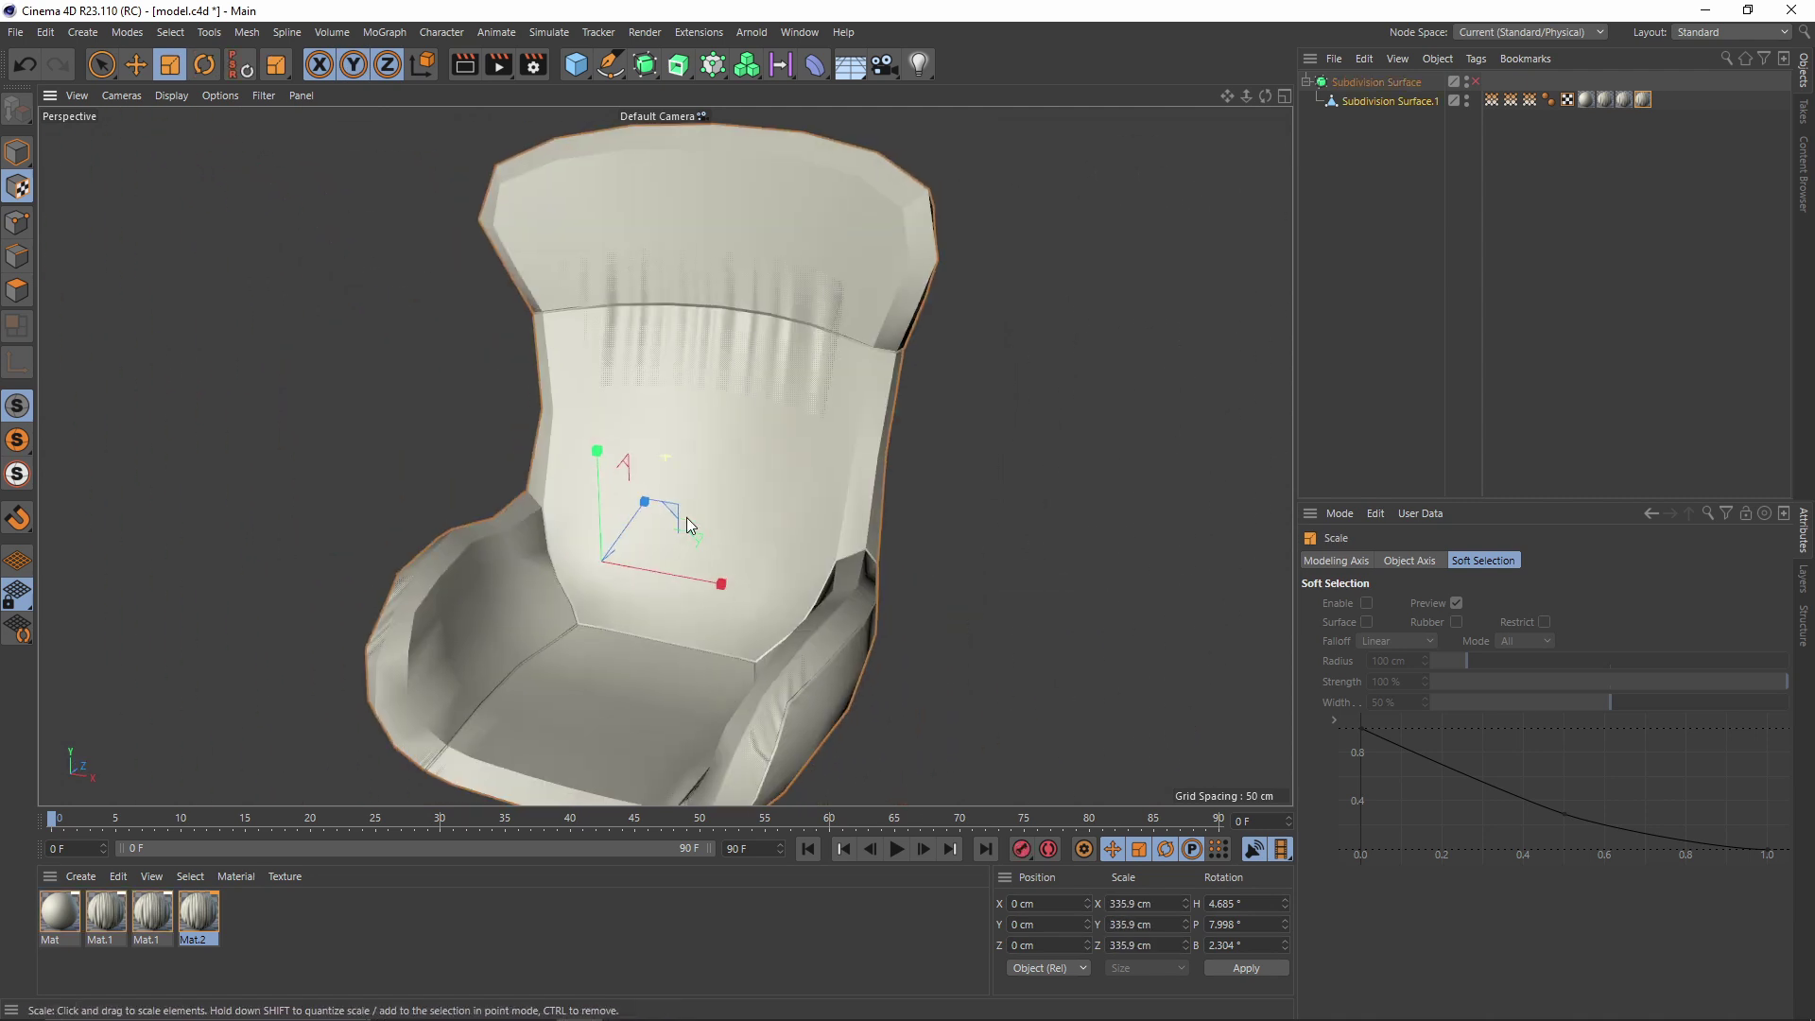
left_click_drag(687, 518, 699, 529, "alt")
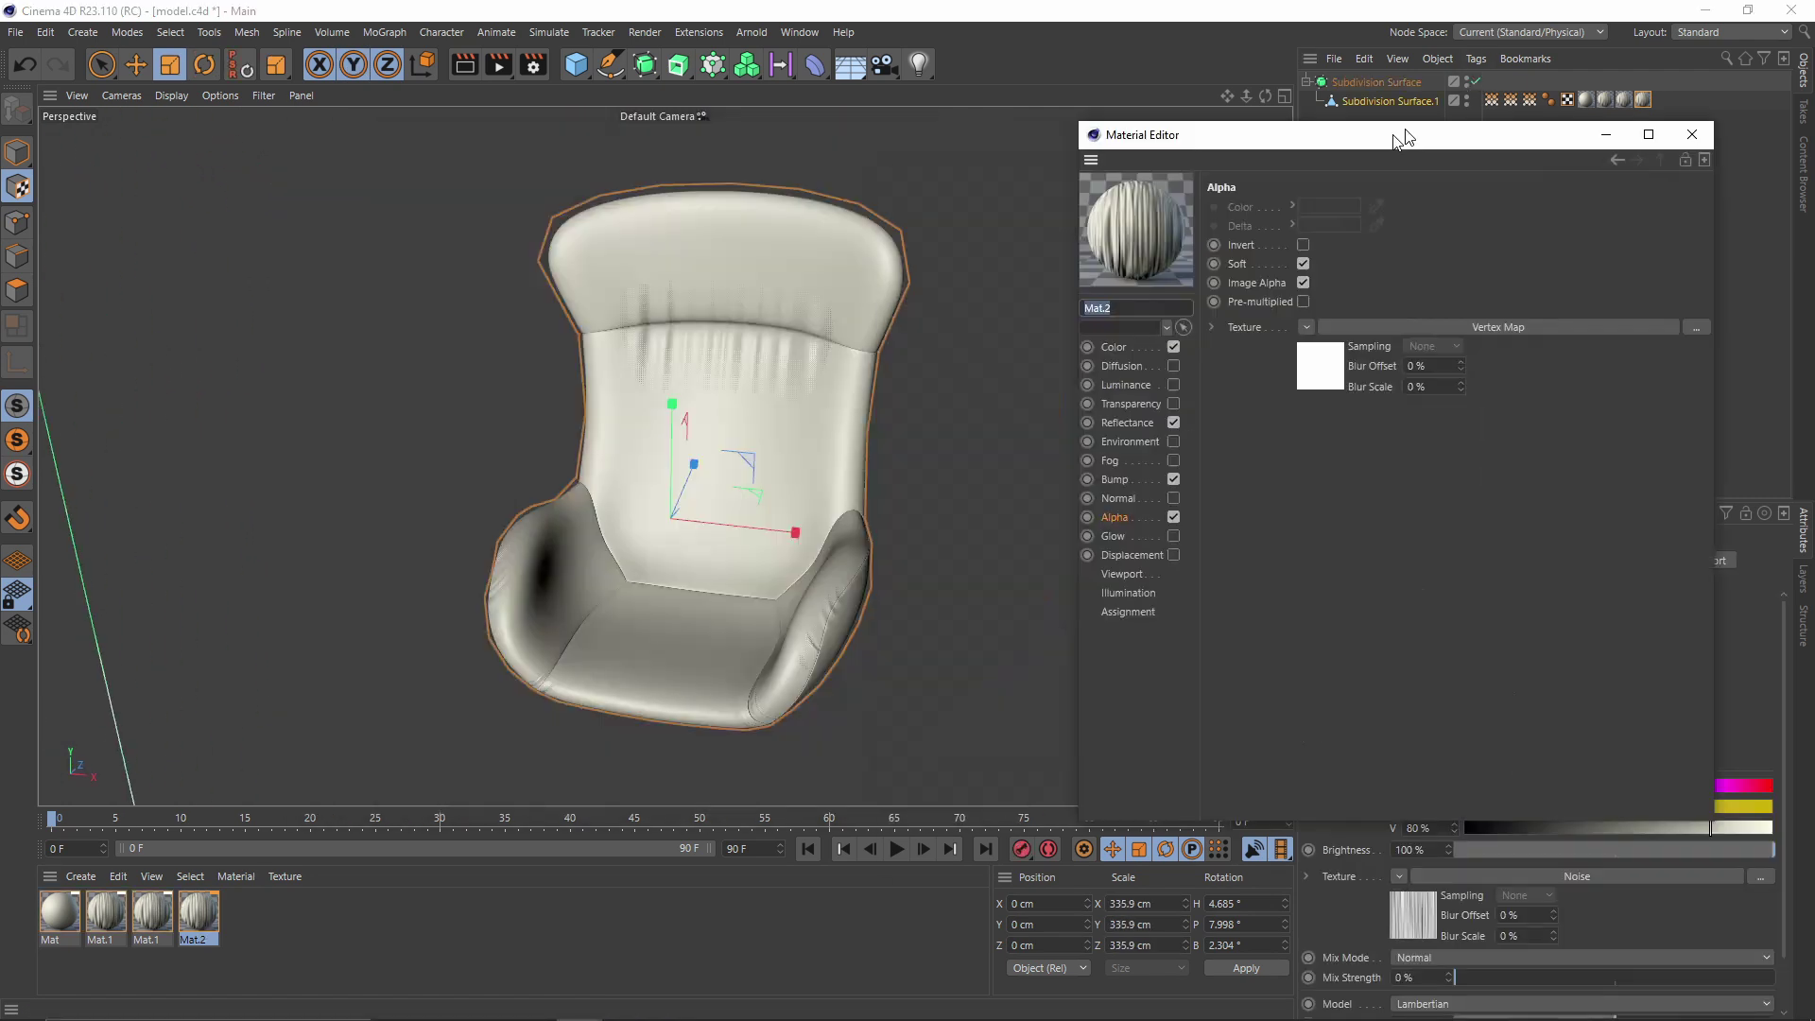
Set the viewport texture preview size to 2048x2048 (16 MB) for Mat.2 and both Mat.1 wrinkle materials
left_click_drag(1403, 138, 1461, 115)
left_click(1182, 551)
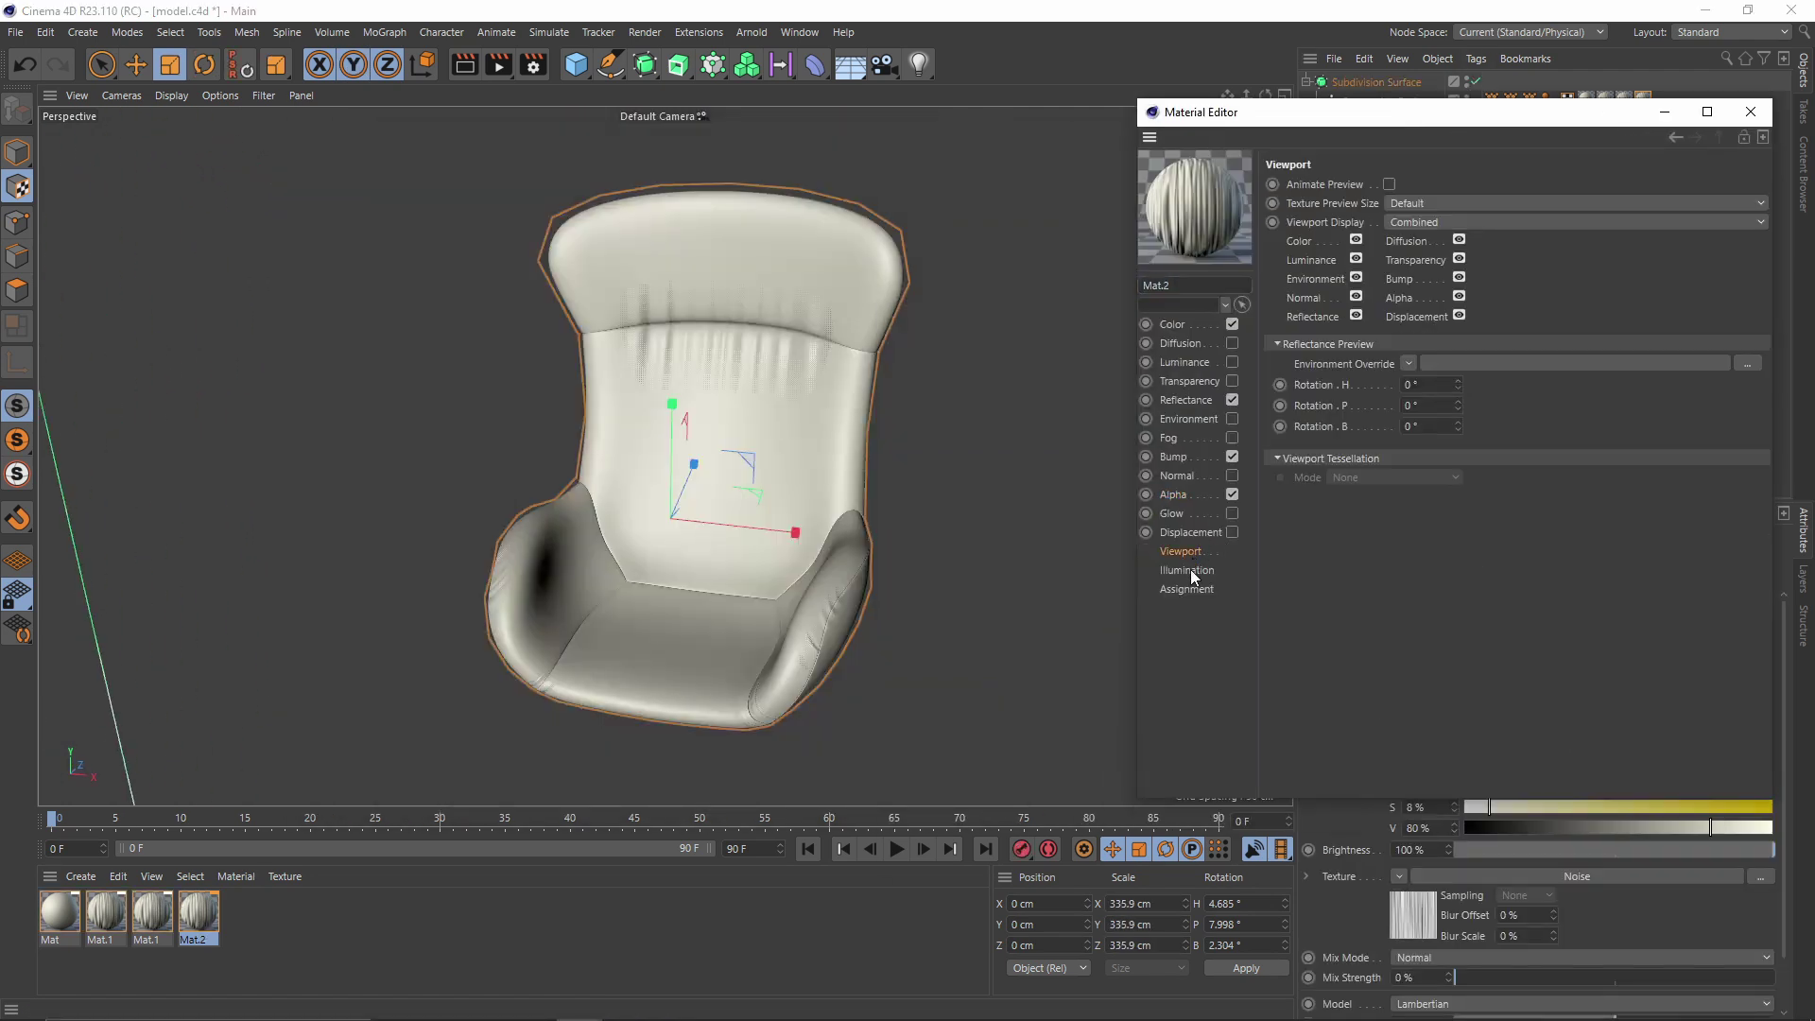
left_click(1409, 204)
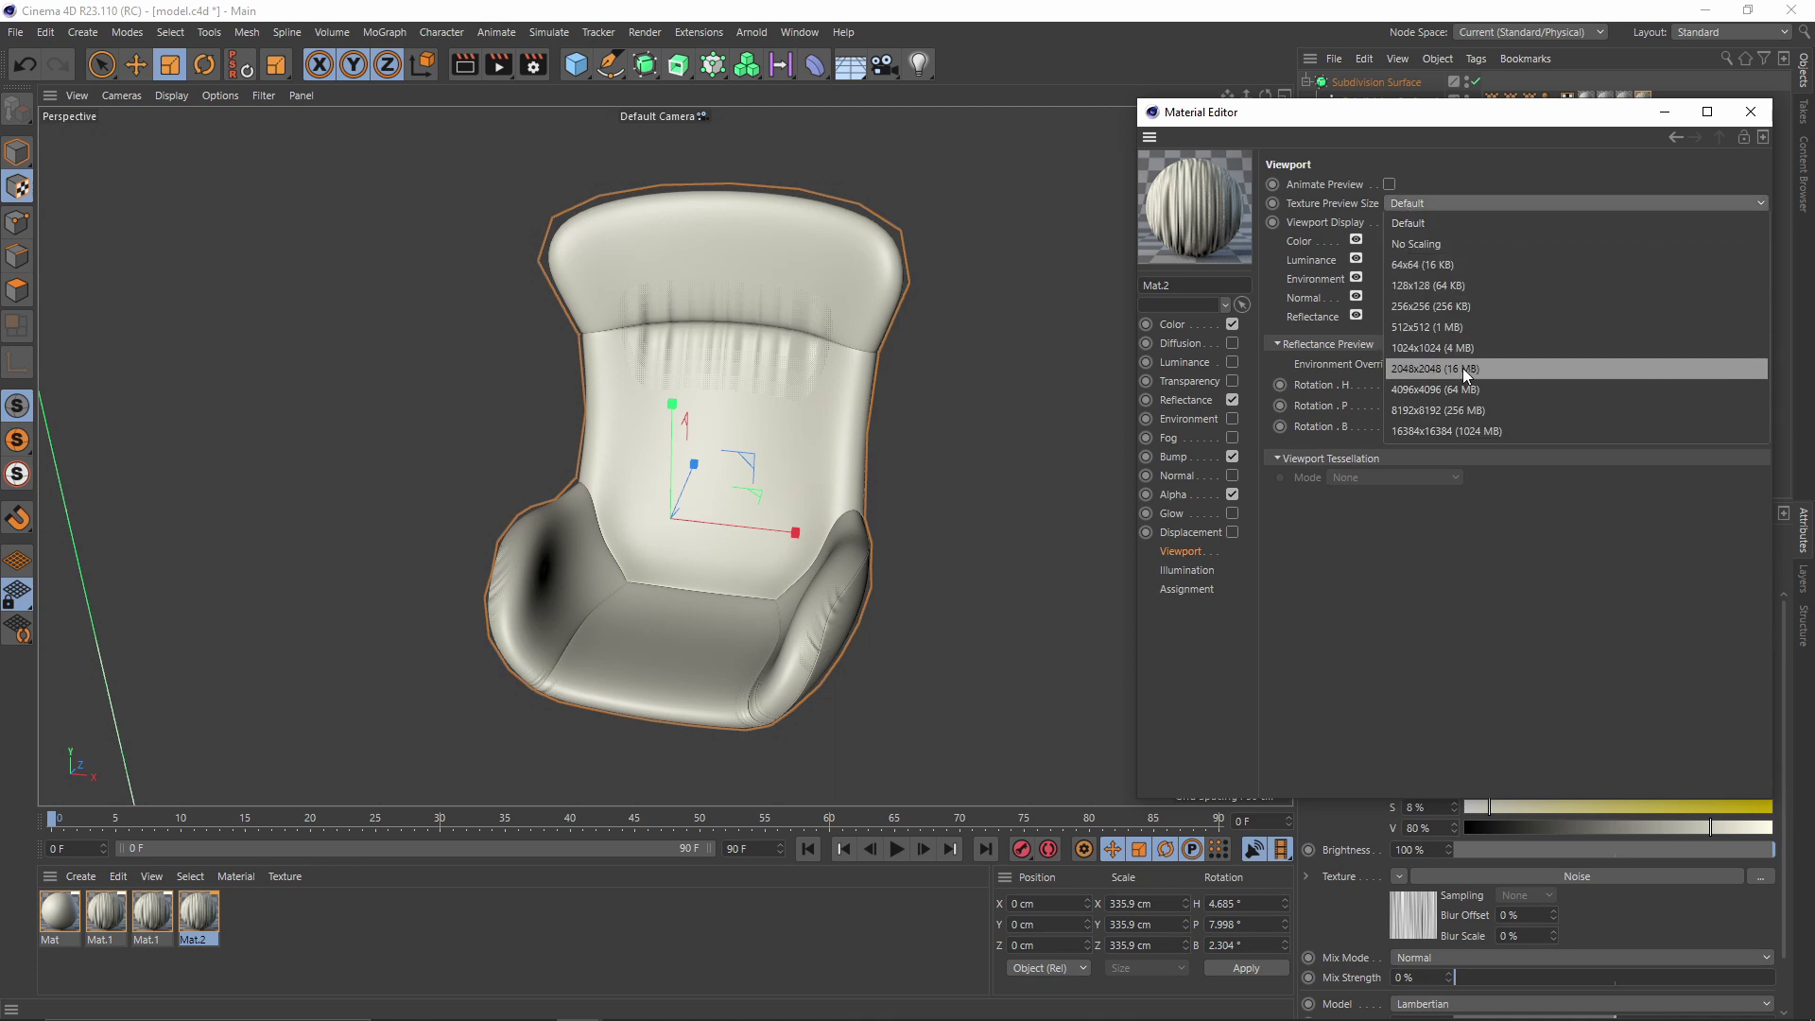
left_click(1462, 367)
left_click(152, 913)
left_click(1423, 204)
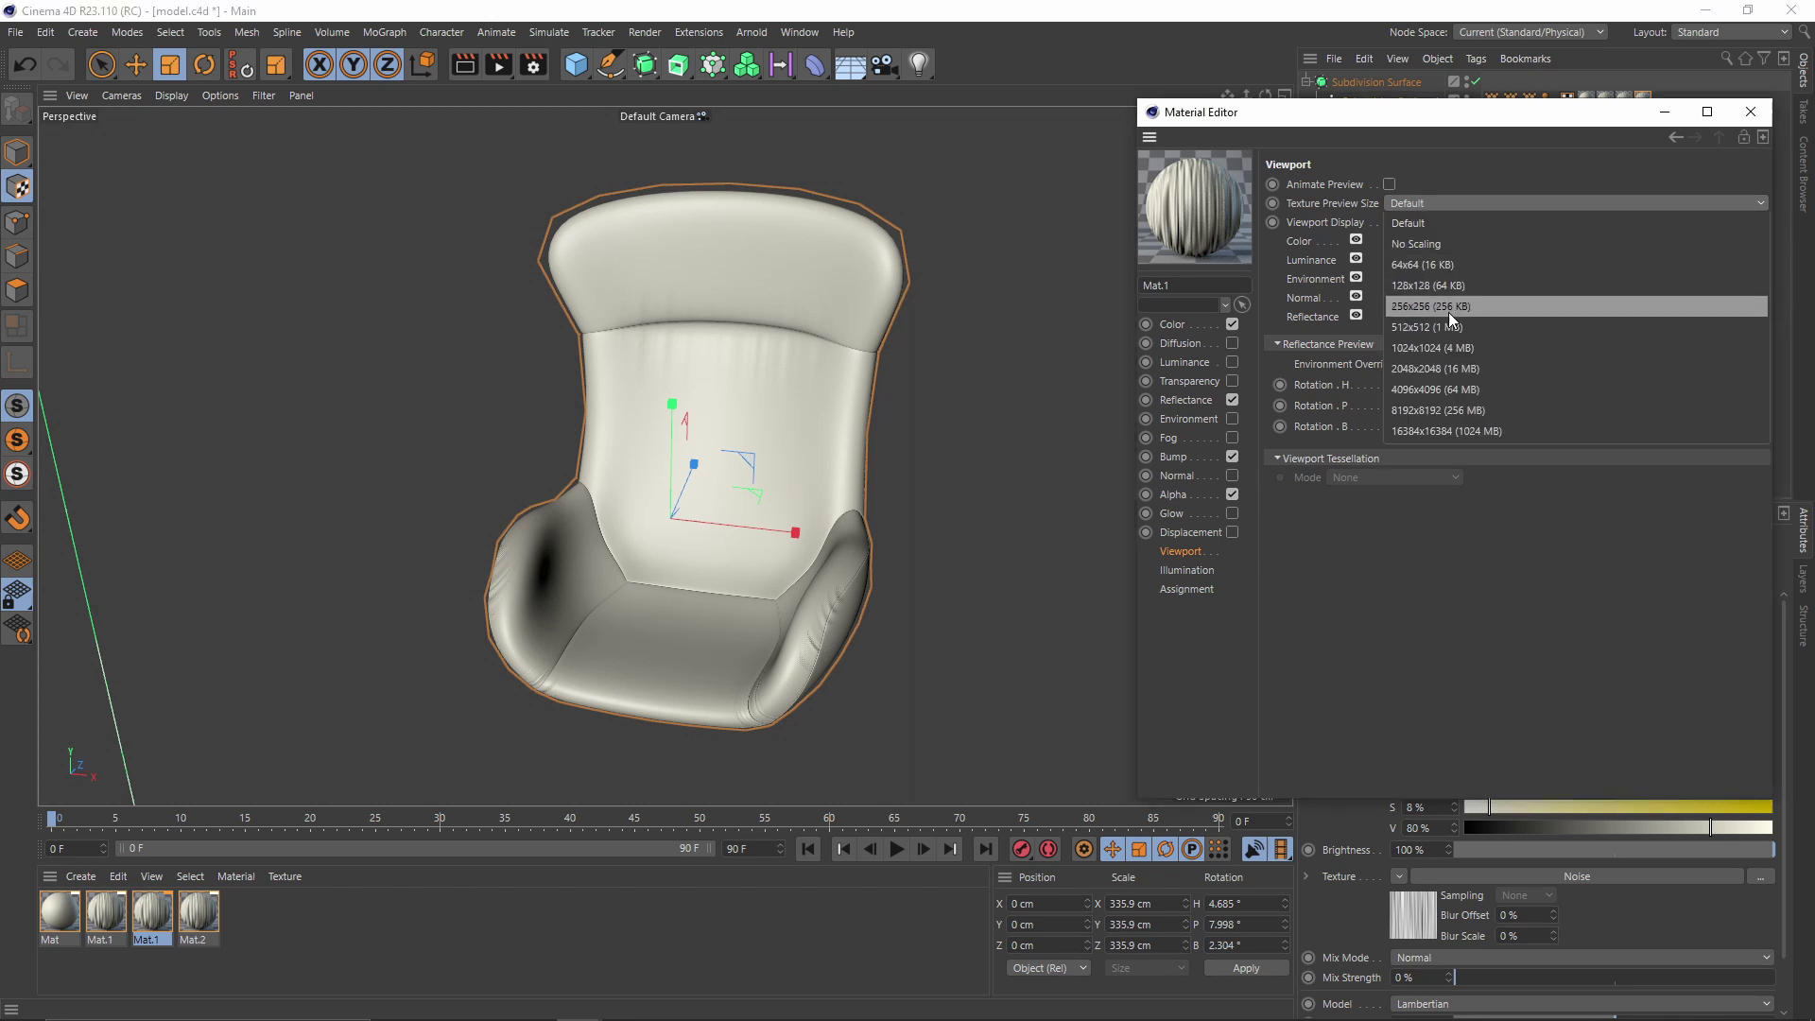
left_click(1464, 370)
left_click(106, 912)
left_click(1522, 203)
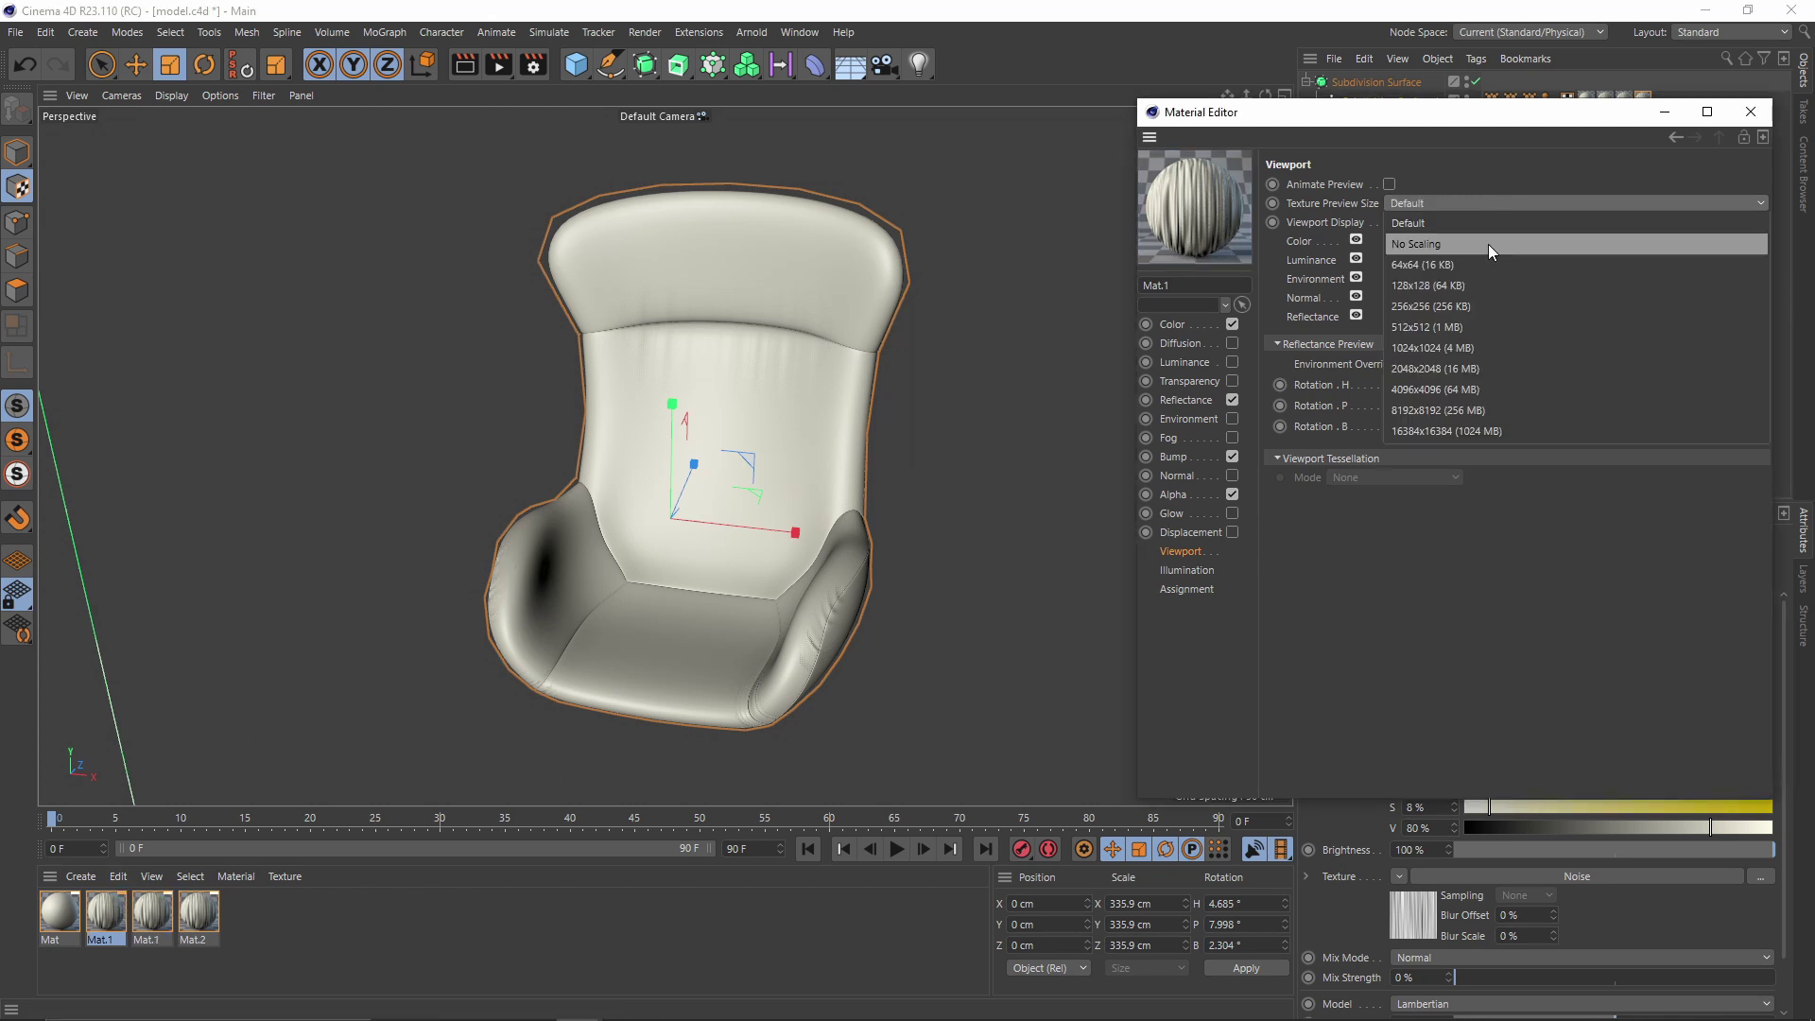
left_click(1437, 361)
Examine the wrinkles on the armrests and headrest seam from several angles, closing the material editor along the way
left_click_drag(808, 587, 719, 591, "alt")
scroll(719, 592, "up", 5)
middle_click_drag(719, 592, 756, 525, "alt")
left_click_drag(746, 539, 577, 496, "alt")
middle_click_drag(974, 516, 701, 529, "alt")
left_click_drag(701, 529, 741, 535, "alt")
scroll(730, 576, "down", 4)
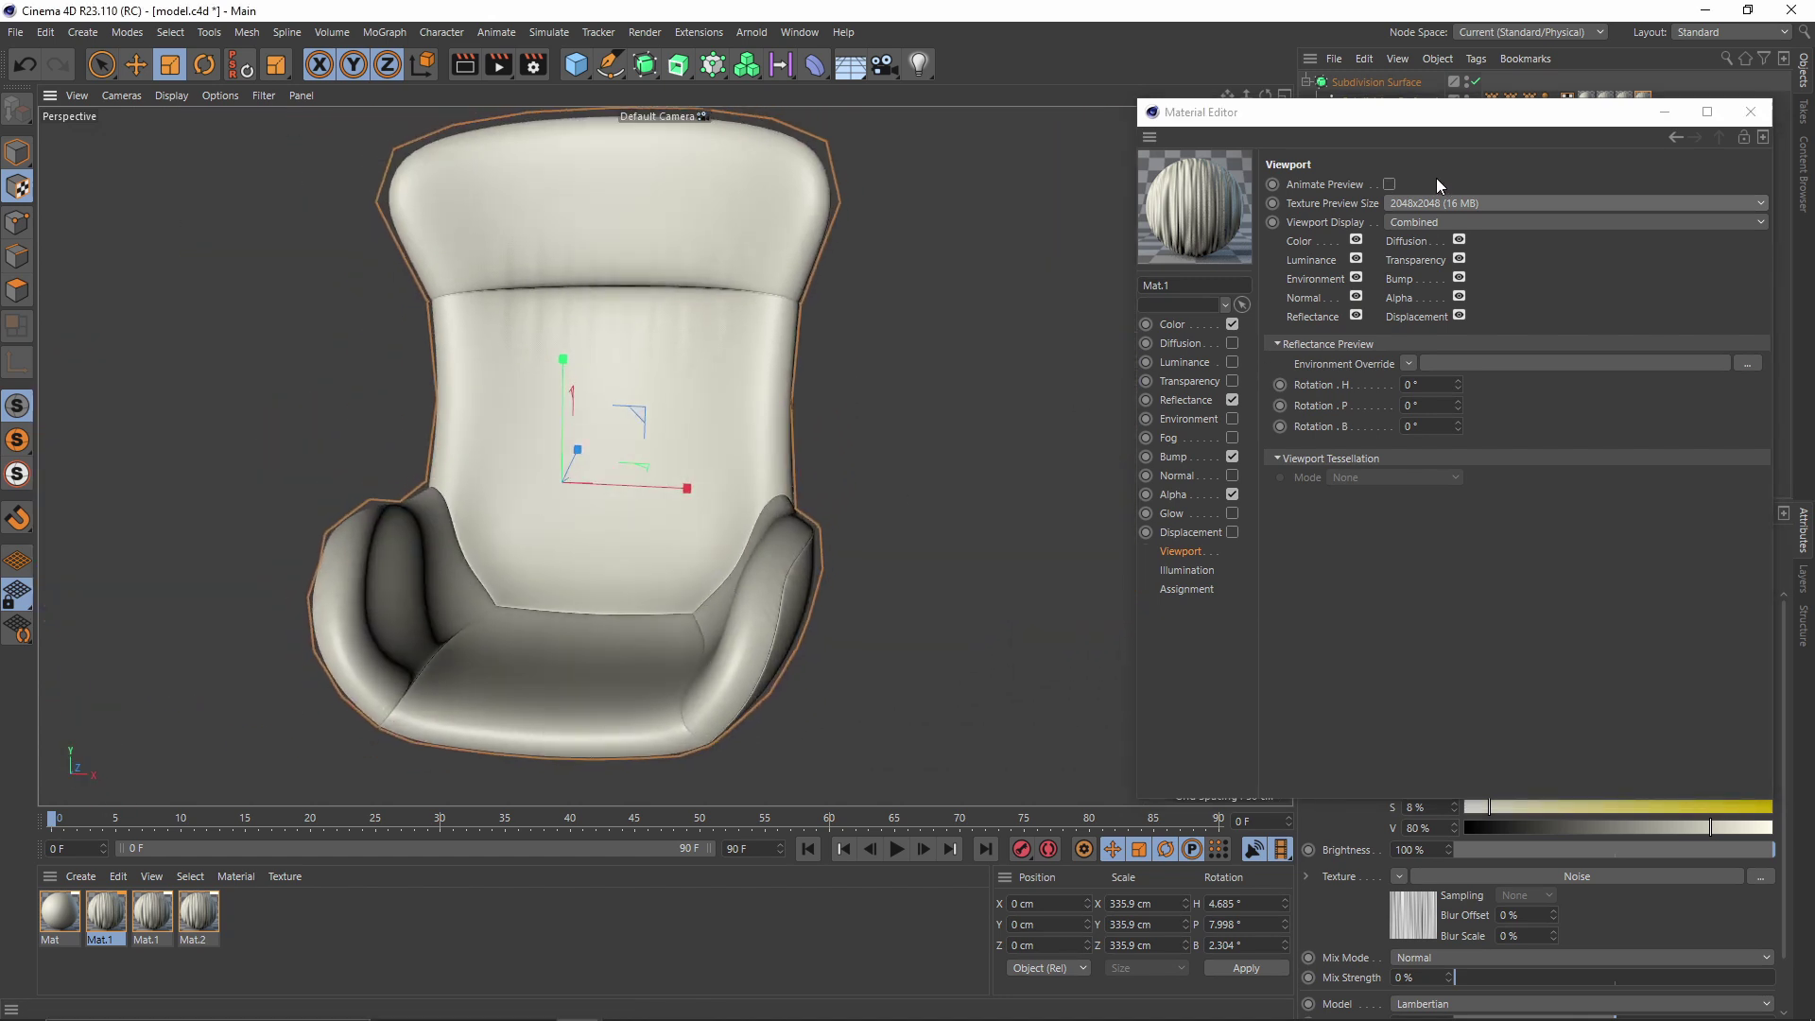
left_click(1750, 112)
scroll(755, 301, "up", 3)
left_click_drag(755, 300, 804, 371, "alt")
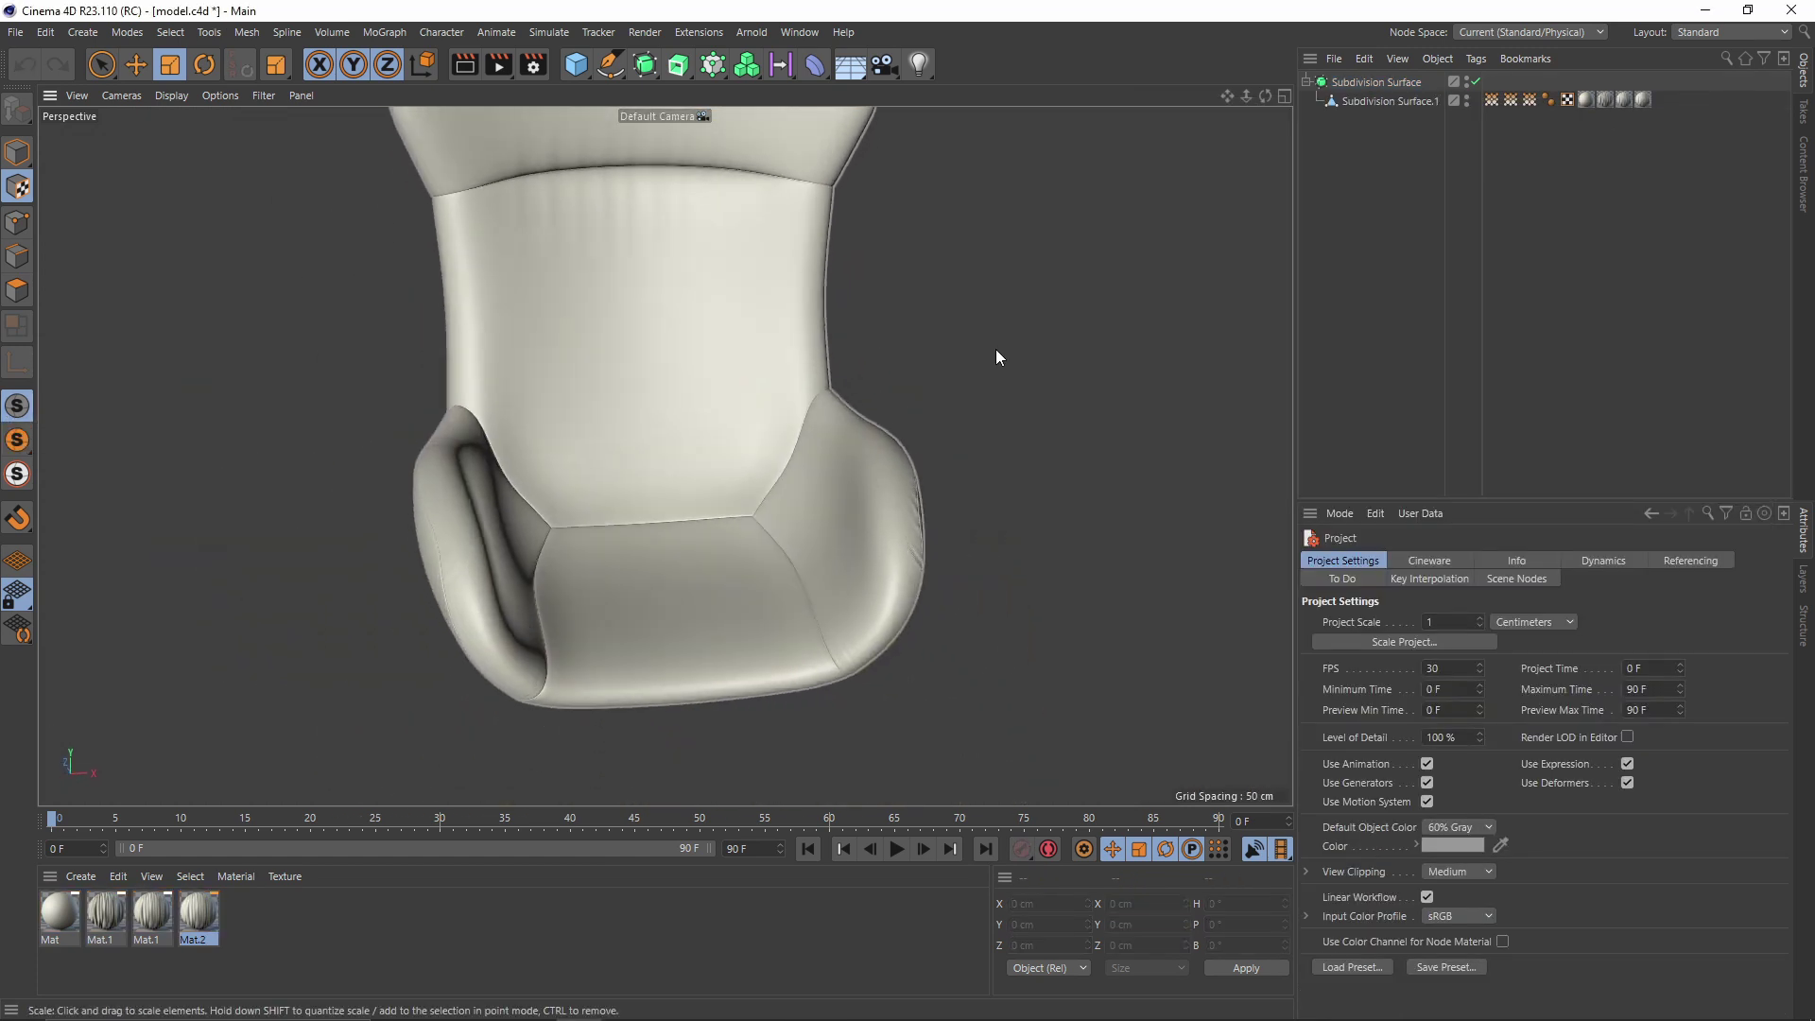
Add a cube about 114 × 27 × 103 cm and place it on the chair's seat as a cushion
left_click(19, 153)
left_click(584, 64)
scroll(656, 343, "down", 3)
left_click_drag(669, 201, 694, 366)
key("t")
left_click_drag(872, 400, 716, 403)
key("e")
left_click_drag(716, 403, 662, 395, "alt")
left_click_drag(706, 407, 706, 453)
left_click_drag(708, 475, 726, 525, "alt")
left_click_drag(680, 473, 705, 364)
Move the cushion cube inside the Subdivision Surface and group it with the chair mesh under a null
left_click_drag(1329, 87, 1373, 111)
left_click(1353, 119, "ctrl")
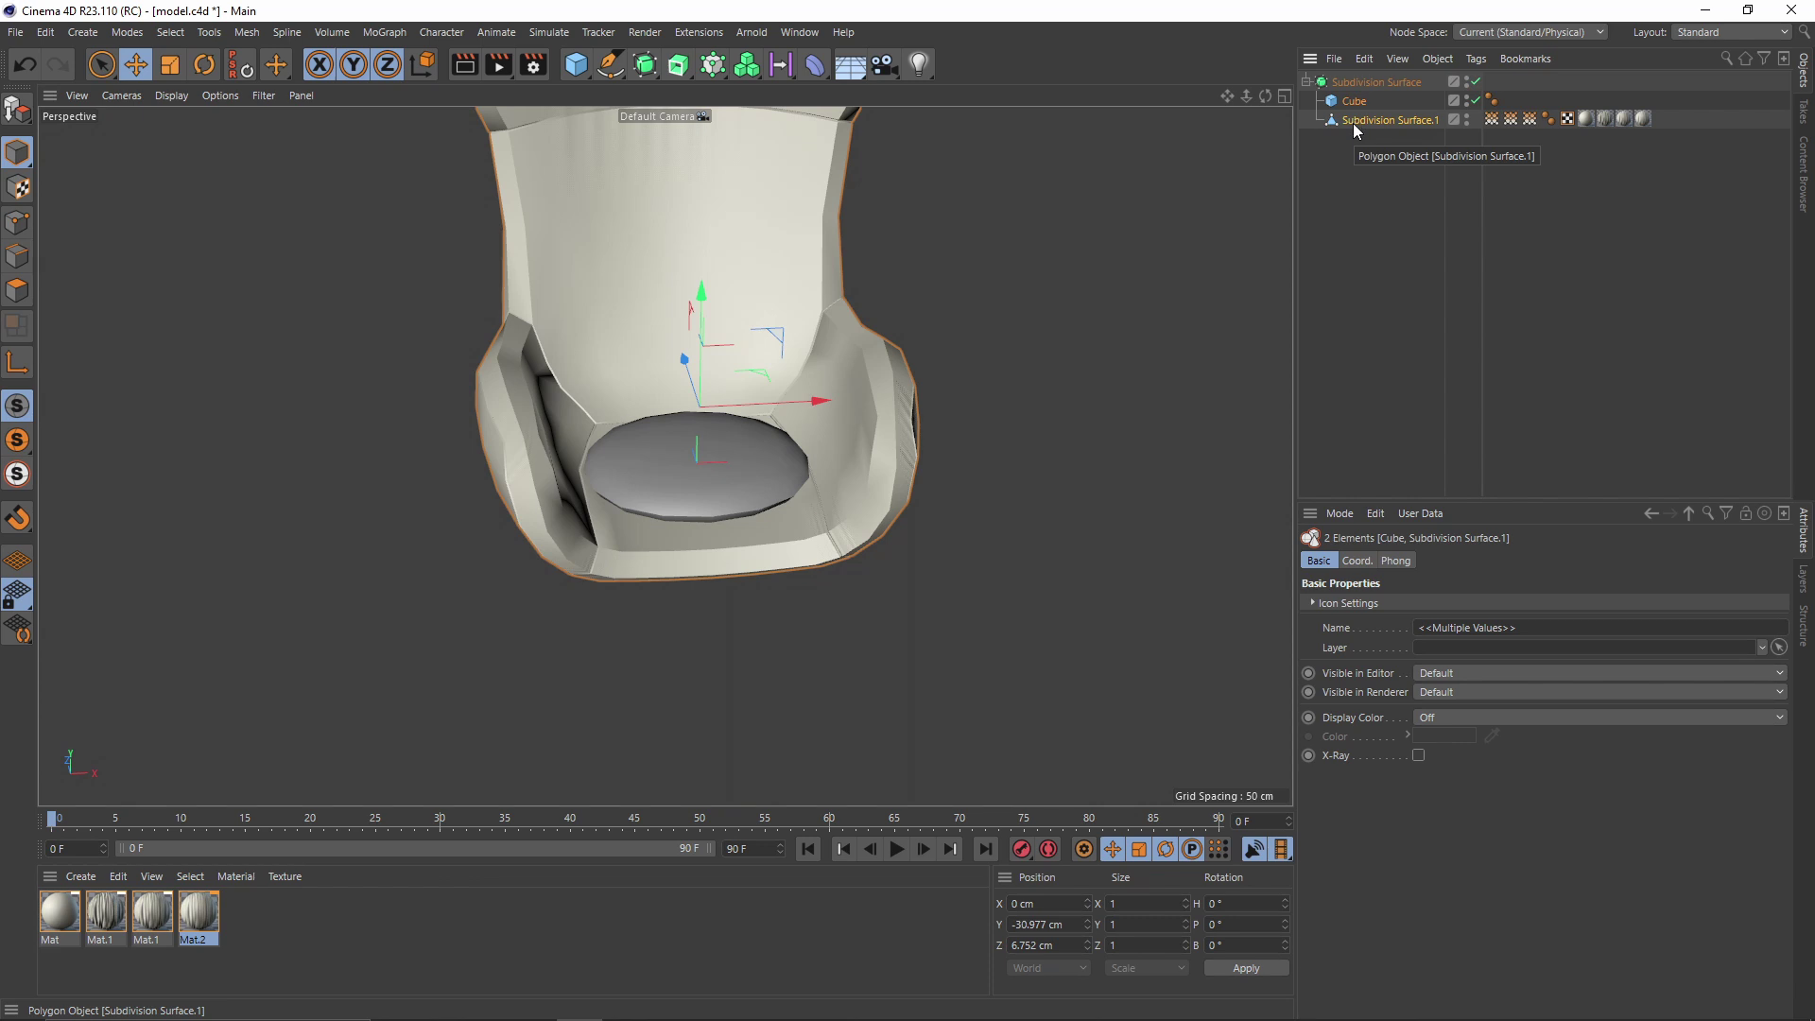
key("alt+g")
left_click(1317, 100)
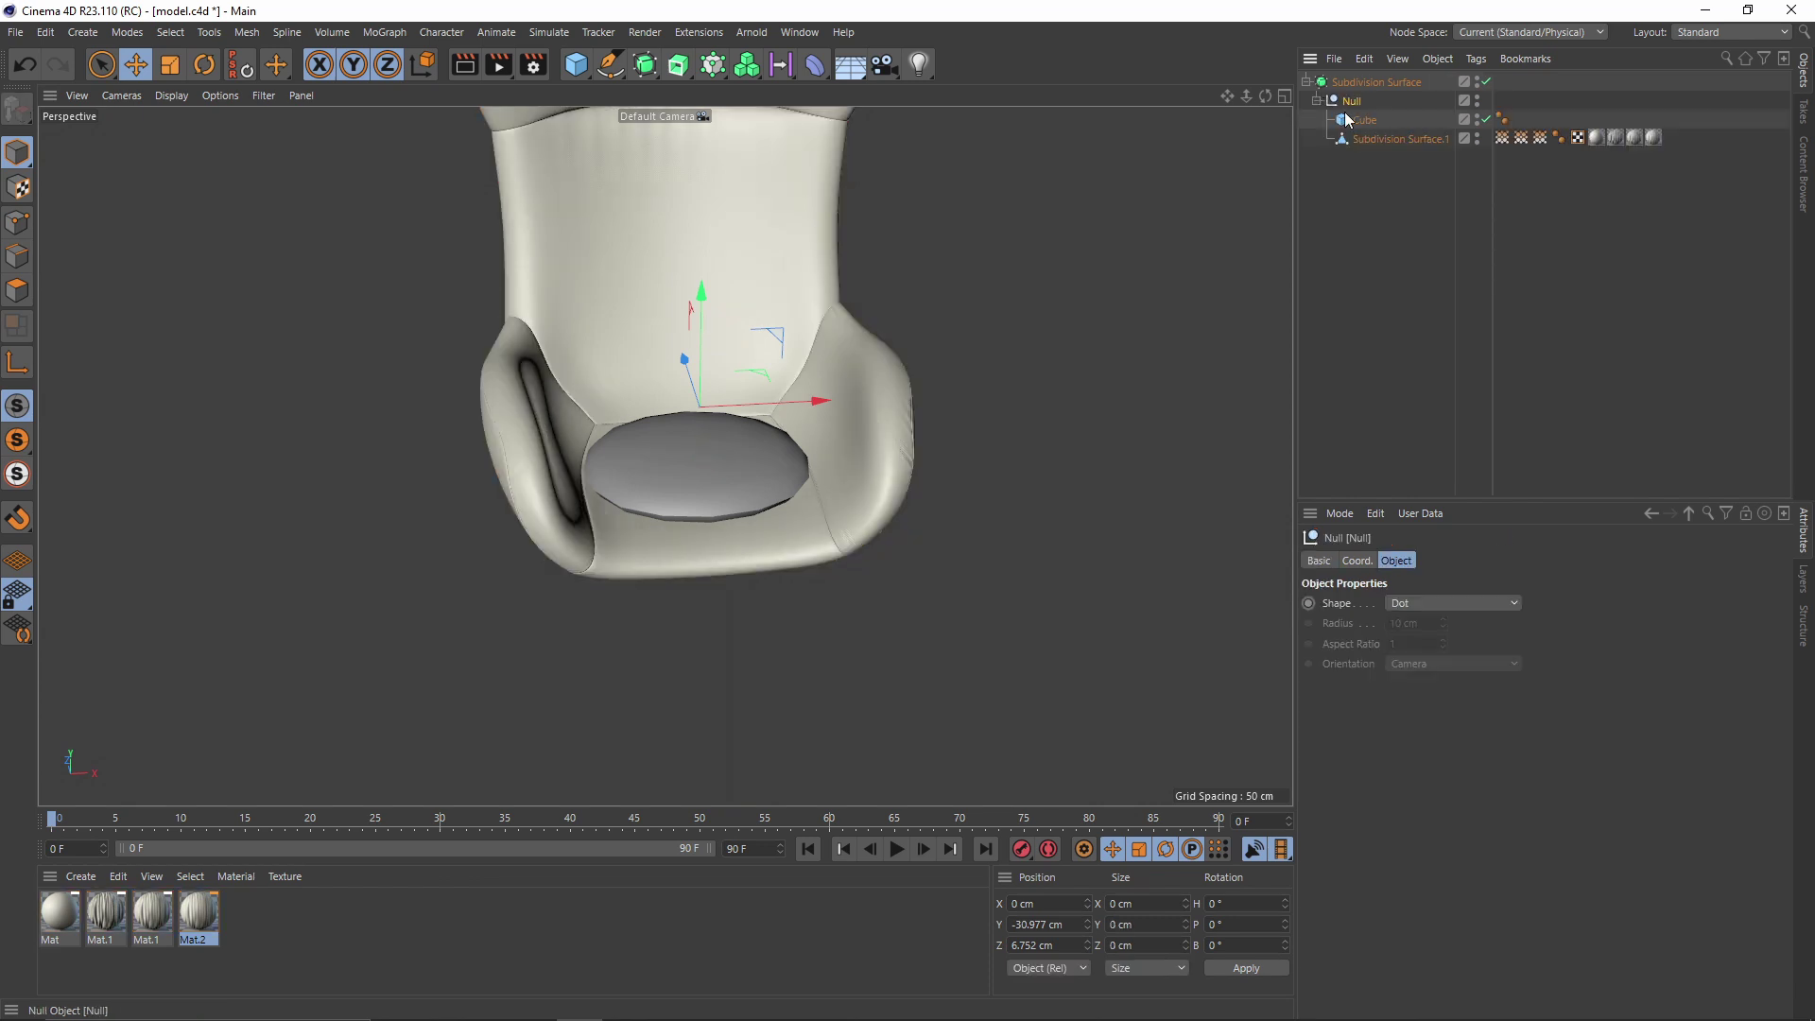
Set the cushion cube's segments to 2 in X and 2 in Z
left_click(1353, 121)
left_click_drag(815, 367, 817, 413, "alt")
middle_click_drag(817, 412, 873, 429, "alt")
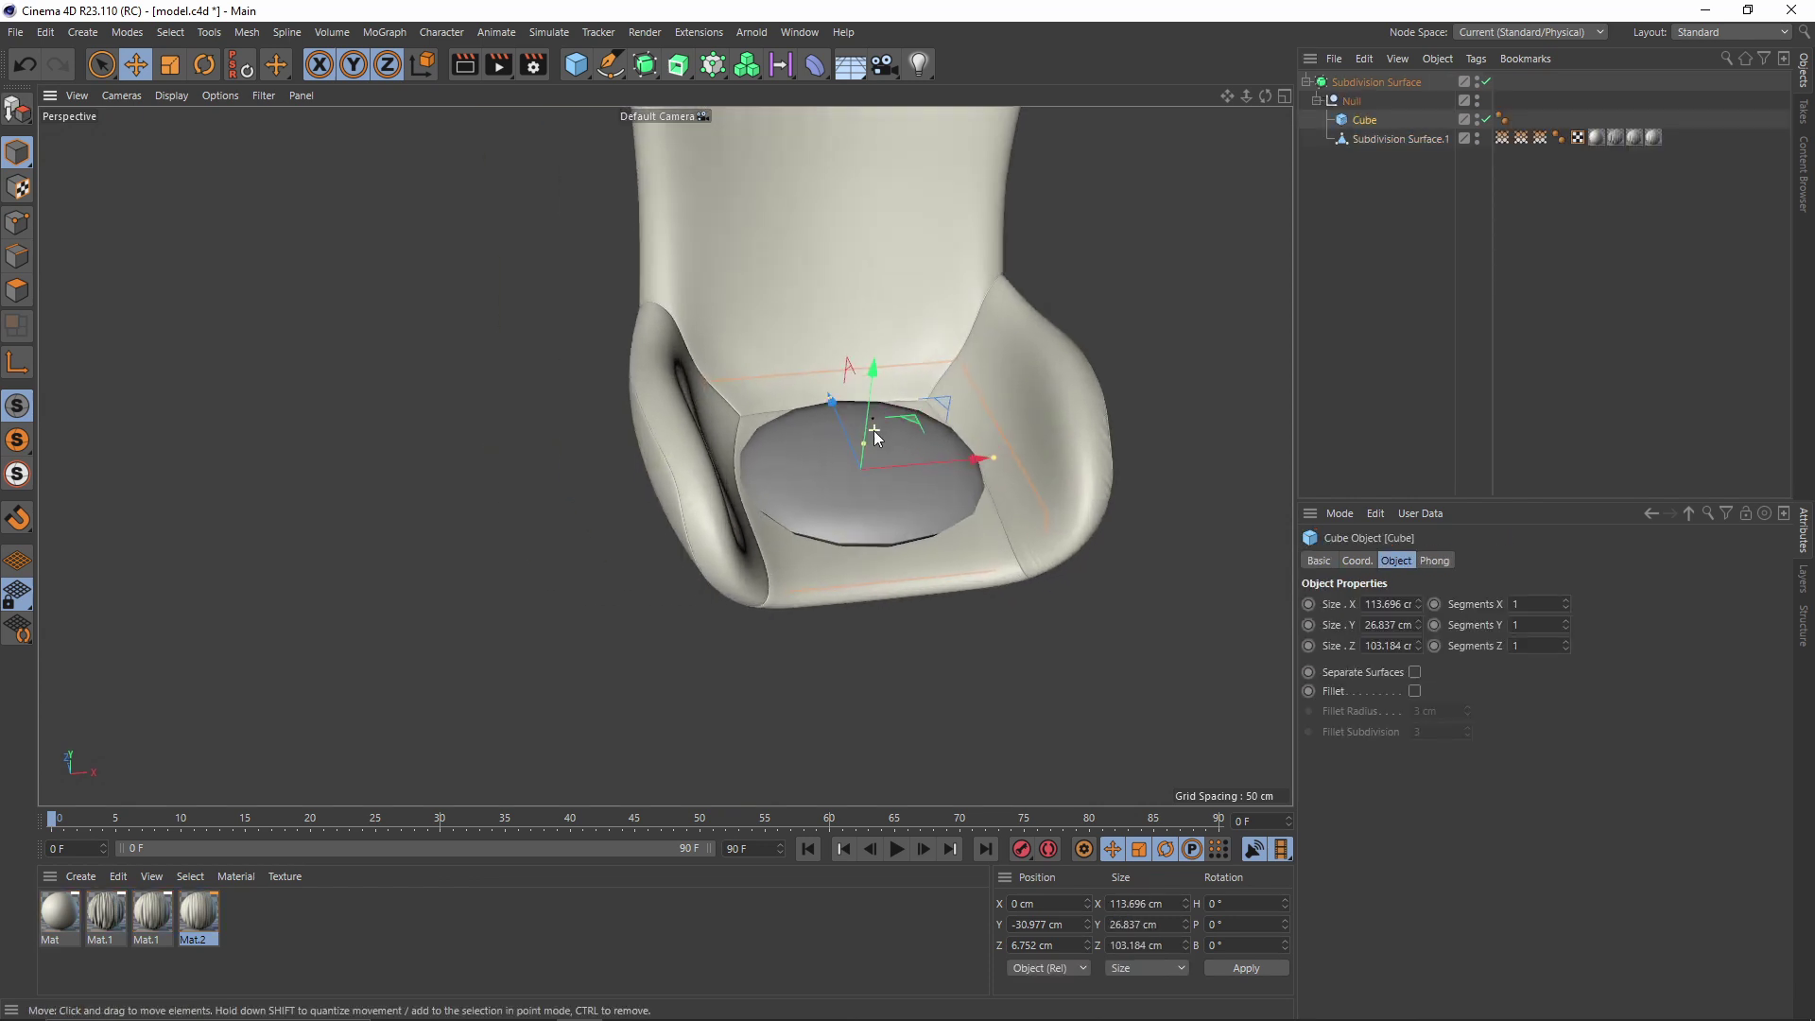
left_click(1567, 601)
left_click(1567, 642)
Enlarge the cushion cube to about 117 cm in X and 122 cm in Z to fill the seat
left_click_drag(883, 577, 847, 518, "alt")
middle_click_drag(847, 518, 914, 438, "alt")
left_click_drag(913, 439, 910, 492, "alt")
right_click_drag(910, 492, 932, 379, "alt")
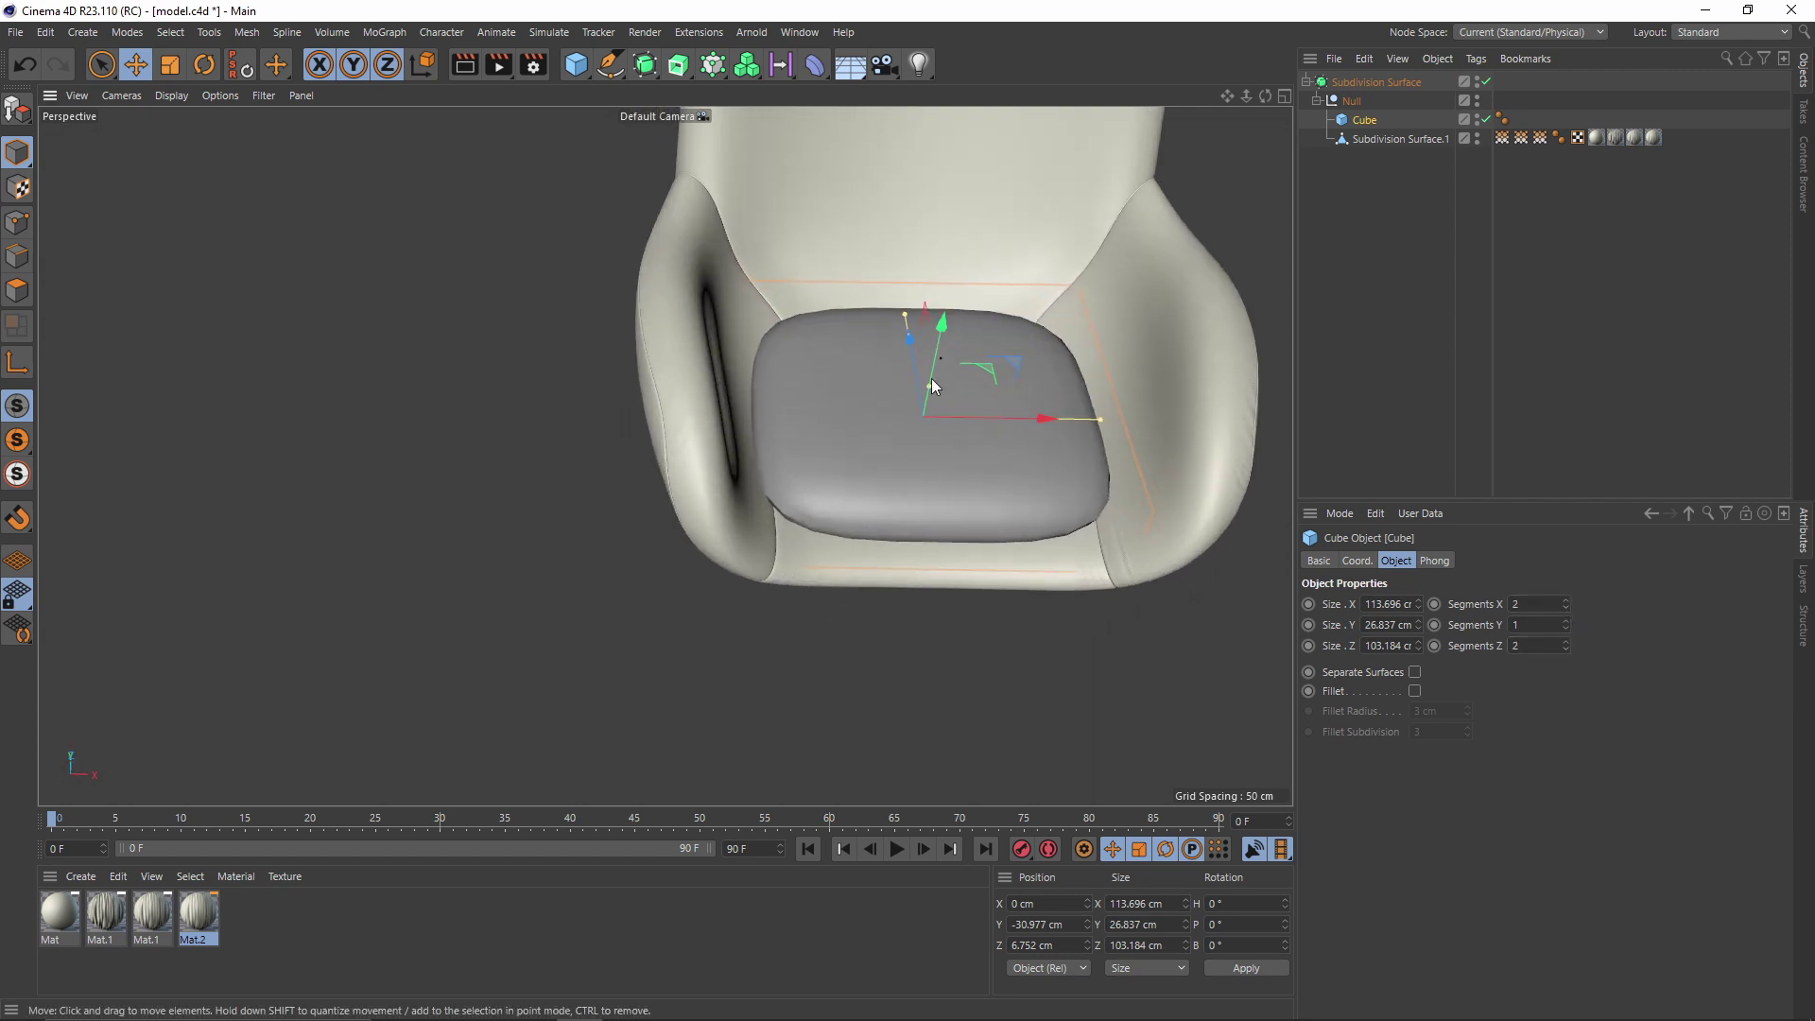
left_click_drag(905, 314, 756, 304)
left_click_drag(956, 450, 665, 530, "alt")
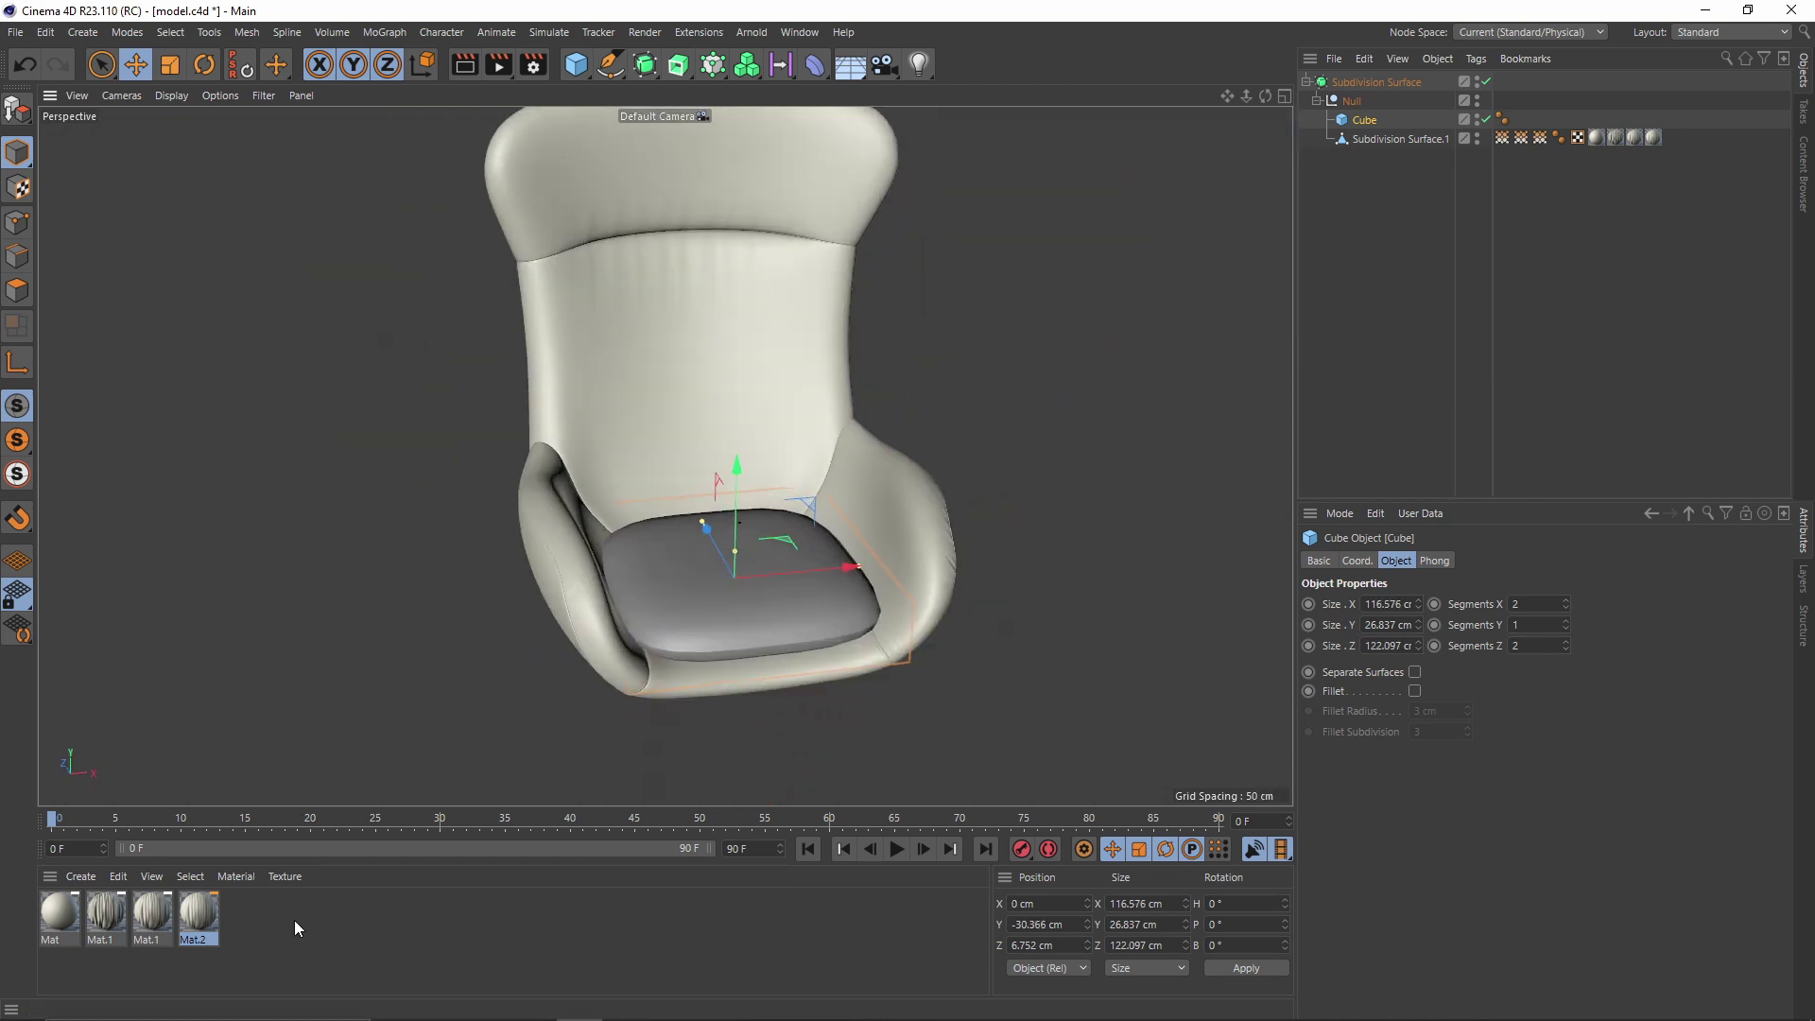
Apply the plain Mat material to the seat cushion
left_click_drag(54, 907, 666, 594)
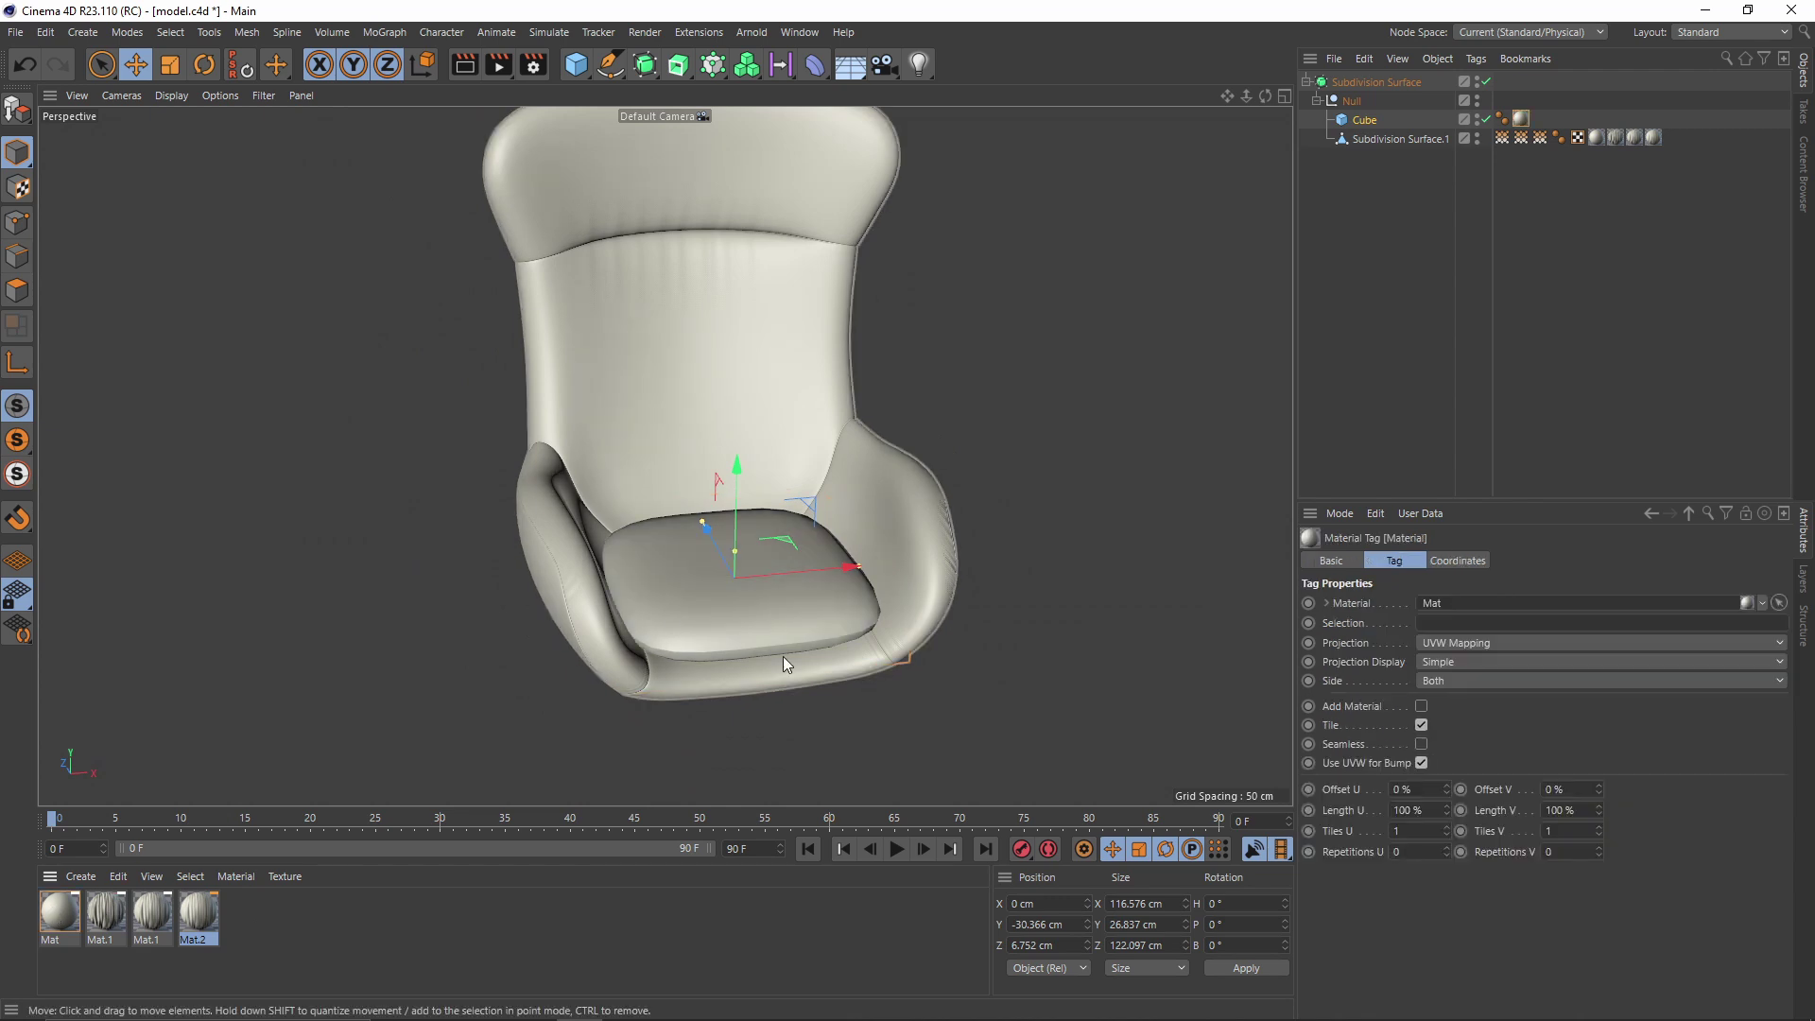
left_click(1121, 434)
left_click_drag(876, 563, 847, 493, "alt")
Draw a Linear spline for a bent leg below the seat in the front view, about 80 cm wide and 115 cm high
middle_click(848, 492)
middle_click(924, 622)
scroll(730, 530, "up", 2)
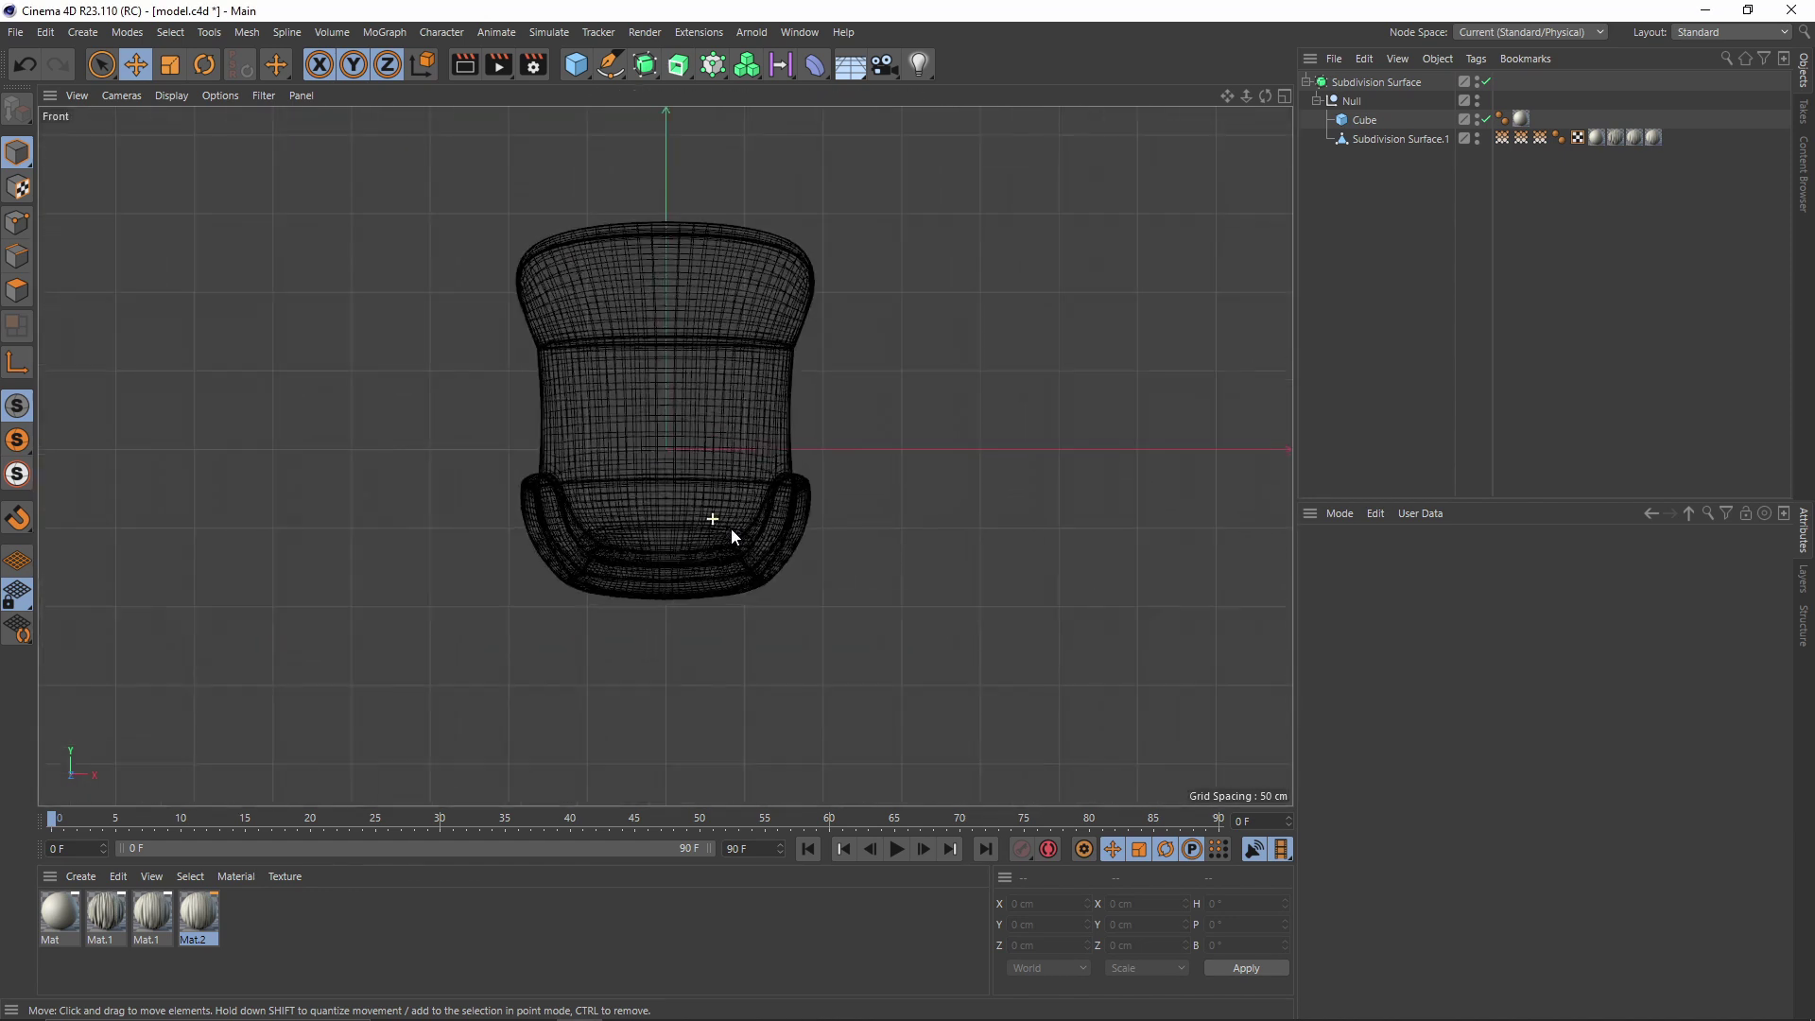
left_click(610, 64)
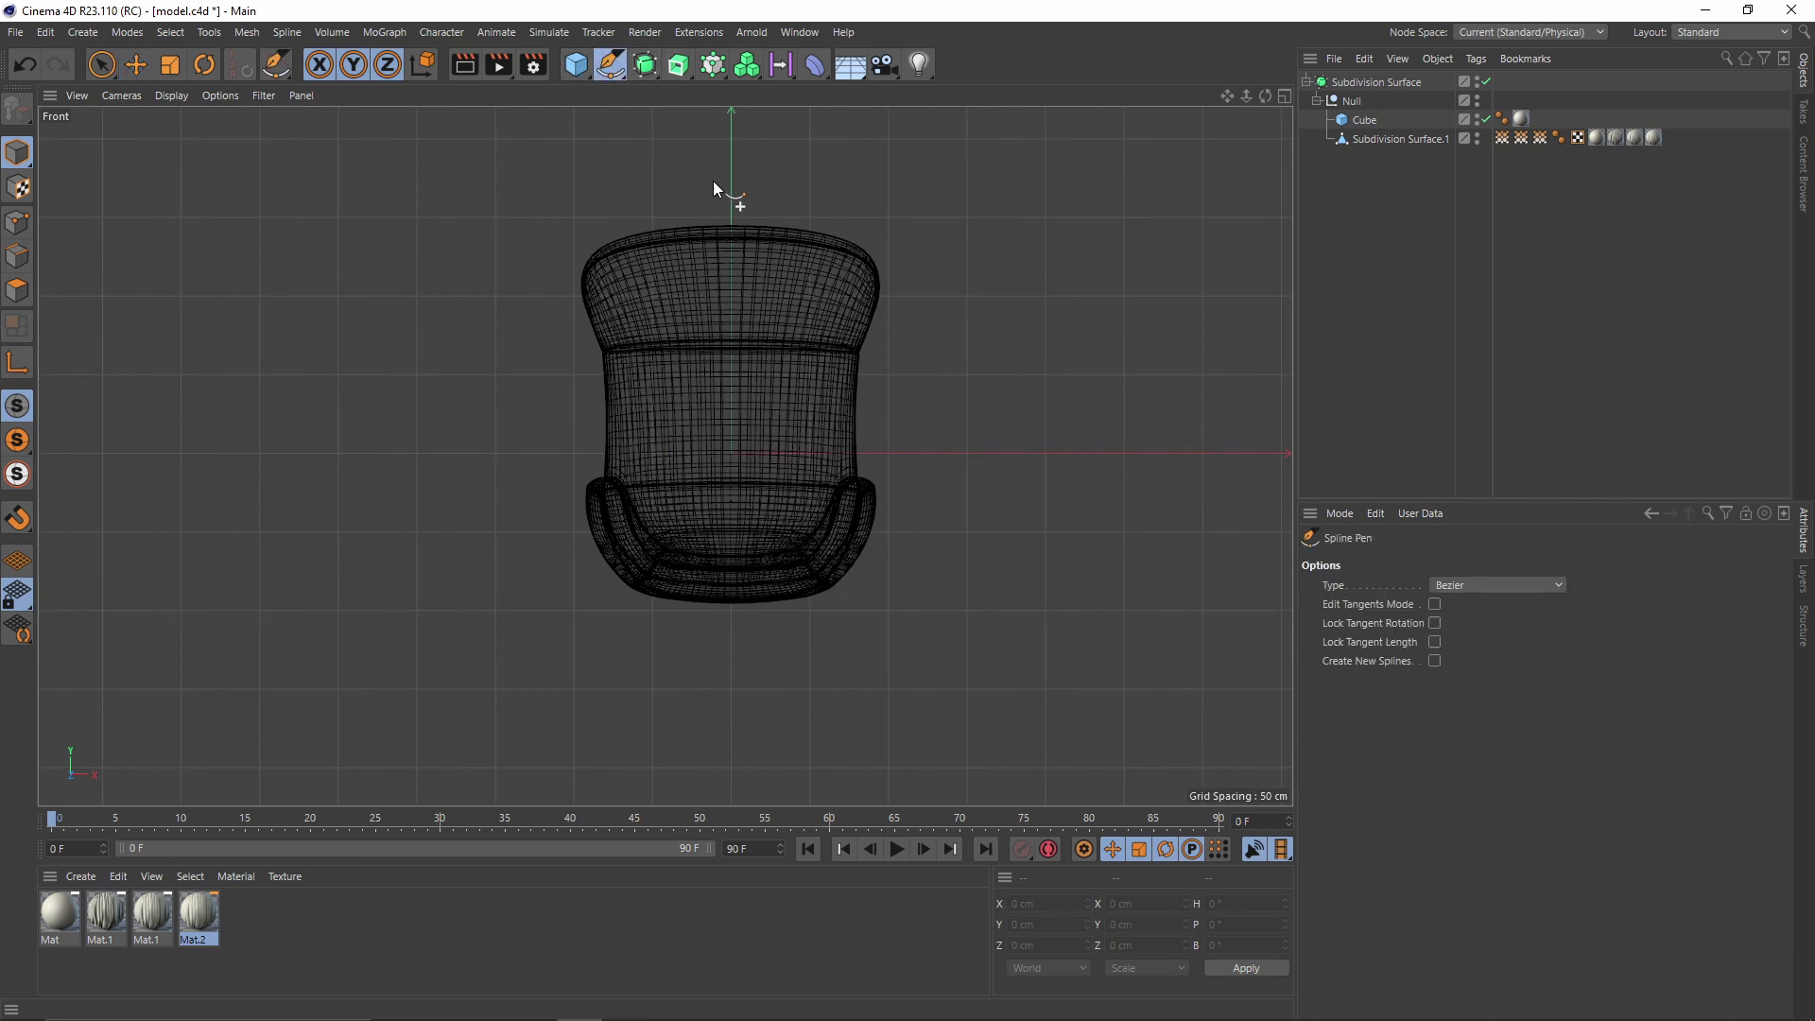
left_click(1499, 585)
left_click(1464, 609)
scroll(719, 596, "up", 5)
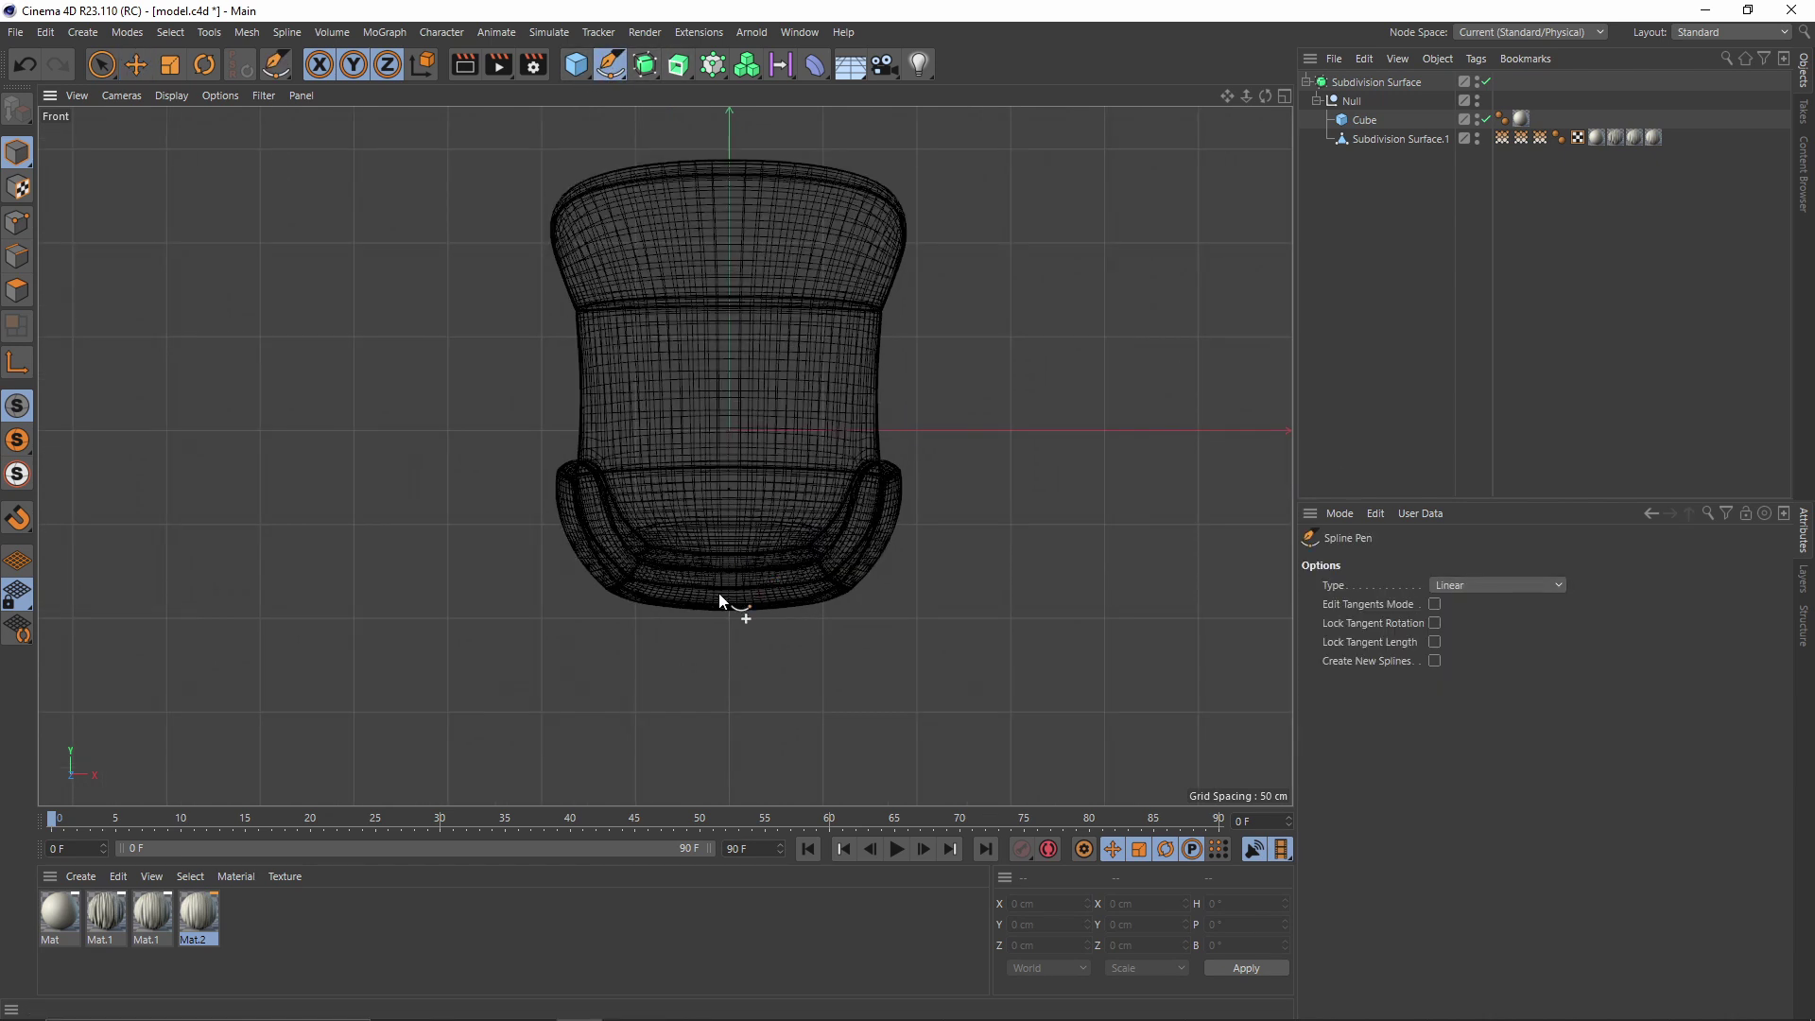
left_click(838, 494)
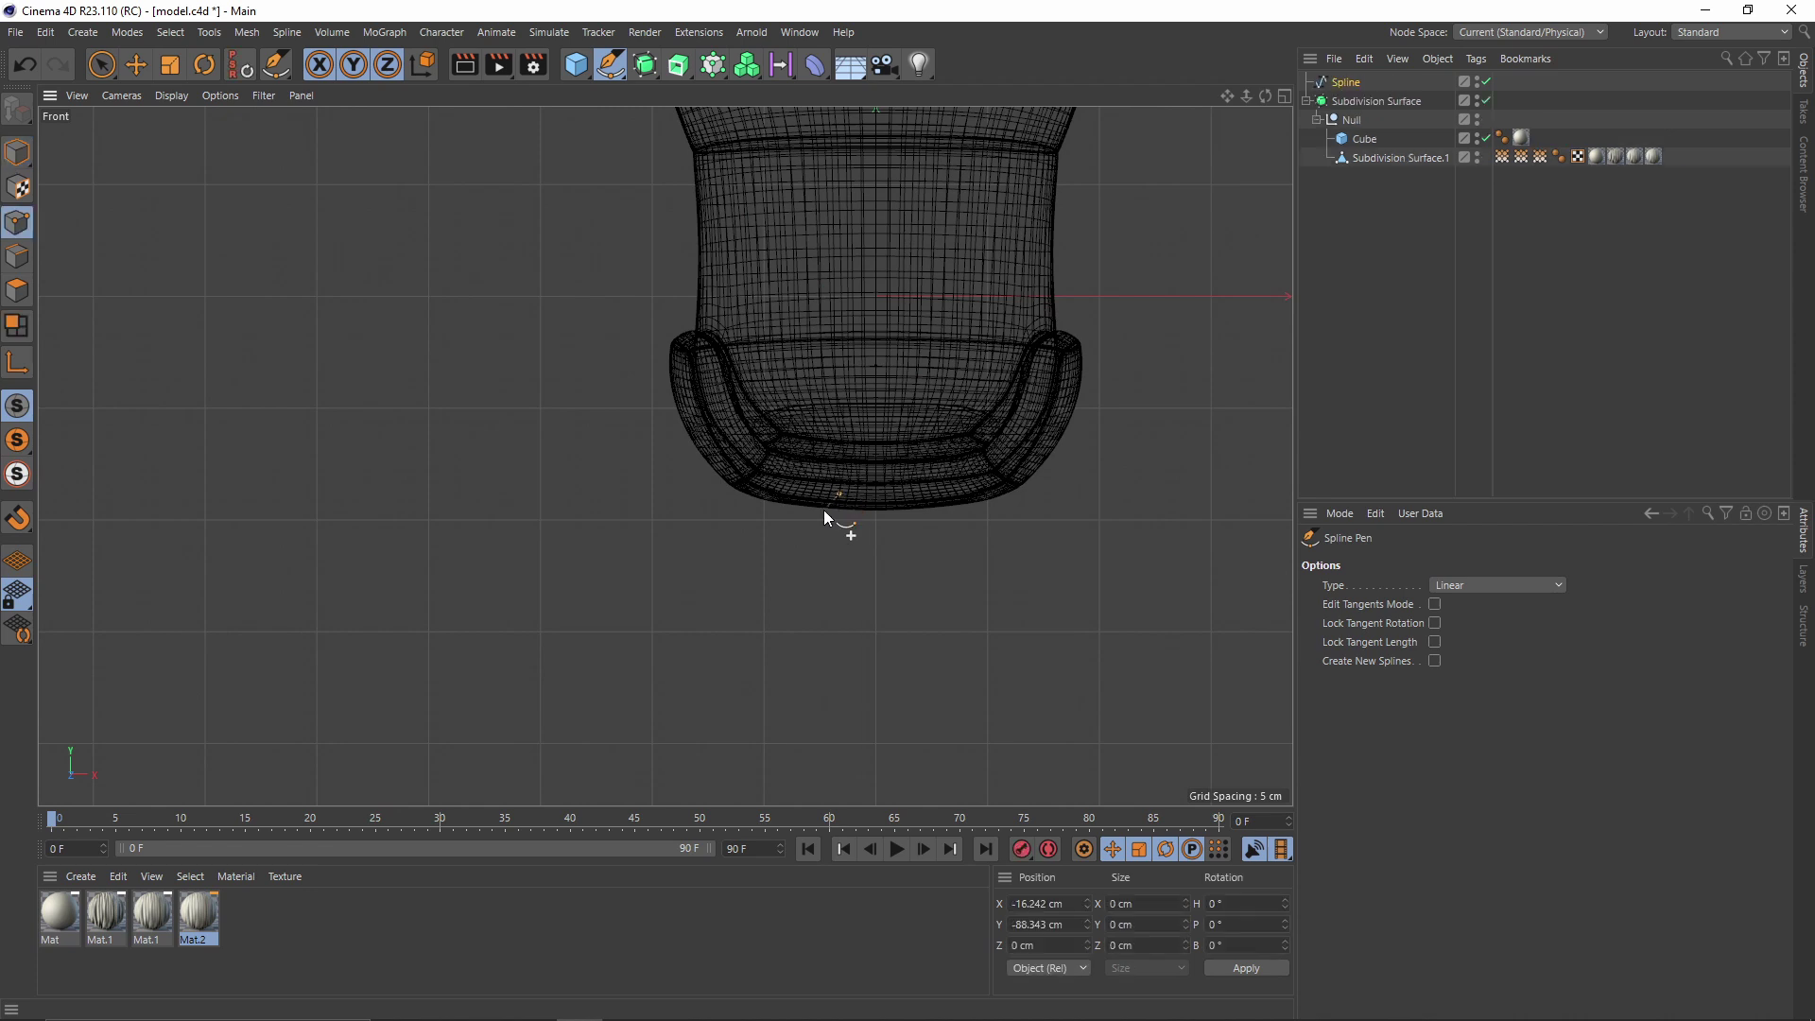
left_click_drag(839, 493, 837, 515)
left_click(775, 511)
middle_click_drag(747, 537, 798, 442, "alt")
left_click(776, 492)
scroll(824, 467, "up", 3)
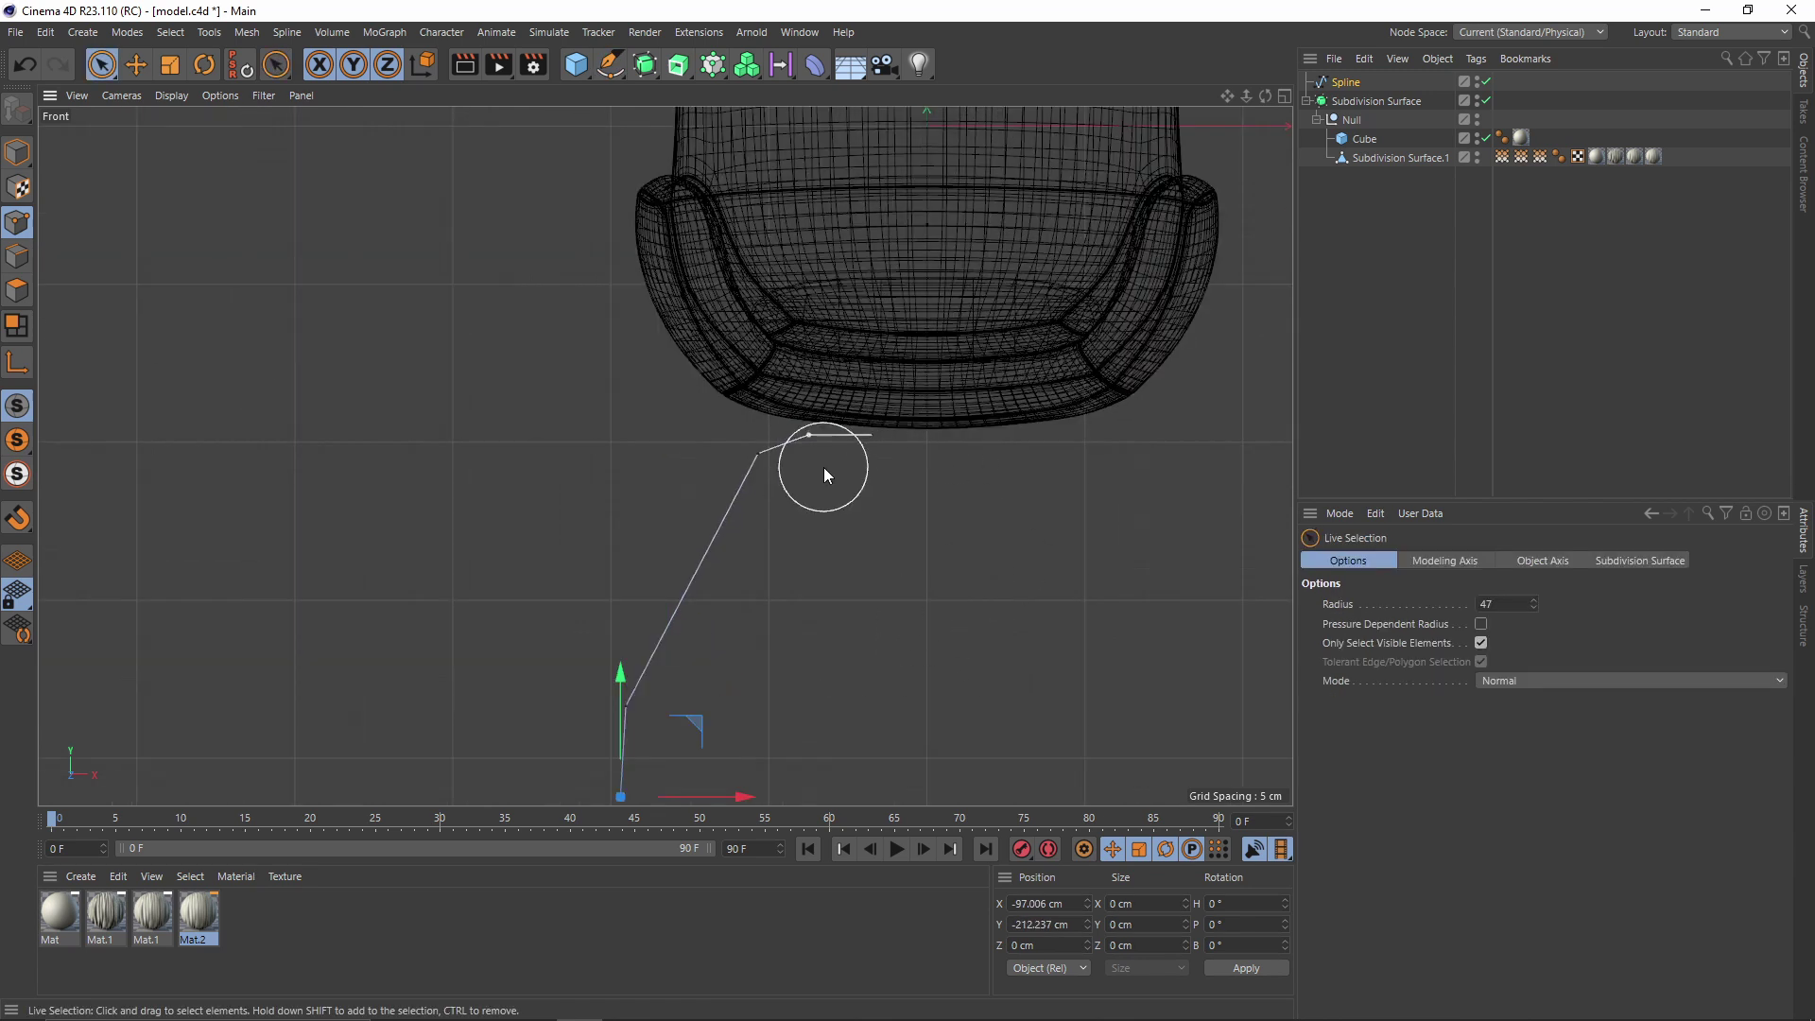
Check the leg spline's placement under the chair in the perspective and top views
key("e")
key("F1")
left_click(17, 154)
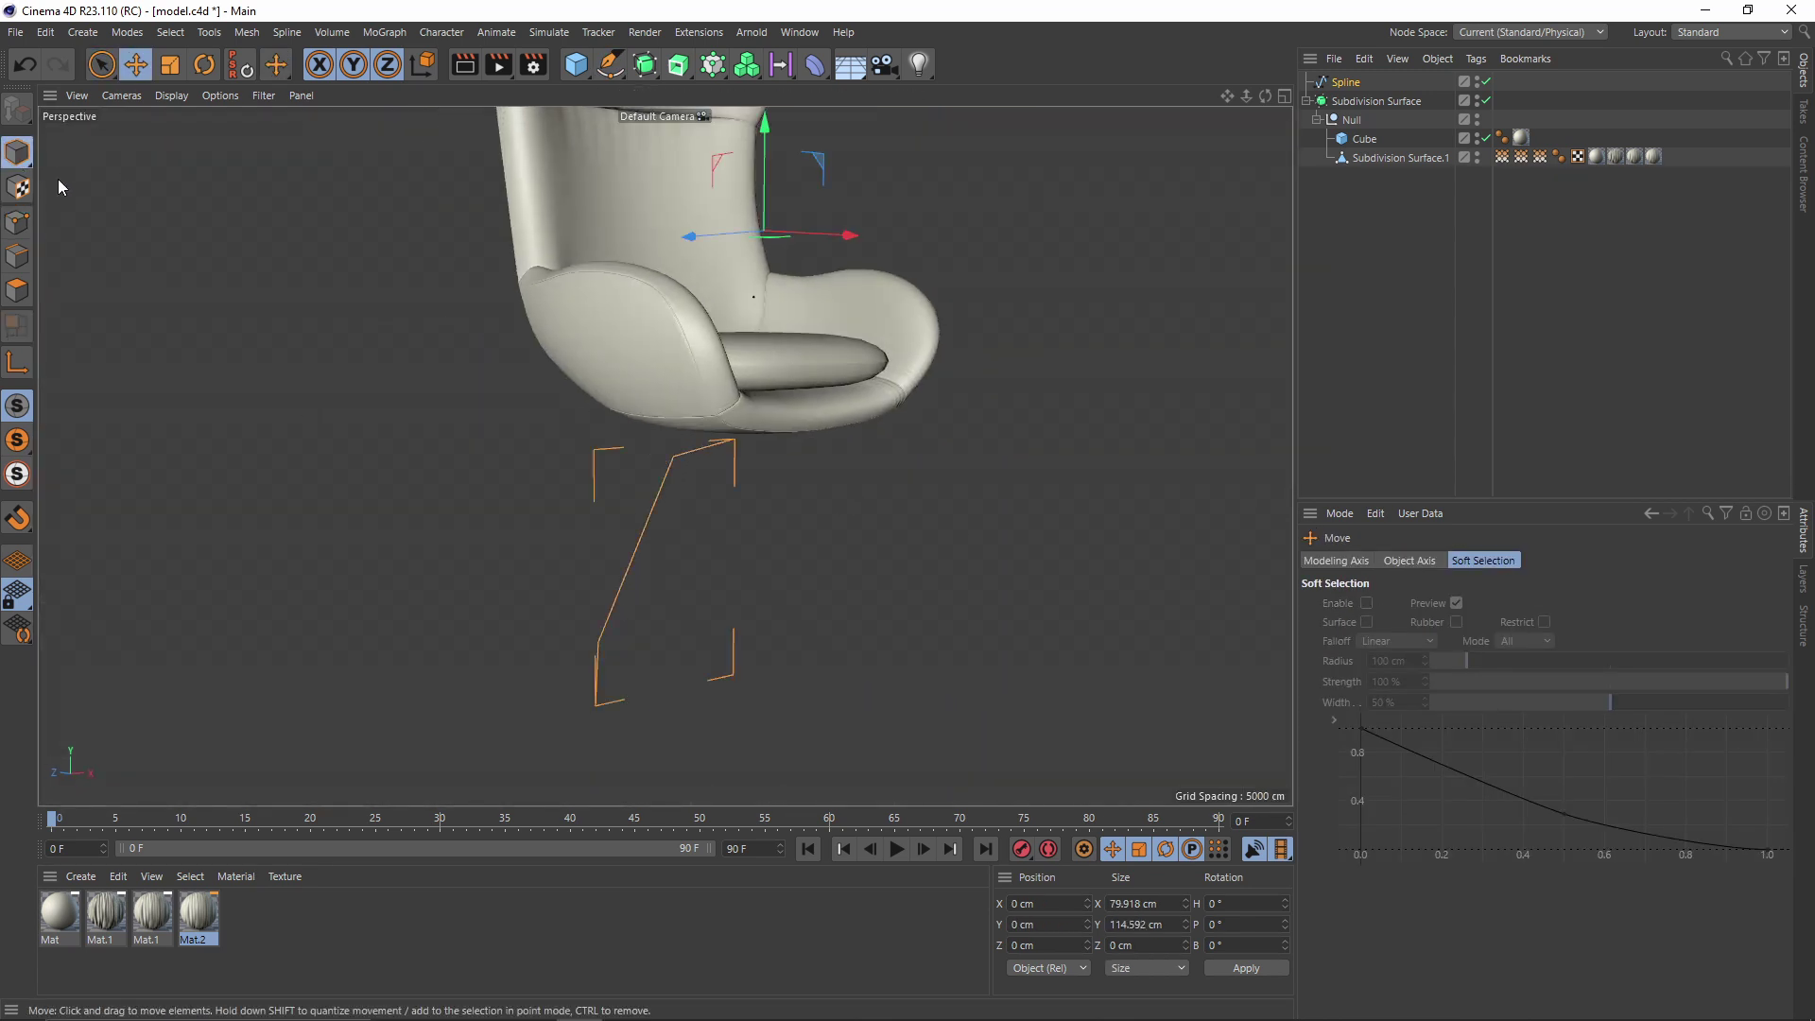
scroll(876, 354, "down", 3)
left_click_drag(875, 353, 865, 378, "alt")
left_click(1346, 85)
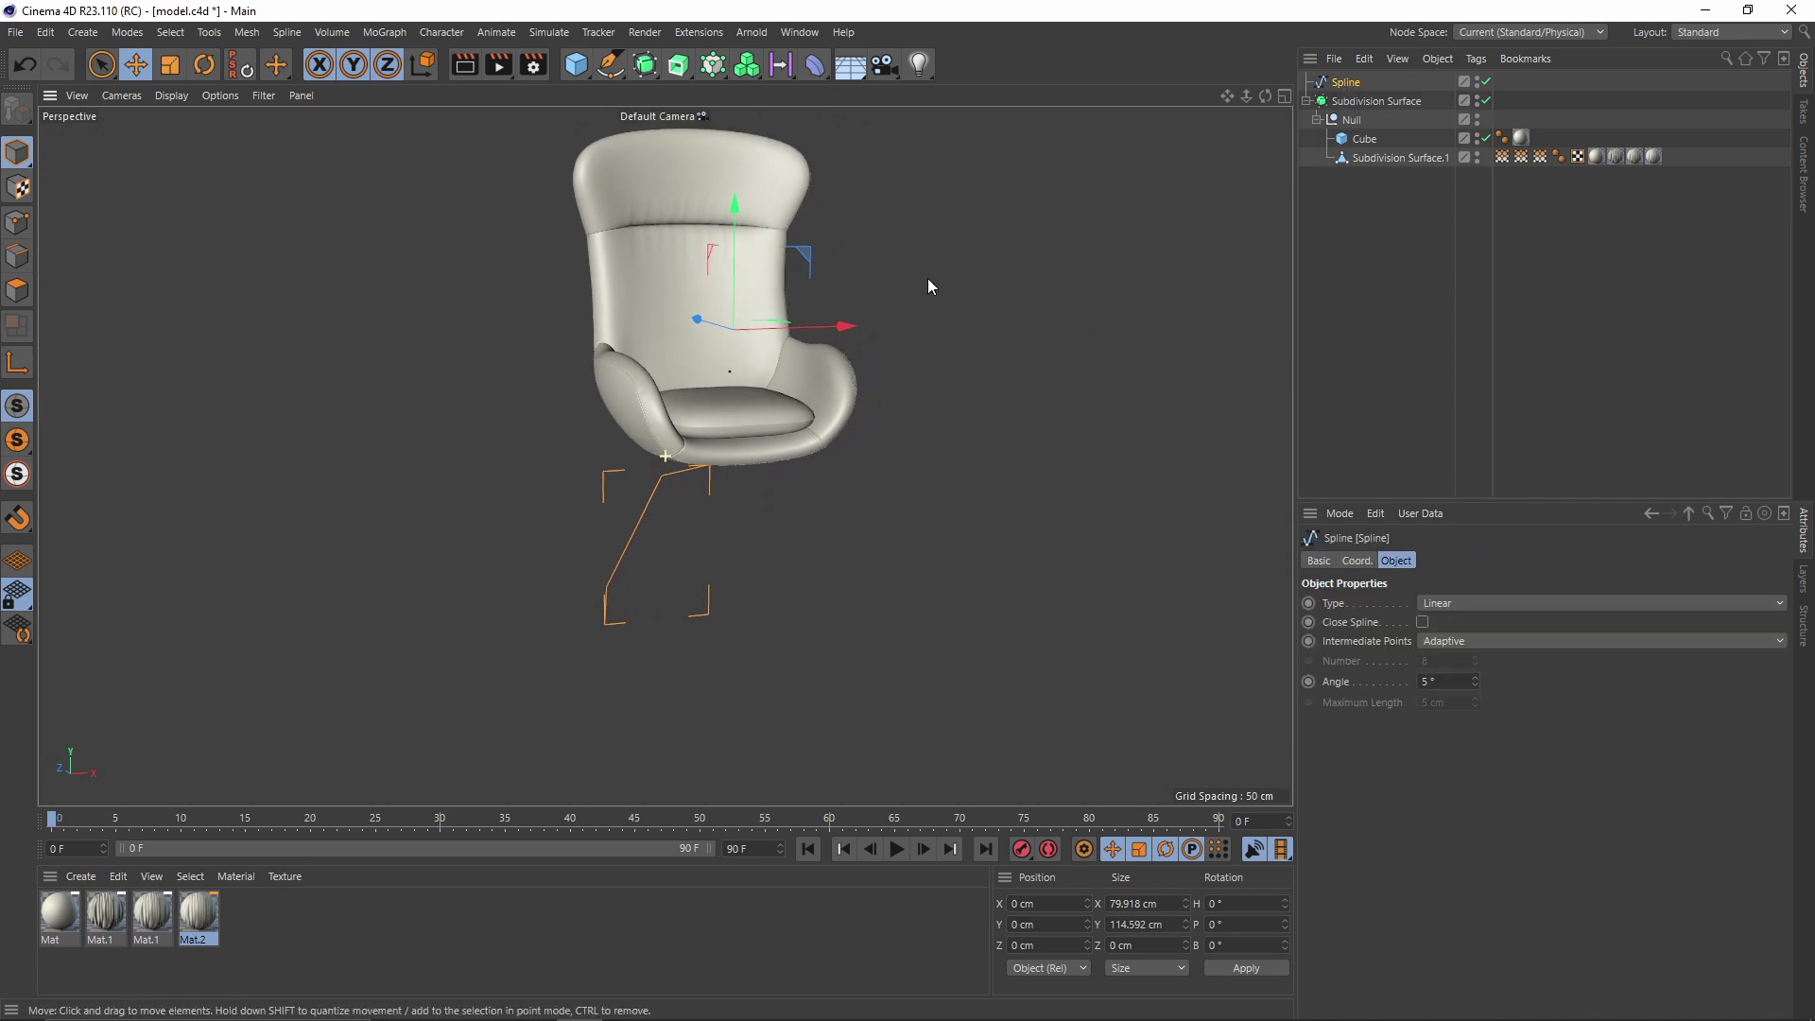
left_click_drag(927, 278, 719, 516, "alt")
key("F5")
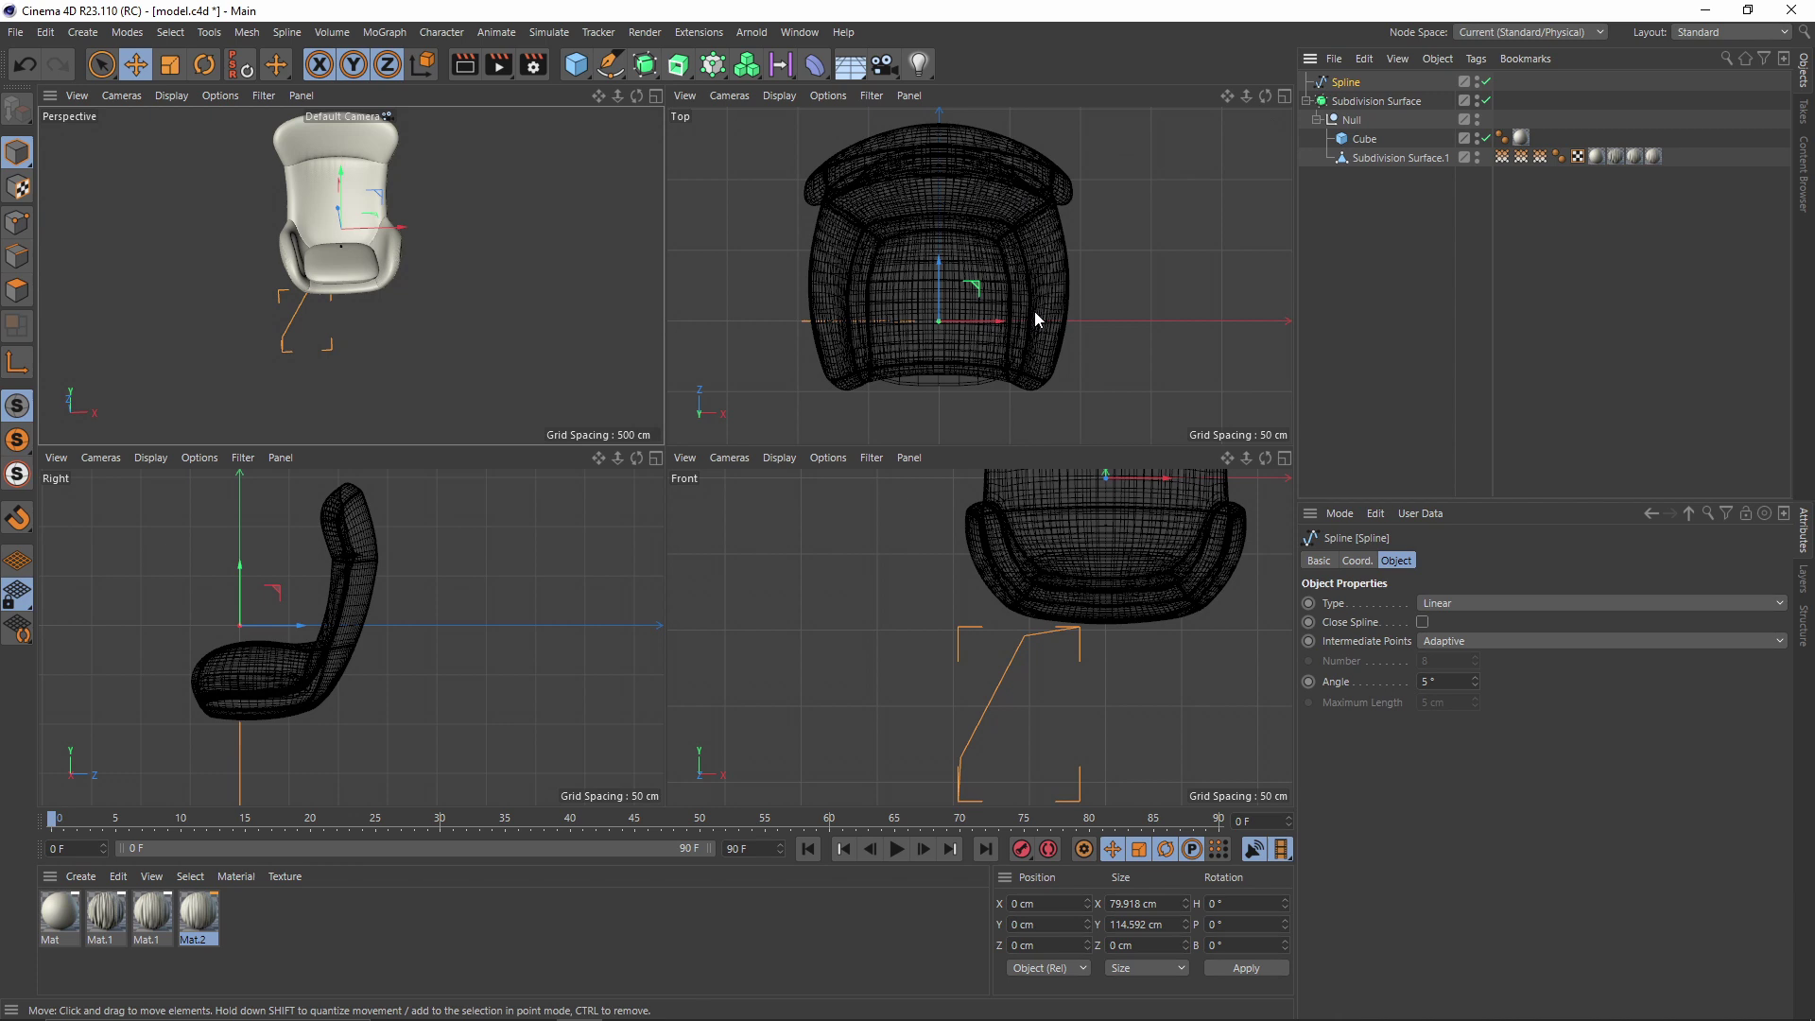
middle_click(968, 333)
Switch the position coordinates of the leg spline to World and return to the perspective view
left_click(1046, 970)
left_click(1029, 948)
middle_click(530, 403)
middle_click(530, 403)
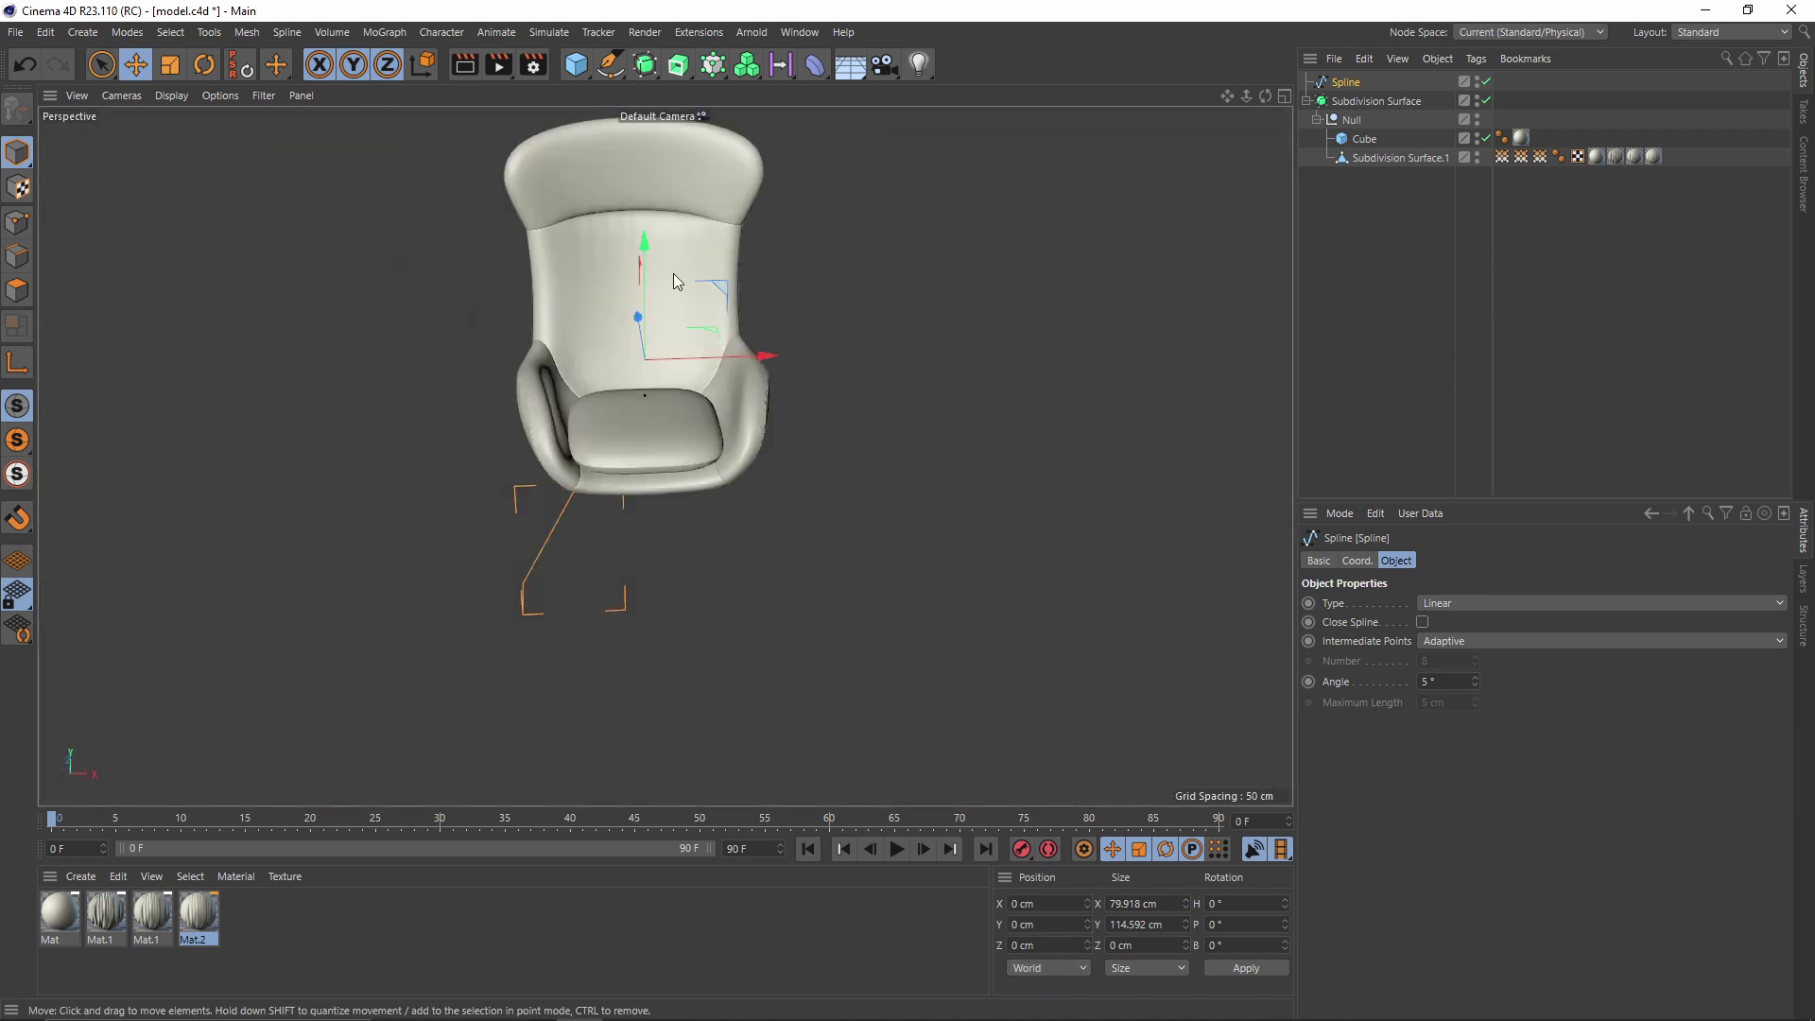
Place the leg spline in a Cloner set to Radial mode with count 4 and radius 0 cm
left_click(714, 74, "alt")
left_click(1457, 598)
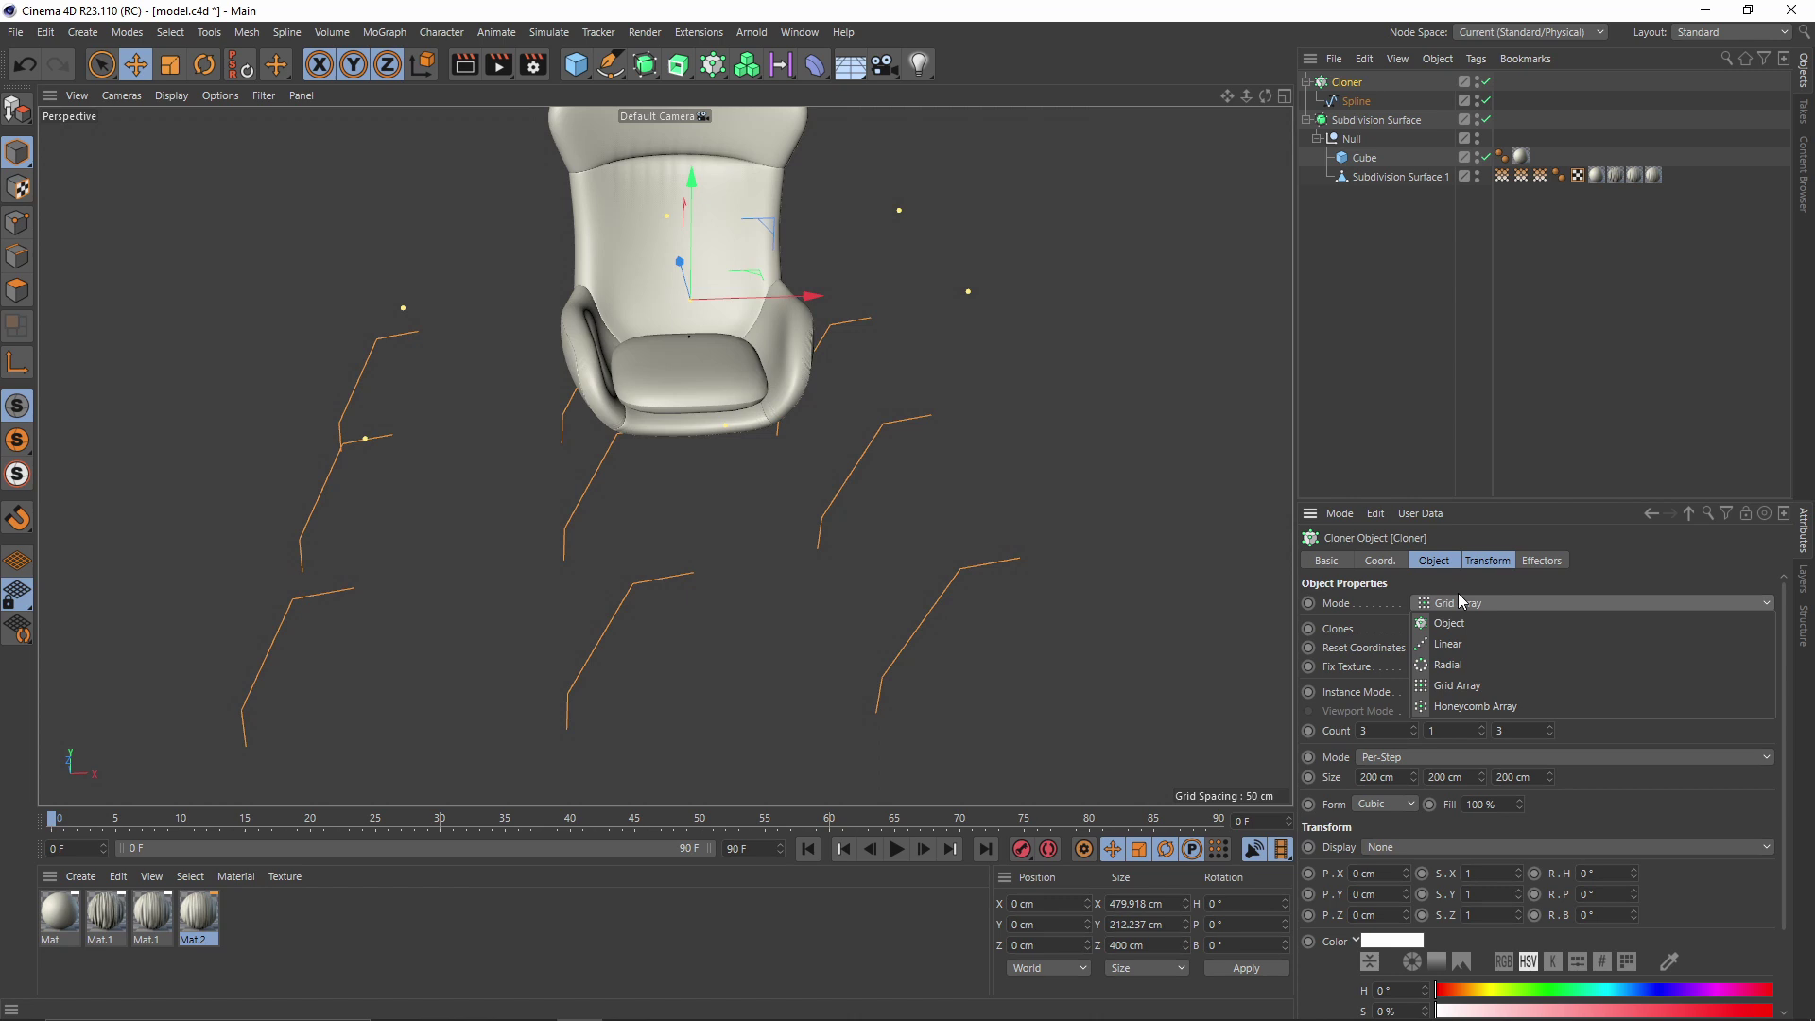
left_click(1484, 668)
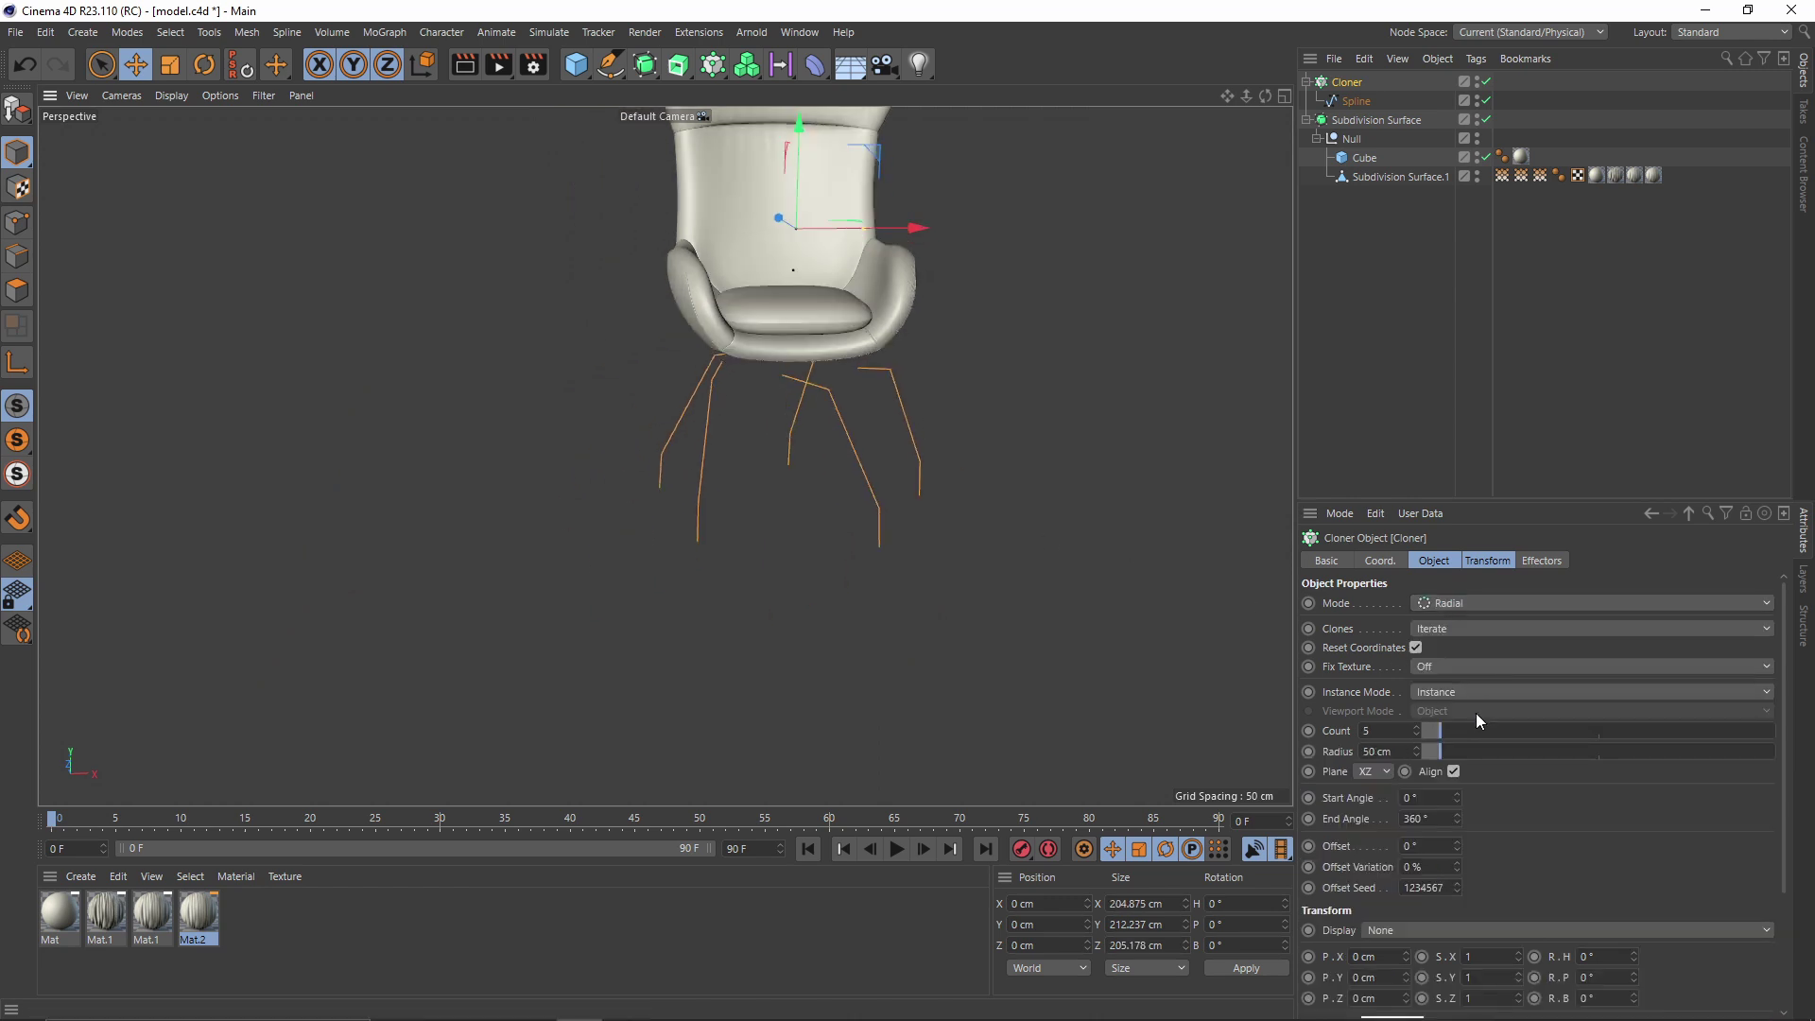
left_click(1420, 735)
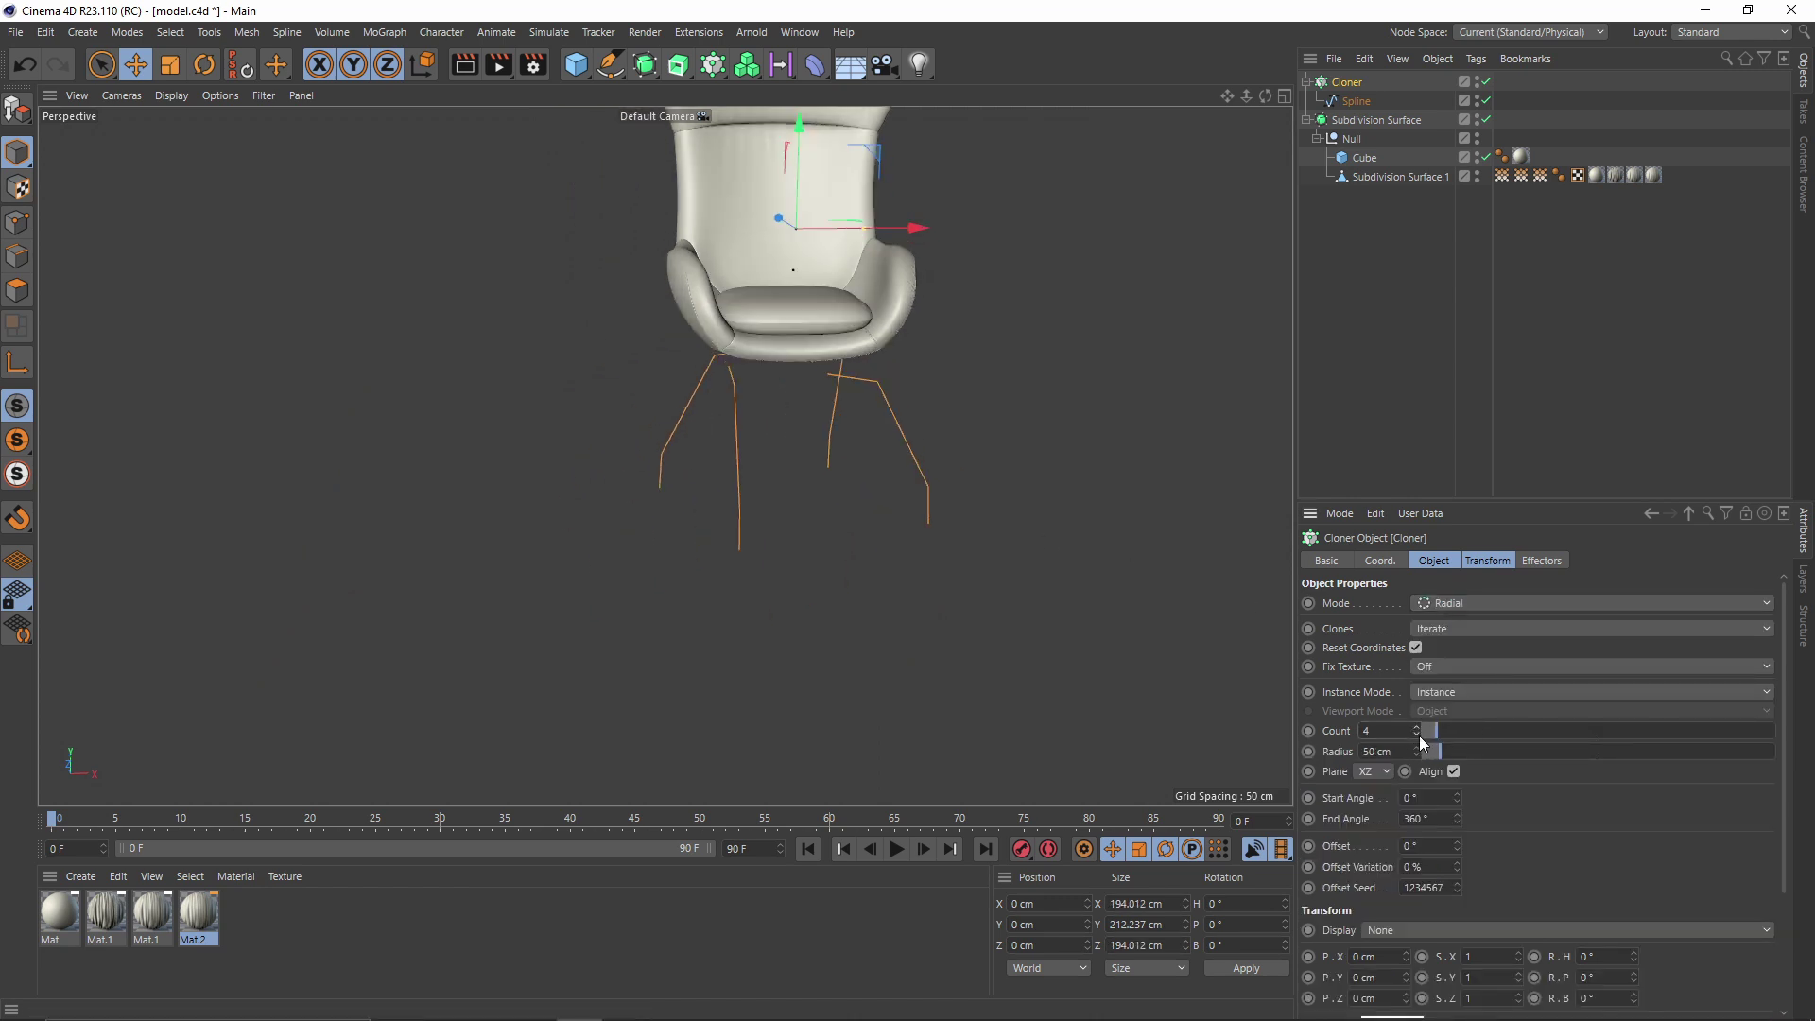
left_click_drag(919, 456, 909, 439, "alt")
left_click_drag(1431, 748, 1403, 746)
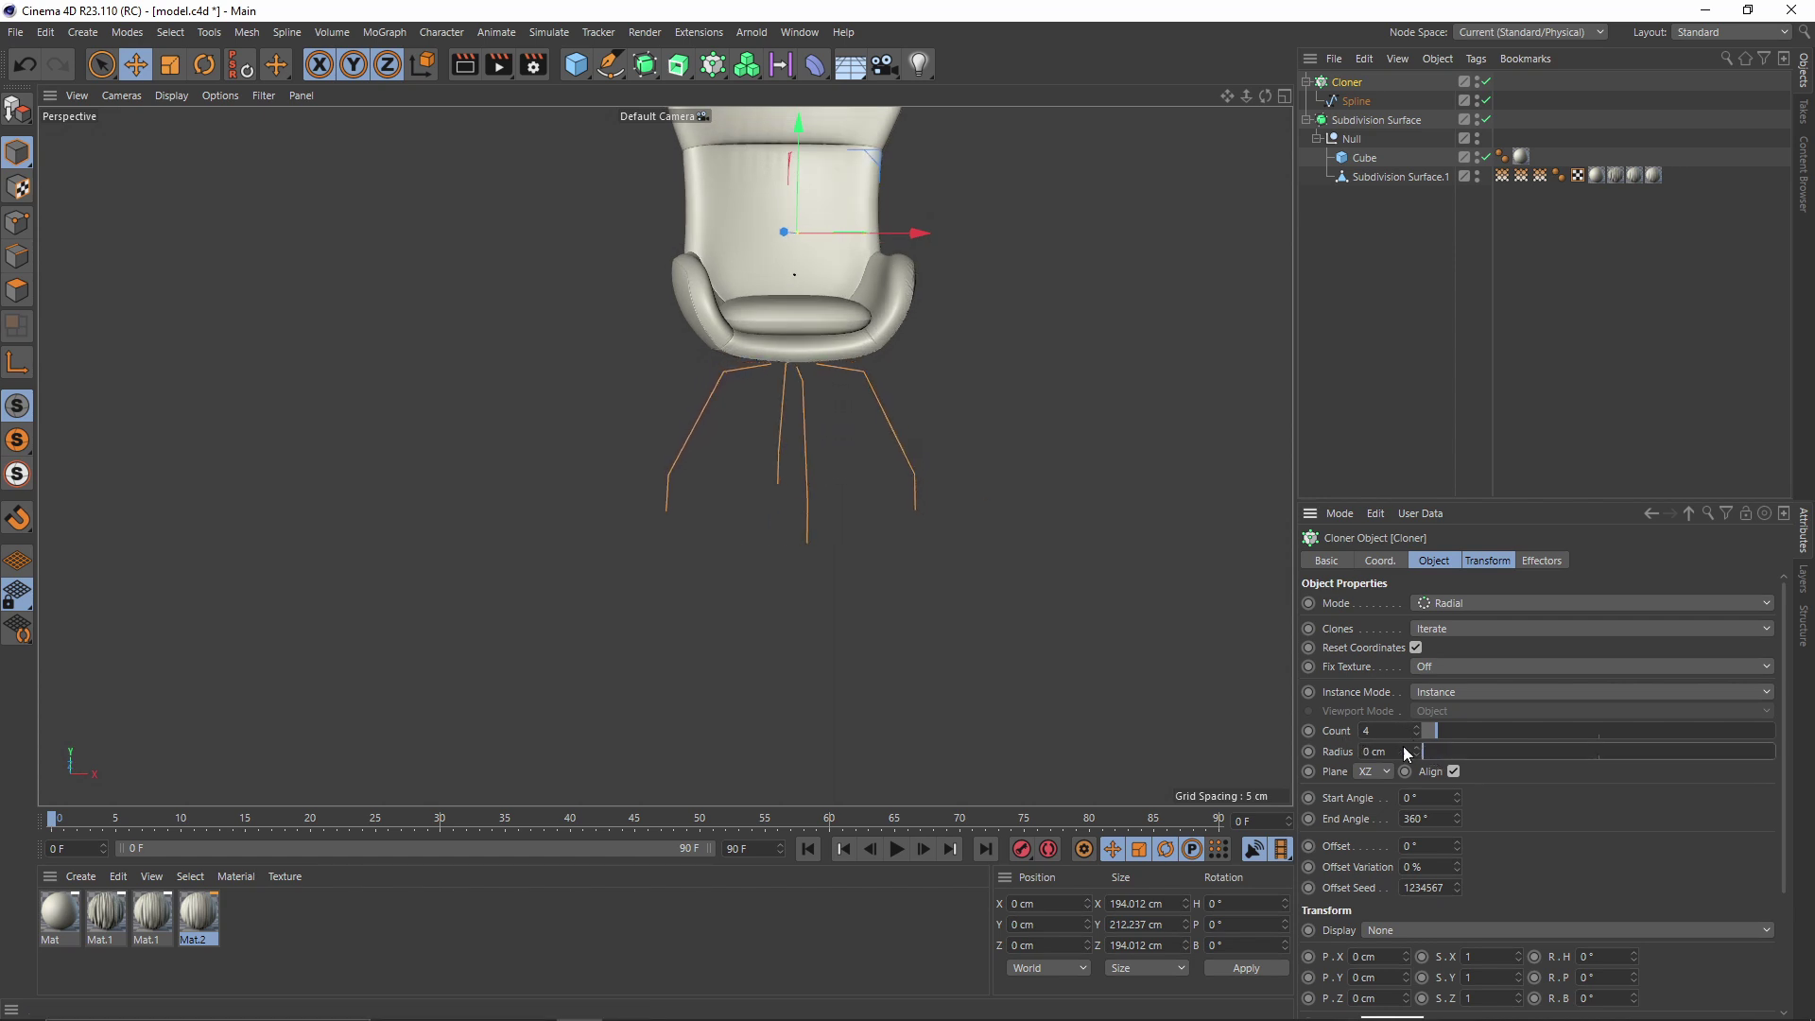
Set the Cloner's heading rotation transform to 45° so the four leg clones stand diagonally under the chair
left_click_drag(859, 506, 849, 469, "alt")
right_click_drag(804, 492, 835, 495, "alt")
left_click_drag(945, 477, 968, 478, "alt")
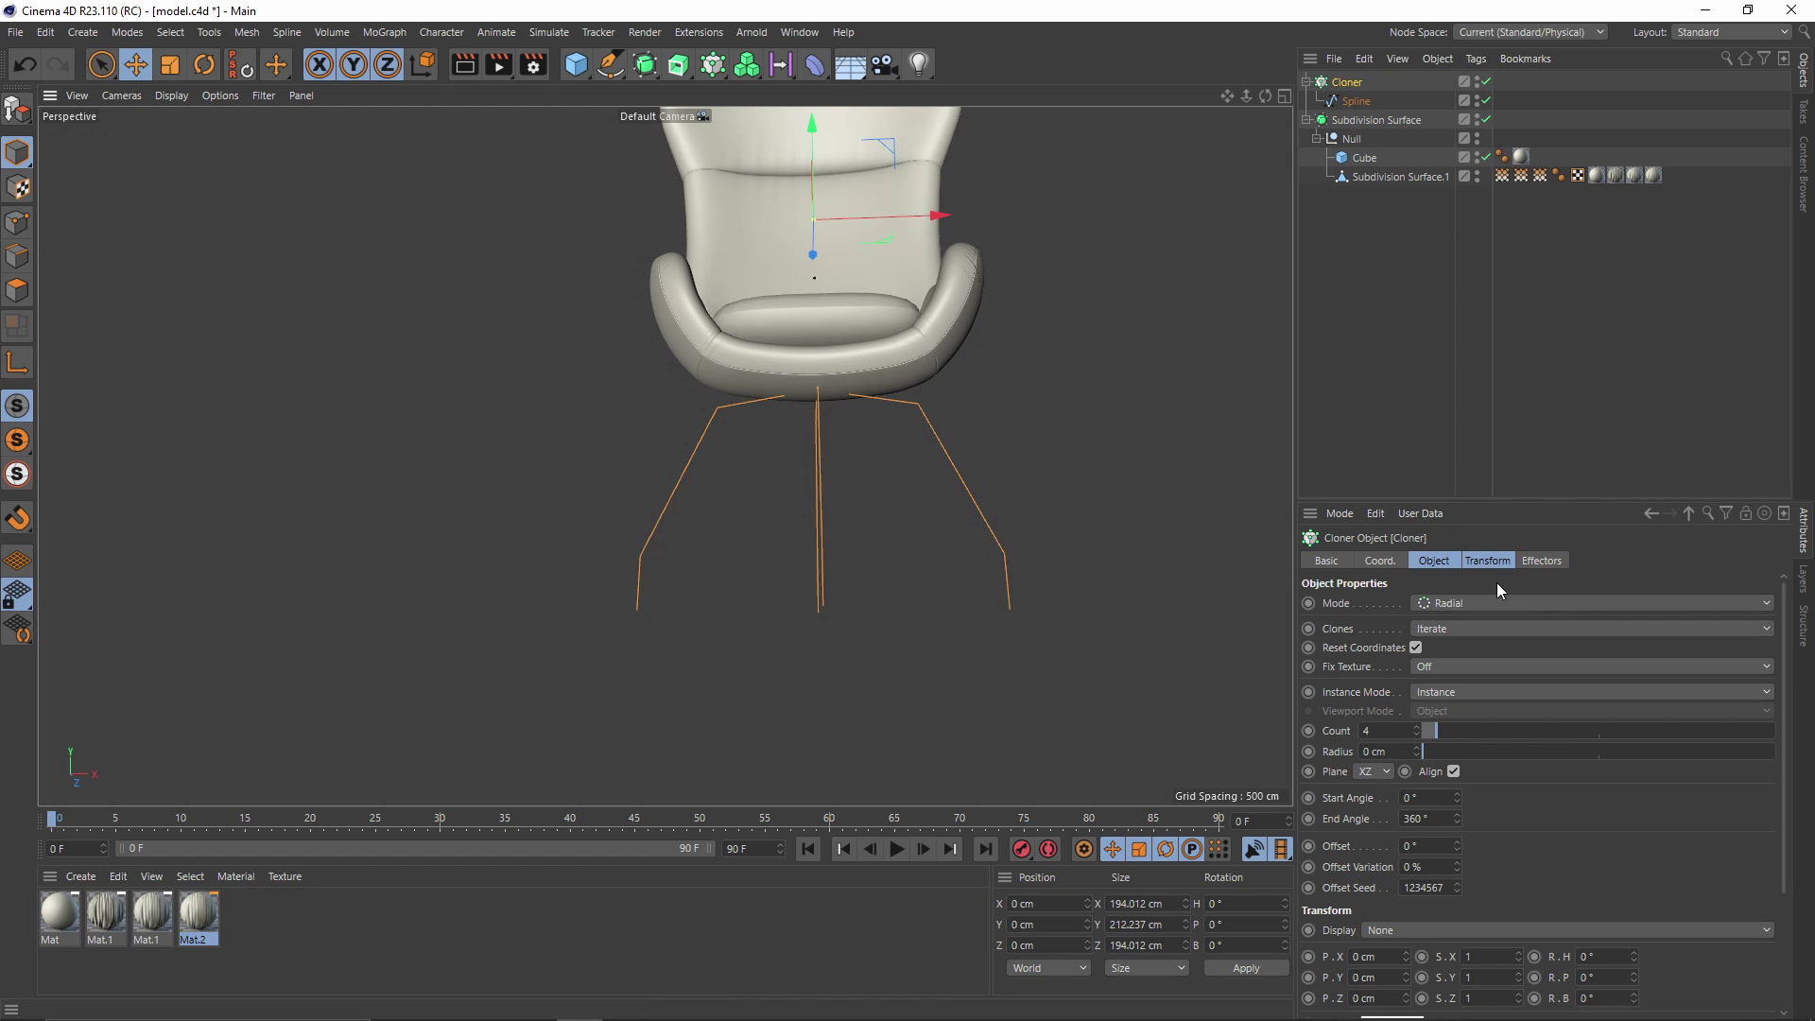
left_click(1480, 561)
left_click_drag(1634, 630, 1633, 633)
left_click_drag(910, 486, 1099, 331, "alt")
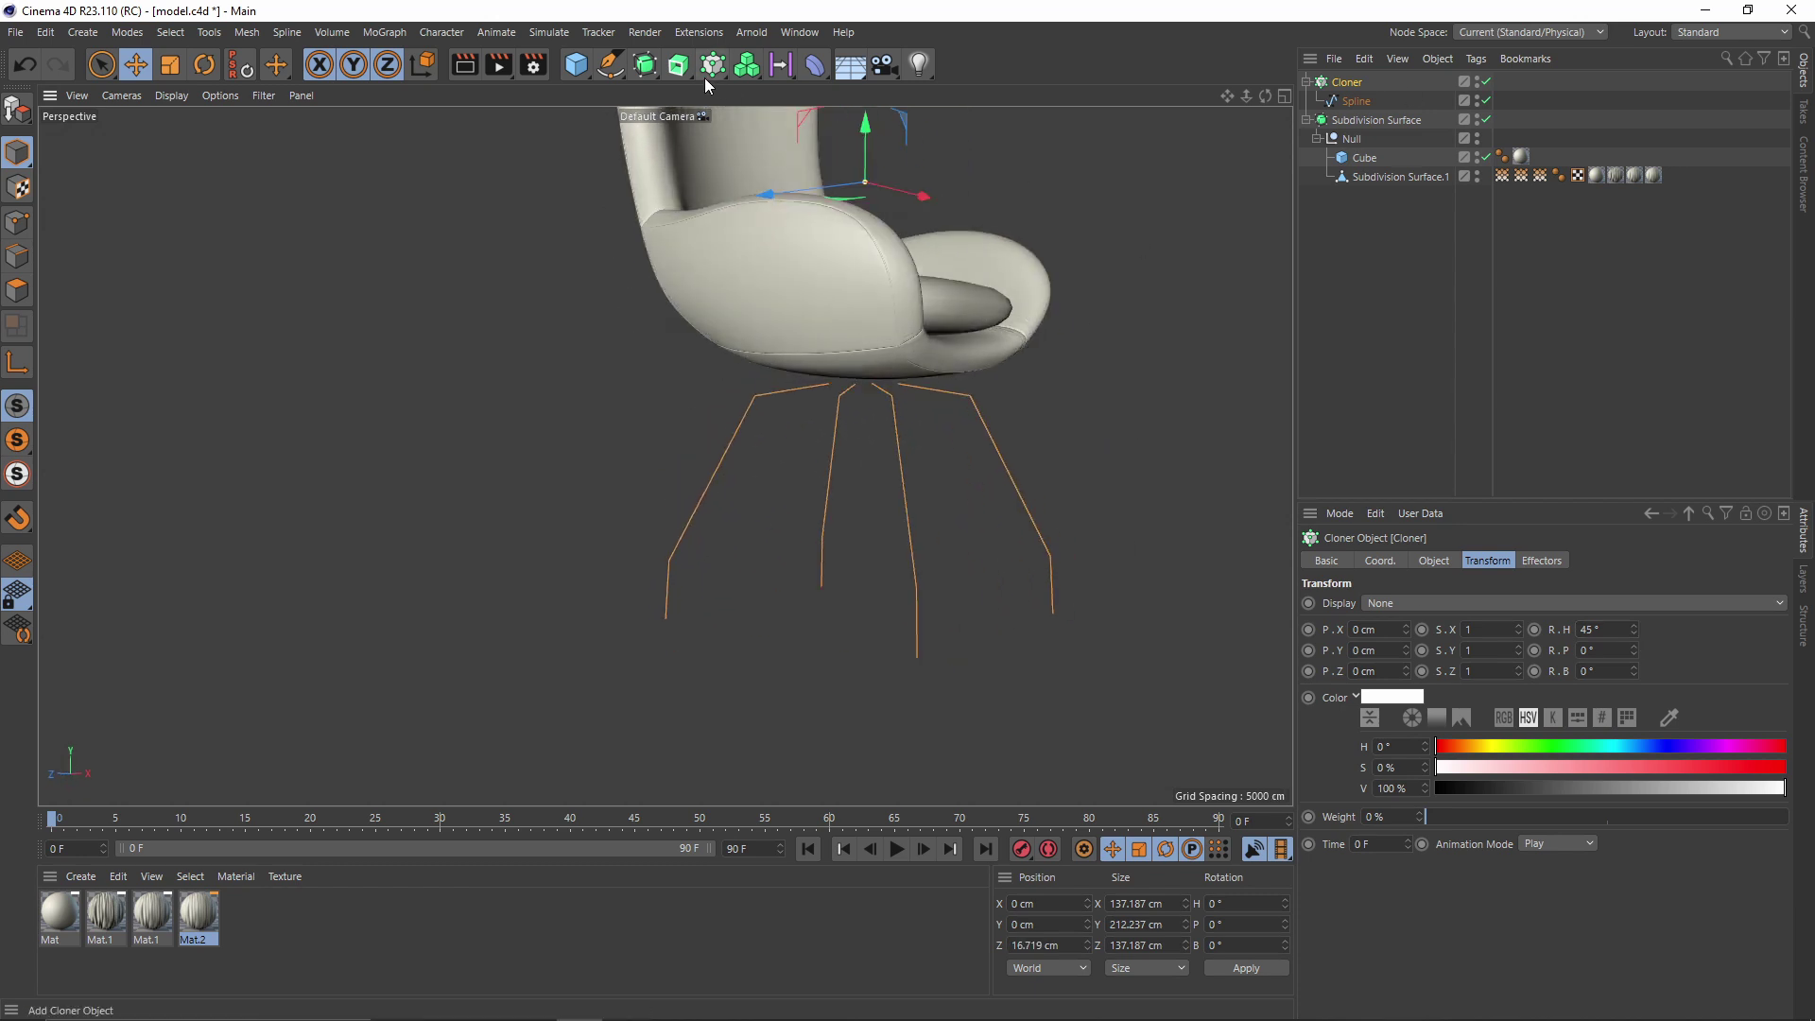
Place the Cloner in a Connect object and sweep a circle of about 4.3 cm radius along it for tubular legs
left_click_drag(681, 66, 945, 38)
left_click(1308, 83)
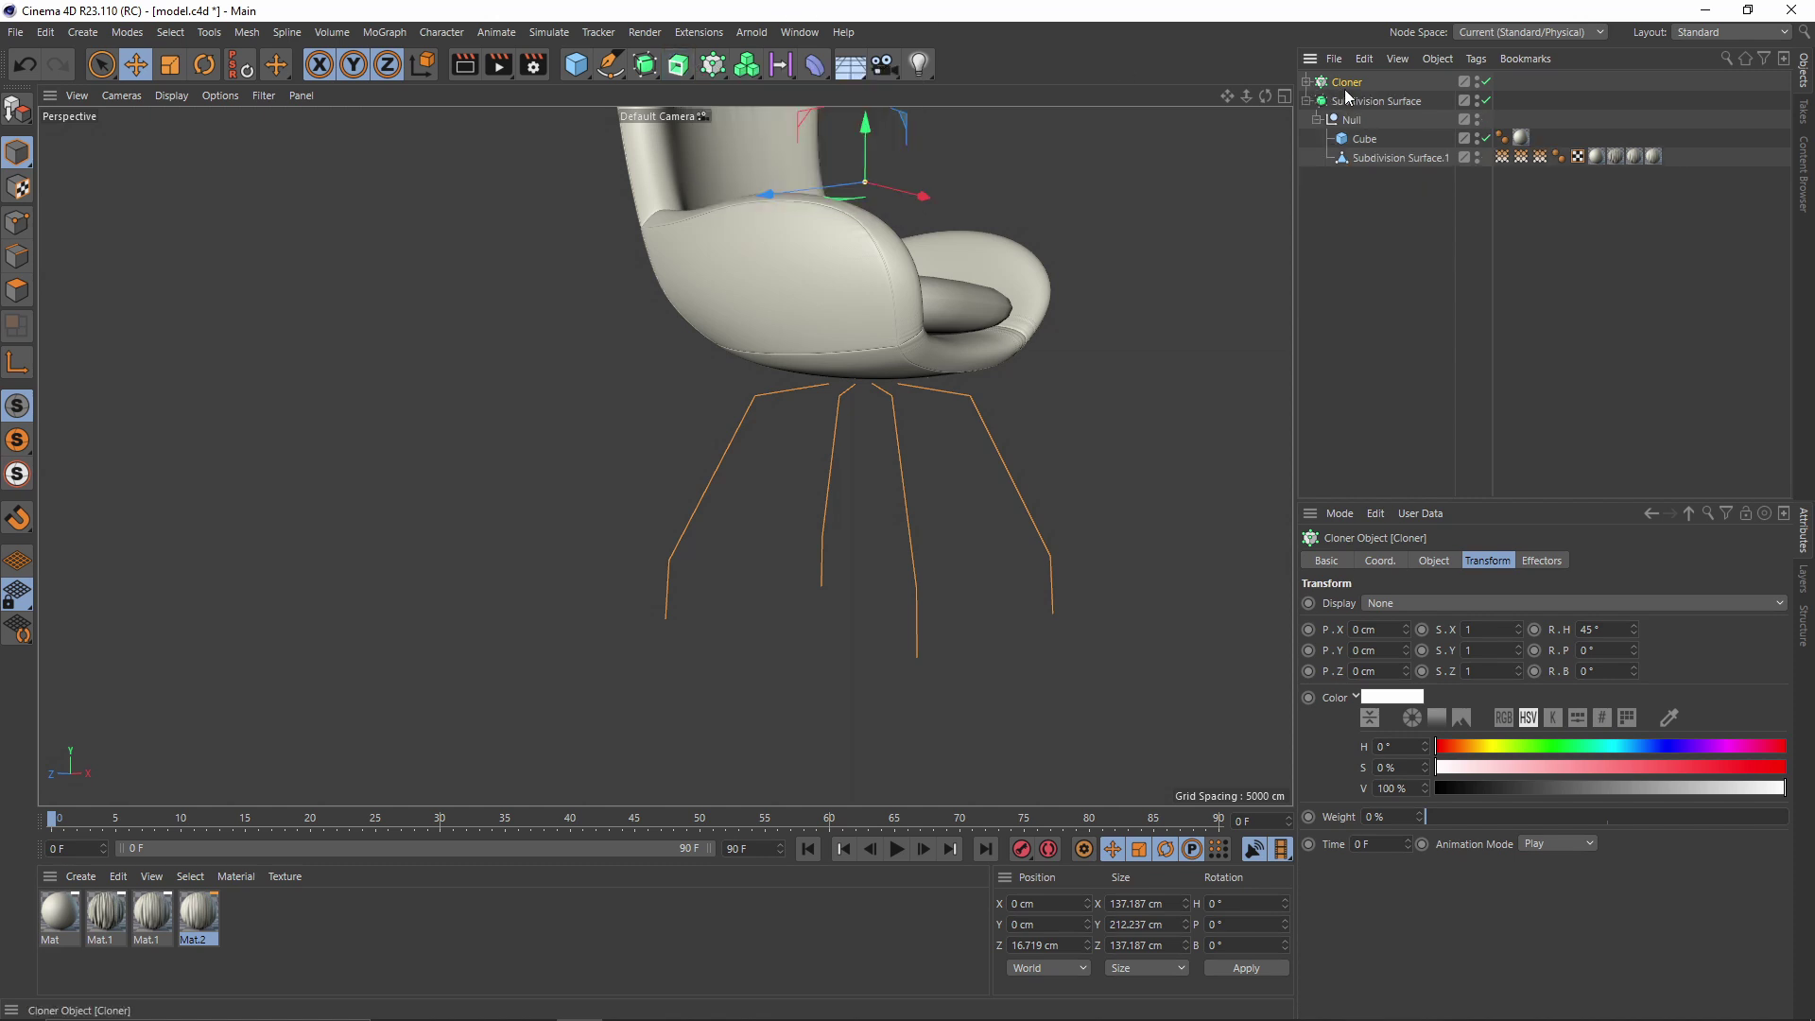
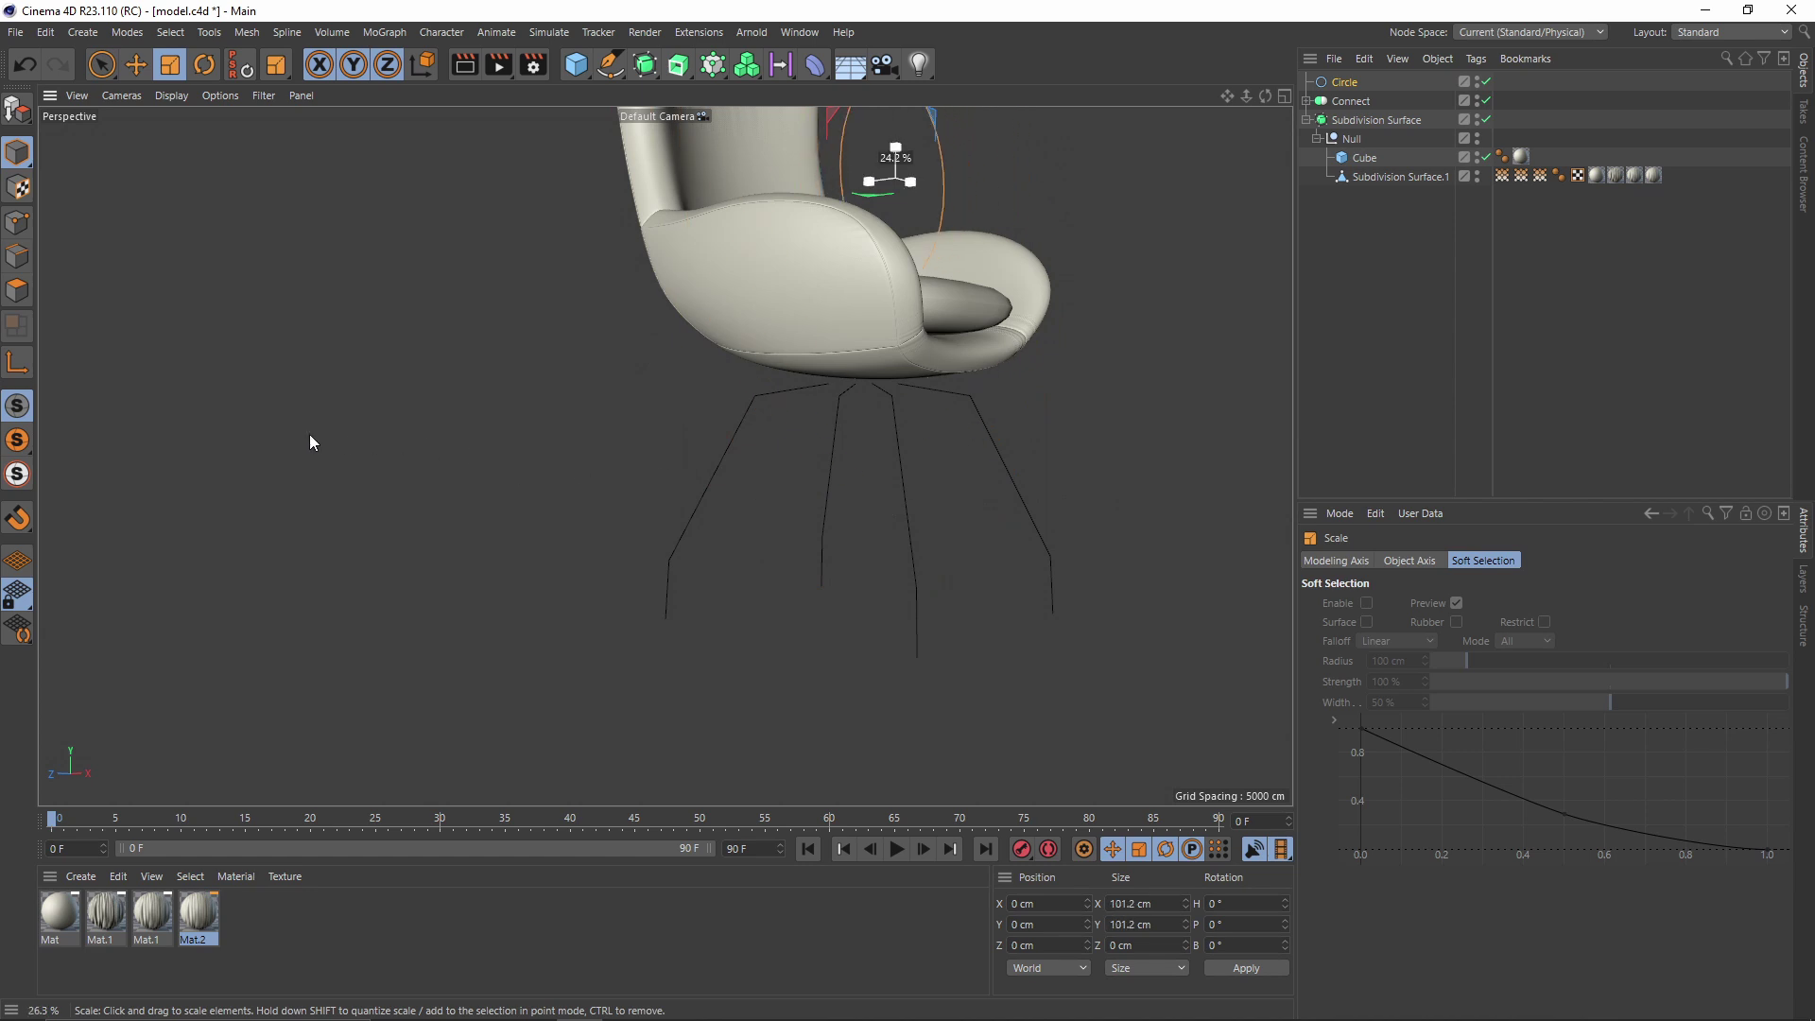
left_click_drag(682, 81, 762, 189)
left_click_drag(1350, 124, 1354, 111)
left_click(1354, 101)
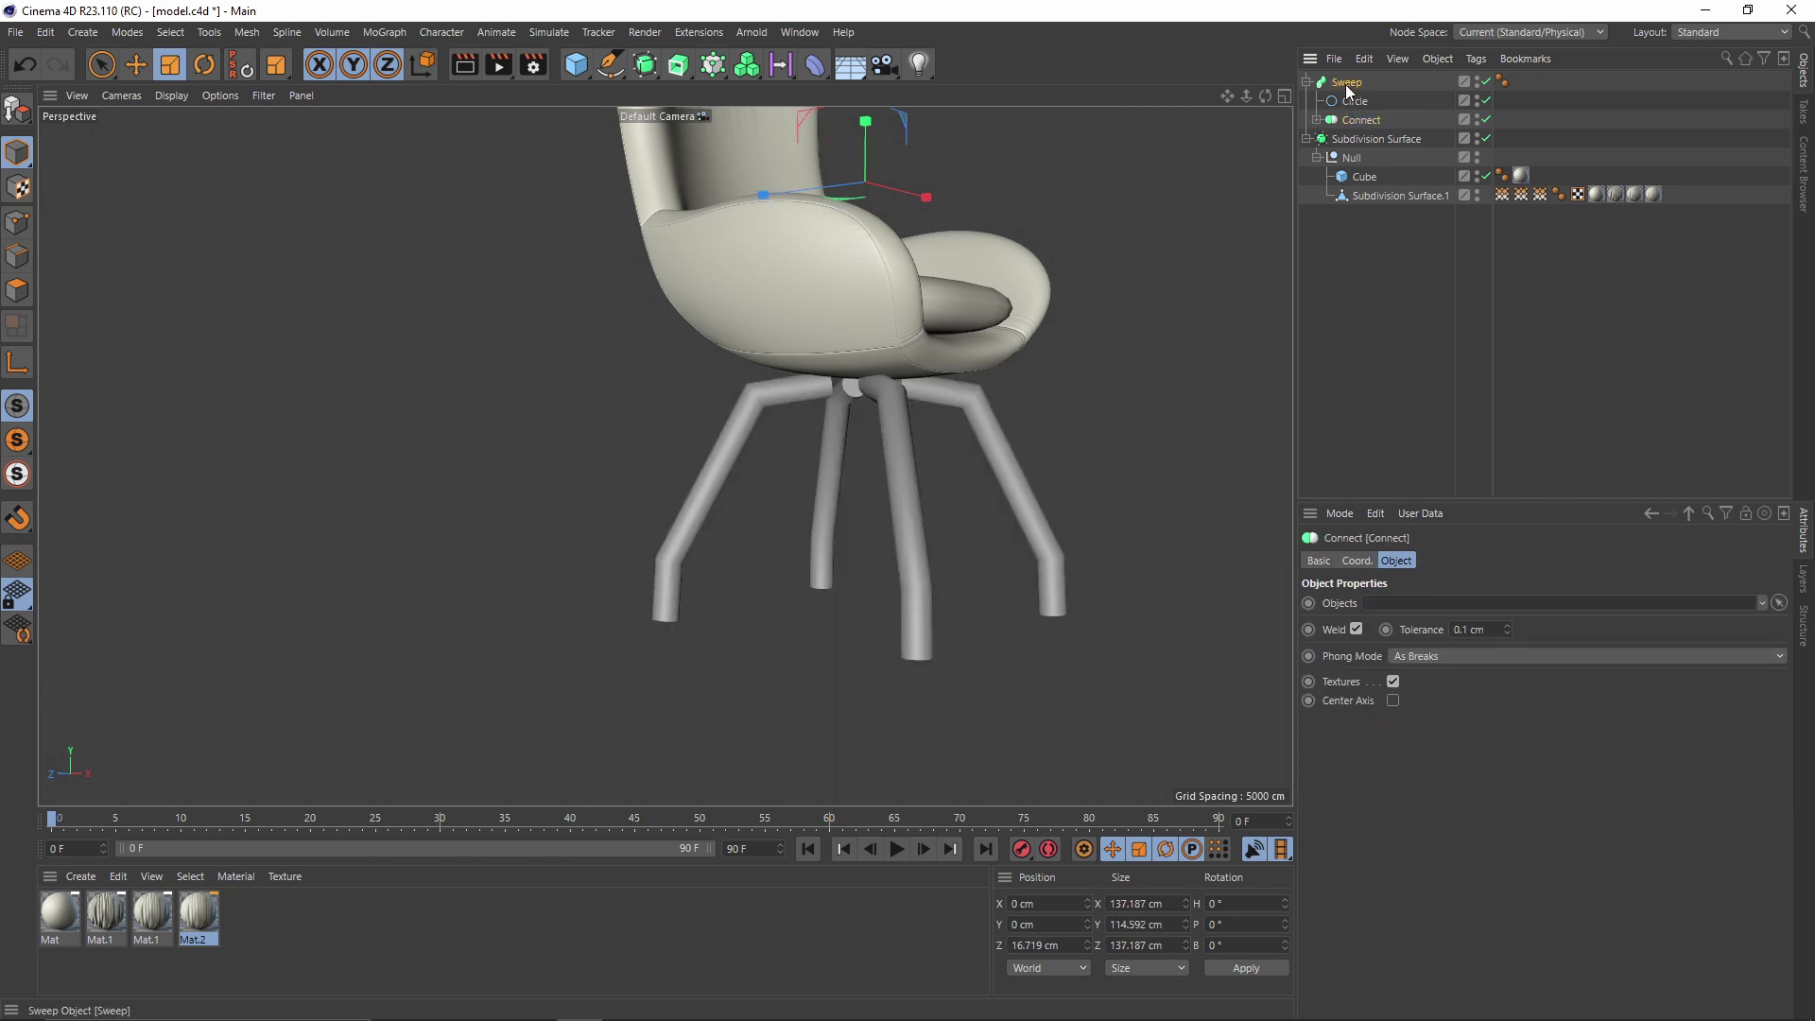
Adjust the leg spline's upper points so the inner ends meet under the seat's center, at X about -0.8 cm
left_click_drag(1122, 468, 872, 515)
scroll(851, 492, "down", 4)
left_click_drag(851, 472, 841, 416, "alt")
left_click(1316, 120)
left_click(1370, 158)
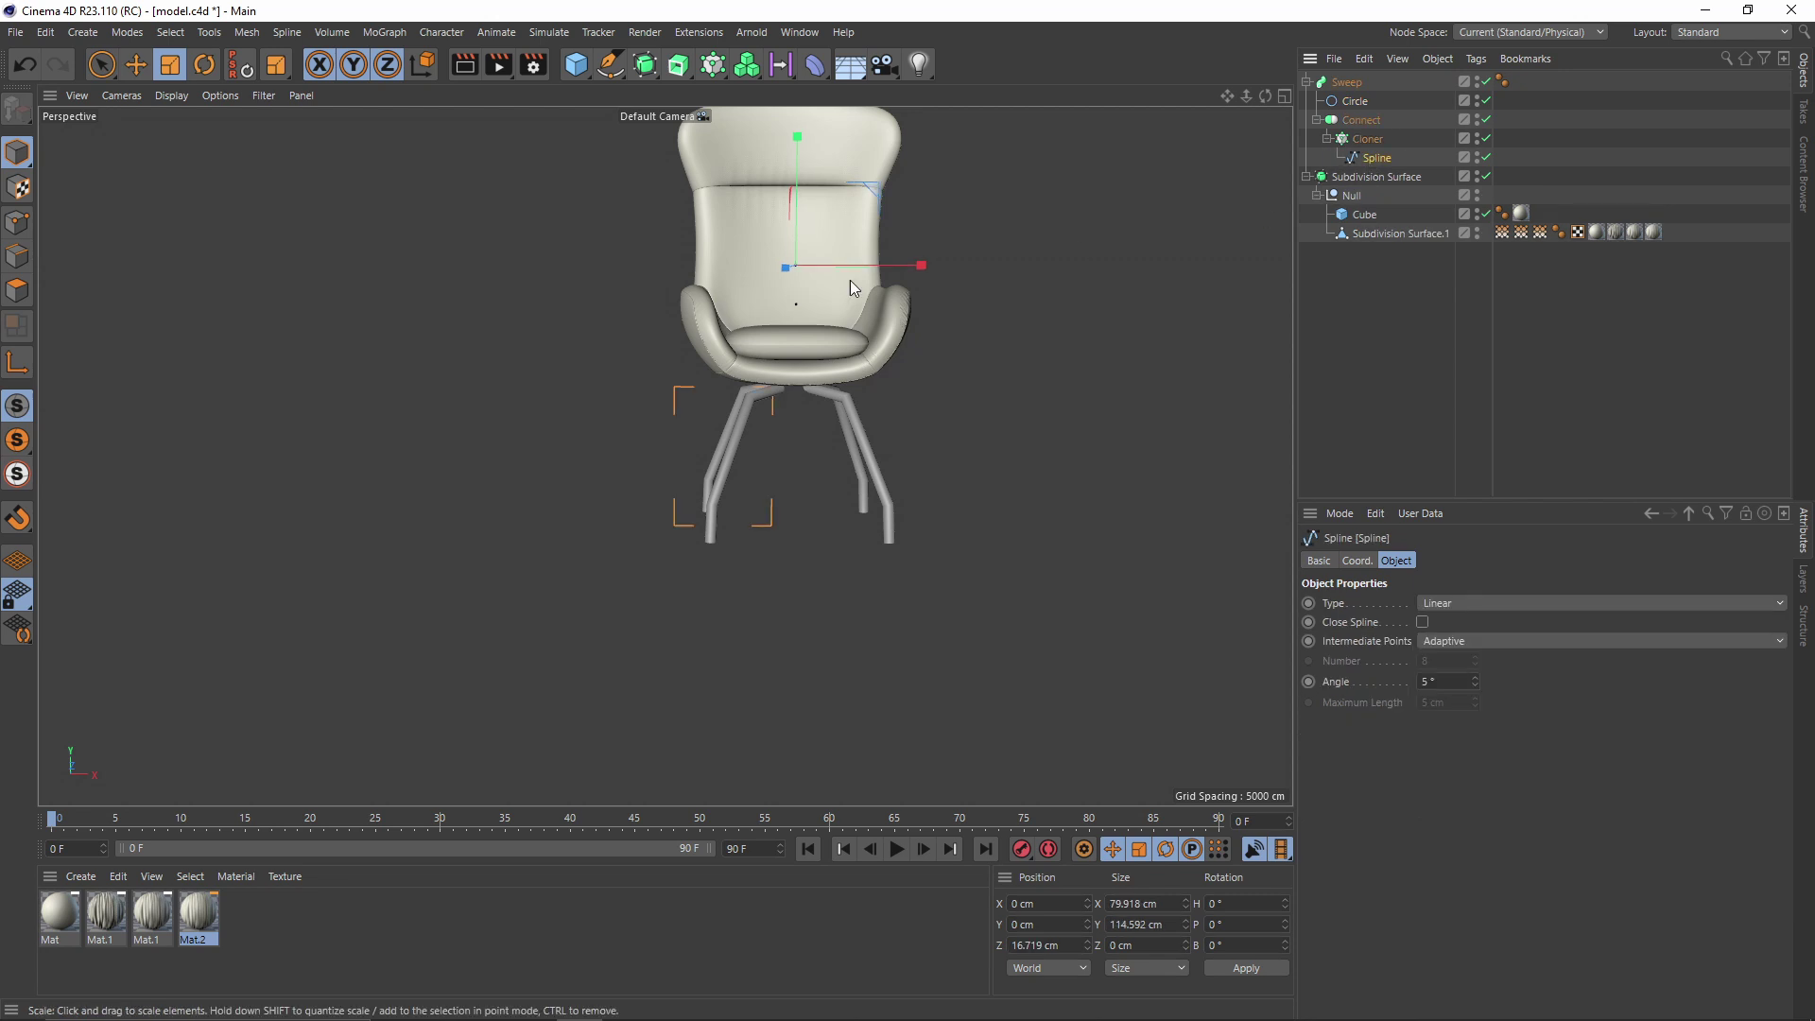
left_click(17, 222)
key("space")
key("0")
scroll(700, 507, "up", 2)
left_click_drag(643, 474, 715, 506)
scroll(715, 507, "down", 4)
left_click_drag(715, 507, 694, 448, "alt")
middle_click_drag(694, 448, 762, 516, "alt")
scroll(753, 430, "up", 7)
left_click_drag(704, 416, 751, 472)
left_click_drag(723, 321, 726, 315)
left_click_drag(786, 415, 780, 354, "alt")
left_click_drag(737, 332, 738, 340)
left_click_drag(838, 452, 932, 450)
scroll(851, 475, "up", 6)
key("ctrl+z")
left_click_drag(825, 502, 960, 450, "alt")
scroll(662, 457, "down", 8)
left_click_drag(663, 457, 648, 454, "alt")
Display the model in Gouraud Shading (Lines) and set the profile circle's intermediate points to Uniform with number 1
left_click(171, 95)
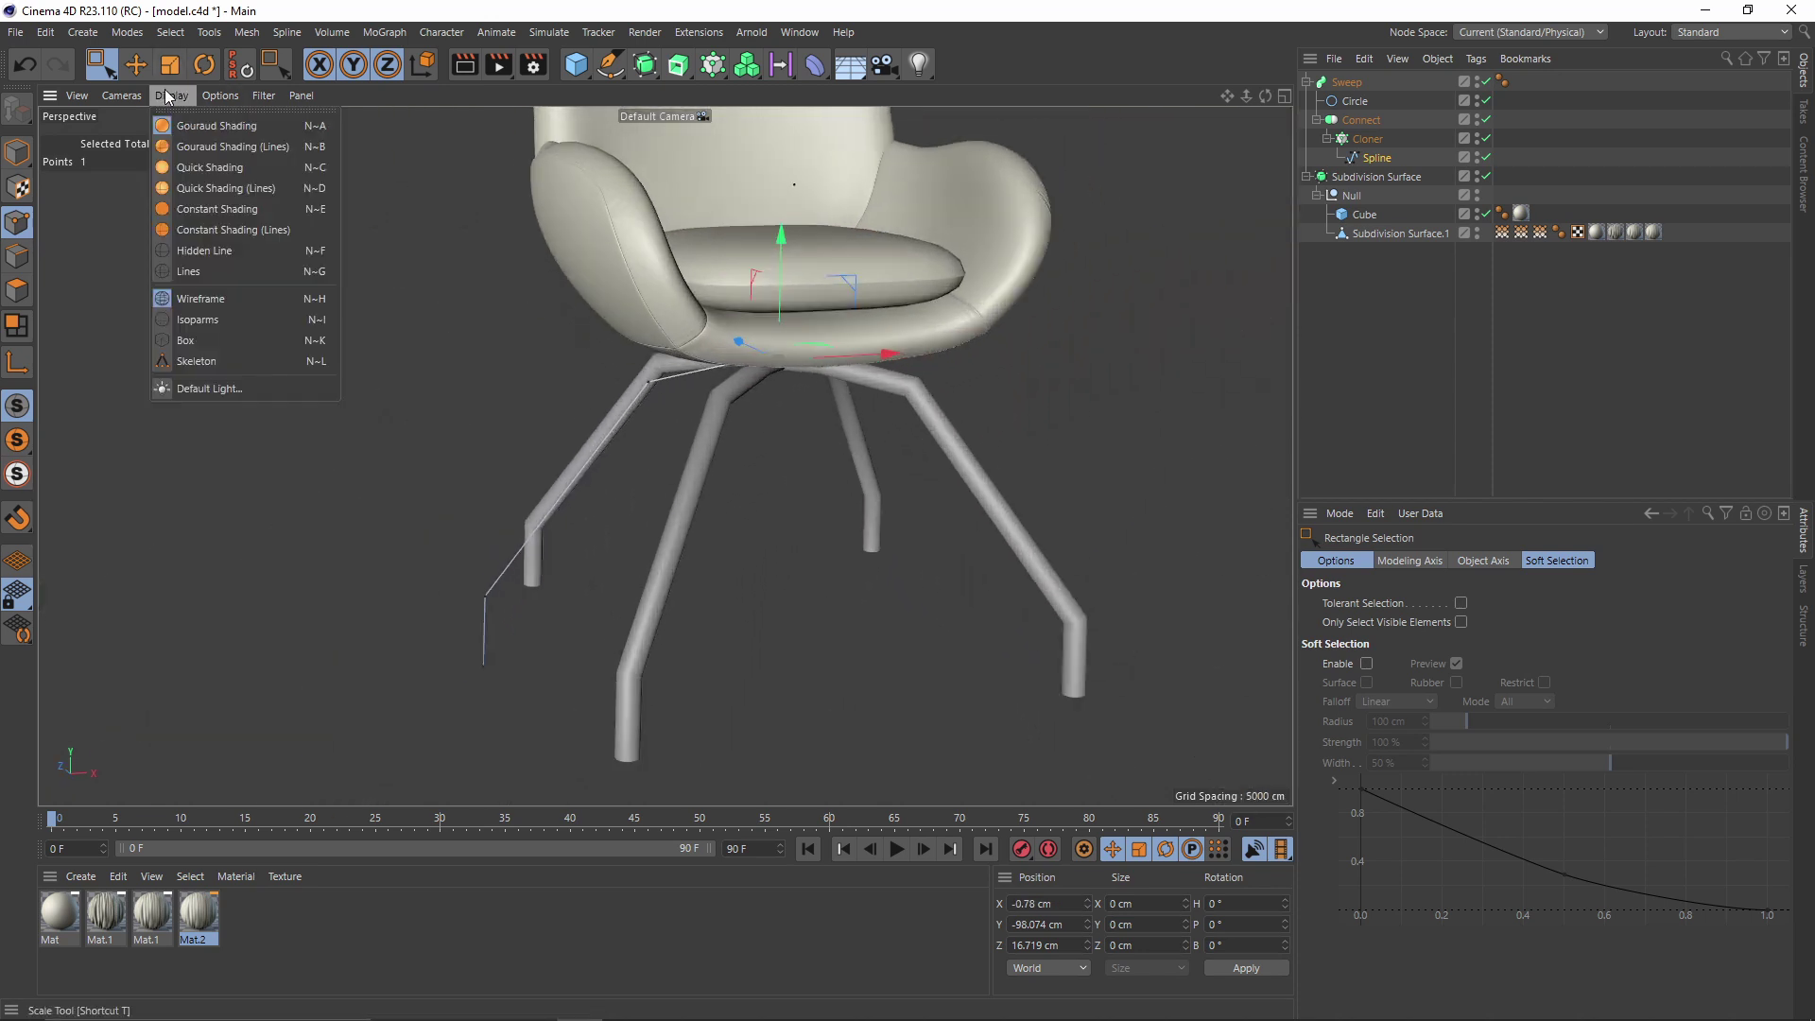
left_click(200, 140)
middle_click_drag(696, 492, 717, 422, "alt")
scroll(719, 422, "up", 3)
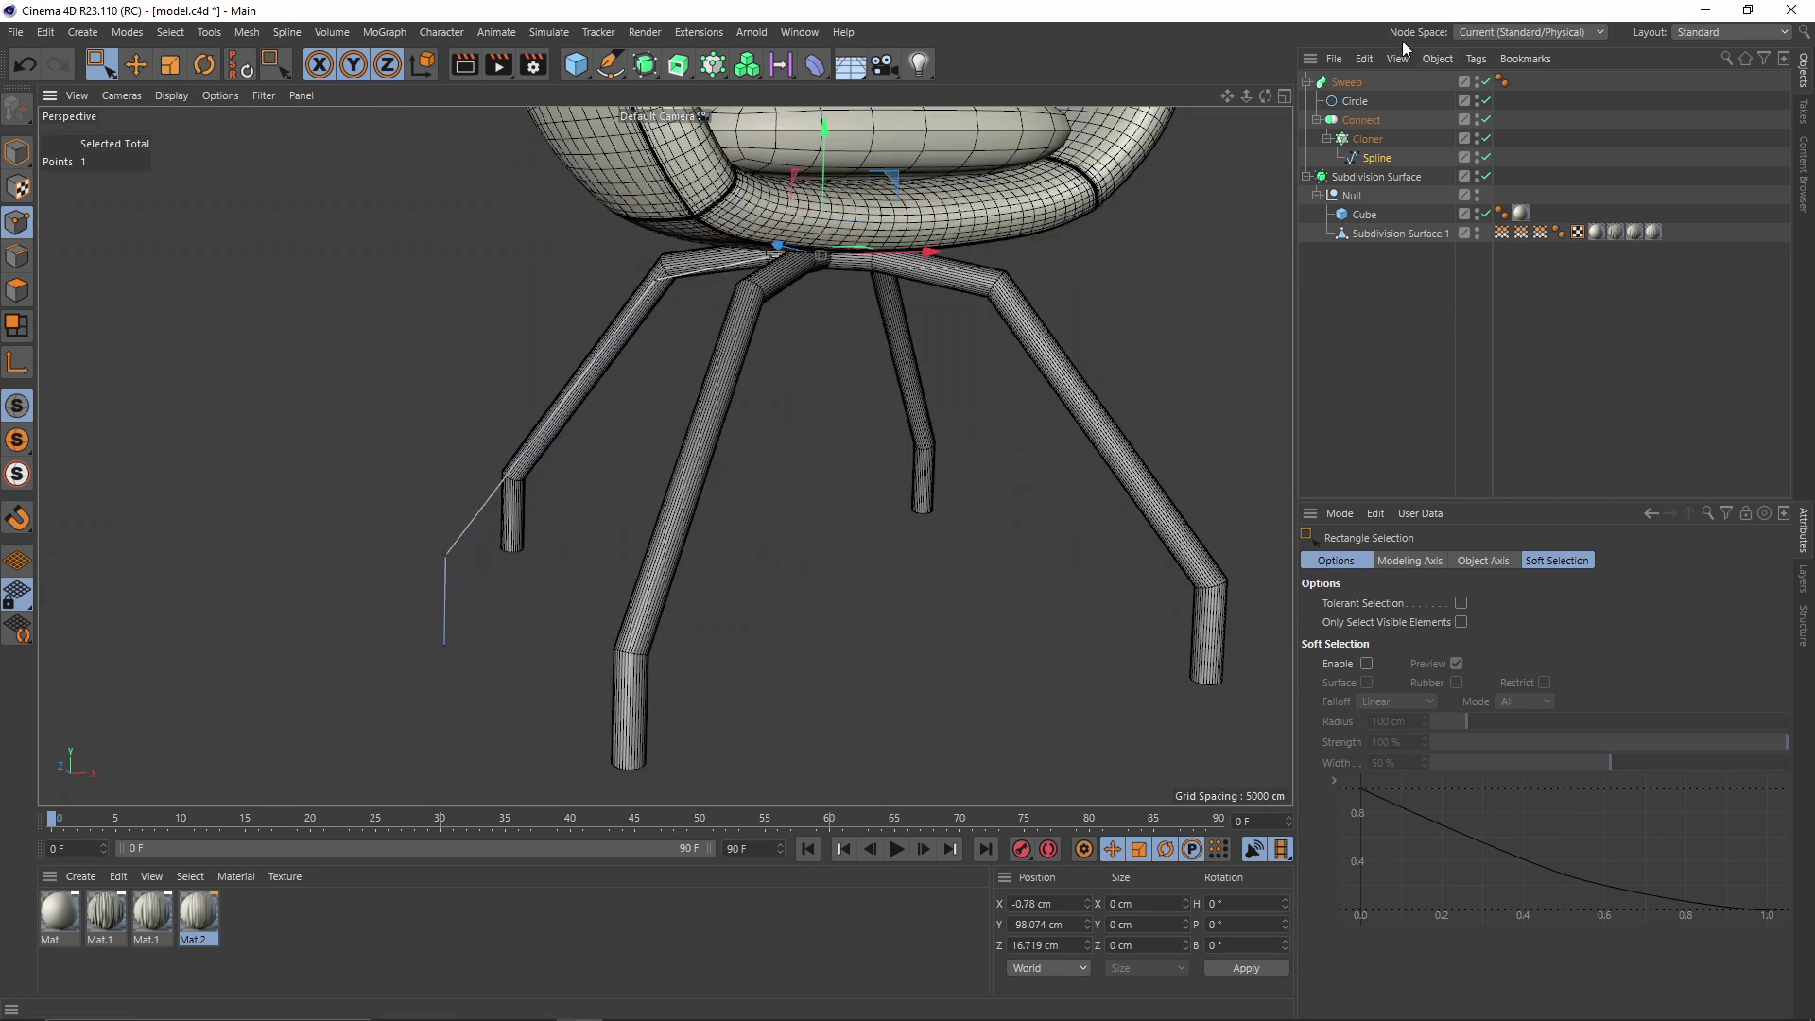
left_click(1355, 102)
left_click_drag(1477, 764, 1478, 775)
left_click(1477, 774)
left_click(1476, 773)
left_click(1477, 774)
left_click(1476, 775)
left_click(1478, 763)
left_click_drag(733, 479, 676, 454, "alt")
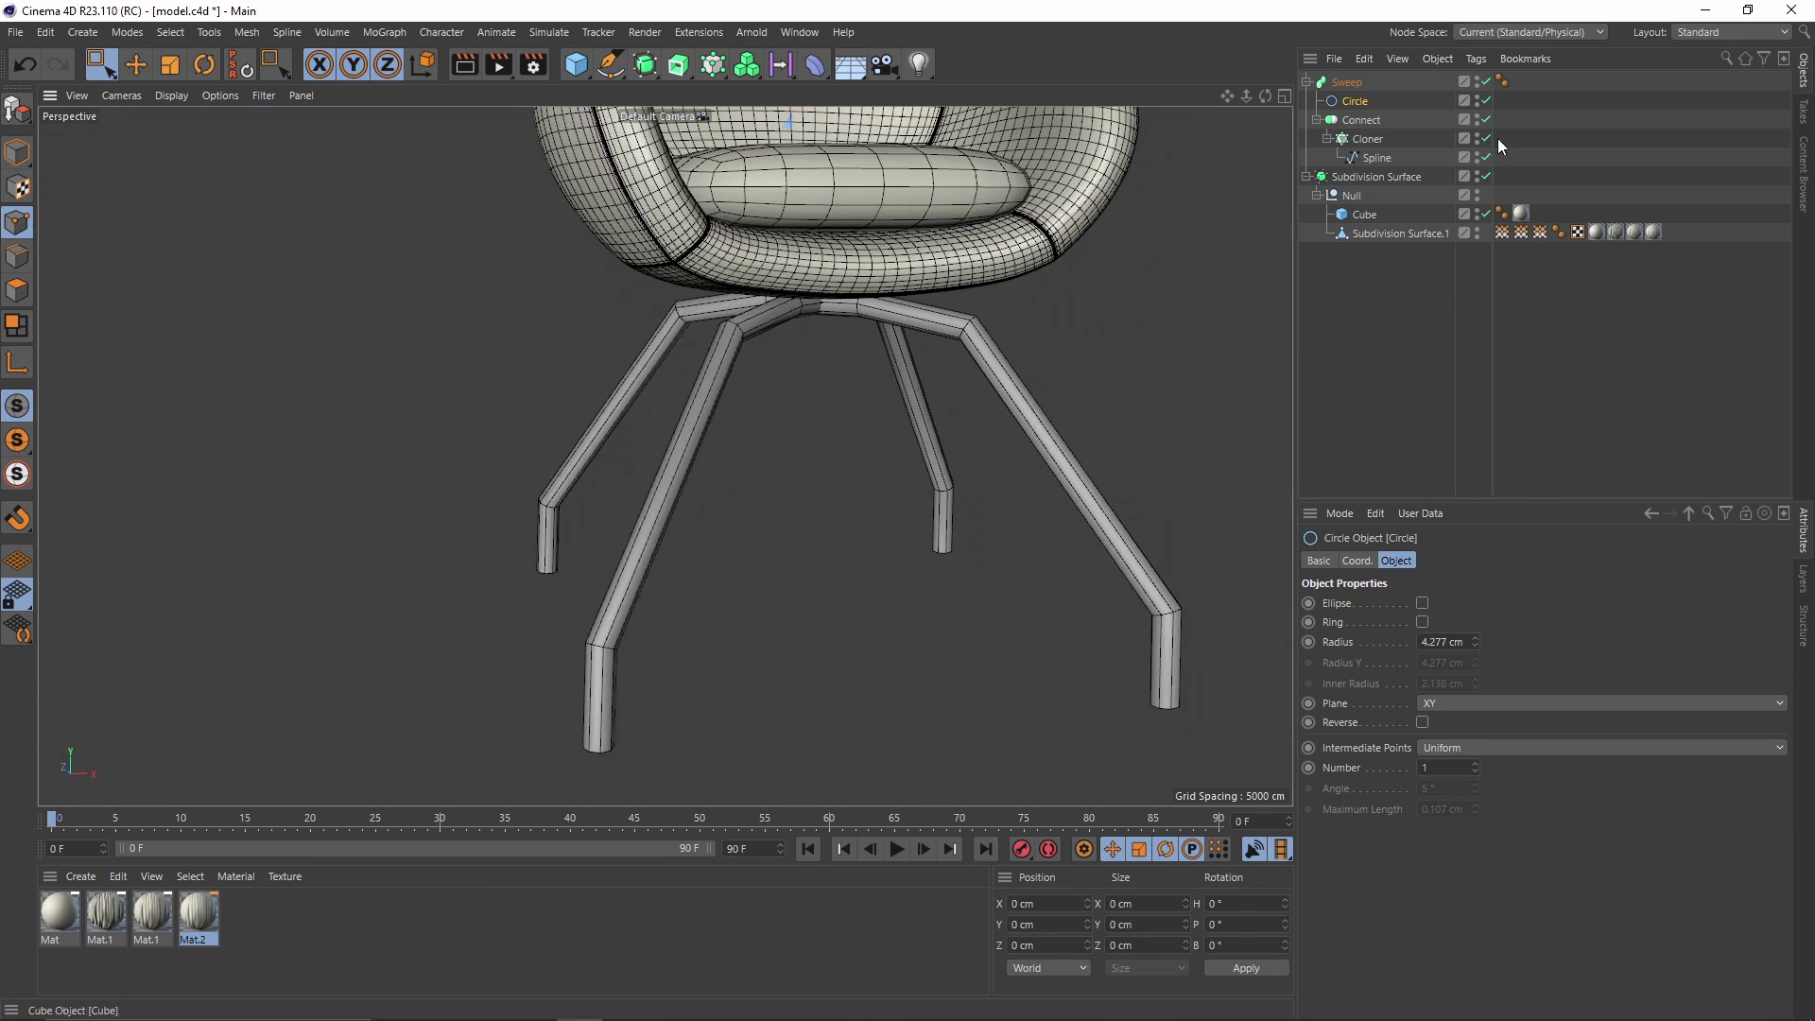
Chamfer the bend points of the leg spline to round the legs' corners
left_click(1369, 158)
left_click_drag(745, 351, 579, 333, "alt")
left_click(398, 582, "shift")
right_click(700, 605)
left_click(774, 682)
right_click_drag(496, 380, 627, 369, "alt")
left_click_drag(626, 368, 670, 305, "alt")
right_click_drag(596, 303, 519, 327, "alt")
left_click_drag(519, 327, 536, 297, "alt")
middle_click_drag(535, 297, 594, 289, "alt")
right_click_drag(594, 289, 610, 368, "alt")
left_click_drag(610, 369, 664, 454, "alt")
right_click_drag(664, 454, 796, 289, "alt")
key("space")
left_click(733, 233)
left_click_drag(796, 289, 856, 295, "alt")
right_click_drag(855, 295, 741, 327, "alt")
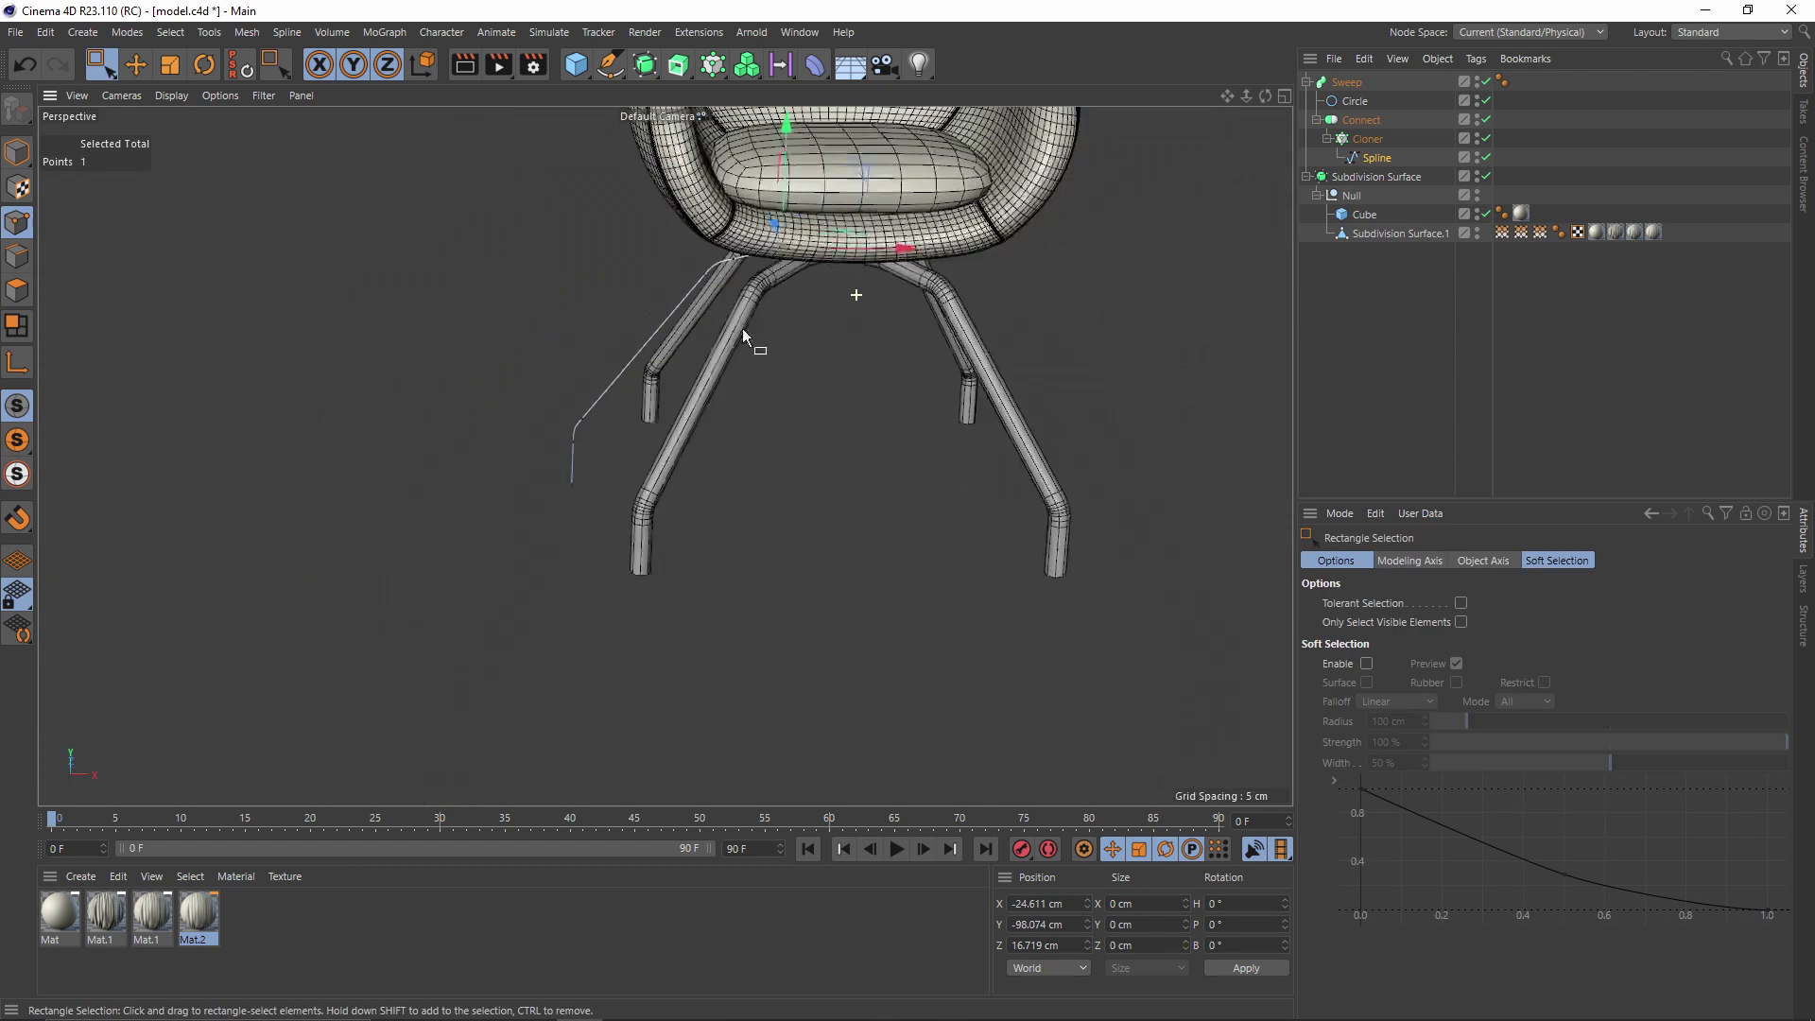
Move the leg Cloner slightly backward under the seat, to Z about 28 cm
left_click_drag(741, 327, 566, 397, "alt")
right_click_drag(565, 397, 473, 378, "alt")
middle_click_drag(473, 378, 718, 360, "alt")
left_click(17, 152)
left_click(135, 65)
left_click(264, 259)
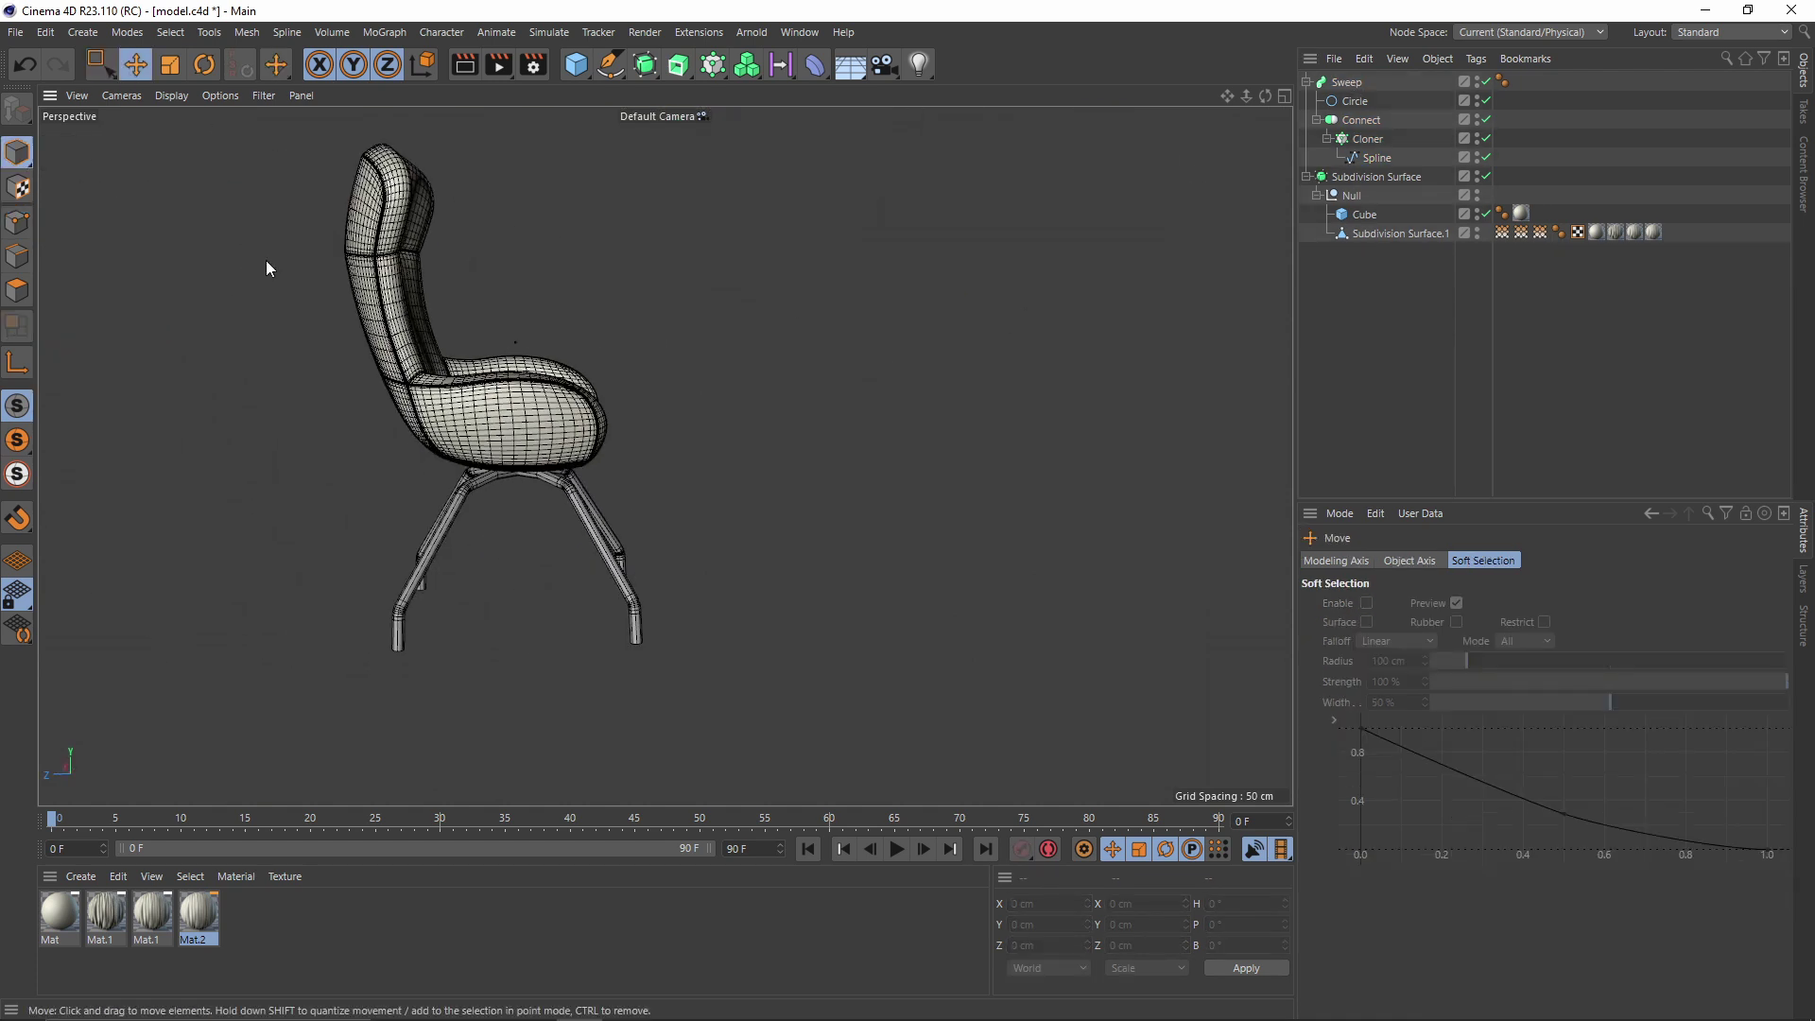
left_click(1358, 139)
left_click_drag(435, 346, 422, 349)
left_click_drag(529, 397, 378, 444, "alt")
middle_click_drag(945, 416, 664, 458, "alt")
right_click_drag(664, 457, 567, 454, "alt")
left_click_drag(568, 454, 511, 425, "alt")
left_click(783, 438)
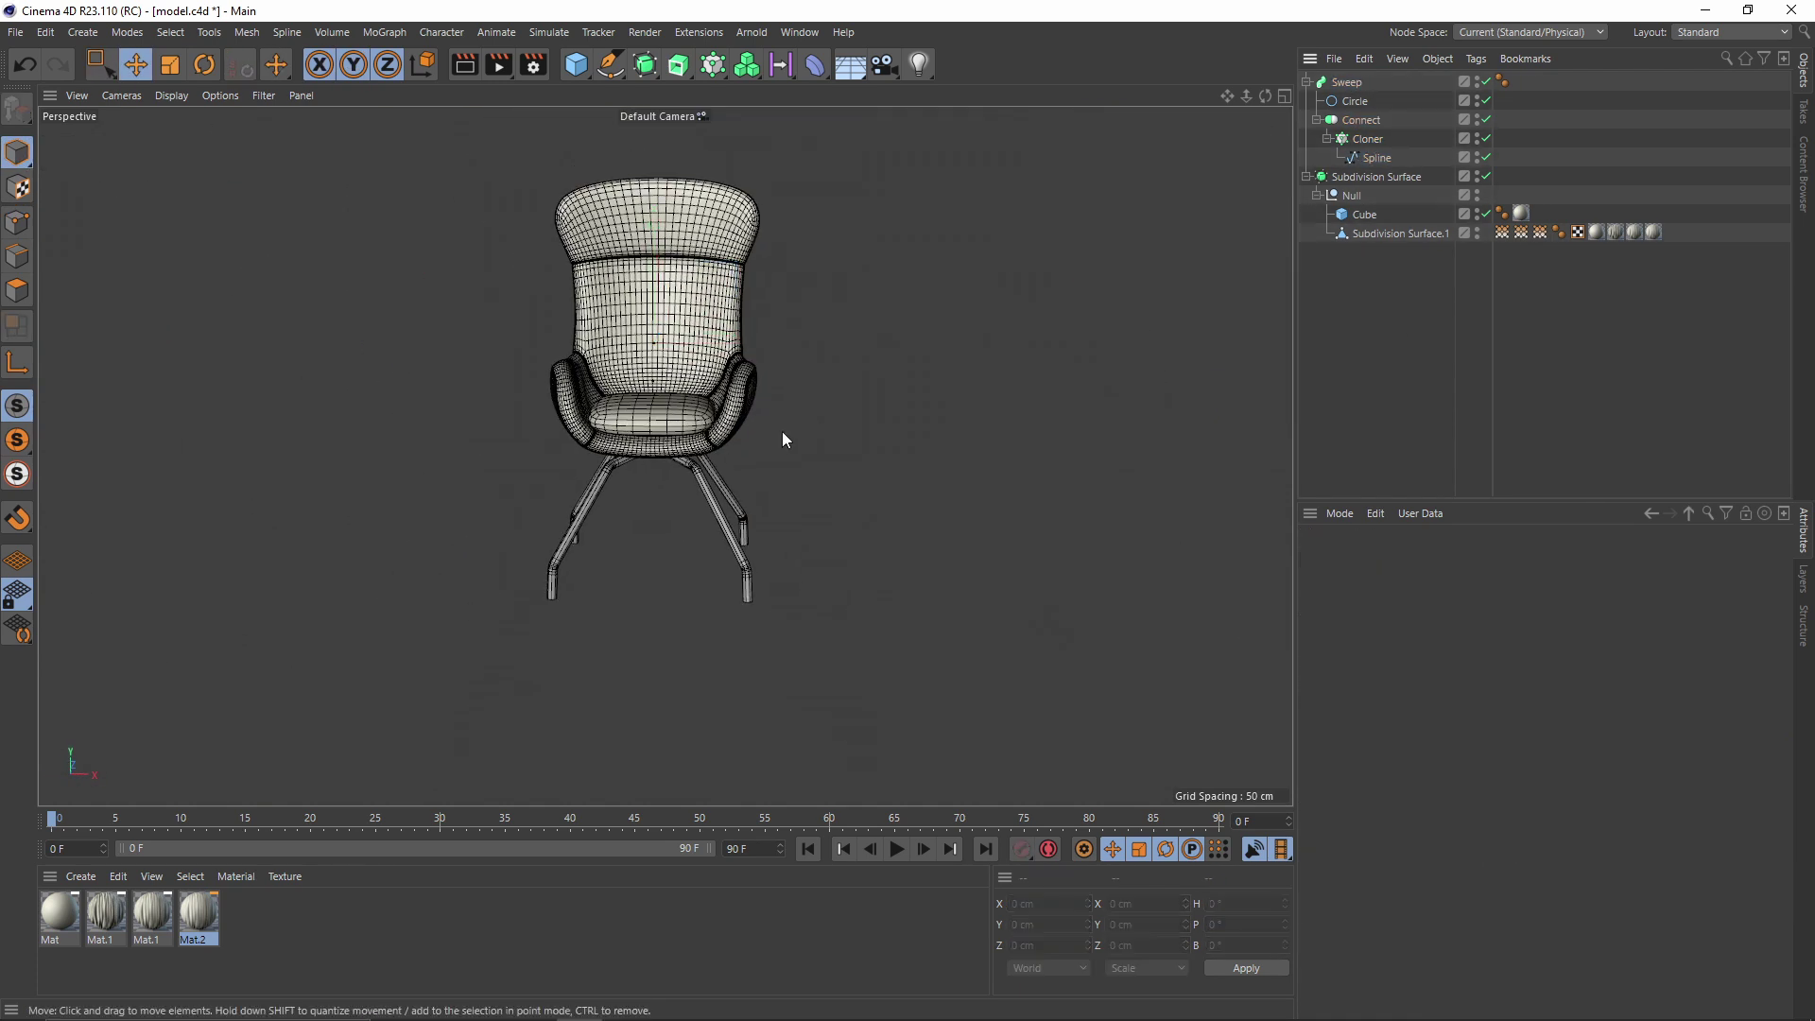
Switch back to plain Gouraud Shading and raise the leg spline's three lower points to shorten the legs
key("n")
key("a")
right_click_drag(783, 437, 832, 426, "alt")
middle_click_drag(691, 403, 803, 416, "alt")
left_click(1377, 158)
left_click(17, 222)
left_click_drag(557, 535, 628, 633)
left_click_drag(593, 472, 593, 455)
right_click_drag(822, 293, 765, 319, "alt")
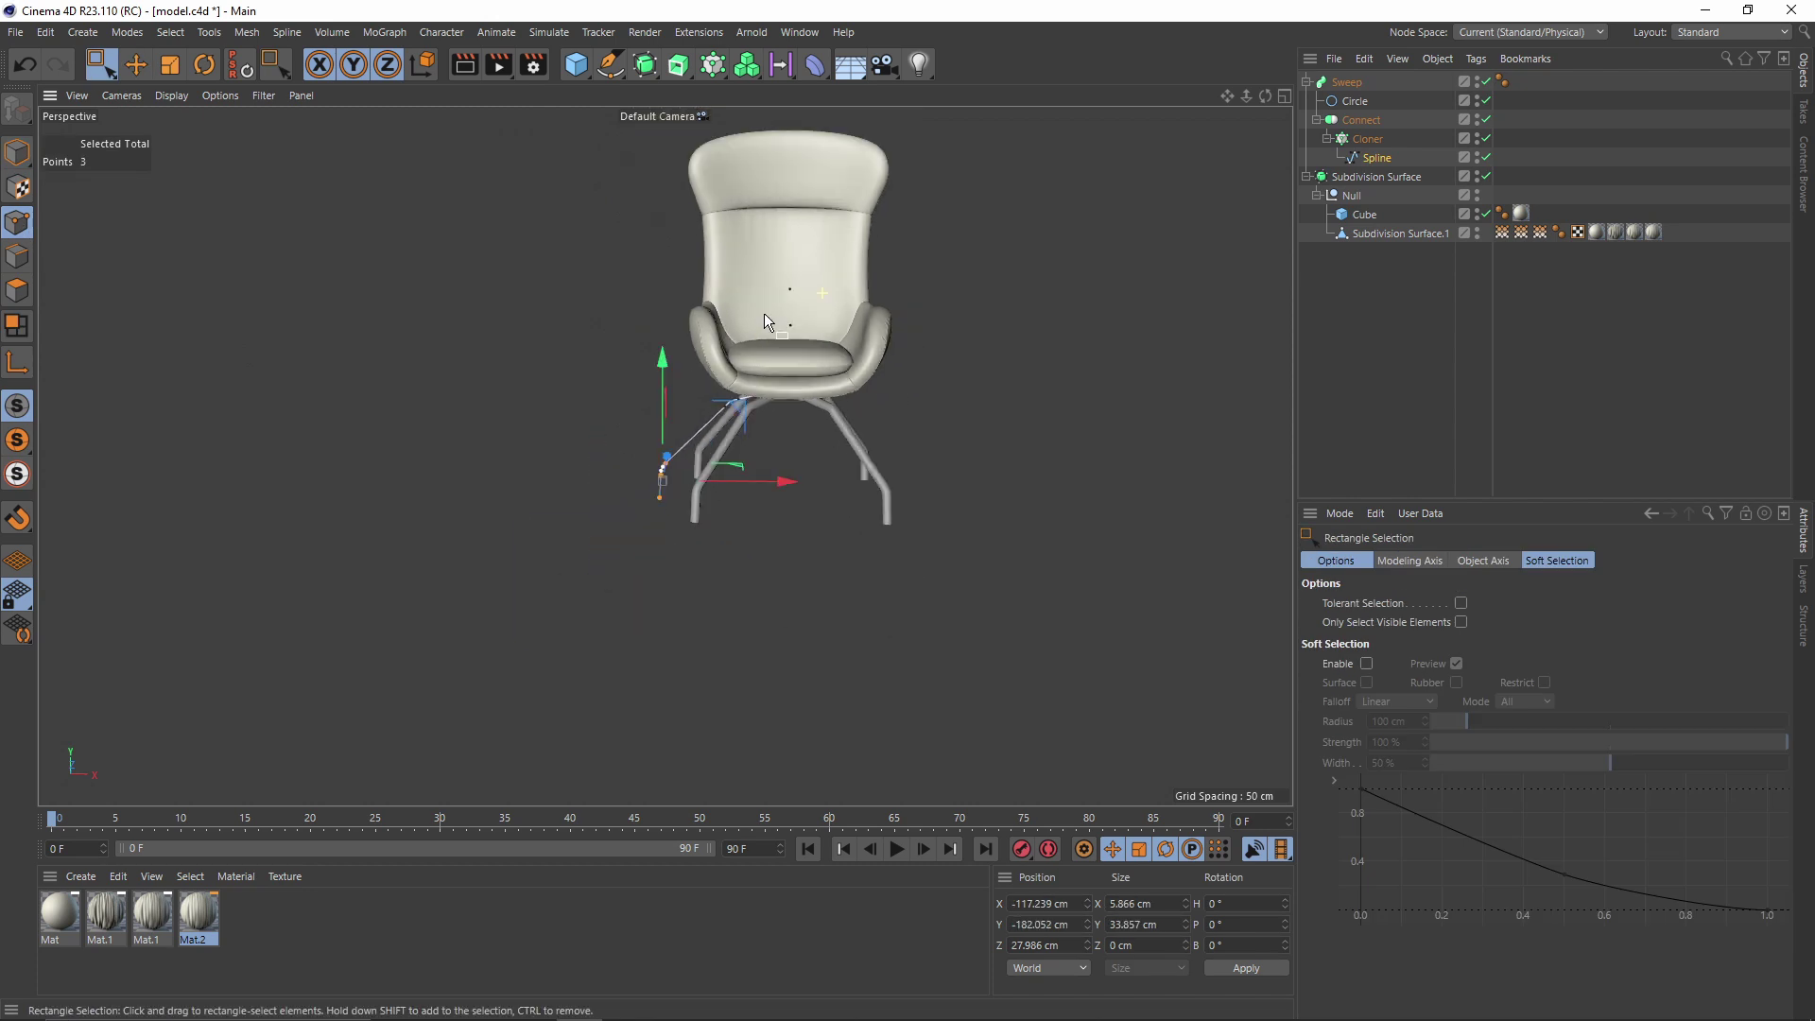
middle_click_drag(766, 319, 709, 334, "alt")
right_click_drag(709, 416, 747, 437, "alt")
middle_click_drag(747, 437, 764, 540, "alt")
left_click_drag(764, 541, 796, 520, "alt")
left_click(1371, 359)
Edit the Sweep's Scale curve near the foot end by adding a point and moving the end point upward
right_click_drag(889, 425, 842, 418, "alt")
left_click_drag(841, 418, 1035, 481, "alt")
right_click_drag(681, 454, 747, 463, "alt")
left_click_drag(747, 464, 662, 473, "alt")
left_click(1347, 83)
right_click_drag(851, 425, 907, 425, "alt")
left_click(1444, 561)
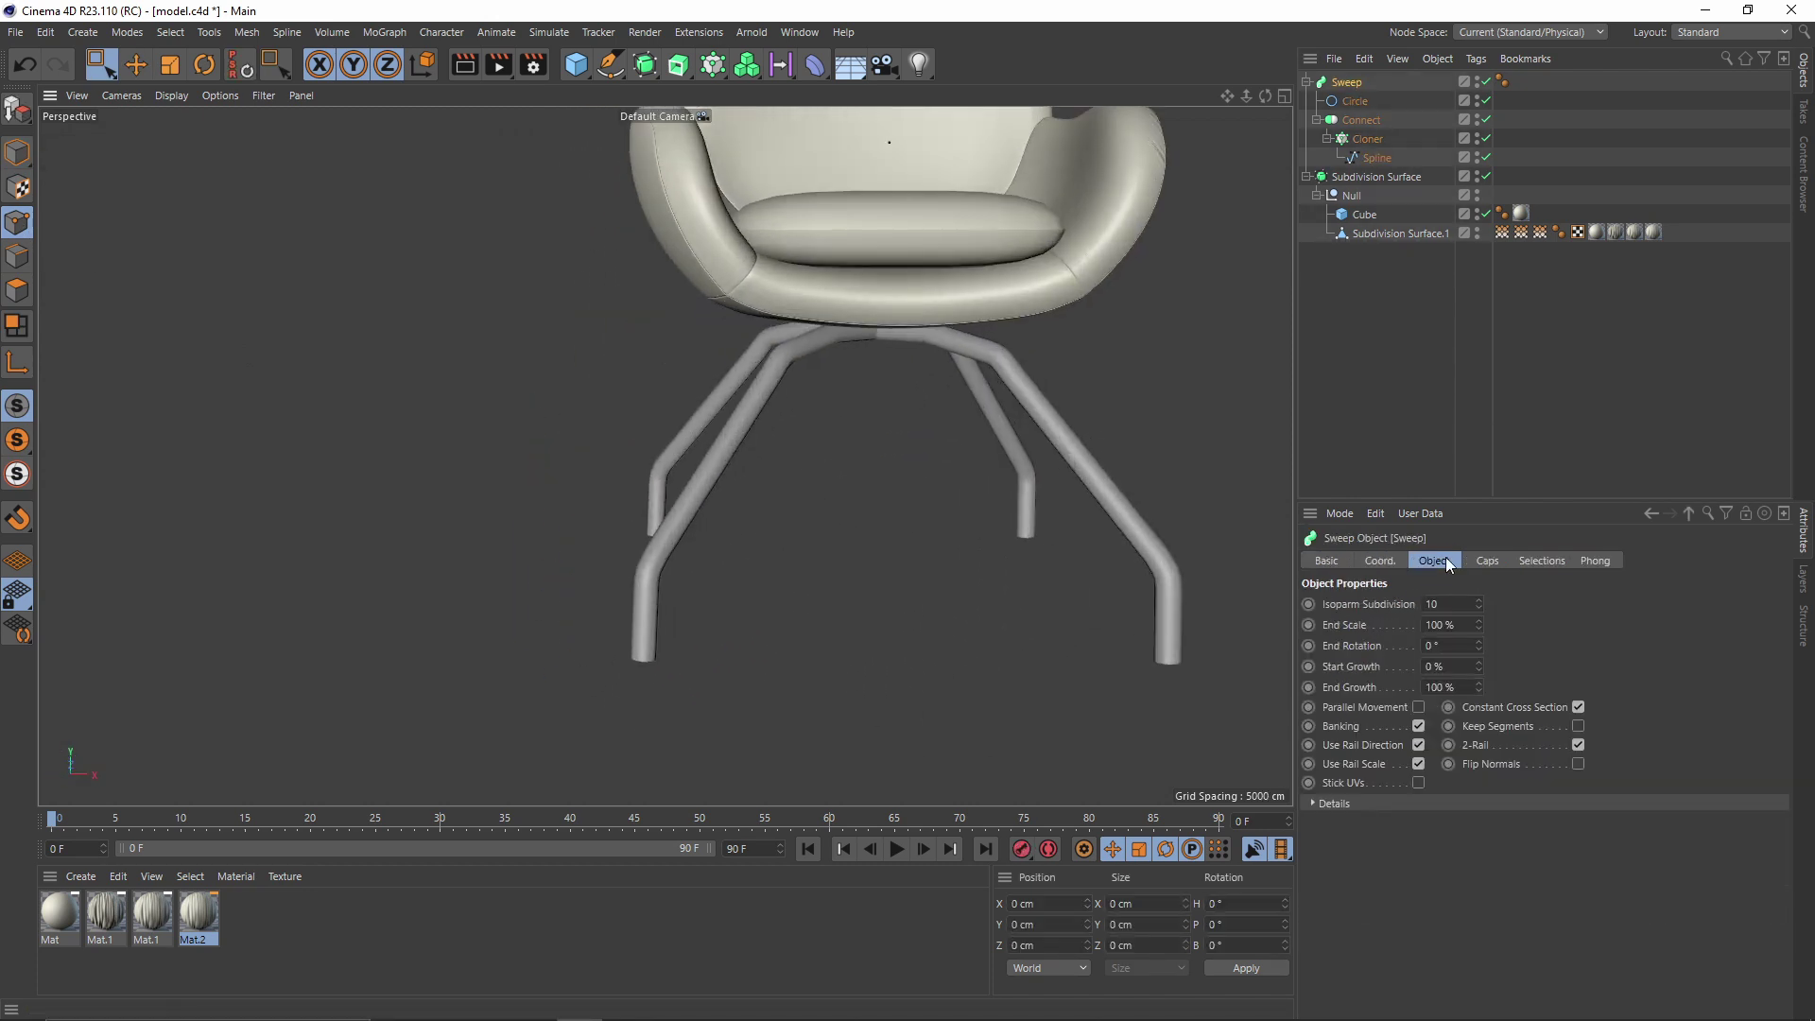
left_click(1394, 561)
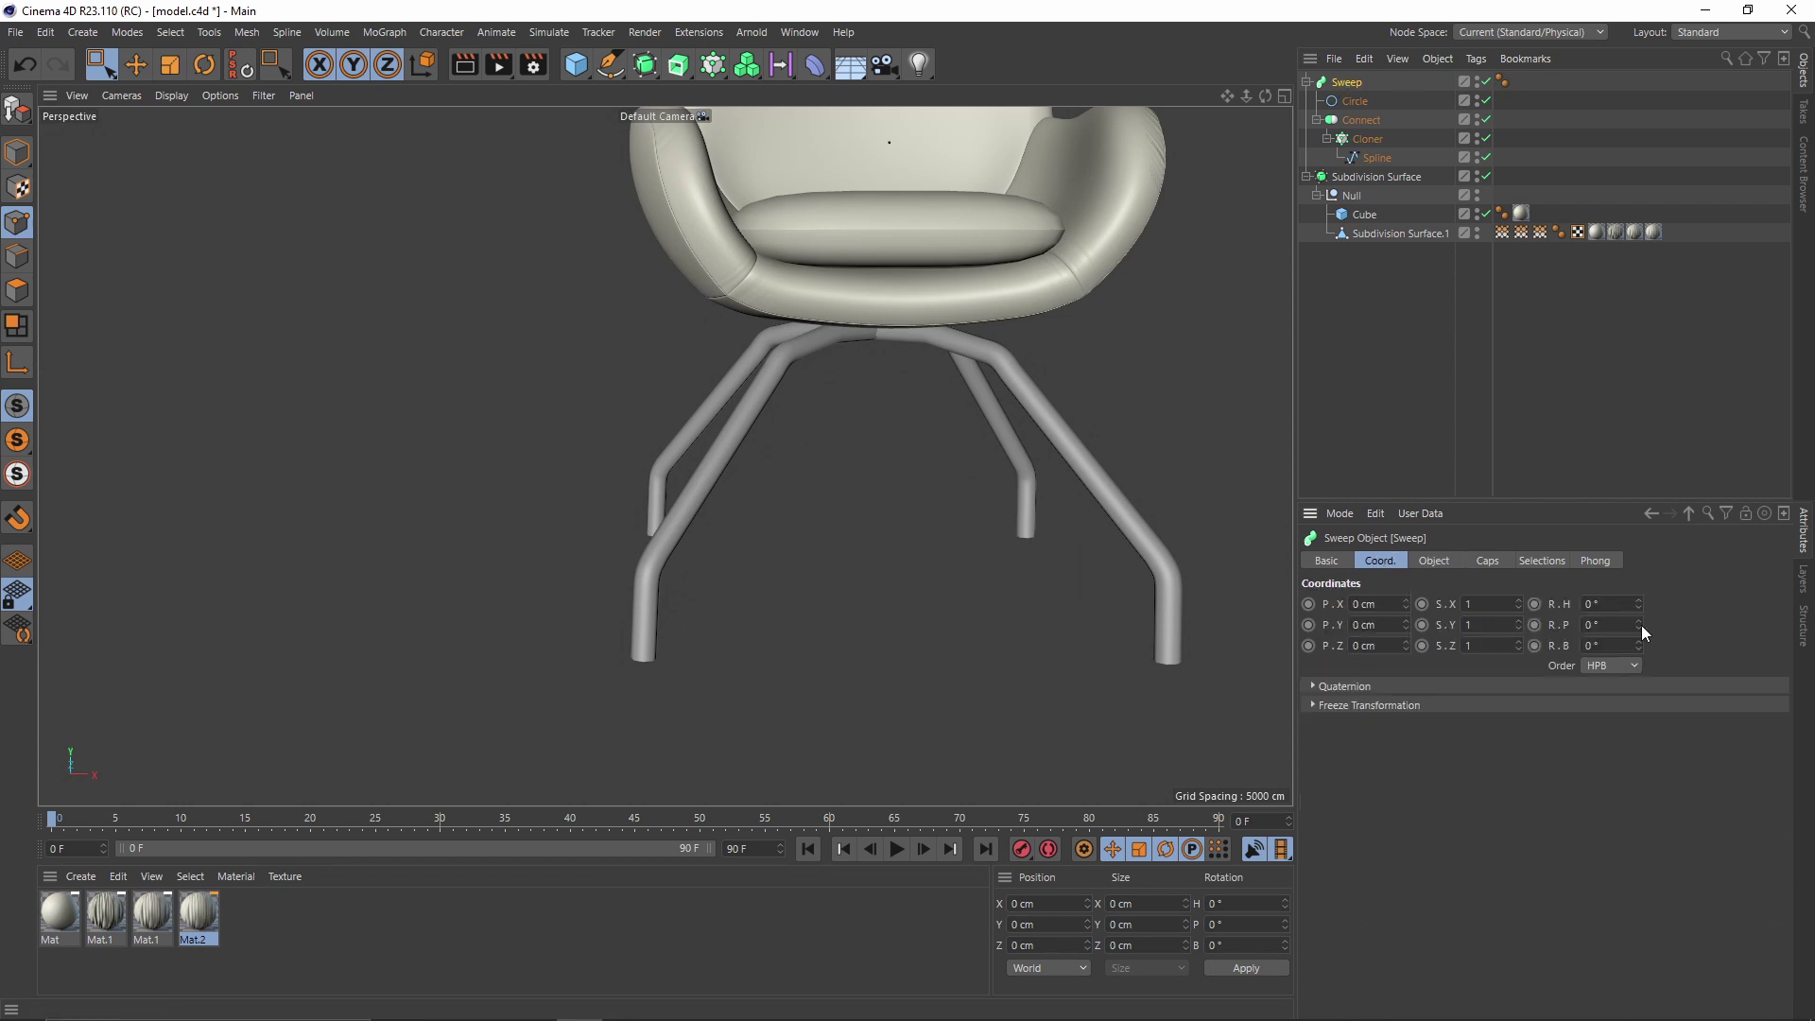
left_click(1437, 561)
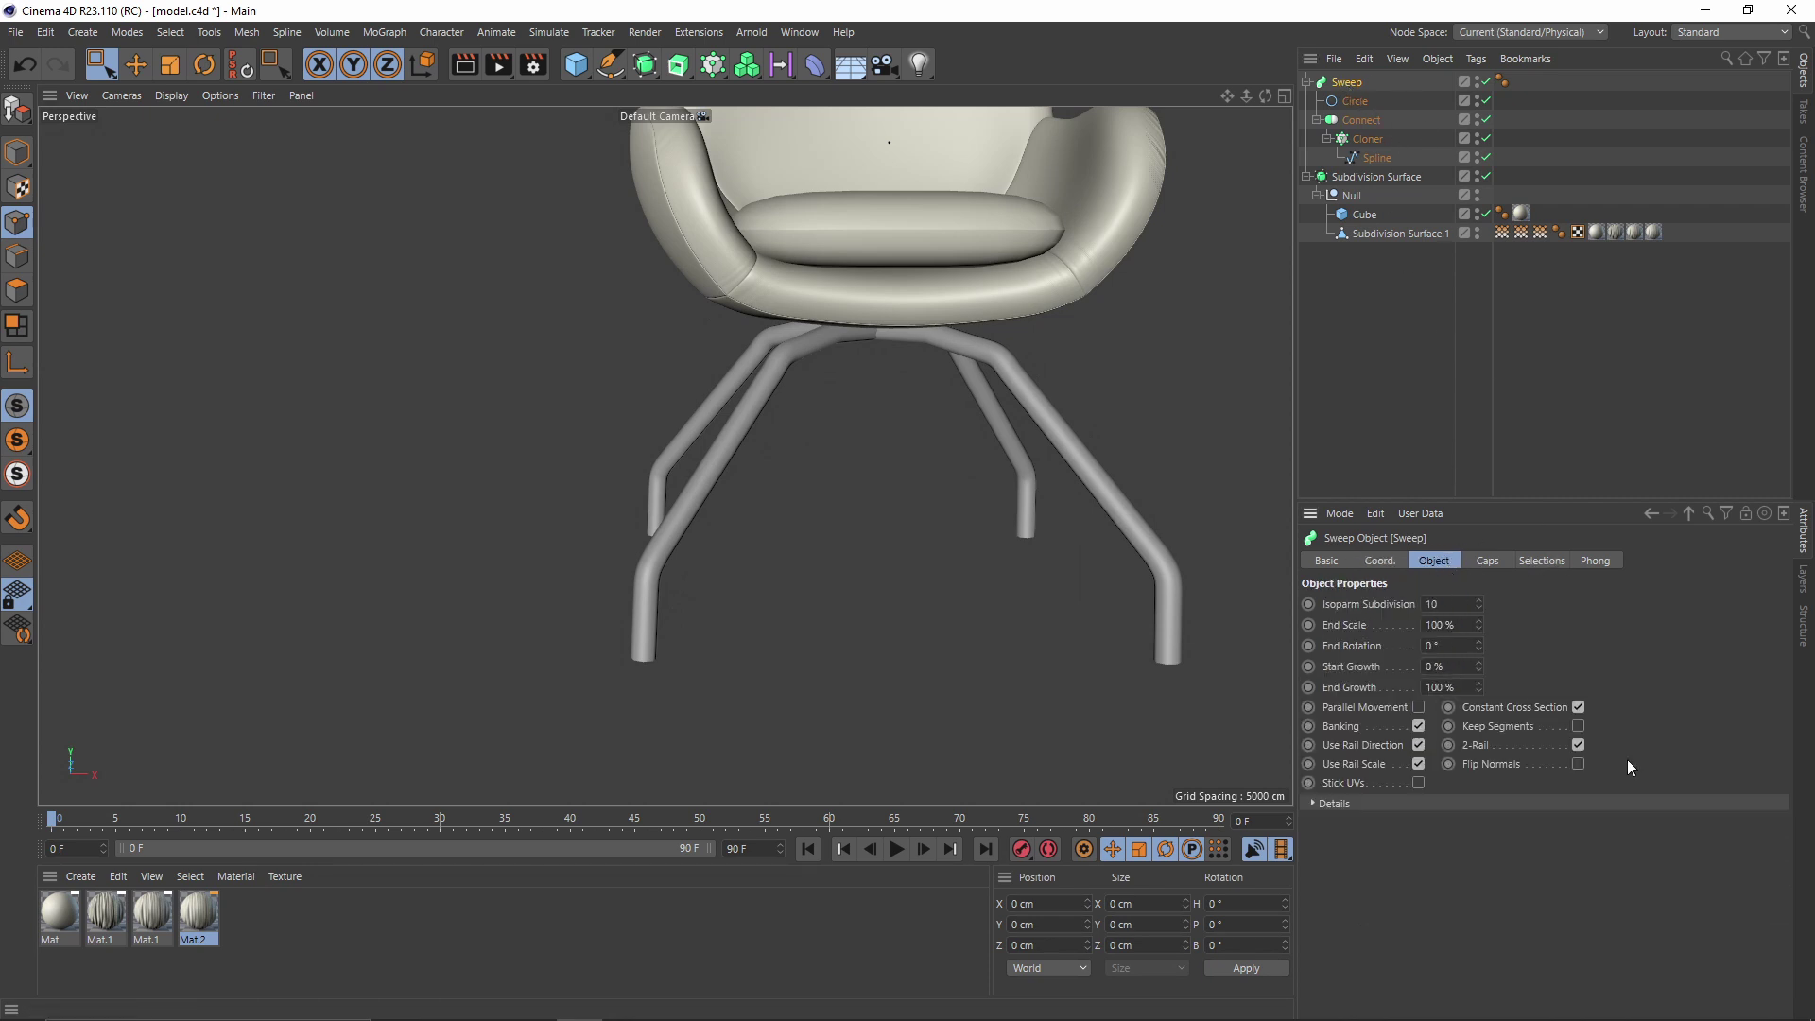
left_click(1506, 805)
scroll(1648, 745, "down", 3)
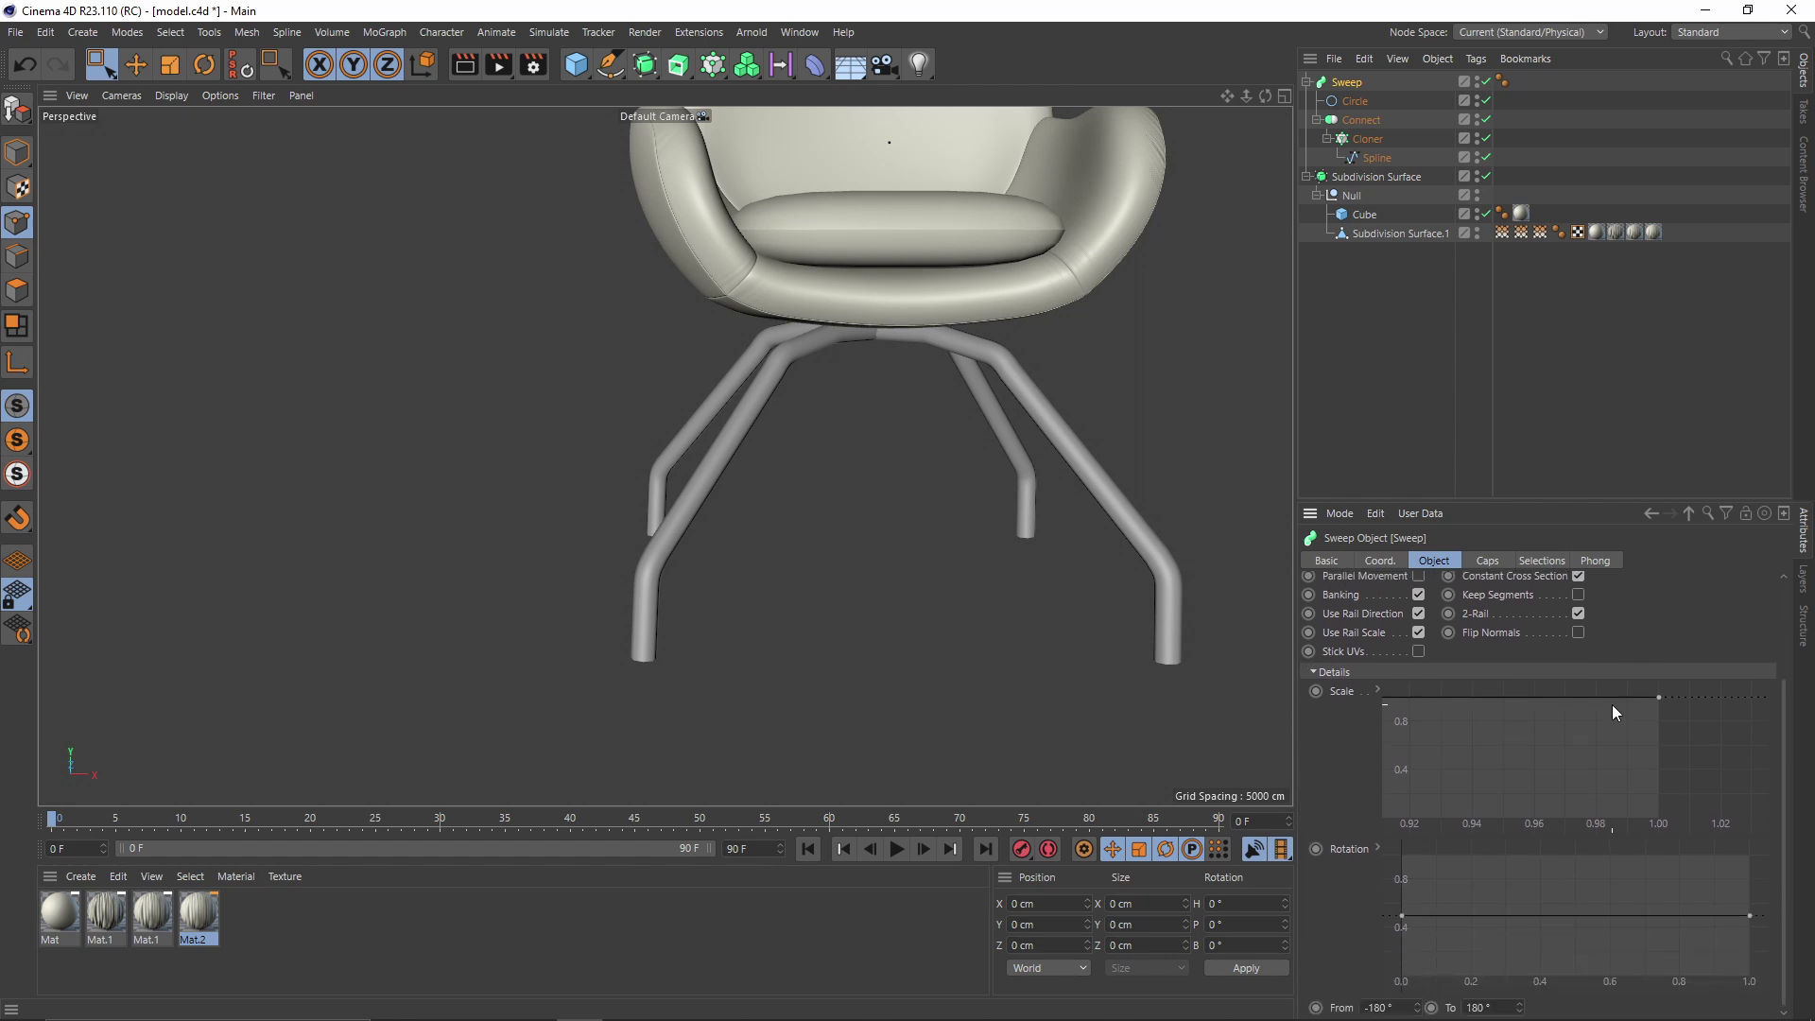
left_click_drag(1503, 692, 1319, 687)
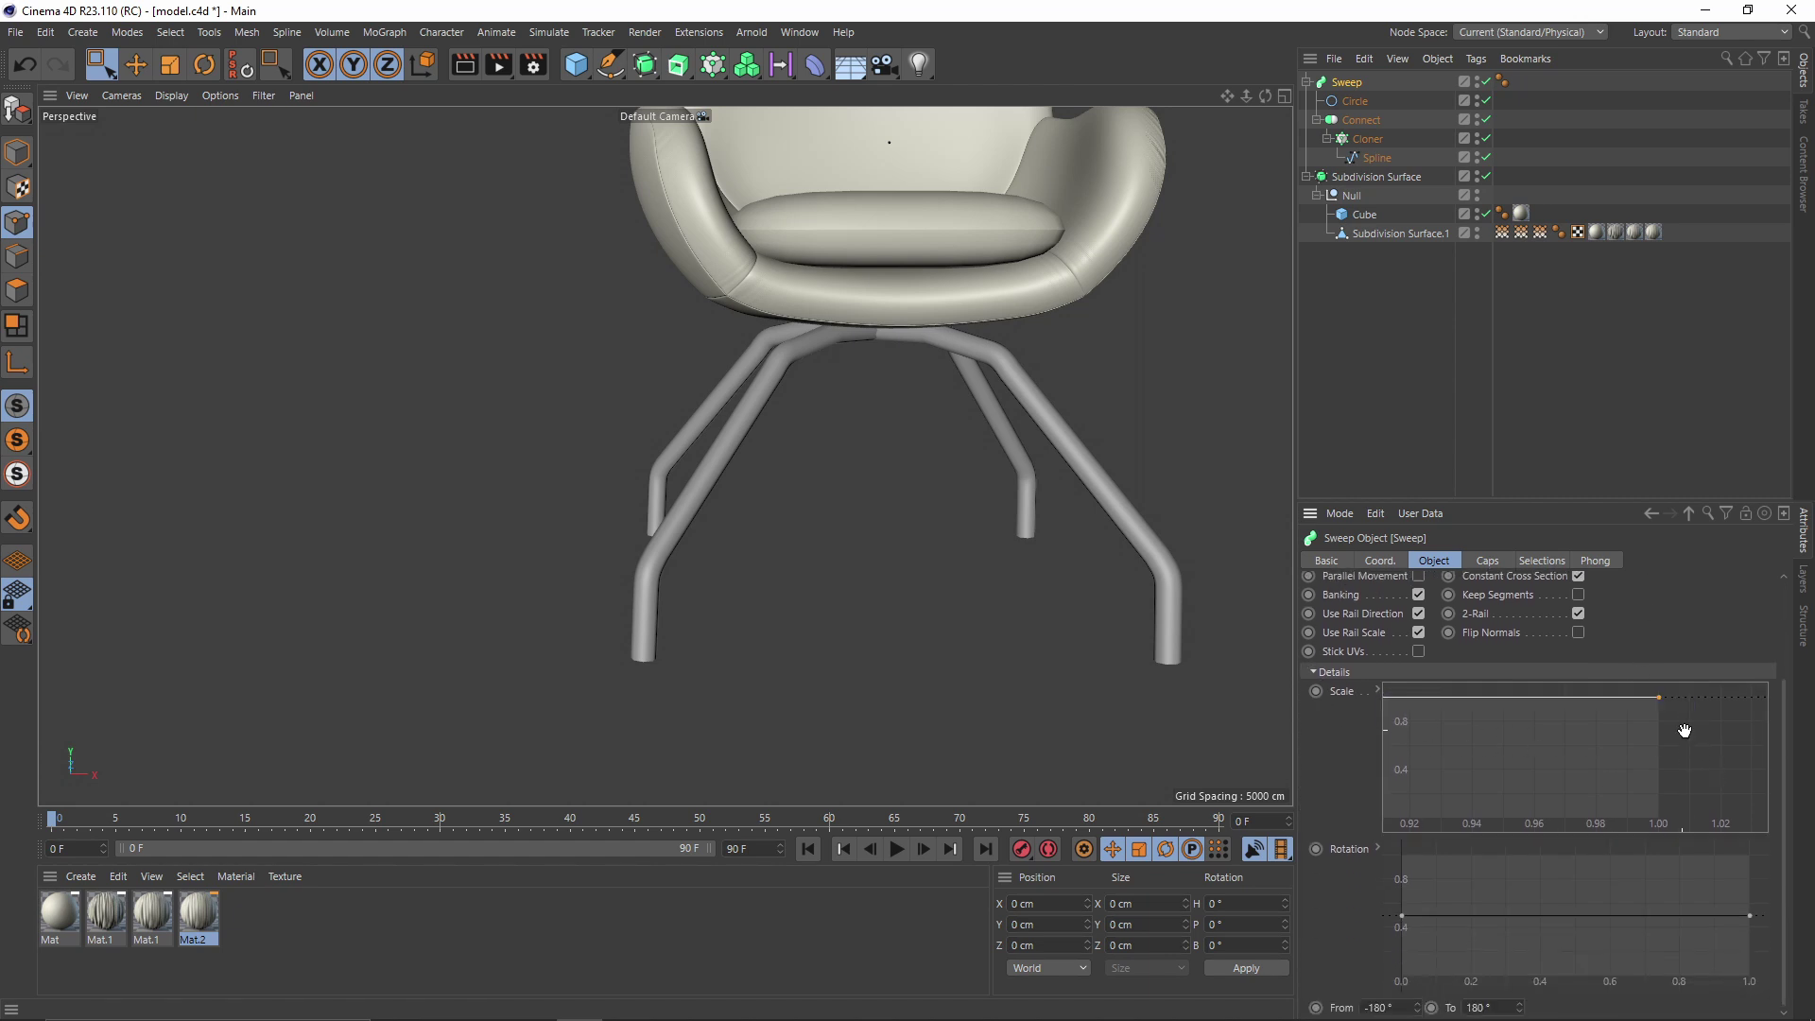
middle_click_drag(1680, 749, 1666, 758)
scroll(1609, 764, "down", 3)
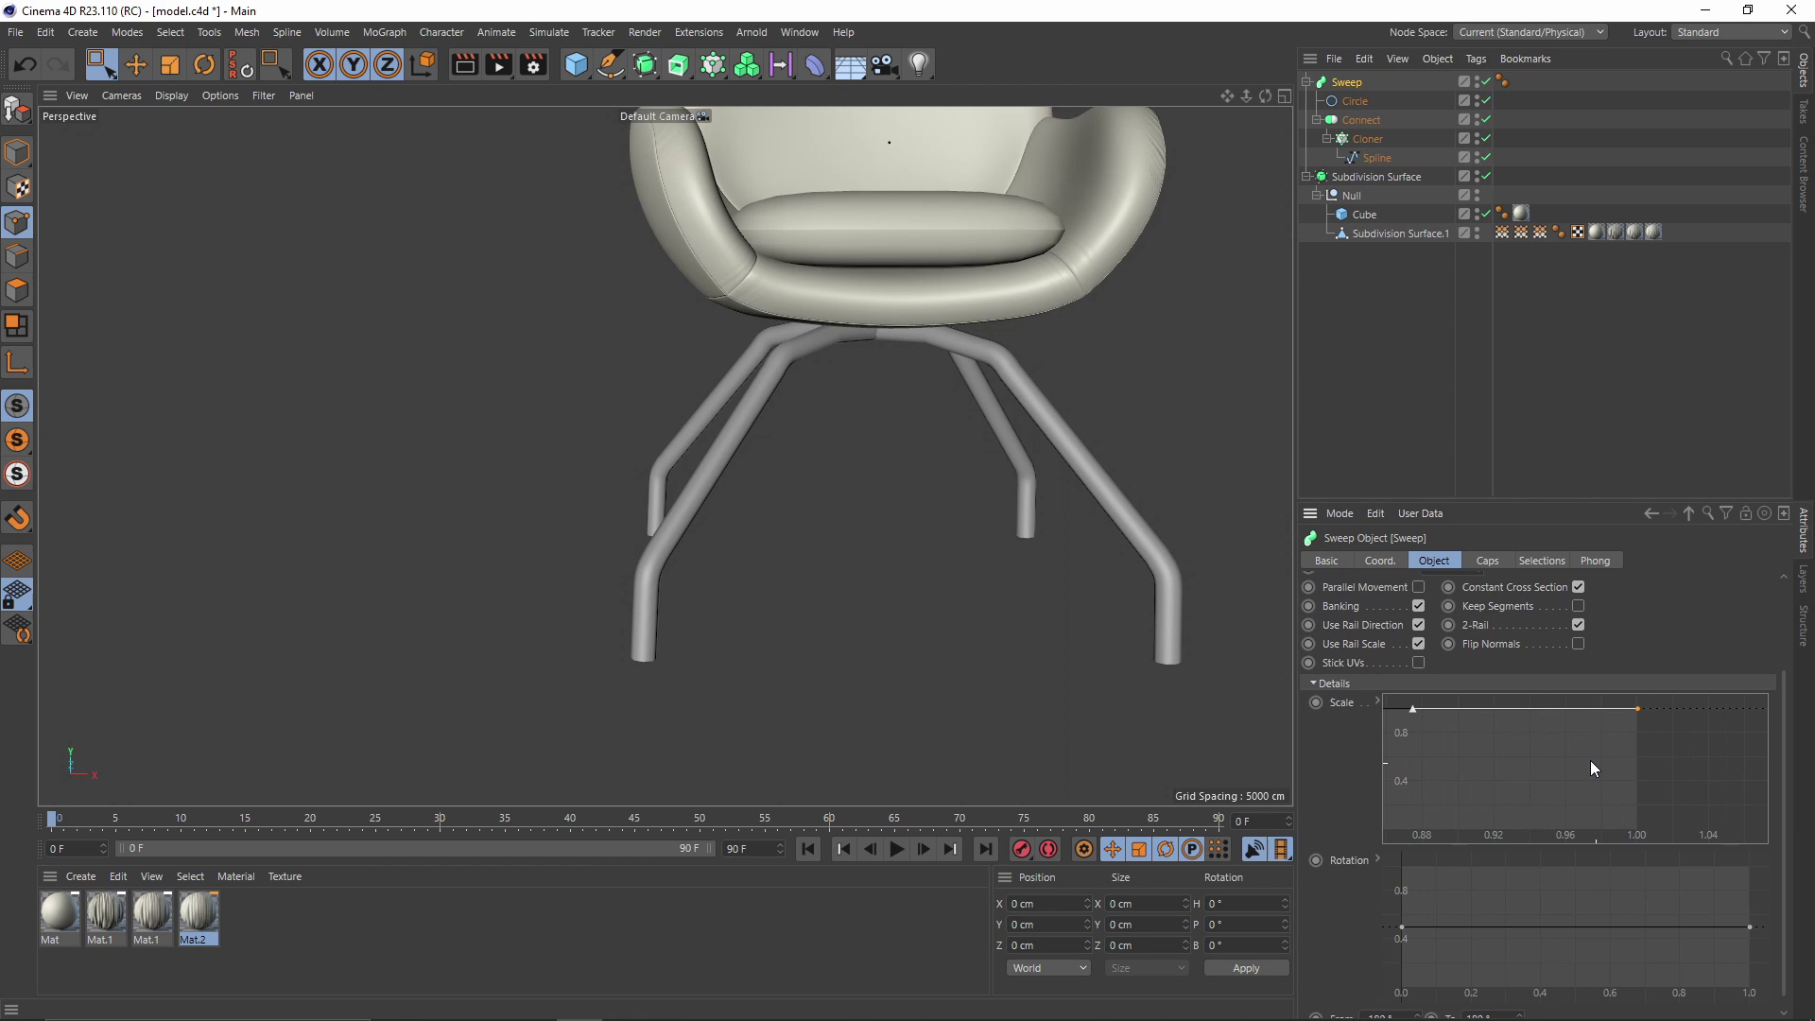
scroll(1470, 736, "down", 8)
middle_click_drag(1451, 762, 1613, 786)
left_click(1409, 735, "shift")
left_click_drag(1409, 735, 1409, 754)
scroll(1545, 757, "up", 5)
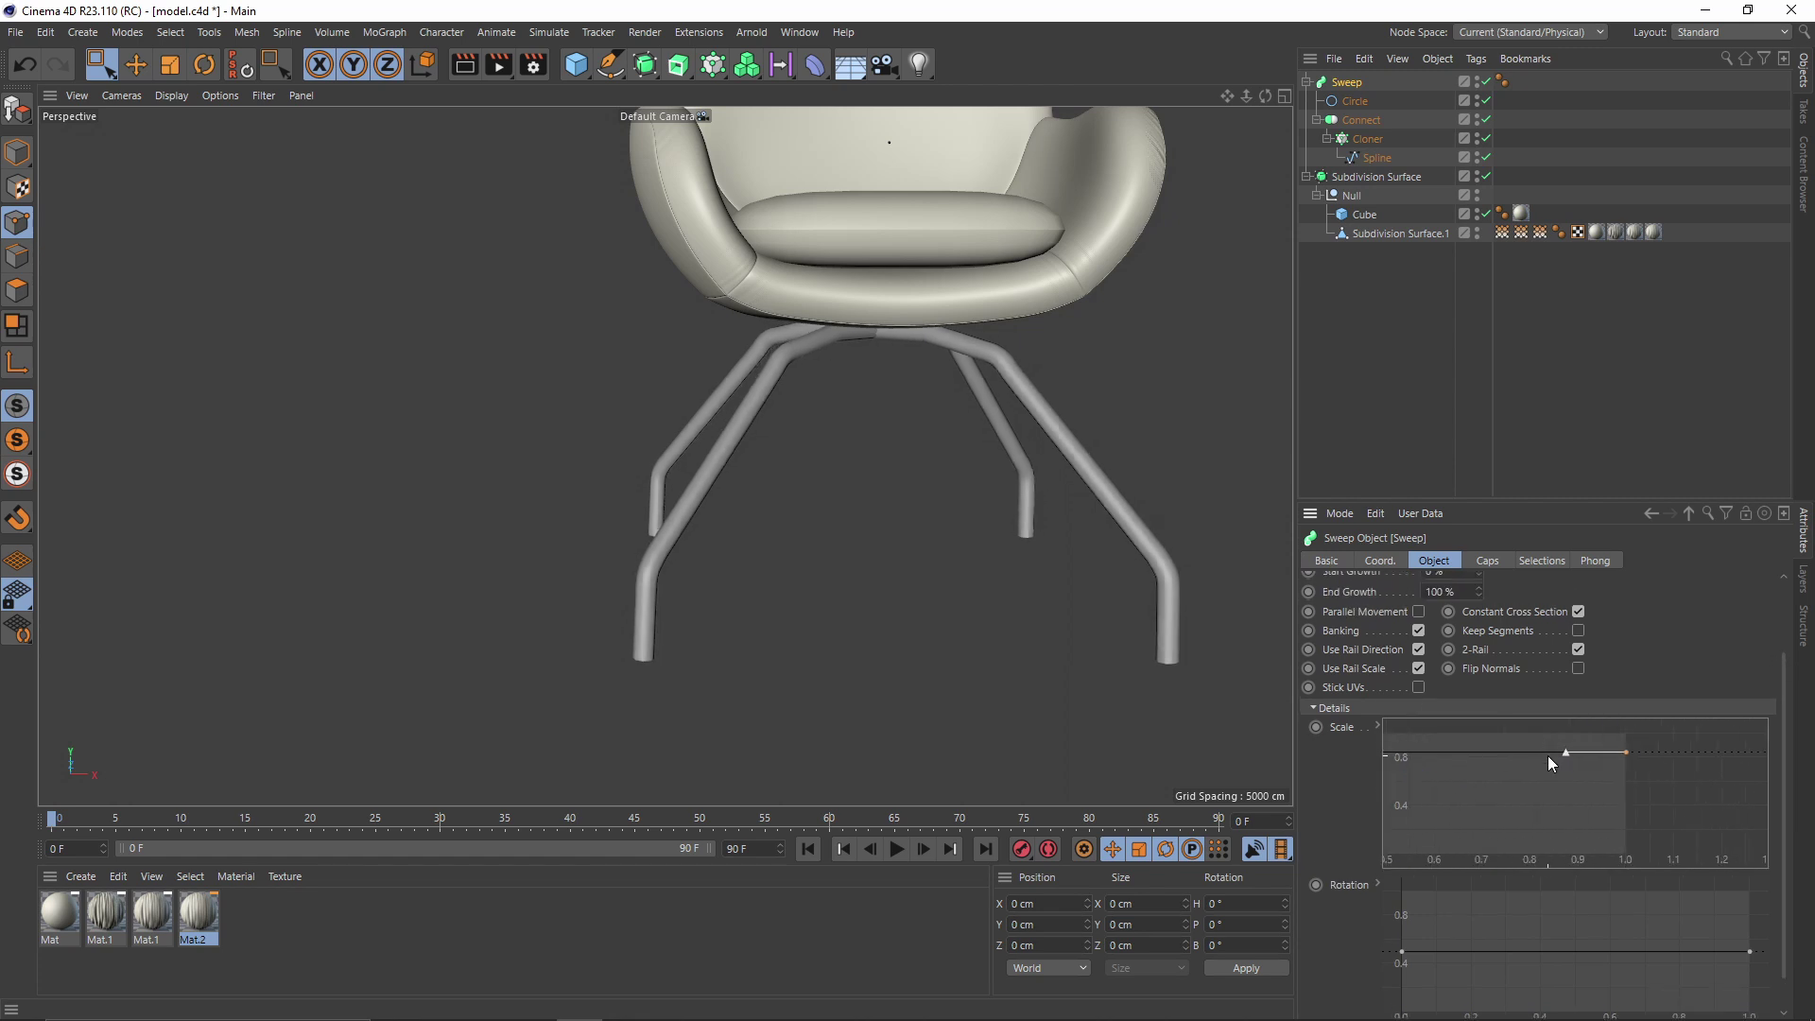
left_click(1547, 753, "ctrl")
left_click_drag(1625, 751, 1626, 724)
scroll(1619, 734, "down", 3)
scroll(820, 433, "down", 5)
left_click_drag(819, 433, 747, 501, "alt")
scroll(728, 457, "up", 5)
scroll(1000, 486, "down", 5)
left_click(1489, 305)
left_click_drag(700, 411, 797, 238, "alt")
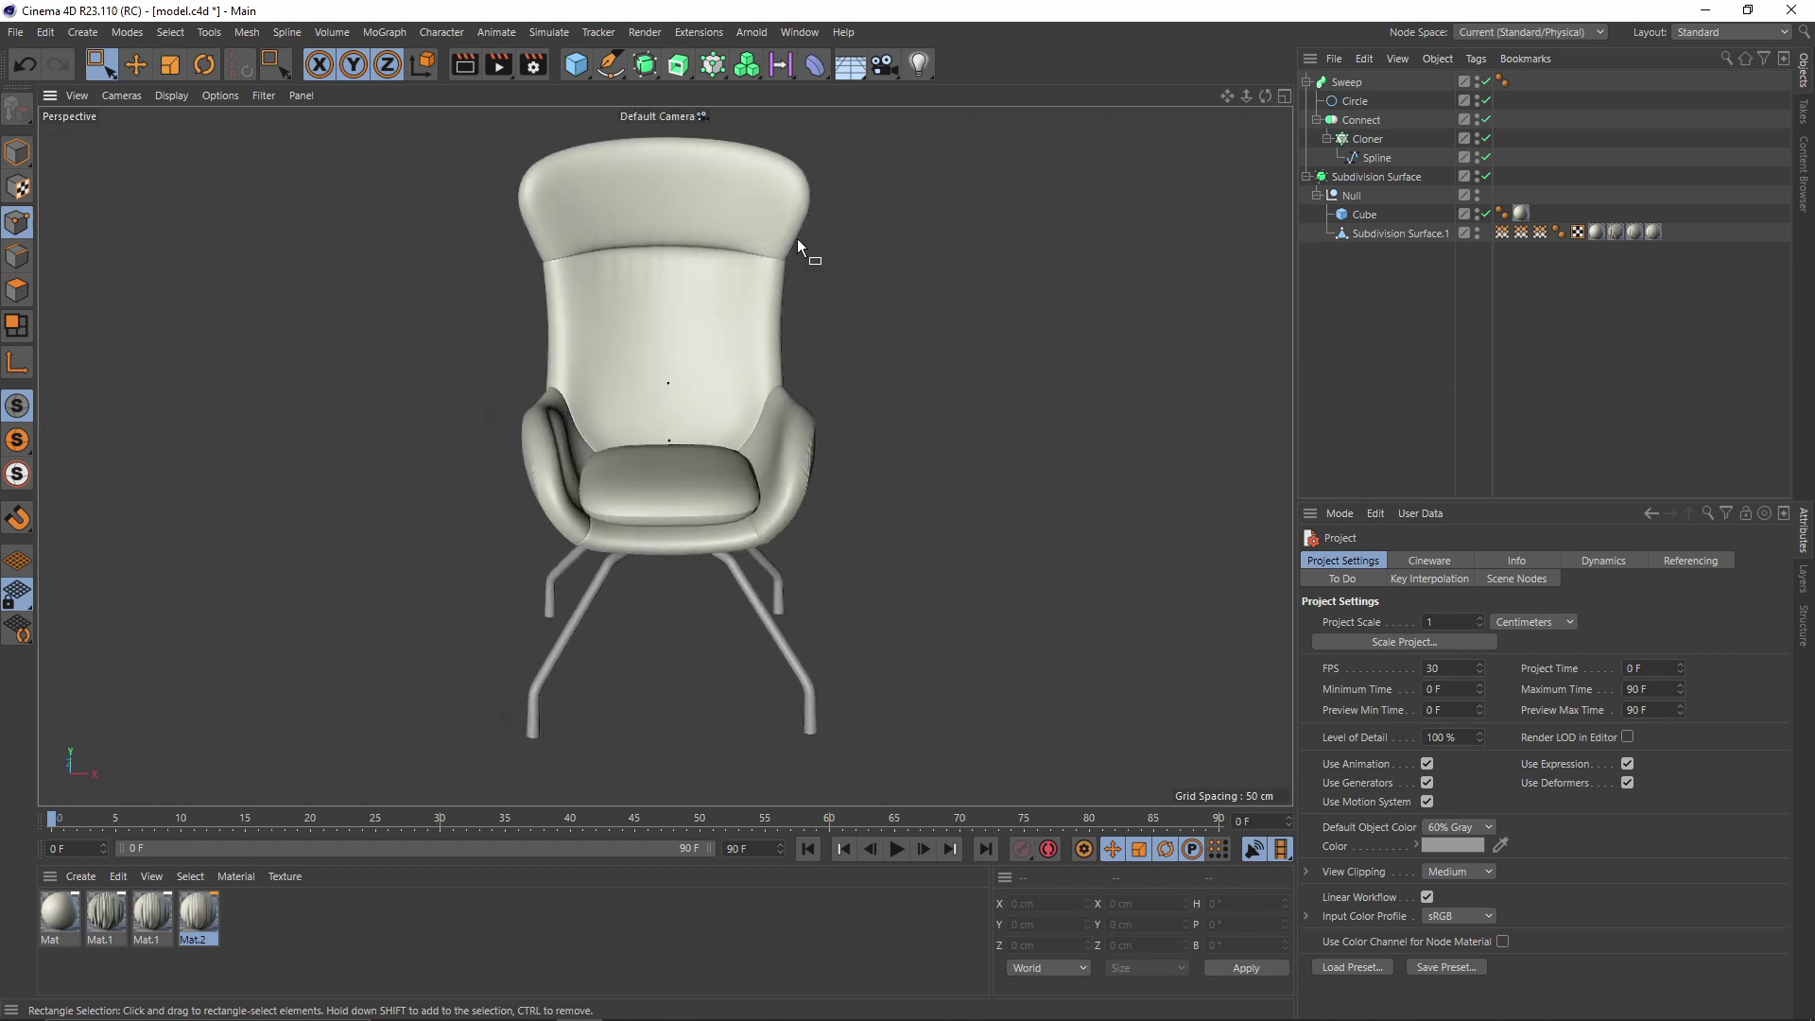
Add a 400 × 400 cm Plane as the floor and lower it to the feet, at Y about -201 cm
left_click(577, 64)
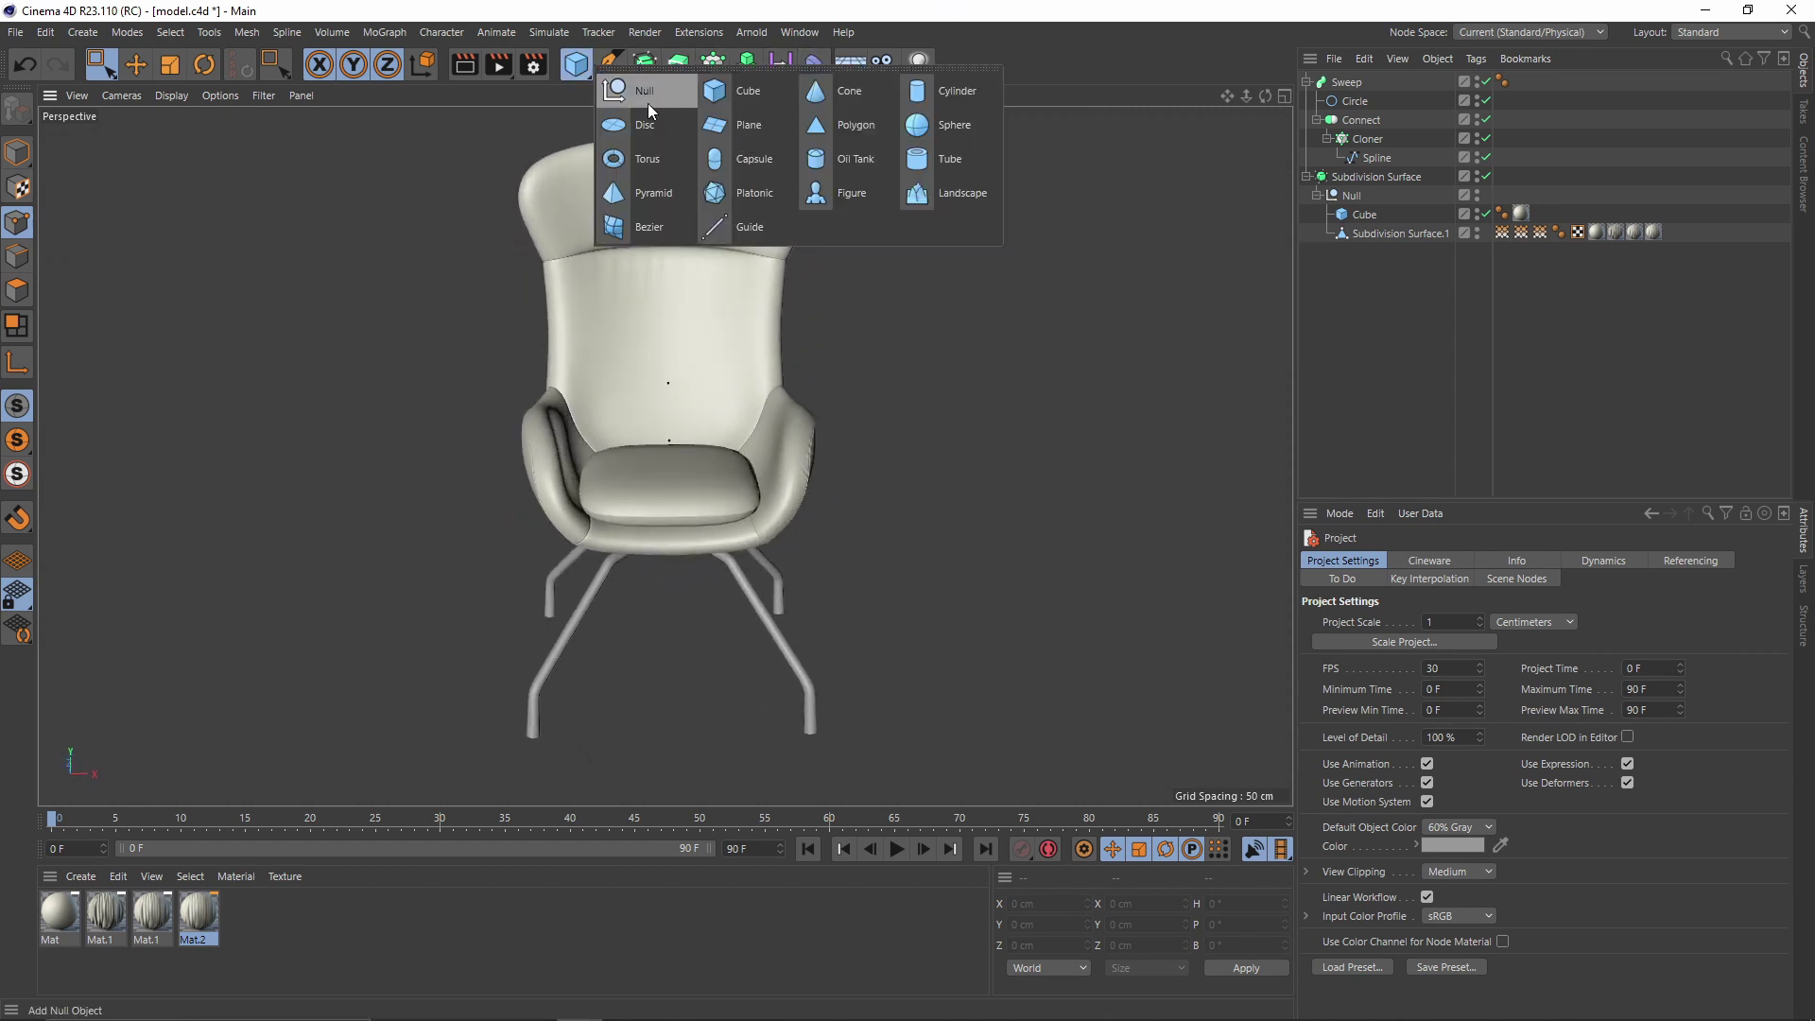
left_click(729, 139)
left_click_drag(666, 308, 724, 588)
Add a PBR Light beside the chair, rotate it toward the chair and place a copy opposite at X about -653 cm
left_click(919, 65)
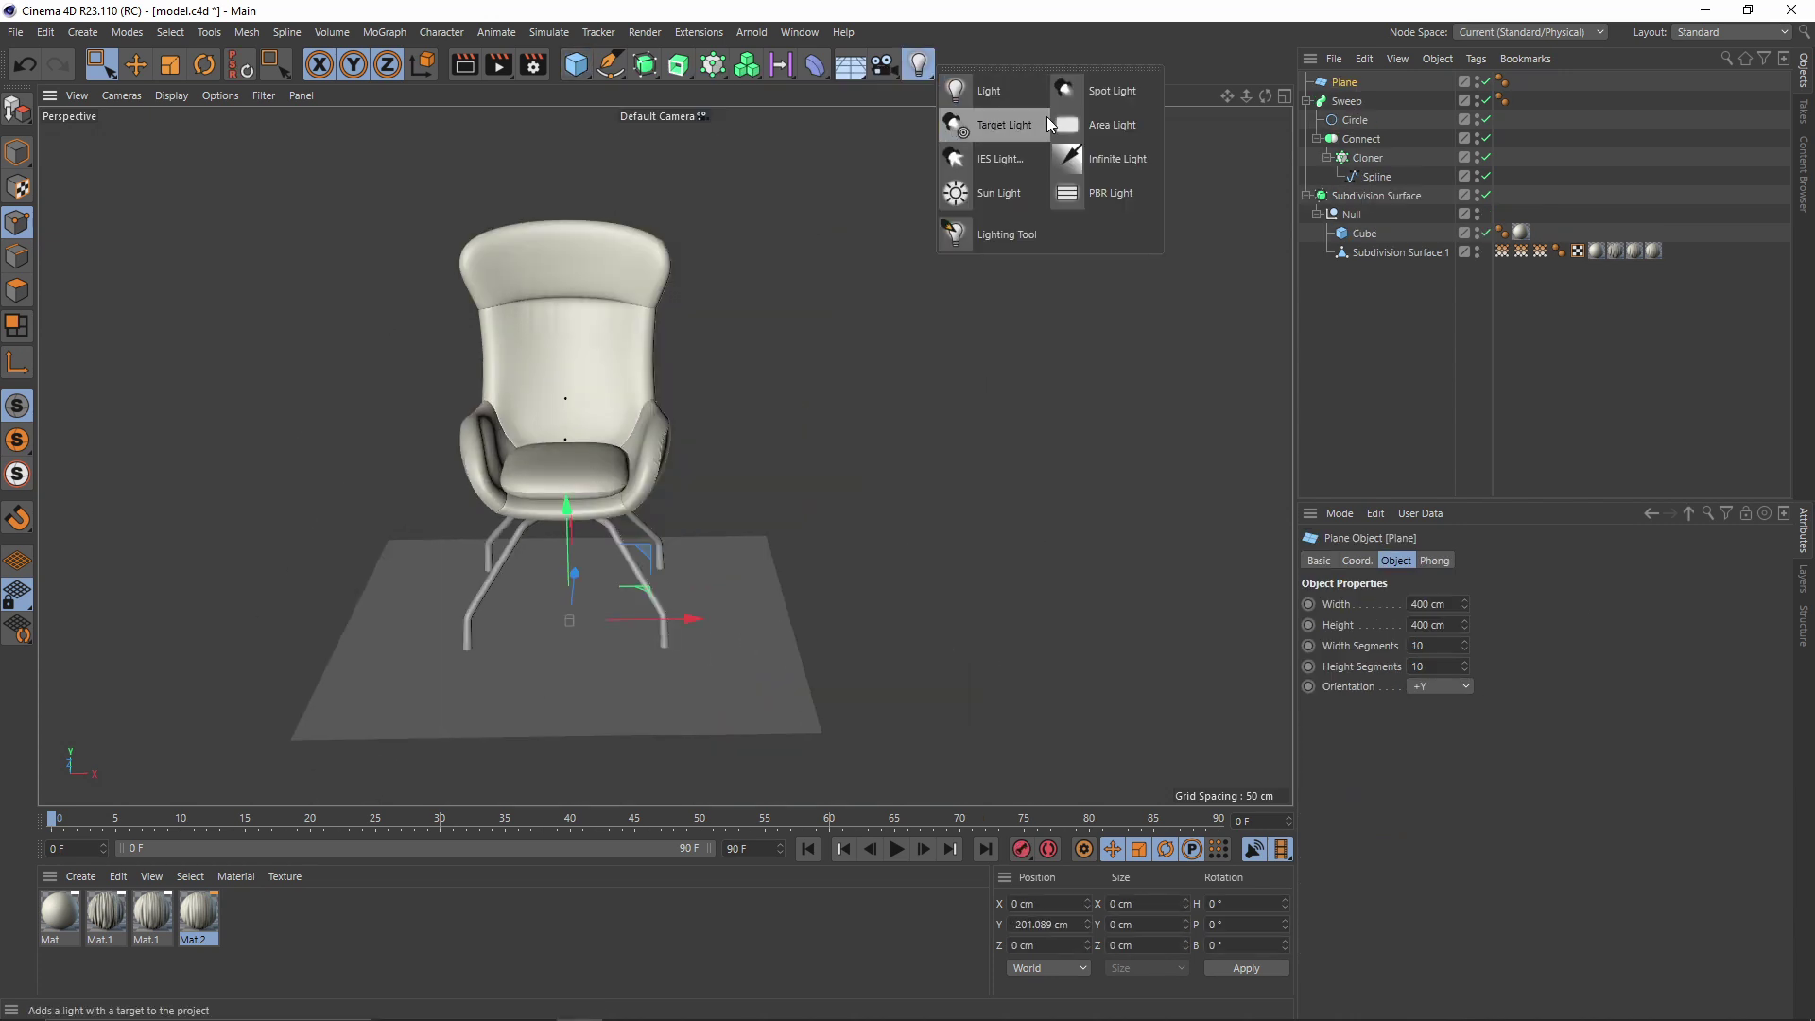
left_click(1112, 192)
left_click_drag(683, 408, 1184, 413)
key("r")
left_click_drag(1061, 423, 1166, 410)
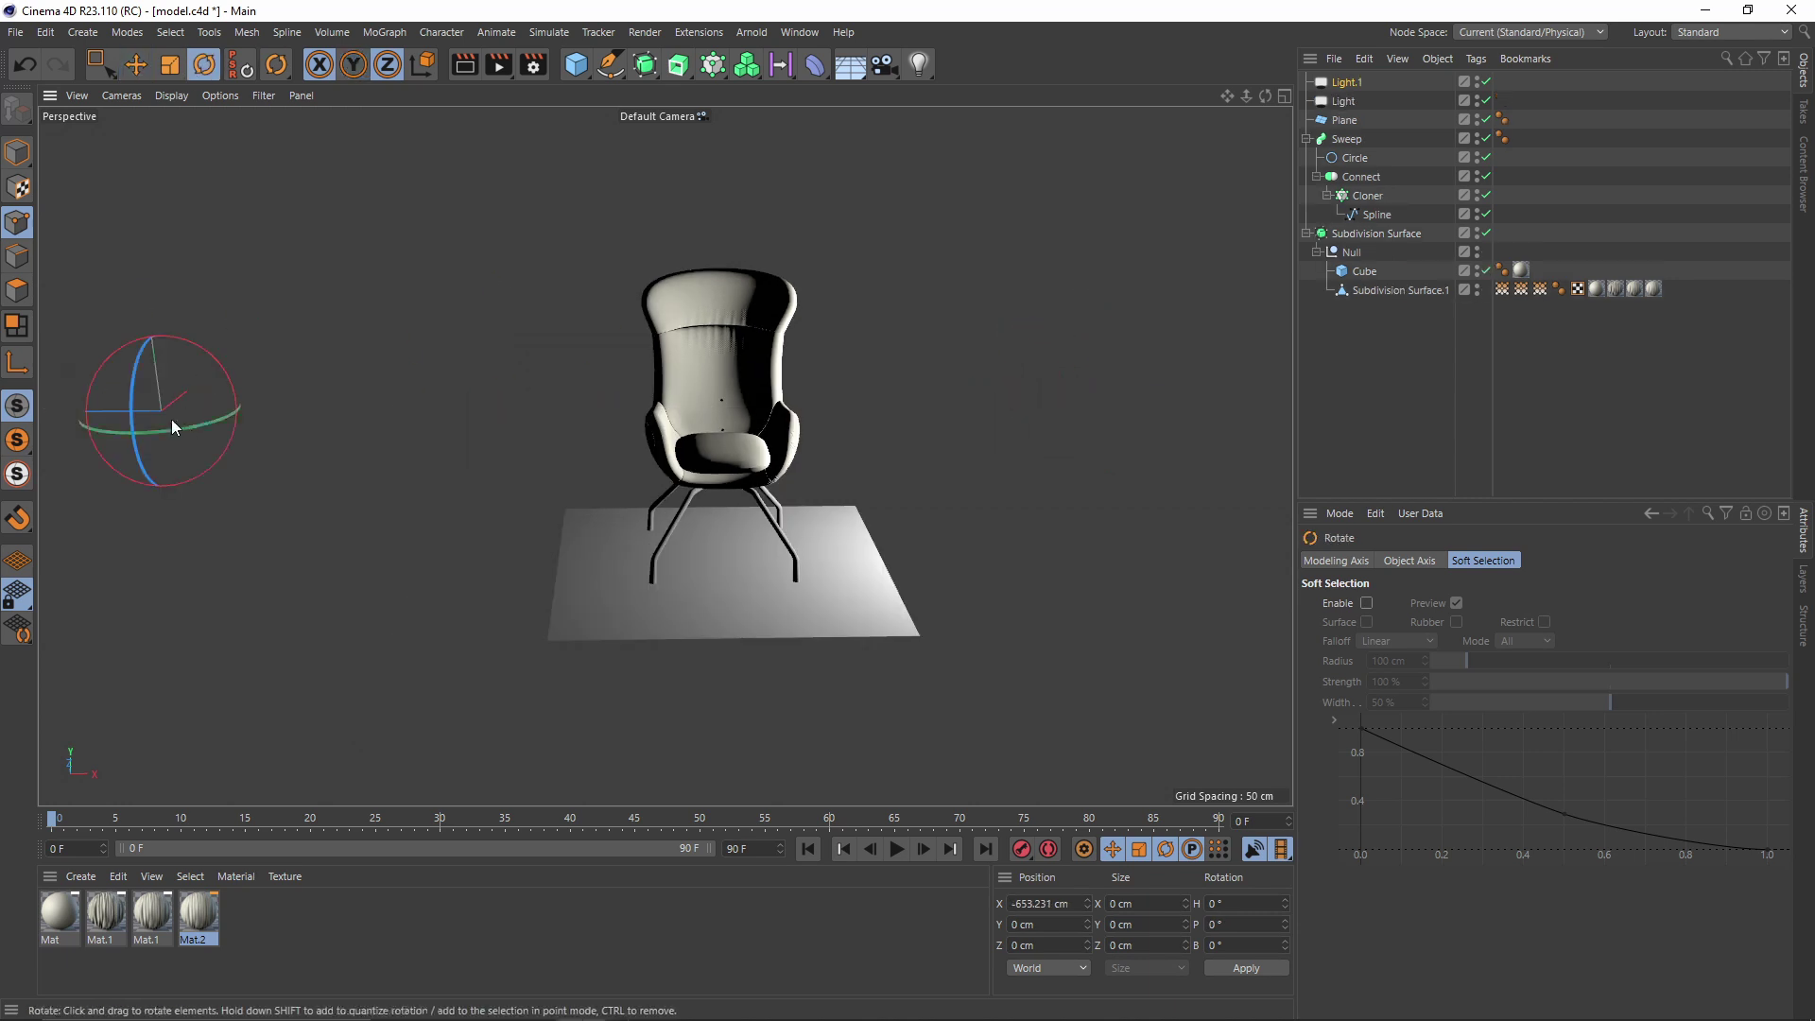
Aim the second light at the chair from Z about -290 cm and duplicate it upward to Y about 432 cm
left_click_drag(172, 418, 72, 394)
key("e")
middle_click_drag(228, 464, 389, 467, "alt")
left_click_drag(389, 467, 372, 508, "alt")
left_click_drag(253, 507, 265, 610)
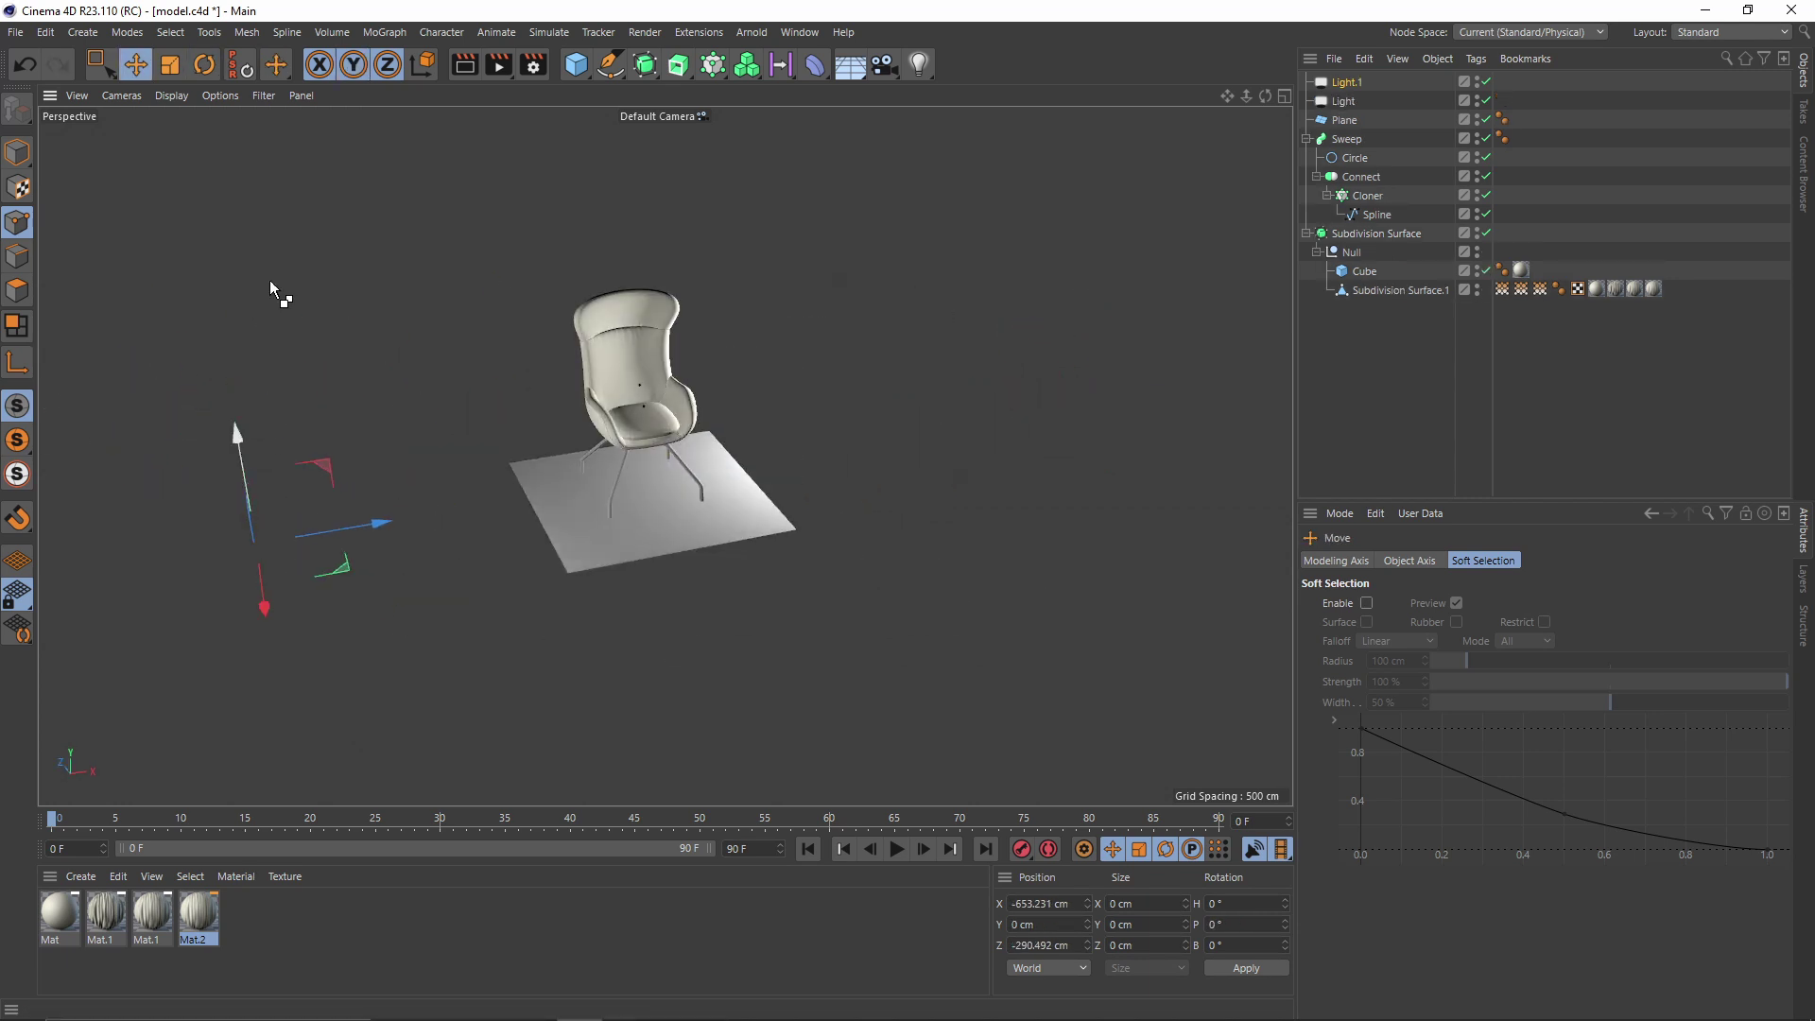
left_click_drag(270, 280, 261, 144, "ctrl")
Enable Shadows and SSAO in the perspective viewport
left_click(225, 95)
left_click(247, 286)
left_click(221, 94)
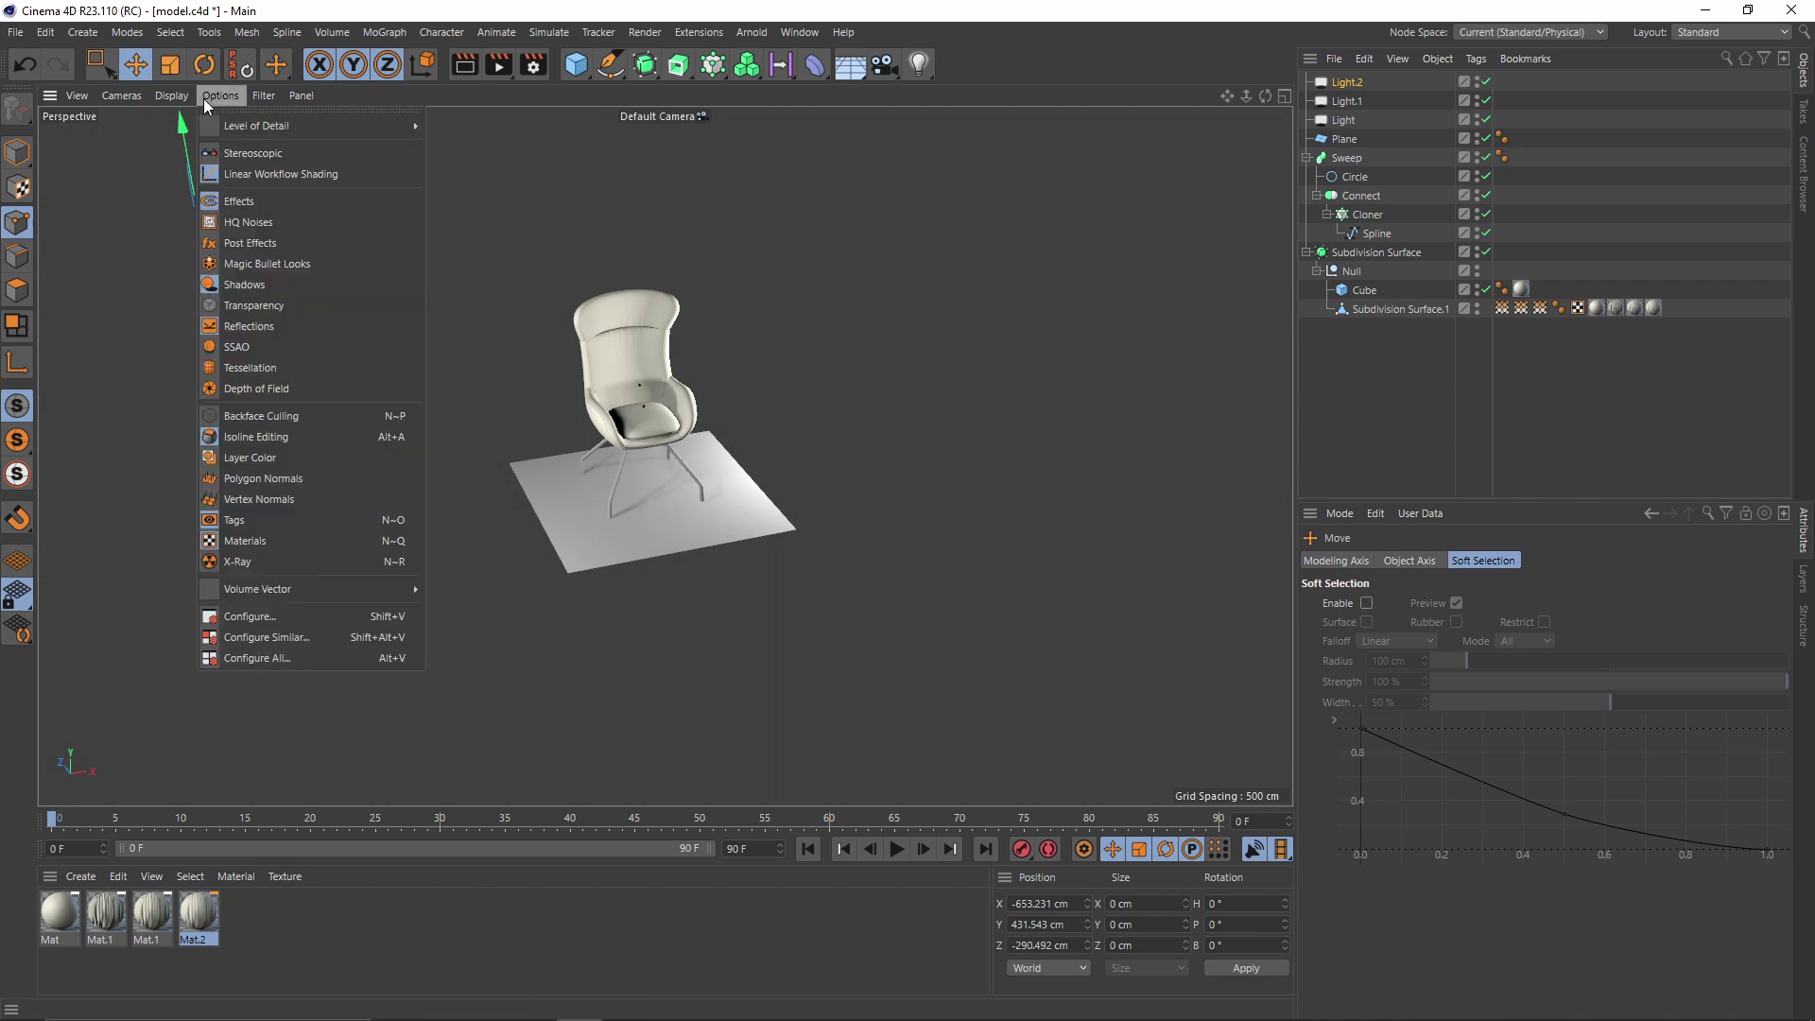
left_click(238, 347)
scroll(662, 417, "up", 5)
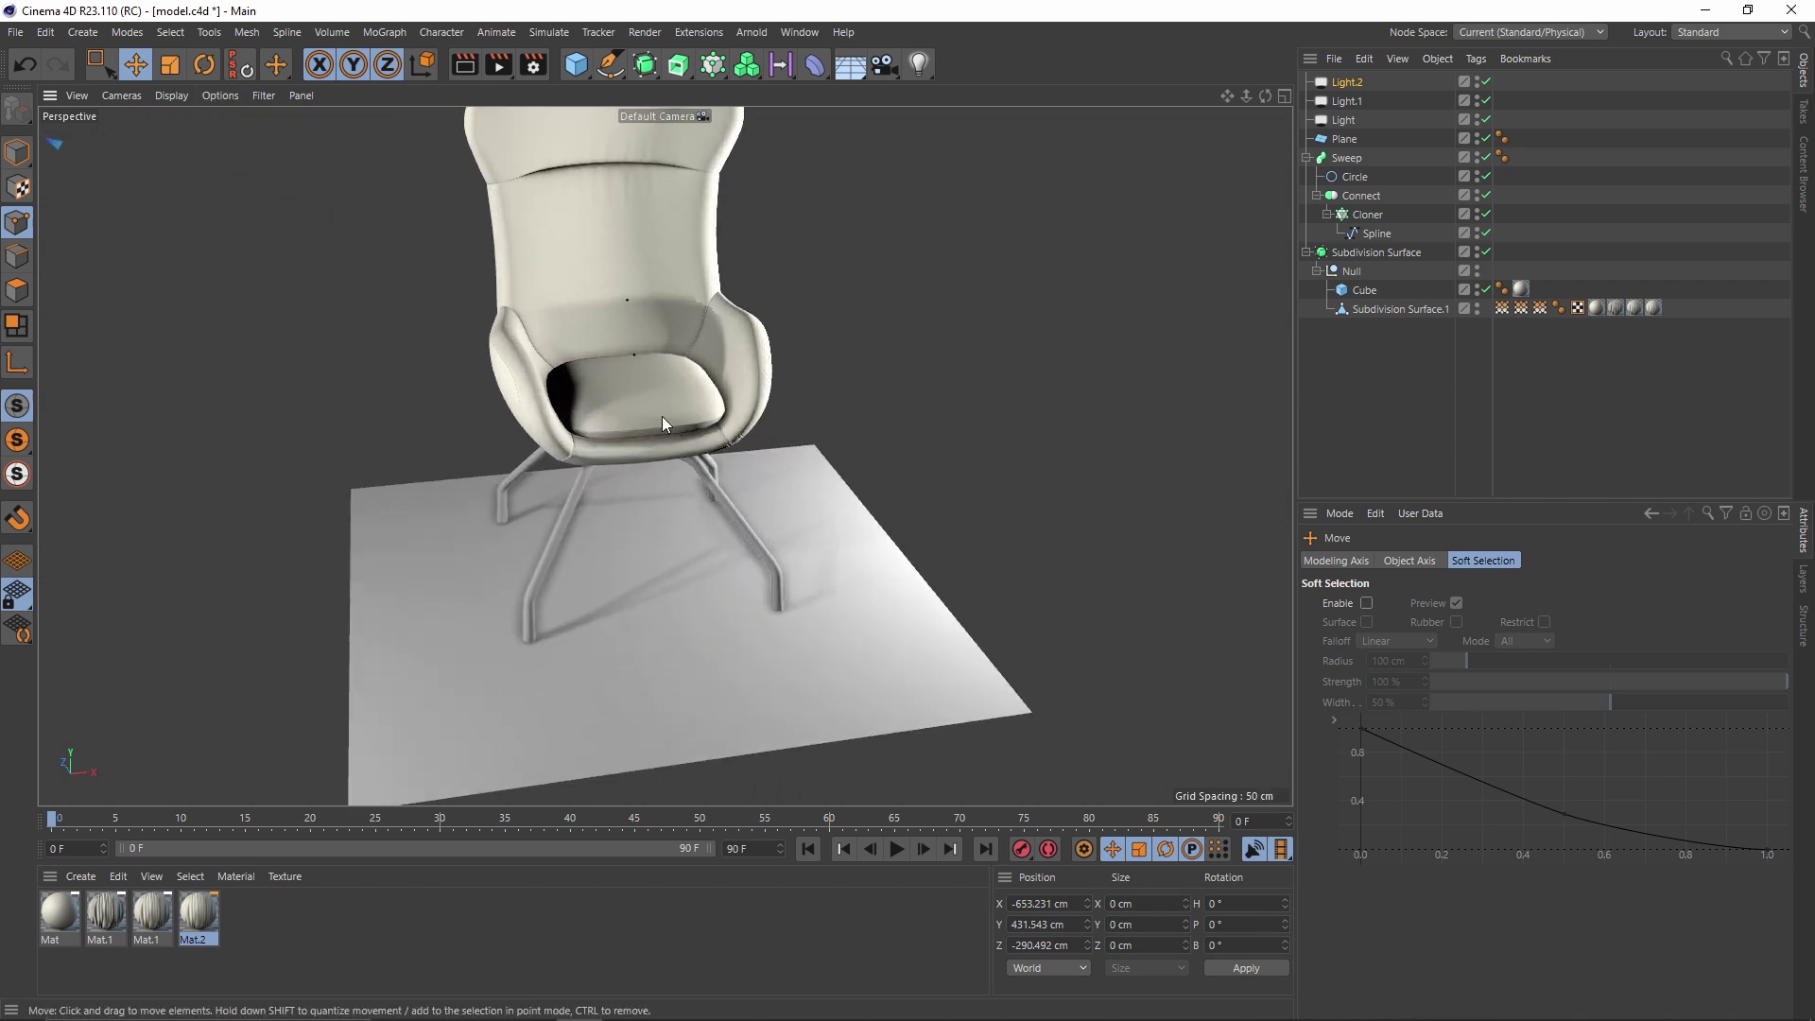
left_click(184, 94)
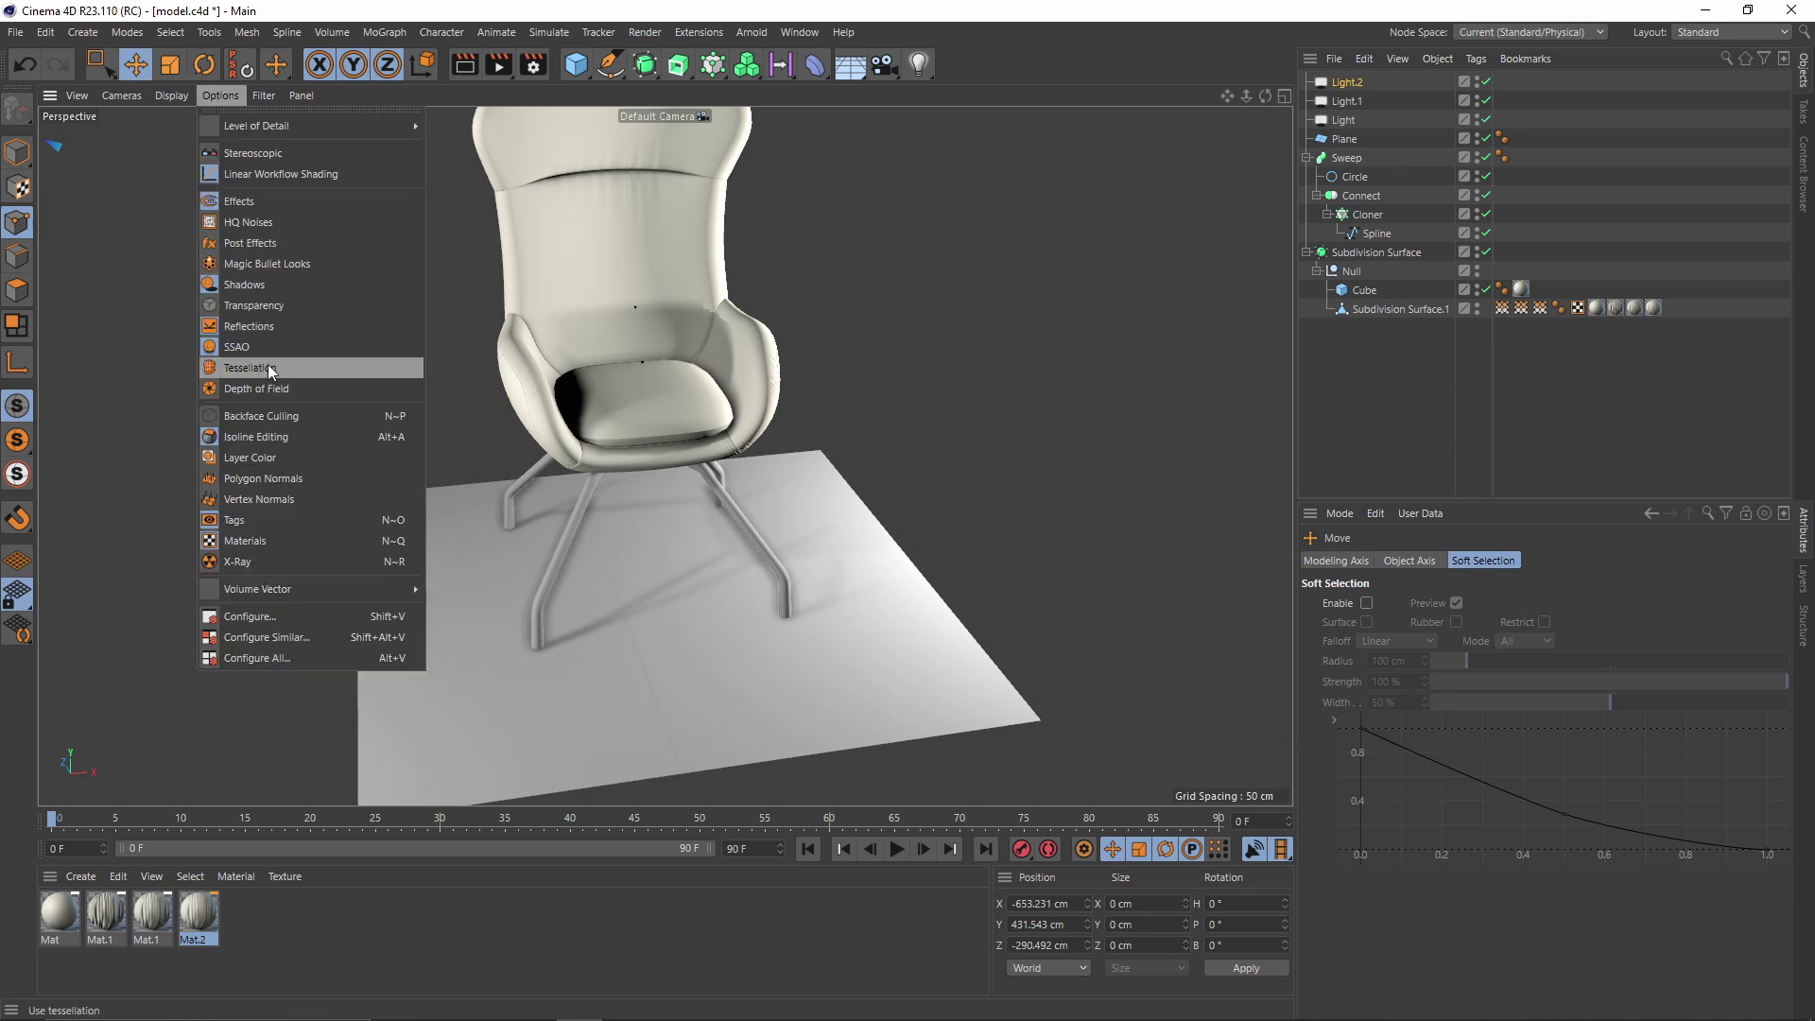
left_click(665, 452)
scroll(700, 473, "up", 3)
scroll(724, 485, "down", 5)
Move the first light farther from the chair along X, to about 665 cm
left_click_drag(724, 485, 529, 492, "alt")
left_click(1344, 120)
left_click_drag(823, 422, 1036, 418)
middle_click_drag(548, 467, 716, 446, "alt")
scroll(717, 446, "up", 5)
left_click_drag(717, 446, 785, 450, "alt")
Create a new material and darken its color to a value of 4%
double_click(321, 931)
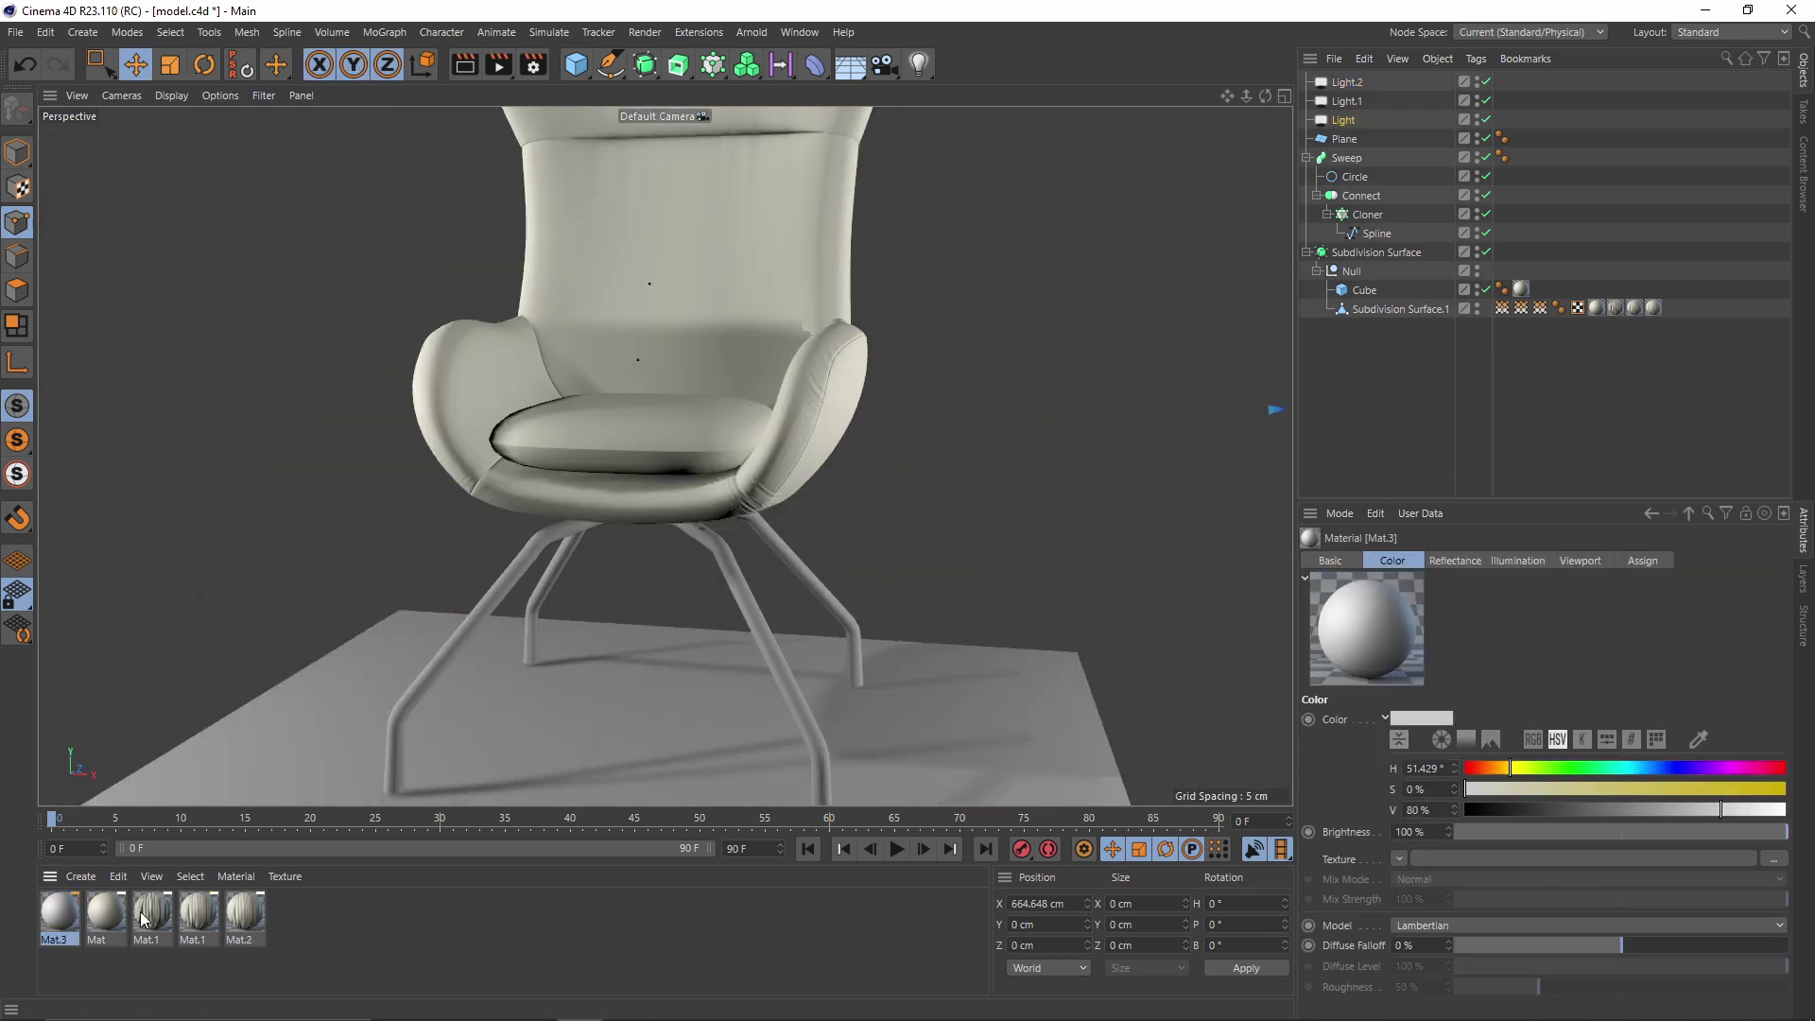
double_click(68, 898)
left_click_drag(1046, 314, 1027, 314)
Add a GGX reflectance layer with Dielectric Fresnel to the black material and apply the material to the leg Sweep
left_click(771, 437)
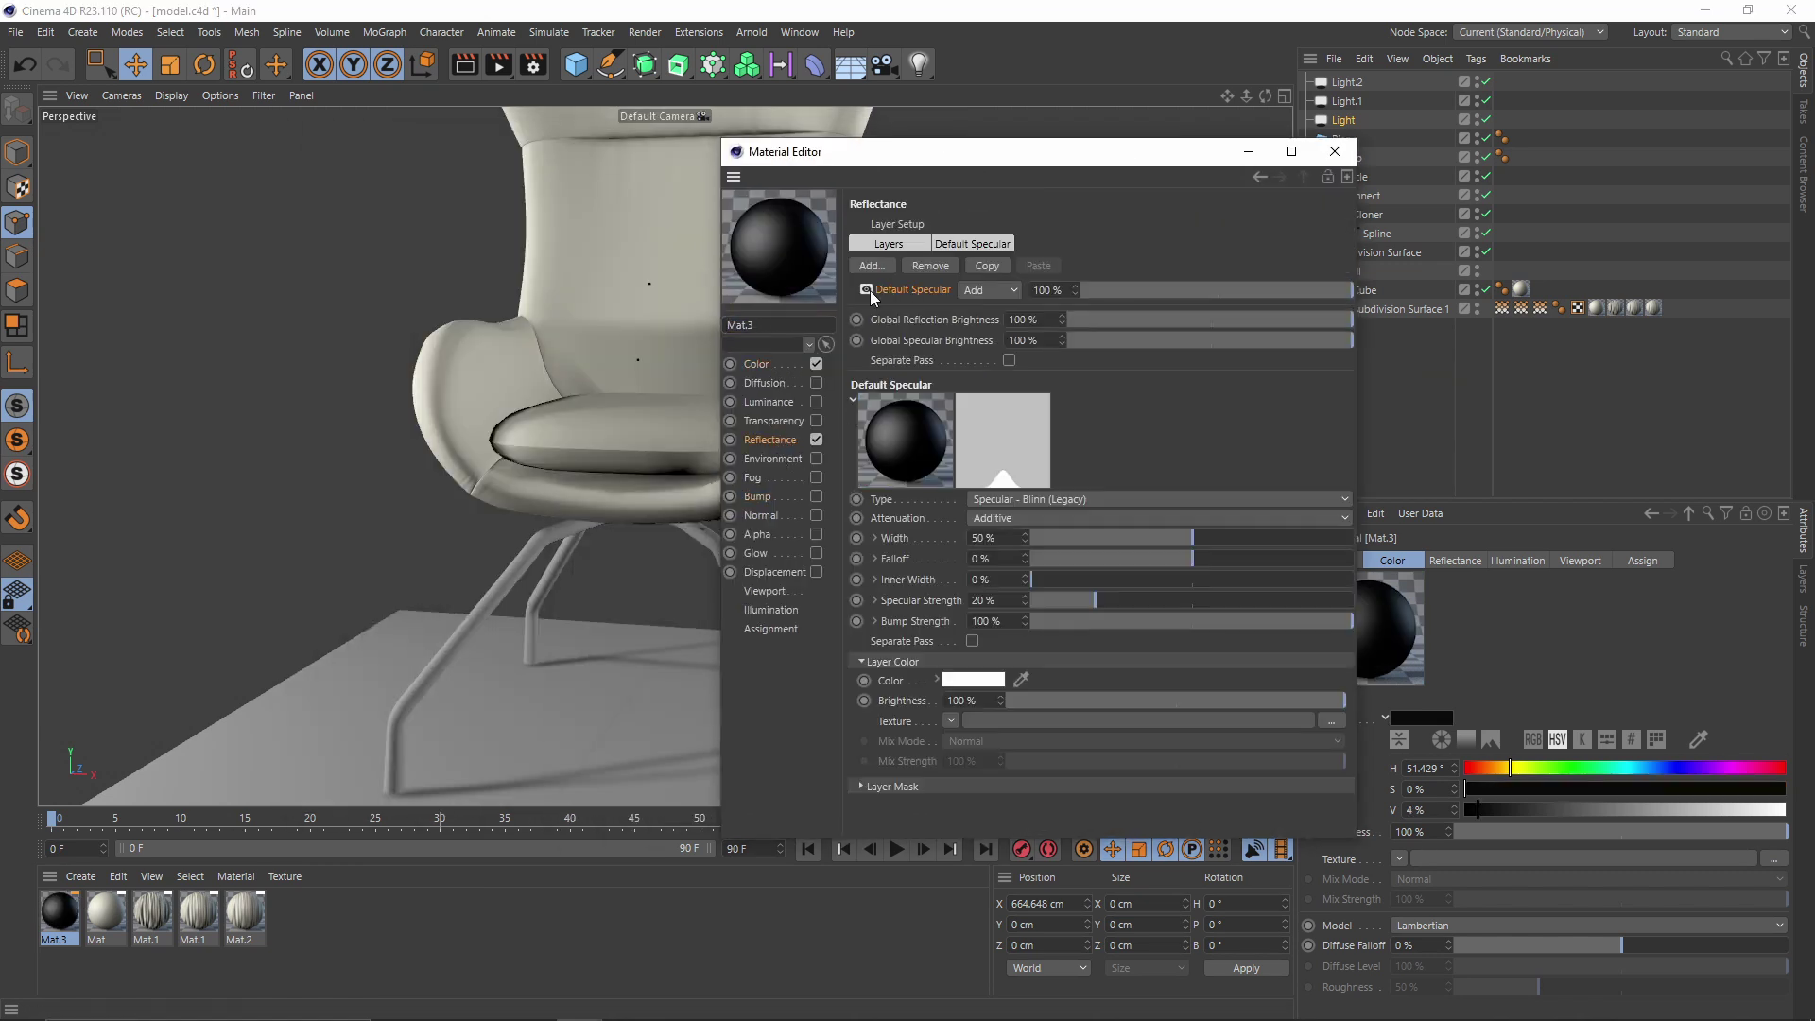
left_click(871, 265)
left_click(932, 310)
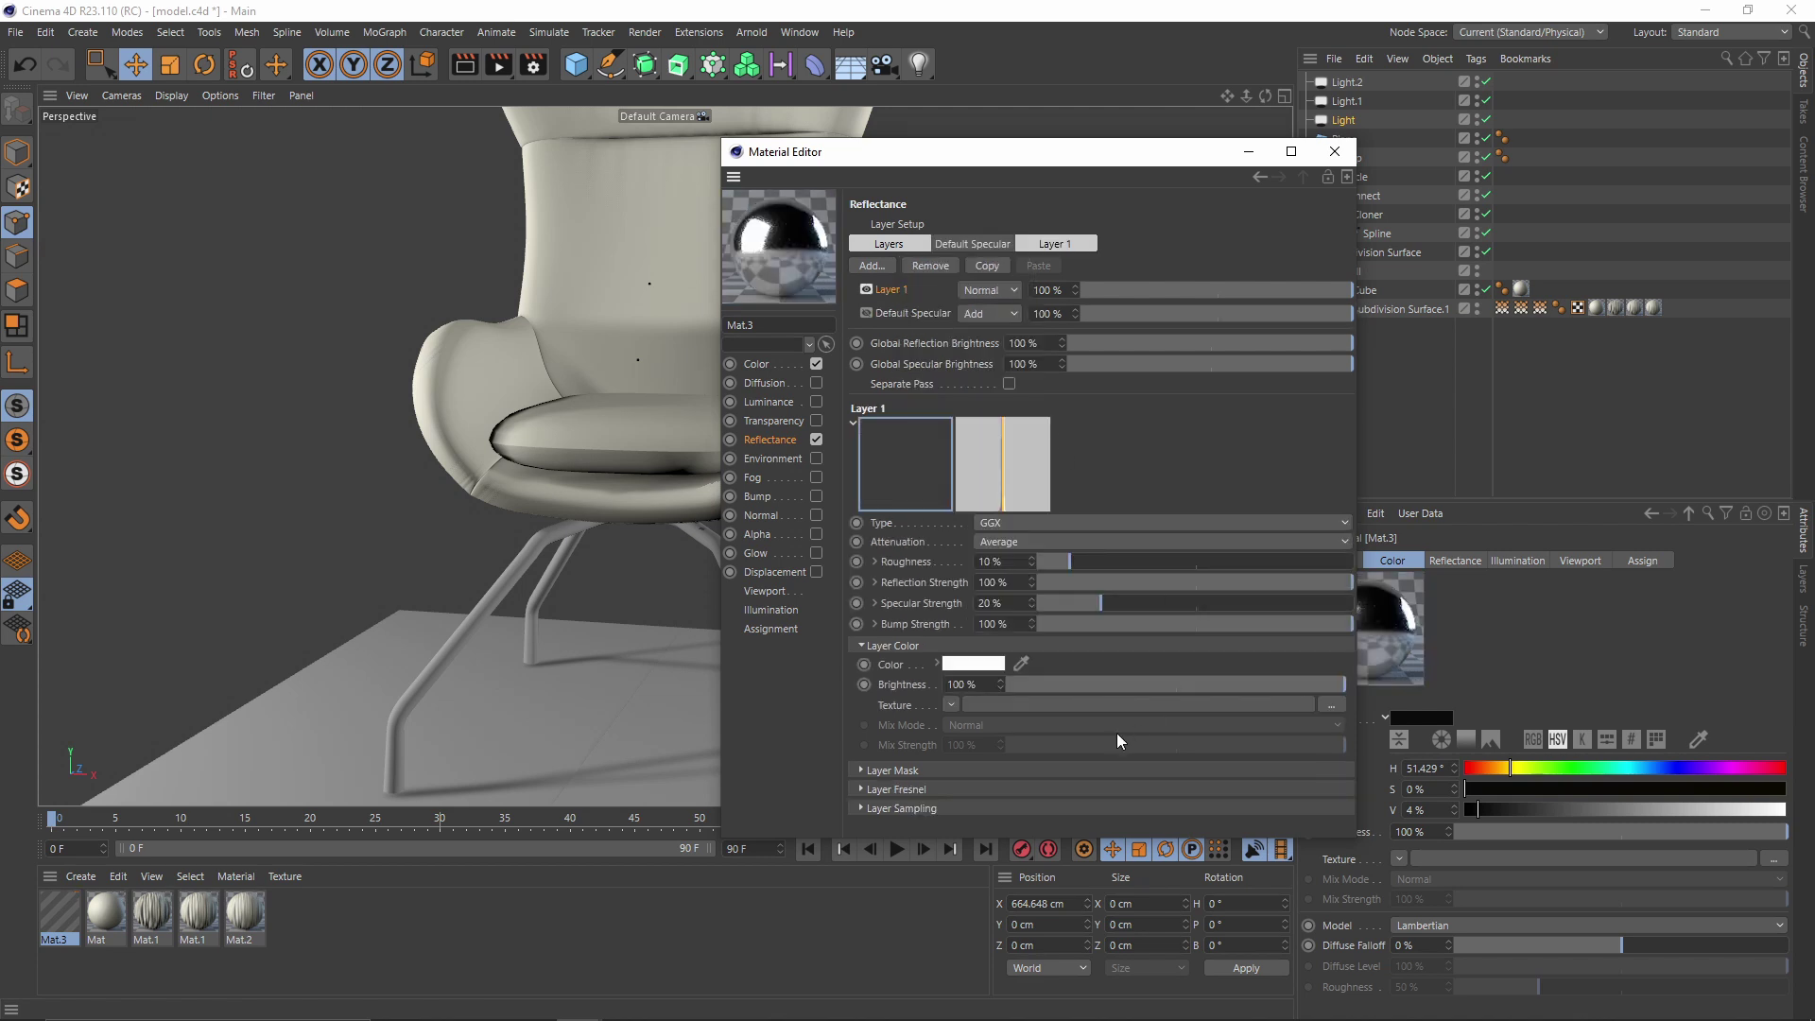
left_click(1014, 792)
left_click(974, 808)
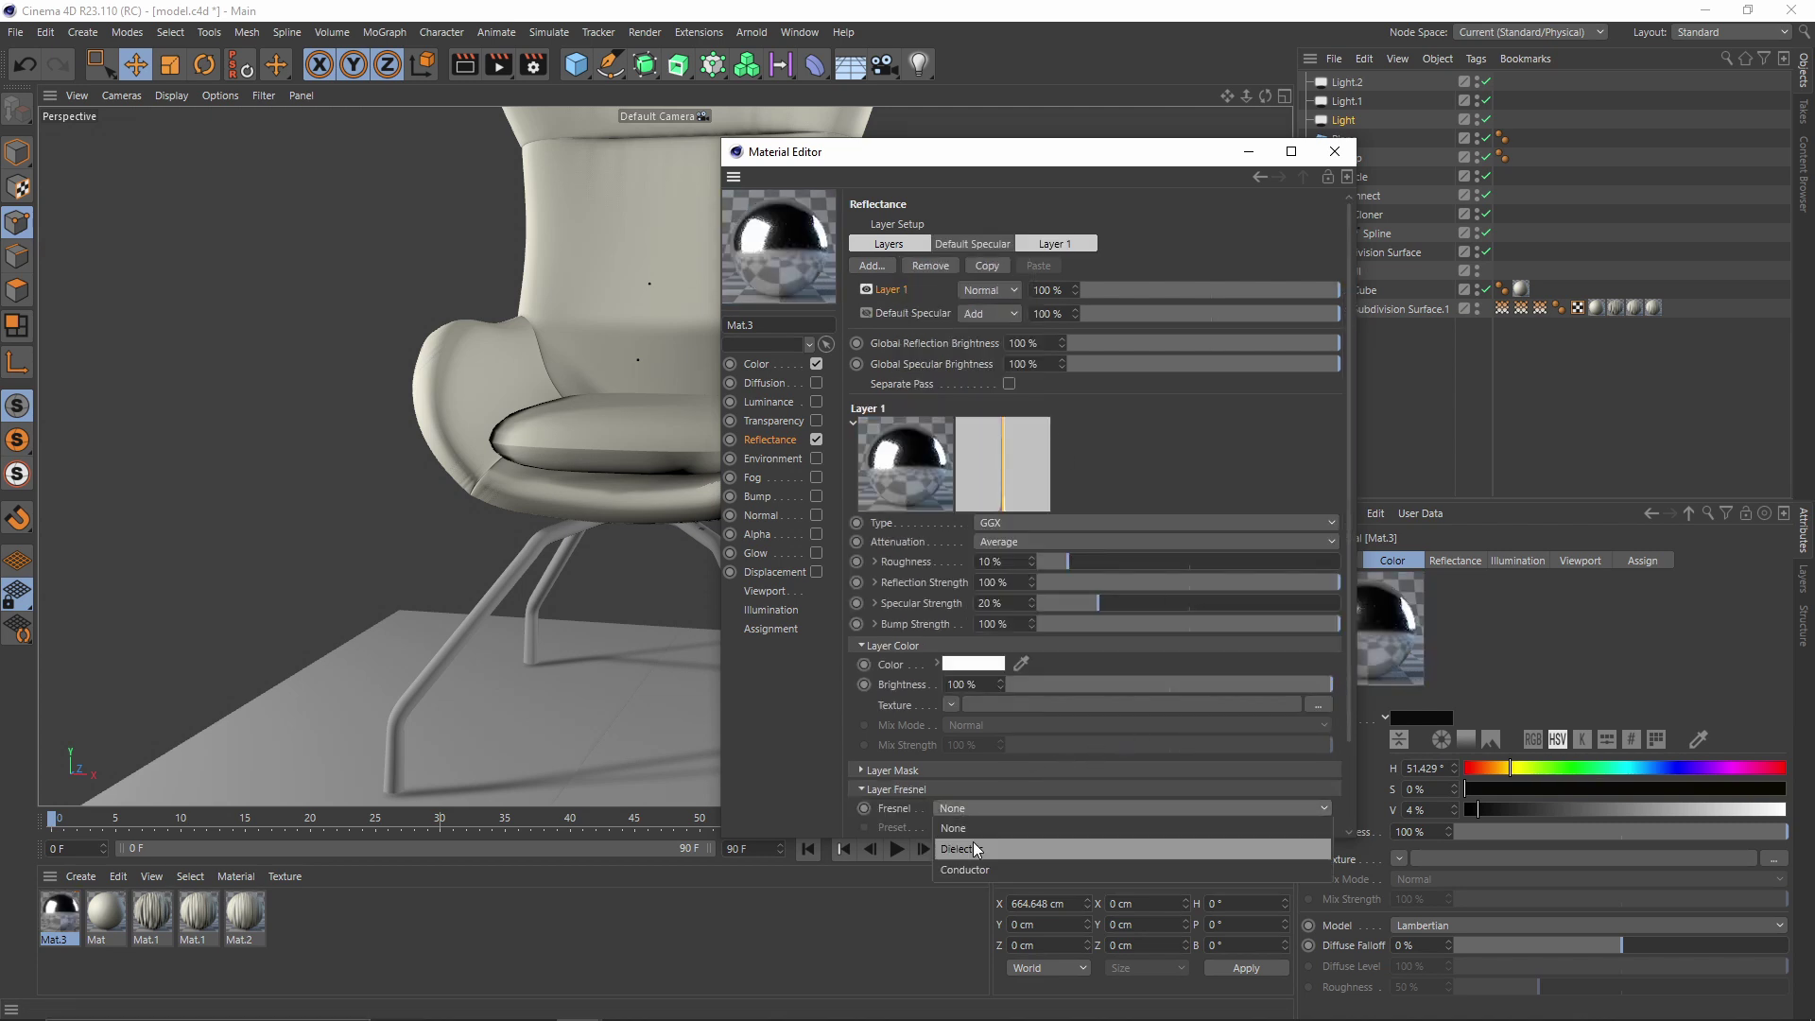
left_click(977, 849)
left_click(1334, 151)
left_click_drag(77, 919, 758, 622)
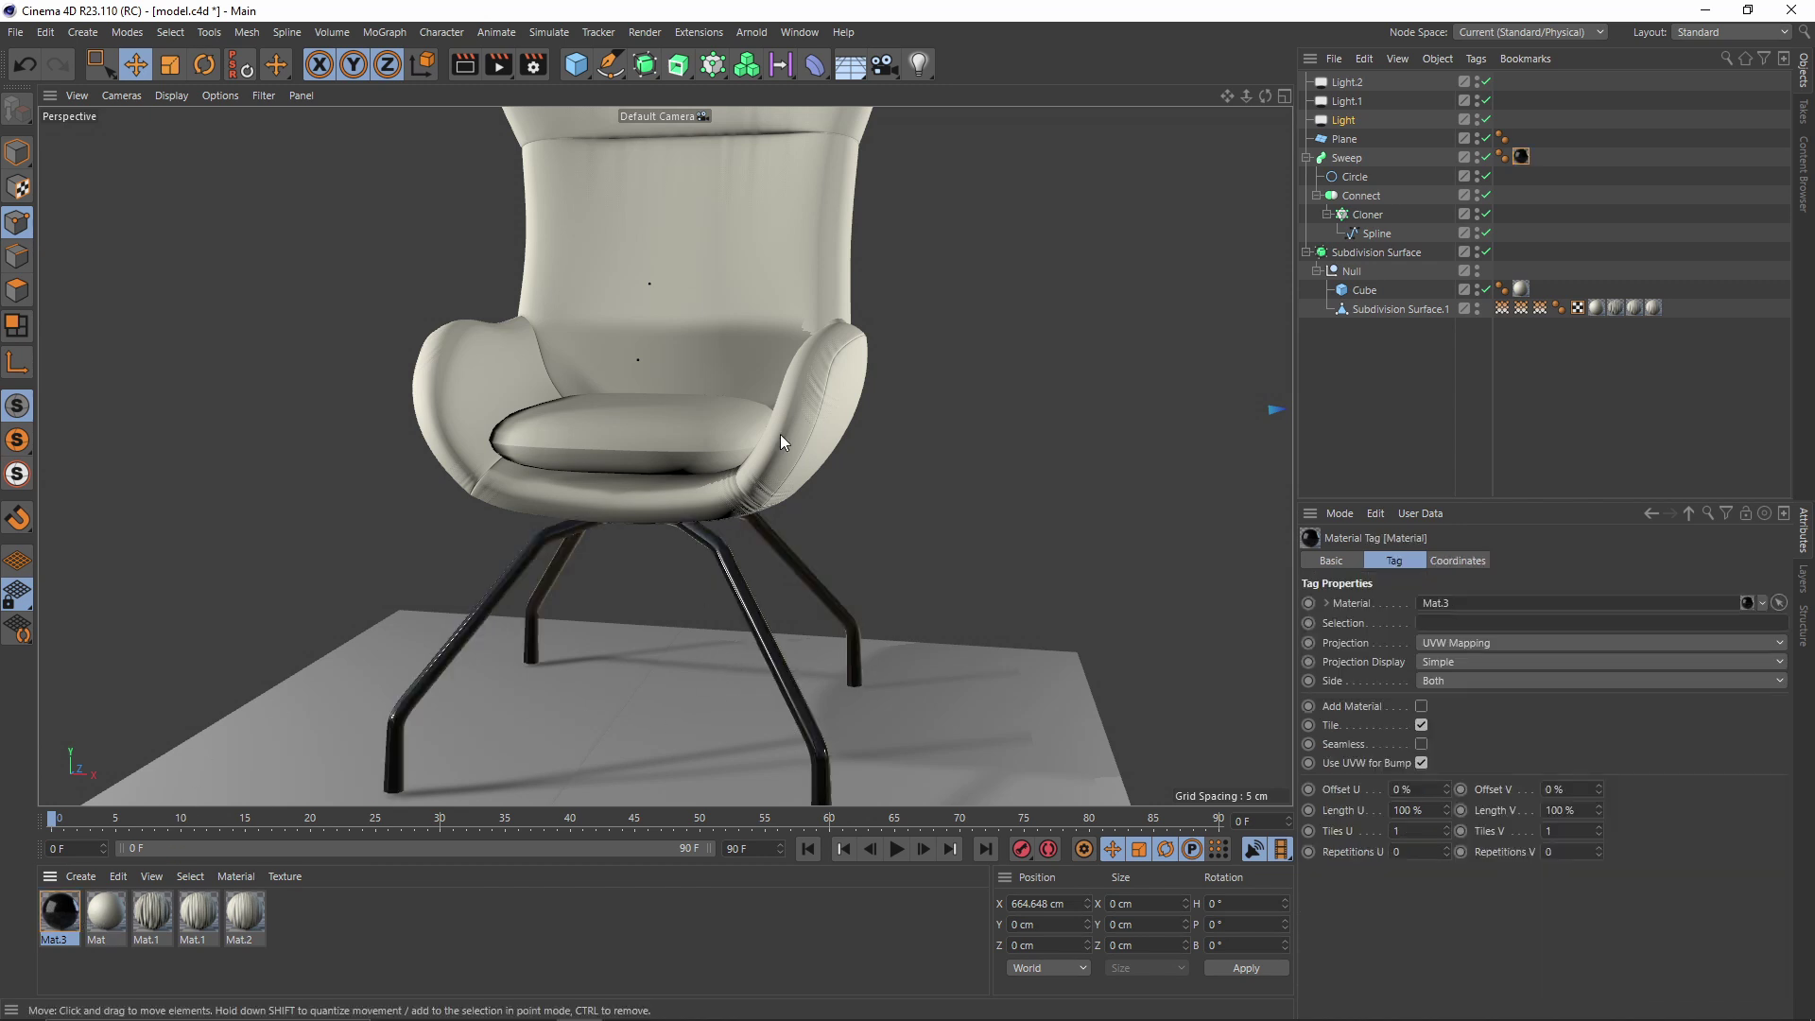
Render a region over the seat and armrest to check the bump wrinkles
left_click_drag(837, 409, 826, 474, "alt")
left_click(1540, 397)
left_click_drag(815, 390, 619, 342, "alt")
scroll(807, 475, "up", 5)
left_click_drag(496, 67, 553, 92)
left_click_drag(578, 418, 944, 709)
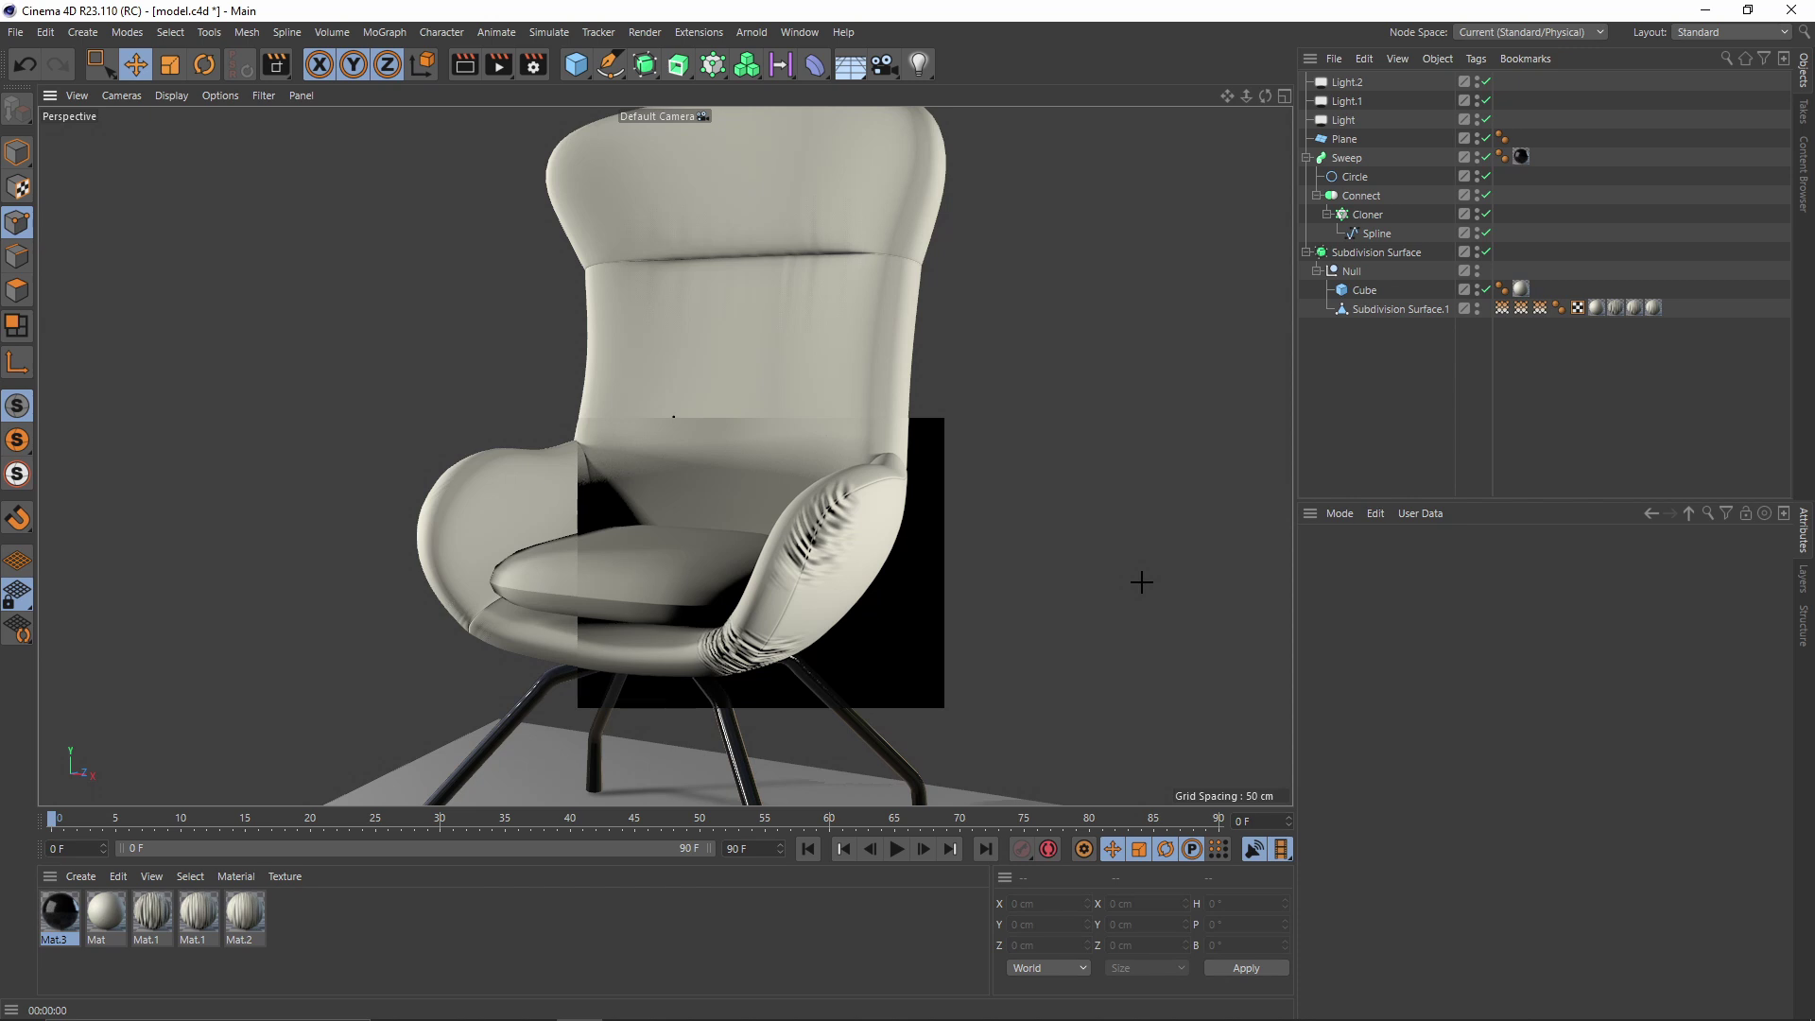
left_click_drag(883, 580, 886, 681, "alt")
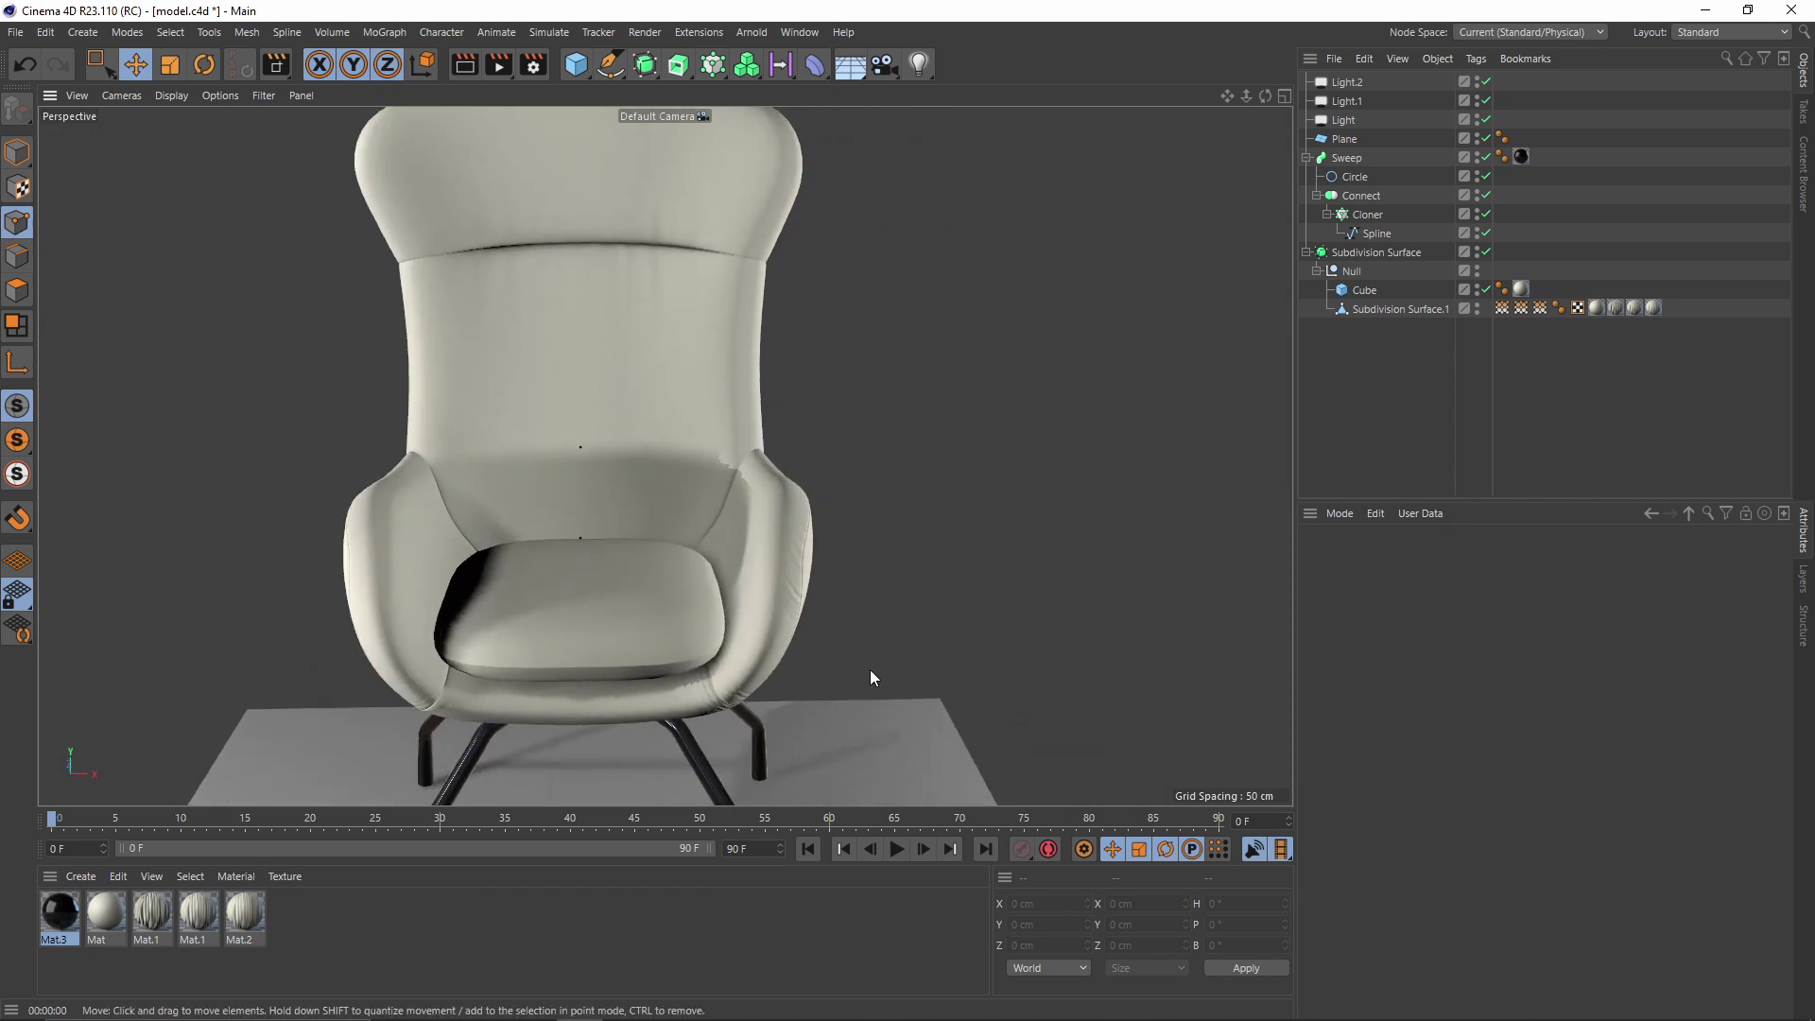
Set the bump strength of all three wrinkle materials to 10%
left_click_drag(314, 907, 147, 919)
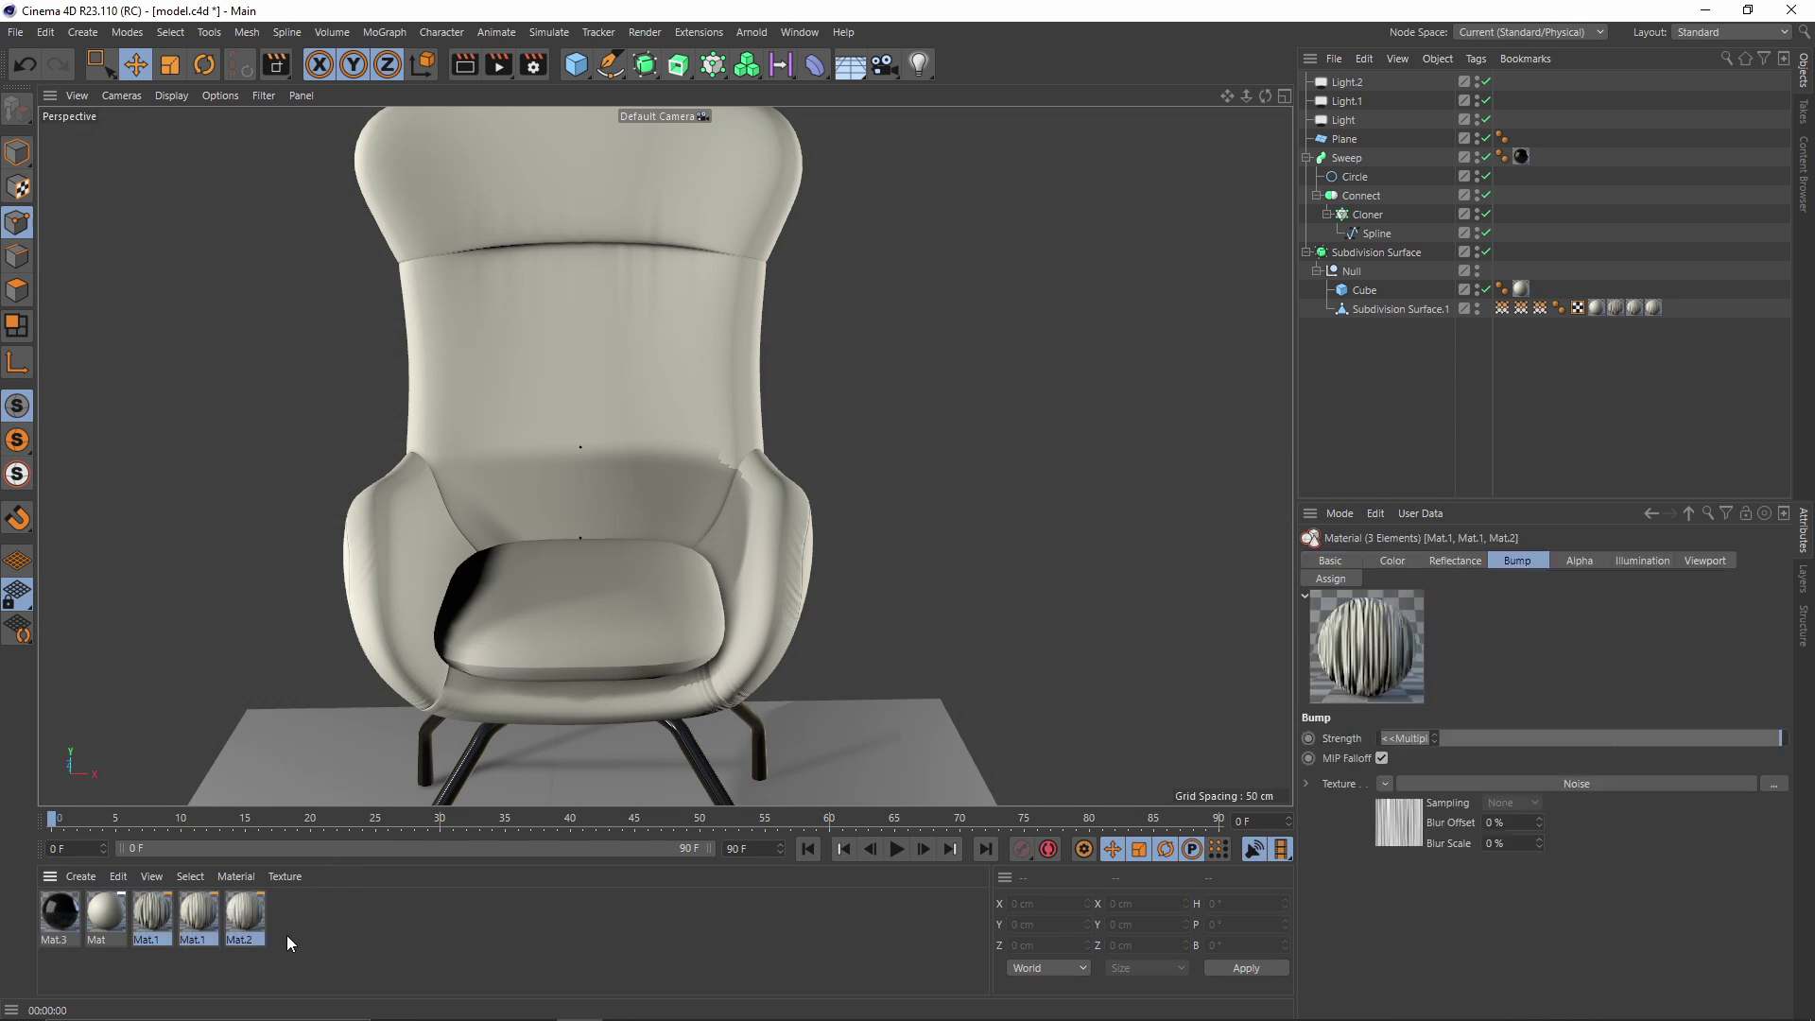
left_click_drag(328, 905, 161, 924)
left_click(1405, 737)
type("10")
key("Return")
left_click_drag(764, 571, 745, 416, "alt")
middle_click_drag(830, 612, 822, 582, "alt")
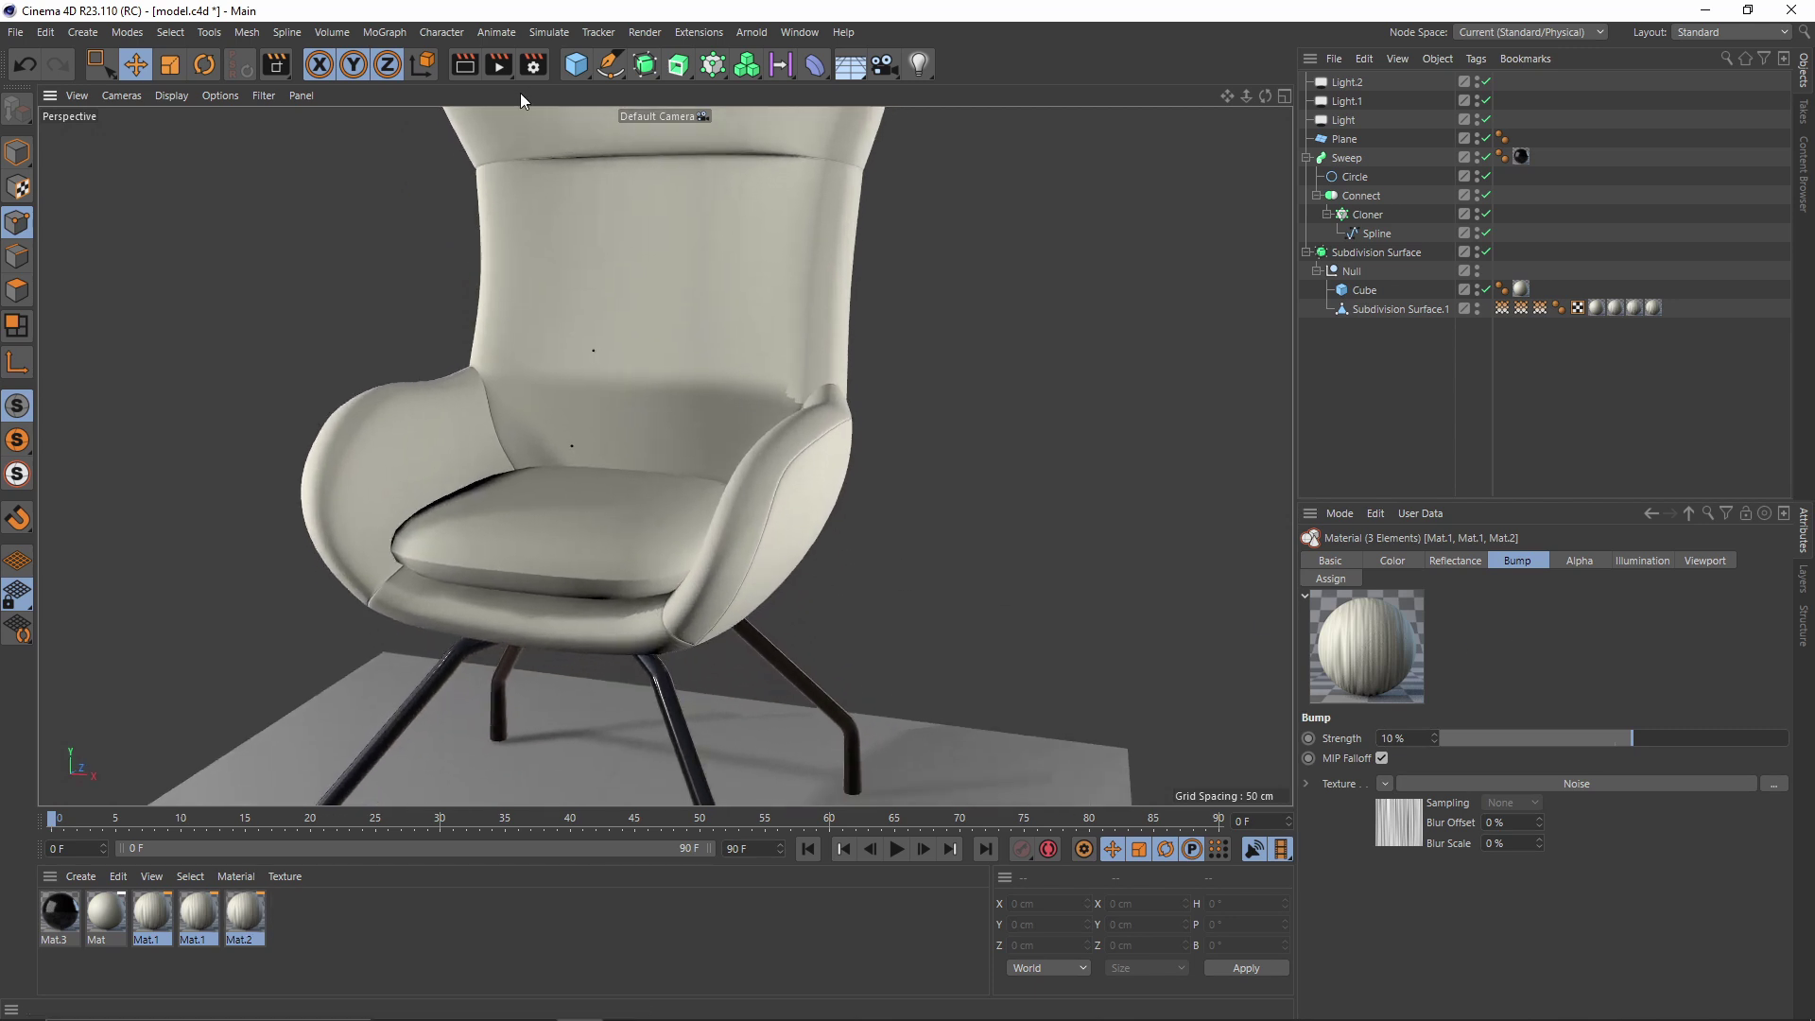
Render regions over the armrest and the headrest seam to check the 10% bump strength
left_click(508, 74)
left_click(533, 94)
left_click_drag(536, 366, 915, 747)
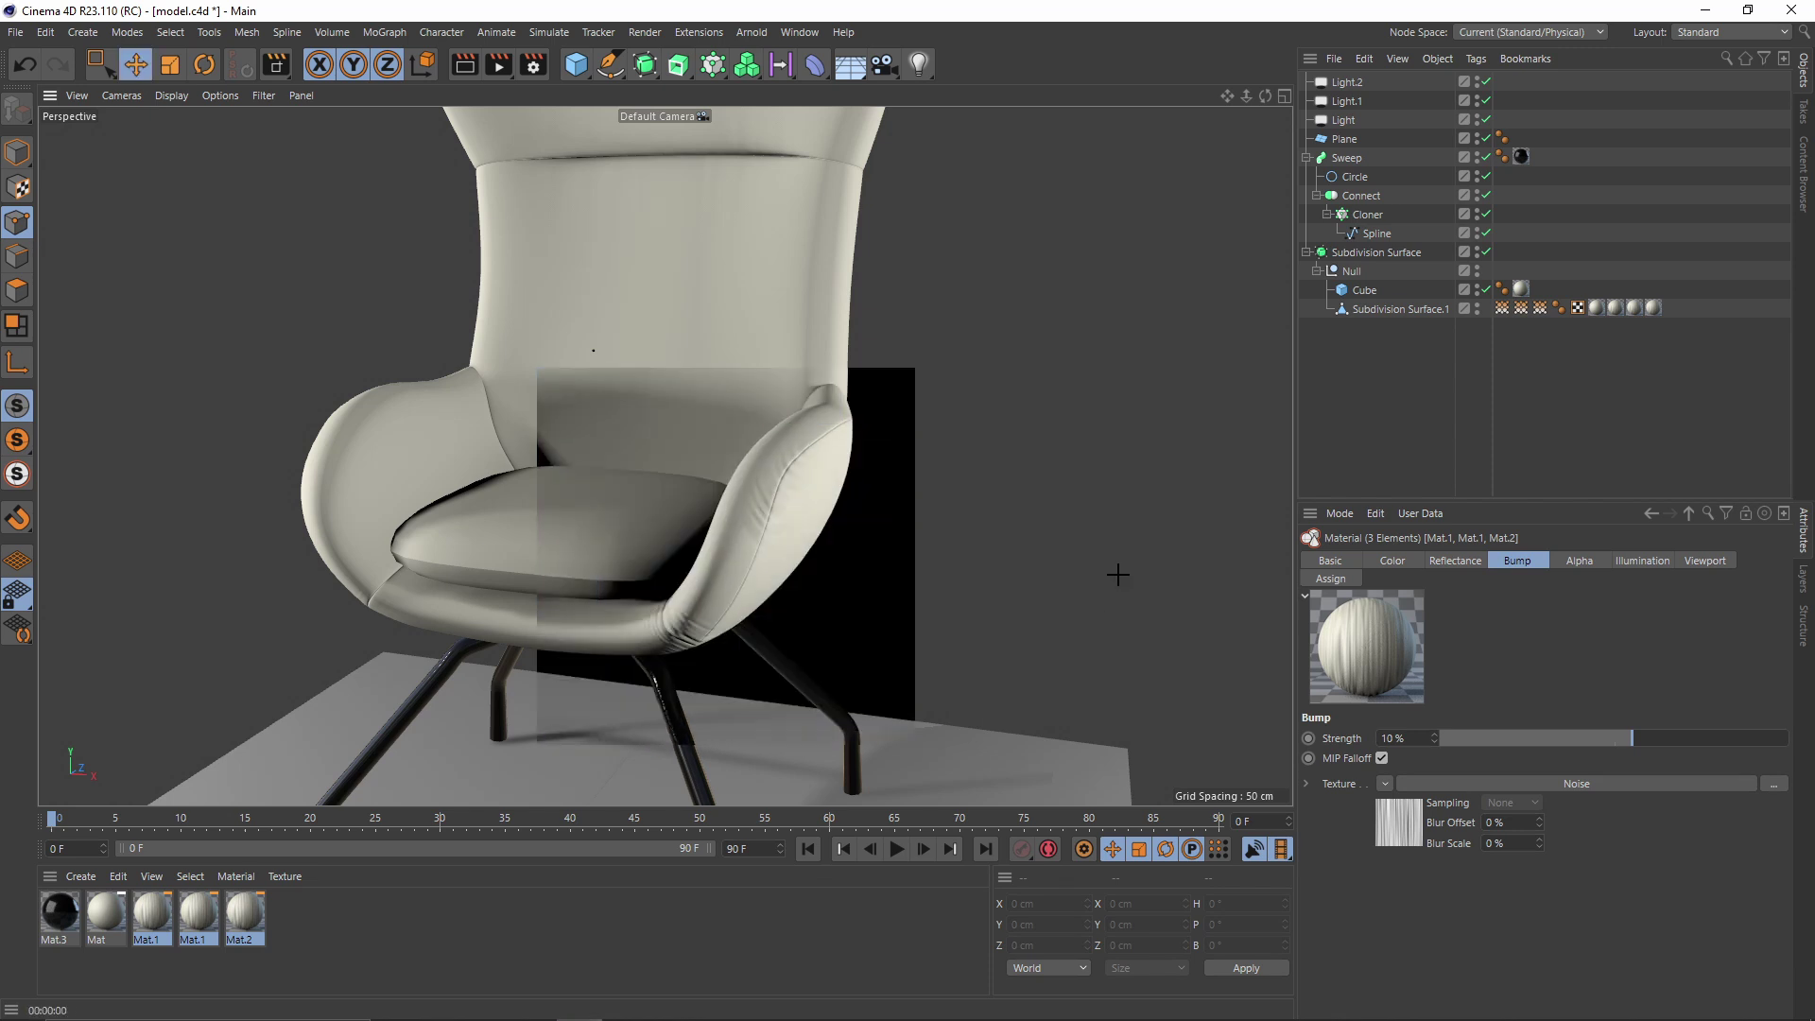
middle_click_drag(864, 365, 826, 460, "alt")
scroll(826, 459, "down", 2)
left_click(507, 69)
left_click(541, 97)
left_click_drag(418, 197, 839, 390)
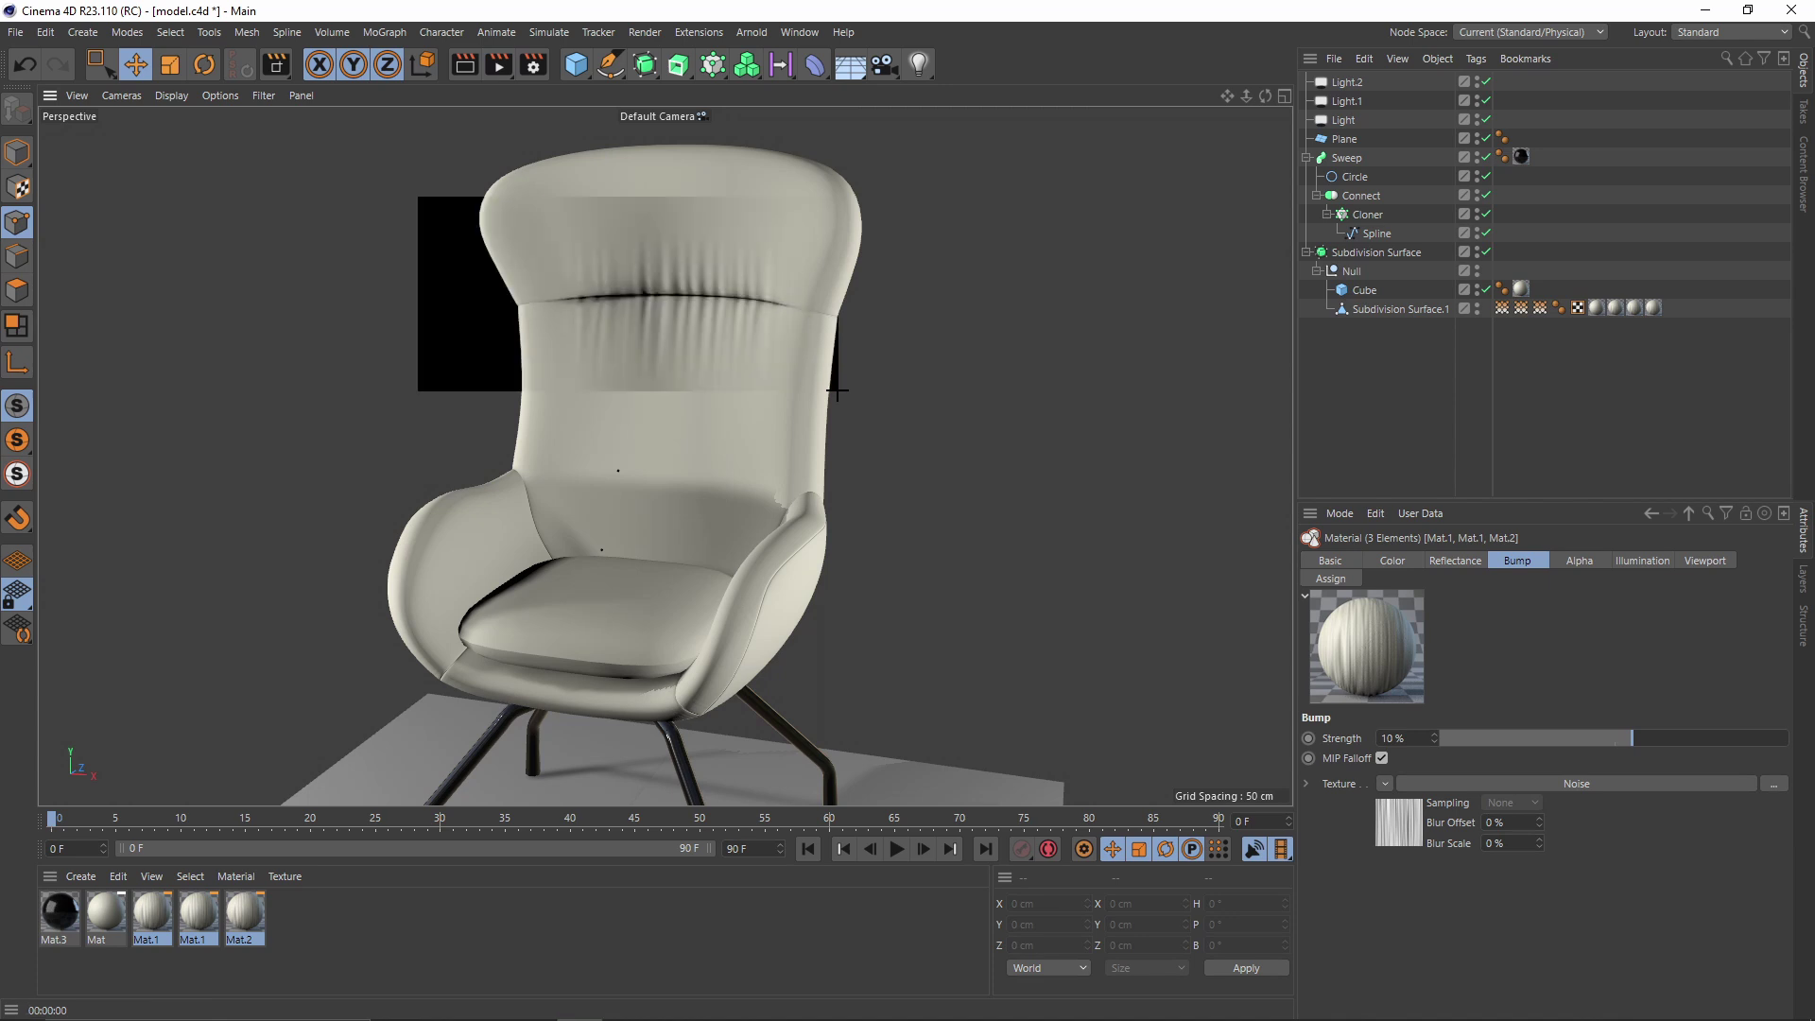
Try to scale the headrest seam material's texture projection in Texture mode and render the headrest region
left_click(1653, 308)
left_click(17, 188)
key("t")
left_click_drag(807, 566, 1323, 539)
scroll(757, 514, "up", 1)
left_click_drag(757, 513, 1338, 496)
left_click(1649, 308)
double_click(1650, 308)
scroll(567, 246, "down", 1)
key("alt+r")
left_click_drag(388, 207, 875, 419)
Undo the headrest texture scaling and the 10% bump strength on the wrinkle materials
key("ctrl+z")
key("ctrl+z")
key("ctrl+z")
left_click(1471, 348)
scroll(719, 473, "down", 3)
left_click_drag(661, 482, 738, 558, "alt")
scroll(700, 530, "up", 2)
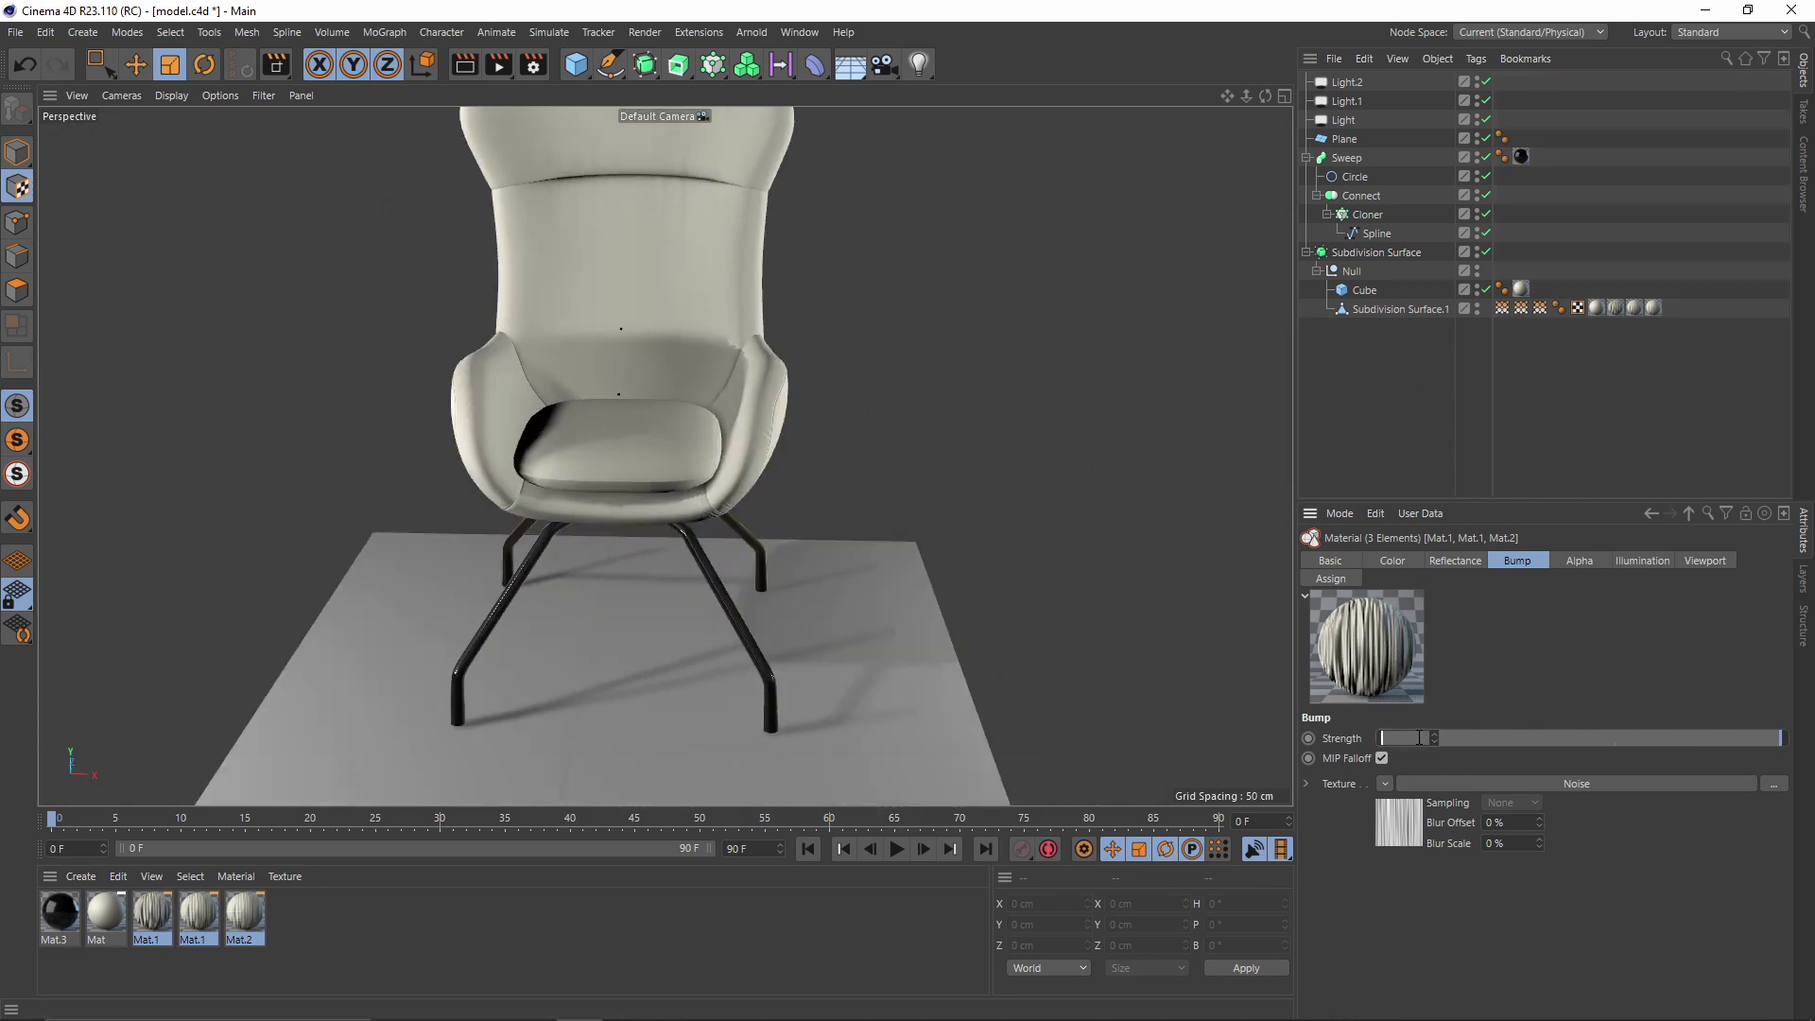
key("ctrl+z")
key("ctrl+z")
key("ctrl+y")
key("ctrl+y")
key("ctrl+y")
key("ctrl+y")
key("ctrl+y")
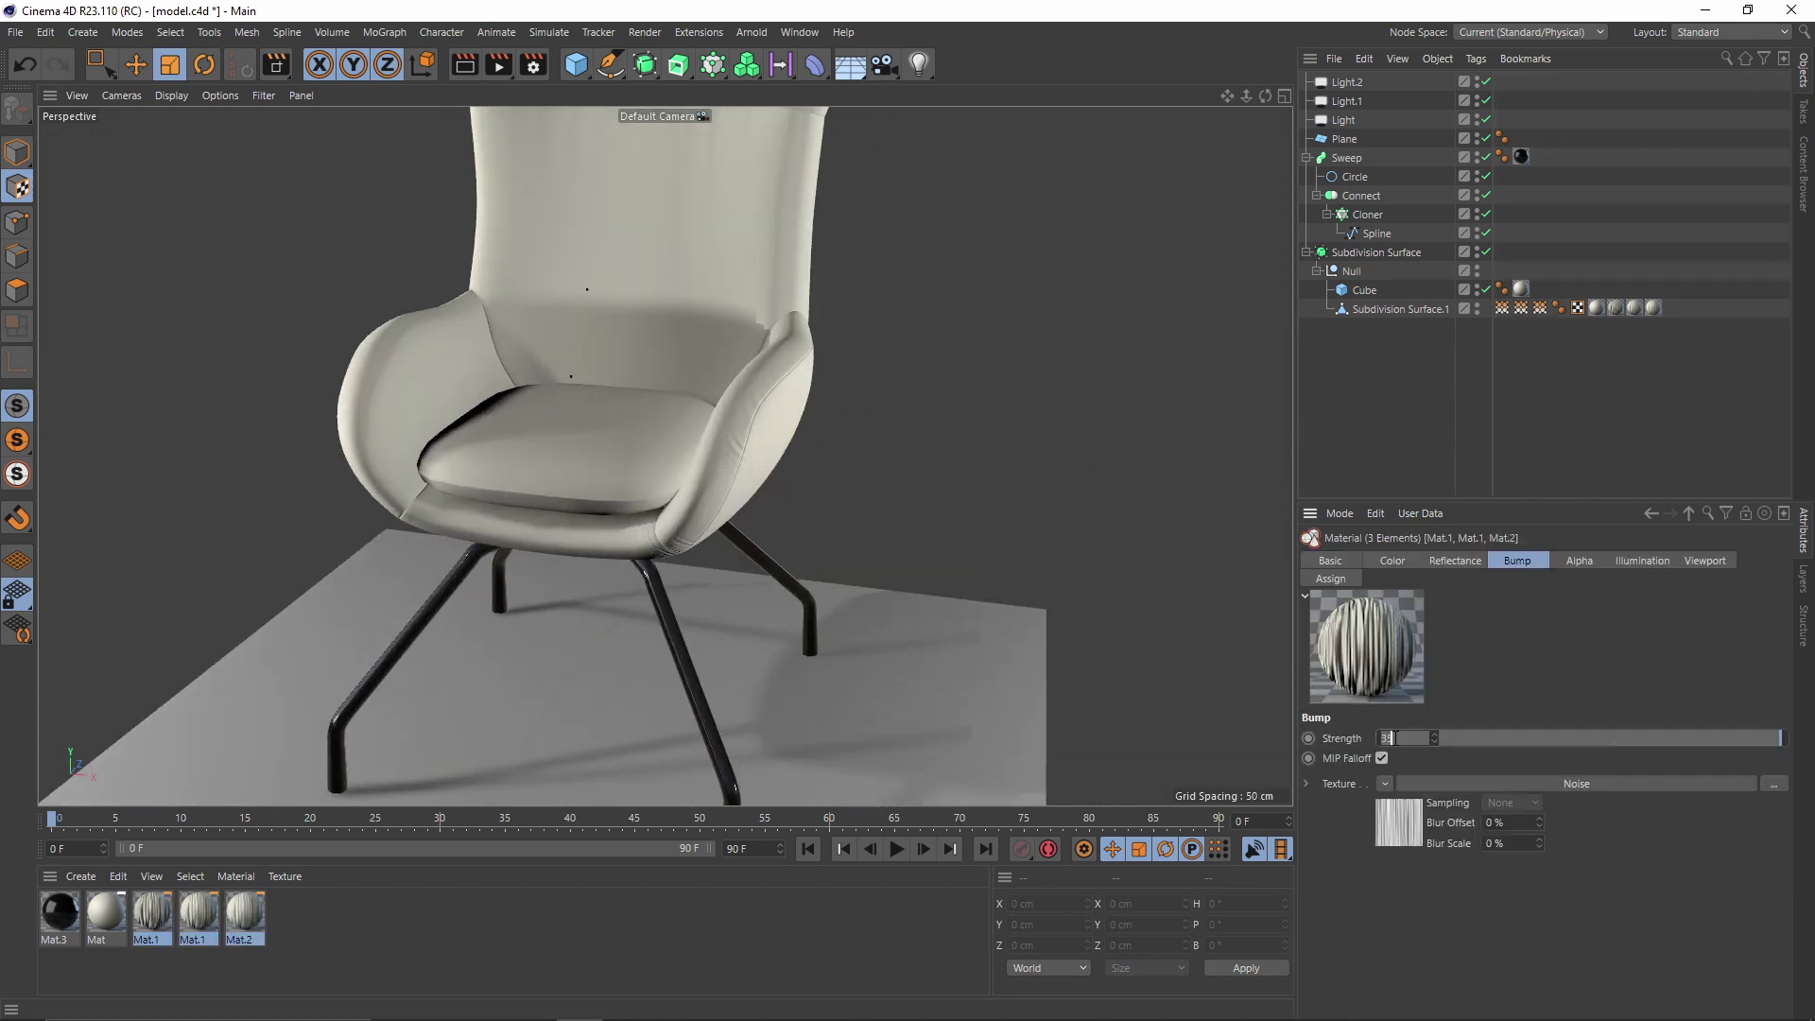
key("ctrl+z")
key("ctrl+z")
key("ctrl+z")
key("ctrl+z")
key("ctrl+z")
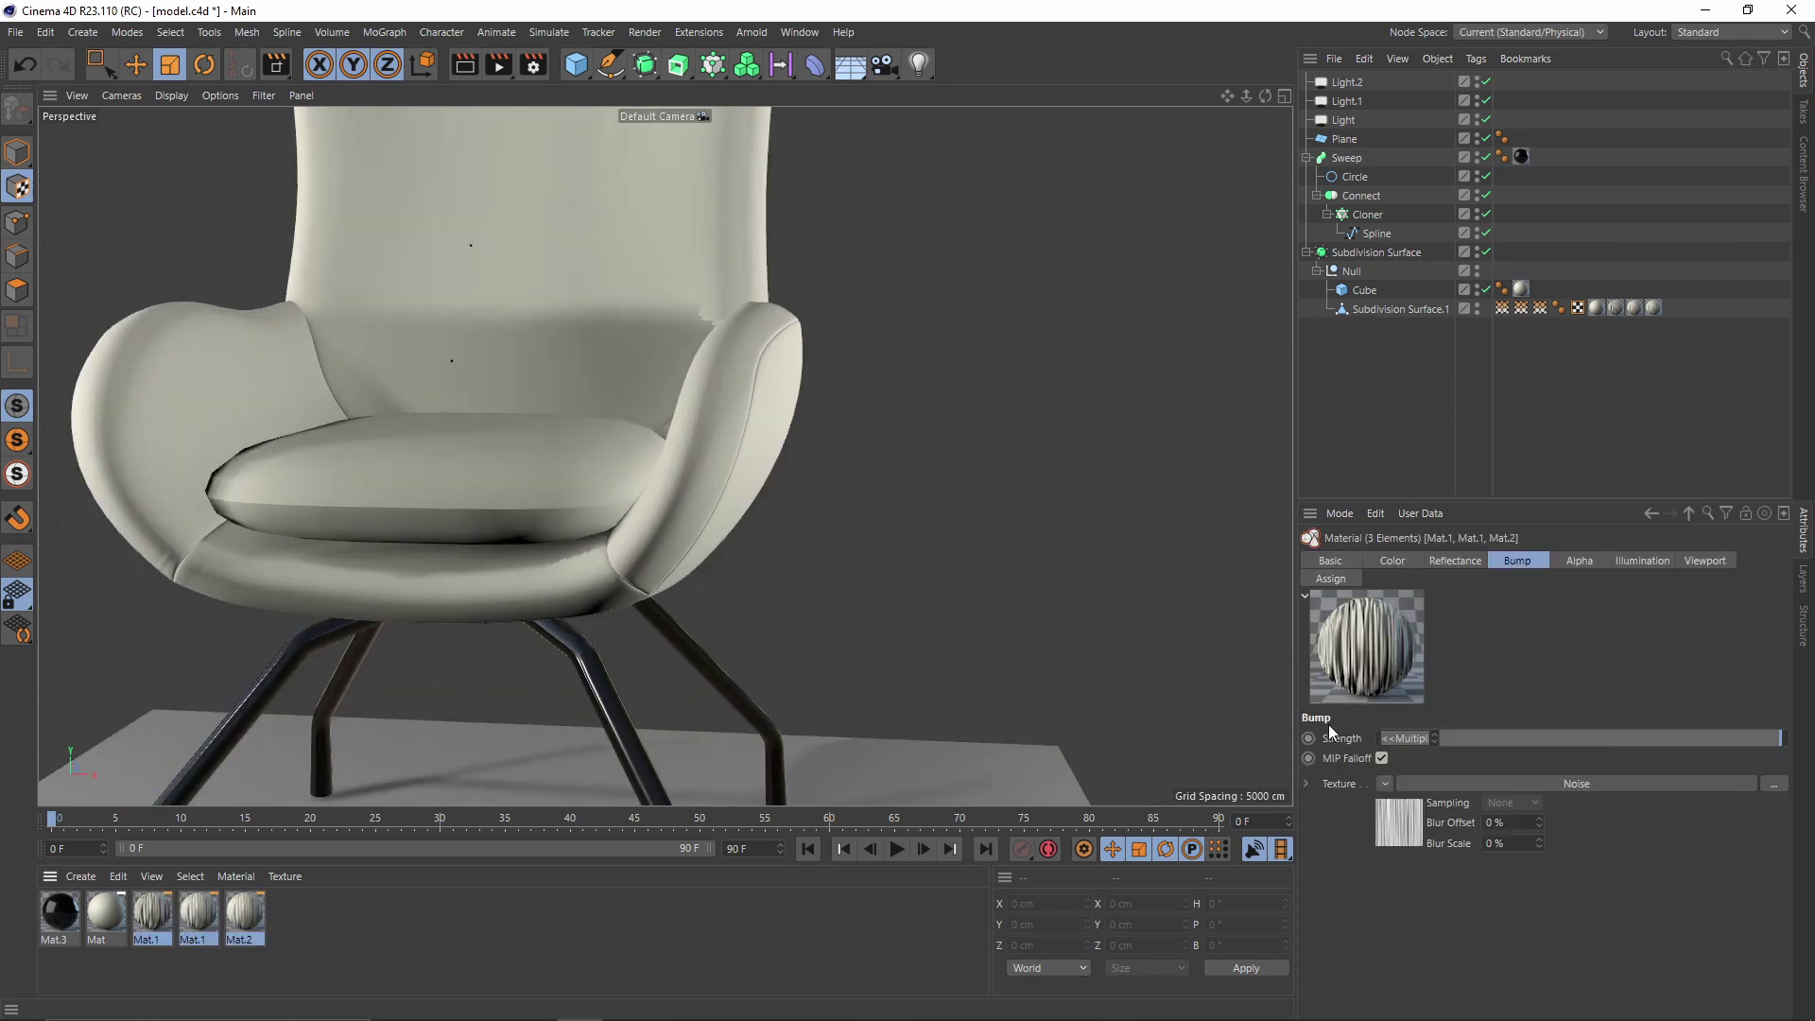
Add a fourth light to the chair scene and select the Phong tag of the seat cushion Cube
left_click_drag(712, 475, 746, 484, "alt")
middle_click_drag(734, 605, 734, 447, "alt")
left_click_drag(733, 446, 624, 473, "alt")
right_click_drag(751, 508, 539, 499, "alt")
key("ctrl+z")
key("ctrl+z")
key("ctrl+z")
key("ctrl+z")
key("ctrl+z")
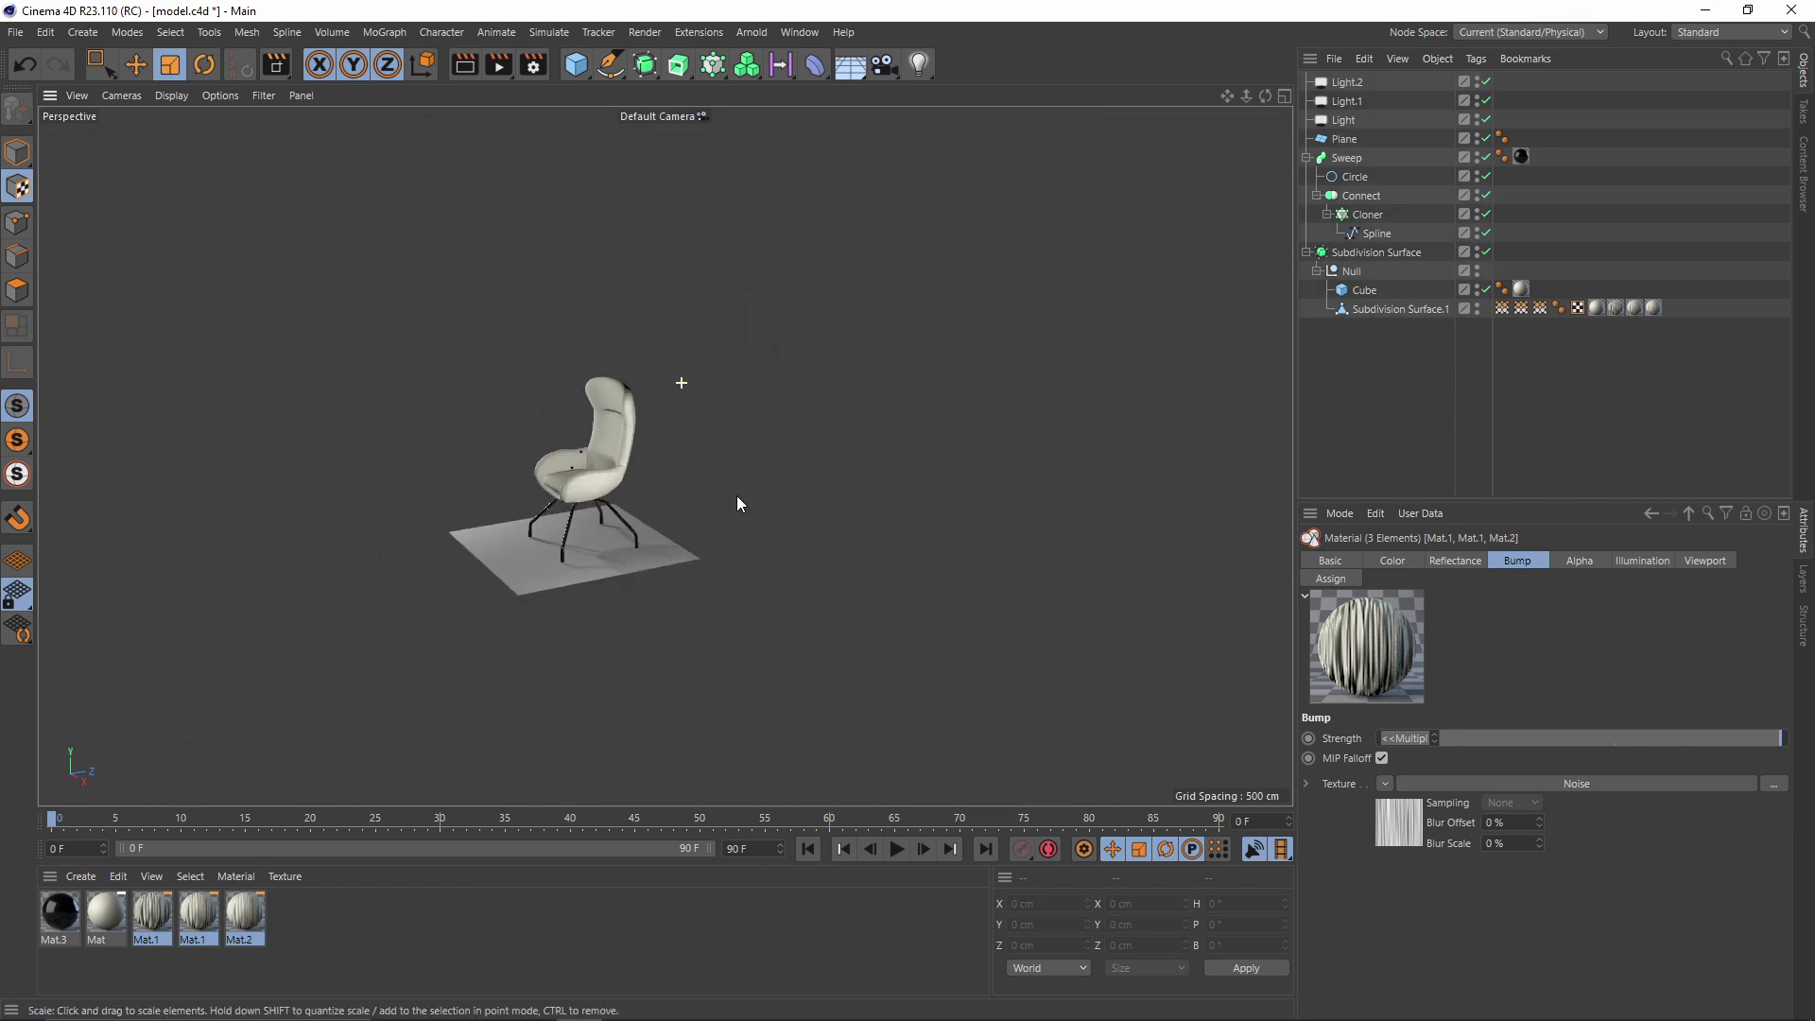
key("ctrl+z")
key("ctrl+z")
key("ctrl+z")
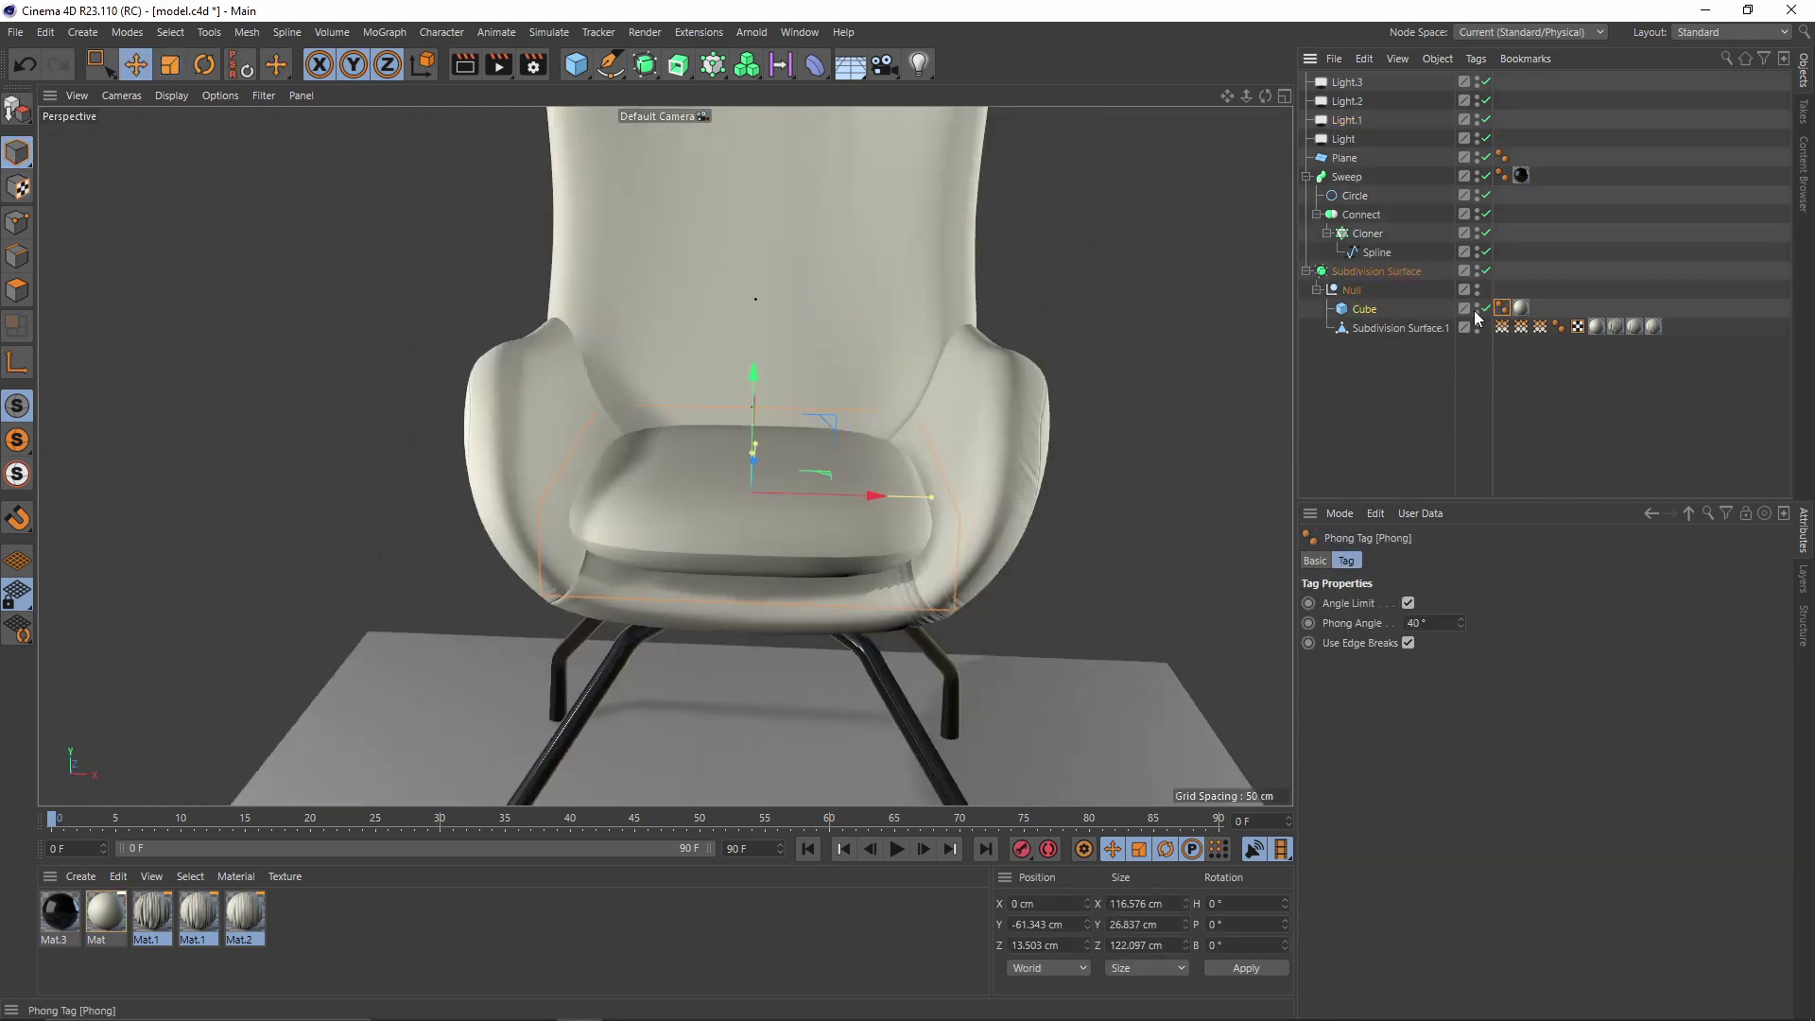
Raise the Phong angle of the seat cushion Cube to smooth the shading along its edge
key("ctrl+z")
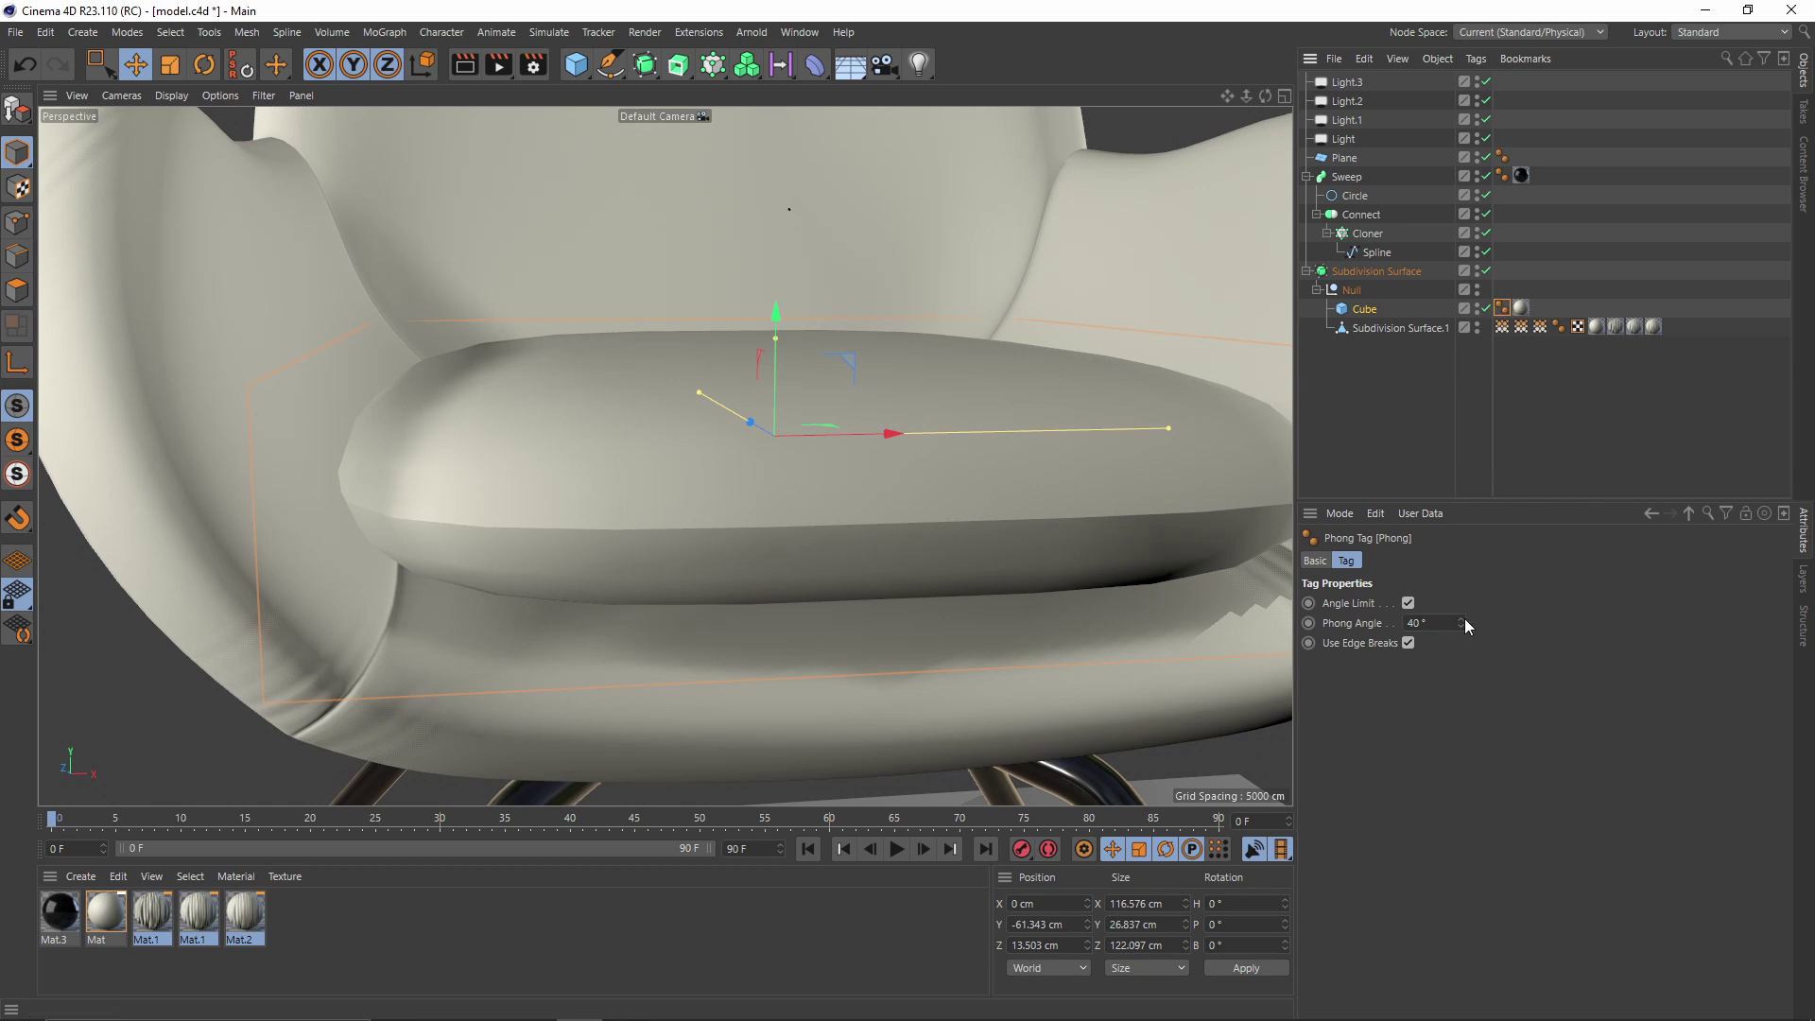
key("ctrl+z")
key("ctrl+z")
key("ctrl+z")
key("ctrl+z")
key("ctrl+z")
key("ctrl+z")
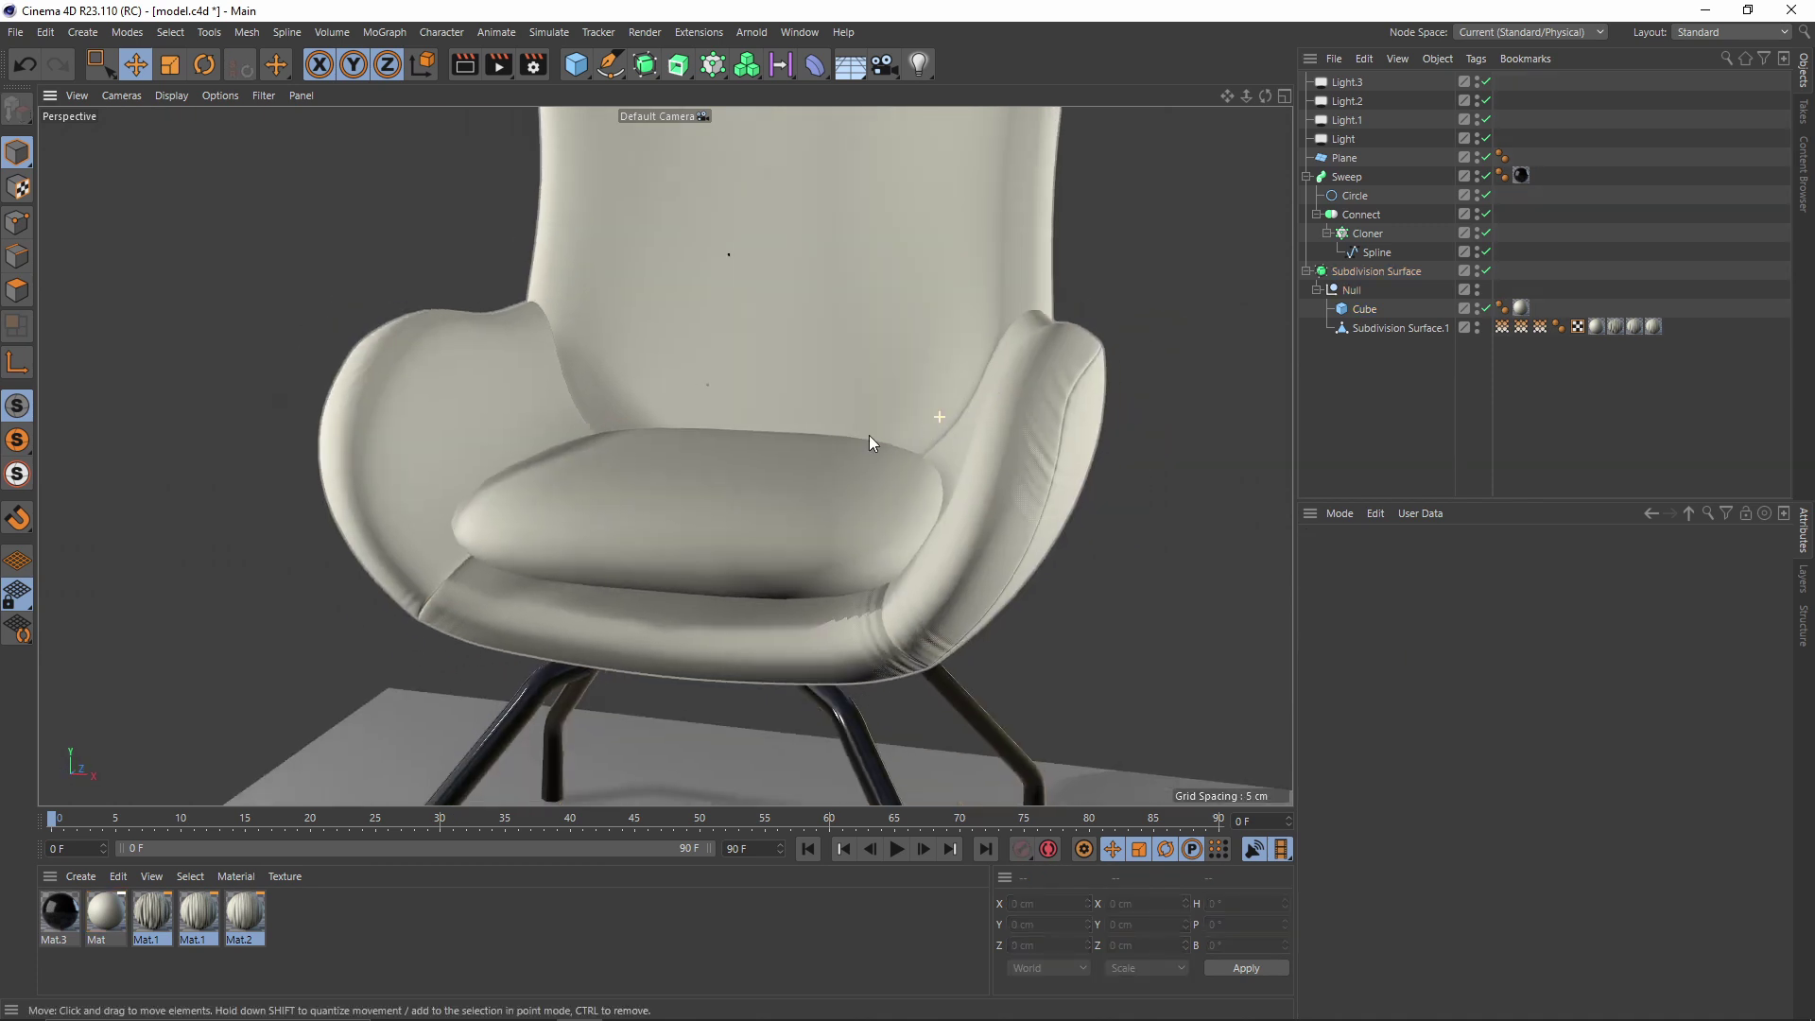
Examine the lit and shaded armchair from several angles, up close and as a whole
scroll(794, 593, "down", 6)
left_click_drag(794, 593, 803, 476, "alt")
scroll(832, 452, "up", 3)
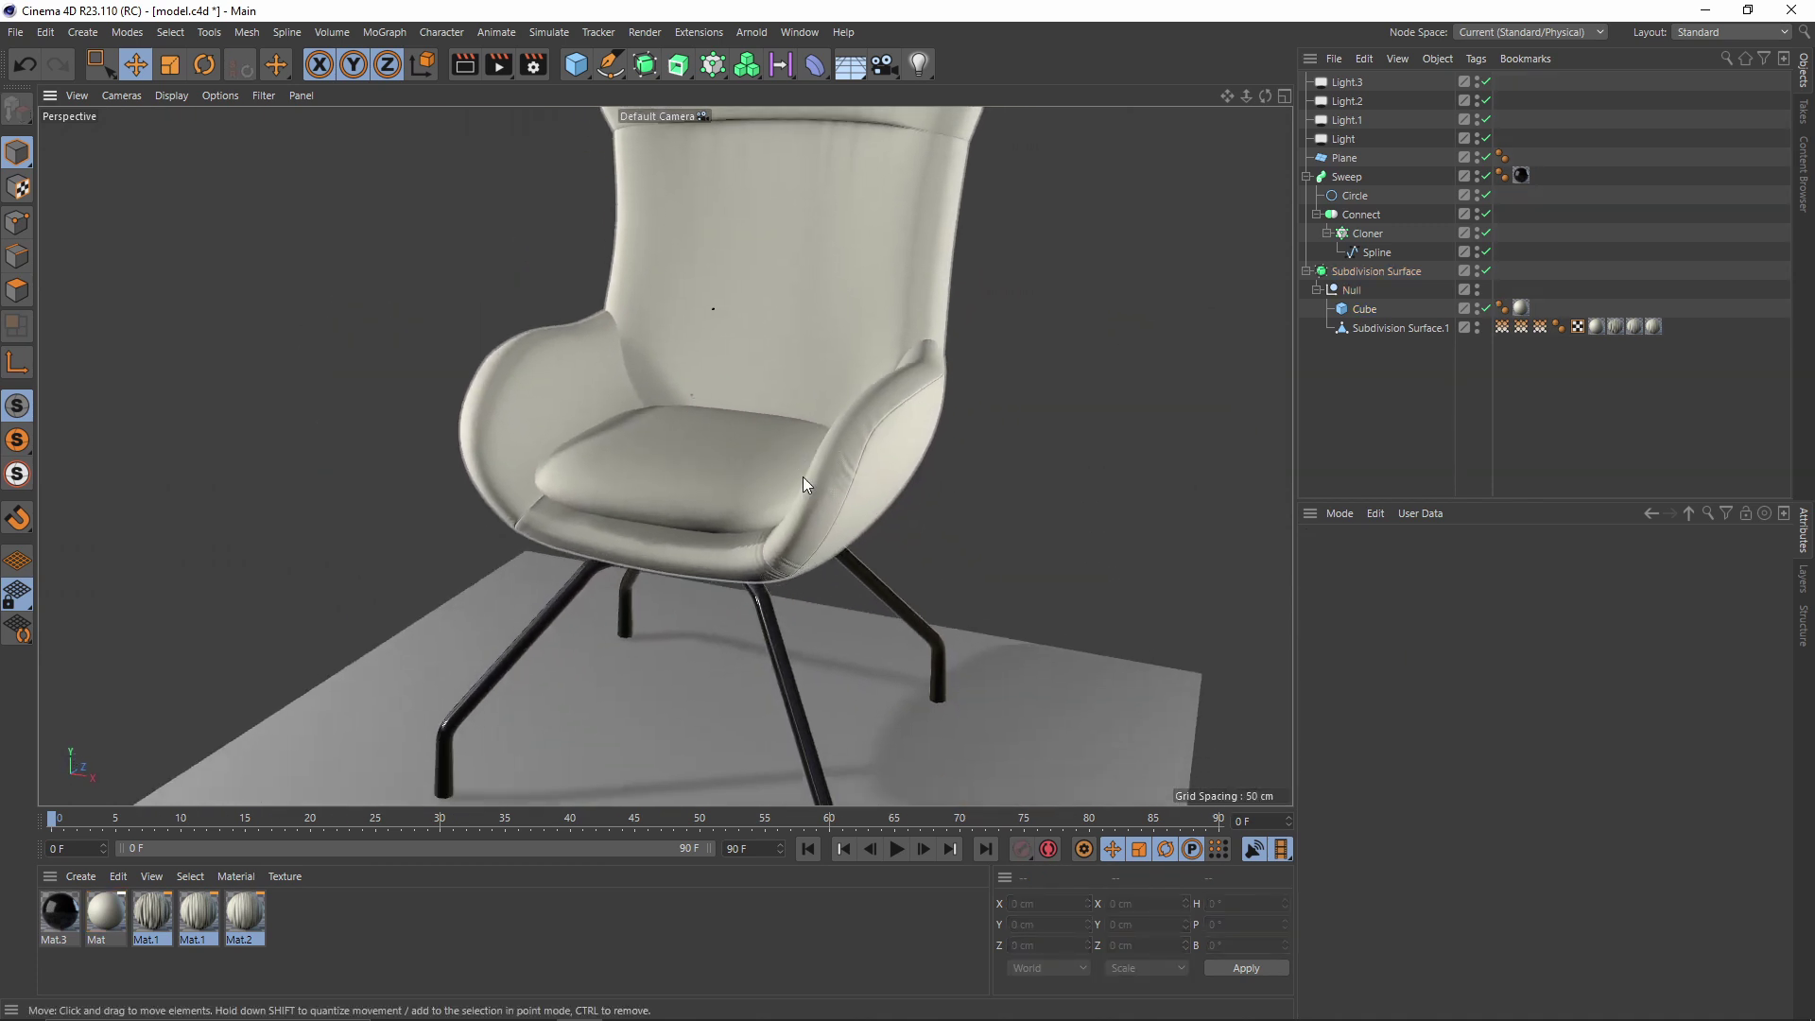
key("ctrl+z")
key("ctrl+z")
key("ctrl+z")
key("ctrl+z")
left_click_drag(928, 502, 859, 558, "alt")
scroll(758, 459, "up", 3)
scroll(742, 468, "down", 2)
left_click_drag(706, 417, 656, 440, "alt")
scroll(724, 512, "down", 2)
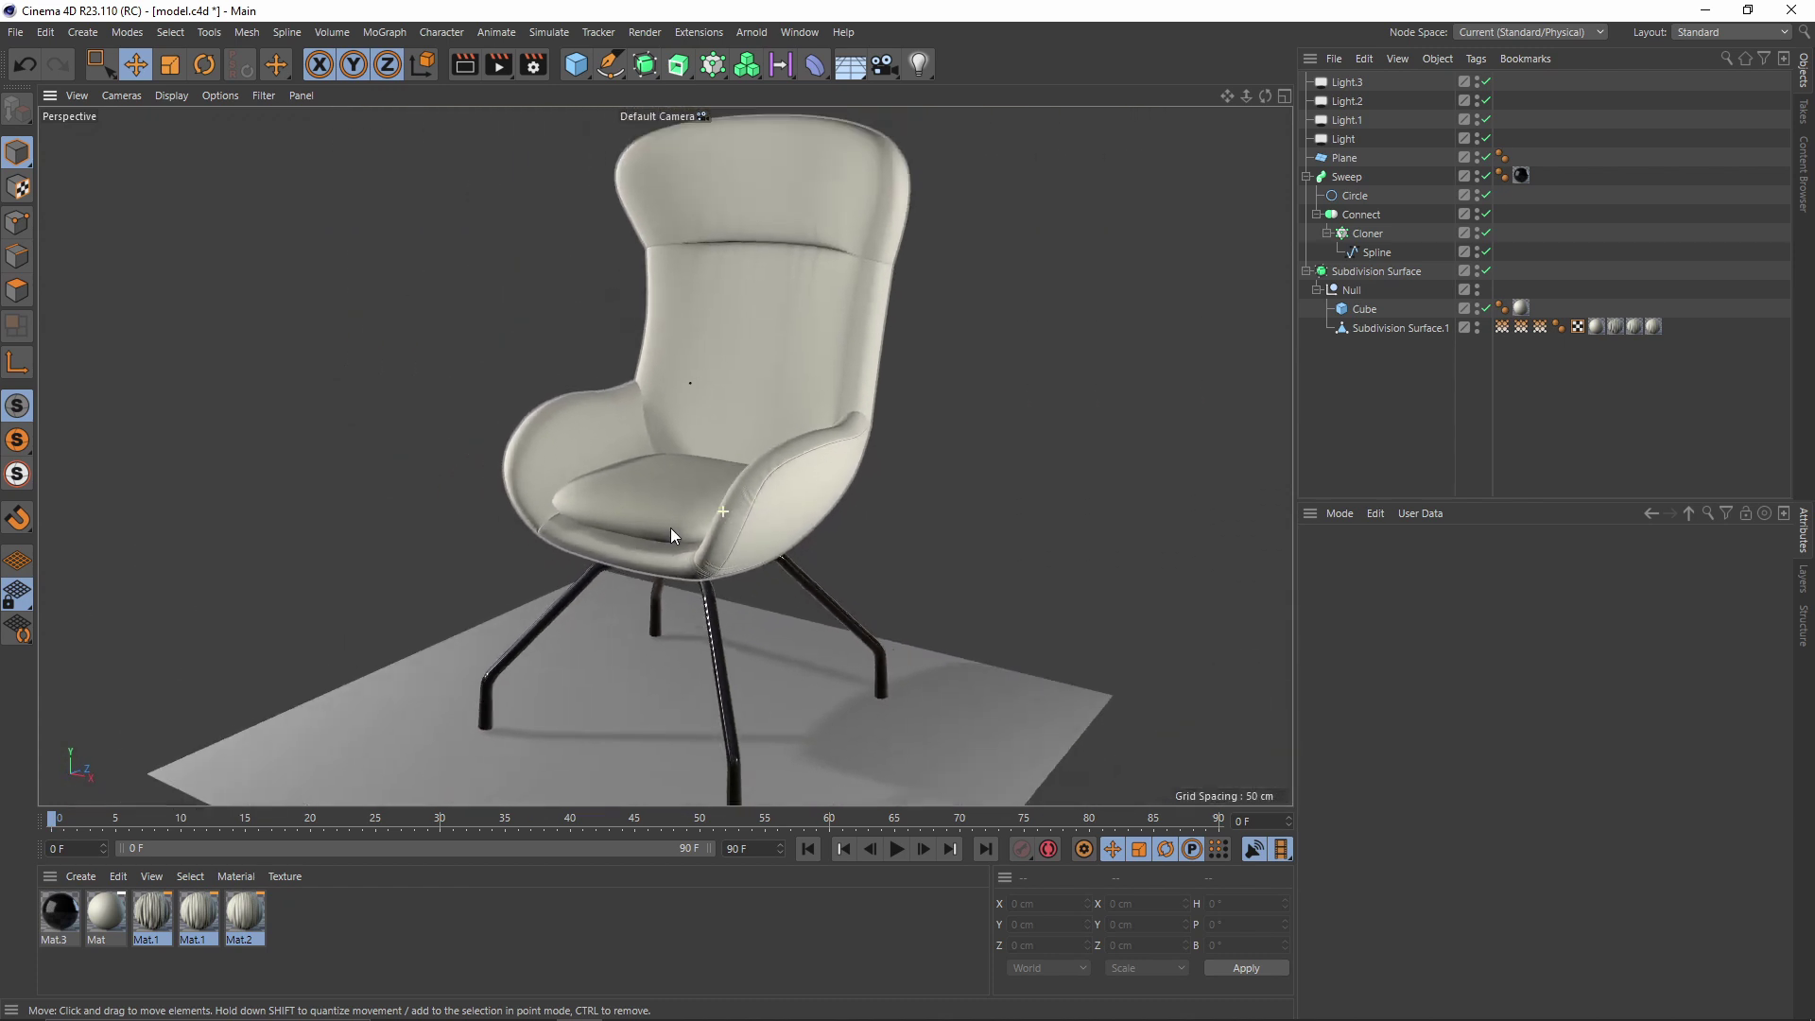
scroll(670, 526, "down", 2)
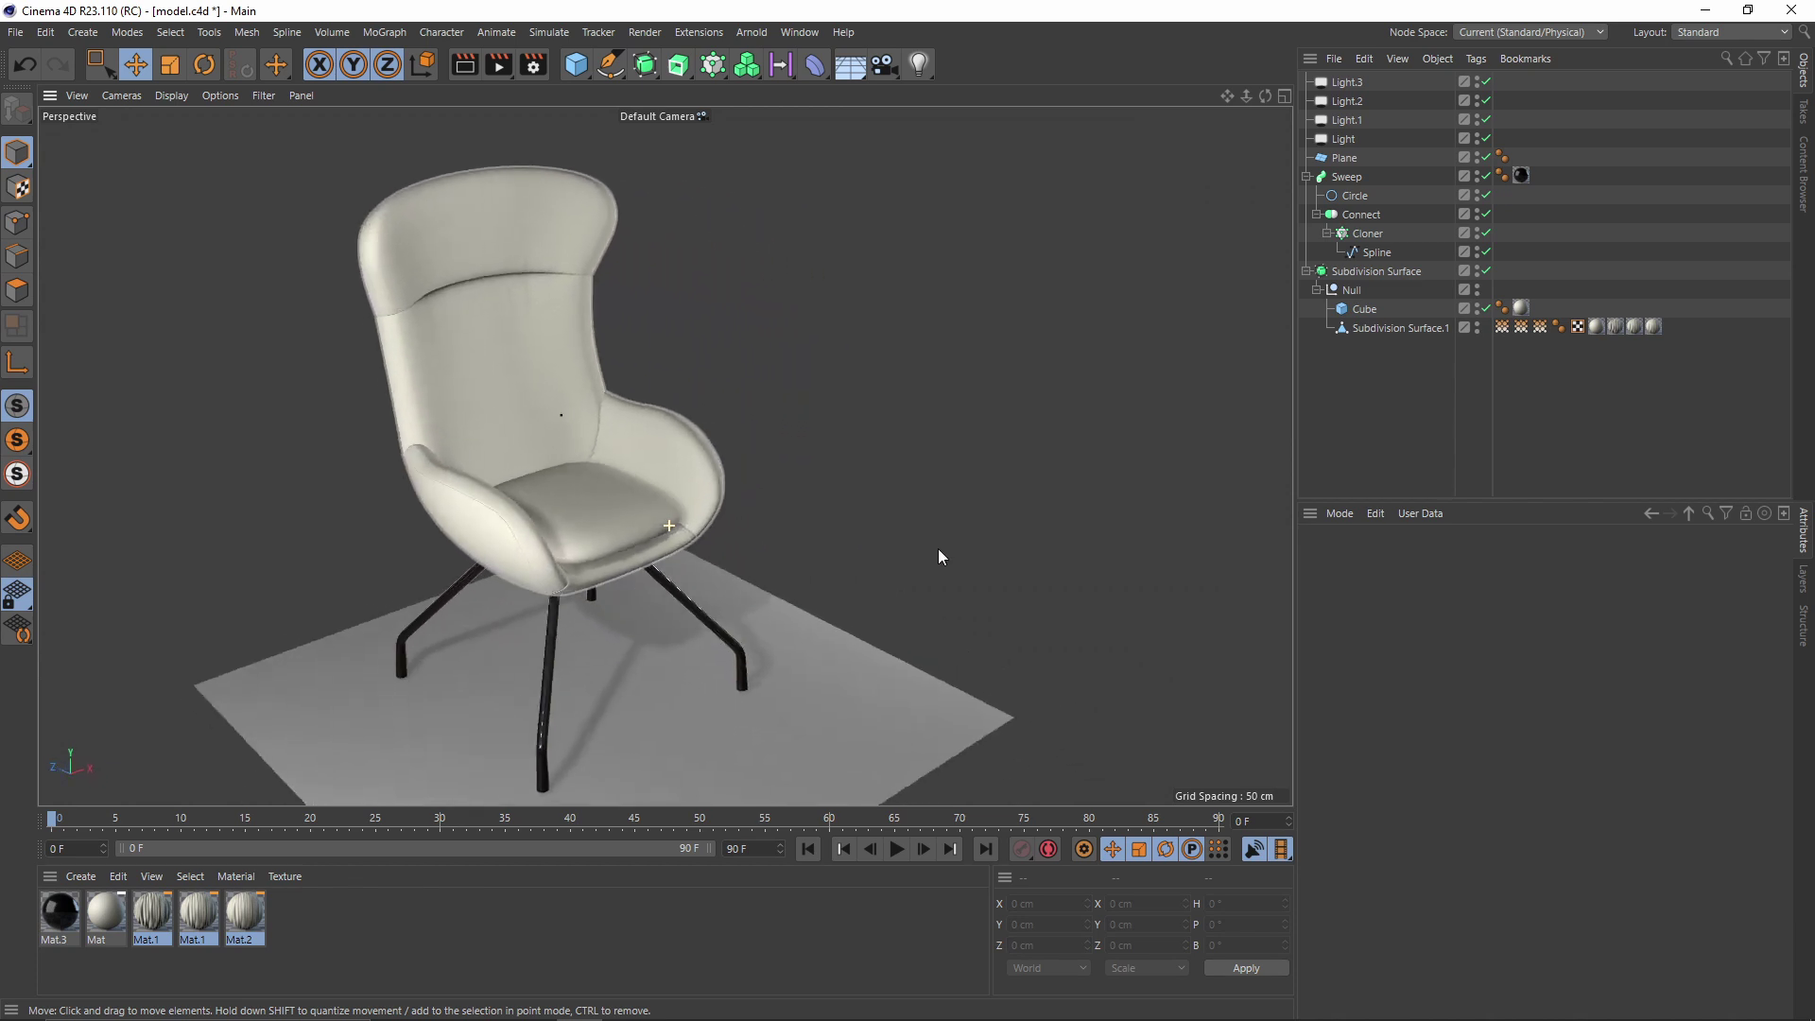